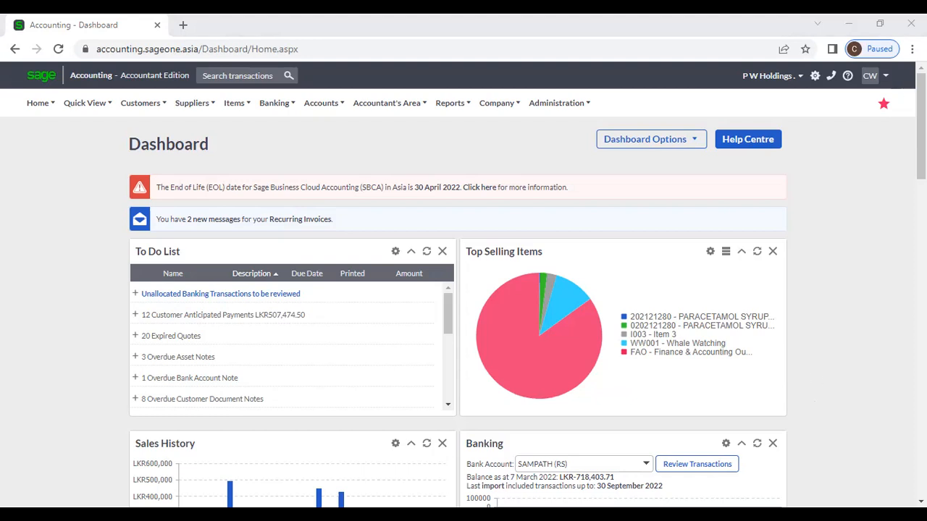
# Enlarge the browser page zoom by one level
pyautogui.click(911, 49)
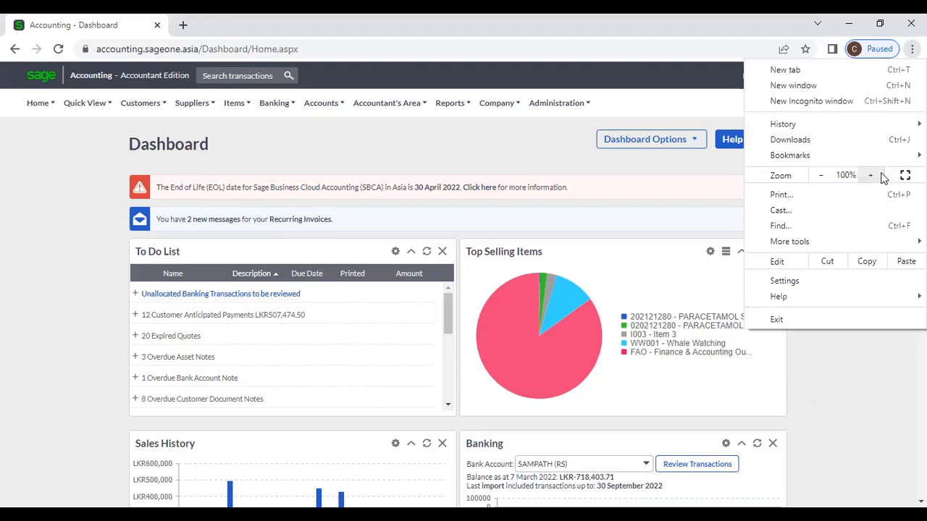
pyautogui.click(872, 176)
pyautogui.click(874, 367)
# Examine the dashboard widgets on sales, banking, customer and supplier balances, profit and loss, cash movement and item values
pyautogui.scroll(-2, 874, 368)
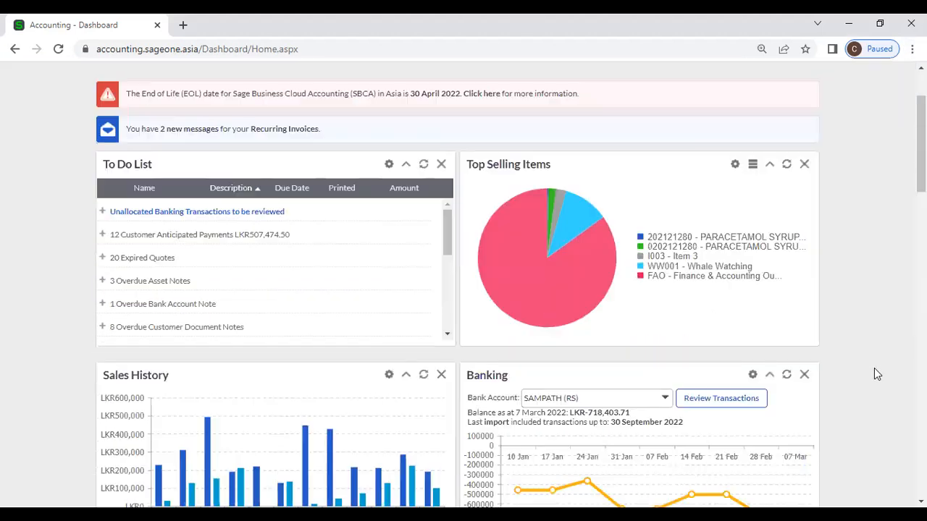
pyautogui.scroll(-1, 874, 368)
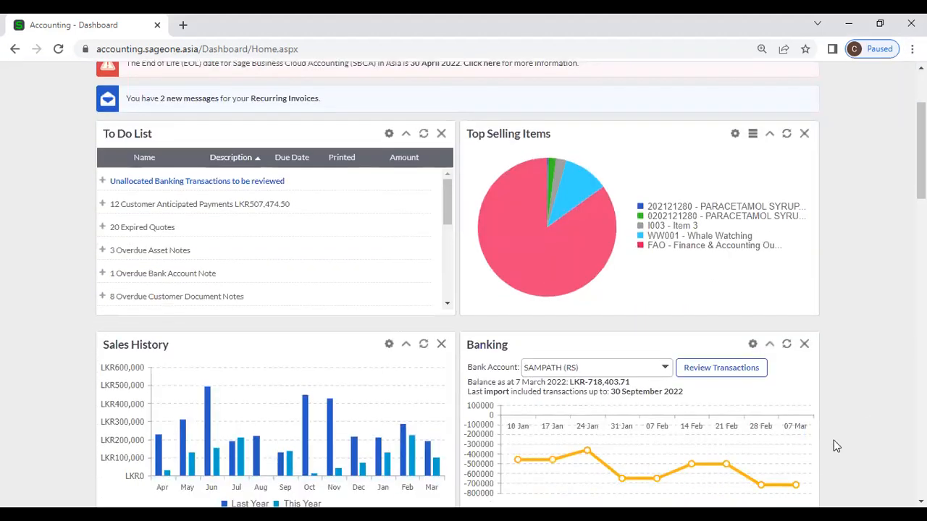
pyautogui.scroll(-2, 833, 440)
pyautogui.scroll(-5, 833, 446)
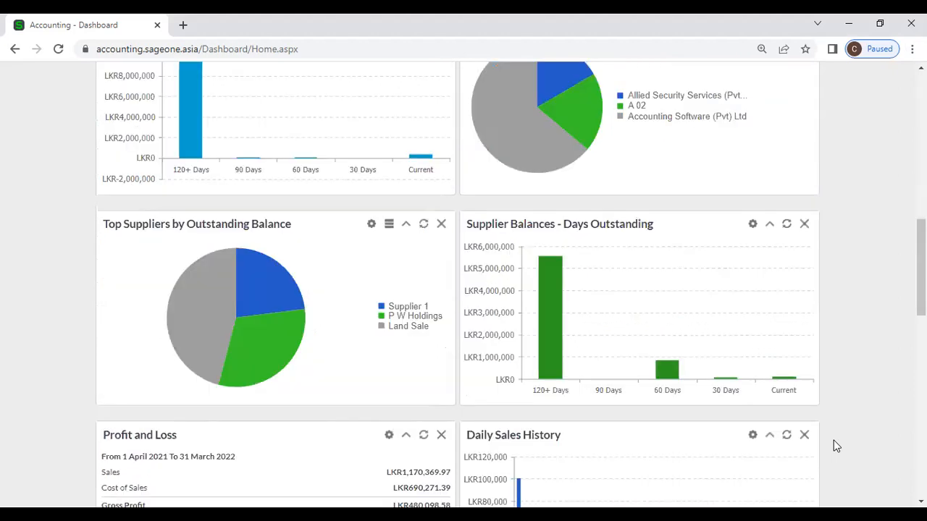
pyautogui.scroll(-6, 834, 446)
pyautogui.scroll(-3, 834, 446)
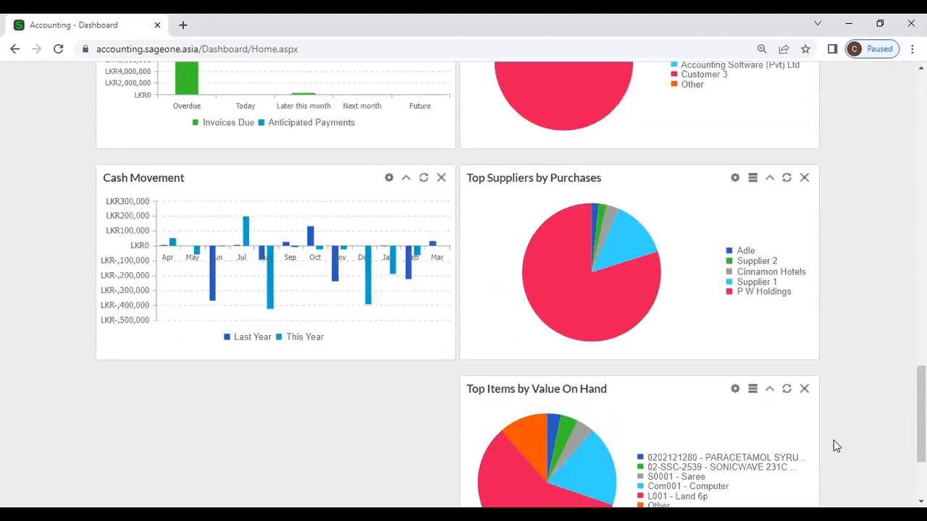
pyautogui.scroll(3, 833, 441)
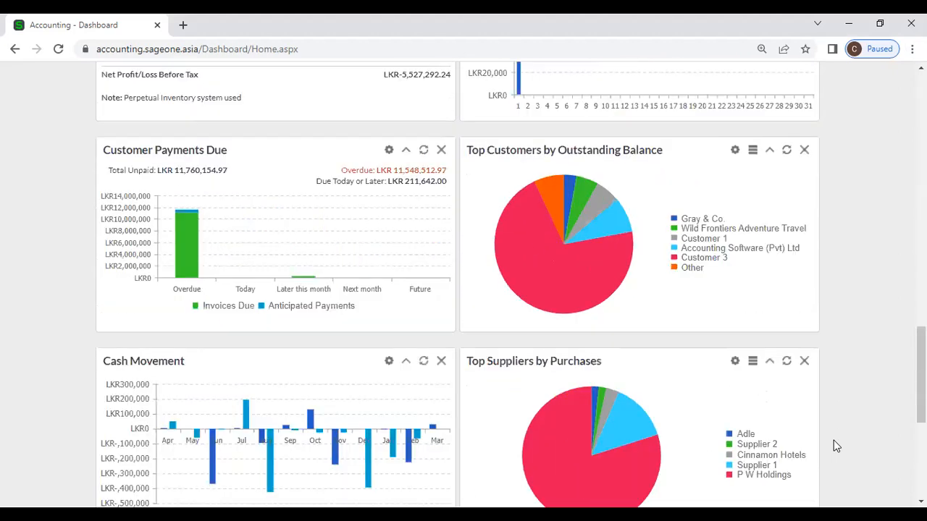
pyautogui.scroll(10, 833, 446)
pyautogui.scroll(7, 833, 446)
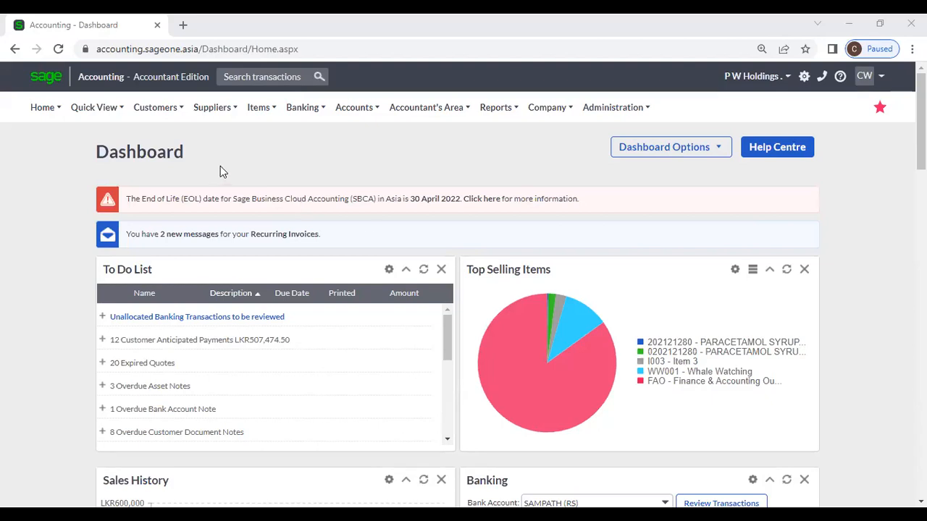
# Go to the customer quotes list and start a new quote
pyautogui.click(165, 108)
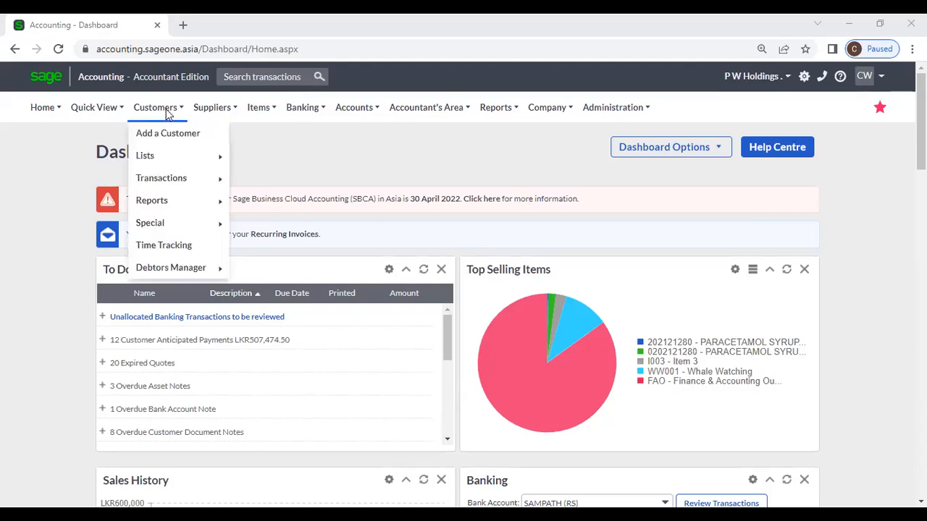
pyautogui.moveTo(172, 186)
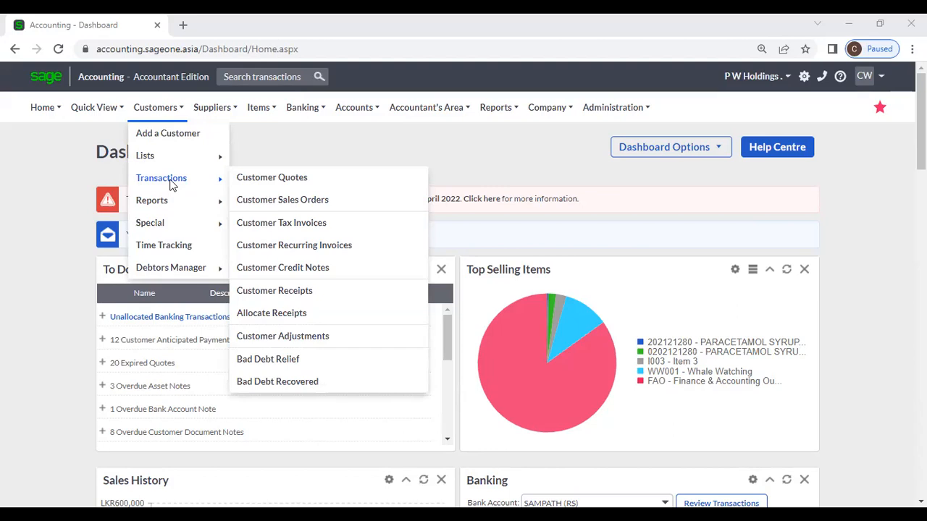
pyautogui.click(266, 187)
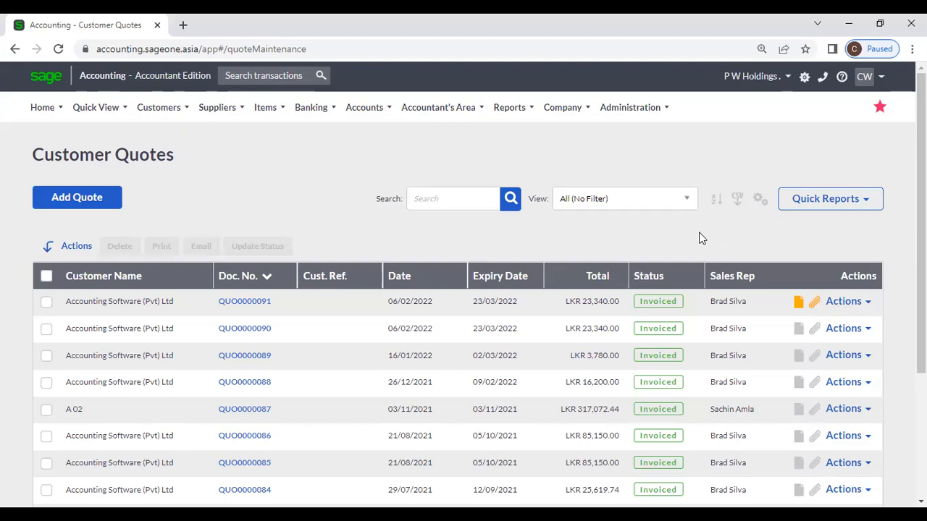
pyautogui.click(162, 110)
pyautogui.moveTo(168, 187)
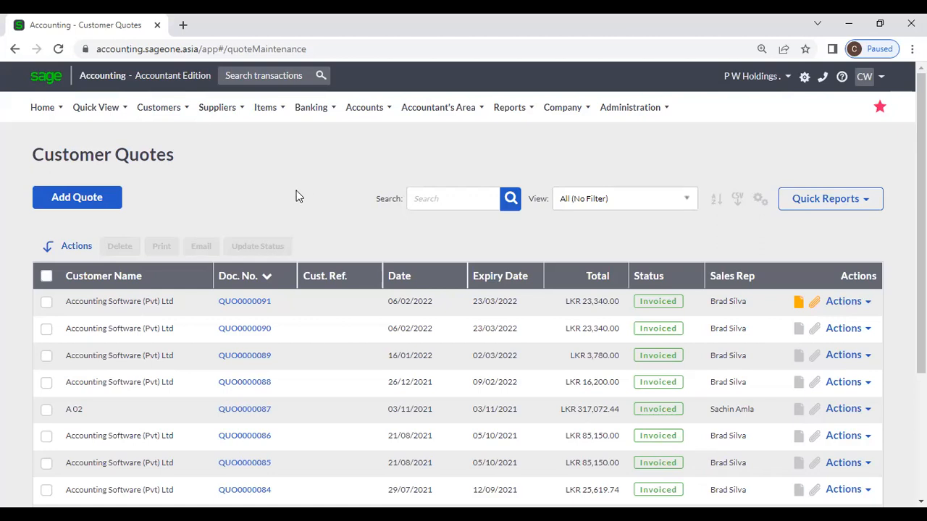
pyautogui.click(111, 209)
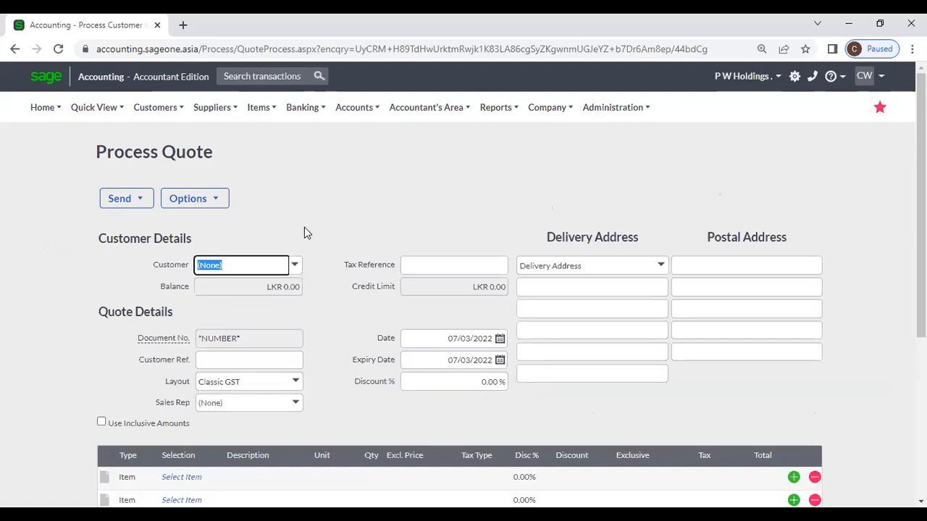
# Choose Accounting Software (Pvt) Ltd as the customer of the new quote
pyautogui.click(296, 268)
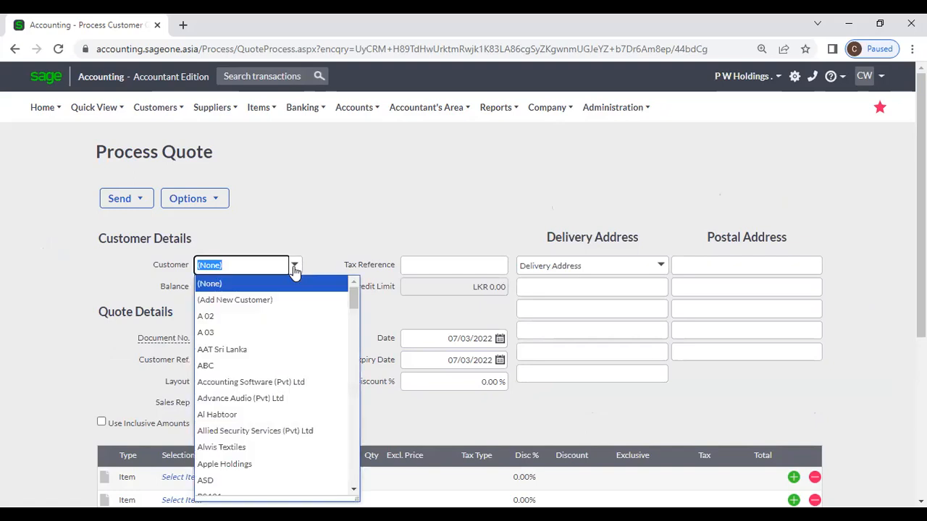
pyautogui.write('ac')
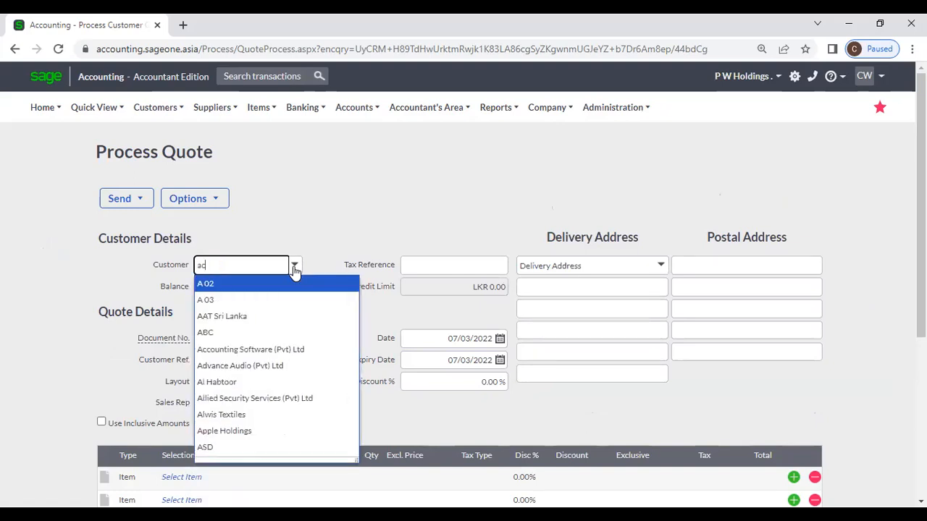
pyautogui.press('BackSpace')
pyautogui.press('BackSpace')
pyautogui.write('A')
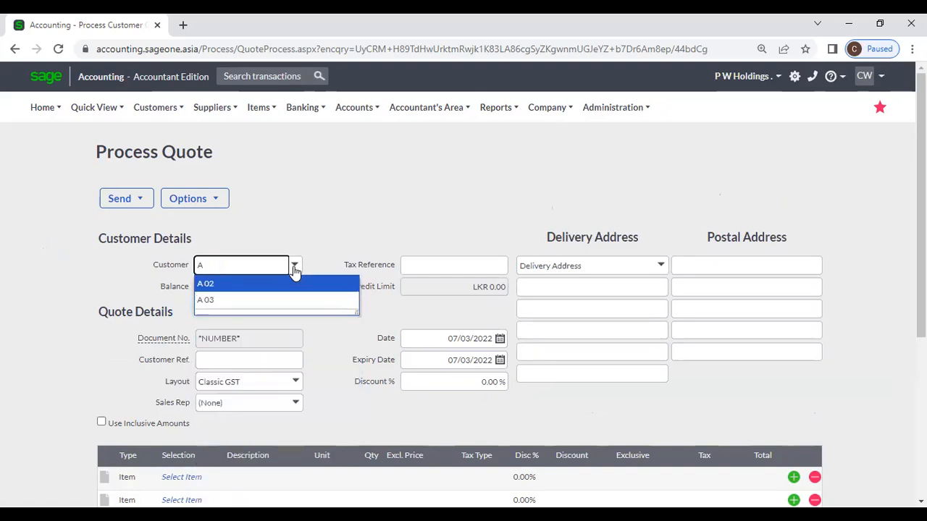
pyautogui.click(305, 350)
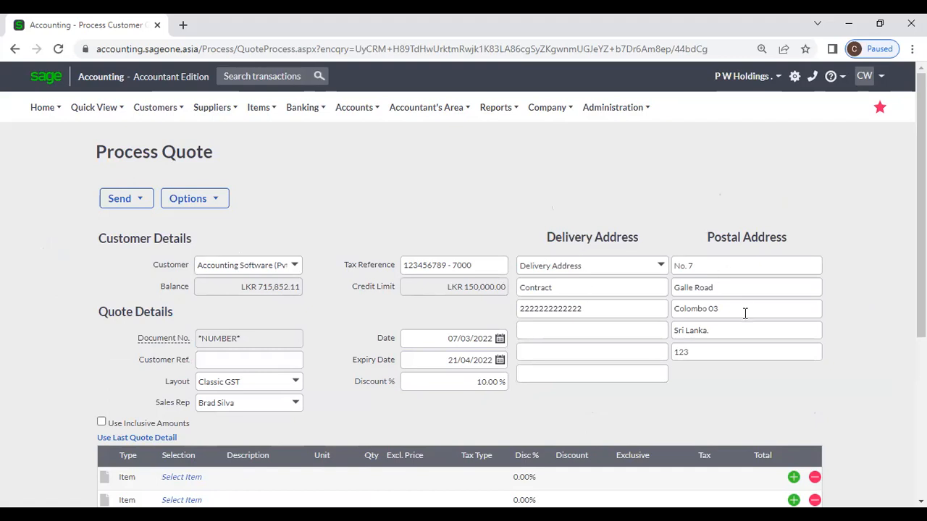
# Review the quote details, including the document number and the Customer Ref. field
pyautogui.scroll(-1, 744, 313)
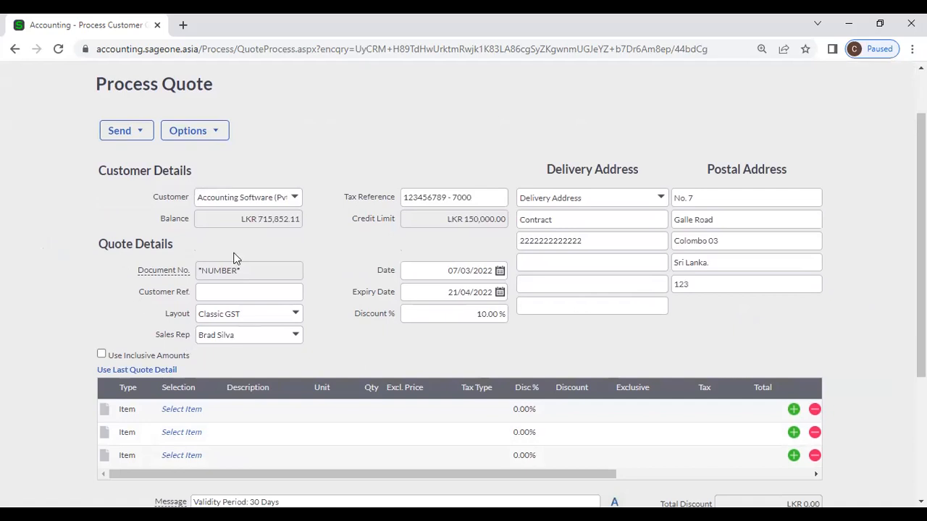
pyautogui.moveTo(161, 272)
pyautogui.click(232, 293)
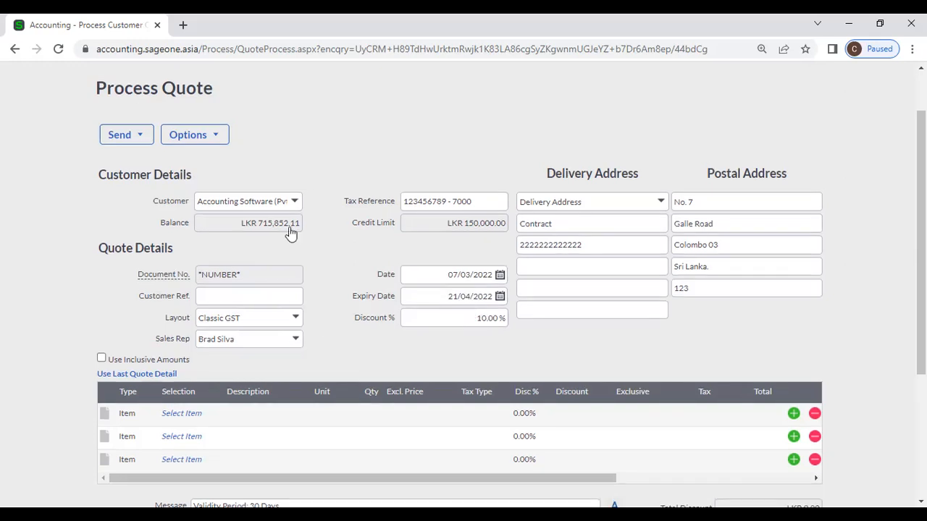
# Duplicate the quote's browser tab and bring up a blank new customer form in the copy
pyautogui.scroll(1, 290, 231)
pyautogui.rightClick(118, 25)
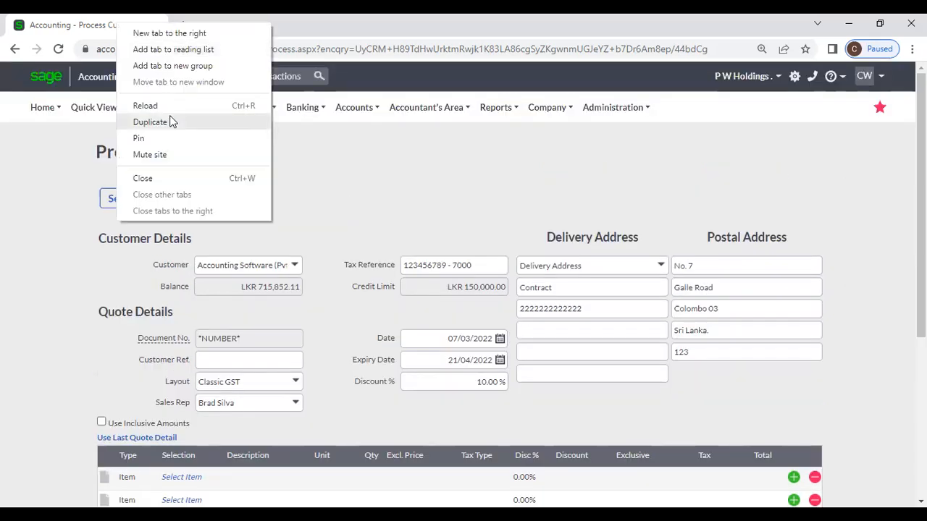
pyautogui.click(168, 122)
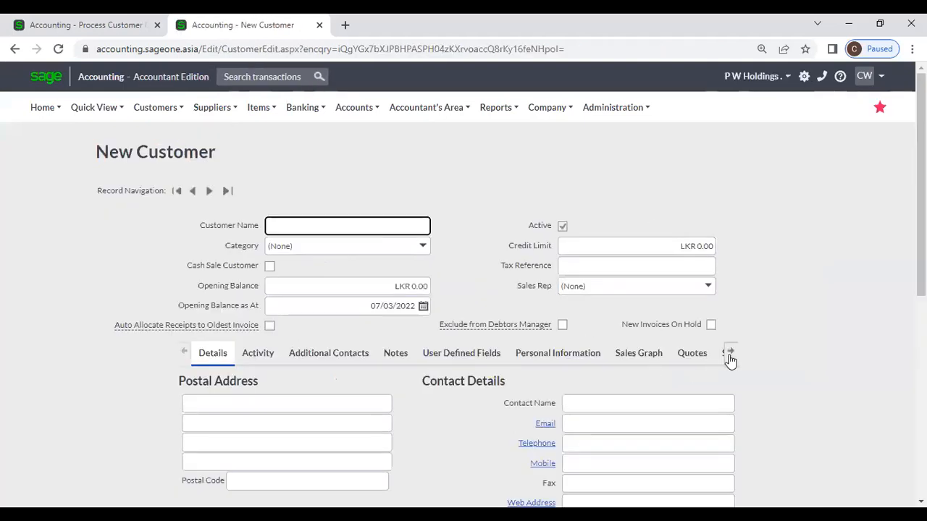
# View the new customer's report layouts and open the layout choice for the Quote report
pyautogui.click(729, 355)
pyautogui.click(698, 354)
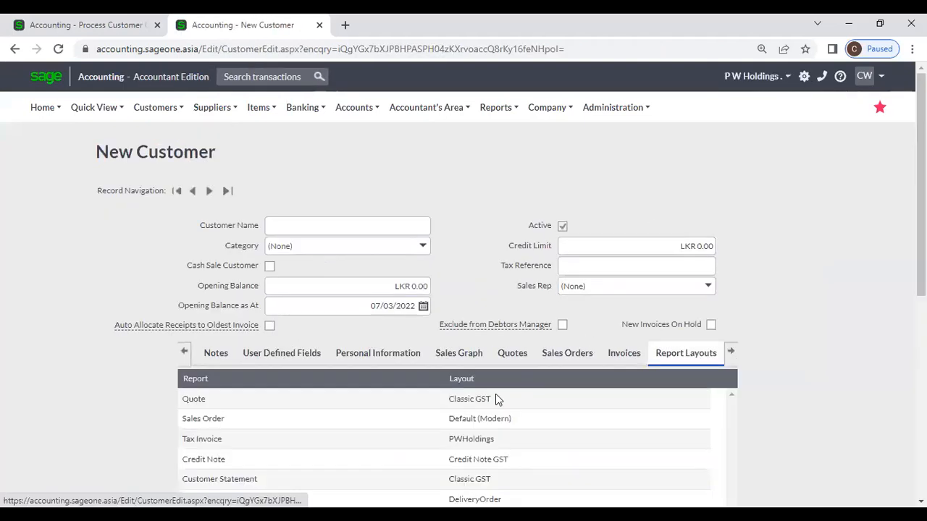
pyautogui.scroll(-2, 492, 342)
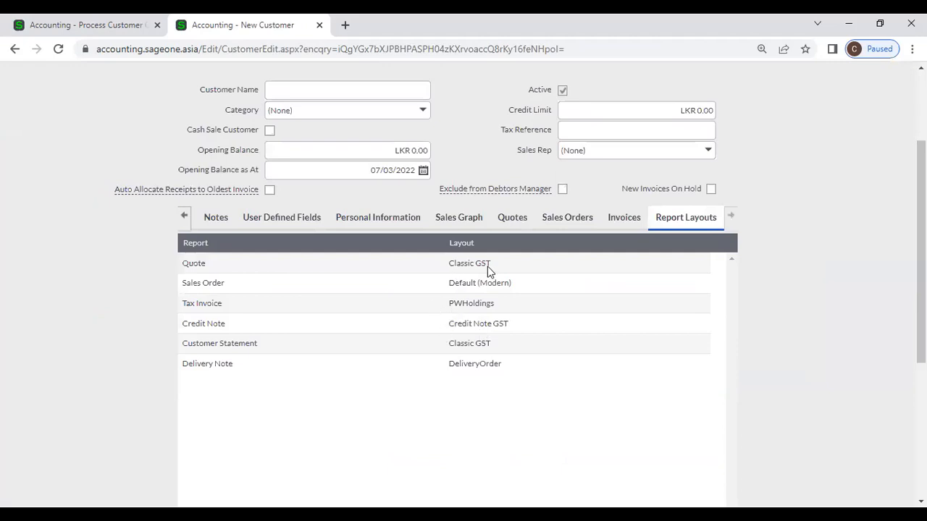
pyautogui.click(552, 265)
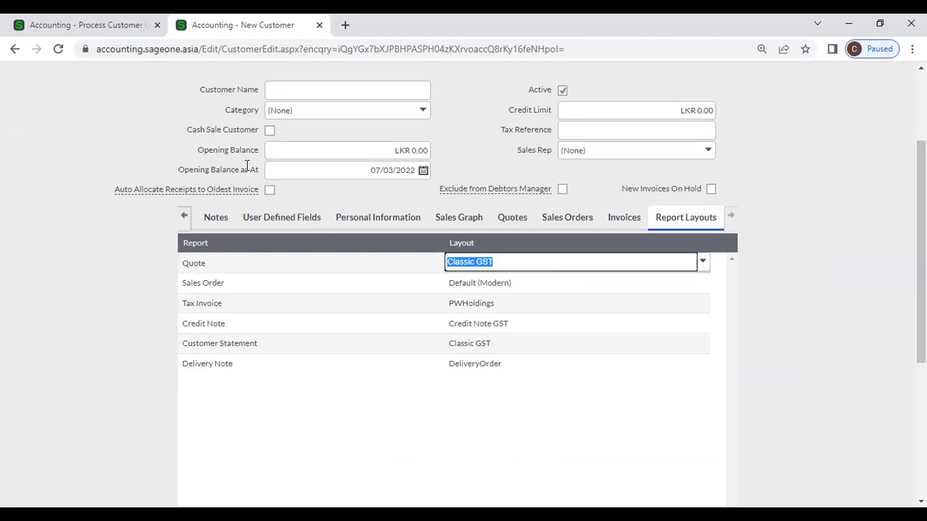
# Compare the quote's sales rep setting with the Sales Rep field on the new customer form
pyautogui.click(64, 25)
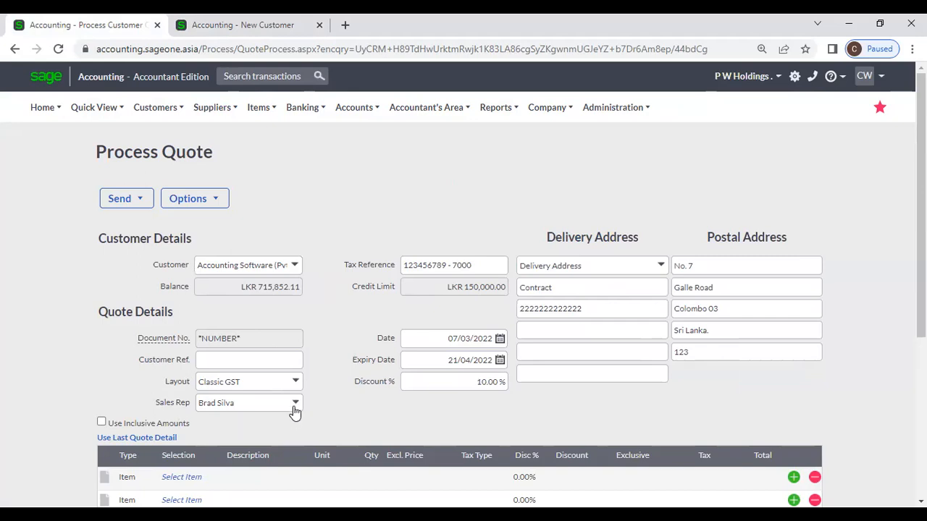
pyautogui.click(245, 29)
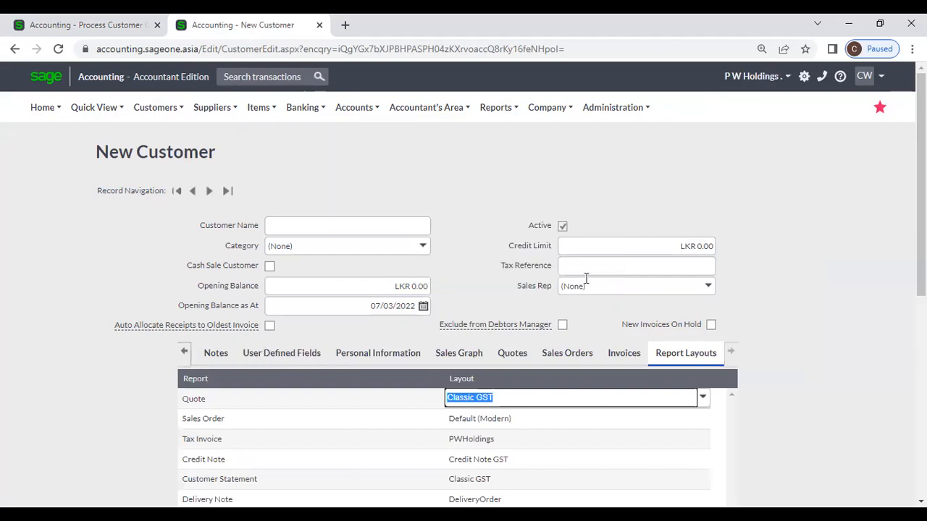
pyautogui.click(710, 287)
pyautogui.click(485, 143)
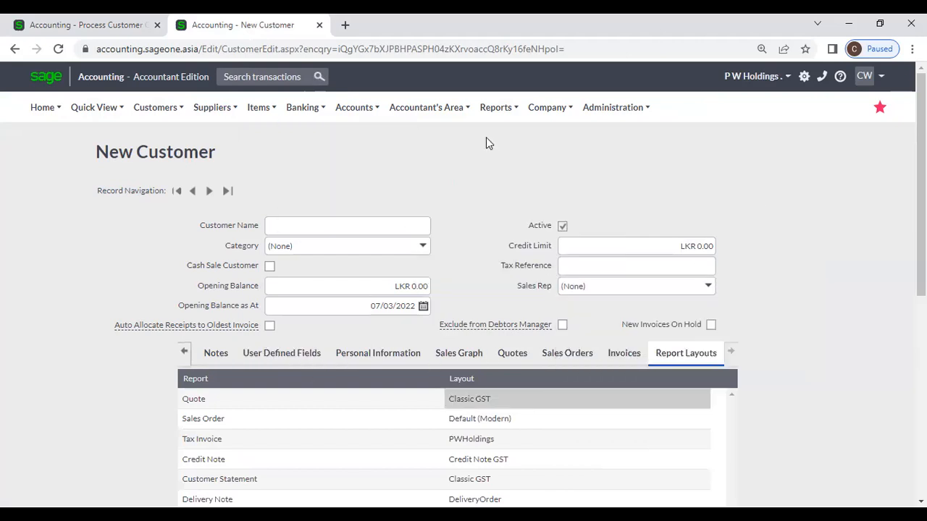
# Return to the quote and inspect its date, expiry date and discount percentage fields
pyautogui.click(69, 31)
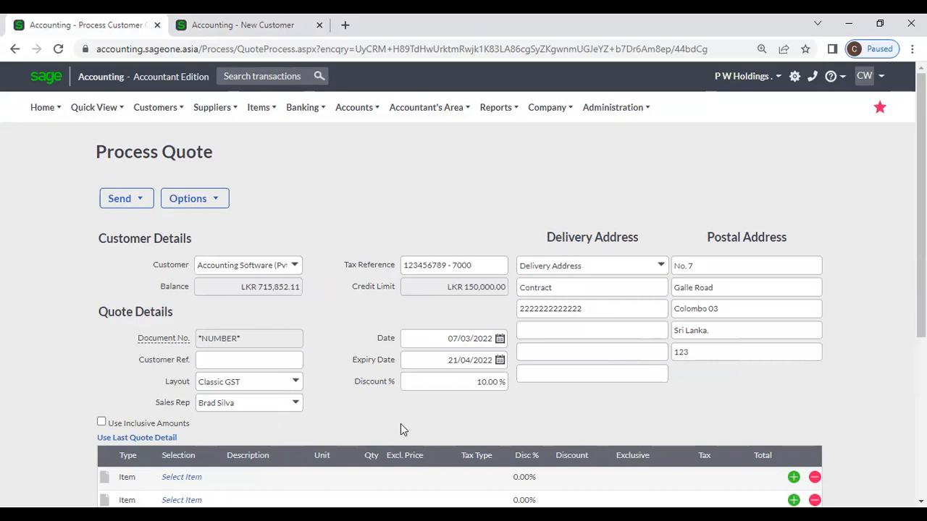
pyautogui.click(459, 337)
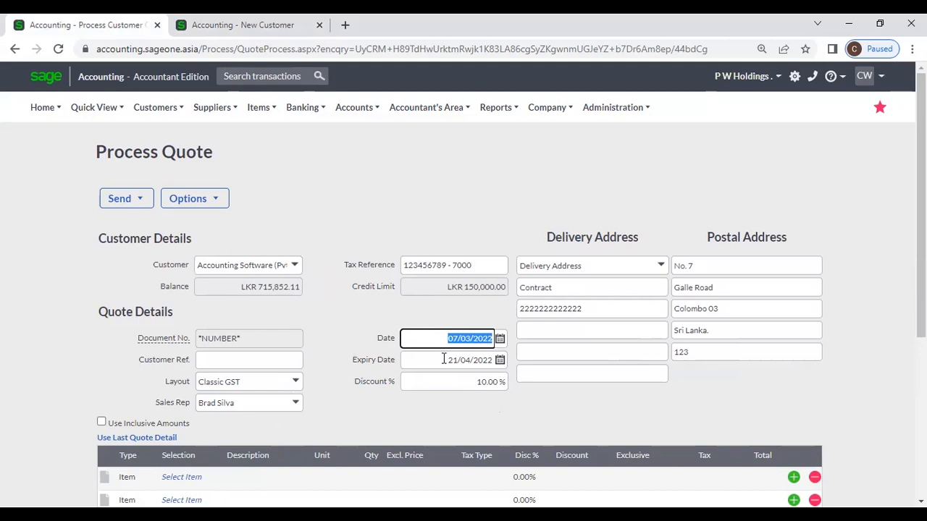
pyautogui.click(444, 359)
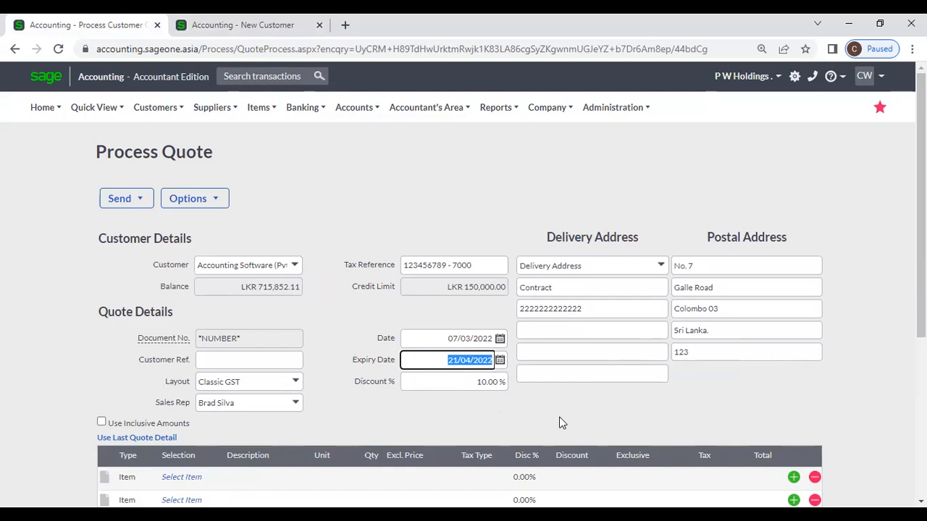
pyautogui.click(488, 381)
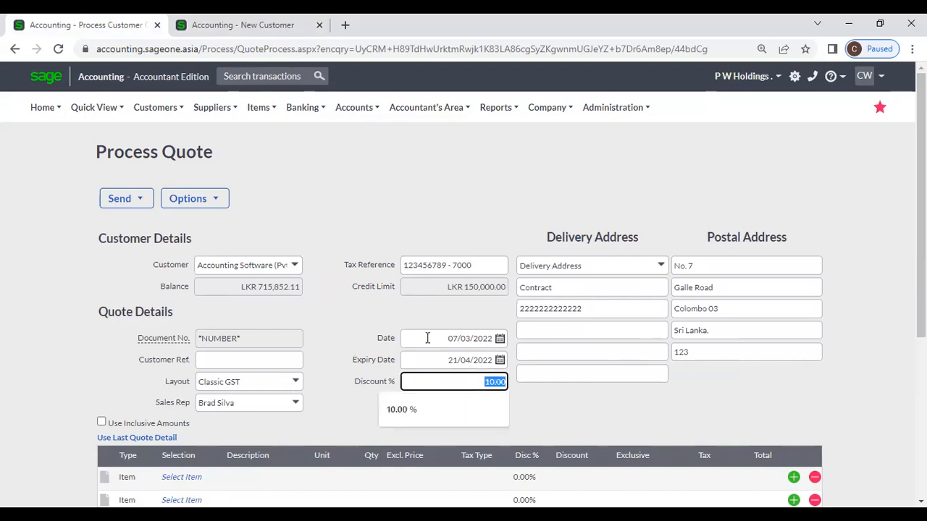
# Set the default discount to 10% in the new customer form's default settings
pyautogui.click(253, 25)
pyautogui.scroll(-2, 472, 198)
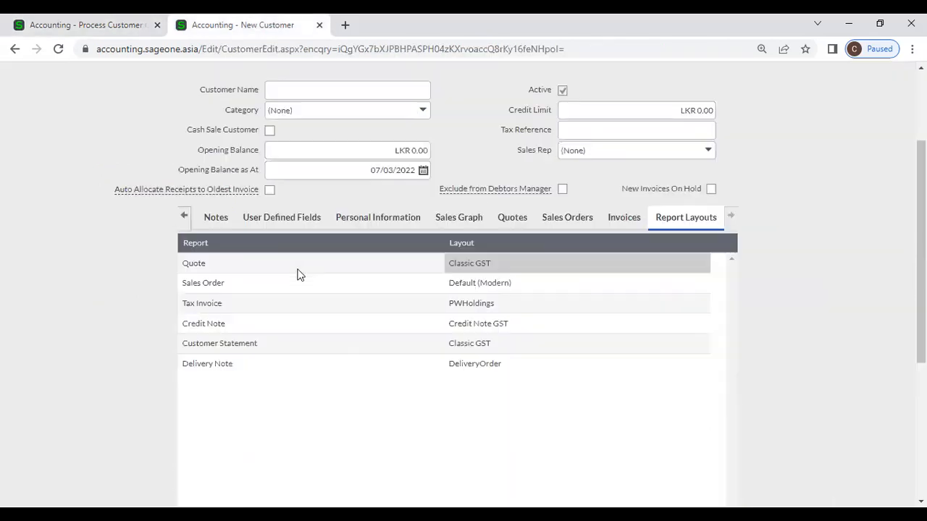
pyautogui.click(184, 217)
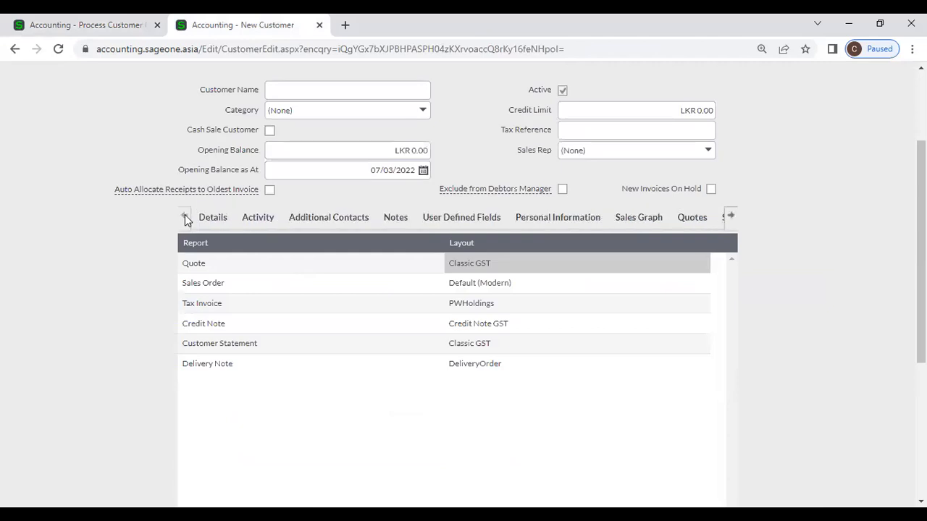
pyautogui.click(208, 221)
pyautogui.scroll(-4, 742, 401)
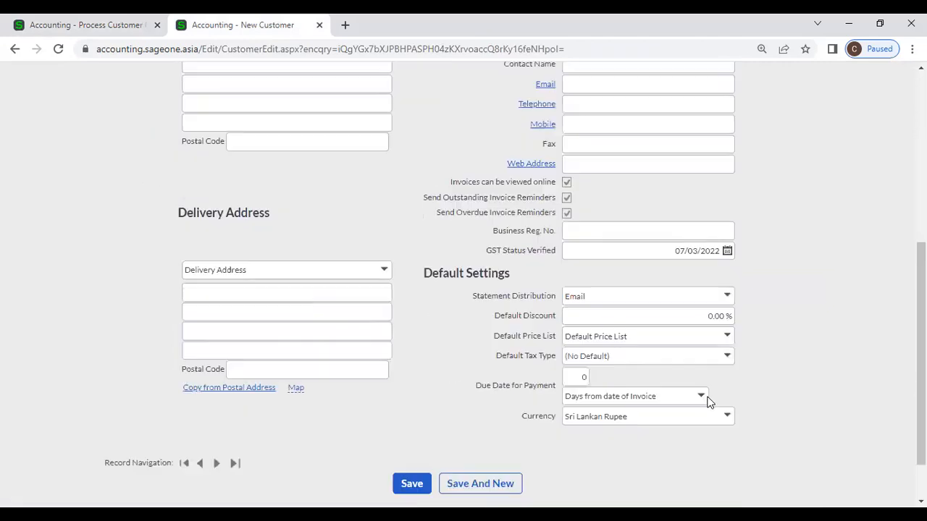
pyautogui.click(671, 251)
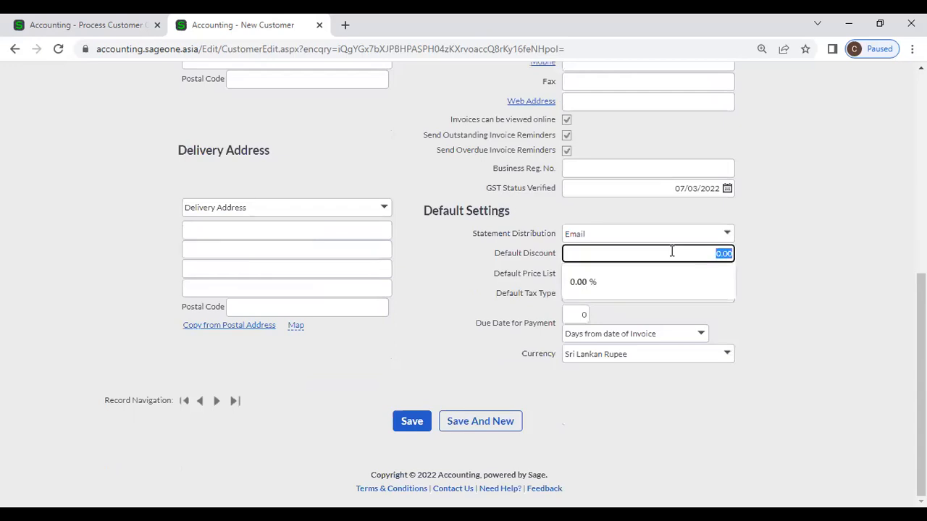
pyautogui.write('10')
pyautogui.click(774, 239)
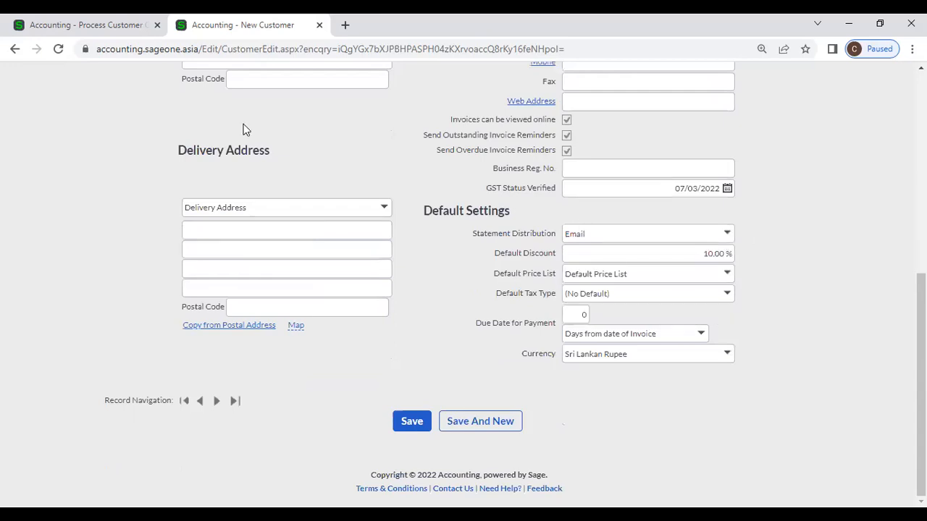
# Return to the quote and inspect the customer's discount percentage in the quote details
pyautogui.click(124, 26)
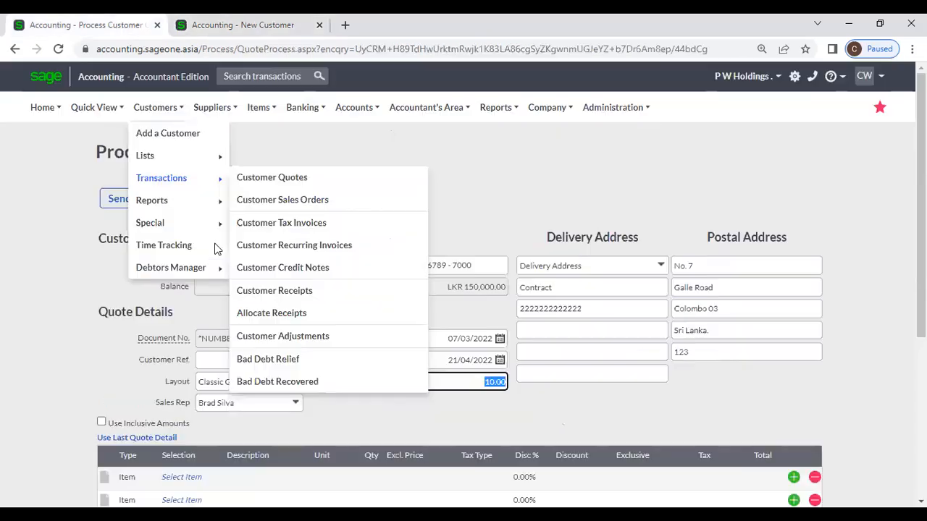
pyautogui.click(451, 399)
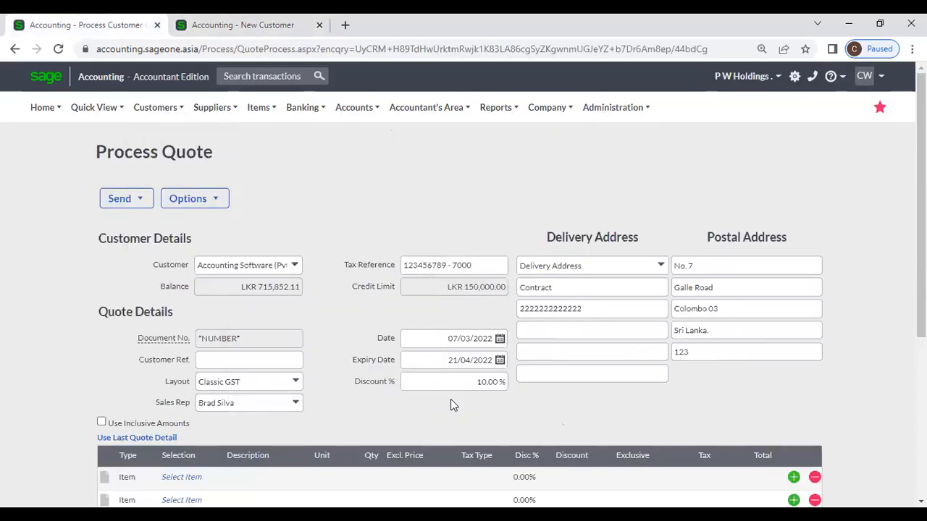
pyautogui.click(500, 384)
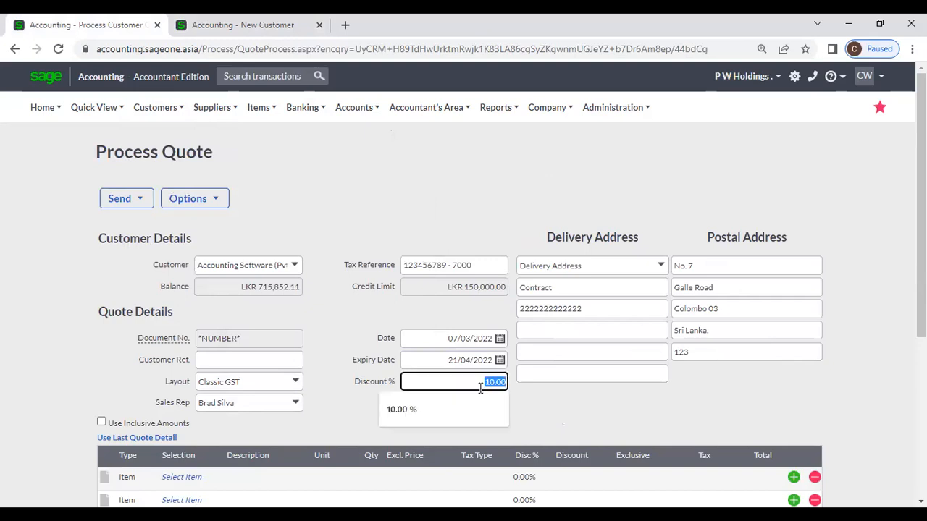
pyautogui.click(536, 399)
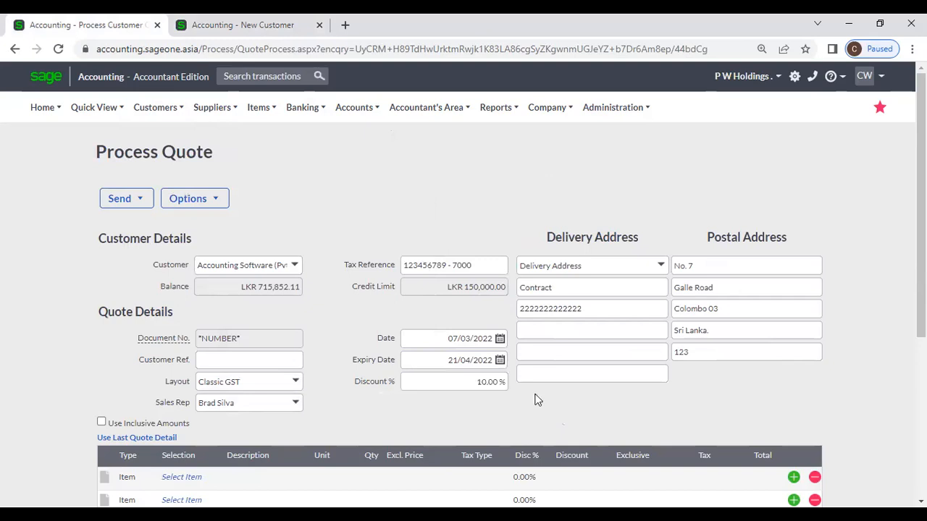
# Select item SO1U, Sage Business Cloud 1 User, on the quote's first line
pyautogui.scroll(-2, 526, 403)
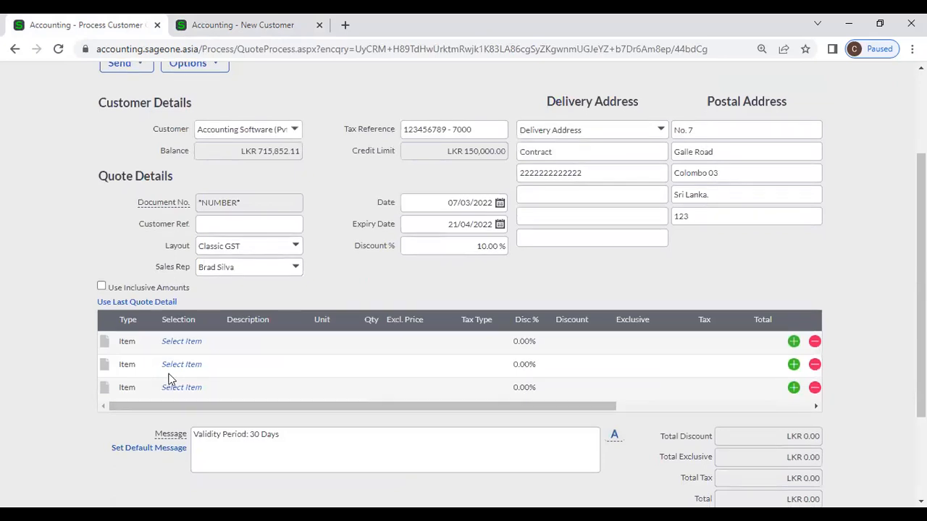
pyautogui.click(181, 345)
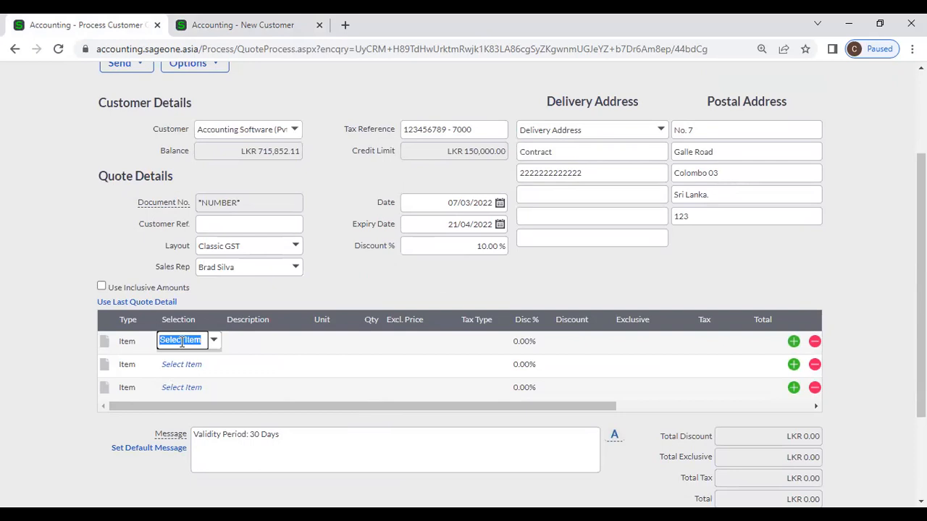
pyautogui.click(215, 346)
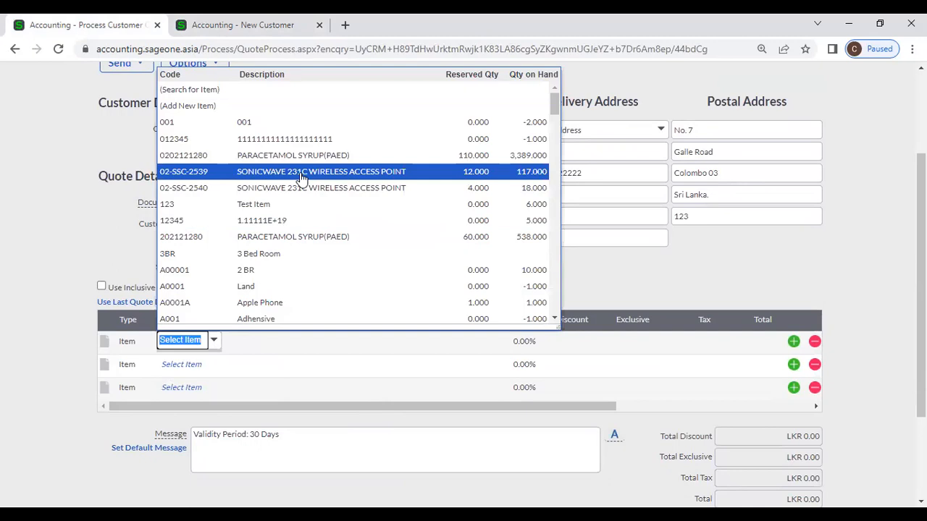
pyautogui.write('sa')
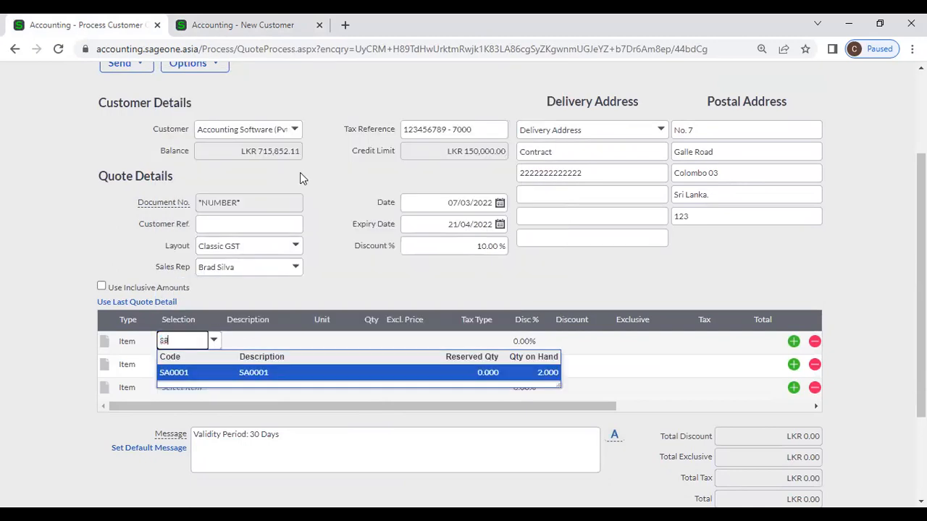
pyautogui.press('BackSpace')
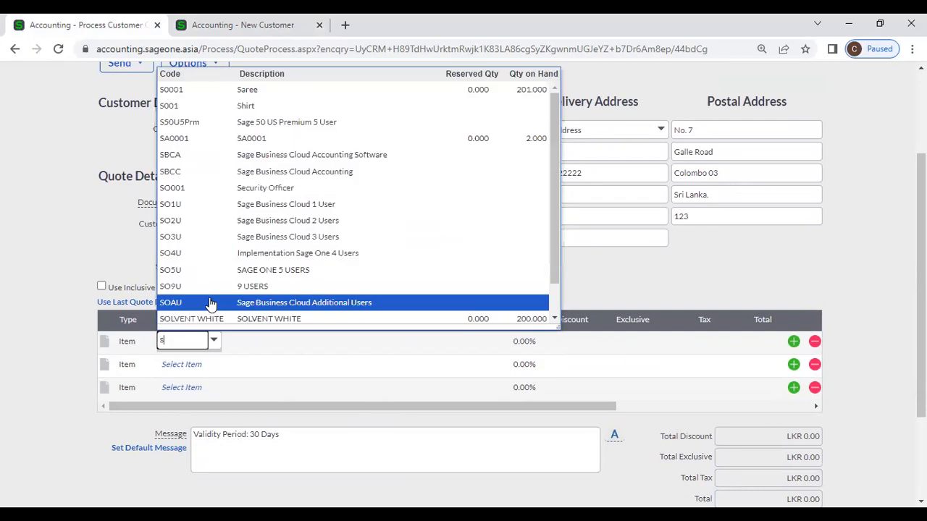
pyautogui.click(271, 210)
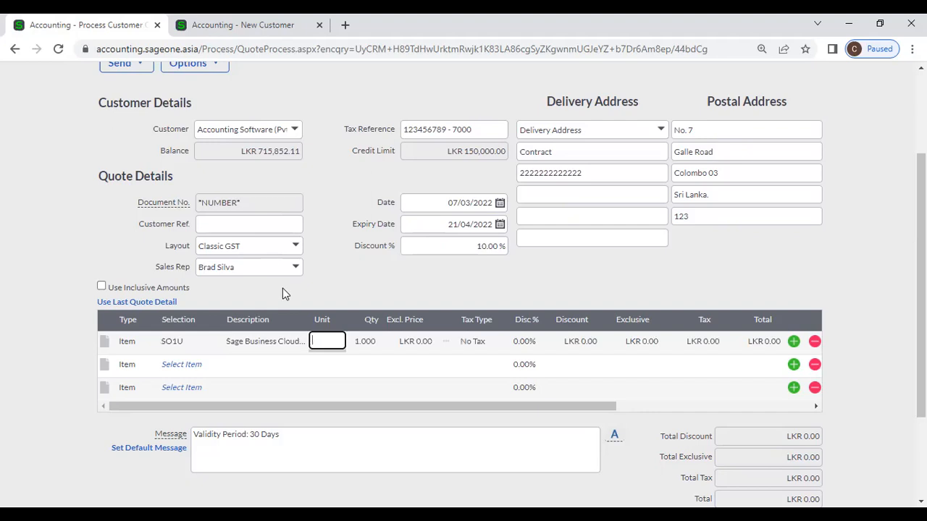
# Set the exclusive price of the Sage Business Cloud 1 User line to LKR 15,000
pyautogui.click(297, 348)
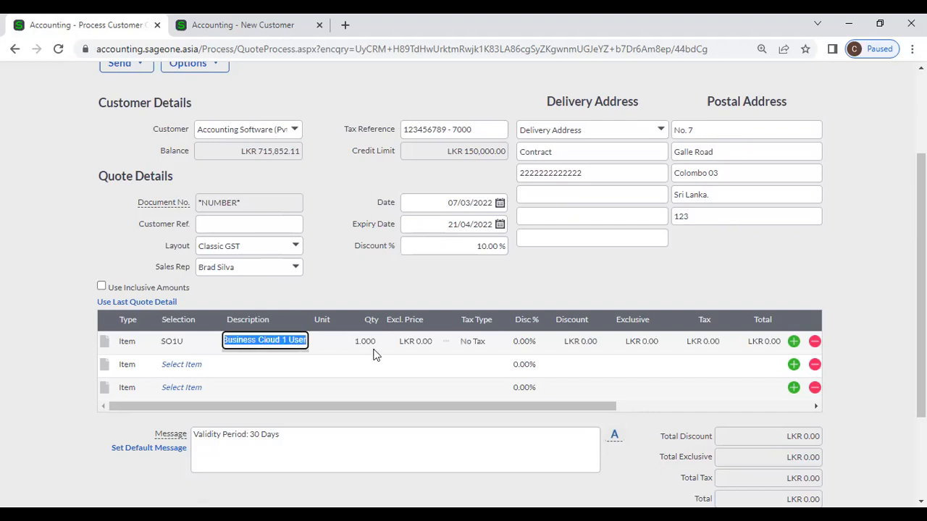
pyautogui.click(409, 341)
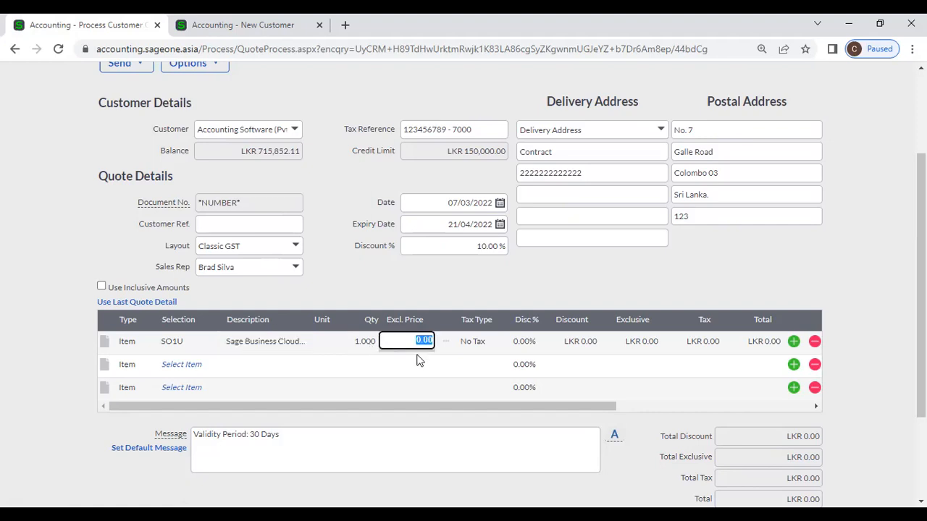
pyautogui.write('15000')
pyautogui.press('Tab')
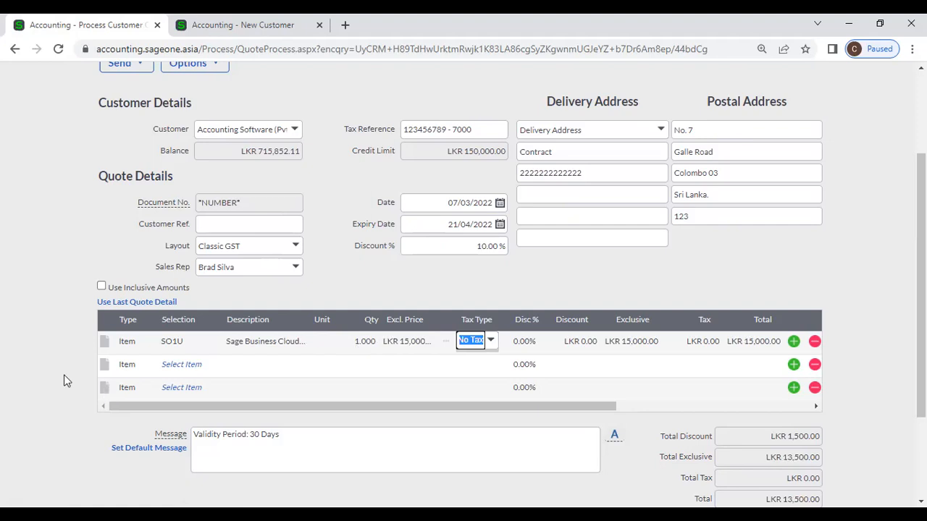
# Change the first quote line's item to 02-SSC-2539, SONICWAVE 231C WIRELESS ACCESS POINT
pyautogui.click(168, 343)
pyautogui.click(213, 341)
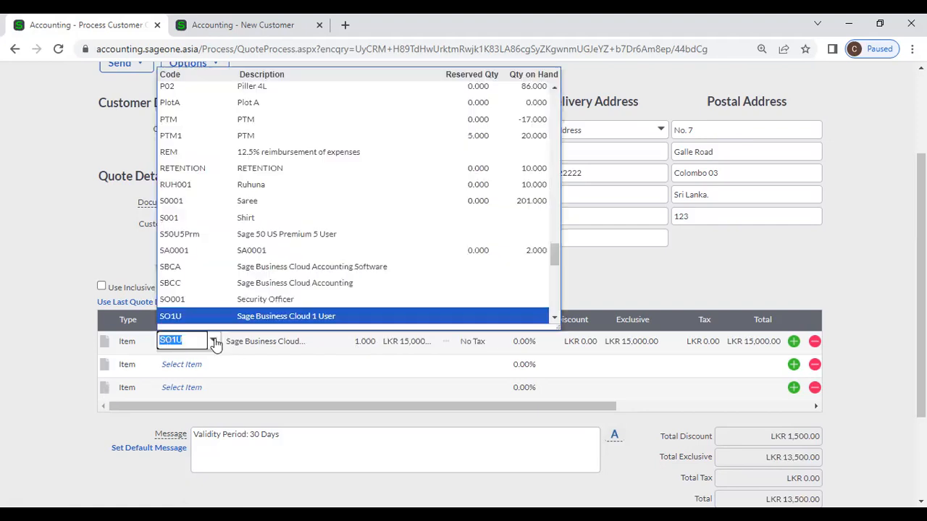
pyautogui.scroll(20, 285, 221)
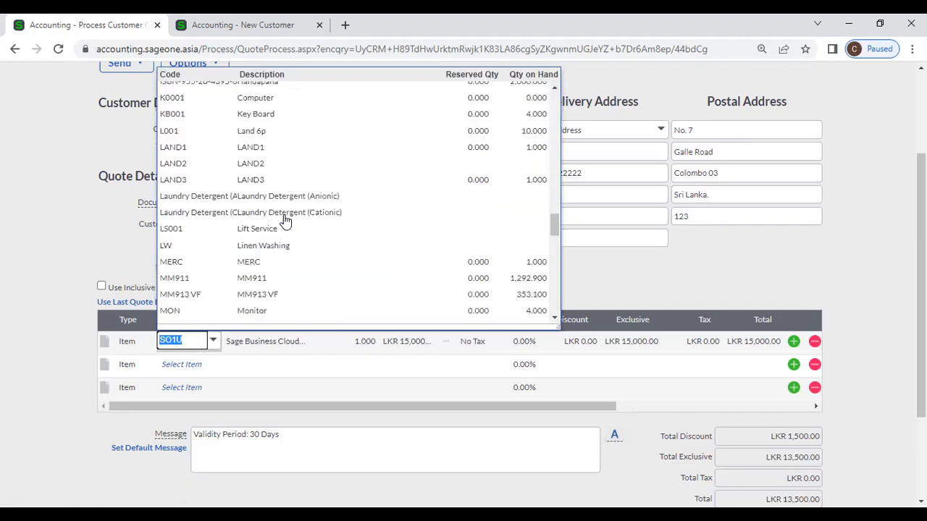
pyautogui.scroll(15, 285, 220)
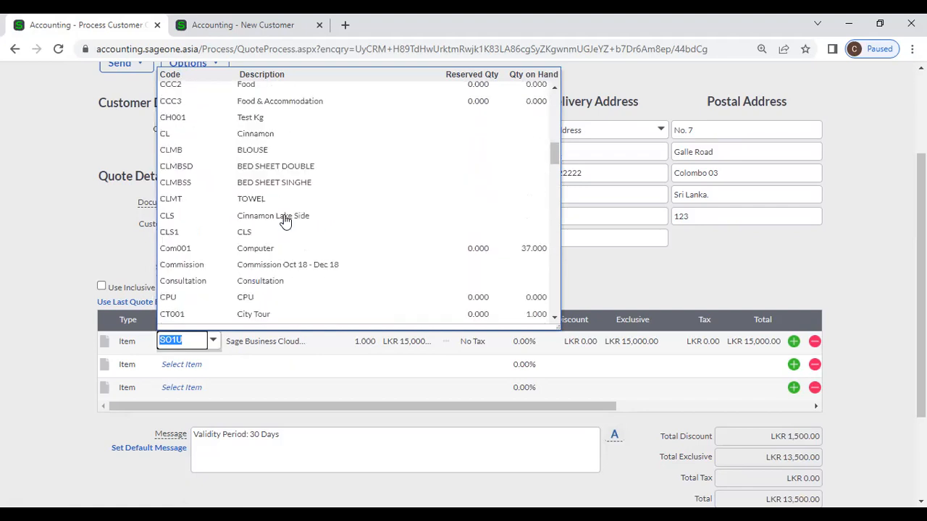
pyautogui.click(288, 159)
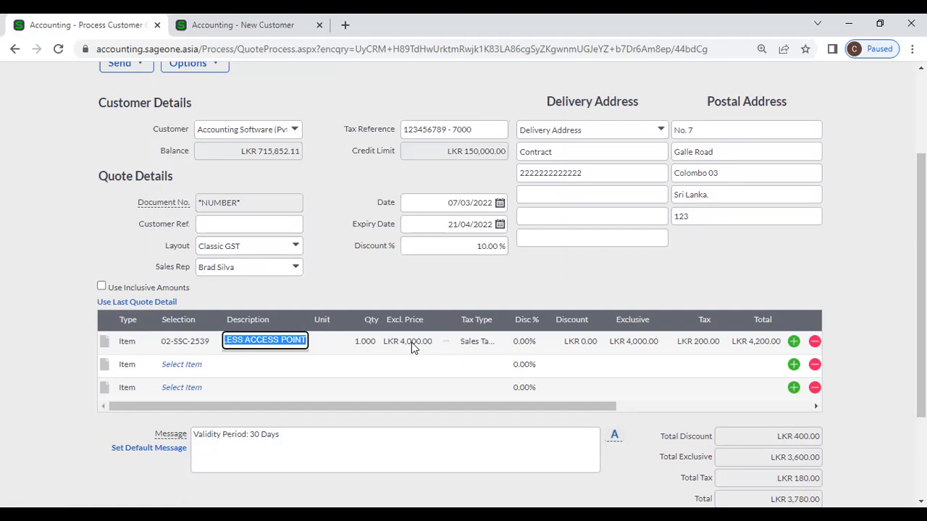
# Set the quantity of the wireless access point line to 5
pyautogui.click(370, 342)
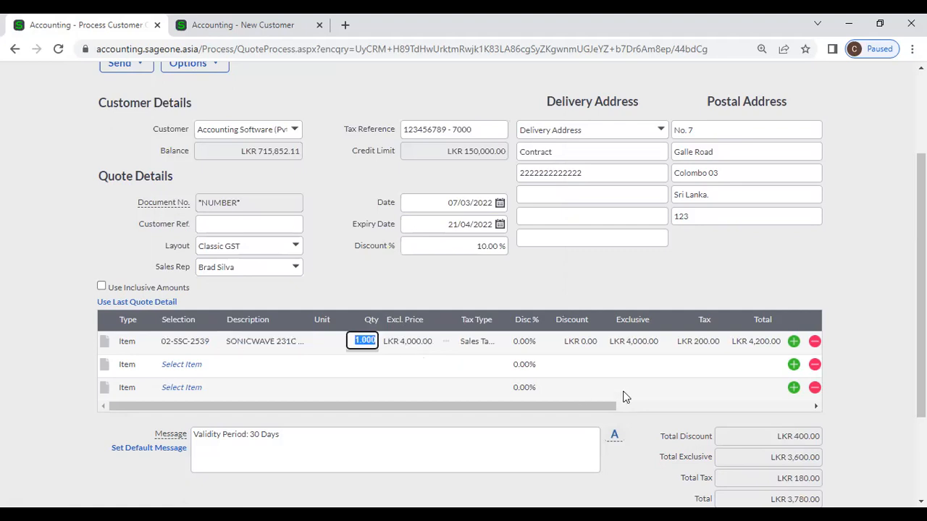
pyautogui.write('5')
pyautogui.press('Tab')
pyautogui.press('Tab')
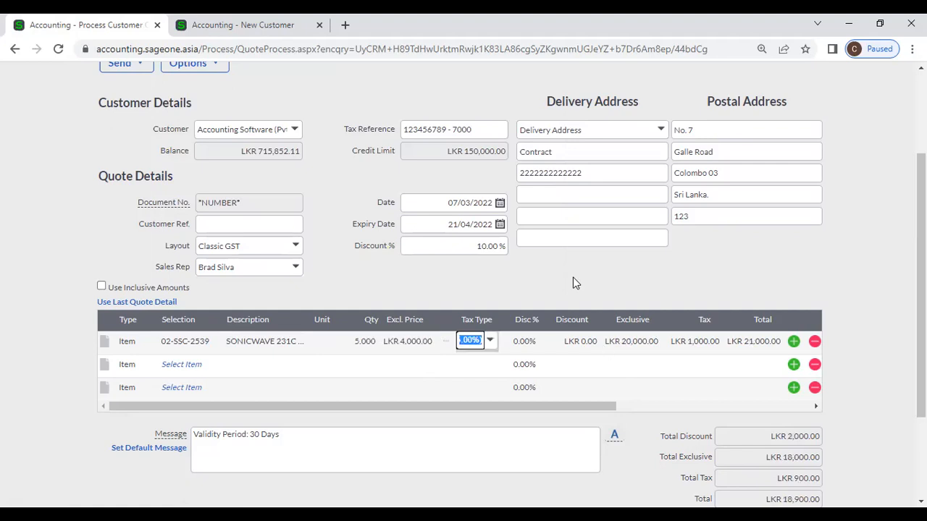
pyautogui.press('Tab')
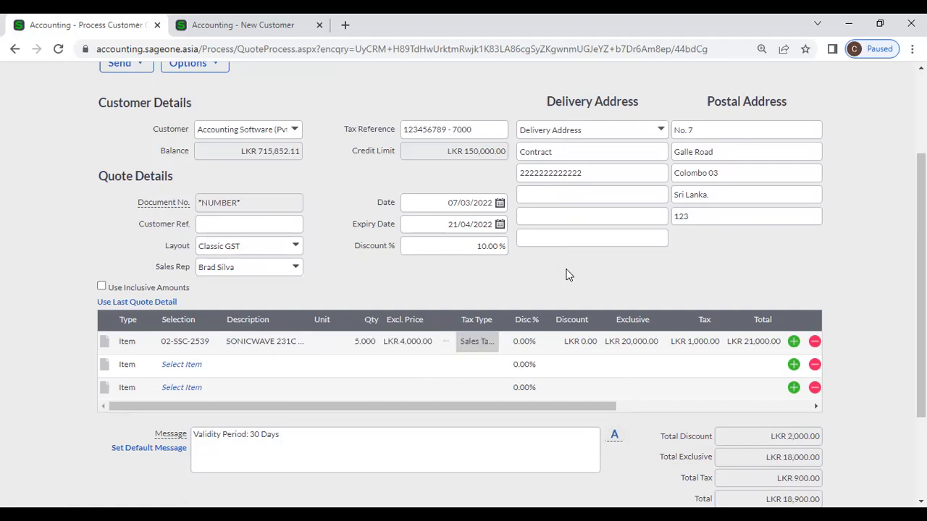
# Inspect the tax type choice on the wireless access point line without changing it
pyautogui.click(490, 342)
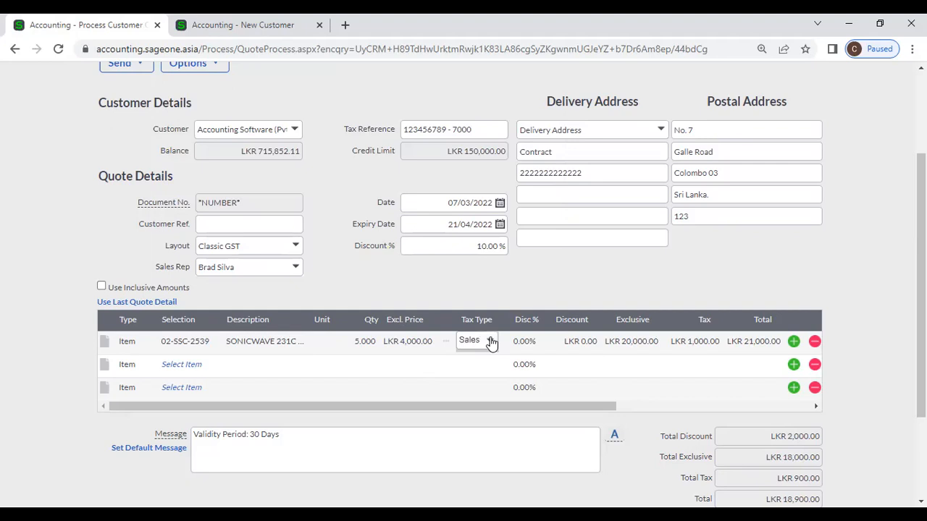
pyautogui.click(490, 341)
pyautogui.click(715, 283)
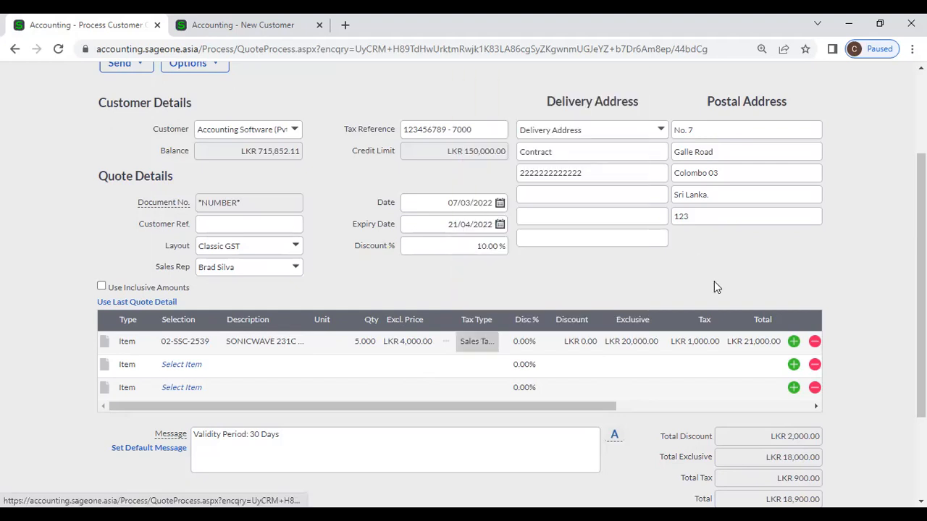
# Review the quote's totals and save the new quote
pyautogui.scroll(-1, 714, 282)
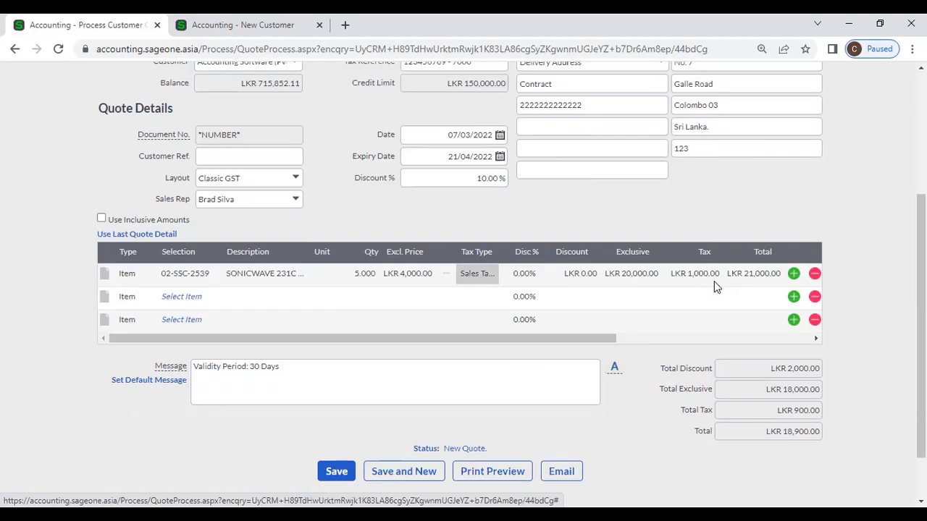
pyautogui.scroll(-1, 558, 409)
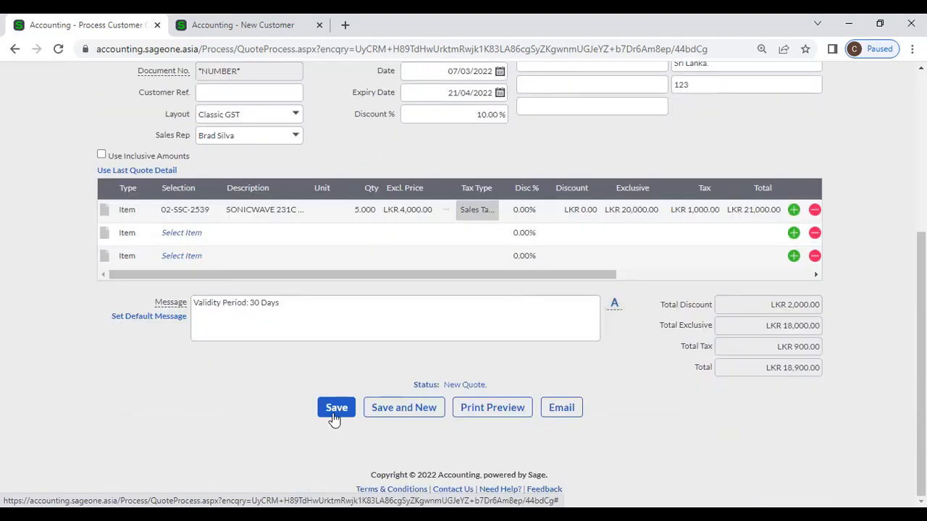
pyautogui.click(335, 409)
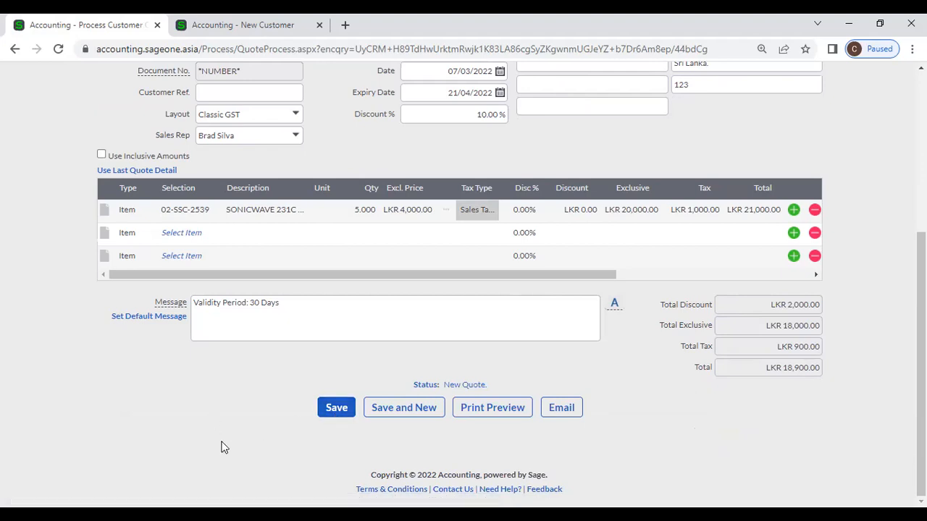
pyautogui.scroll(1, 223, 442)
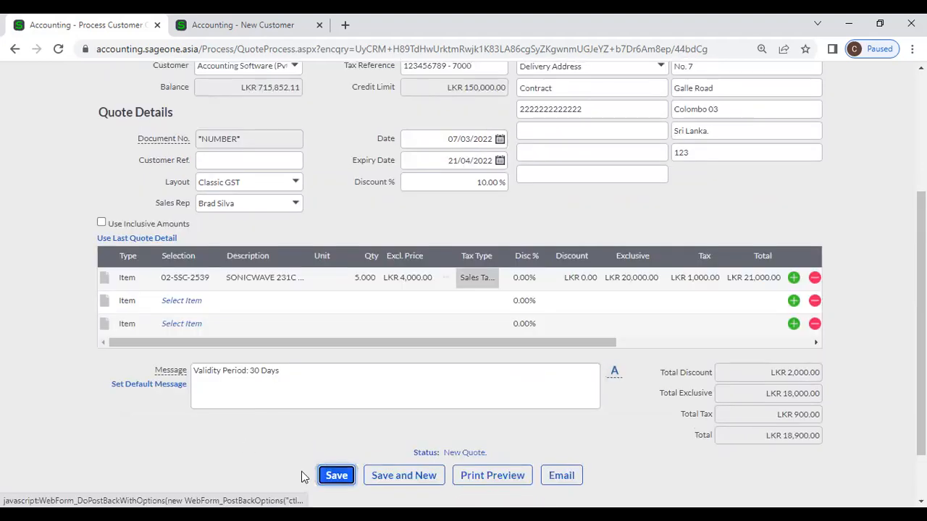
pyautogui.press('Return')
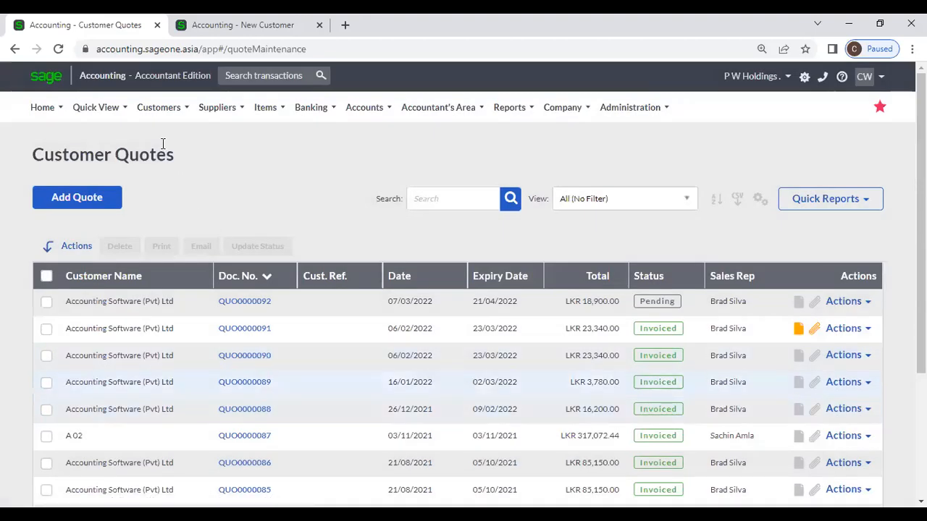
# Open the Customer Quotes list from the customer transactions
pyautogui.click(159, 107)
pyautogui.moveTo(166, 165)
pyautogui.moveTo(171, 183)
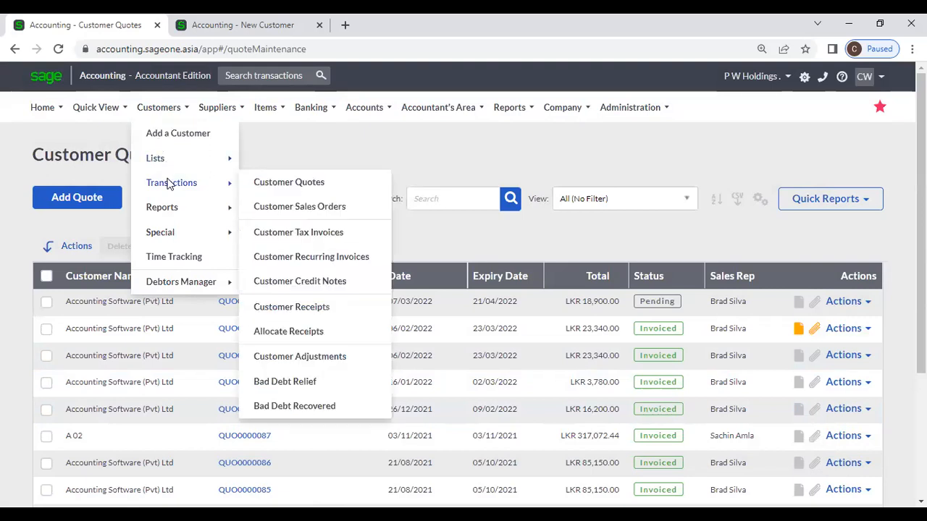
pyautogui.click(265, 185)
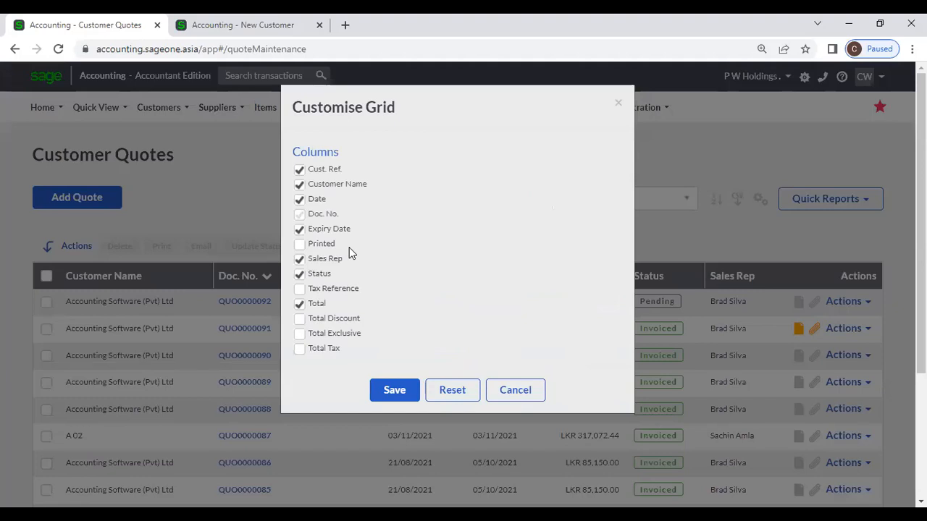
# Close the grid customisation without changes and sort the quotes by customer name, then again by document number
pyautogui.click(529, 390)
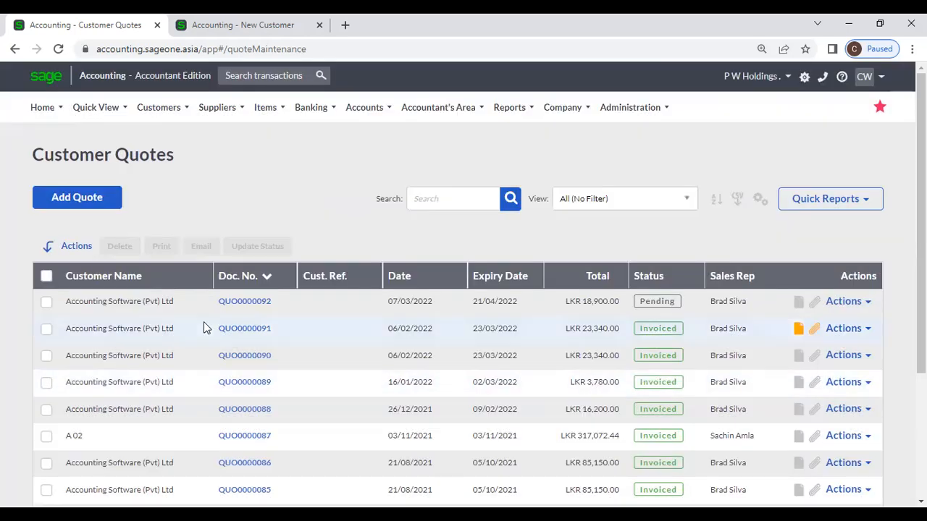
pyautogui.click(162, 275)
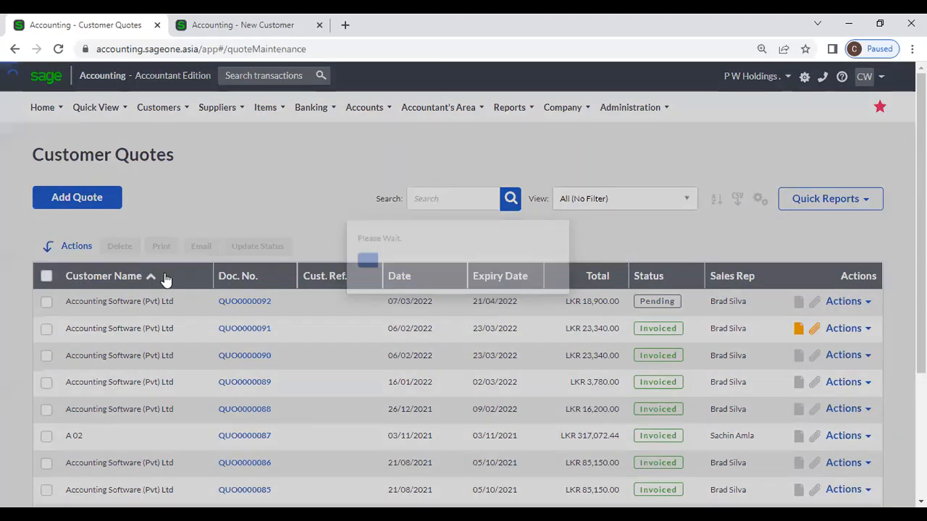
pyautogui.click(253, 280)
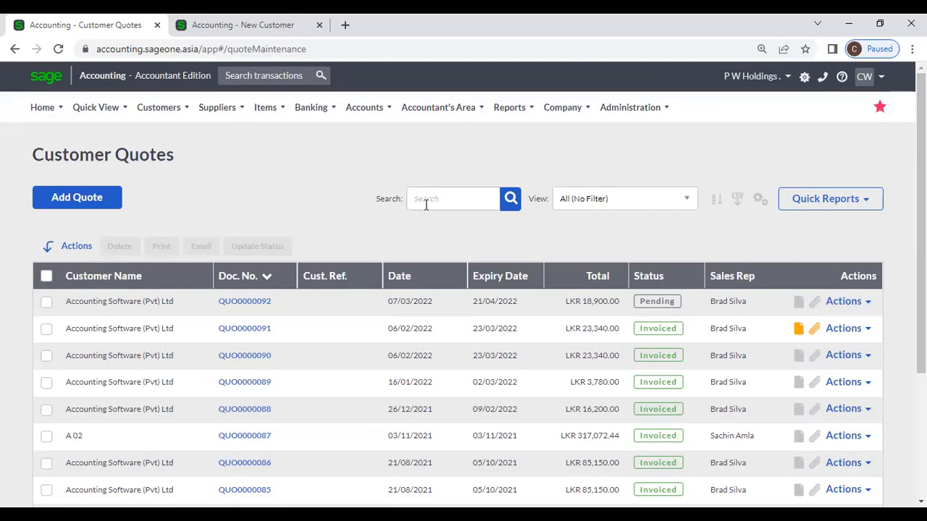
# Search the customer quotes list for 00088
pyautogui.click(425, 204)
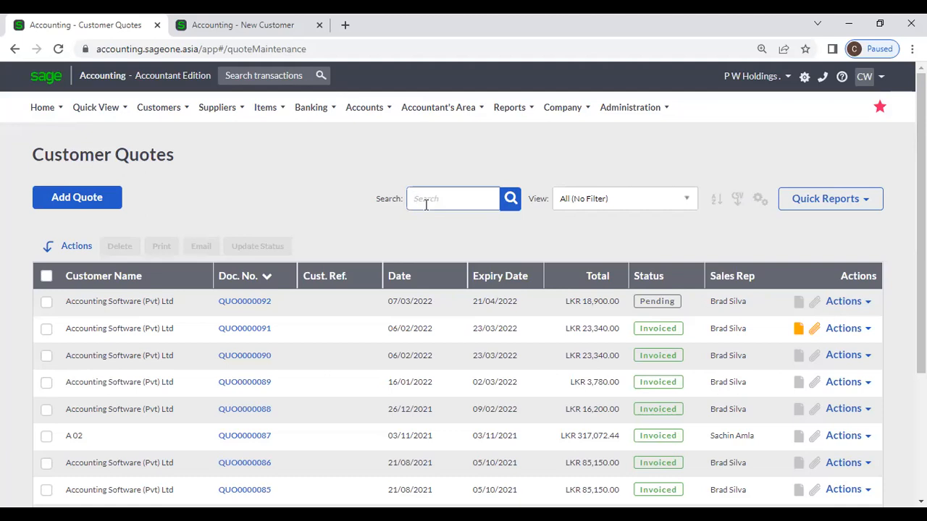
pyautogui.write('00088')
pyautogui.press('Return')
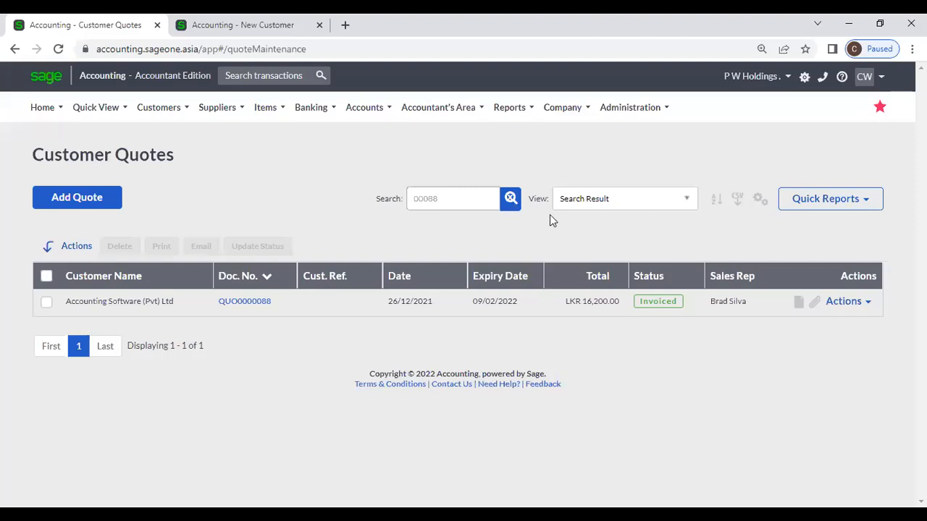
# Clear the search, filter the quotes to those dated today, and restore the unfiltered list of all quotes
pyautogui.click(510, 198)
pyautogui.click(684, 200)
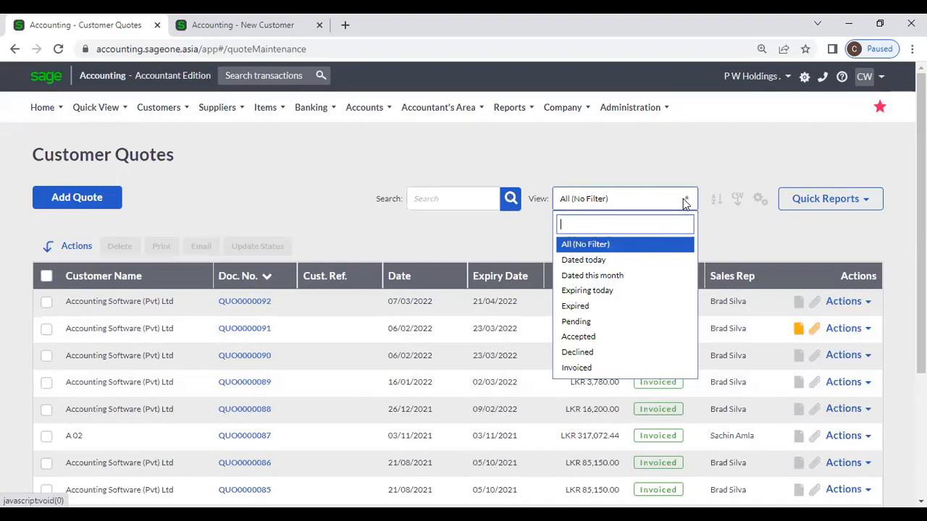
pyautogui.click(656, 259)
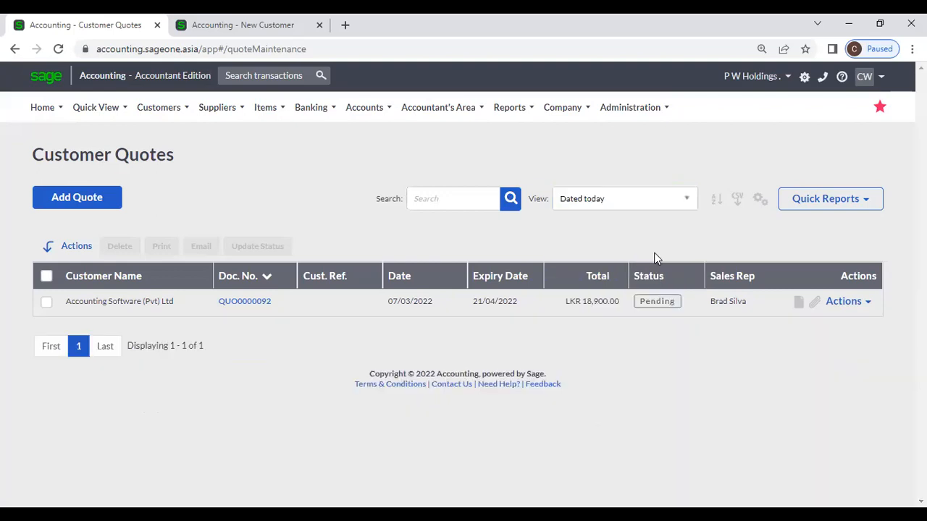
pyautogui.click(684, 198)
pyautogui.click(625, 247)
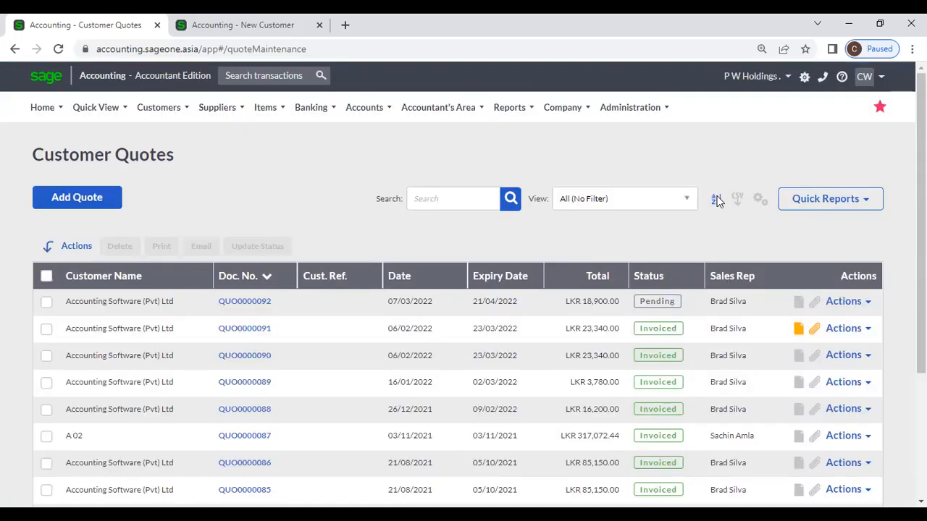
# Apply a multi-column sort by customer name and total, both A to Z, with a third sort level added
pyautogui.click(717, 200)
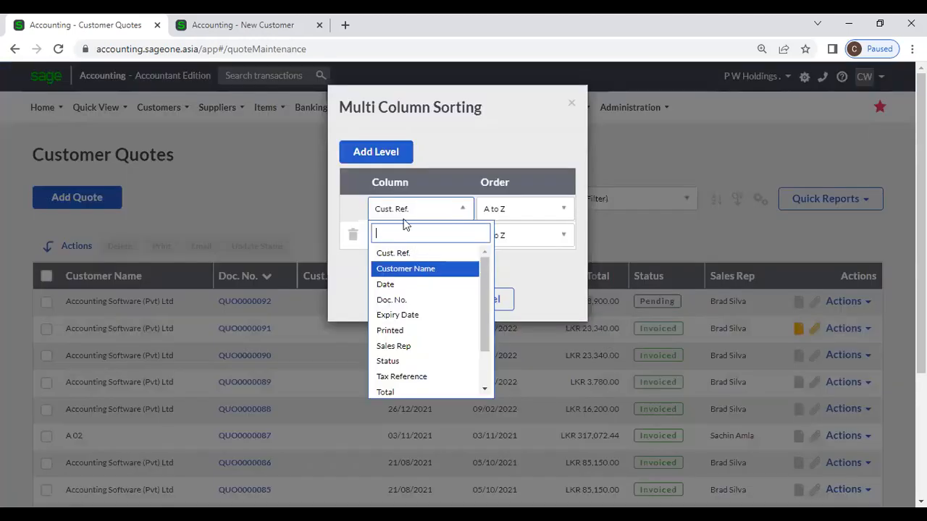
pyautogui.click(429, 269)
pyautogui.click(425, 241)
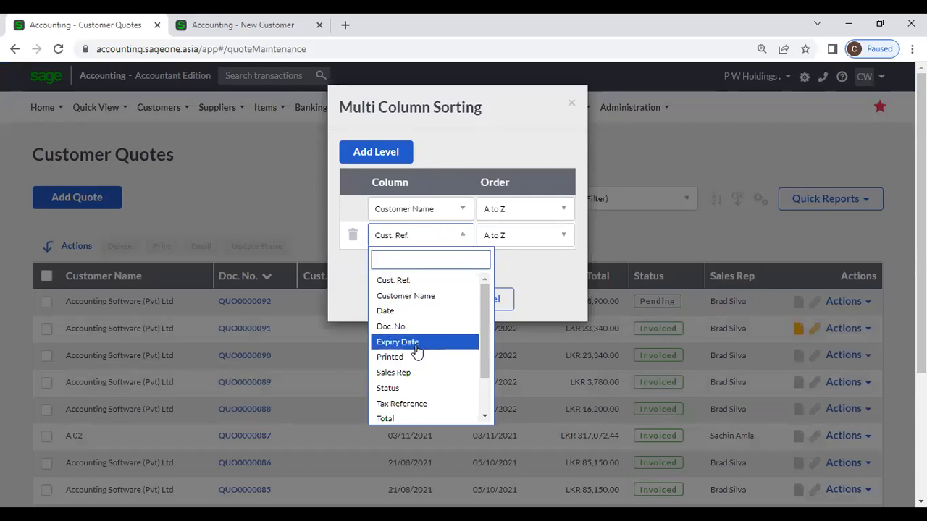
pyautogui.scroll(-1, 412, 358)
pyautogui.click(410, 367)
pyautogui.click(376, 153)
pyautogui.click(409, 323)
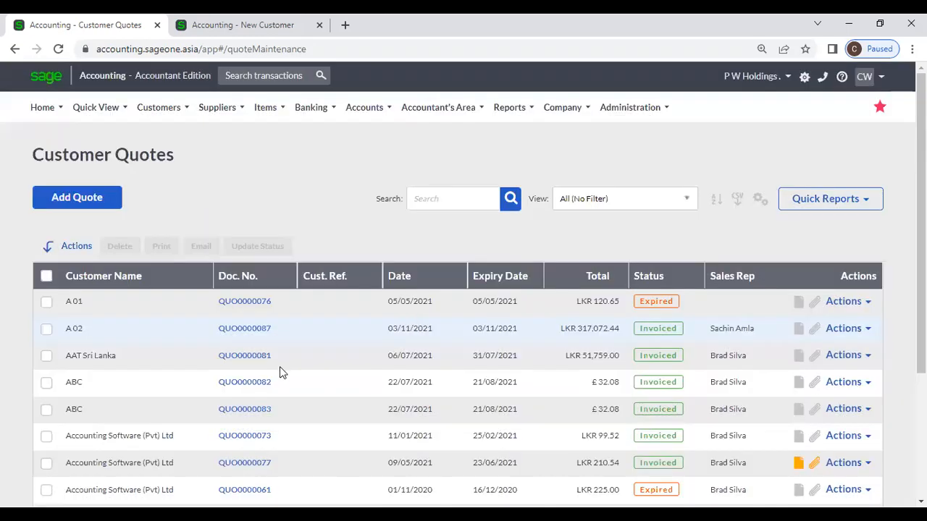
# Sort the quotes by status, switching between ascending and descending order and finishing with ascending
pyautogui.click(688, 201)
pyautogui.press('Escape')
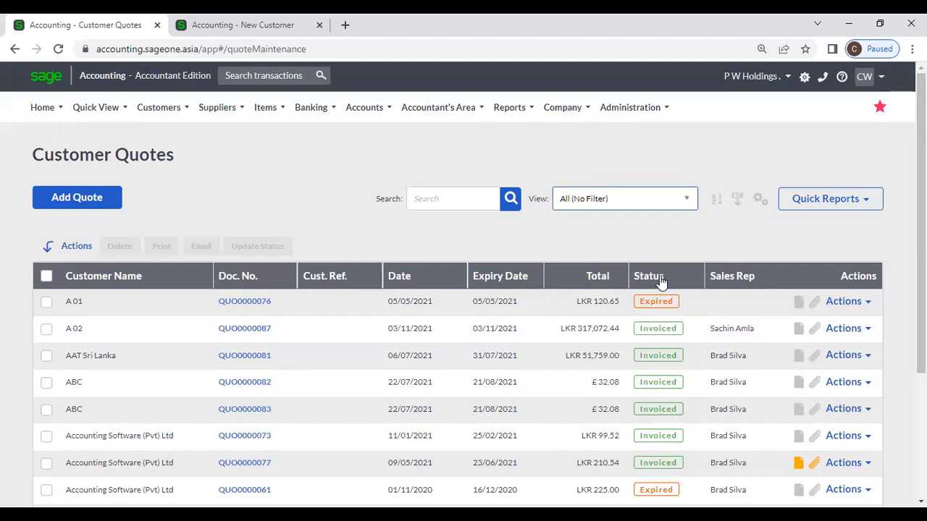
pyautogui.click(659, 278)
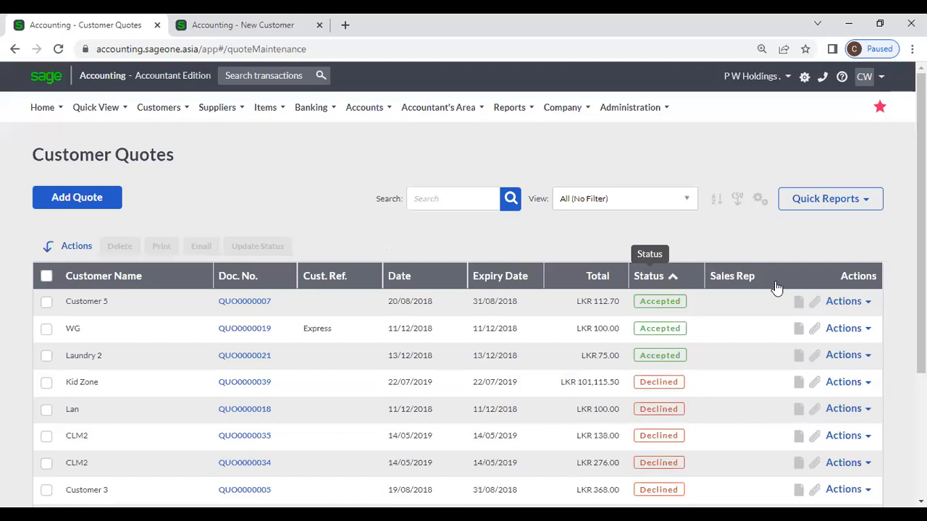
pyautogui.scroll(-1, 693, 307)
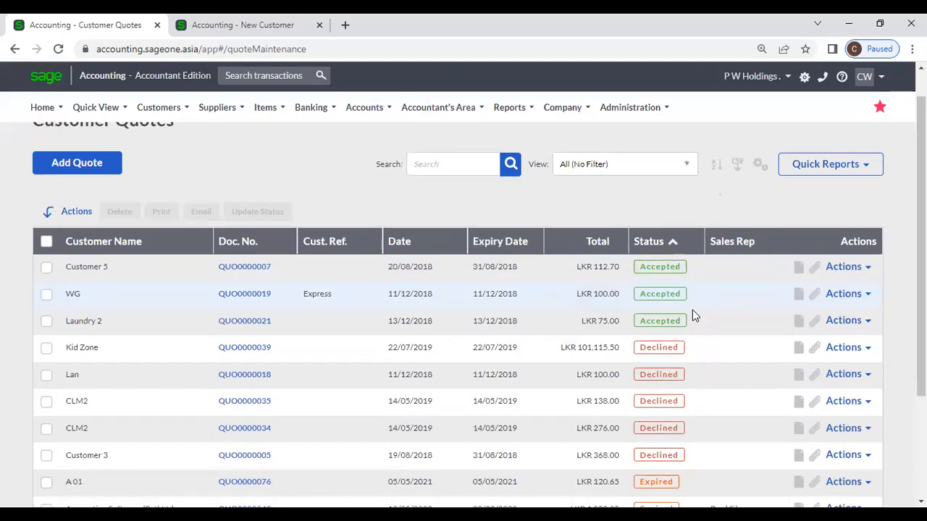
pyautogui.scroll(-3, 692, 310)
pyautogui.scroll(4, 682, 274)
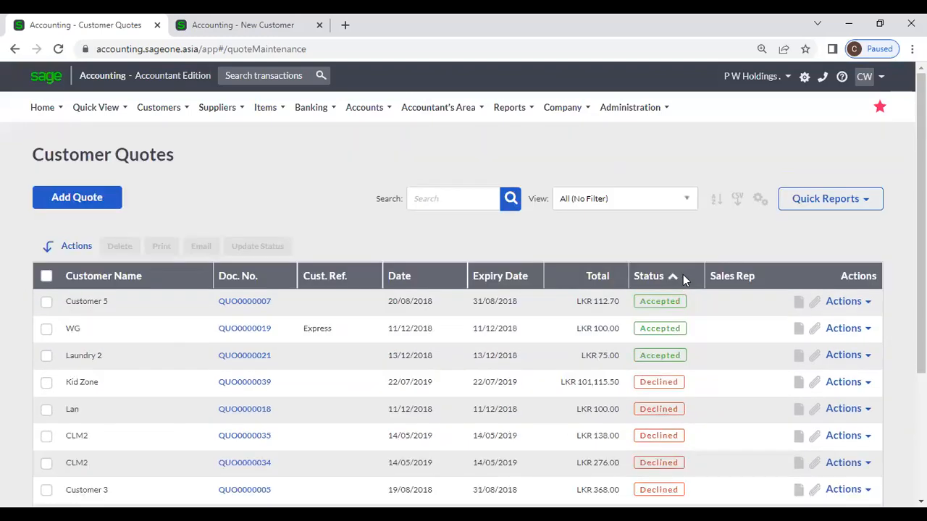
pyautogui.click(682, 274)
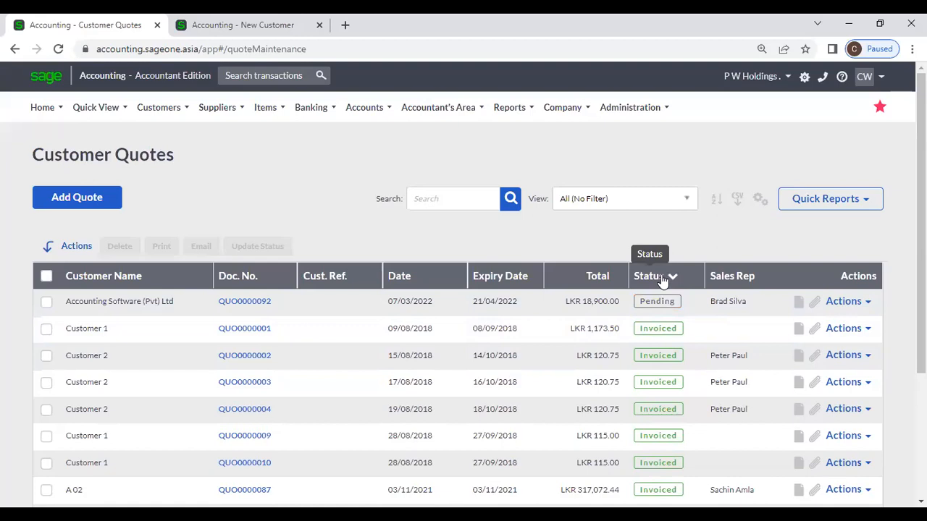
pyautogui.click(662, 282)
# Examine the status of each quote on the first page of the list sorted by status
pyautogui.scroll(-3, 662, 281)
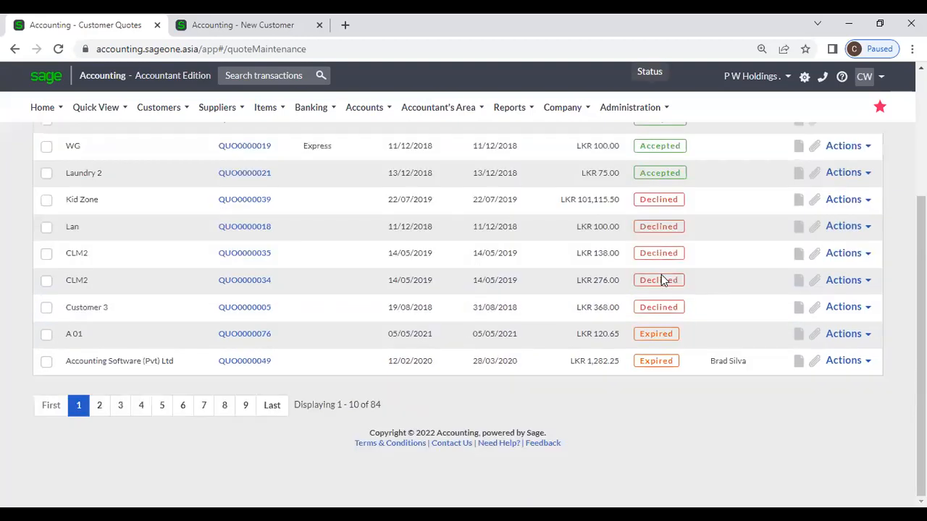
pyautogui.scroll(2, 661, 281)
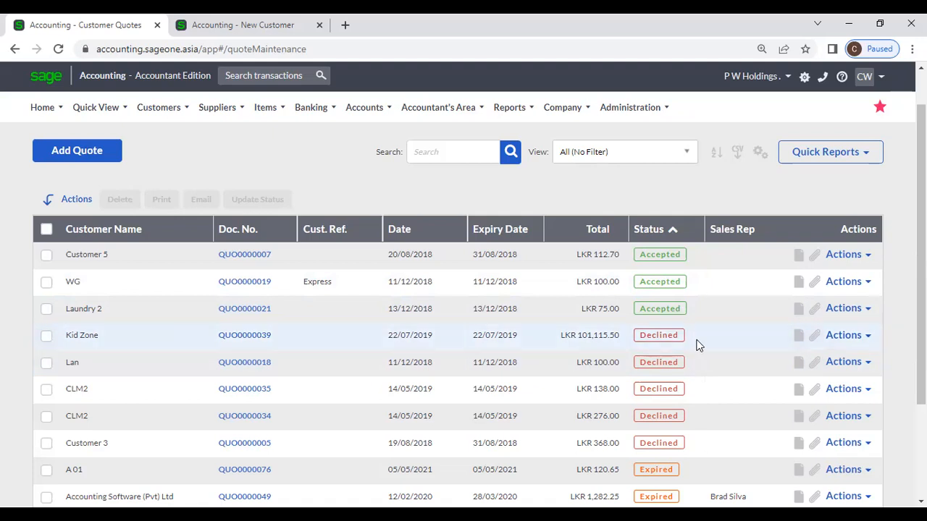
pyautogui.scroll(-2, 698, 346)
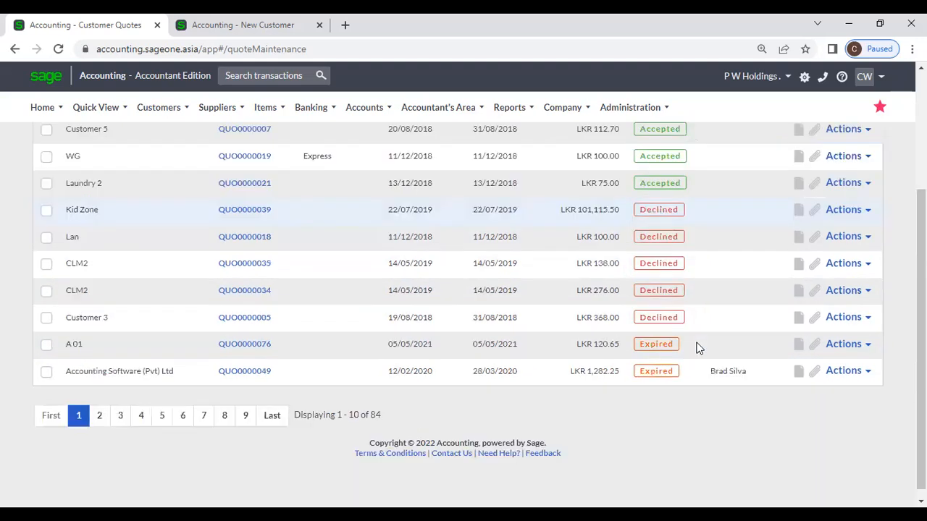
pyautogui.scroll(-1, 697, 347)
pyautogui.scroll(2, 697, 348)
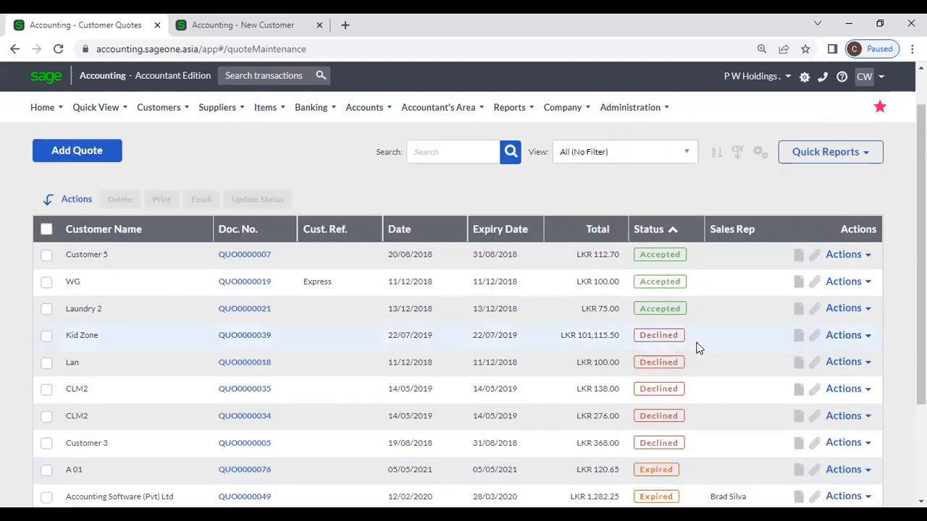
pyautogui.scroll(-2, 697, 347)
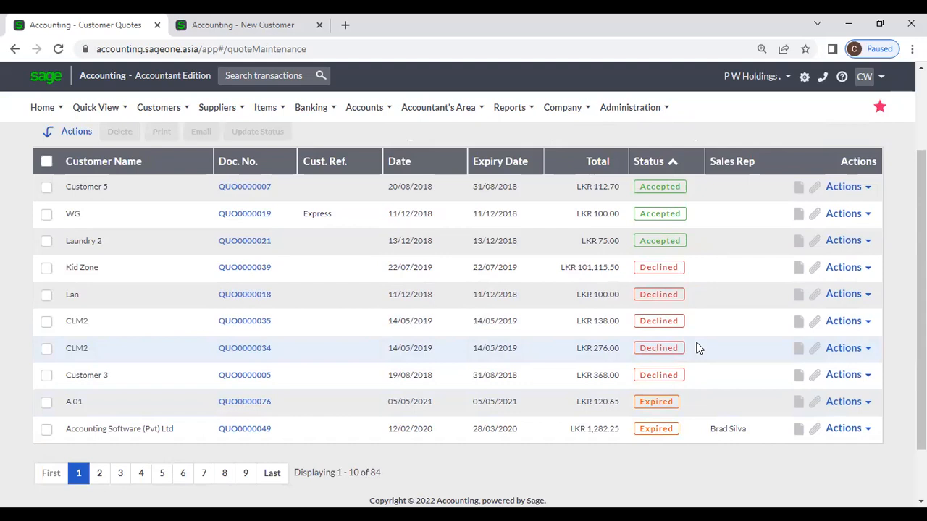
pyautogui.scroll(-2, 696, 340)
pyautogui.scroll(2, 695, 338)
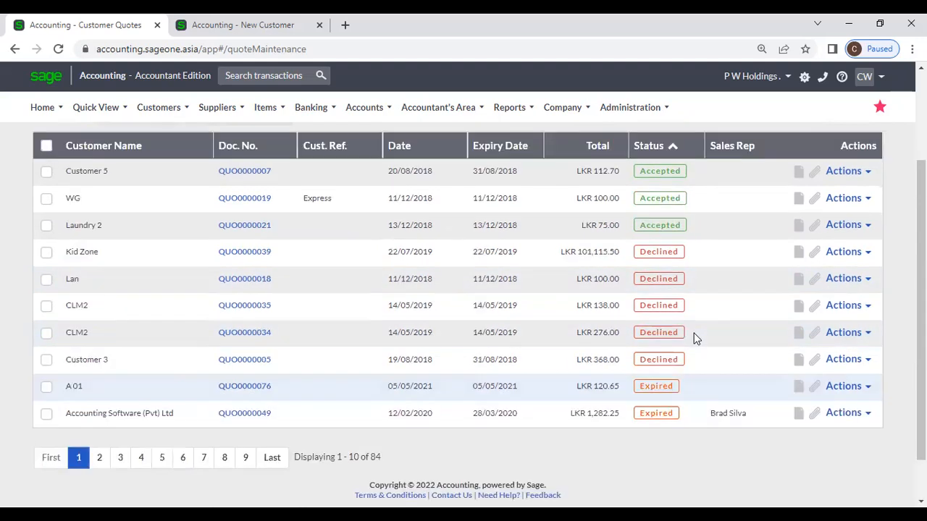
pyautogui.scroll(-2, 695, 338)
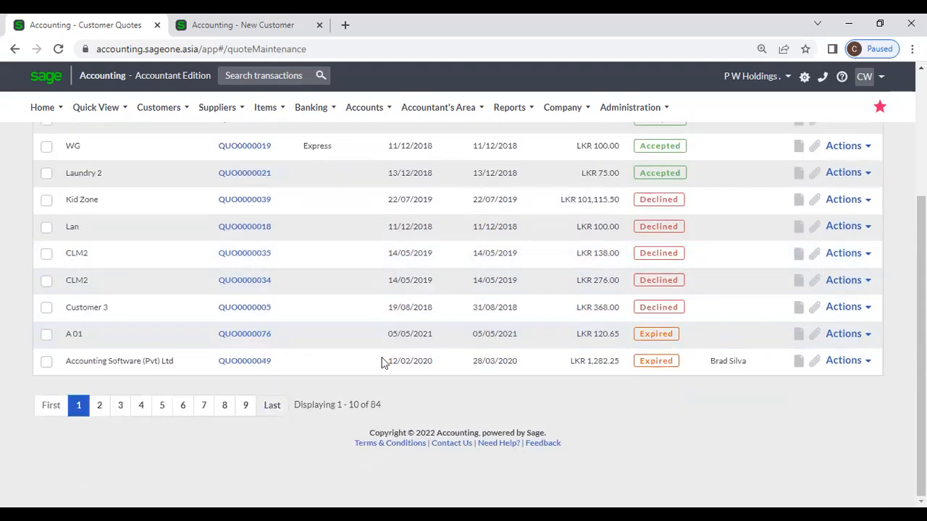
pyautogui.scroll(5, 522, 323)
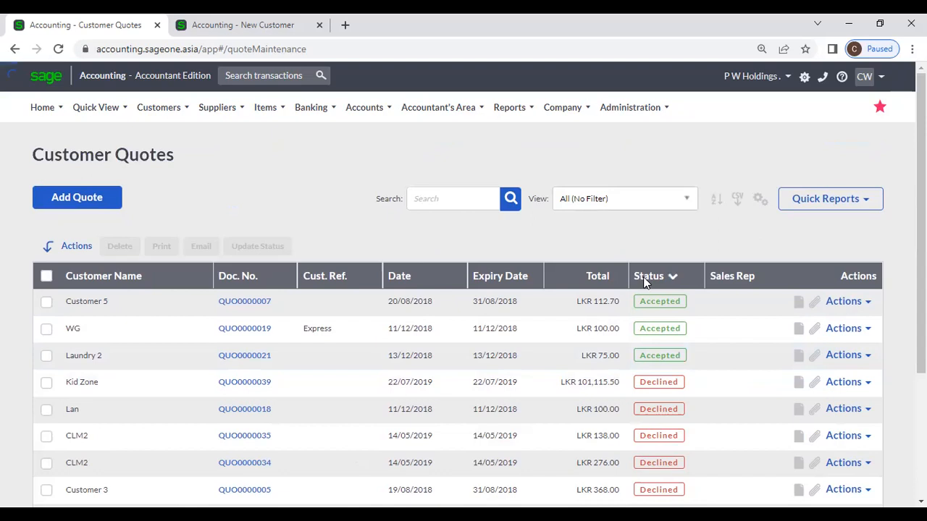
# Compare the descending and ascending status orders, and sort the quotes by document number in descending order
pyautogui.click(645, 277)
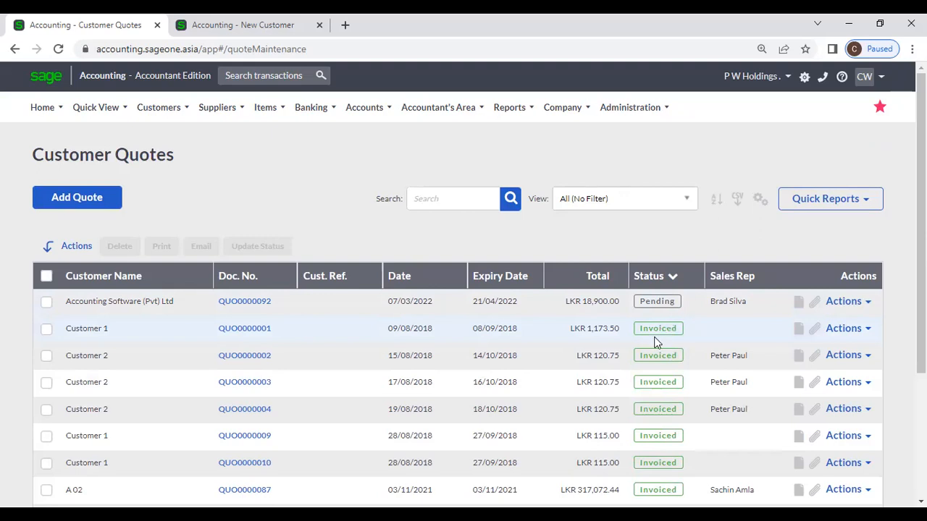
pyautogui.scroll(-2, 655, 342)
pyautogui.scroll(1, 656, 341)
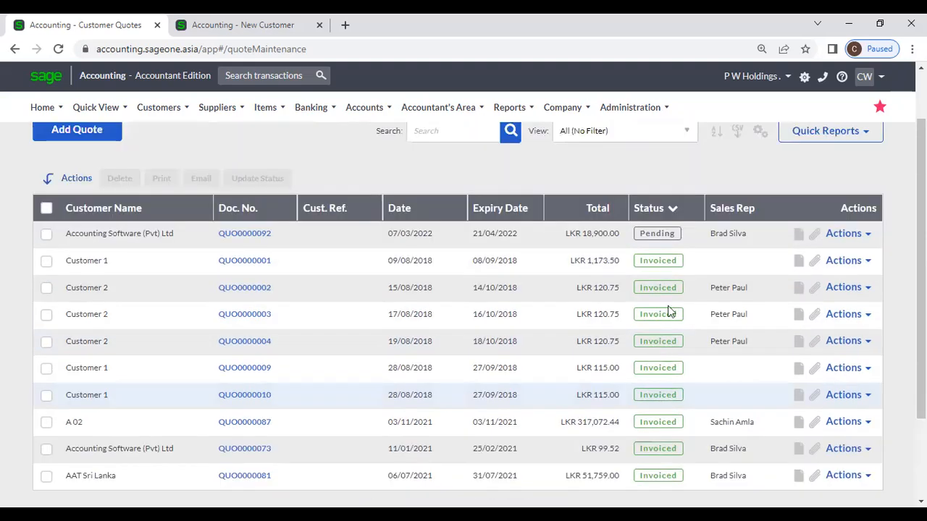
pyautogui.click(661, 209)
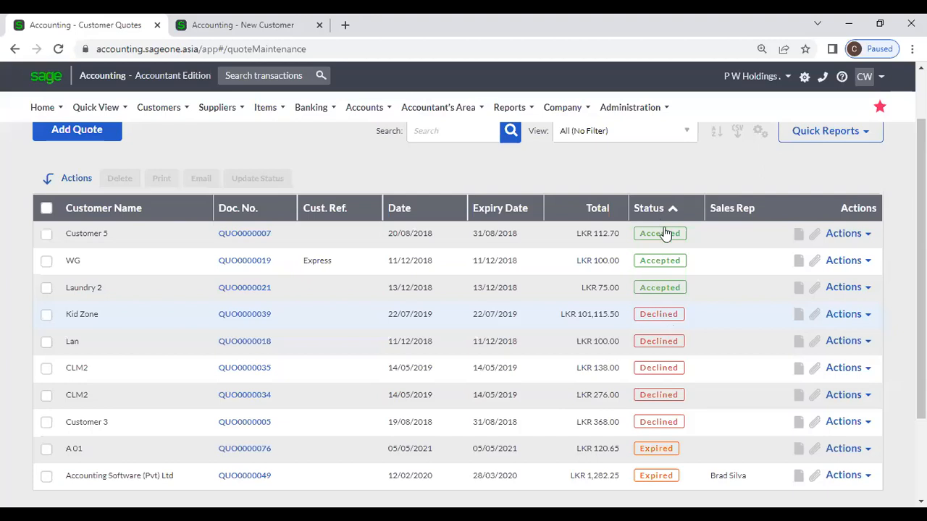
pyautogui.scroll(1, 664, 229)
pyautogui.click(663, 227)
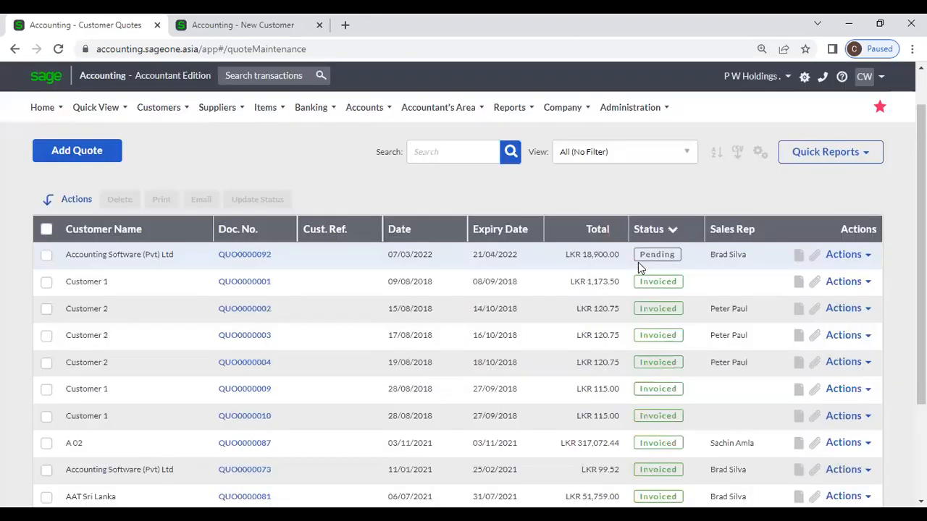
pyautogui.scroll(1, 637, 262)
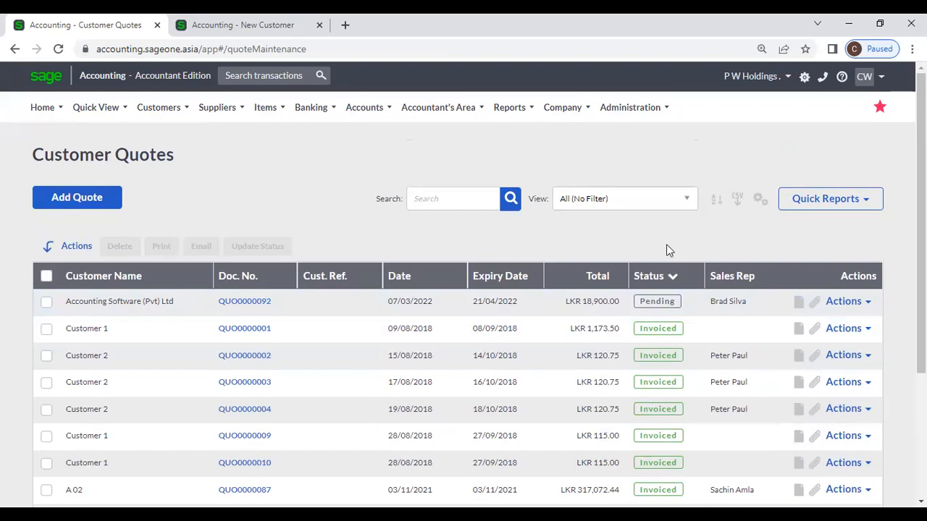
pyautogui.click(255, 280)
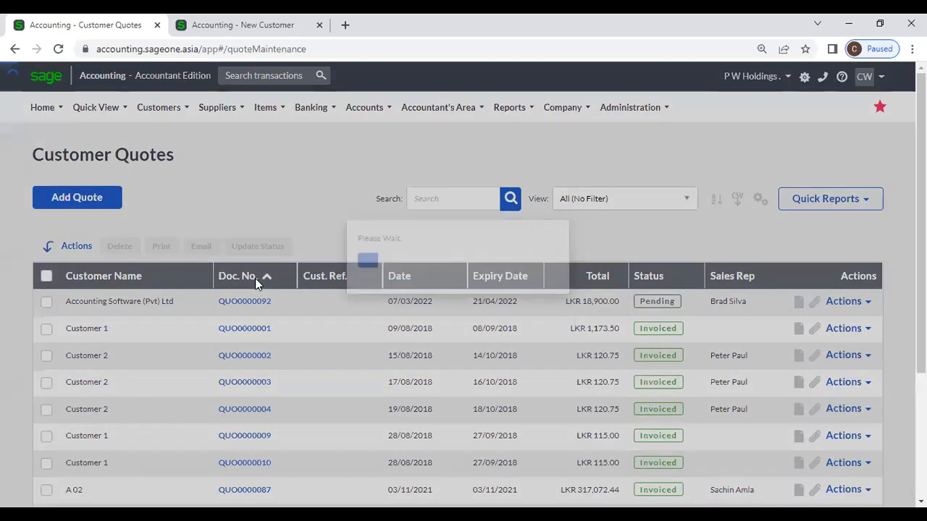
pyautogui.click(255, 279)
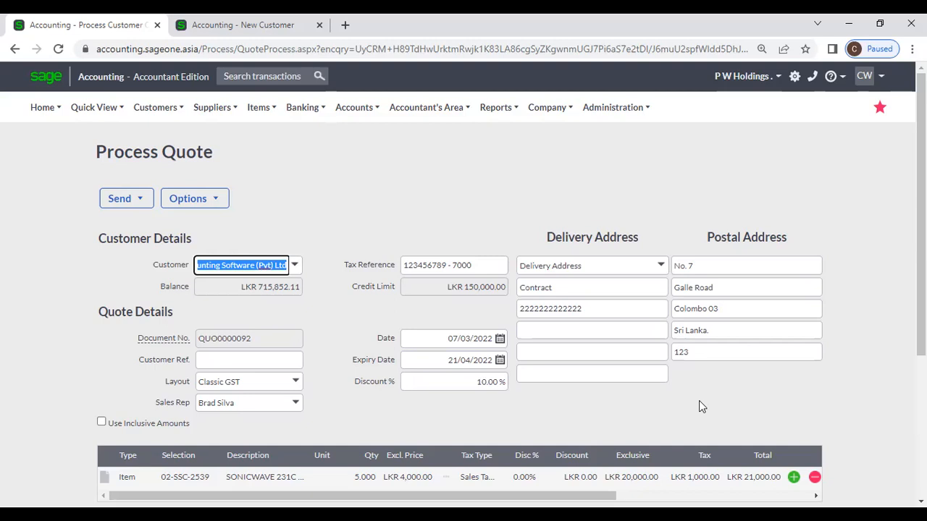
# Reduce the browser's page zoom by one level on the open quote
pyautogui.click(383, 205)
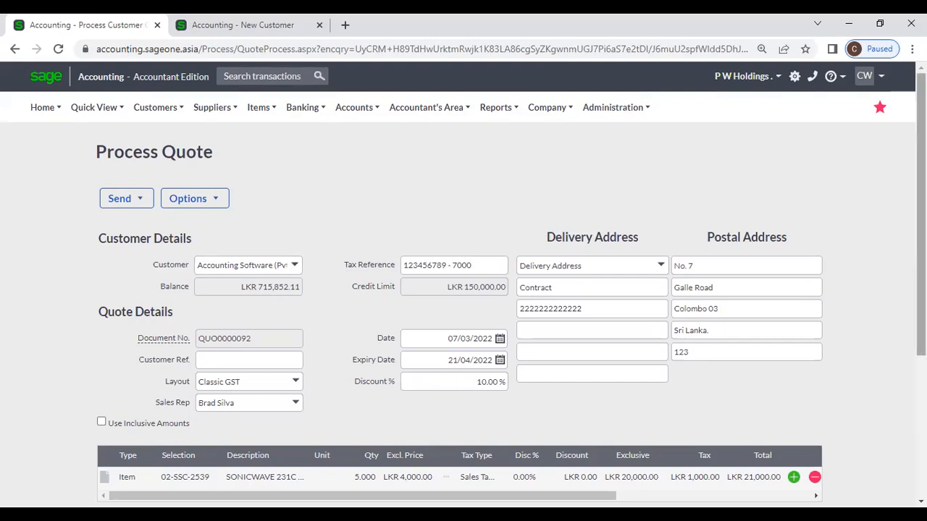
pyautogui.click(912, 49)
pyautogui.click(822, 175)
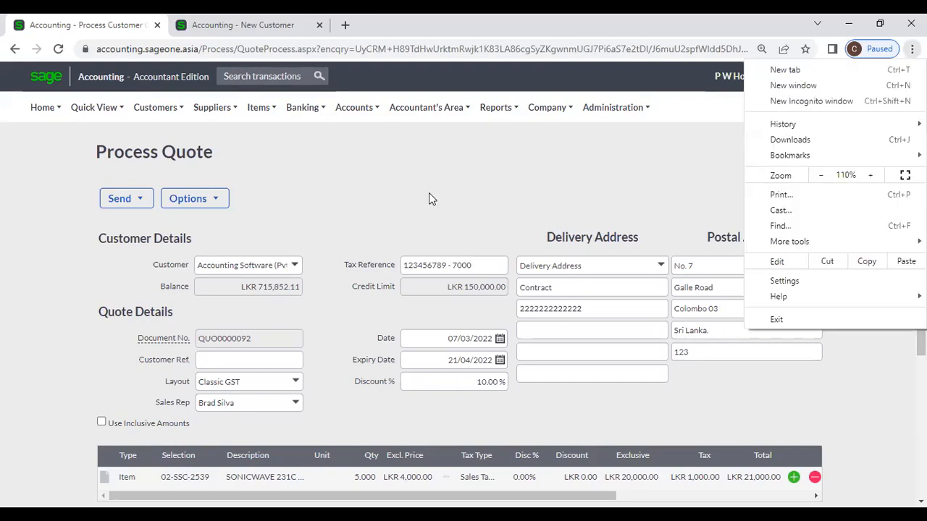
pyautogui.click(428, 197)
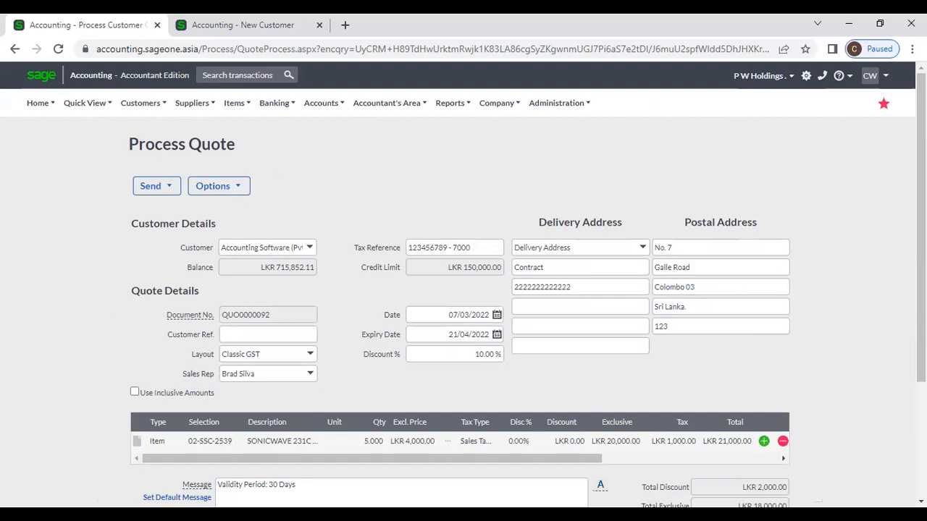
# Leave the open quote and return to the Customer Quotes list through the customer transactions
pyautogui.click(192, 103)
pyautogui.click(145, 107)
pyautogui.moveTo(178, 171)
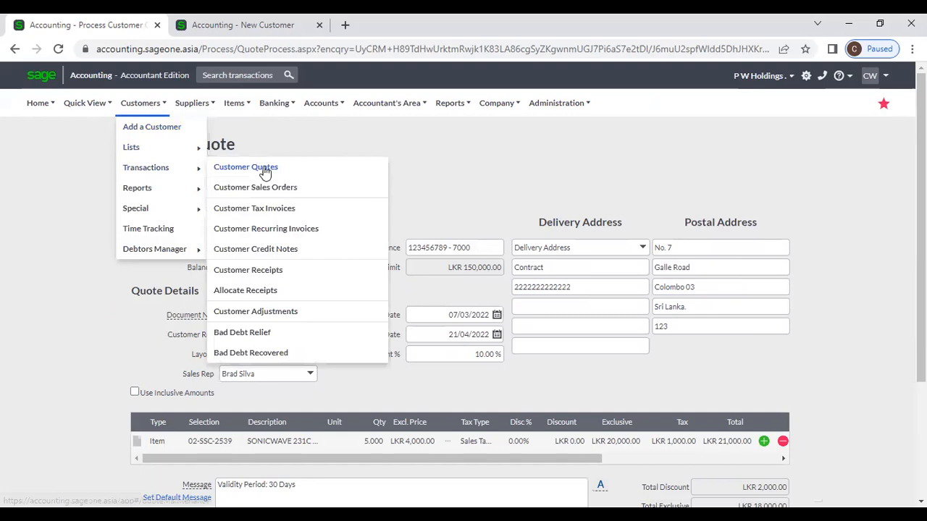
pyautogui.click(265, 170)
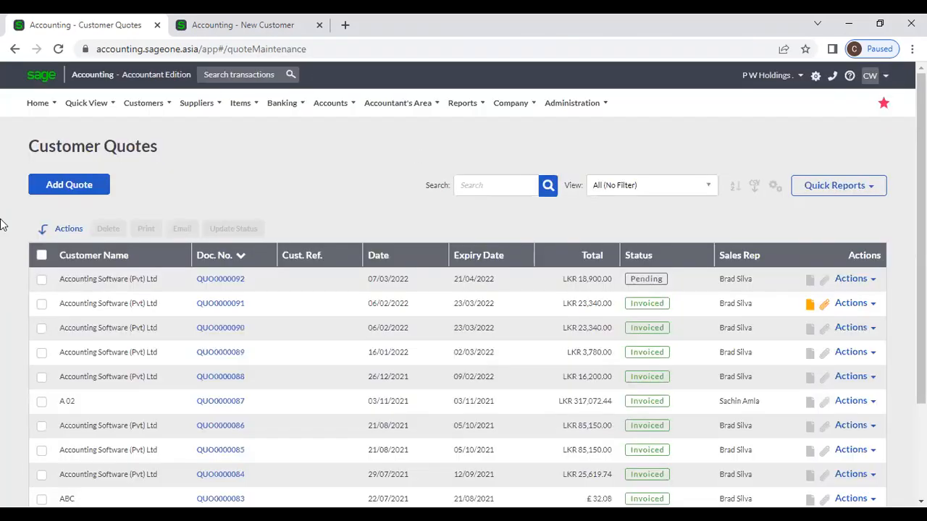
# Reopen the Customer Quotes list from the customer transactions and start a new quote
pyautogui.click(53, 187)
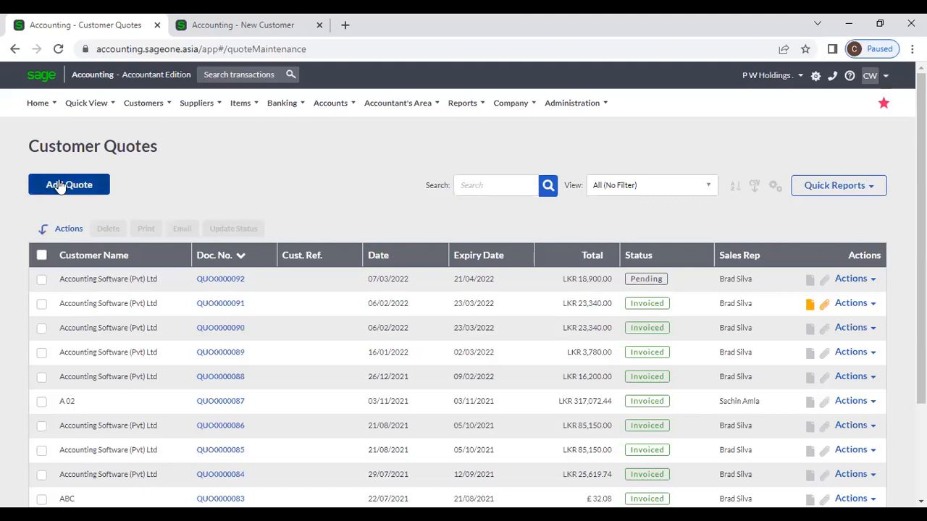
pyautogui.click(141, 106)
pyautogui.moveTo(173, 171)
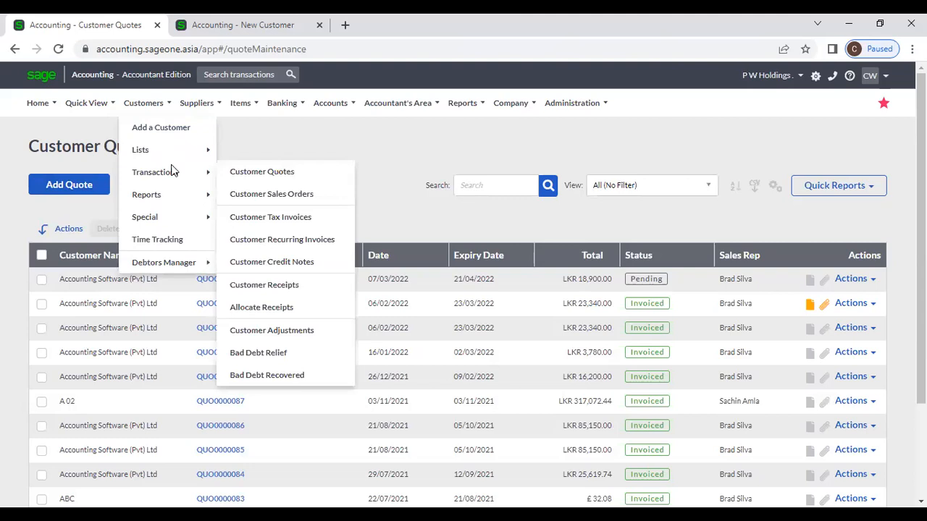
pyautogui.click(283, 175)
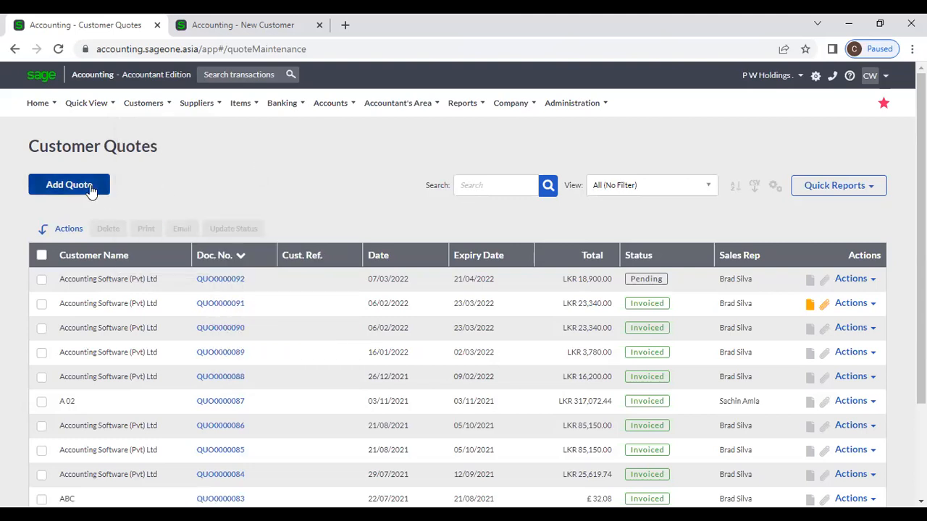
pyautogui.click(86, 189)
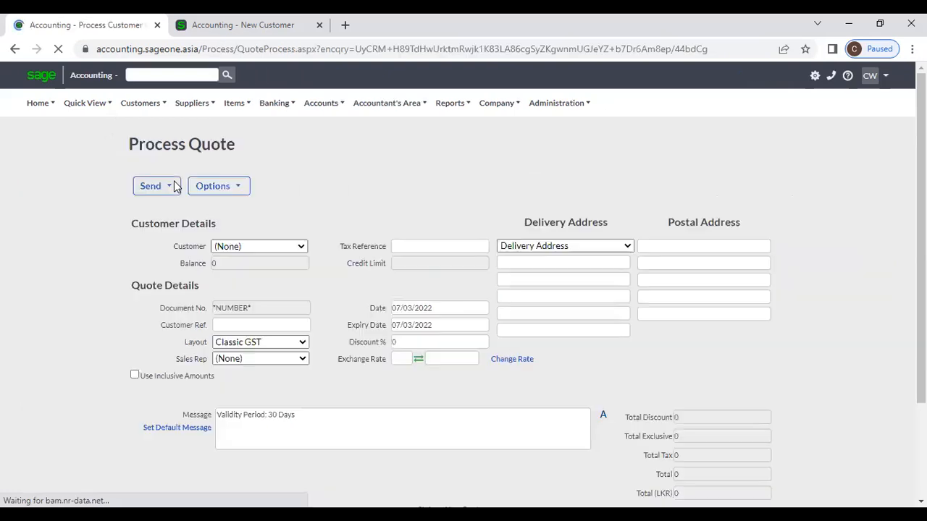
# Select Accounting Software (Pvt) Ltd as the quote's customer and fill the item lines from the customer's last quote detail
pyautogui.click(310, 248)
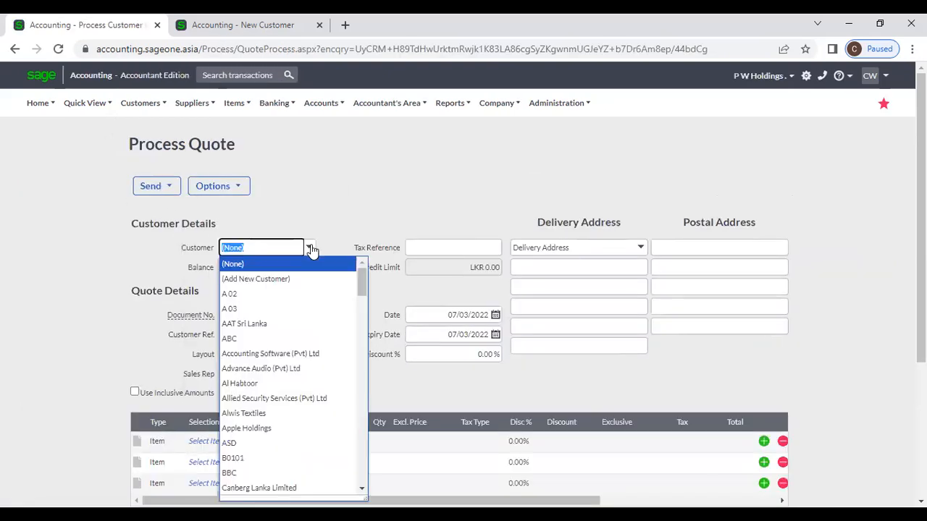
pyautogui.click(307, 353)
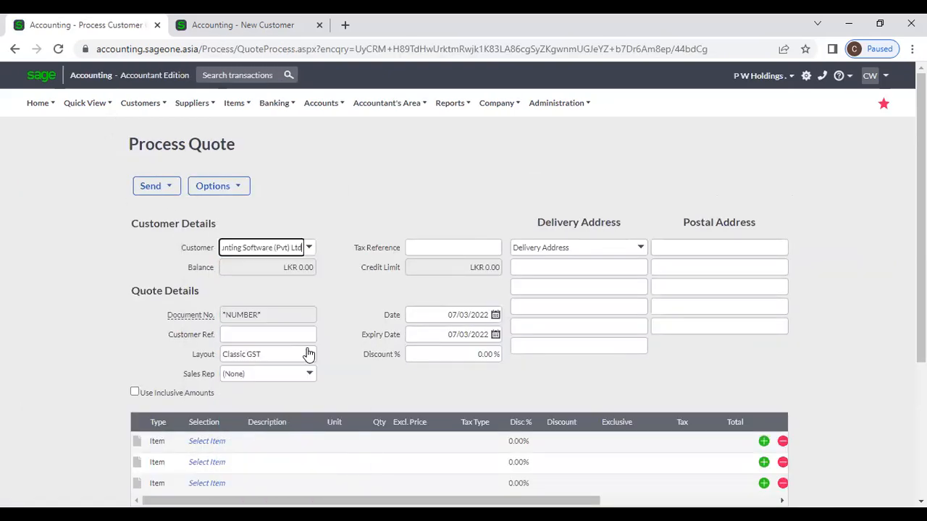
pyautogui.scroll(-2, 360, 269)
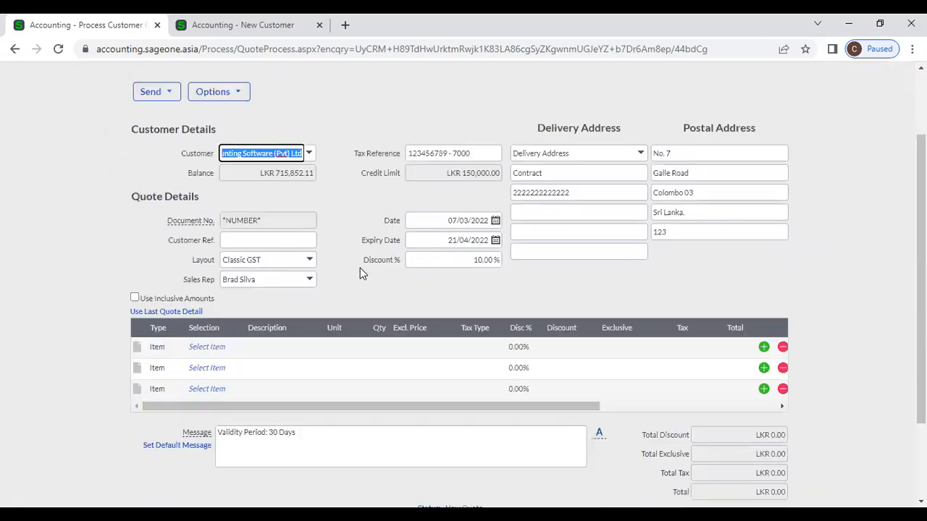
pyautogui.scroll(-1, 272, 265)
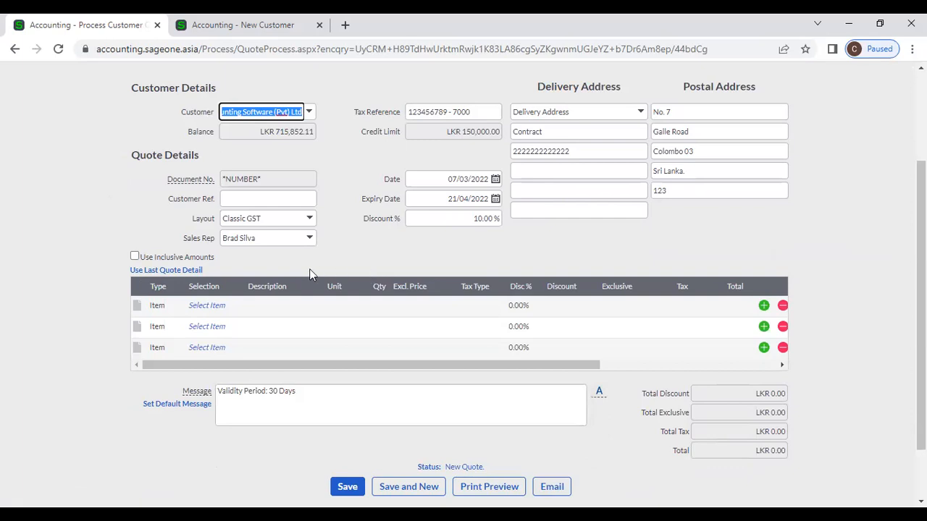
pyautogui.click(201, 271)
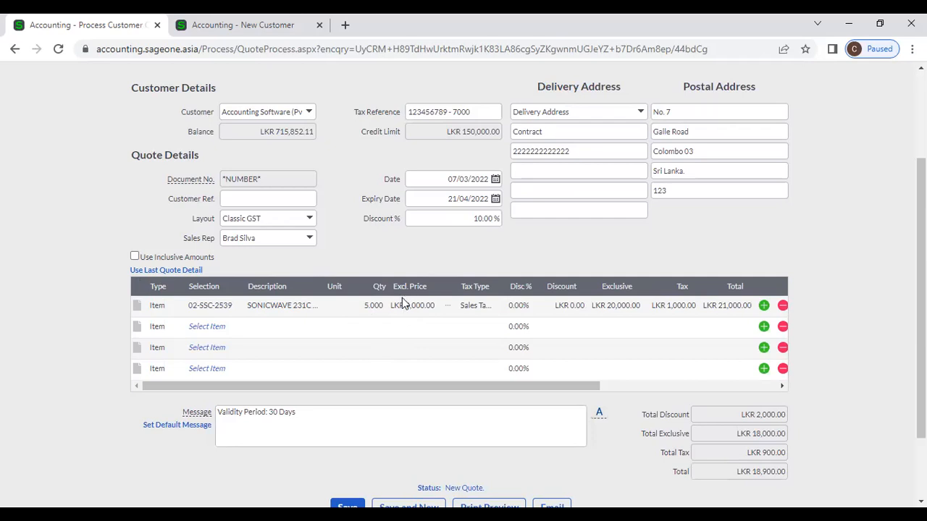
# Change the tax type of the first item line, 02-SSC-2539, to the VAT 8% option
pyautogui.click(476, 305)
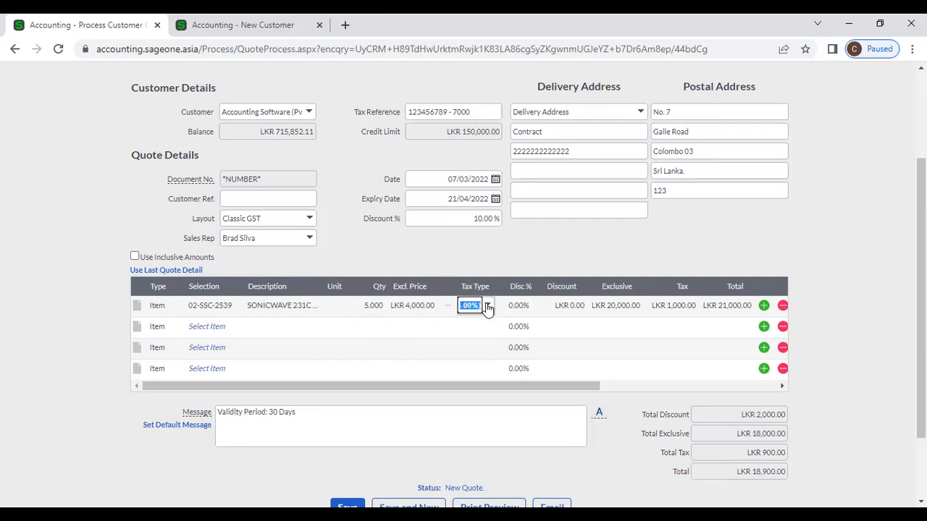
pyautogui.click(488, 307)
pyautogui.scroll(3, 497, 102)
pyautogui.click(497, 98)
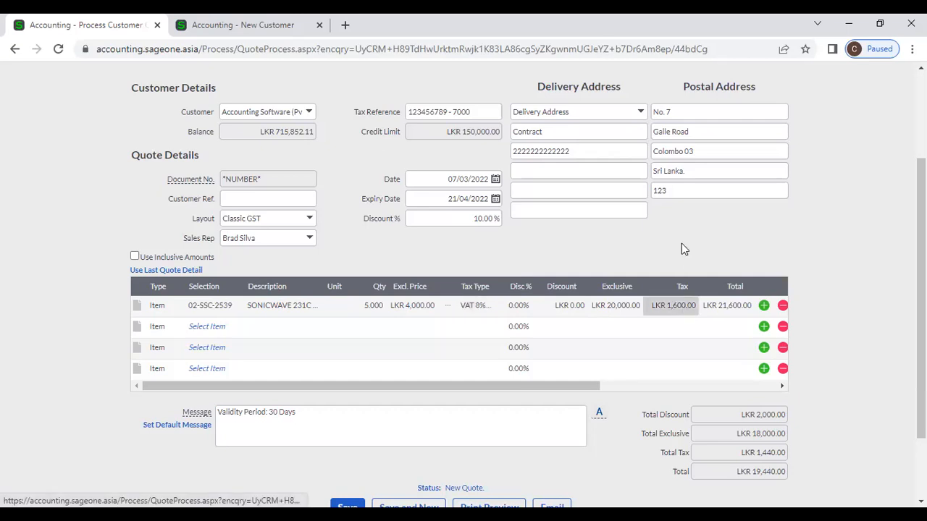
# Switch the quote to inclusive amounts, comparing the item price with inclusive amounts on and off
pyautogui.click(135, 257)
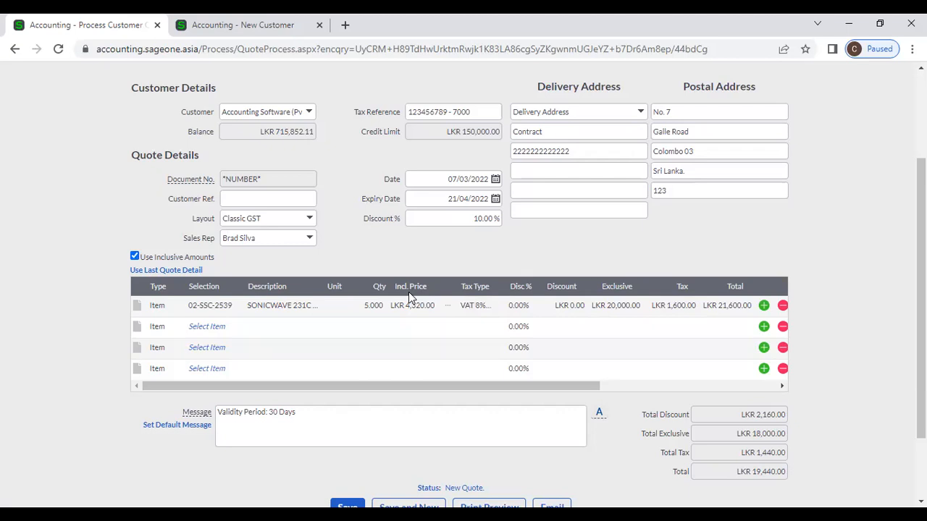
pyautogui.click(135, 257)
pyautogui.click(135, 257)
# Add the line comment "W 2 Yrs" beneath the first item on the quote
pyautogui.click(134, 310)
pyautogui.click(189, 340)
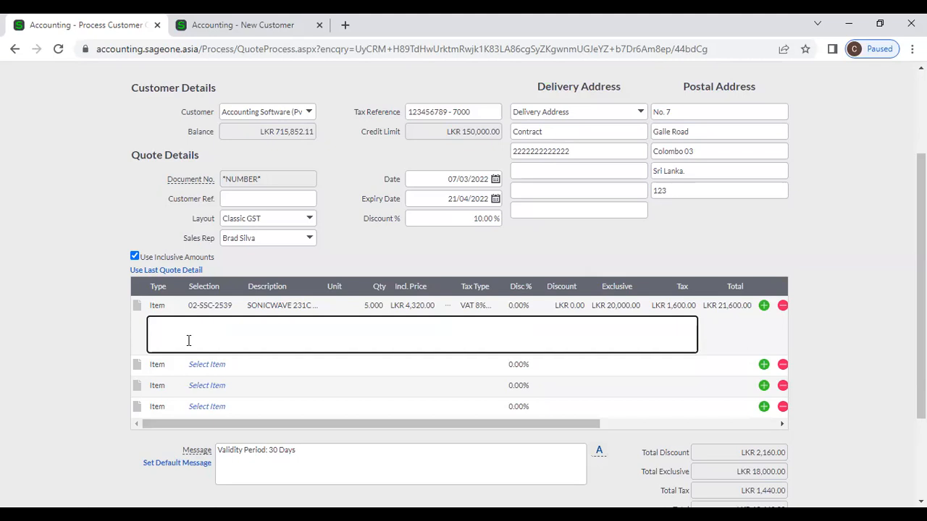
pyautogui.write('W')
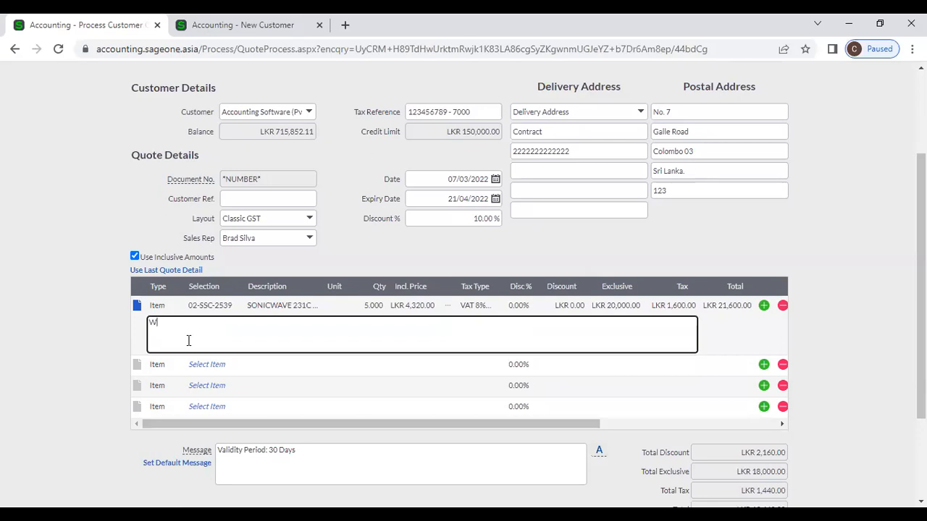
pyautogui.write('2 Yrs')
pyautogui.click(70, 315)
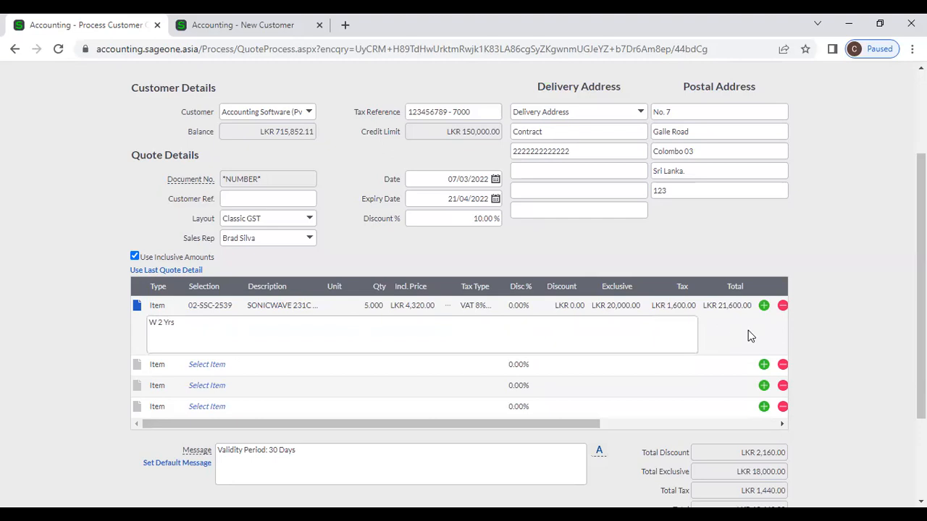
# Insert three more blank item lines below the first item of the quote
pyautogui.scroll(-2, 756, 328)
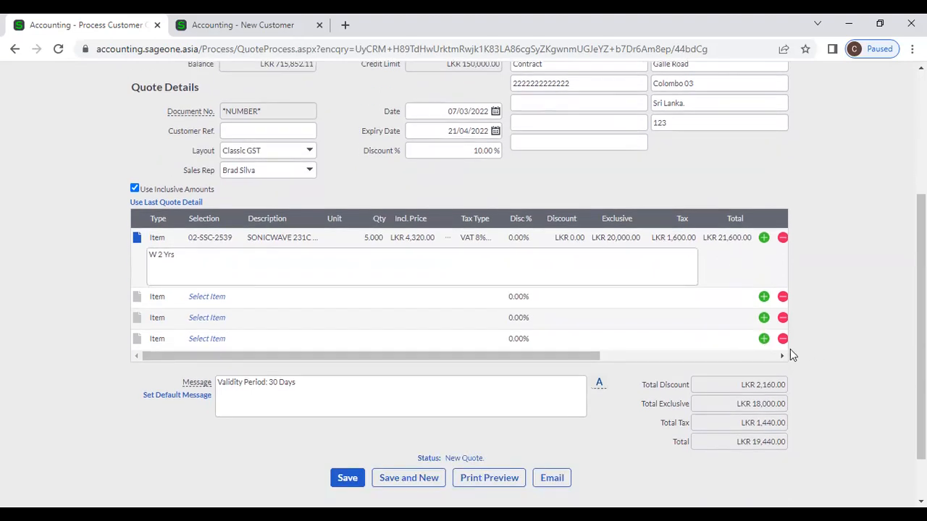
pyautogui.click(764, 297)
pyautogui.click(764, 297)
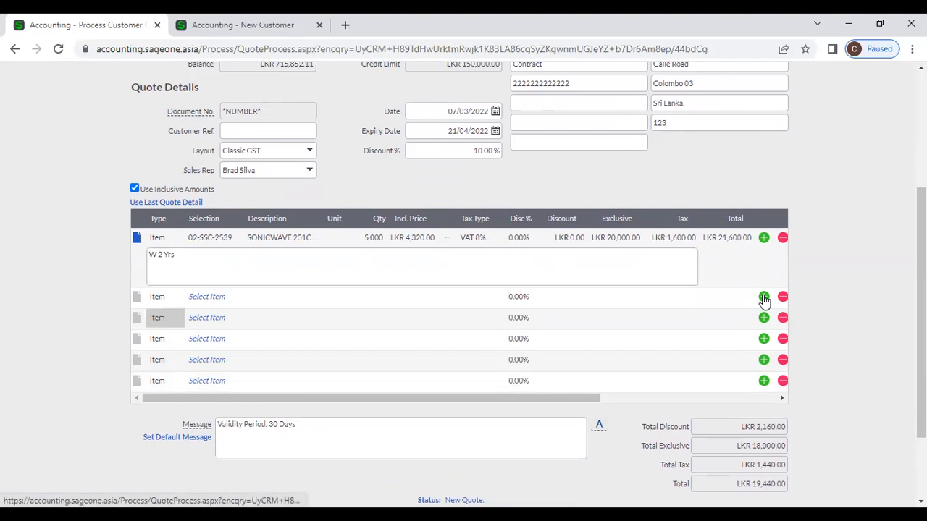
pyautogui.click(764, 299)
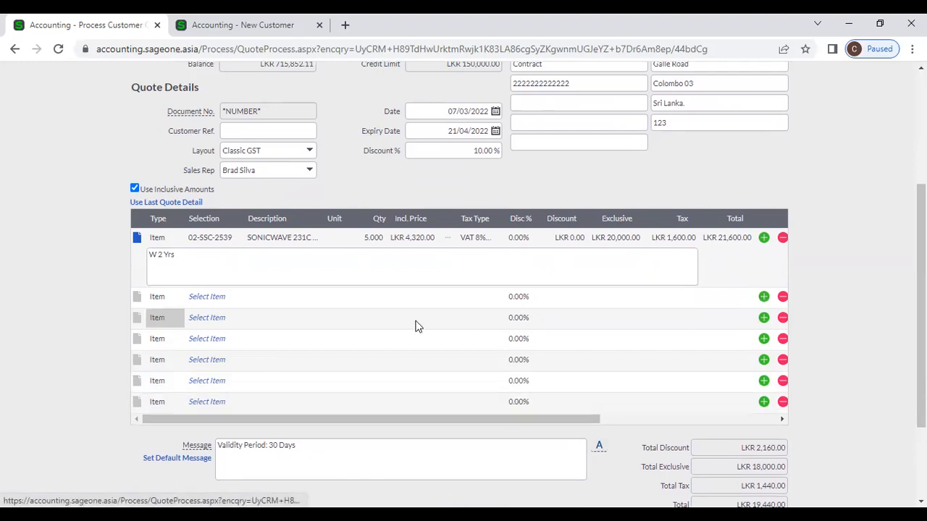
pyautogui.click(209, 296)
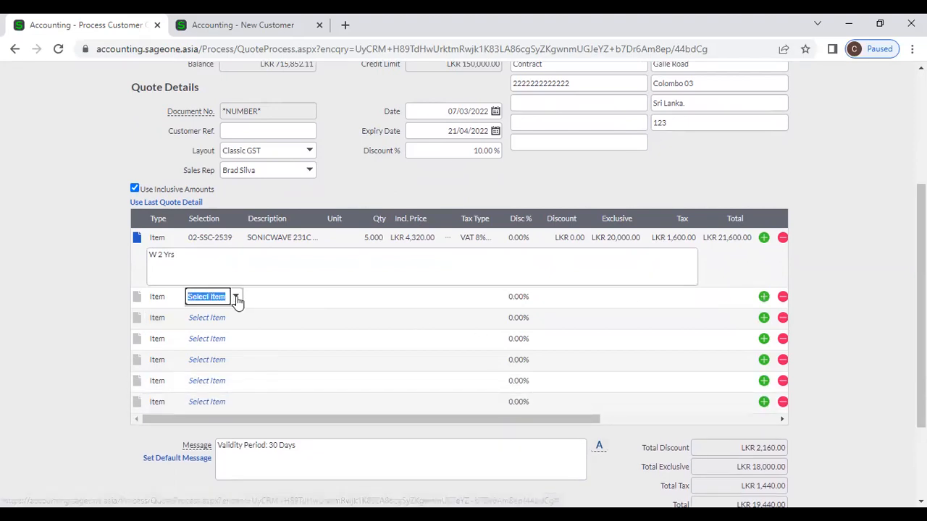
pyautogui.click(236, 297)
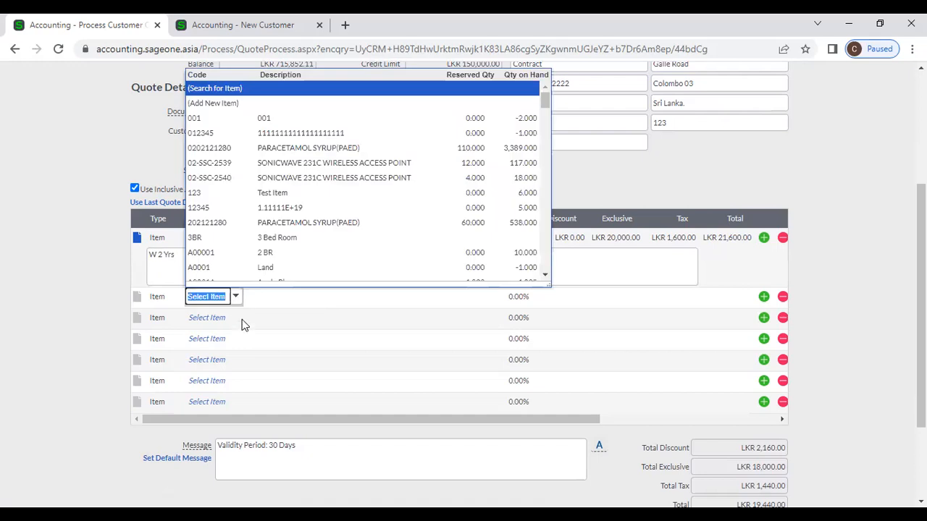
pyautogui.click(293, 150)
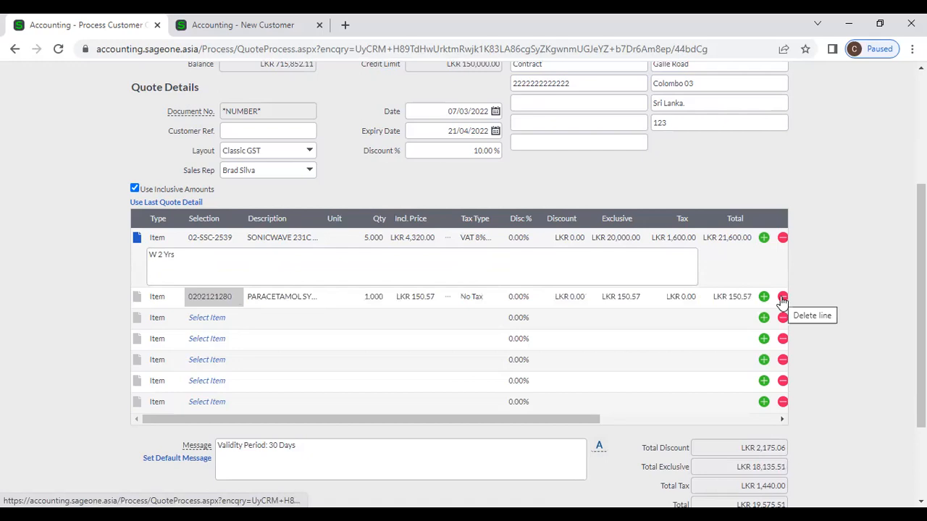
pyautogui.click(783, 297)
# Assign the HR department to the first item line and return to the beginning of the line's columns
pyautogui.click(660, 397)
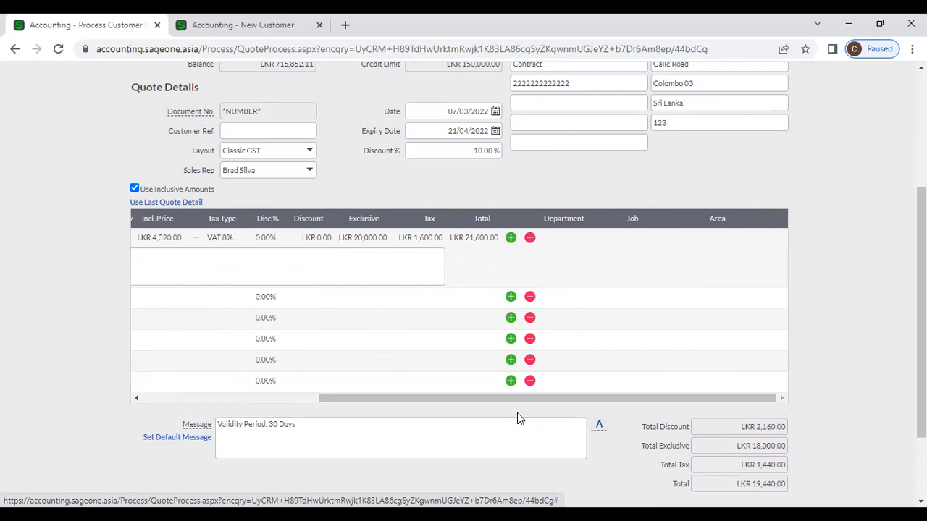
pyautogui.click(572, 241)
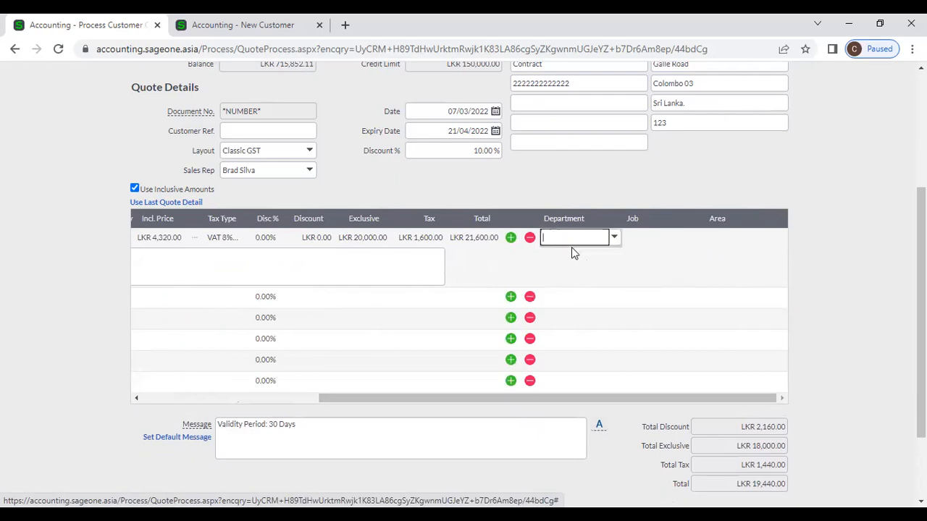
pyautogui.click(613, 239)
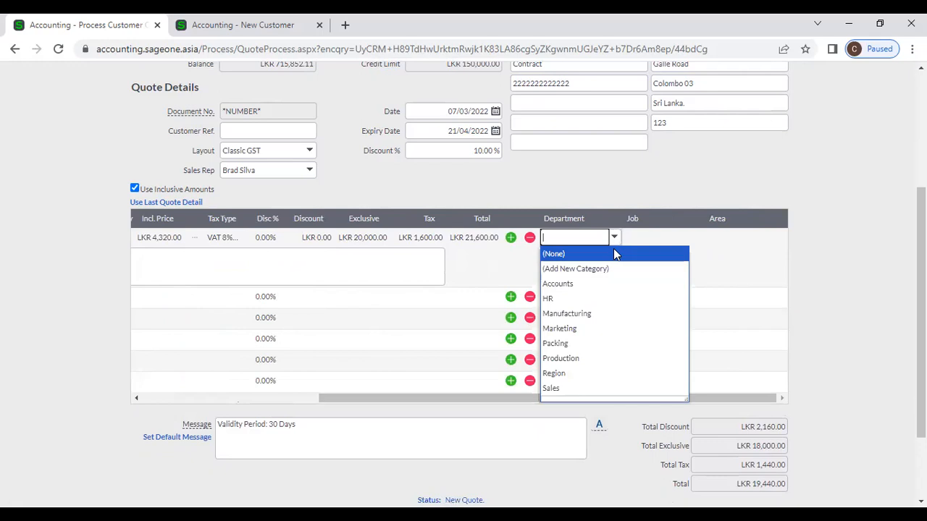
pyautogui.click(614, 307)
pyautogui.click(579, 263)
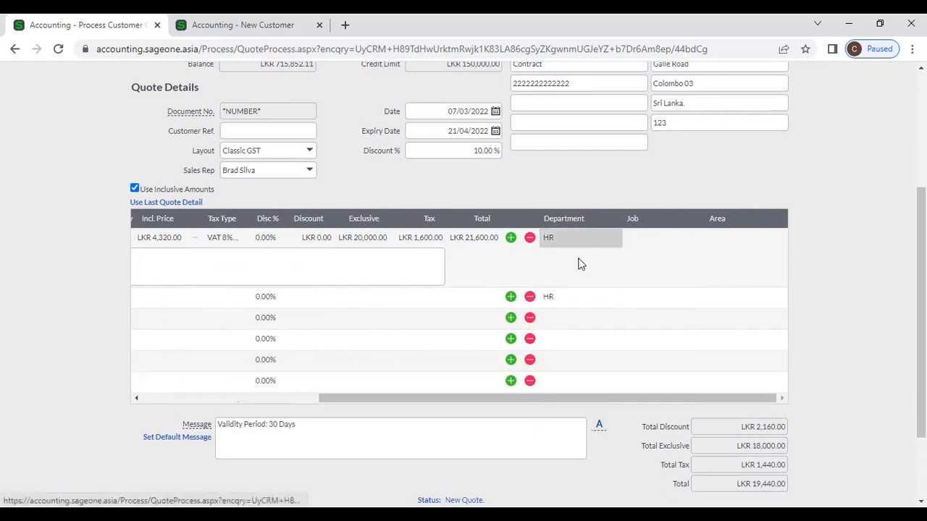
pyautogui.moveTo(516, 403); pyautogui.dragTo(34, 354)
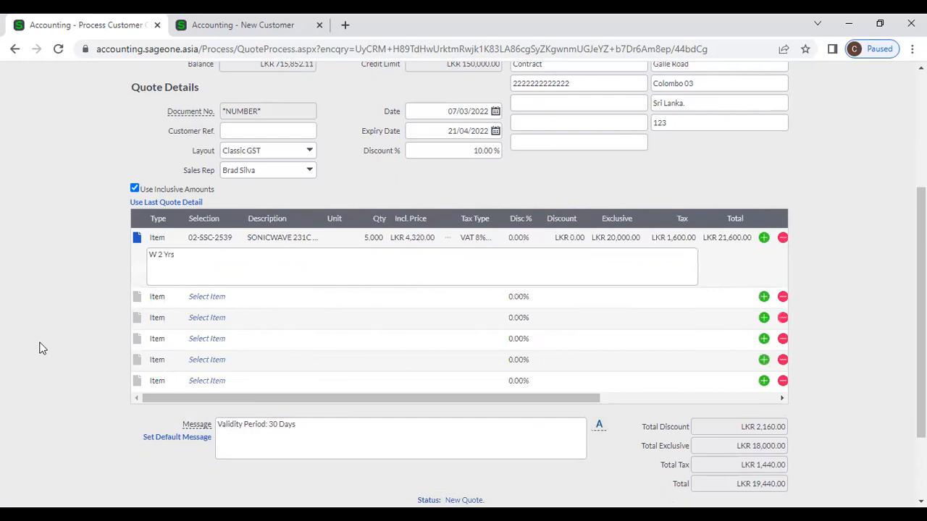
pyautogui.click(491, 160)
pyautogui.click(589, 180)
pyautogui.scroll(-3, 833, 424)
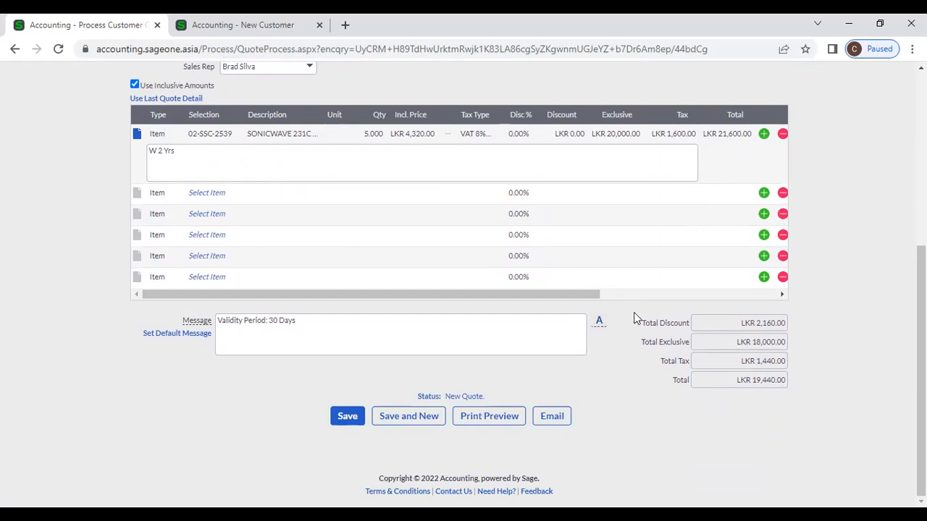
# Find and choose item SOAU, Sage Business Cloud Additional Users, for the second item line
pyautogui.scroll(1, 552, 300)
pyautogui.scroll(1, 551, 294)
pyautogui.click(218, 330)
pyautogui.click(234, 335)
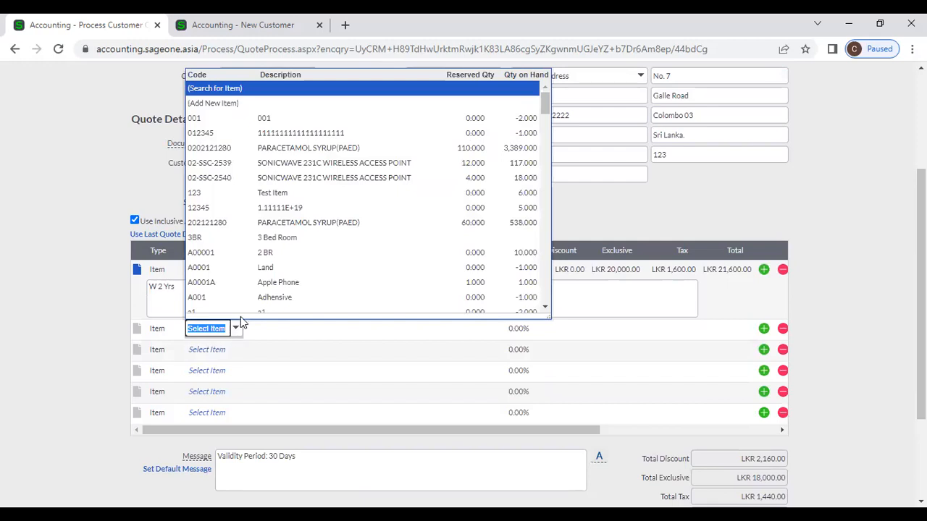
pyautogui.scroll(-5, 289, 273)
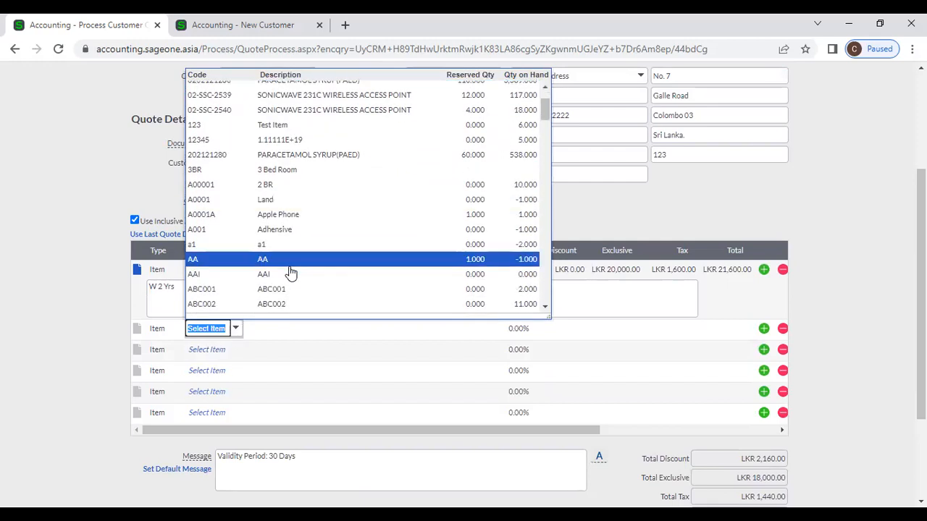
pyautogui.scroll(-7, 289, 273)
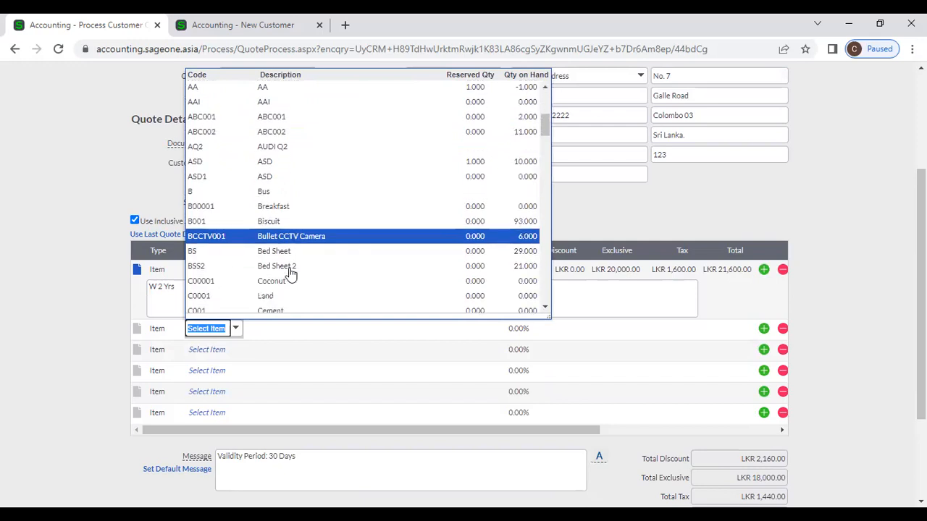
pyautogui.write('s')
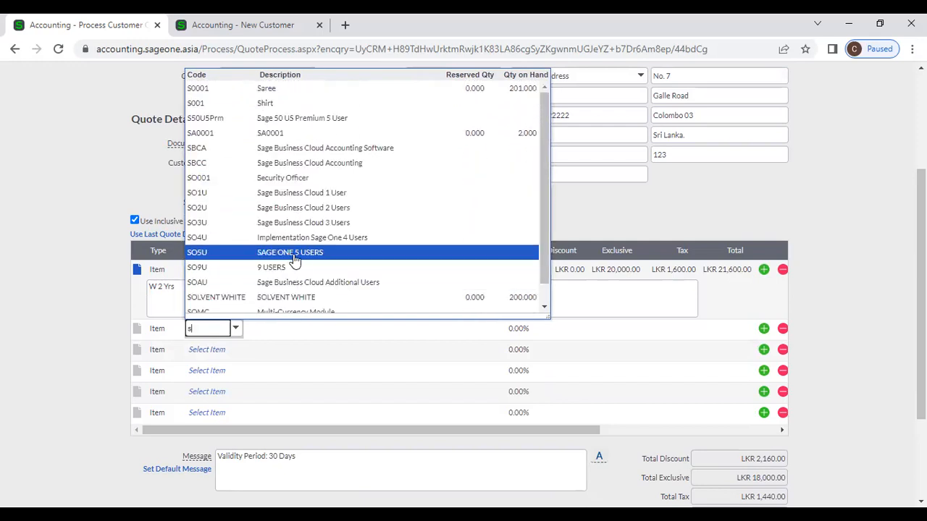
pyautogui.scroll(-1, 297, 261)
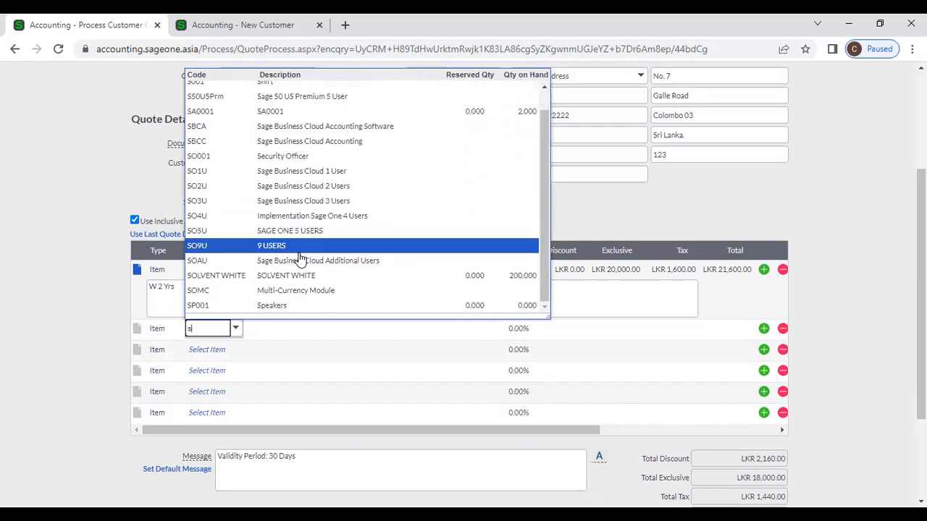
pyautogui.scroll(-2, 300, 260)
pyautogui.scroll(1, 342, 161)
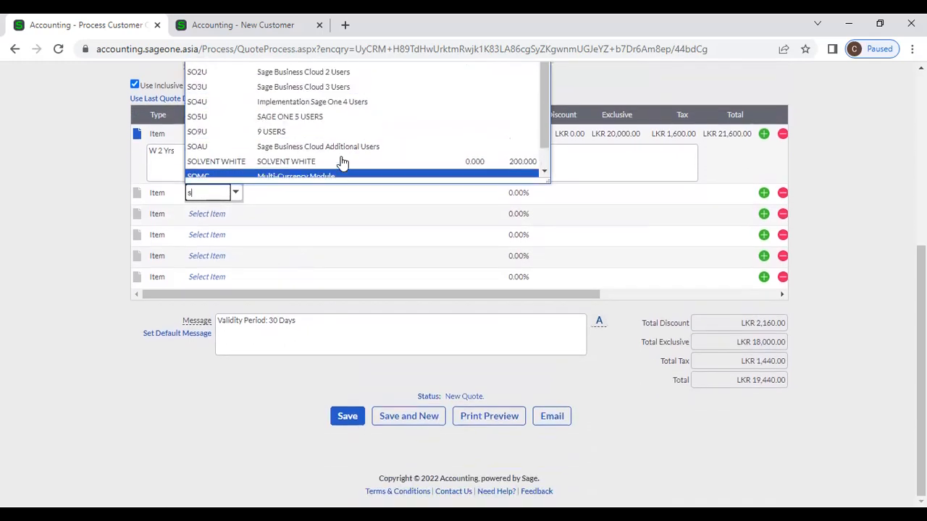
pyautogui.click(344, 147)
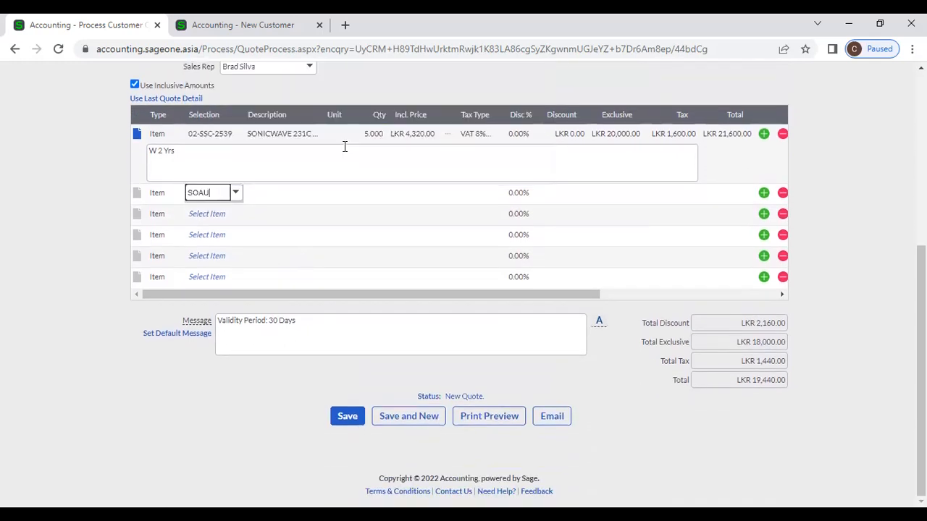
# Set the inclusive price of the SOAU line to LKR 10,000
pyautogui.press('Tab')
pyautogui.press('Tab')
pyautogui.write('10000')
pyautogui.press('Tab')
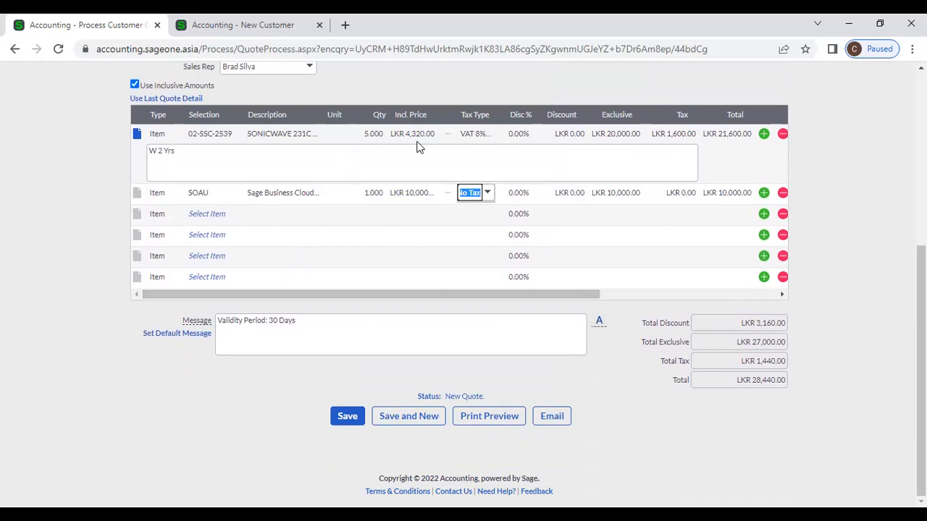
# Replace the item on the first line with SBCC, Sage Business Cloud Accounting, and move on to its quantity
pyautogui.click(221, 137)
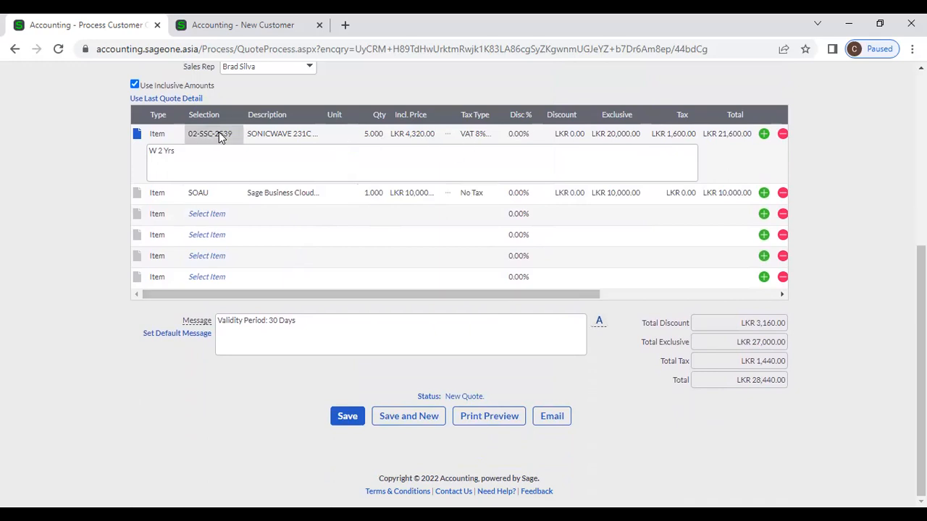
pyautogui.click(235, 134)
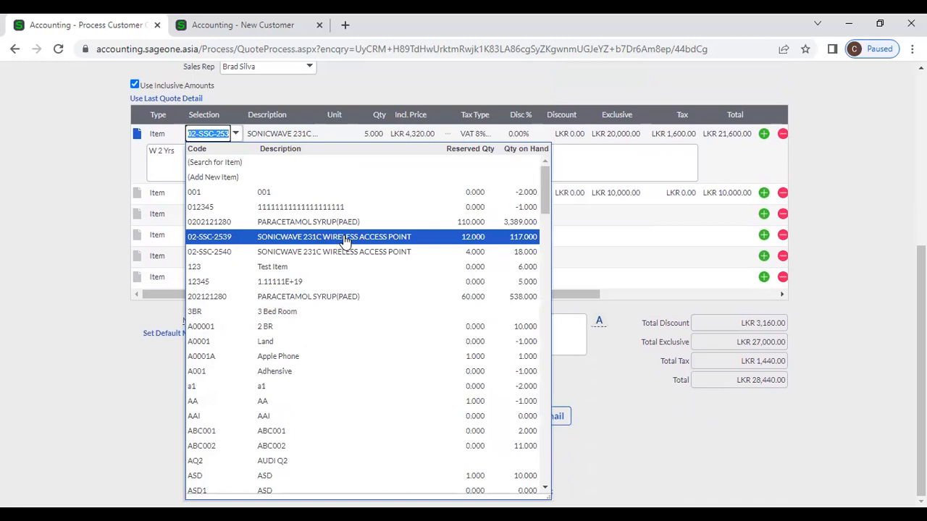
pyautogui.write('SBCC')
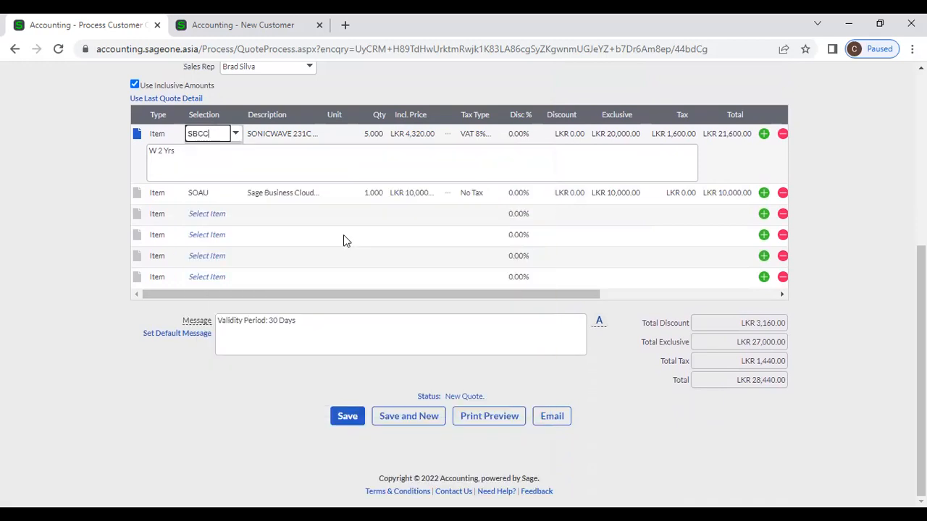
pyautogui.press('Tab')
pyautogui.press('Tab')
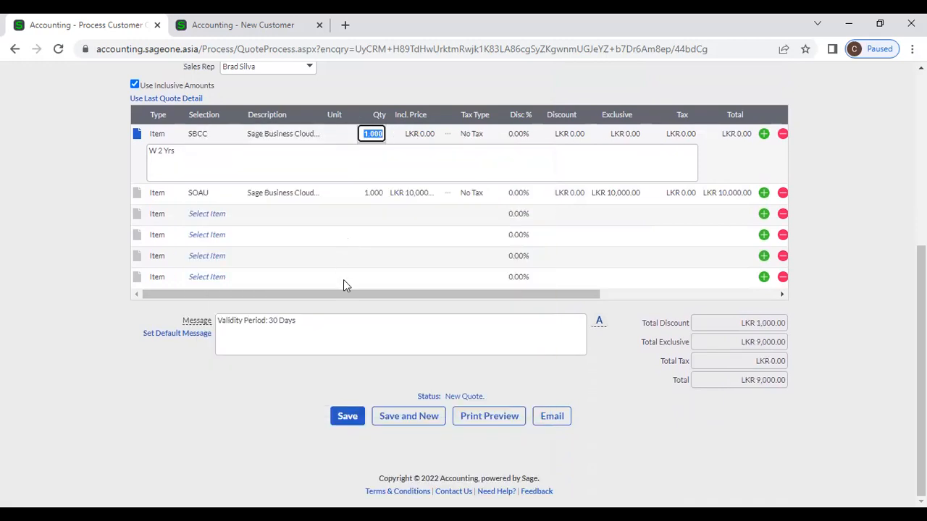
# Set the inclusive price of the SBCC line to LKR 50,000 and collapse that line's comment
pyautogui.press('Tab')
pyautogui.write('50')
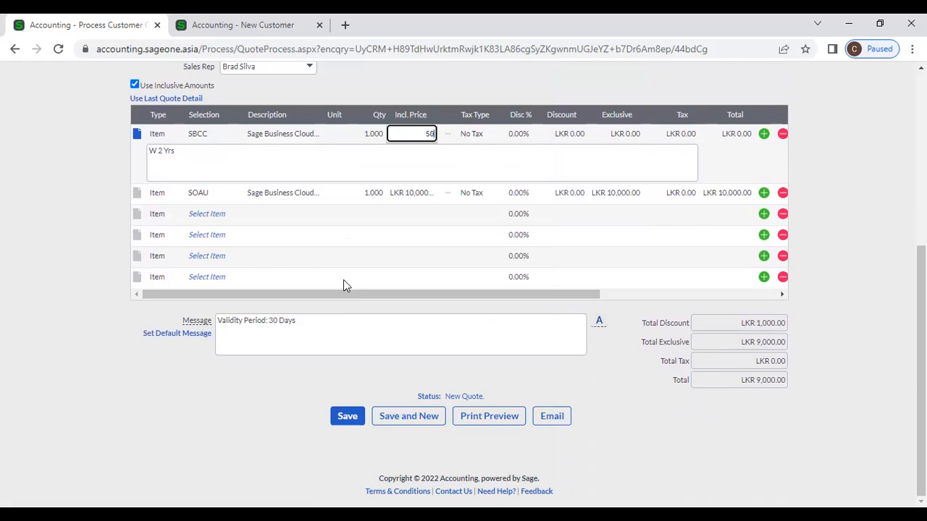
pyautogui.write('000')
pyautogui.press('Tab')
pyautogui.click(138, 141)
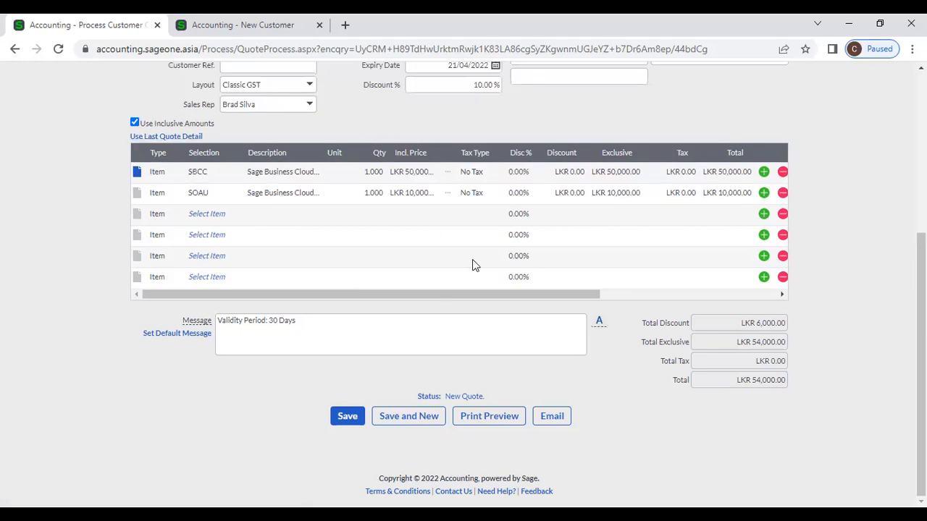
# Clear the overall discount percentage in the quote details
pyautogui.scroll(1, 474, 259)
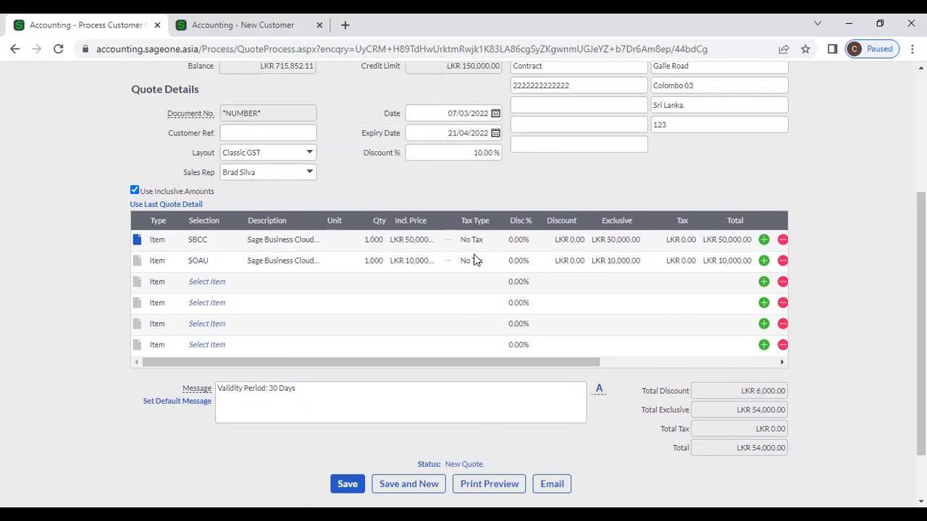
pyautogui.click(474, 155)
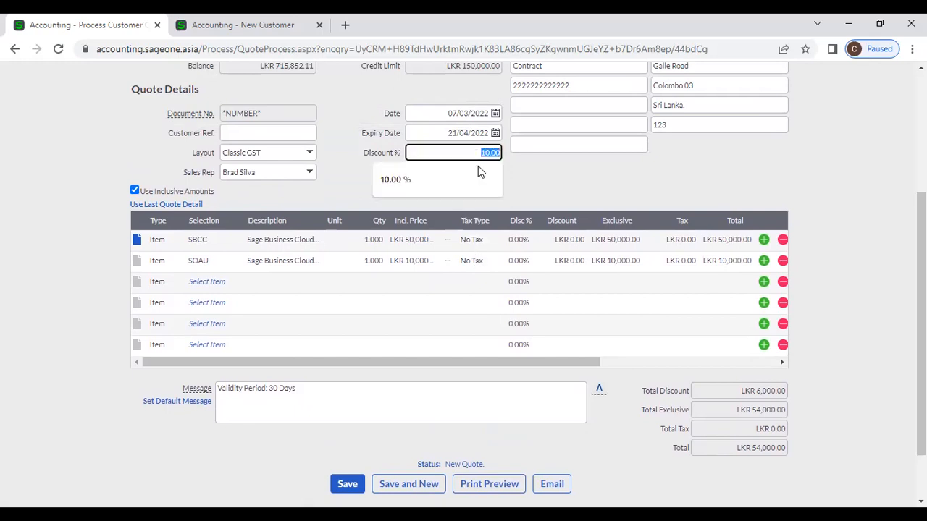
pyautogui.click(560, 191)
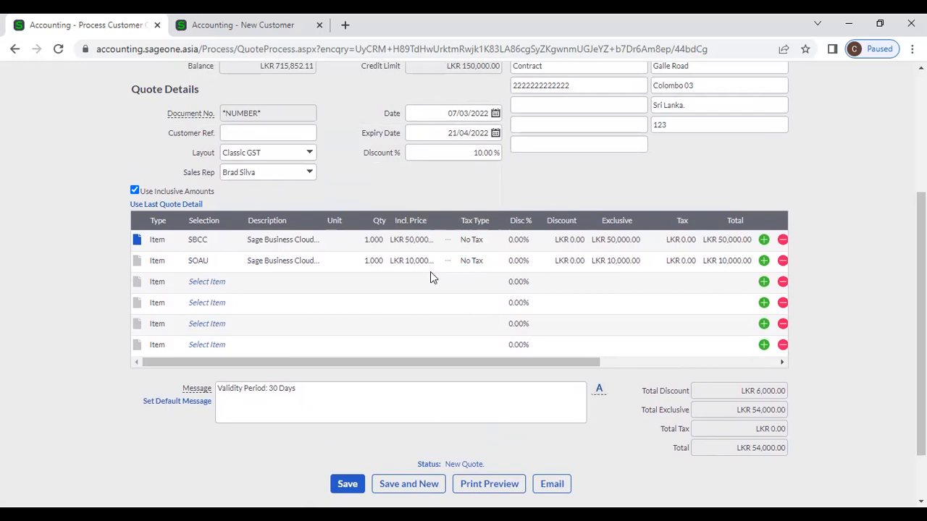
pyautogui.click(482, 154)
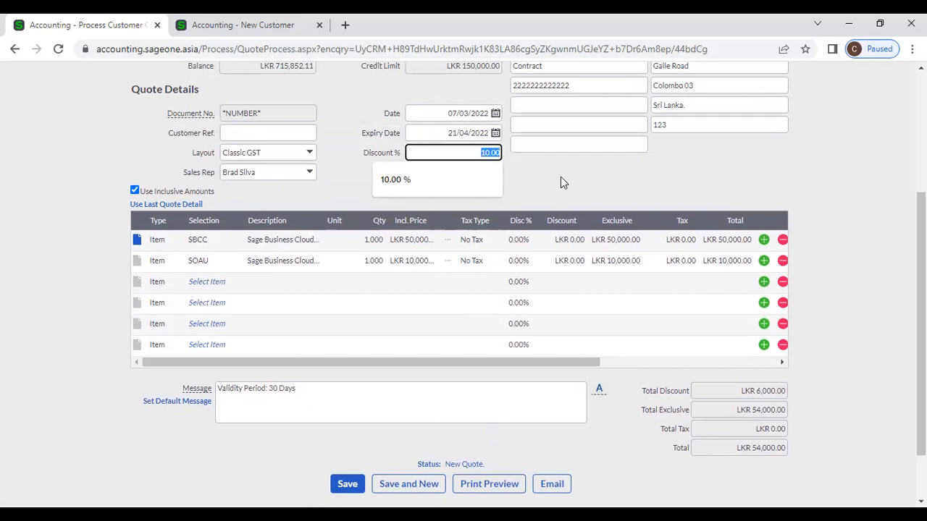
pyautogui.press('BackSpace')
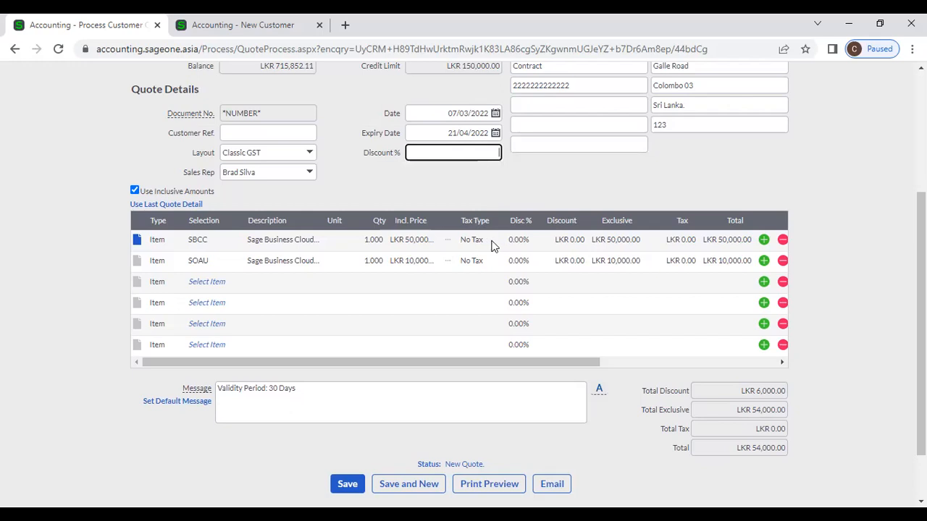
# Set the line discount percentages to 10% for SBCC and 5% for SOAU
pyautogui.click(513, 245)
pyautogui.click(518, 245)
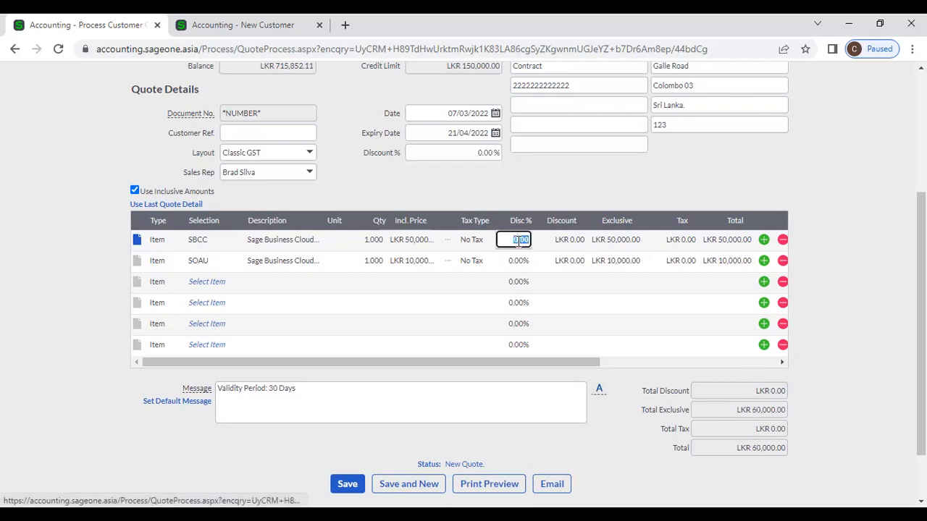
pyautogui.write('10')
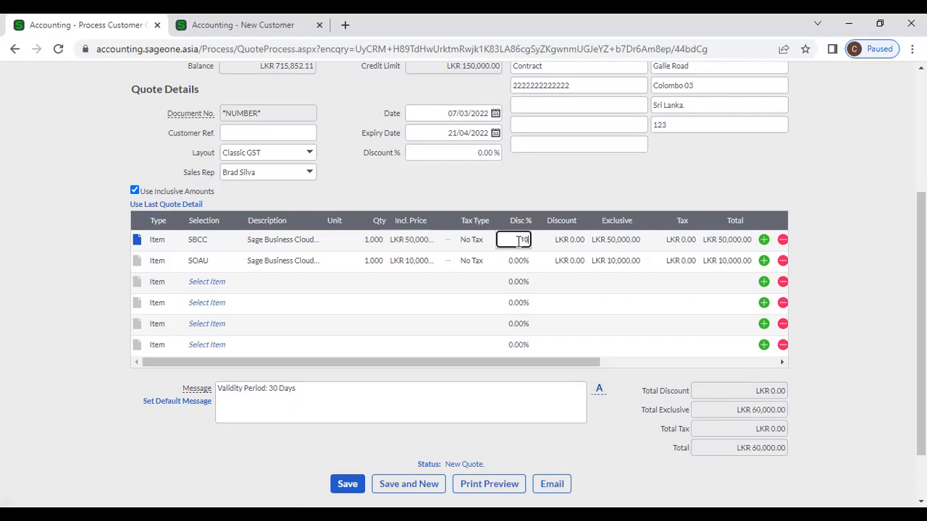
pyautogui.click(541, 194)
pyautogui.click(519, 262)
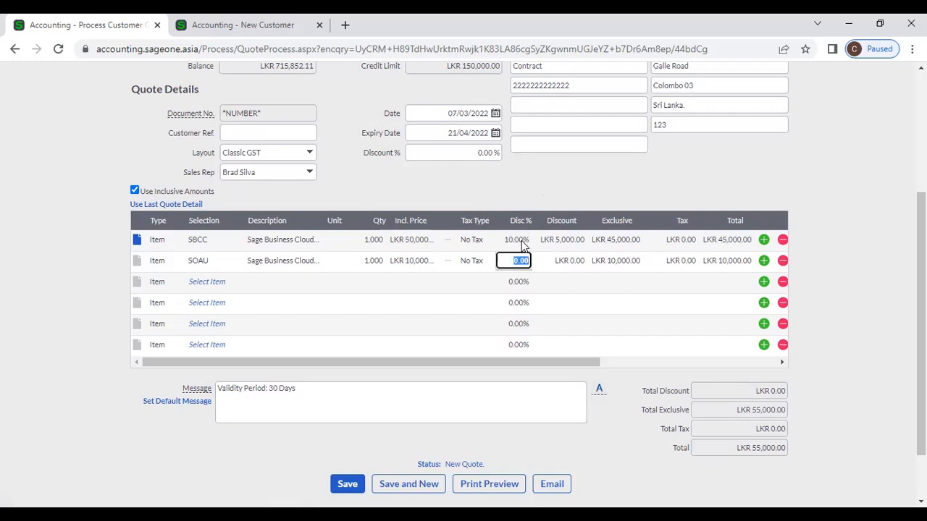
pyautogui.write('5')
pyautogui.click(525, 190)
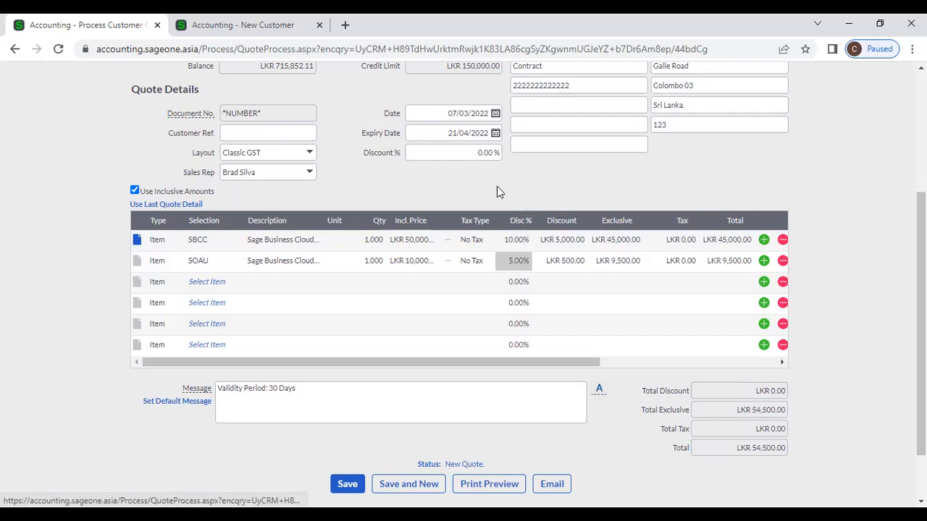
# Compare the quote's overall discount field with the discount percentages on the SBCC and SOAU lines
pyautogui.click(480, 158)
pyautogui.click(596, 180)
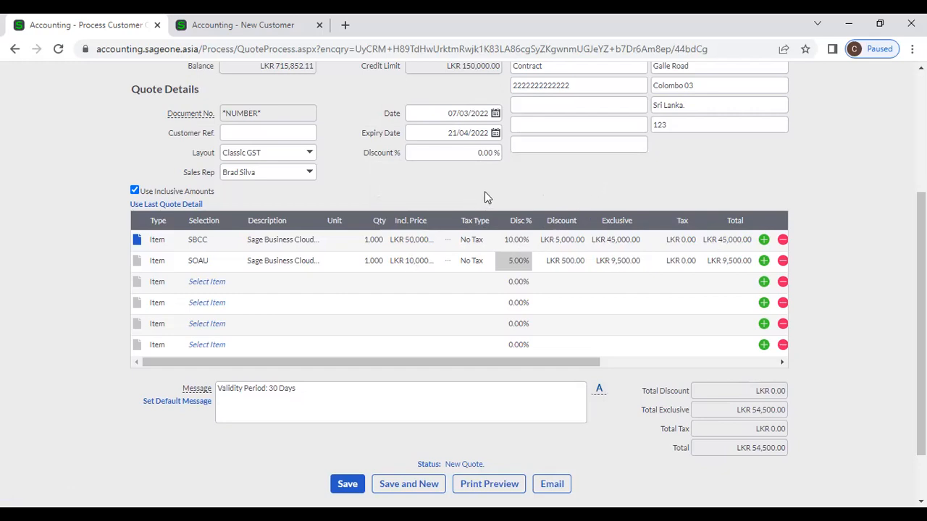
pyautogui.click(513, 245)
pyautogui.click(513, 244)
pyautogui.click(514, 262)
pyautogui.click(514, 245)
pyautogui.click(515, 262)
pyautogui.click(526, 205)
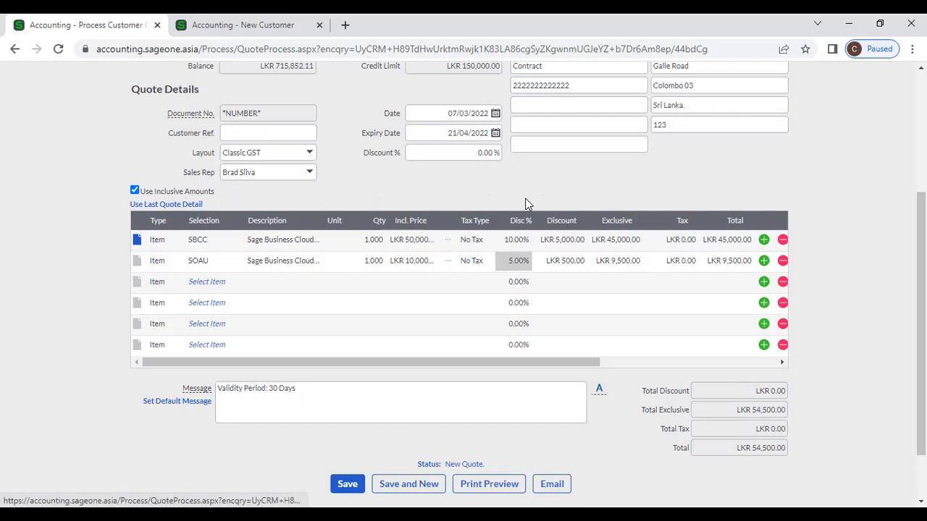
pyautogui.click(470, 151)
pyautogui.click(547, 198)
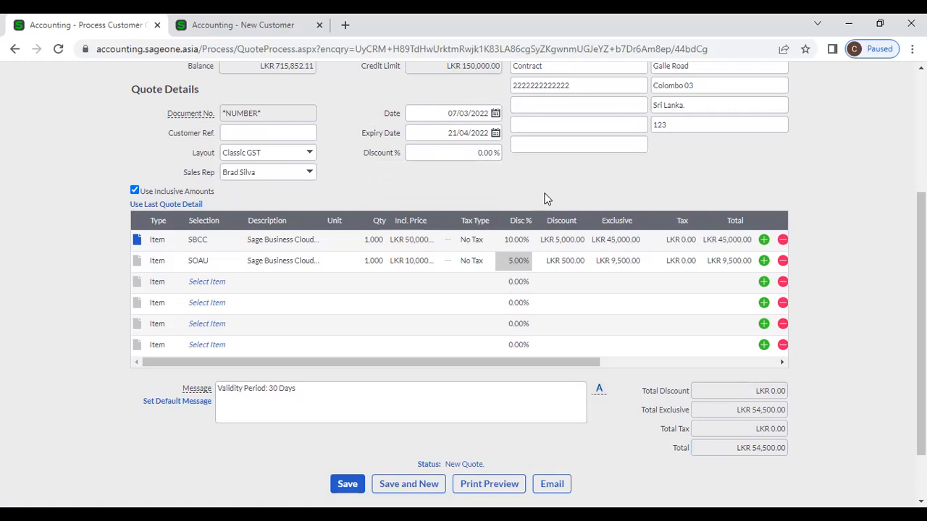
pyautogui.click(518, 243)
pyautogui.click(516, 262)
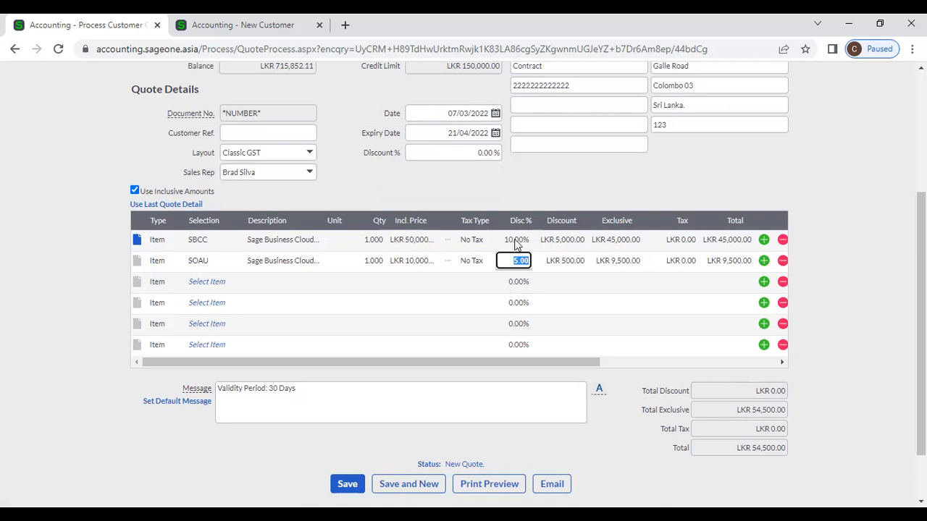
pyautogui.click(528, 188)
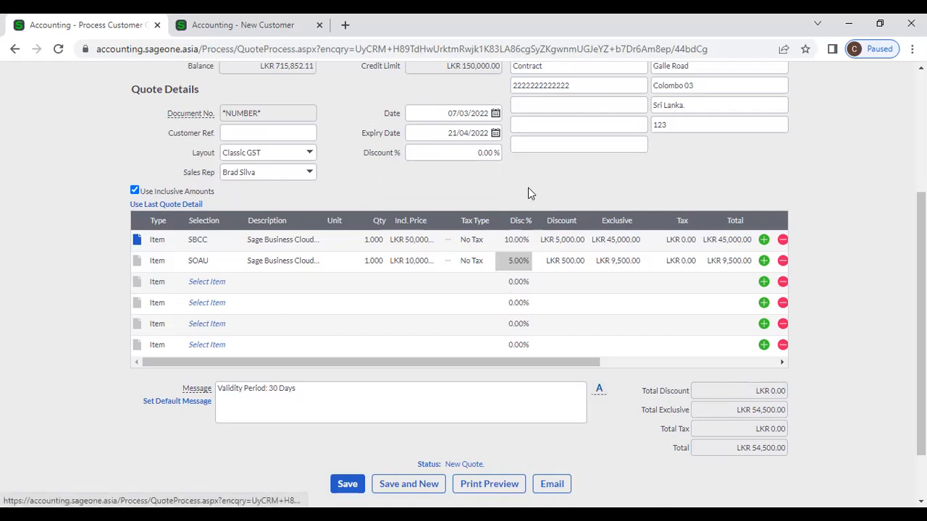
# Set the SOAU line's discount percentage to 10% and check the overall discount field
pyautogui.click(524, 260)
pyautogui.write('10')
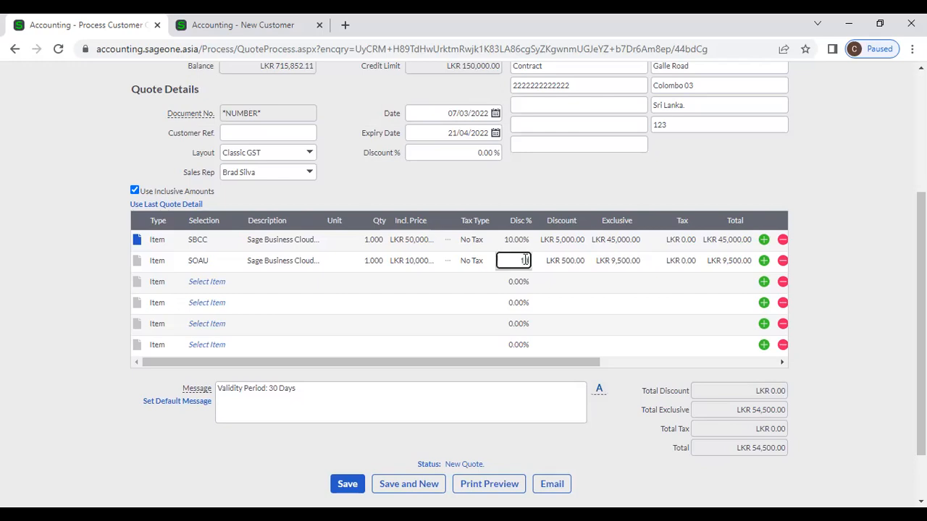
pyautogui.click(509, 187)
pyautogui.click(452, 150)
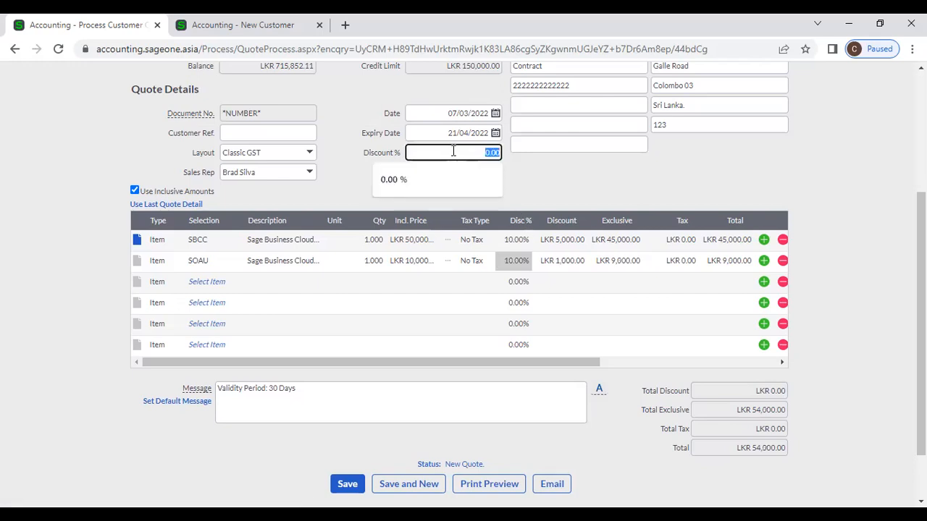
pyautogui.doubleClick(482, 155)
pyautogui.click(552, 172)
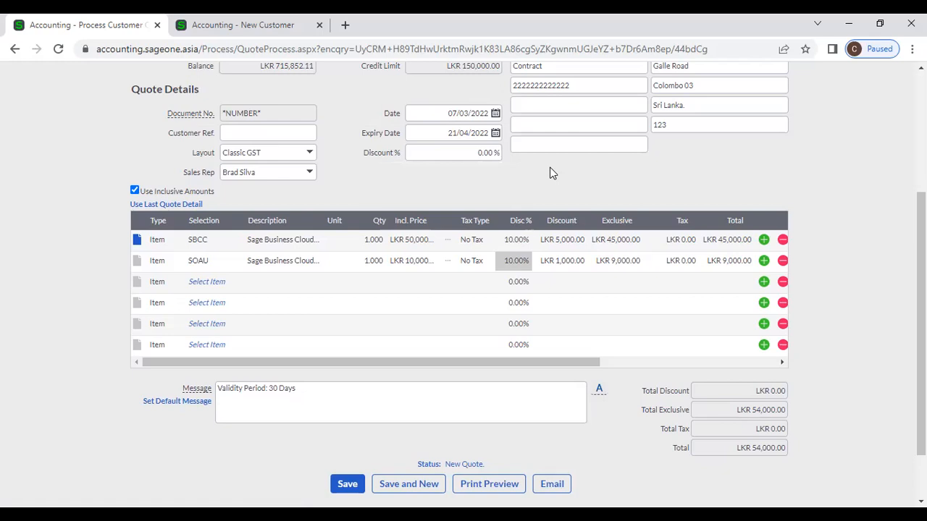
# Set the discount amounts to LKR 1,000 on the SBCC line and LKR 500 on the SOAU line
pyautogui.click(562, 240)
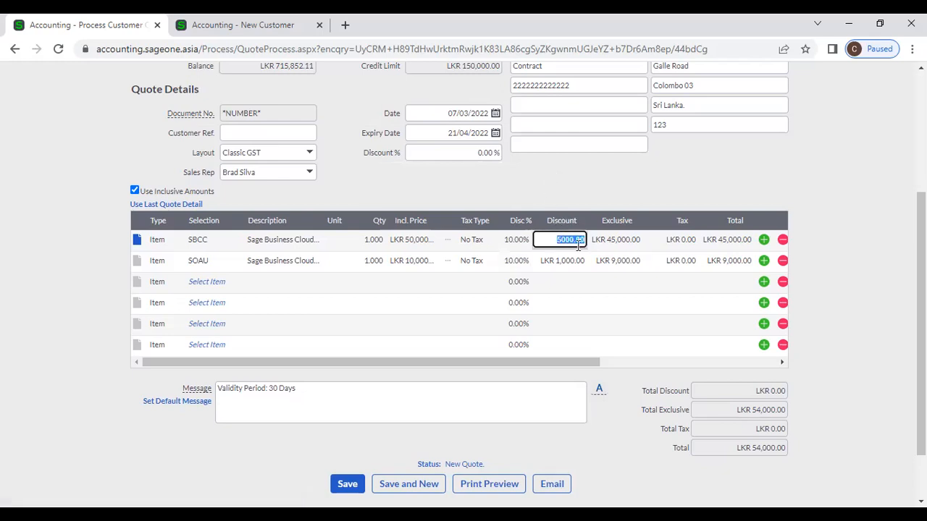
pyautogui.write('1000')
pyautogui.click(562, 185)
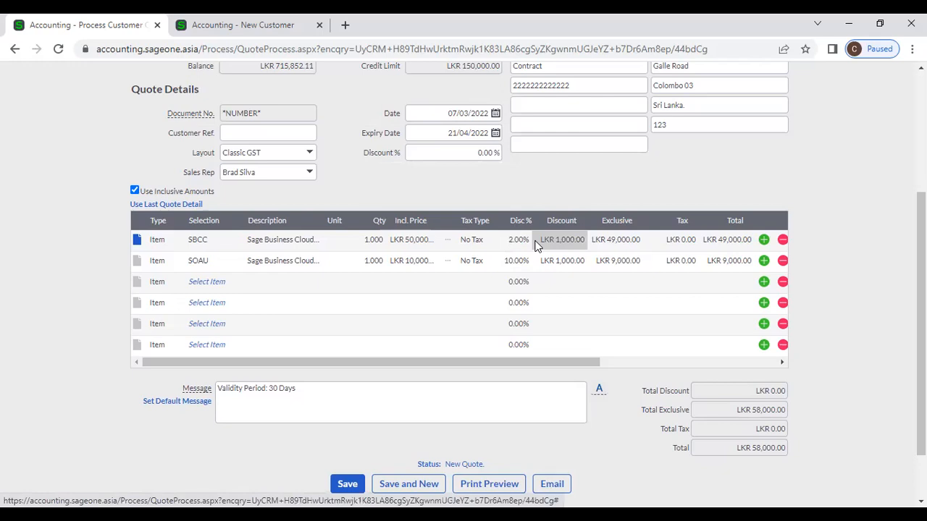
pyautogui.click(563, 260)
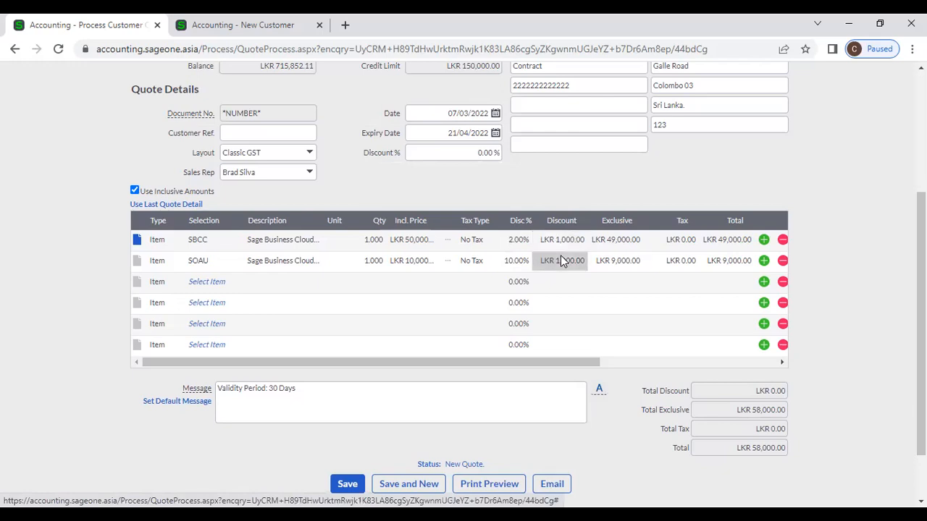
pyautogui.write('5000')
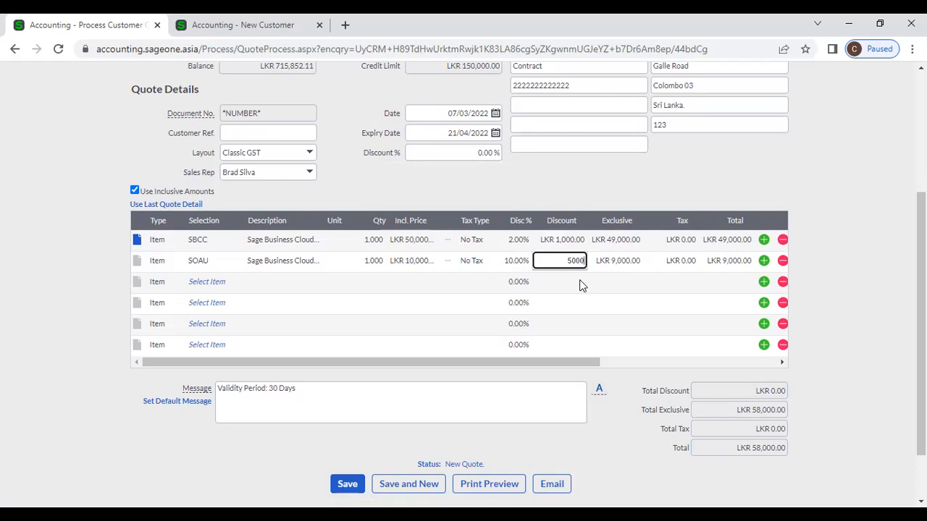
pyautogui.press('BackSpace')
pyautogui.press('Tab')
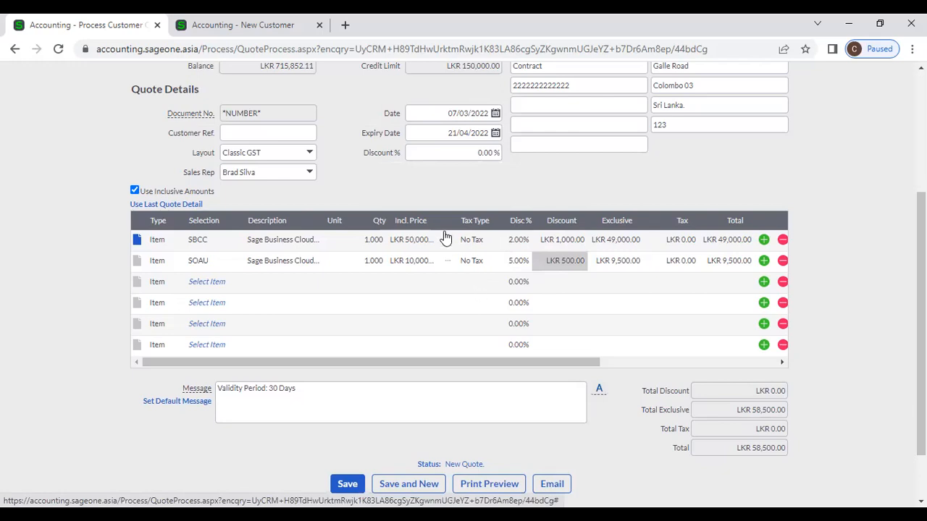
# Review the overall discount, both lines' discount percentages and amounts, the totals and the quote message
pyautogui.click(456, 153)
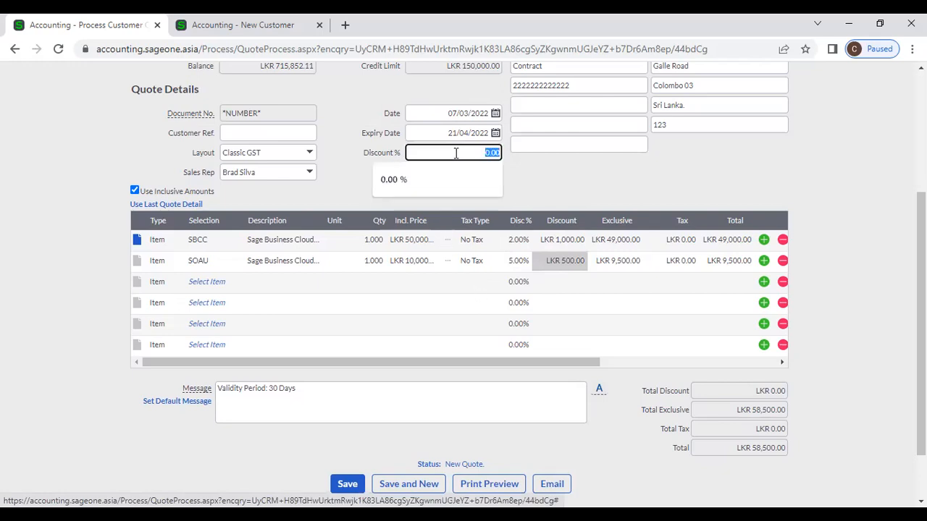
pyautogui.click(526, 173)
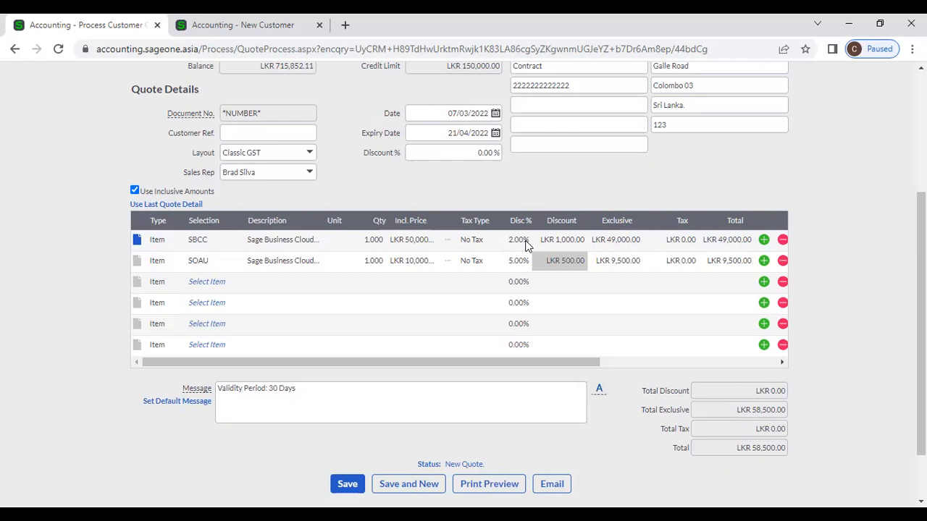
pyautogui.click(527, 245)
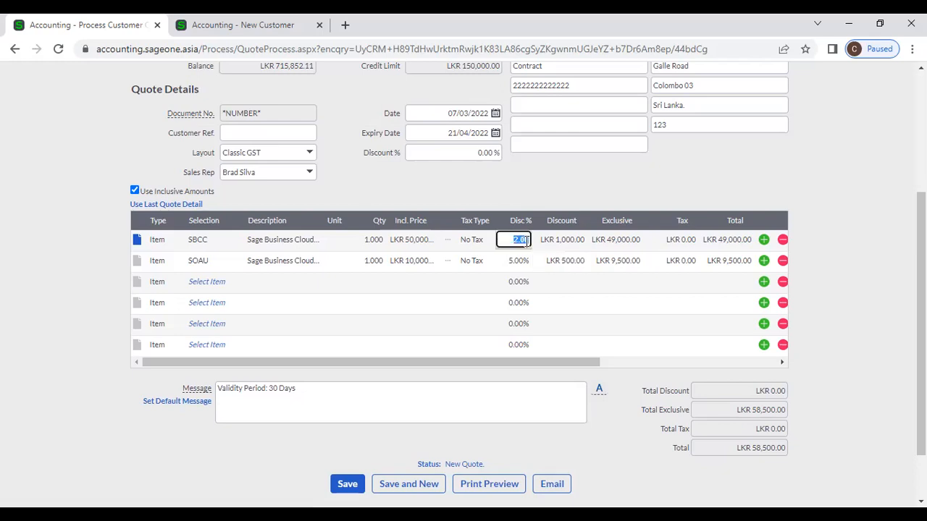
pyautogui.click(575, 246)
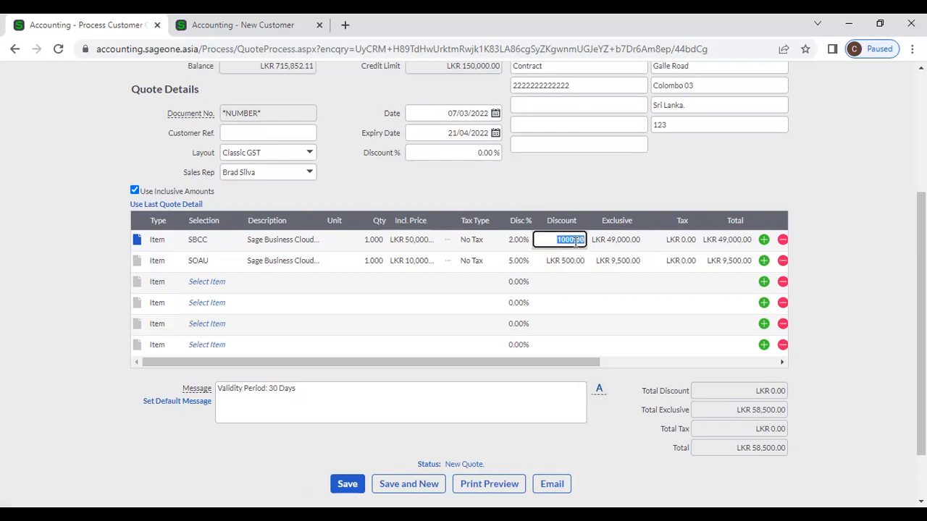
pyautogui.click(545, 202)
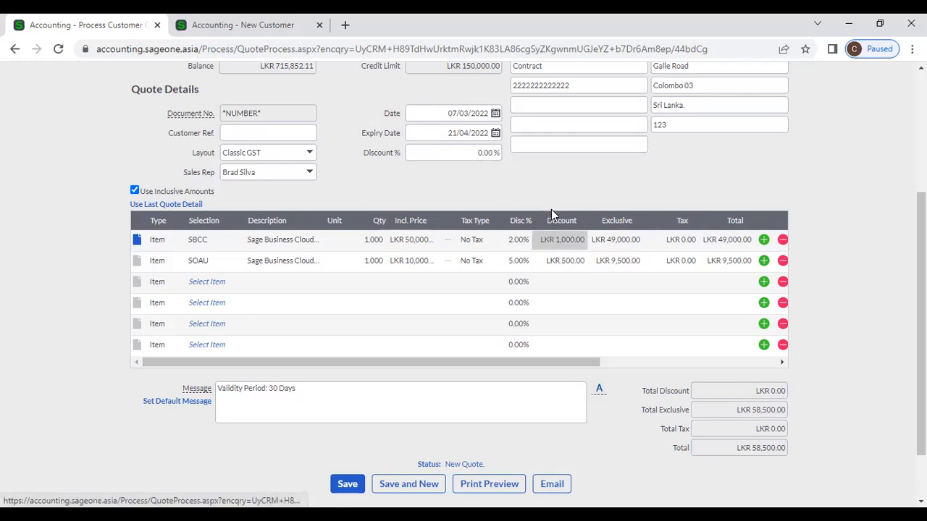
pyautogui.click(519, 243)
pyautogui.click(518, 263)
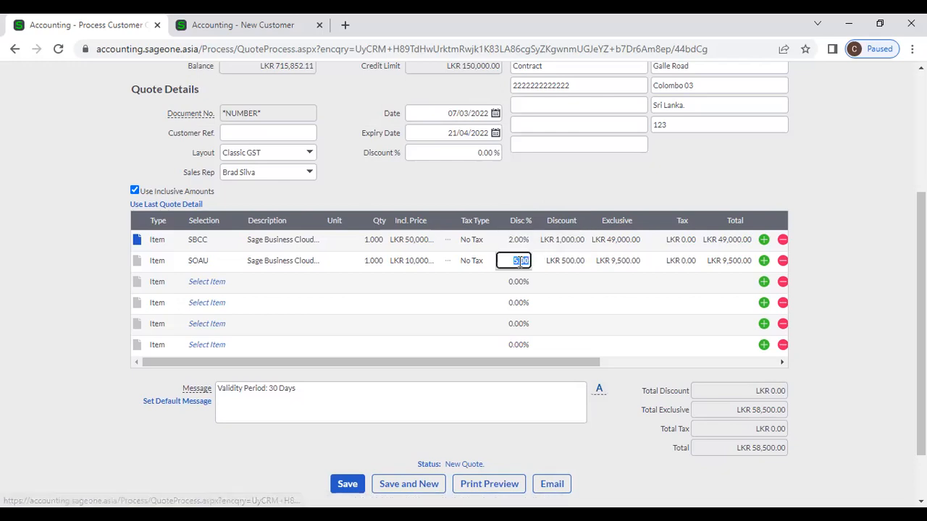
pyautogui.click(558, 242)
pyautogui.click(565, 260)
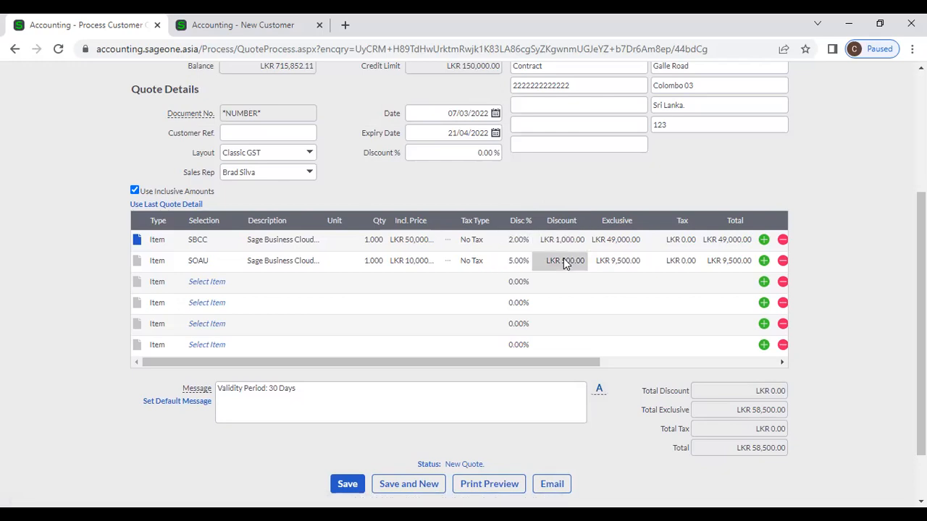
pyautogui.click(573, 182)
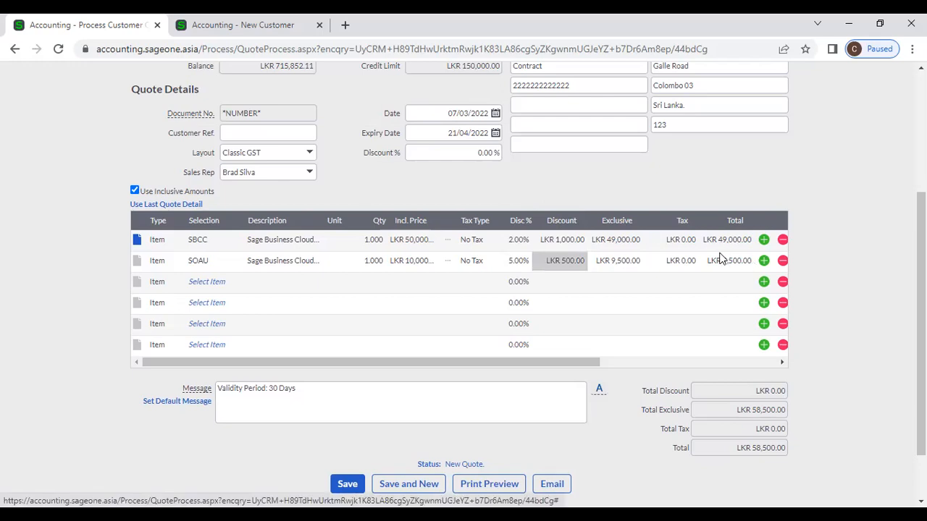
pyautogui.scroll(-1, 720, 259)
pyautogui.scroll(1, 721, 258)
pyautogui.click(318, 394)
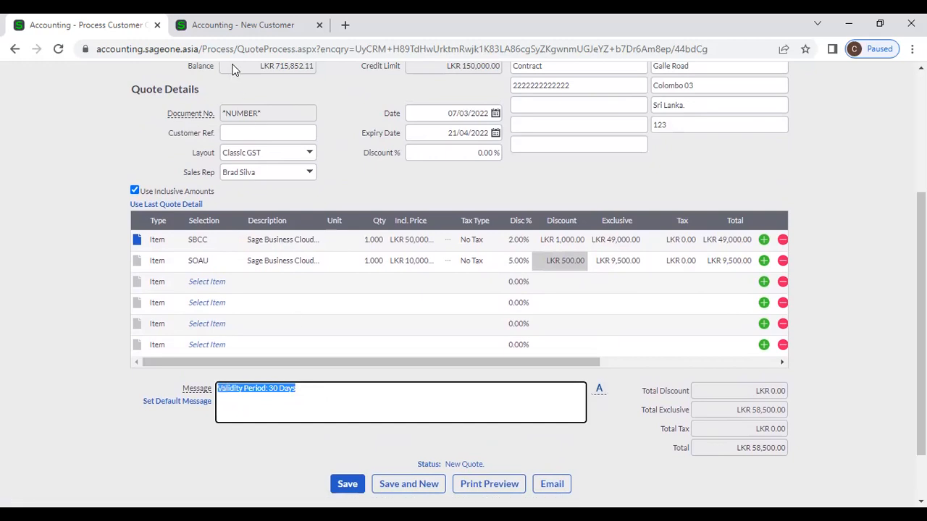
# Open the customer document messages in the company settings and check the default message for quotes
pyautogui.click(235, 26)
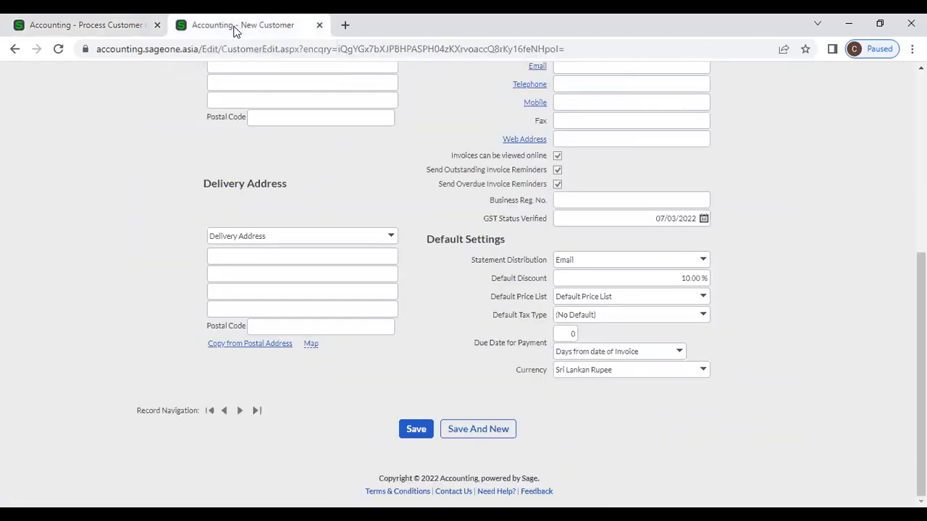
pyautogui.scroll(5, 471, 221)
pyautogui.click(497, 103)
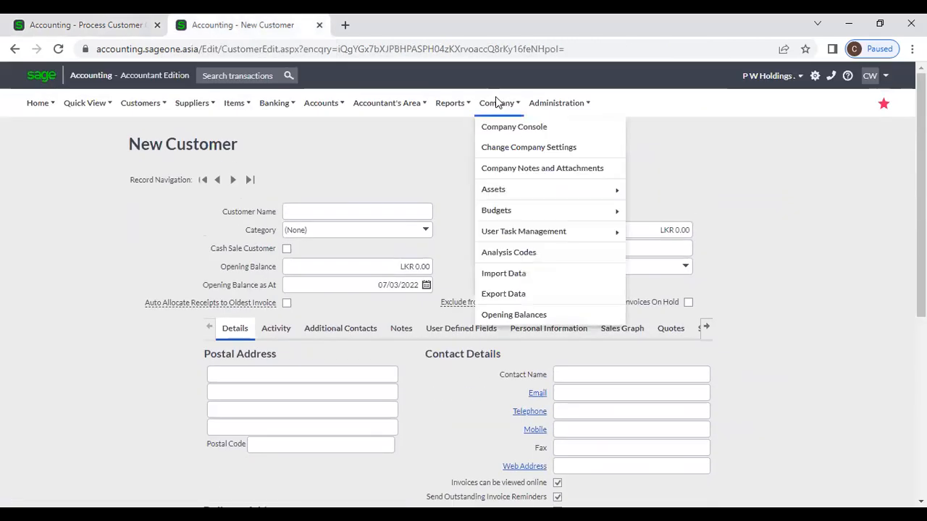
pyautogui.click(513, 150)
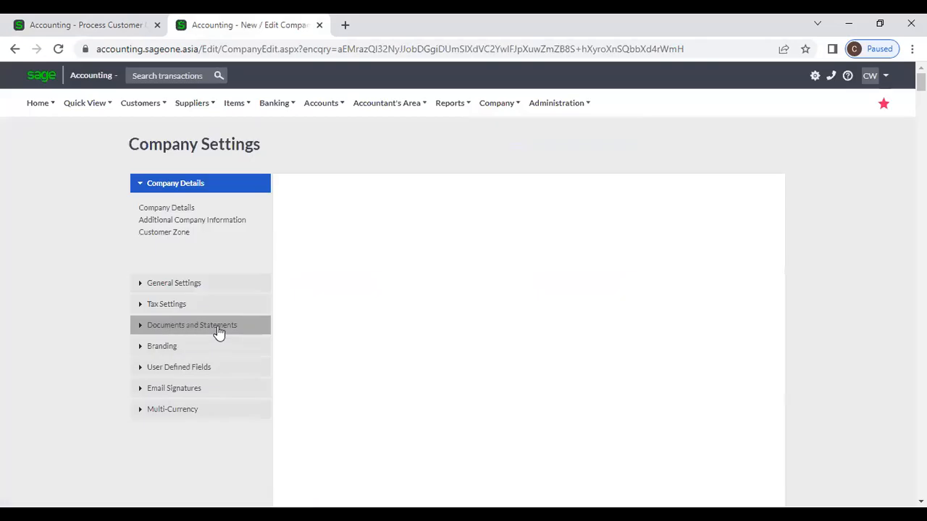
pyautogui.click(218, 325)
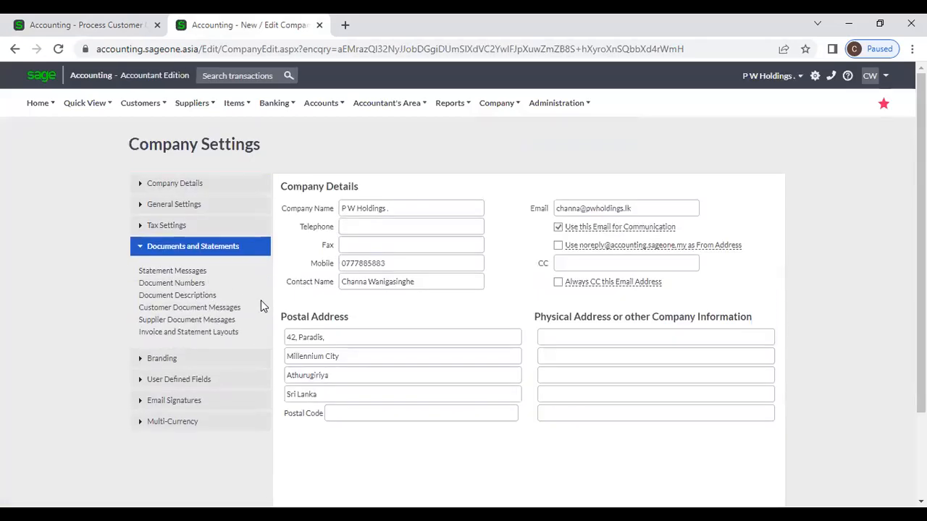
pyautogui.click(222, 310)
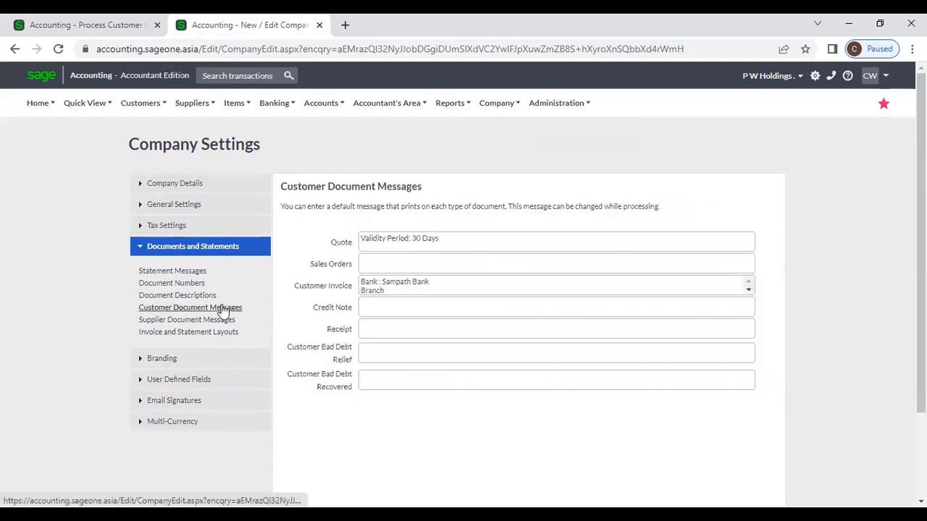
pyautogui.tripleClick(462, 242)
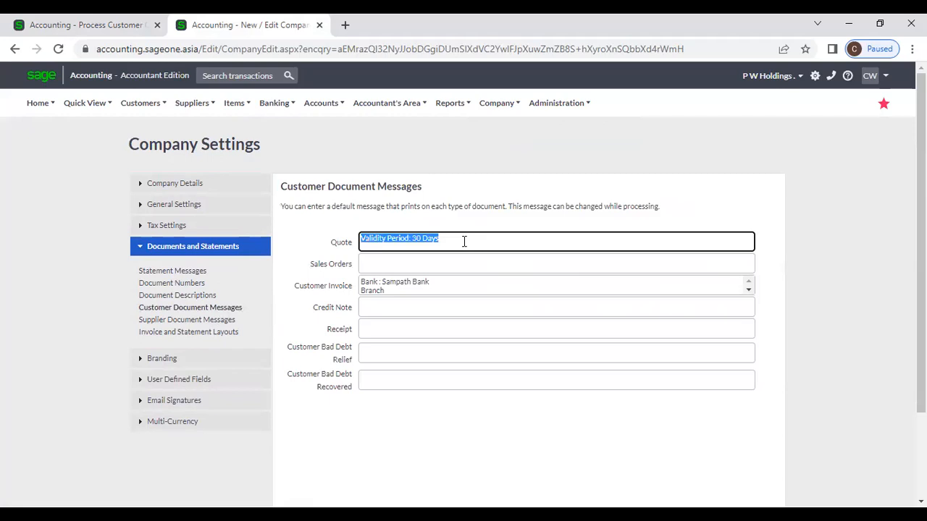
# Compare the open quote's message with the default quote message in the company settings
pyautogui.click(118, 25)
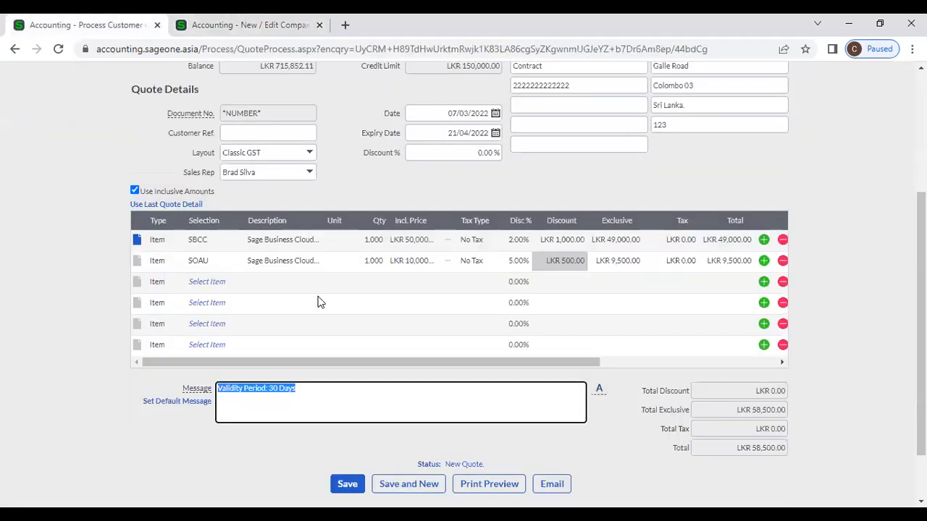
pyautogui.click(312, 397)
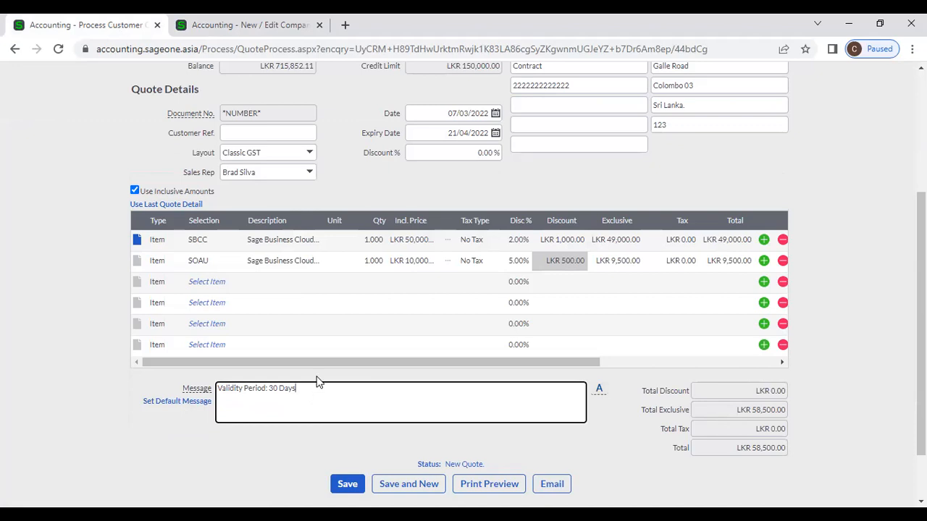
pyautogui.click(243, 26)
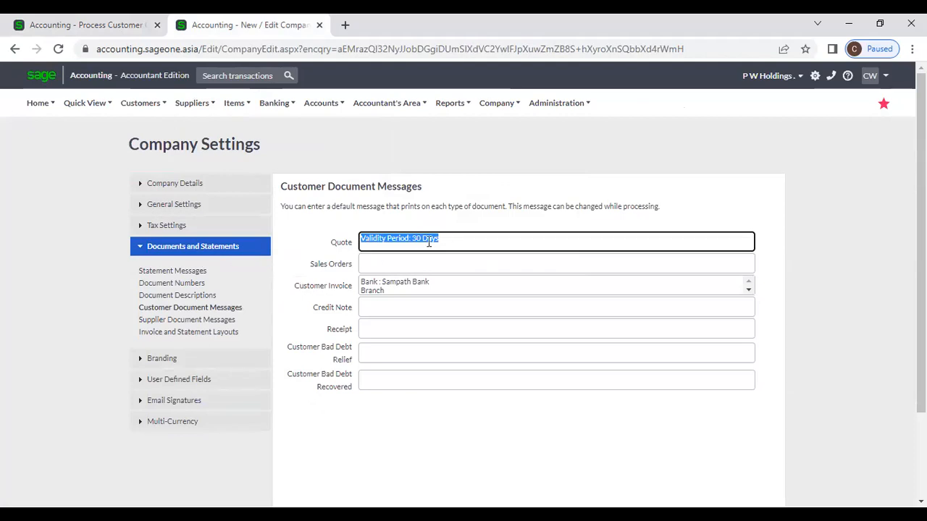
pyautogui.click(108, 25)
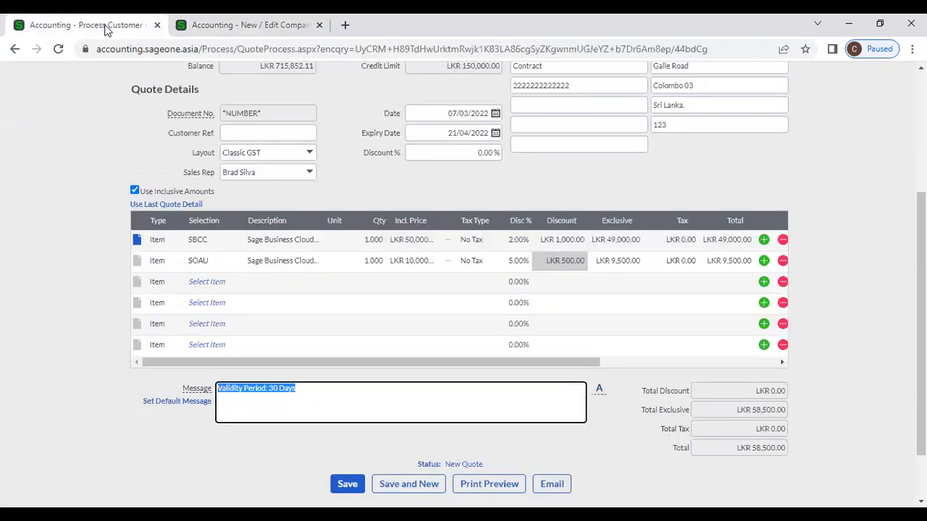
# Edit the quote's message to read "Validity Period: 60 Days"
pyautogui.click(319, 389)
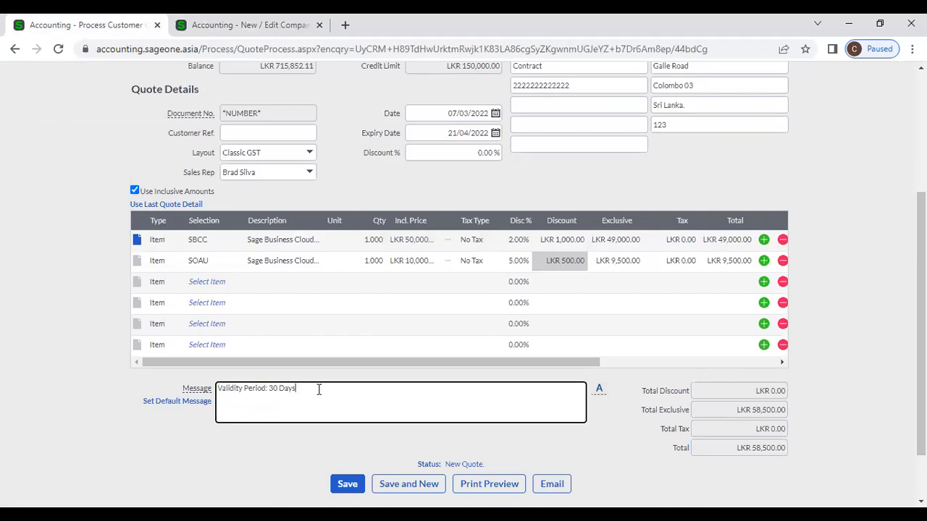
pyautogui.click(271, 389)
pyautogui.press('BackSpace')
pyautogui.write('6')
pyautogui.click(283, 467)
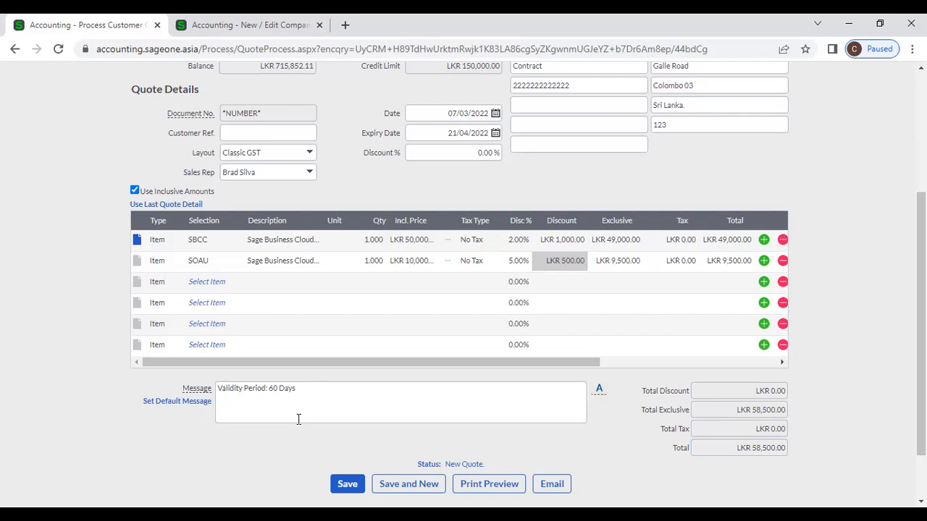
# Check the company's default quote message against the edited validity period on the quote
pyautogui.click(239, 25)
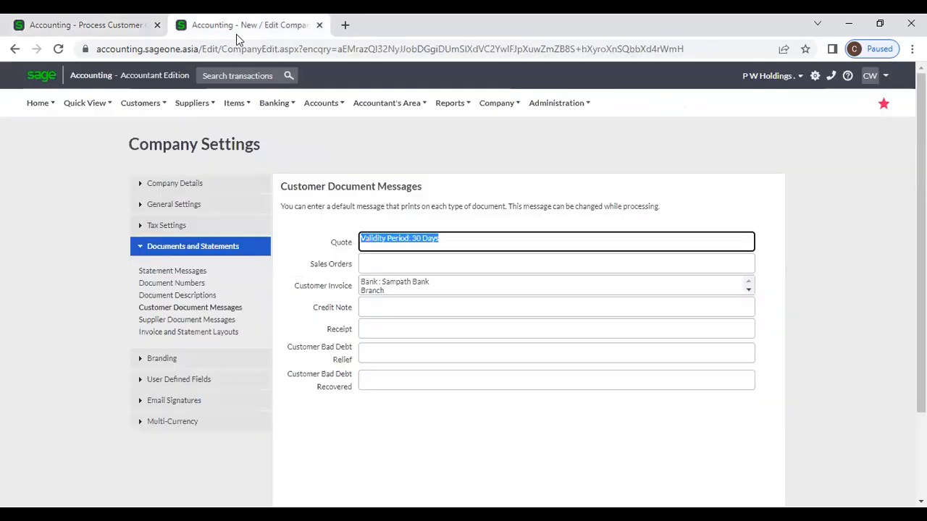
pyautogui.click(81, 27)
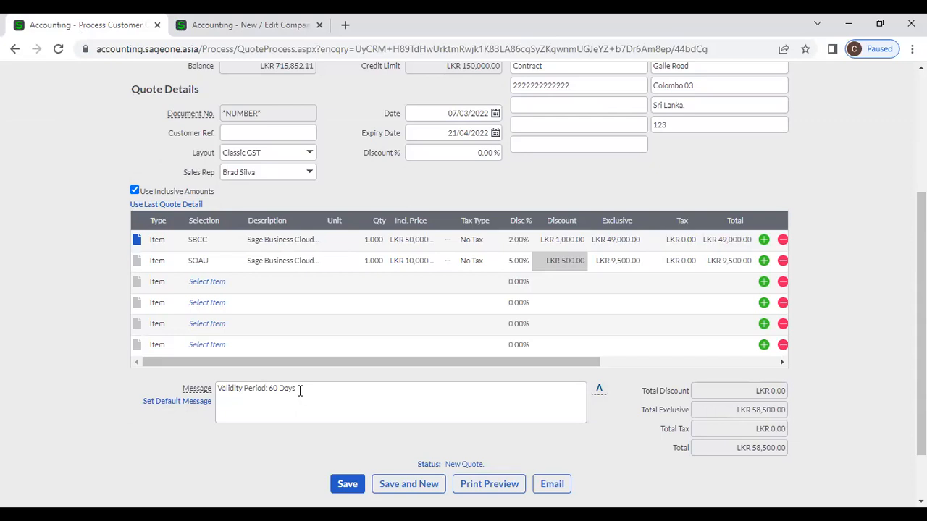
pyautogui.click(230, 27)
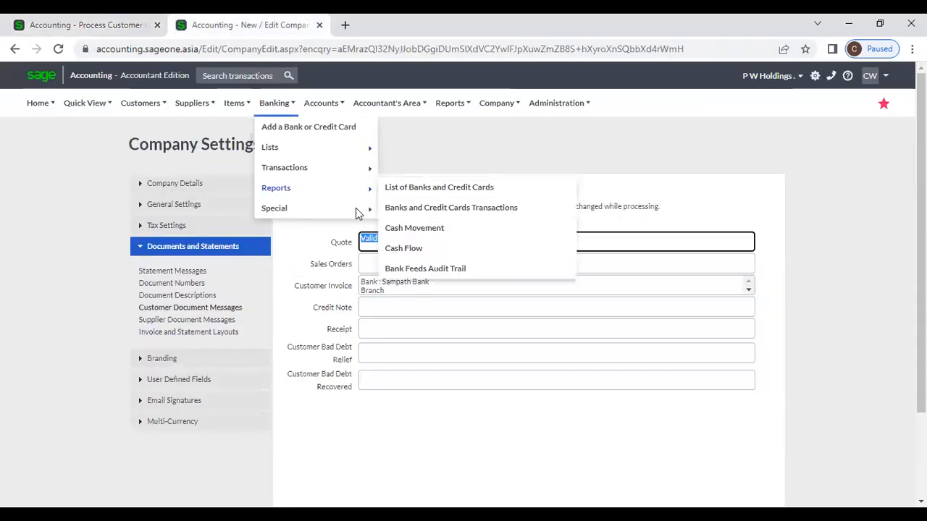
pyautogui.click(110, 24)
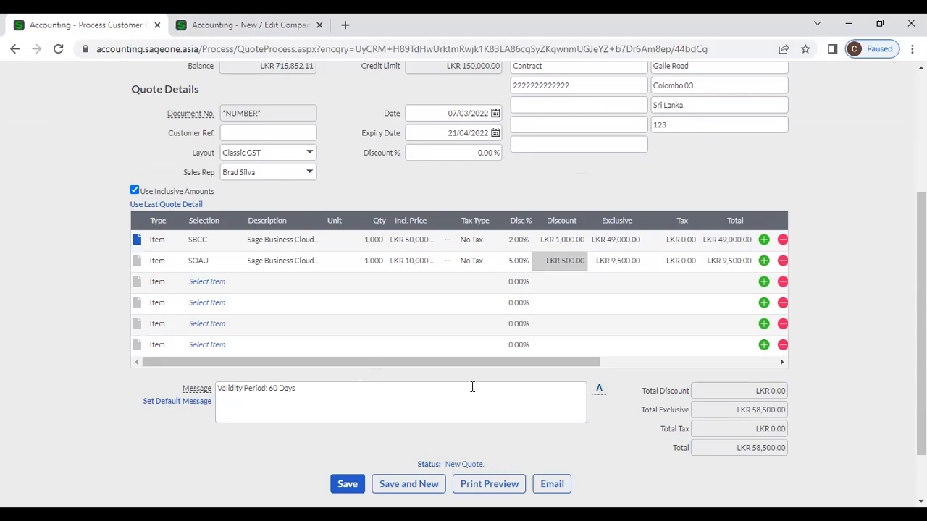
# Open the saved document messages from the quote and view the form for adding a new message
pyautogui.click(601, 394)
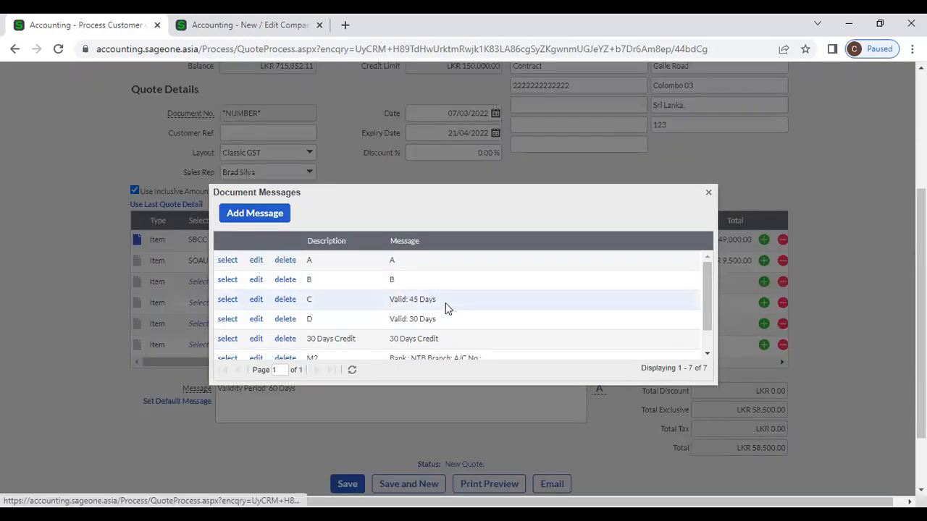
pyautogui.click(250, 212)
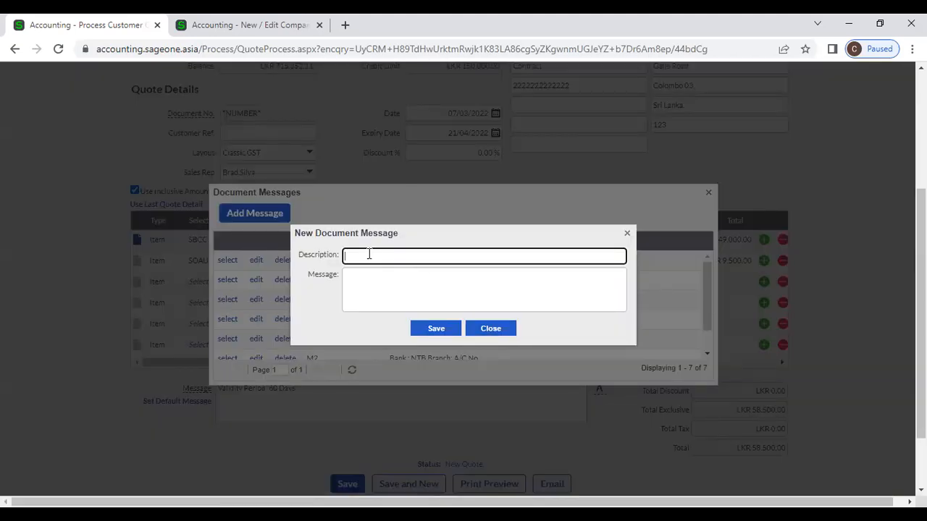
pyautogui.click(376, 283)
pyautogui.click(473, 329)
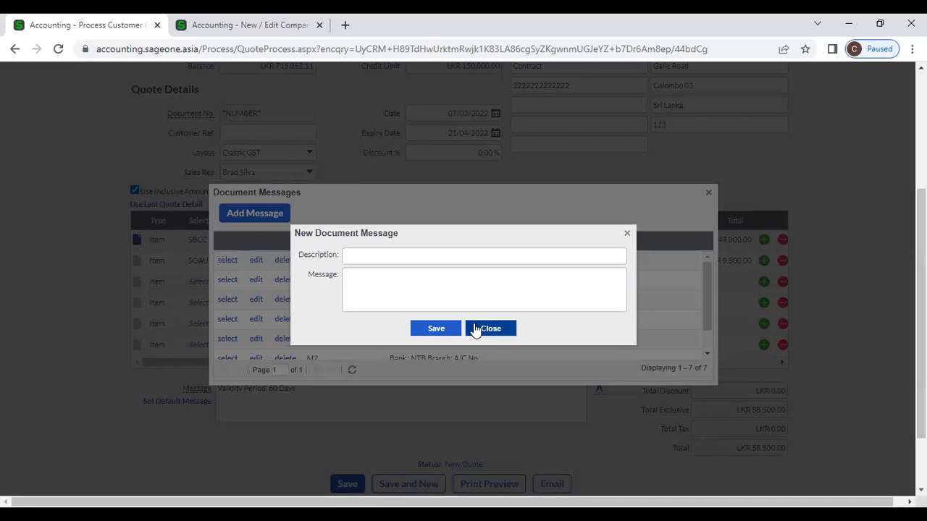
# Apply the saved document message SLIIT B 2, "Valid 60 Days", to the quote and check the default message in the company settings
pyautogui.scroll(-1, 284, 323)
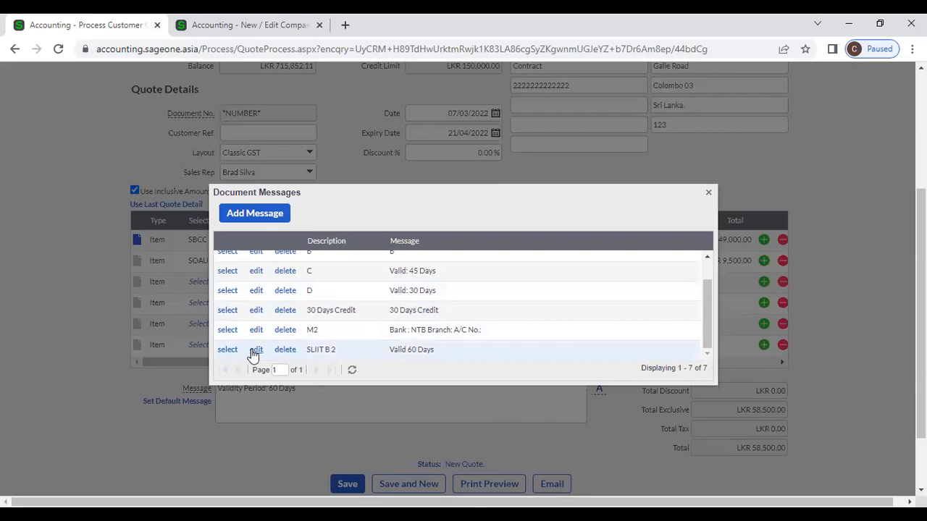
pyautogui.click(225, 349)
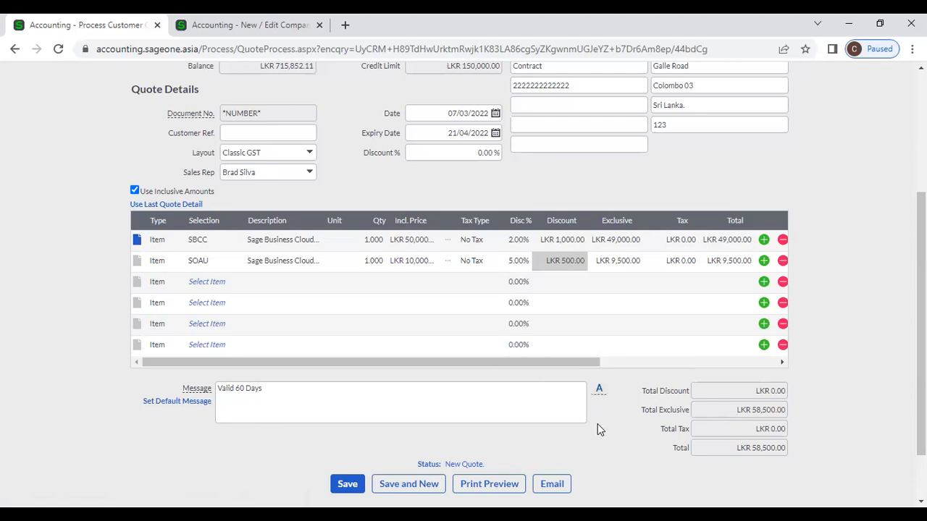
pyautogui.click(257, 26)
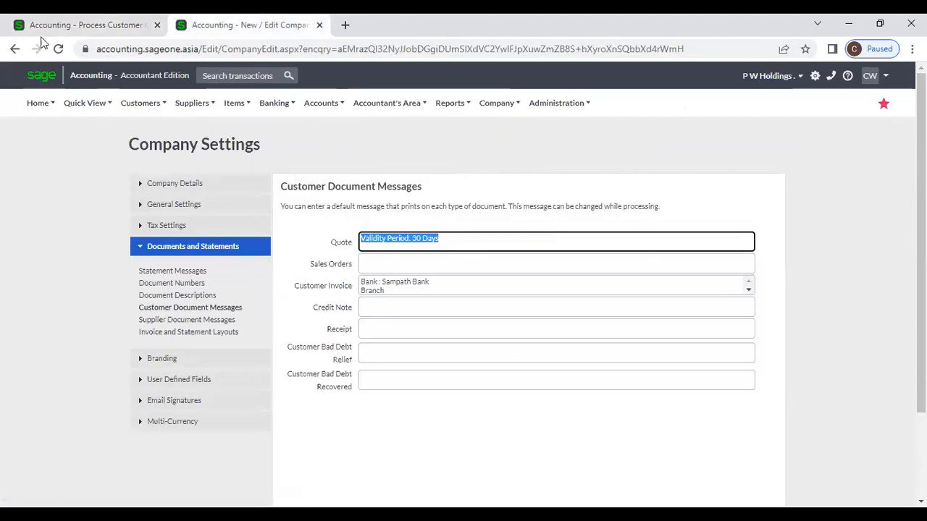
pyautogui.click(83, 29)
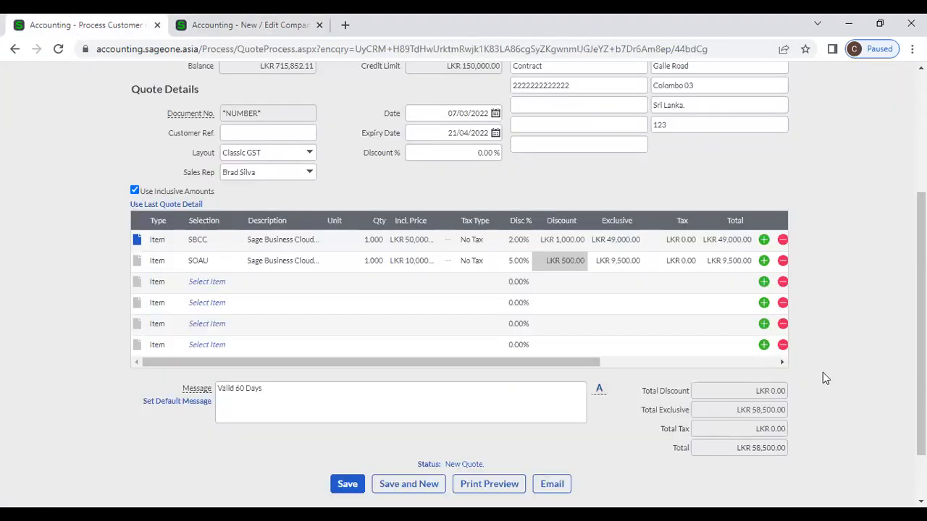
# Review the quote from the customer details down to the totals and save it
pyautogui.scroll(2, 839, 371)
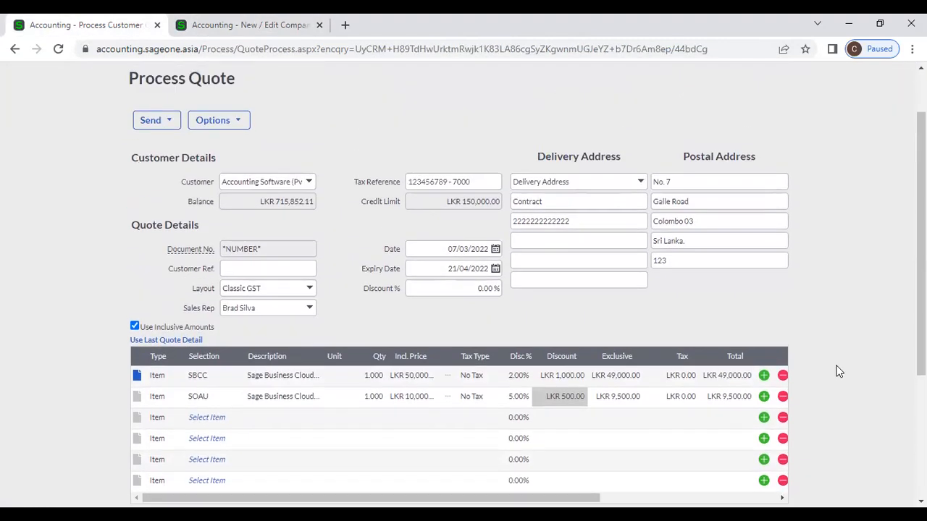
pyautogui.scroll(-2, 837, 373)
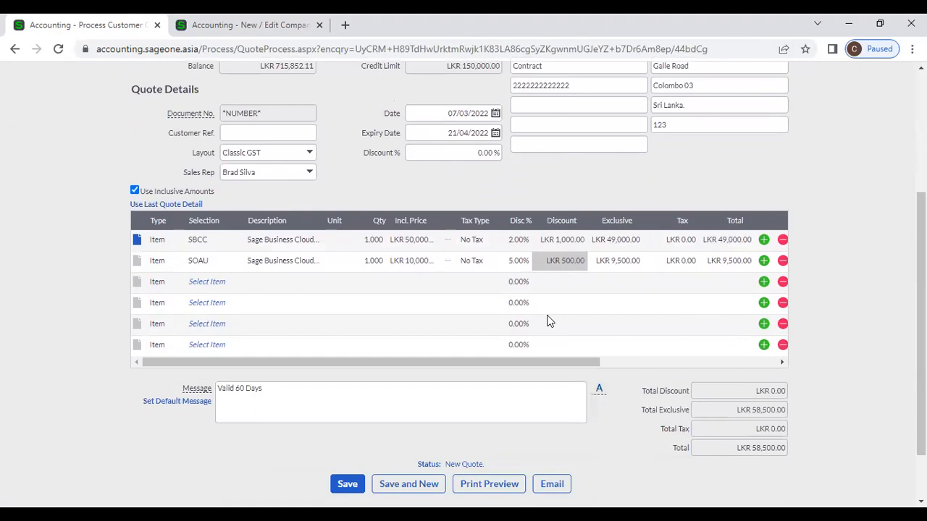
pyautogui.scroll(2, 548, 322)
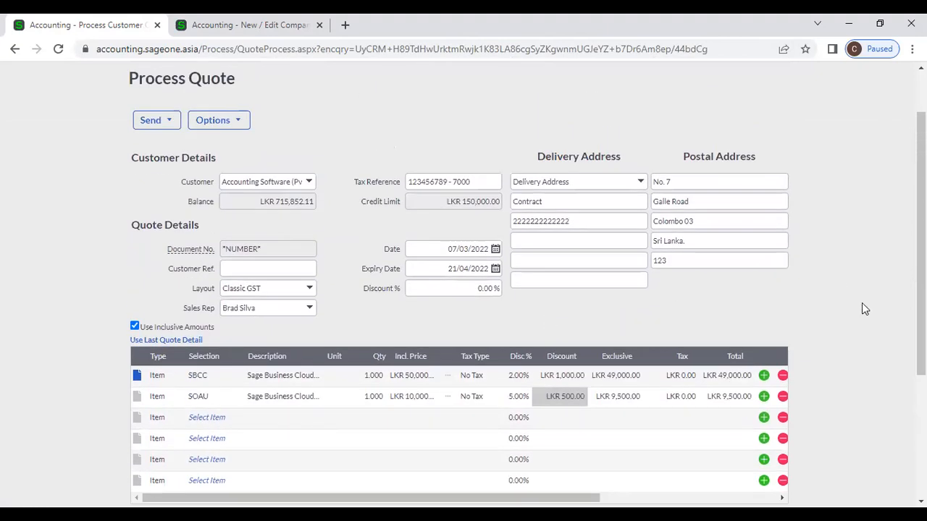
pyautogui.scroll(-3, 860, 304)
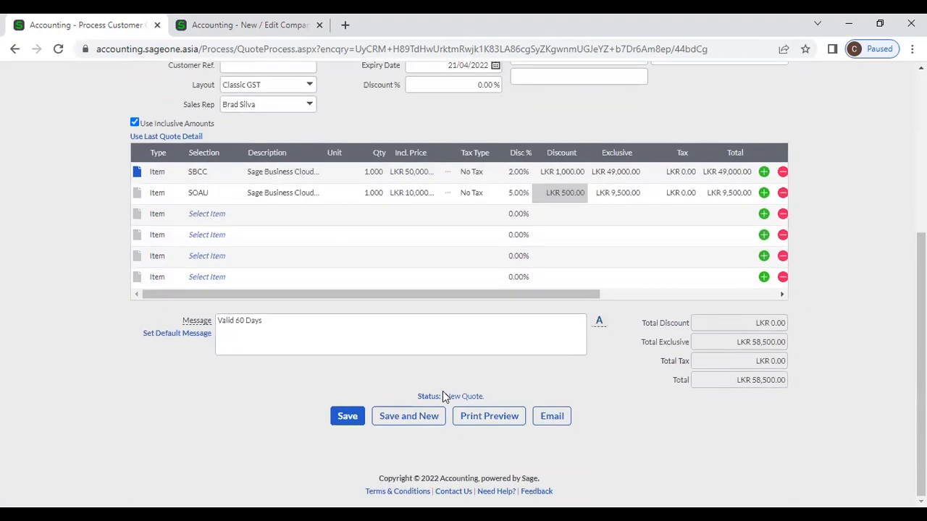
pyautogui.click(346, 417)
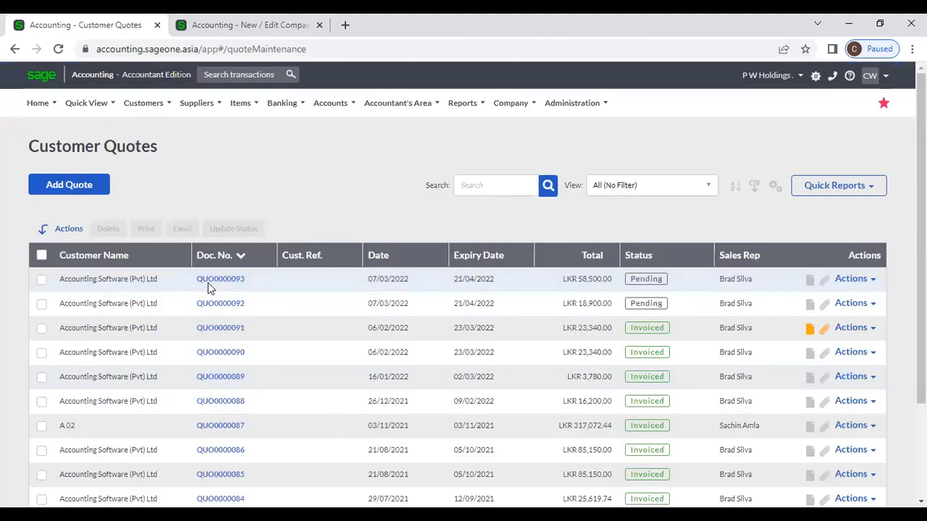
# Reopen the newly saved quote, set the SBCC line's inclusive price to LKR 60,000 and save the quote
pyautogui.click(208, 285)
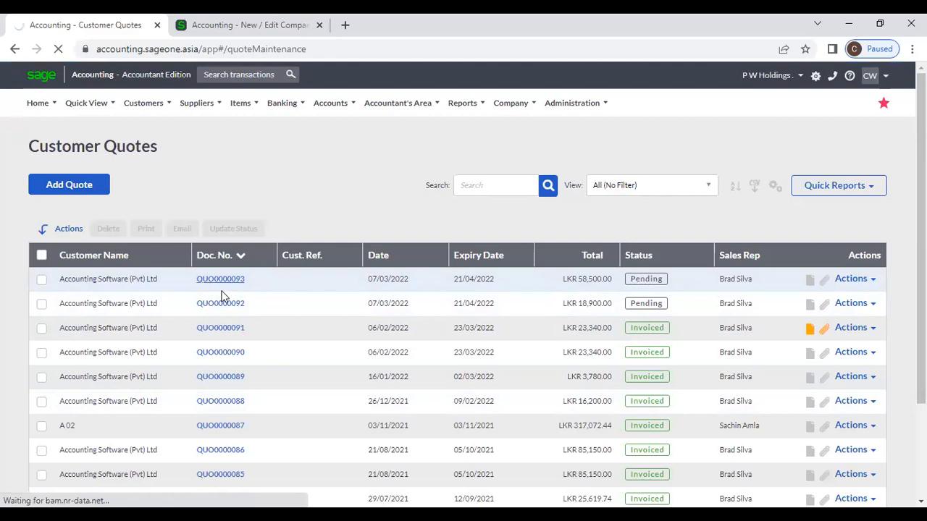
pyautogui.scroll(-2, 563, 374)
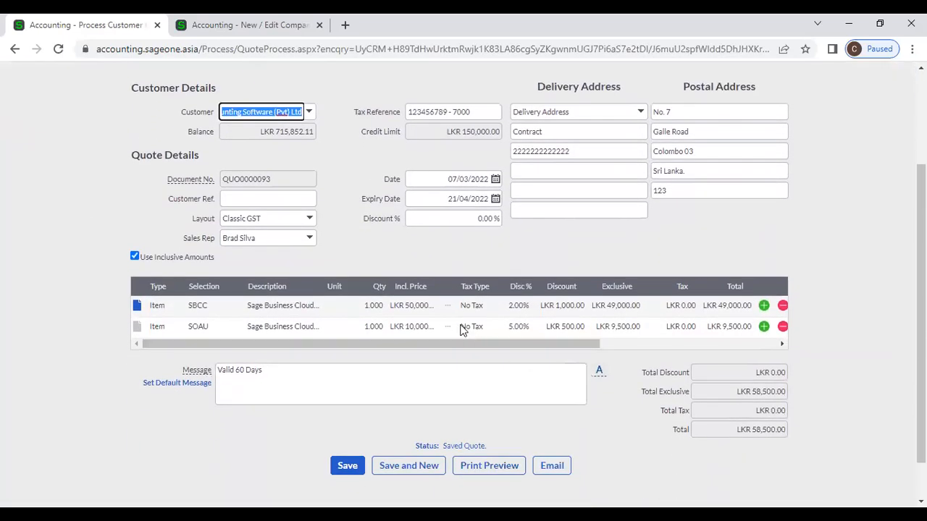
pyautogui.click(406, 310)
pyautogui.write('60000')
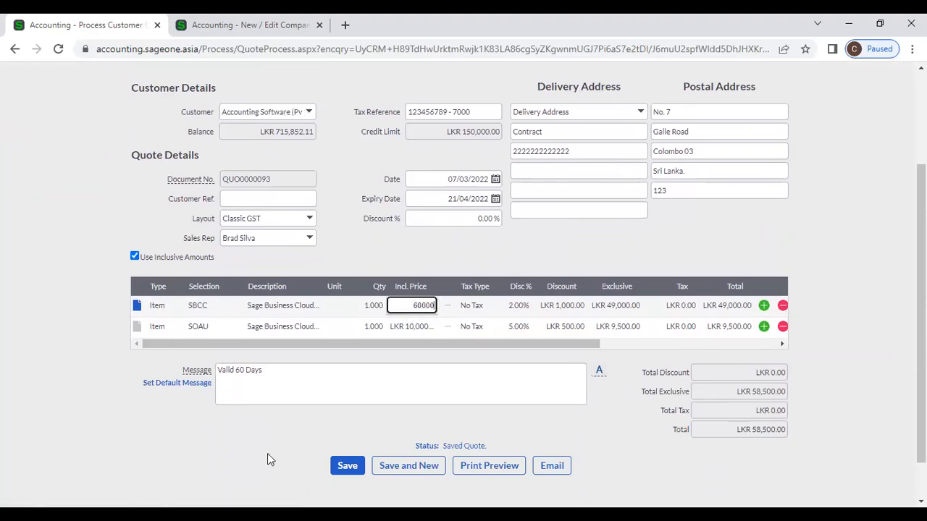
pyautogui.click(344, 467)
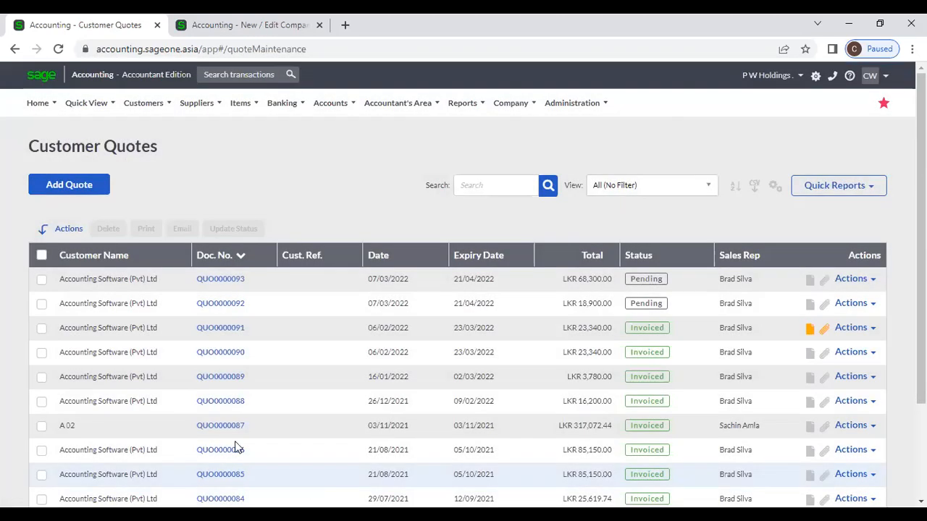
# Reopen the updated quote and view its gross profit based on average cost
pyautogui.click(214, 284)
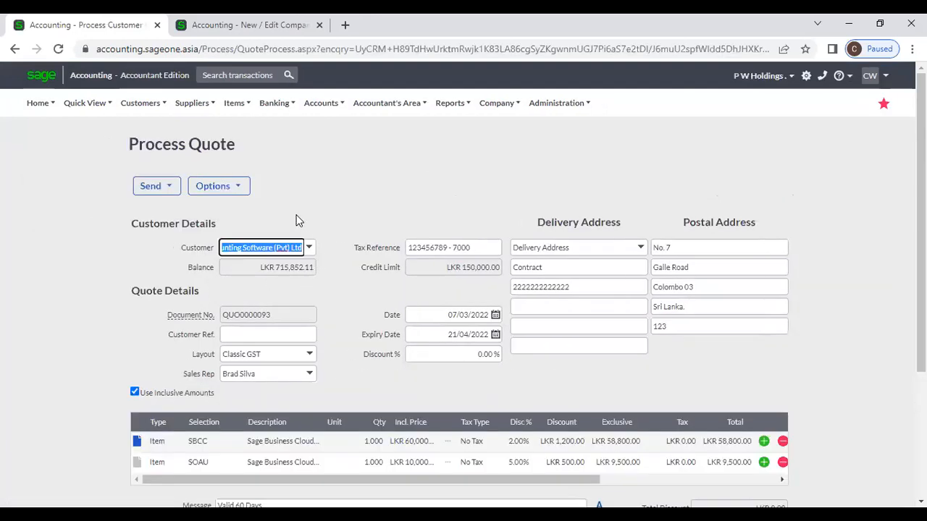
pyautogui.click(243, 188)
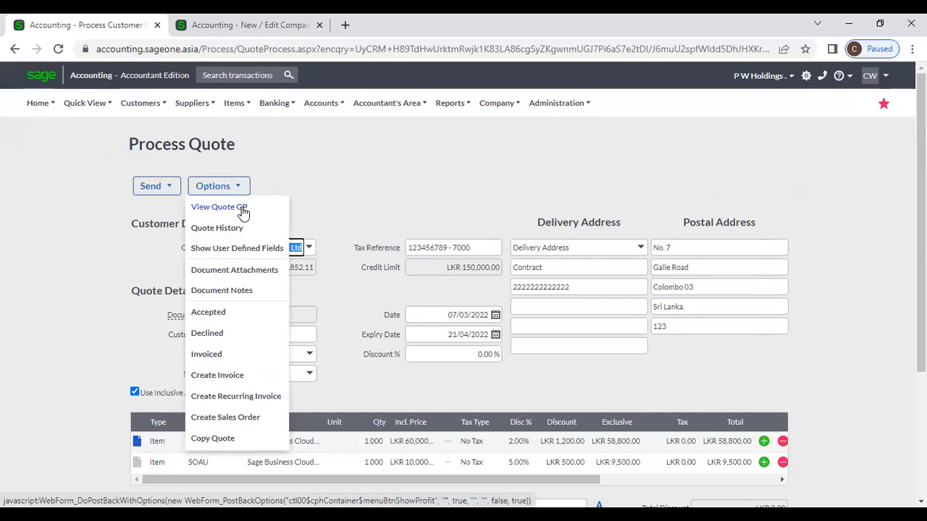
pyautogui.click(218, 207)
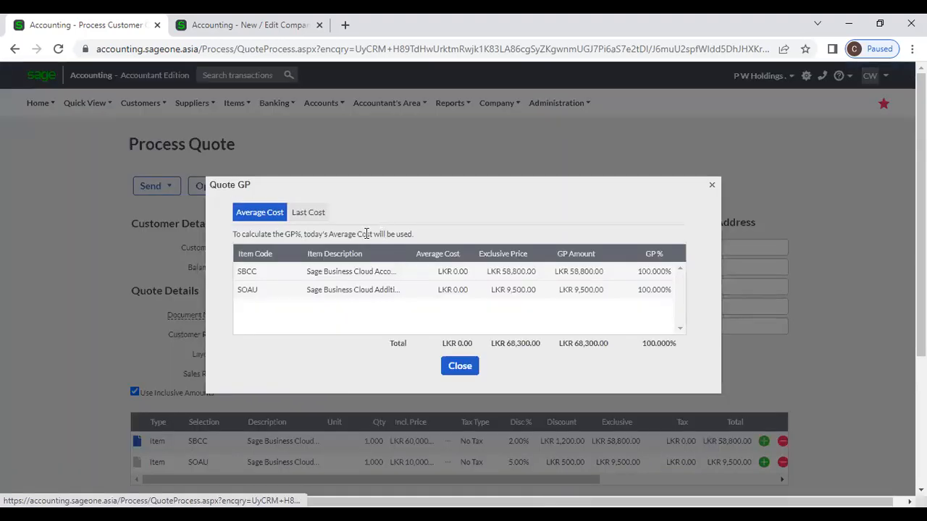
# Compare the quote's gross profit by last cost and average cost, close the view and return to the customer quotes list
pyautogui.click(314, 220)
pyautogui.click(283, 215)
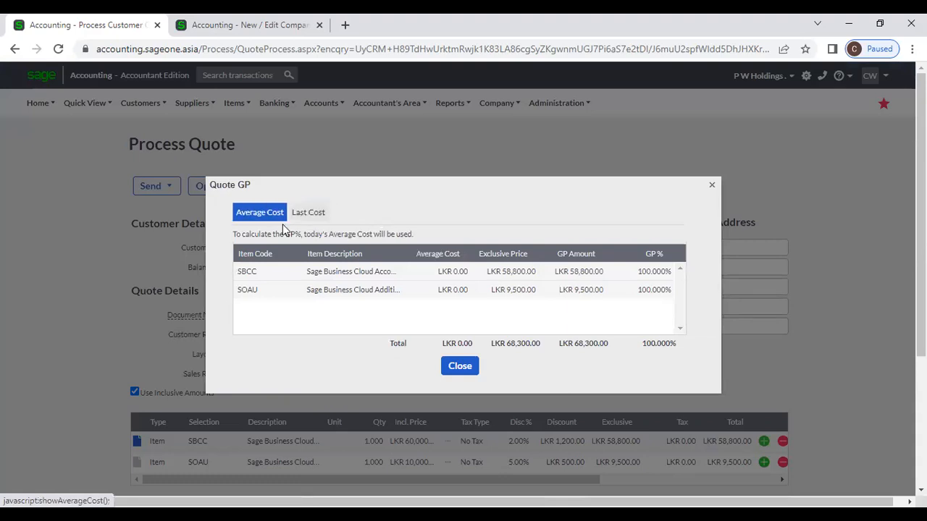
pyautogui.click(142, 126)
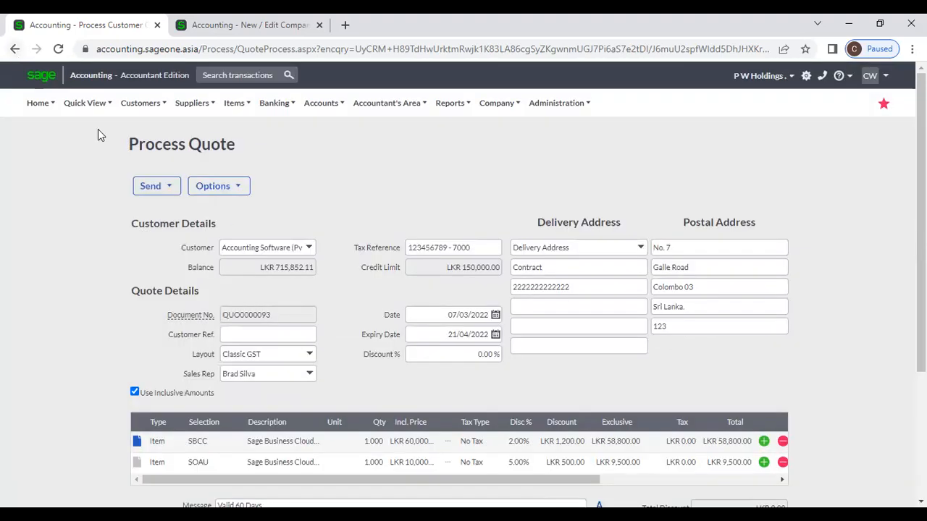
pyautogui.click(14, 49)
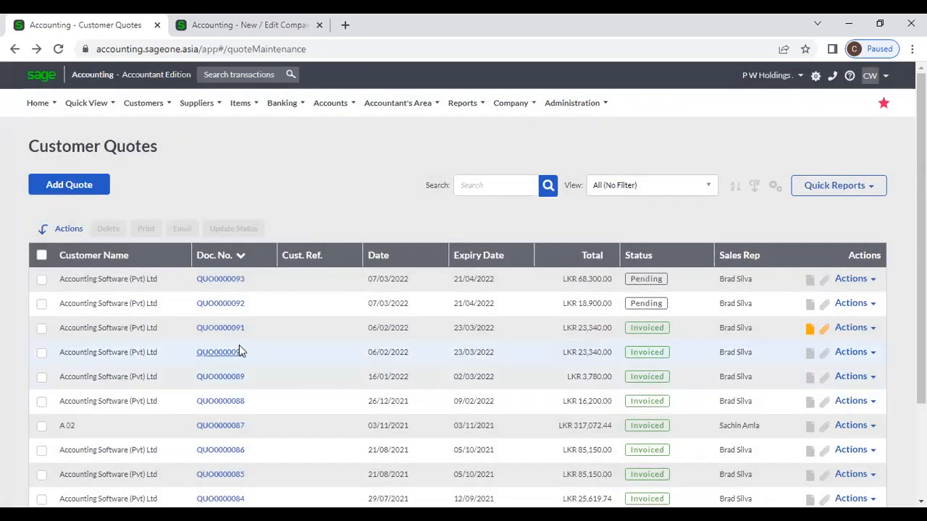
# Open the most recent invoiced quote and compare its gross profit based on average cost and last cost
pyautogui.click(231, 329)
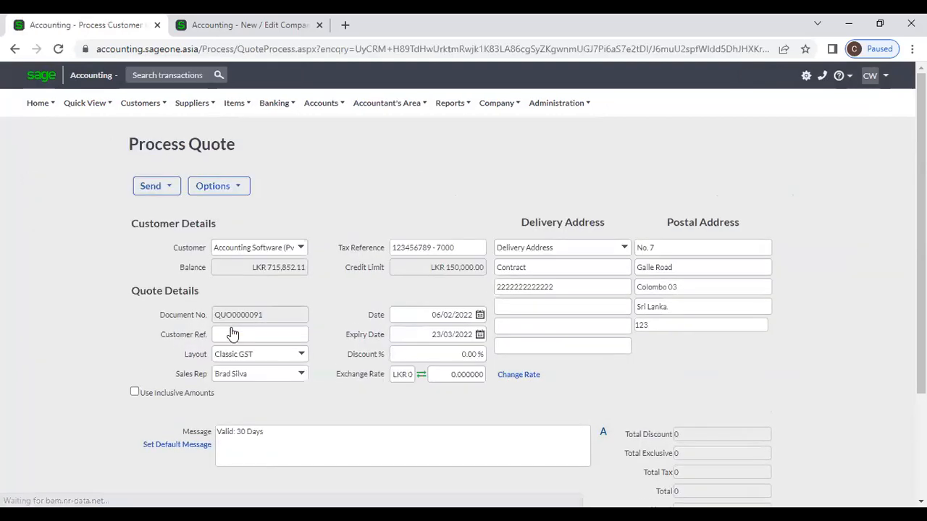
pyautogui.click(240, 193)
pyautogui.click(241, 203)
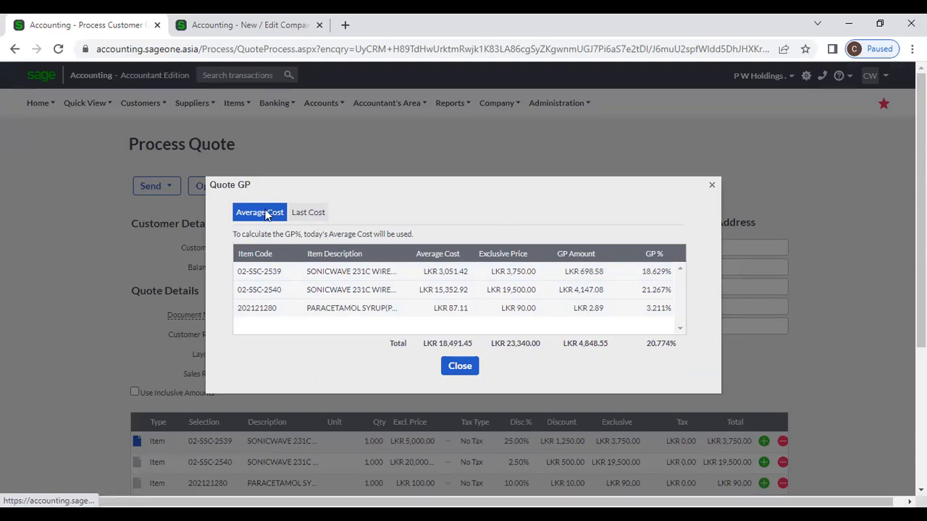
pyautogui.click(319, 213)
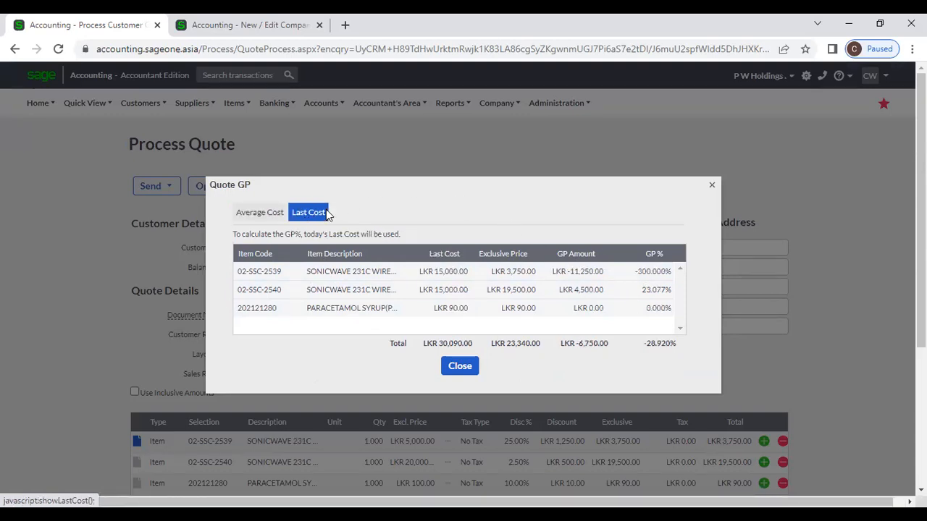
pyautogui.click(265, 216)
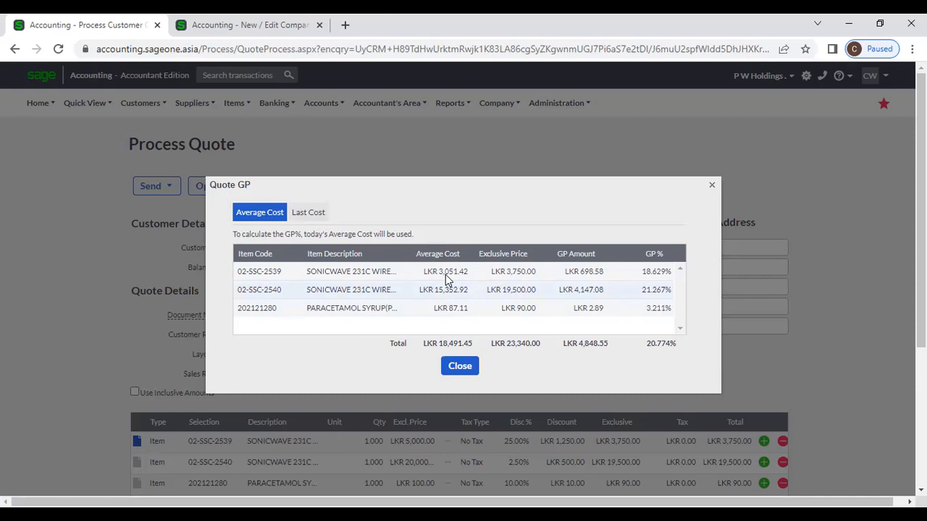
pyautogui.click(307, 215)
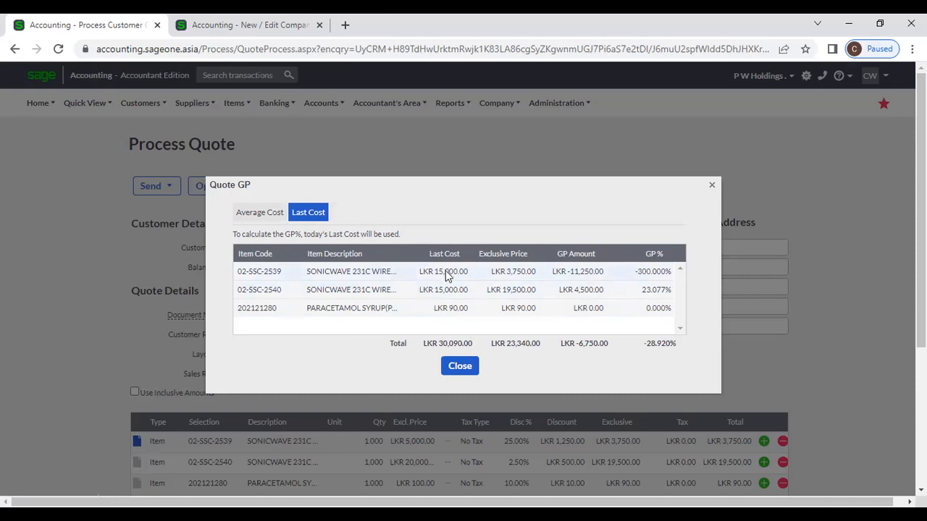
pyautogui.click(461, 366)
# Return to the quotes list, reopen the newest quote and view its quote history
pyautogui.moveTo(71, 98)
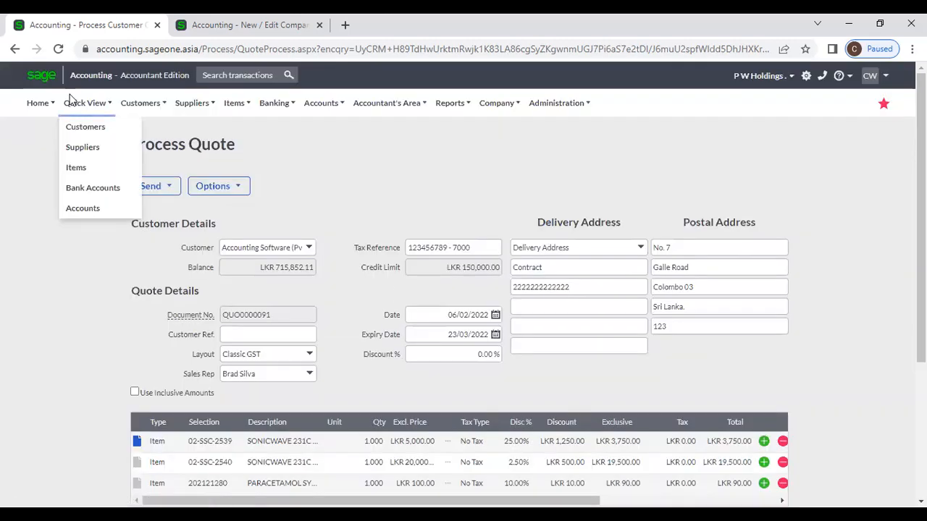
pyautogui.click(15, 48)
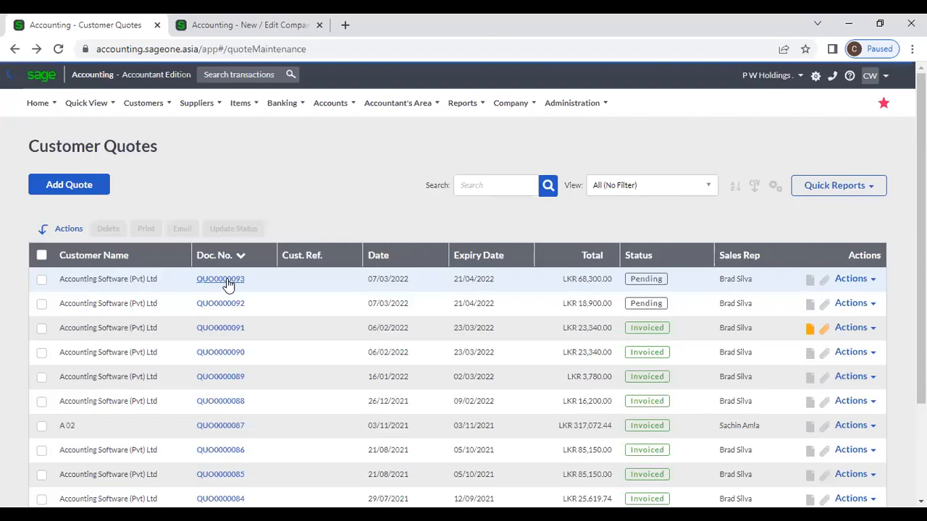
pyautogui.click(228, 283)
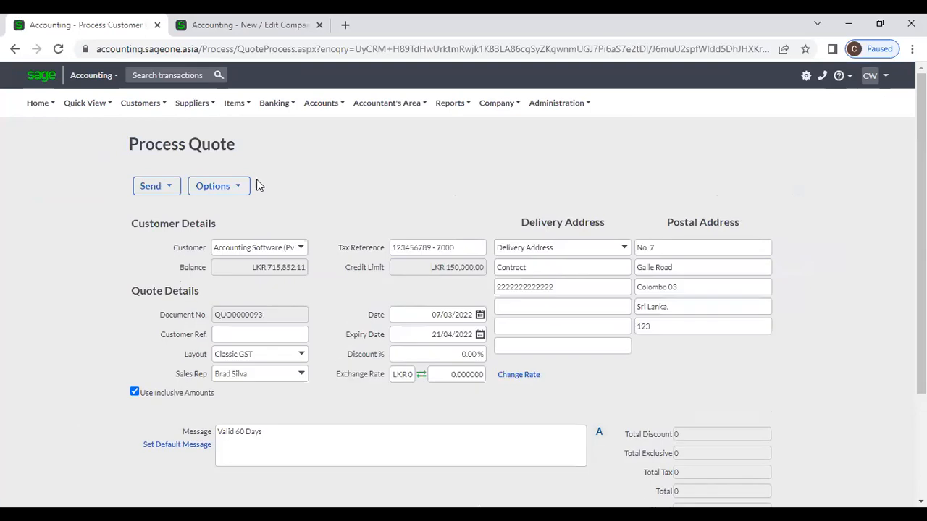
pyautogui.click(237, 190)
pyautogui.click(241, 229)
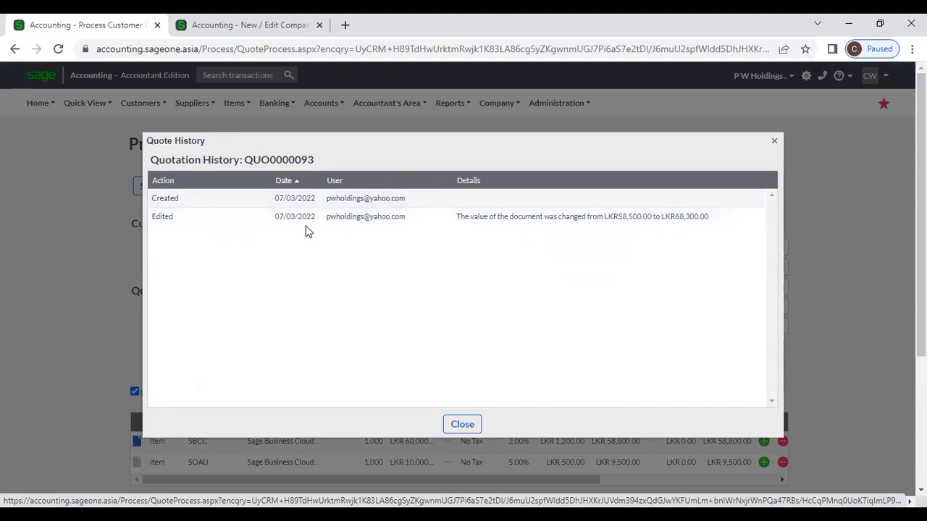
pyautogui.click(461, 424)
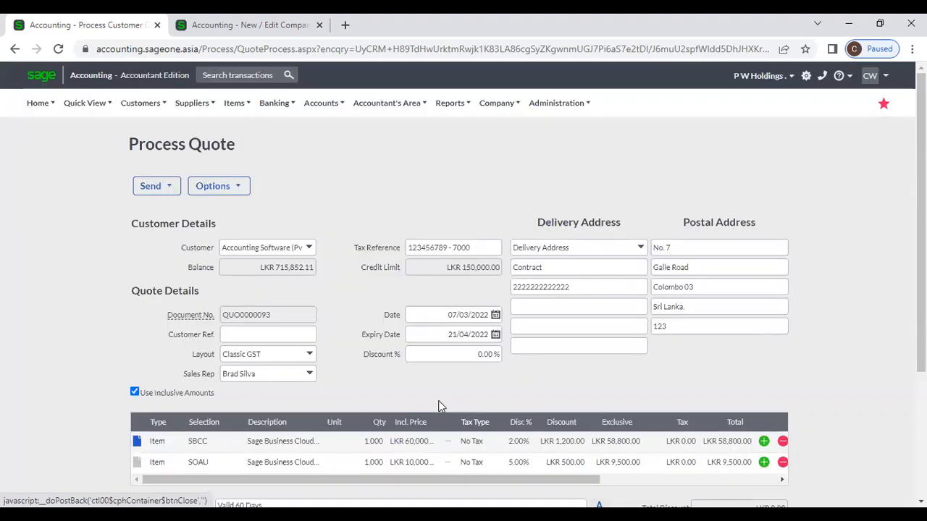
# View the quote's user-defined fields, such as Delivery, Payment Terms and Validity, without entering any values
pyautogui.click(230, 188)
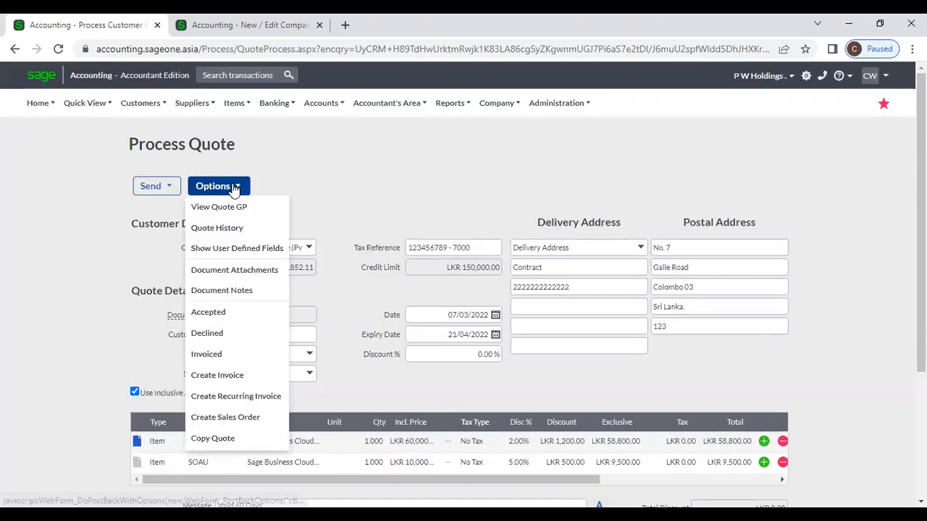
pyautogui.click(245, 249)
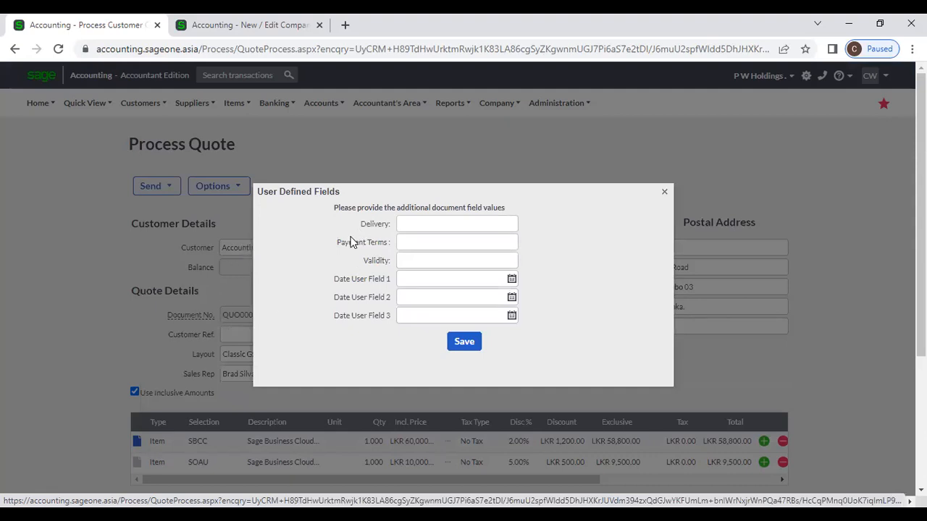
pyautogui.click(486, 225)
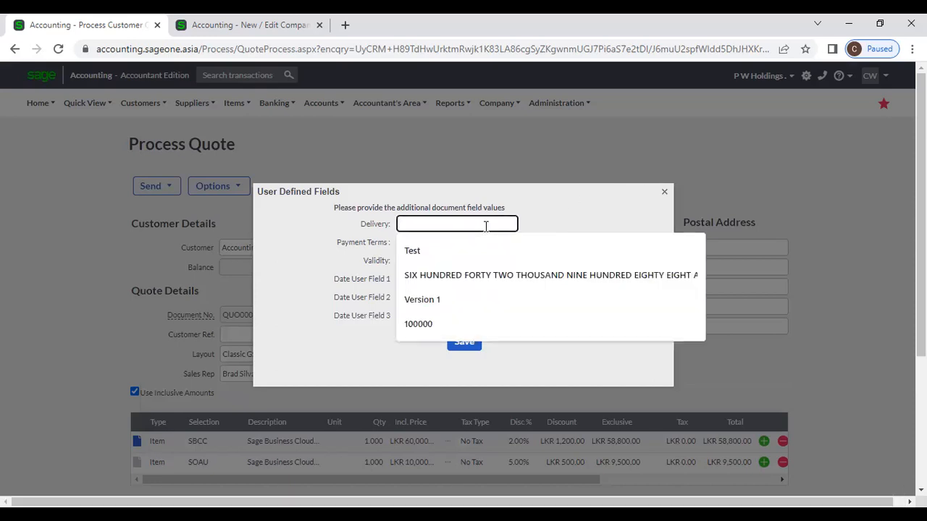
pyautogui.click(569, 216)
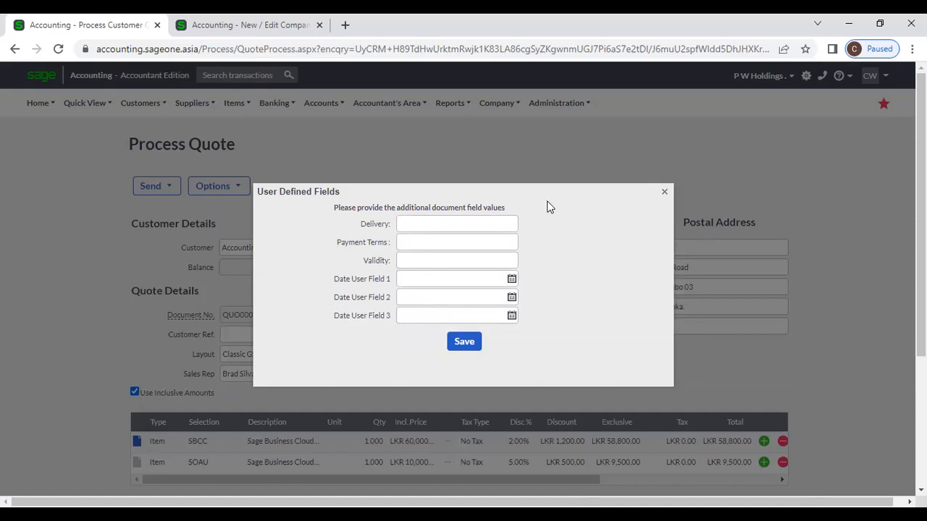
pyautogui.click(665, 195)
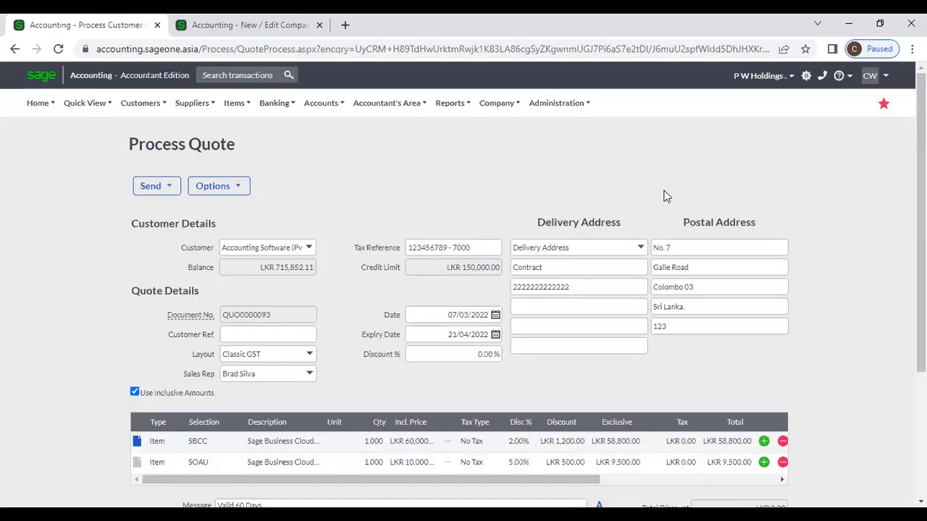
# View the quote's document attachments and the attachment limits, and close them
pyautogui.click(223, 187)
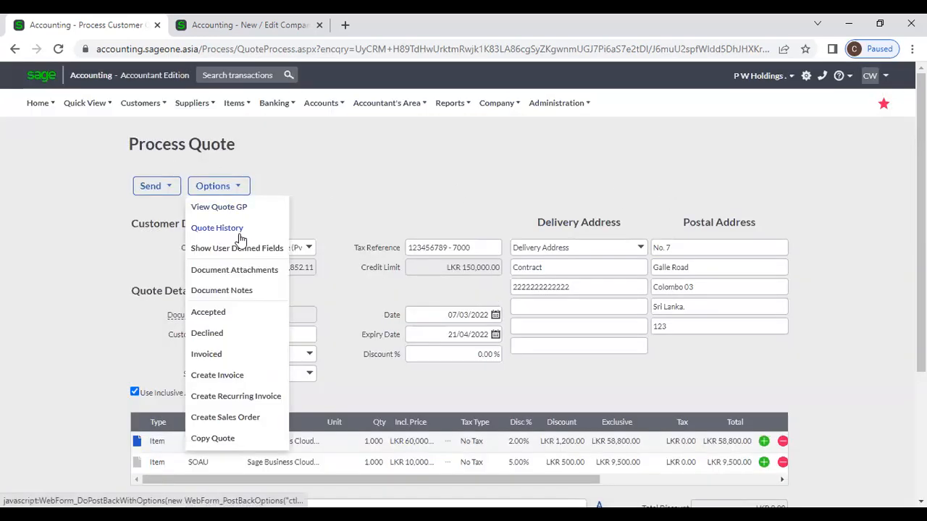
pyautogui.click(242, 270)
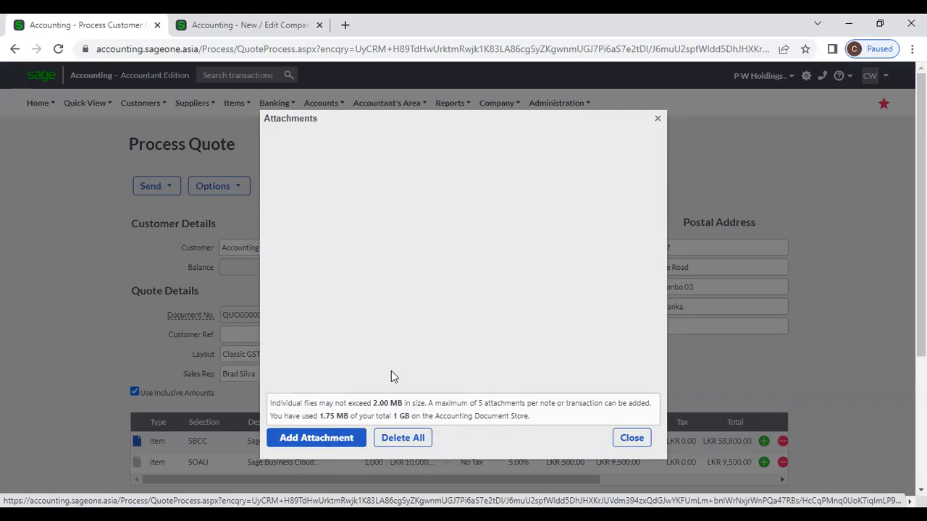
pyautogui.click(632, 438)
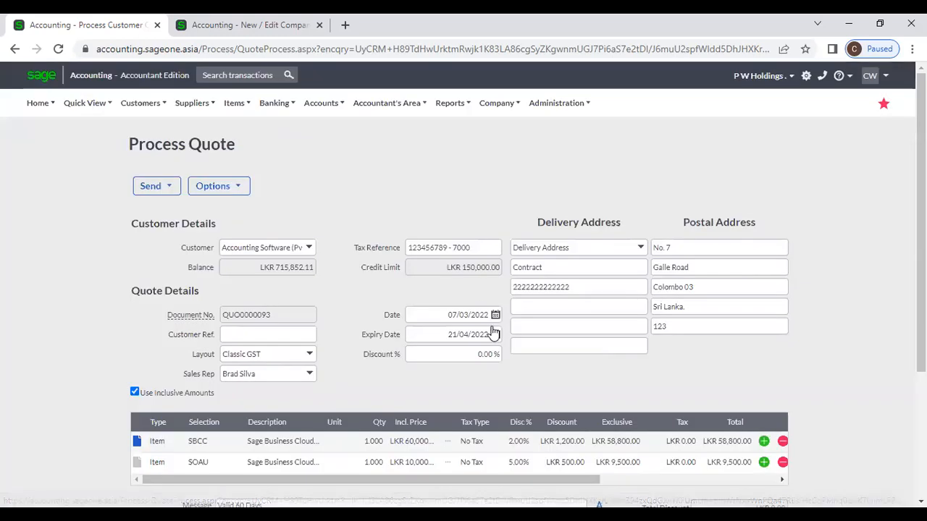
# Add the document note "Follow Up" to the quote with action date 21/03/2022, save it and close the notes
pyautogui.click(228, 189)
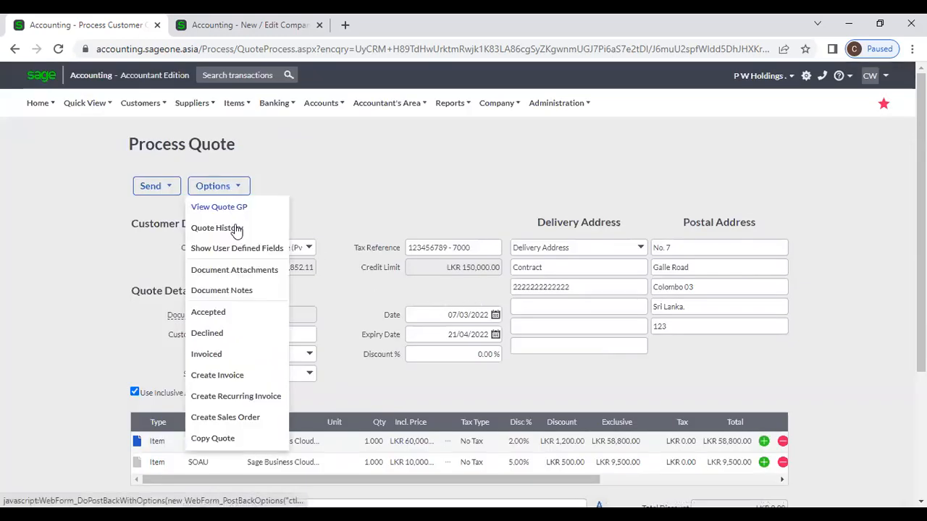
pyautogui.click(247, 294)
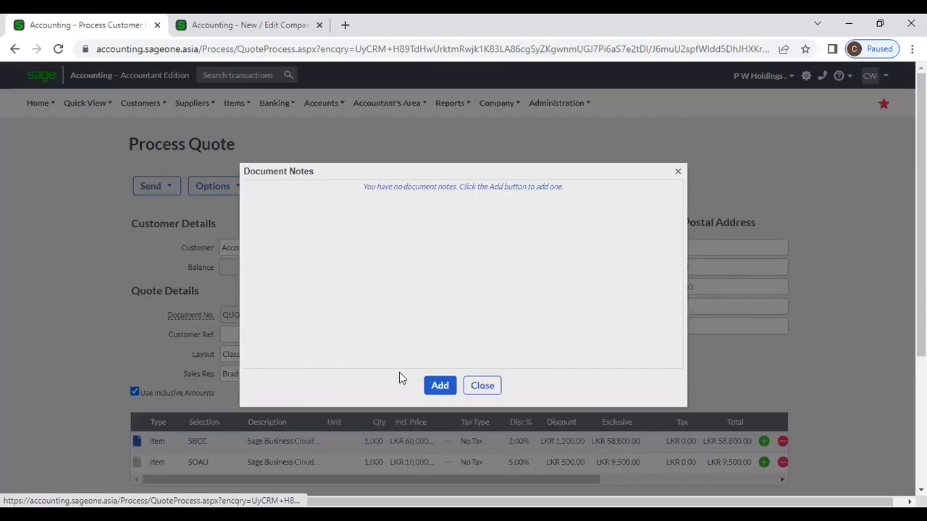
pyautogui.click(438, 385)
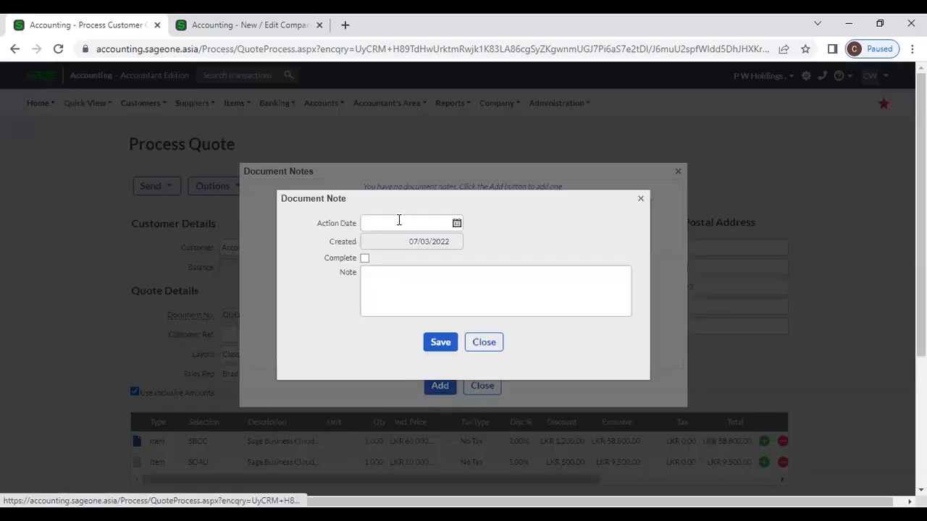
pyautogui.click(457, 225)
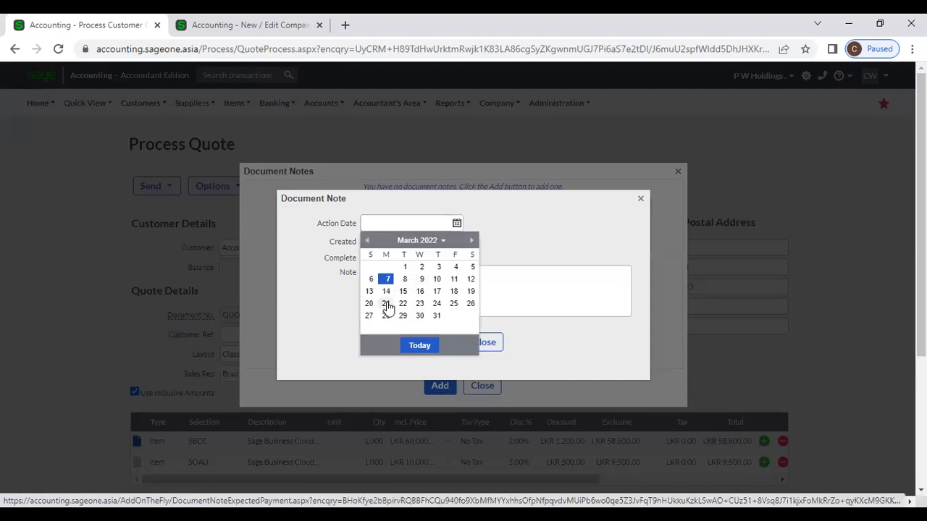
pyautogui.click(386, 304)
pyautogui.click(379, 276)
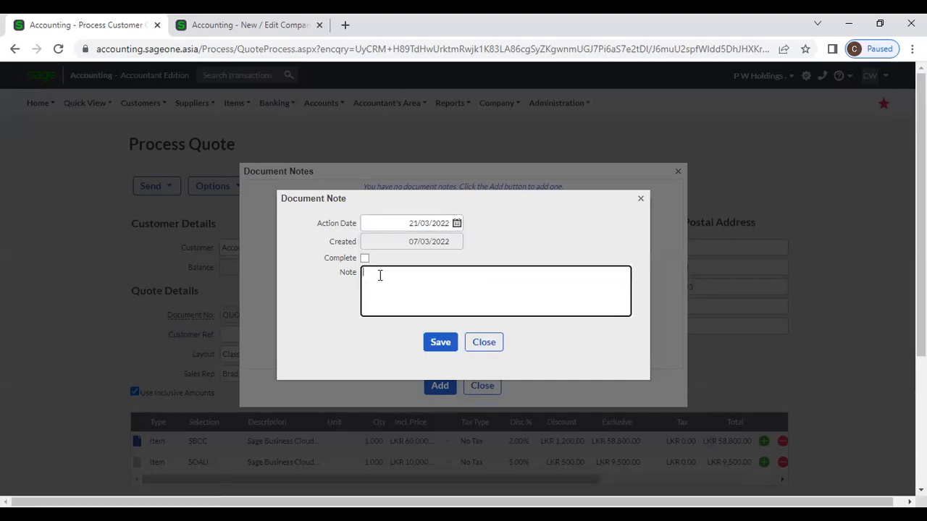
pyautogui.write('Follow Up')
pyautogui.click(434, 344)
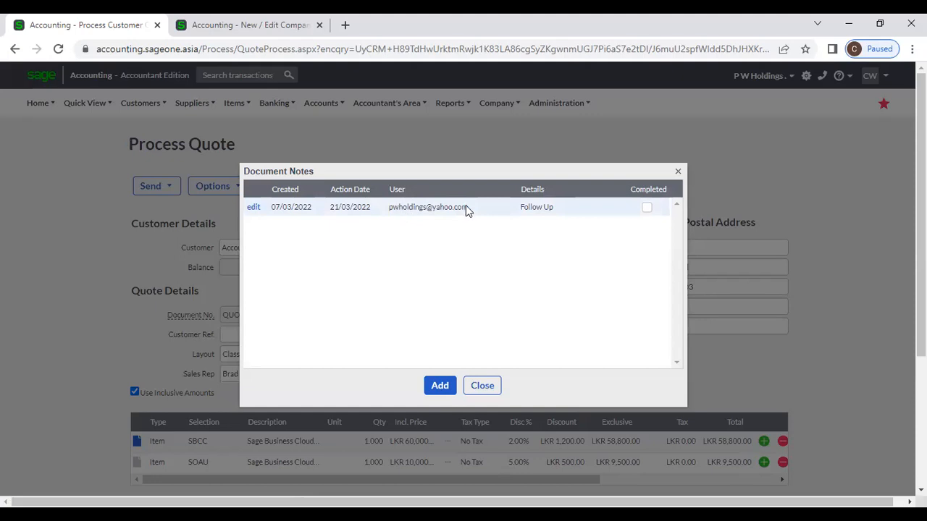
pyautogui.click(491, 387)
# Check the status options available for the quote, leave it and return to the customer quotes list
pyautogui.scroll(-1, 487, 377)
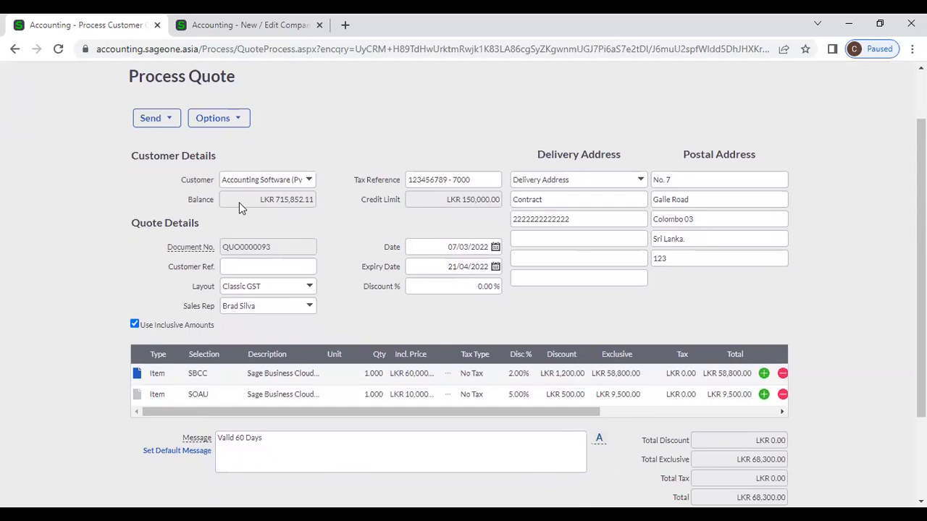
pyautogui.click(202, 118)
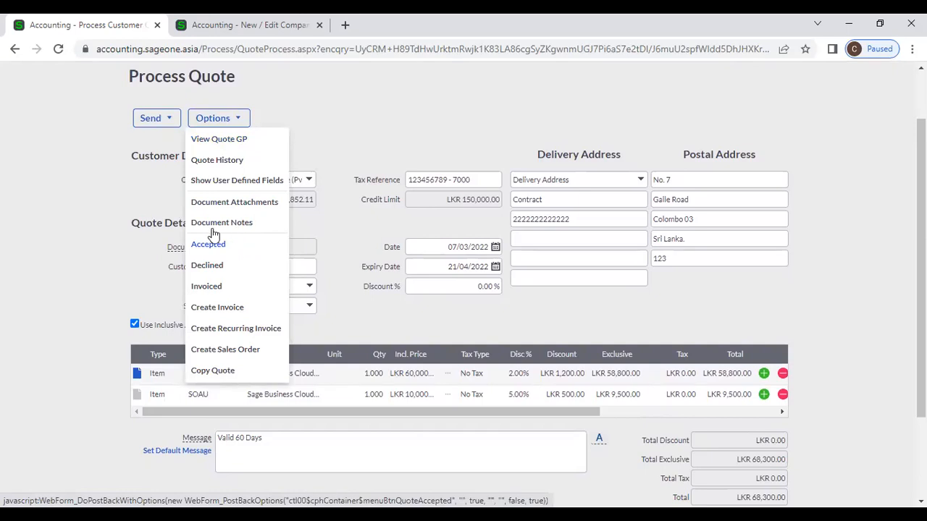
pyautogui.click(12, 53)
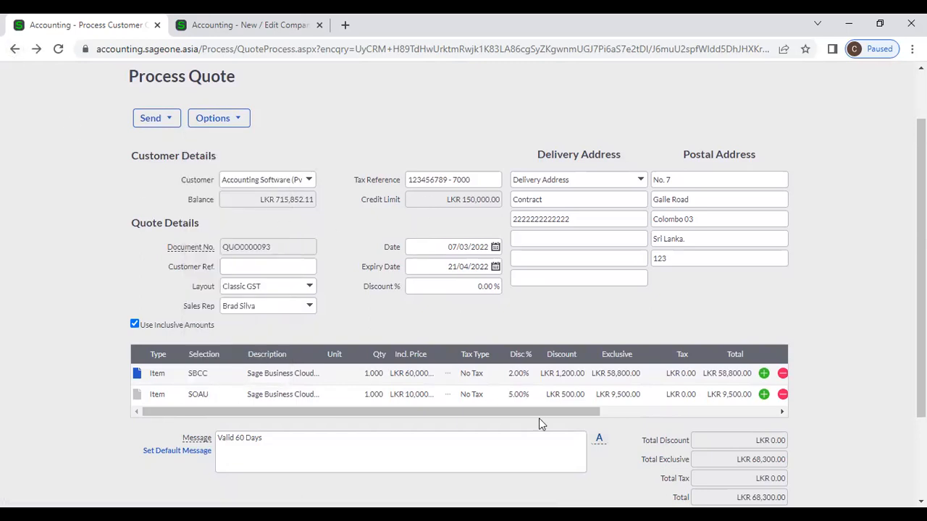
pyautogui.scroll(-2, 828, 369)
pyautogui.click(349, 416)
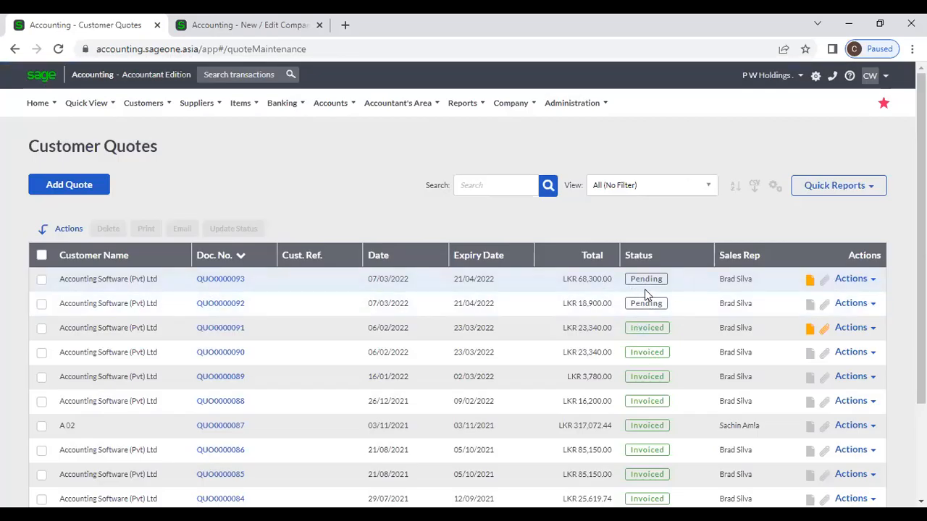
# Reopen the newest pending quote and change its status to Accepted
pyautogui.click(221, 279)
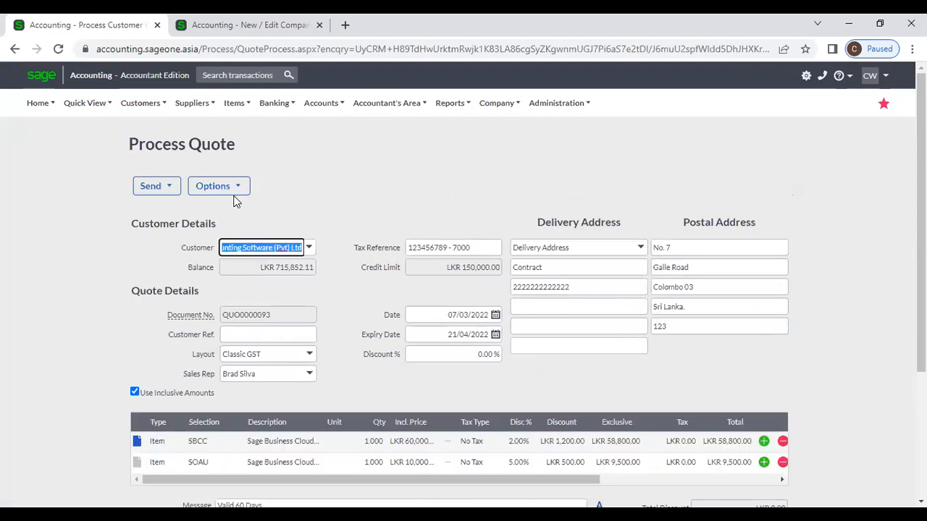
pyautogui.click(233, 193)
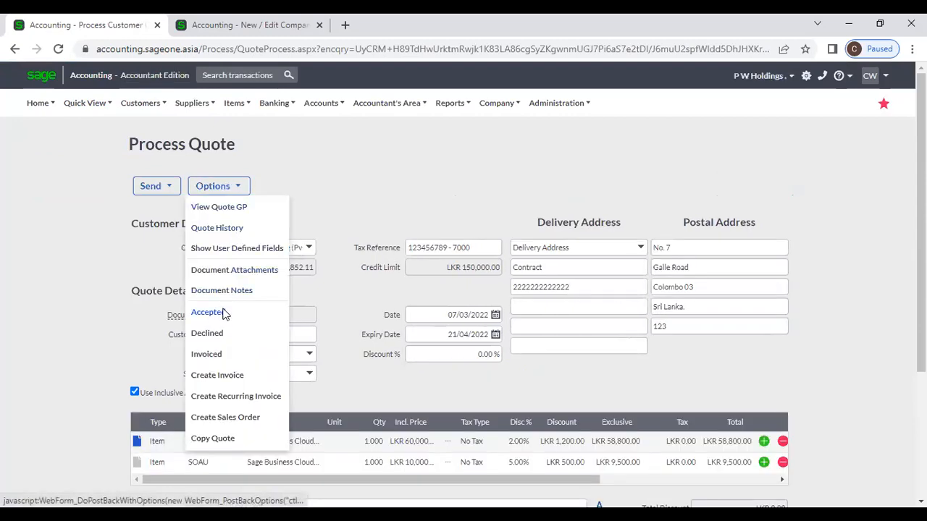
pyautogui.click(223, 313)
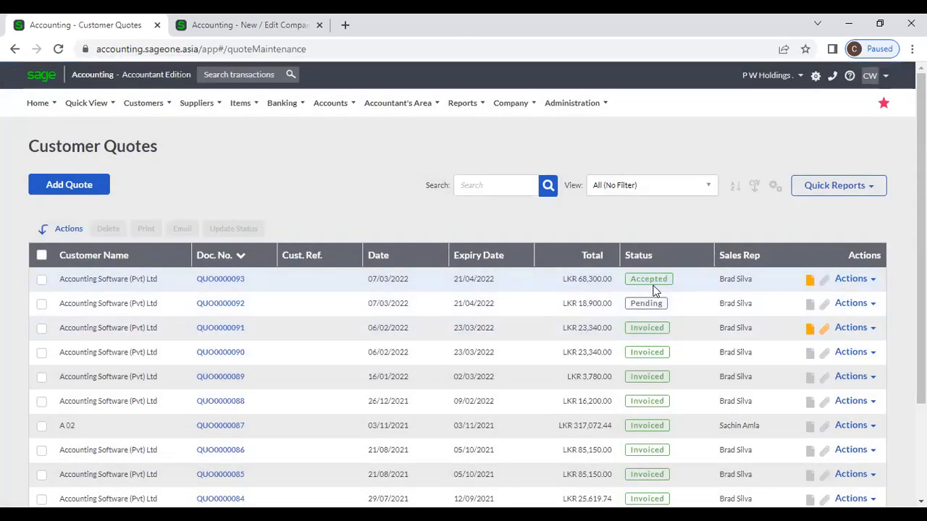
# Open the accepted quote and review its options for changing status, creating invoices or a sales order, and copying the quote
pyautogui.click(208, 283)
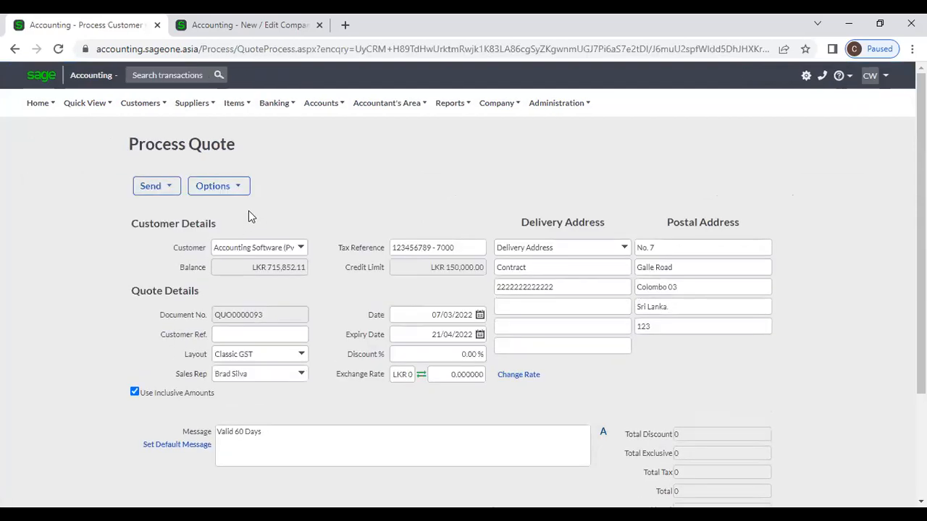
pyautogui.click(237, 187)
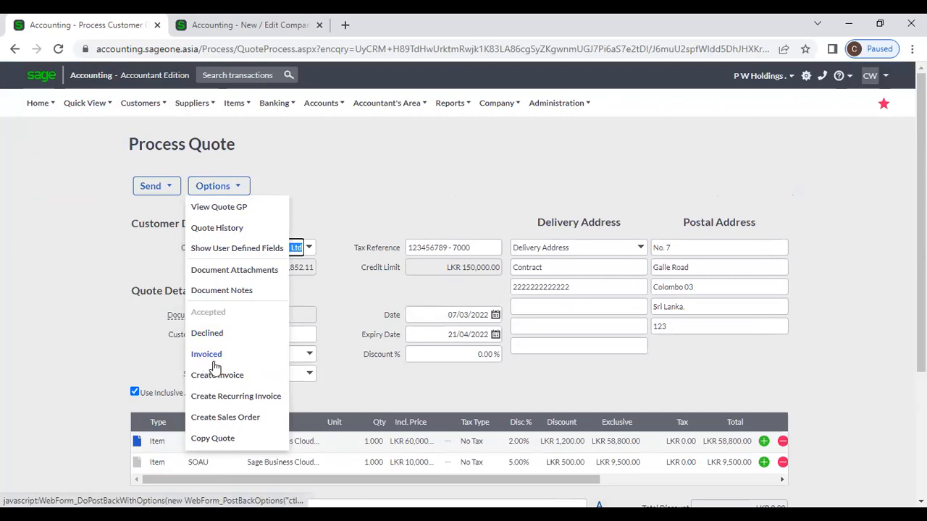
pyautogui.click(344, 222)
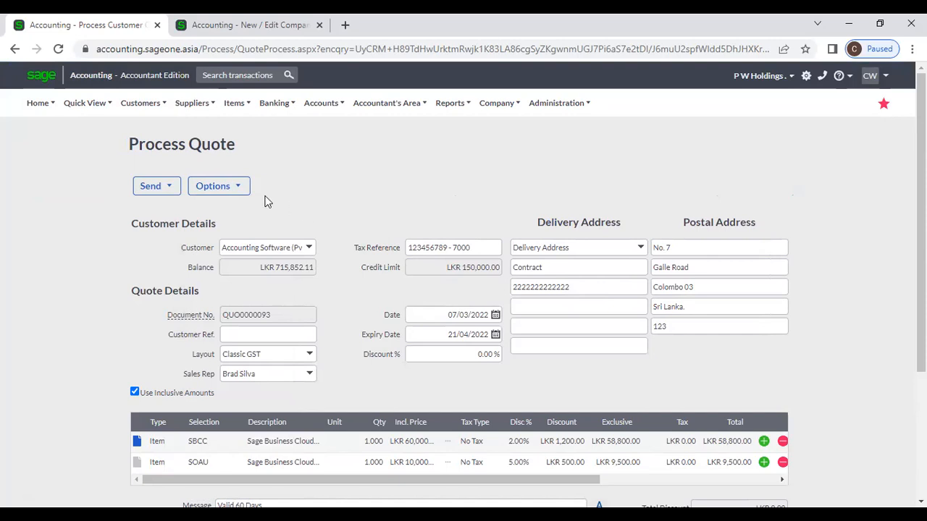
pyautogui.click(235, 190)
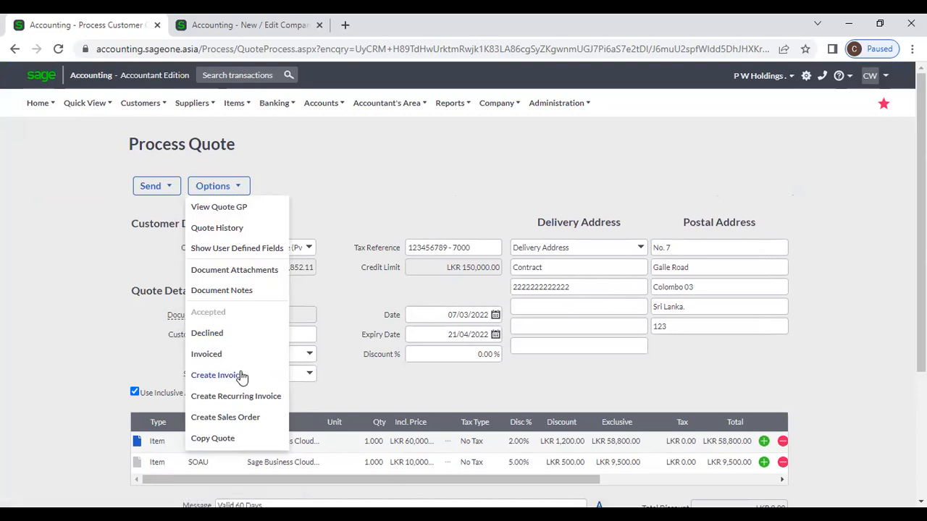
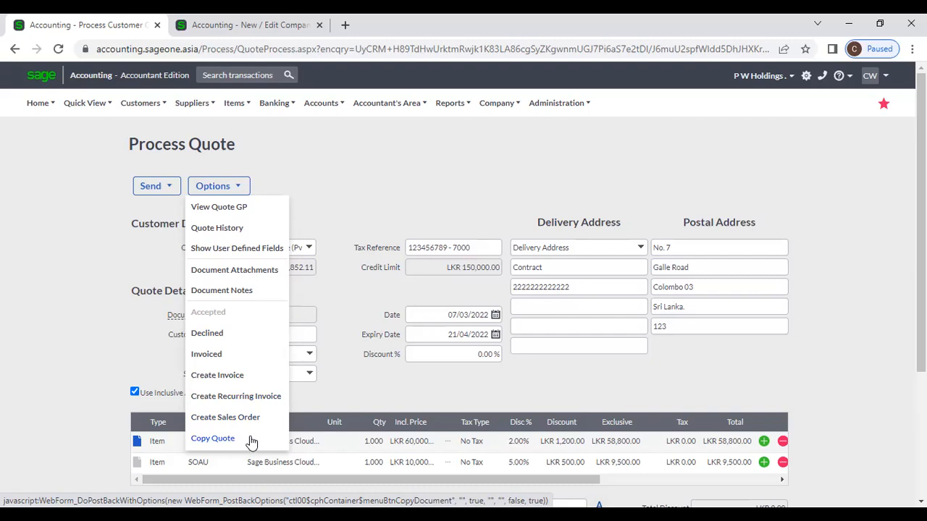
pyautogui.click(346, 212)
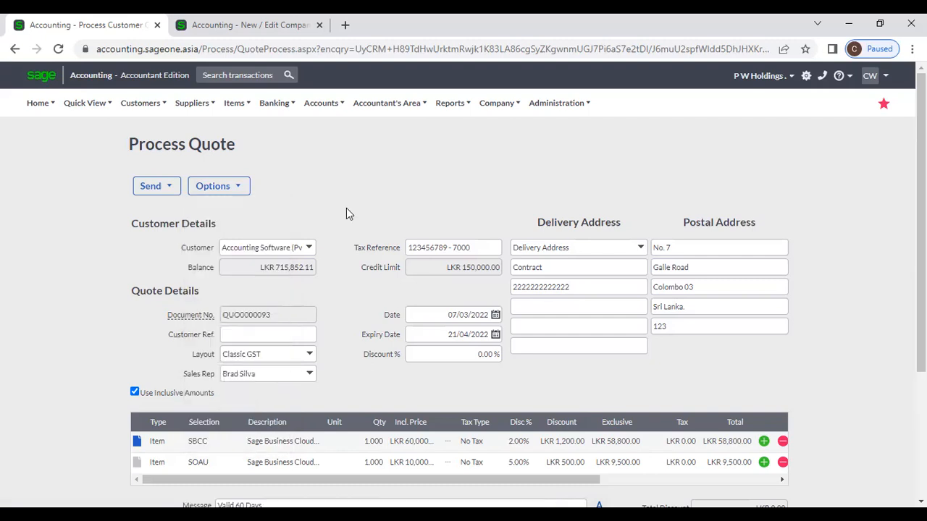
pyautogui.click(219, 187)
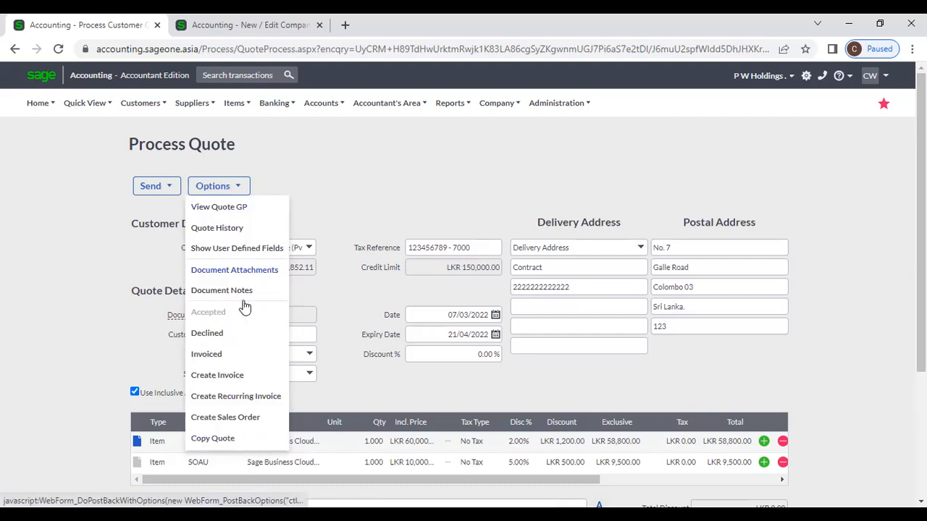
pyautogui.click(323, 207)
pyautogui.click(243, 186)
pyautogui.click(320, 216)
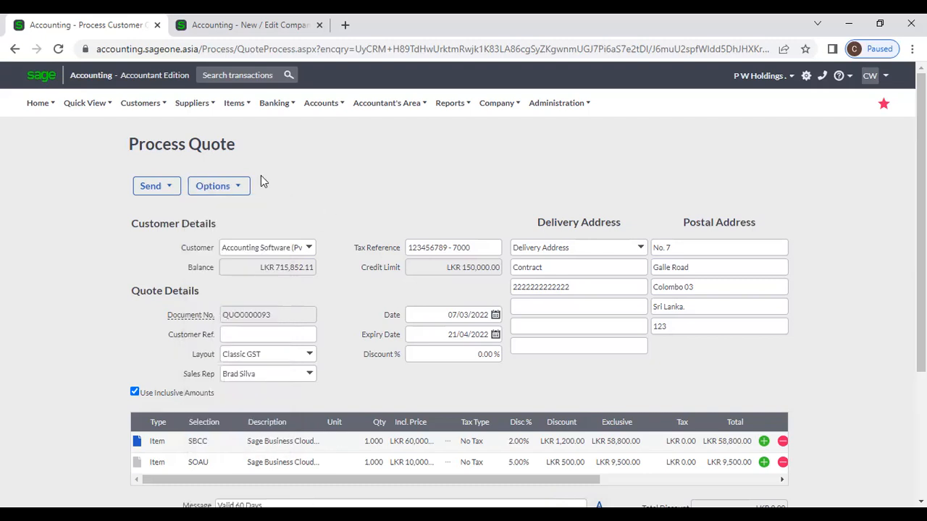
# Return to the customer quotes list and start a new quote for the foreign-currency customer Al Habtoor
pyautogui.click(140, 103)
pyautogui.moveTo(148, 168)
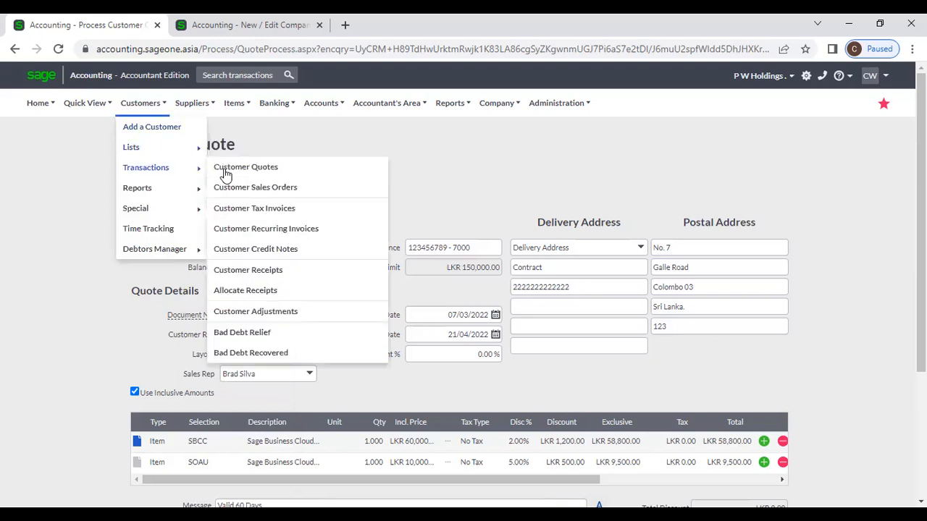
pyautogui.click(233, 171)
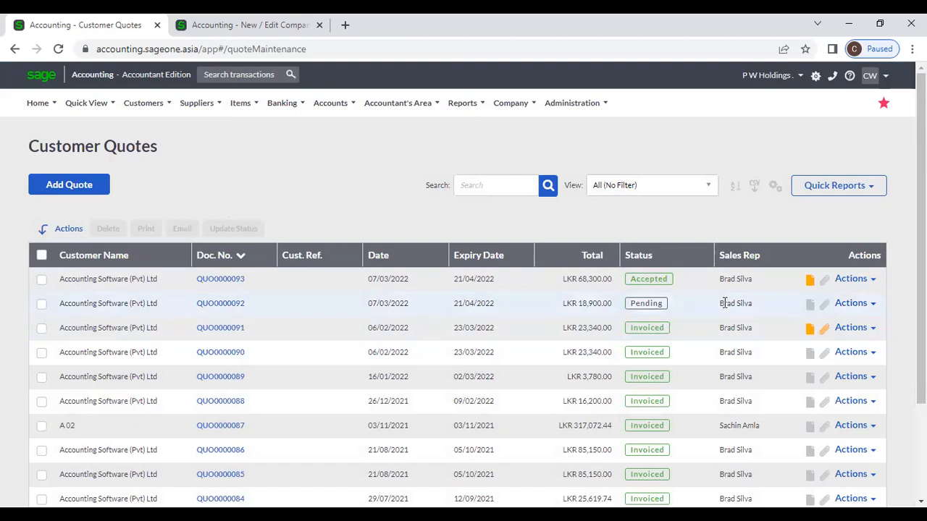
pyautogui.click(105, 186)
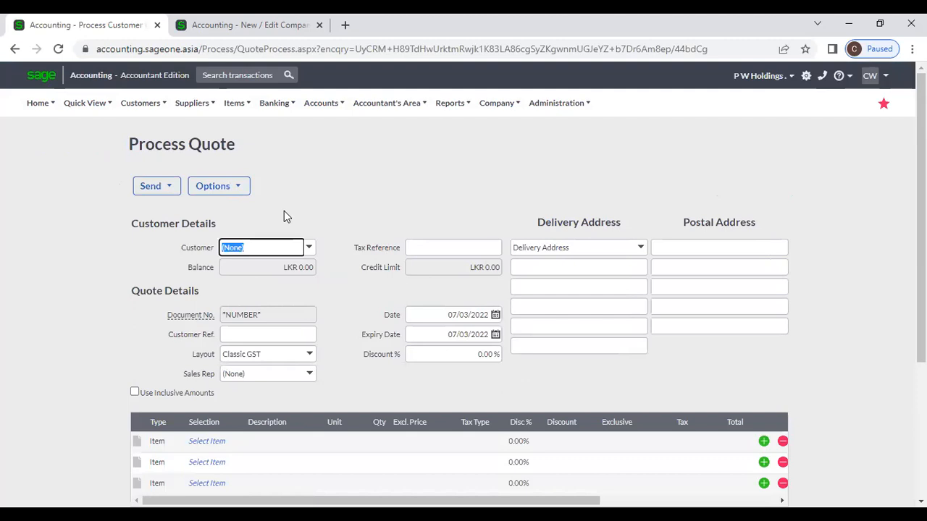
pyautogui.click(310, 252)
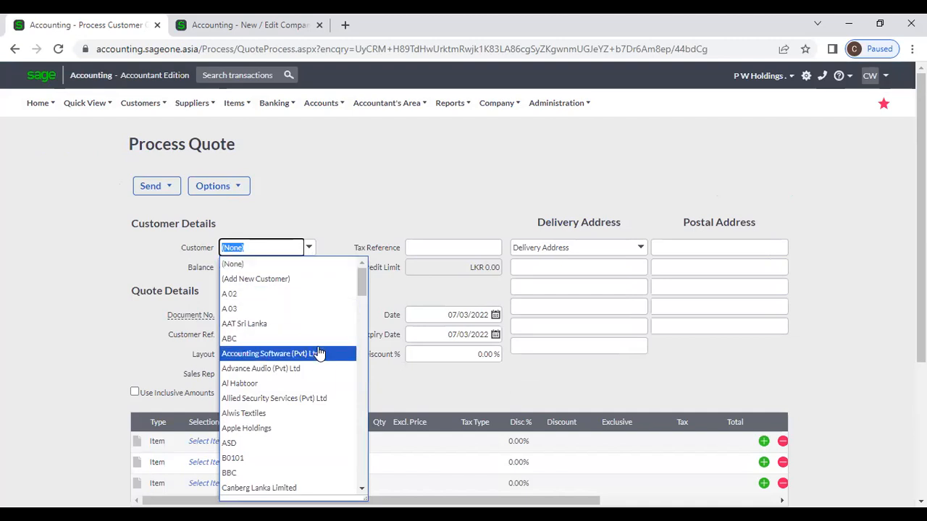
pyautogui.click(282, 384)
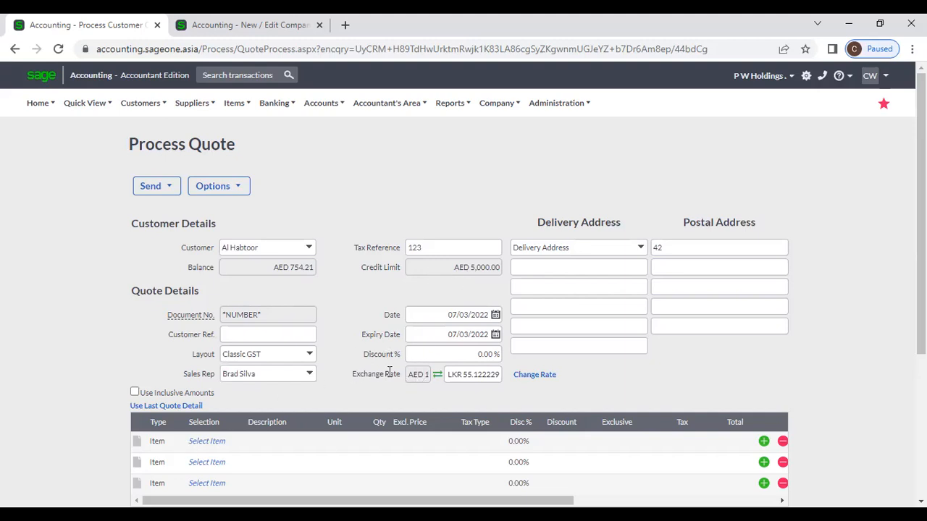
pyautogui.moveTo(387, 368); pyautogui.dragTo(386, 386)
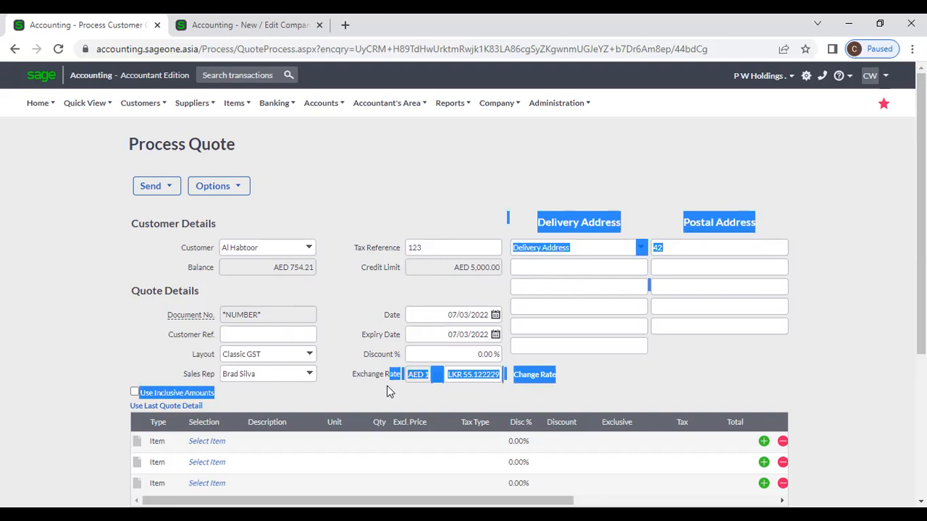
pyautogui.click(430, 393)
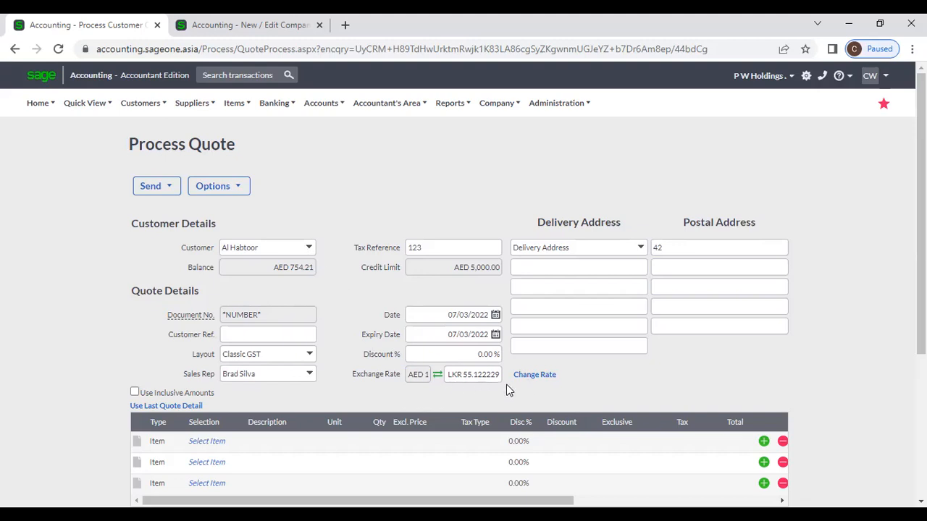
# Add item 02-SSC-2539, the SONICWAVE 231C wireless access point, to the first line of the quote
pyautogui.click(208, 441)
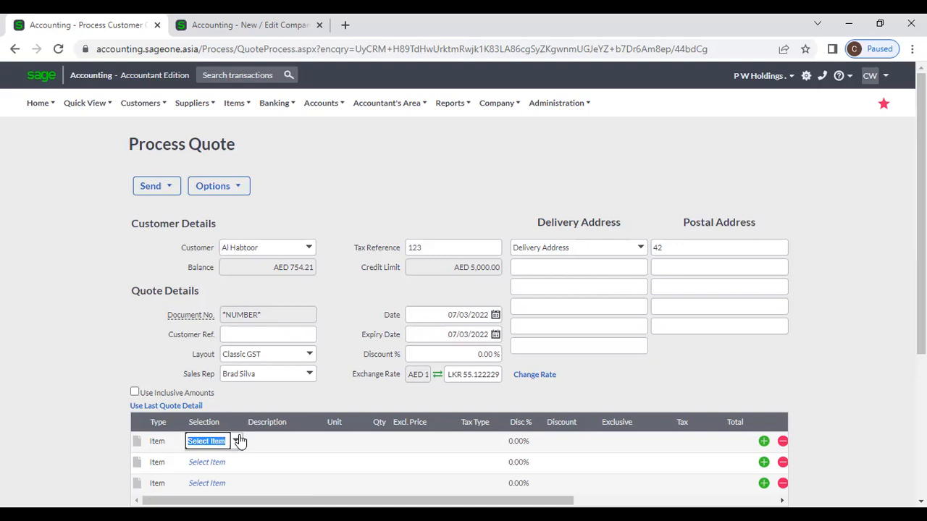
pyautogui.click(365, 155)
pyautogui.click(235, 441)
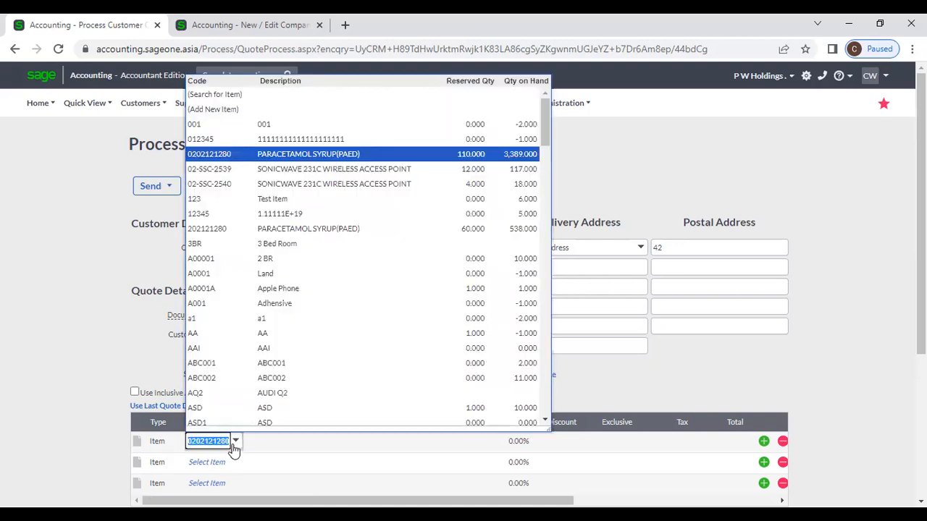
pyautogui.click(319, 171)
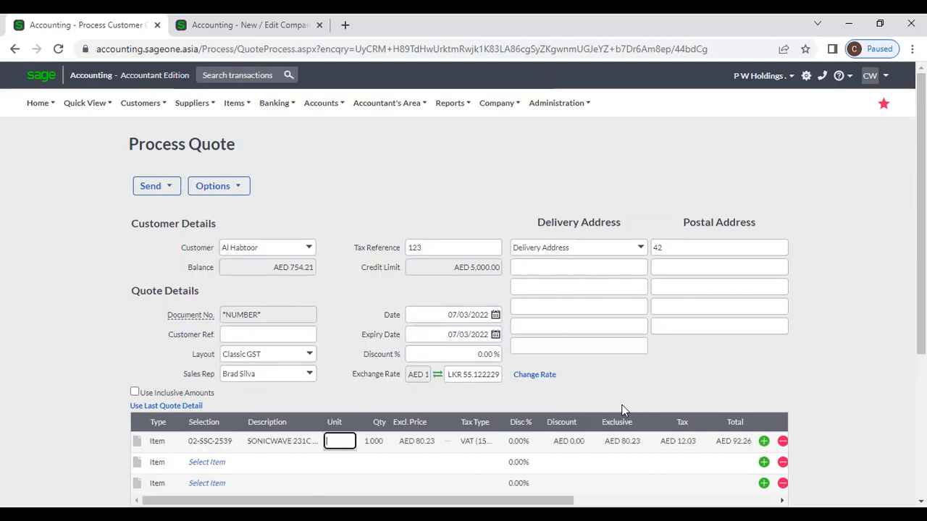
pyautogui.click(399, 439)
pyautogui.click(689, 359)
# Review the line's home-currency amount and the quote totals, and save the Al Habtoor quote
pyautogui.scroll(-2, 745, 377)
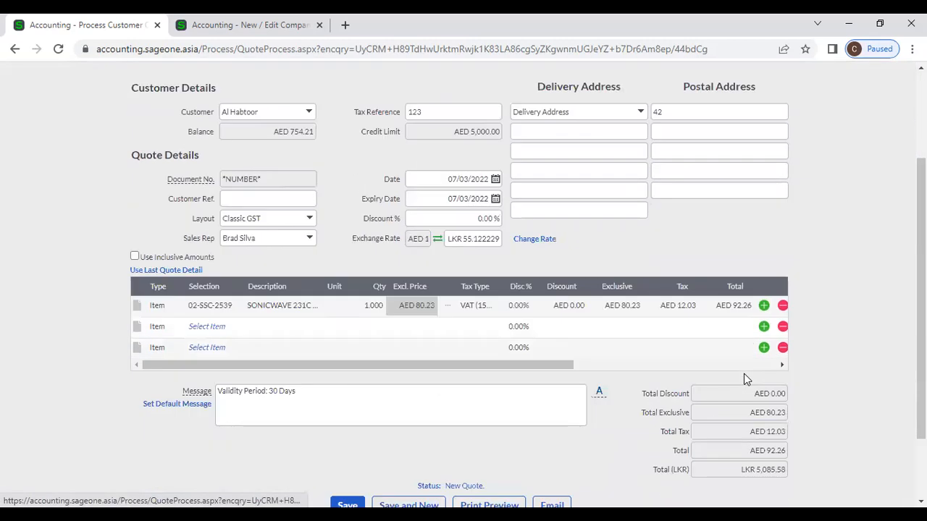
pyautogui.moveTo(544, 362); pyautogui.dragTo(624, 364)
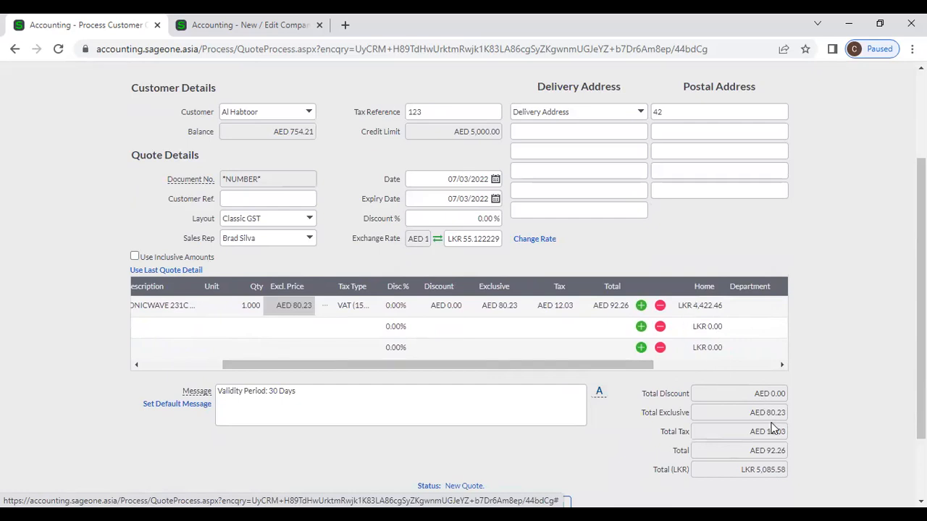
pyautogui.scroll(-2, 771, 430)
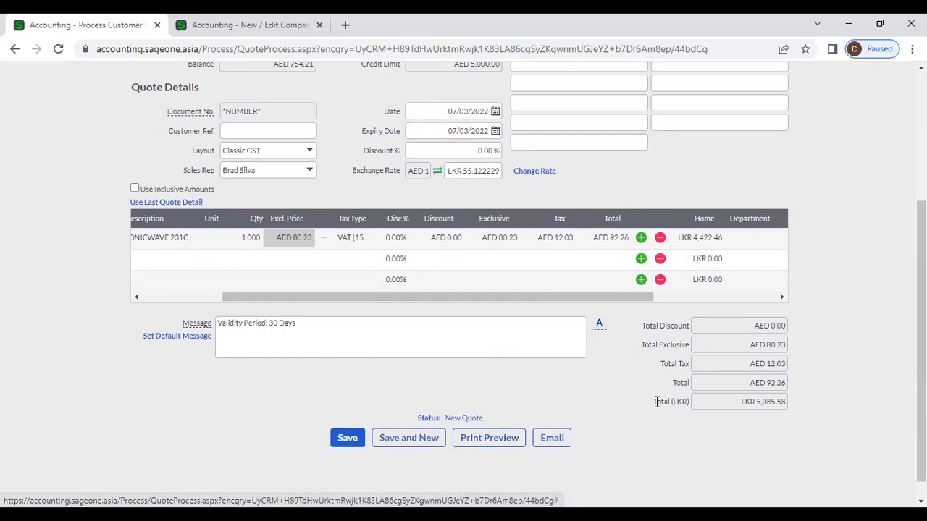
pyautogui.scroll(-1, 655, 402)
pyautogui.scroll(6, 655, 402)
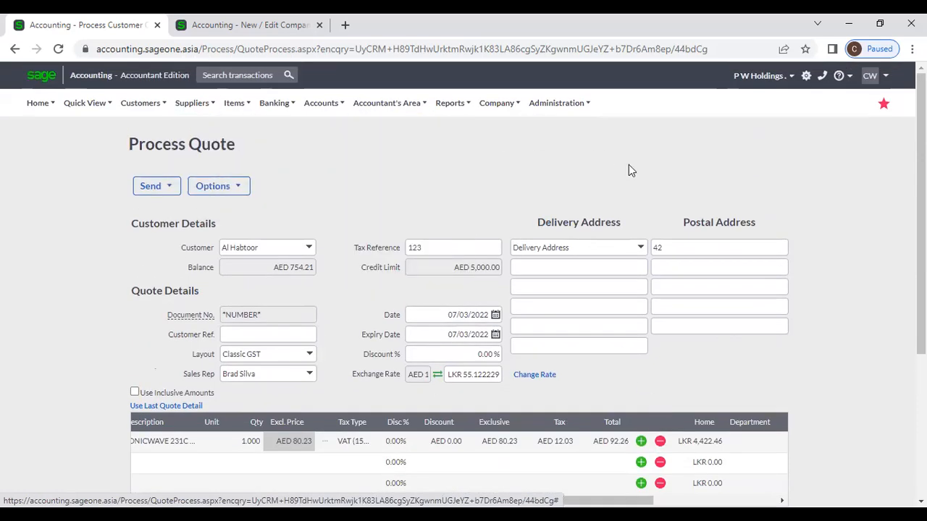
pyautogui.scroll(-3, 575, 280)
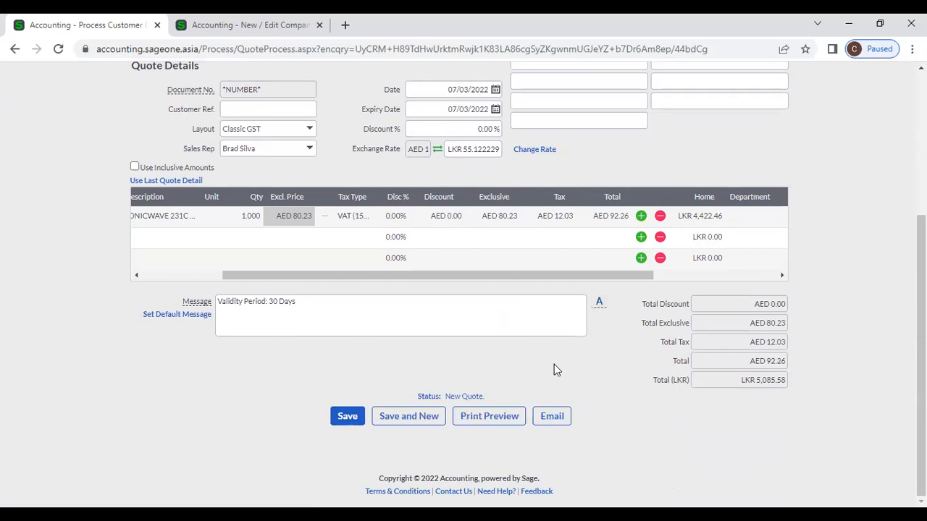
pyautogui.scroll(3, 538, 357)
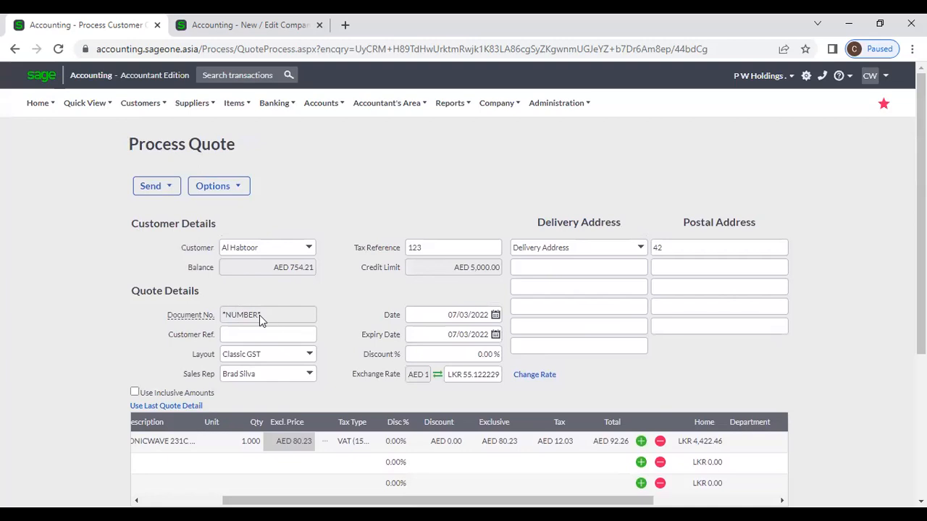
pyautogui.scroll(-3, 187, 293)
pyautogui.click(349, 416)
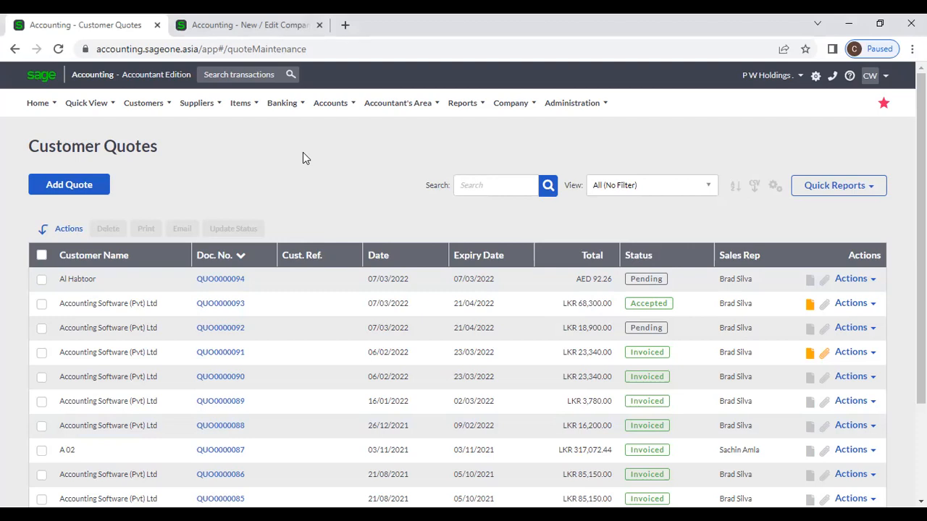
# Look over the quotes list and check the actions available for the Al Habtoor quote
pyautogui.scroll(-1, 303, 154)
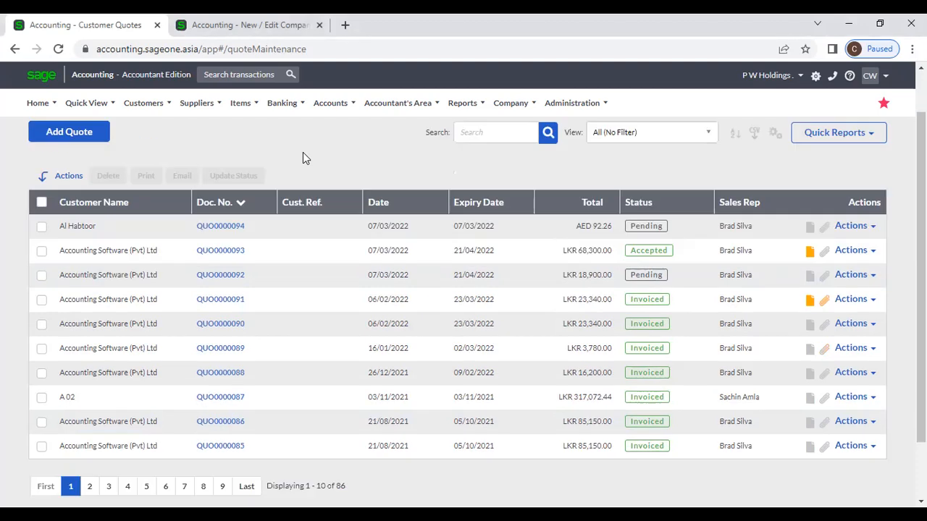
pyautogui.scroll(1, 304, 158)
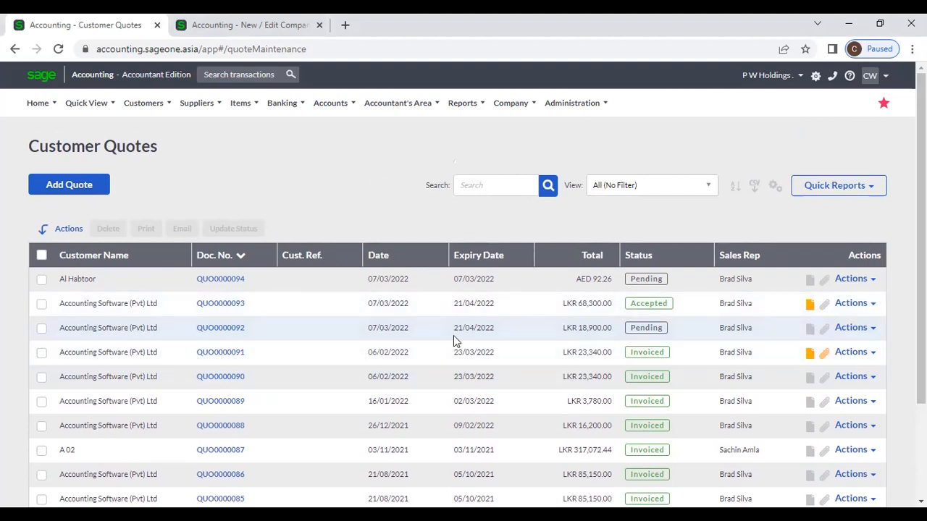
pyautogui.click(874, 282)
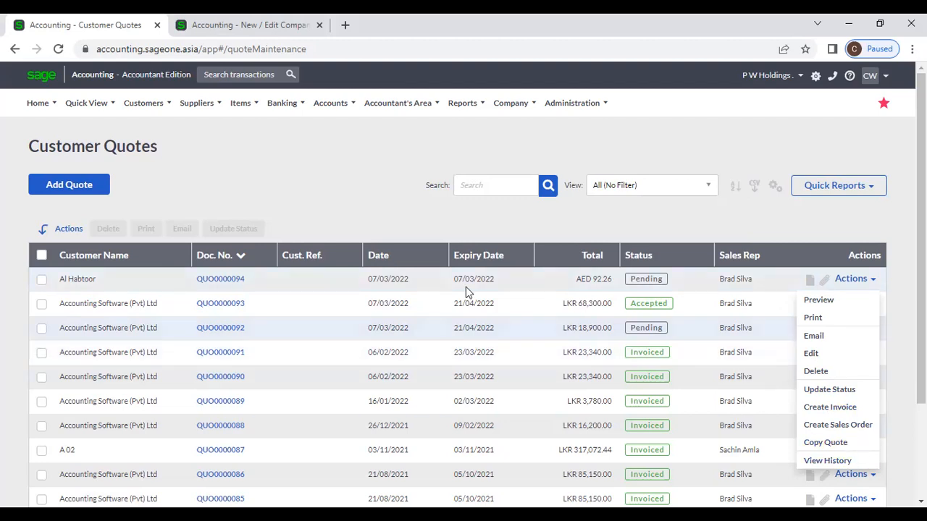
pyautogui.click(325, 183)
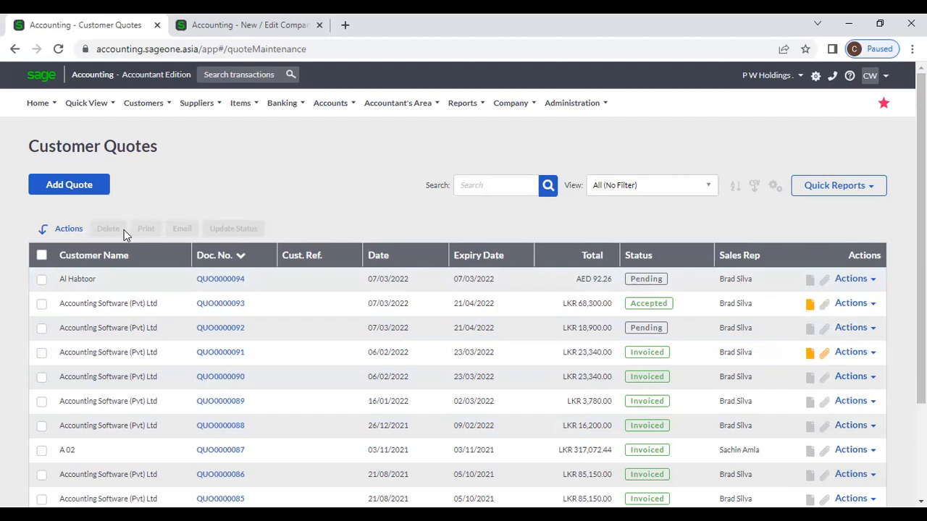
# Select the two newest quotes in the list and update their status to Declined together
pyautogui.click(41, 282)
pyautogui.click(41, 306)
pyautogui.click(42, 281)
pyautogui.click(42, 303)
pyautogui.click(41, 279)
pyautogui.click(41, 303)
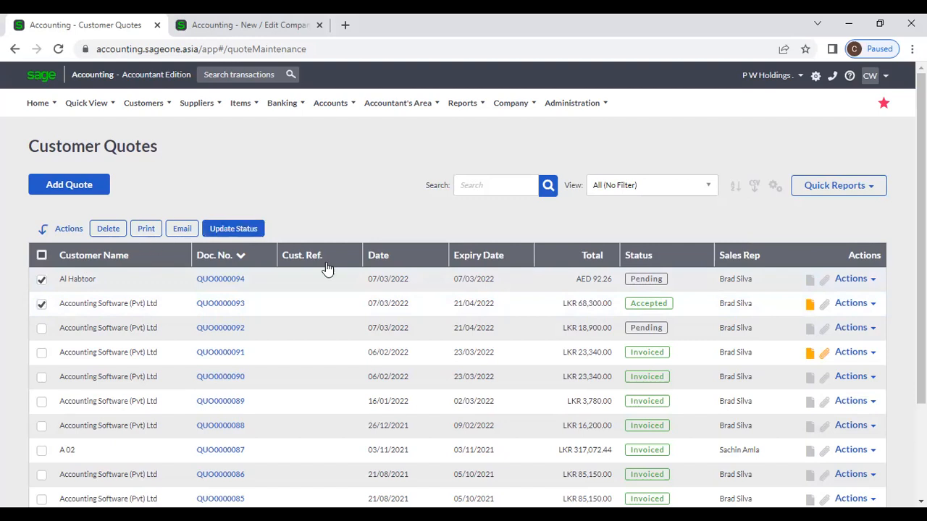
pyautogui.click(253, 231)
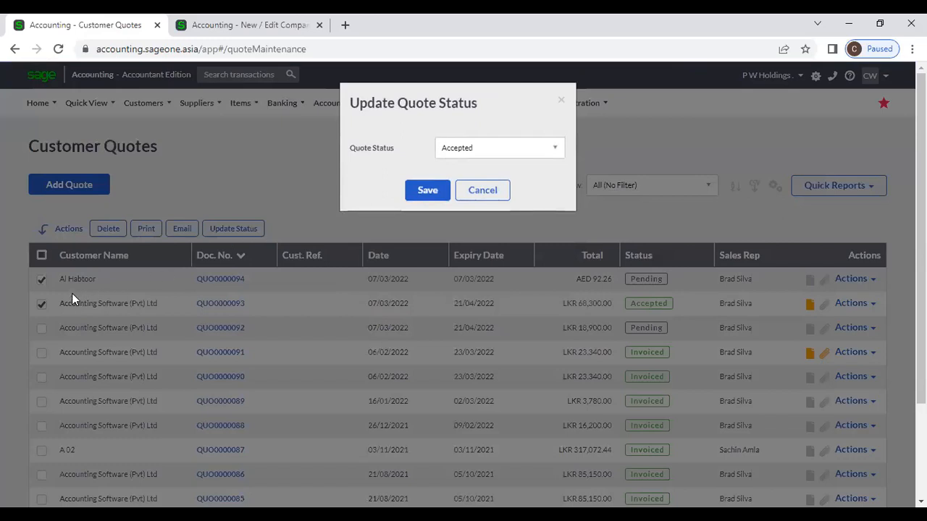
pyautogui.click(552, 149)
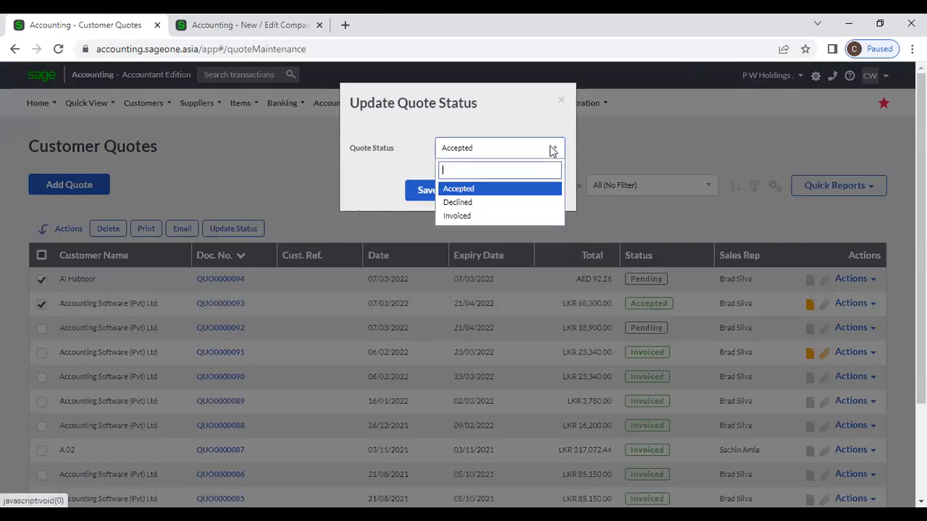
pyautogui.click(496, 203)
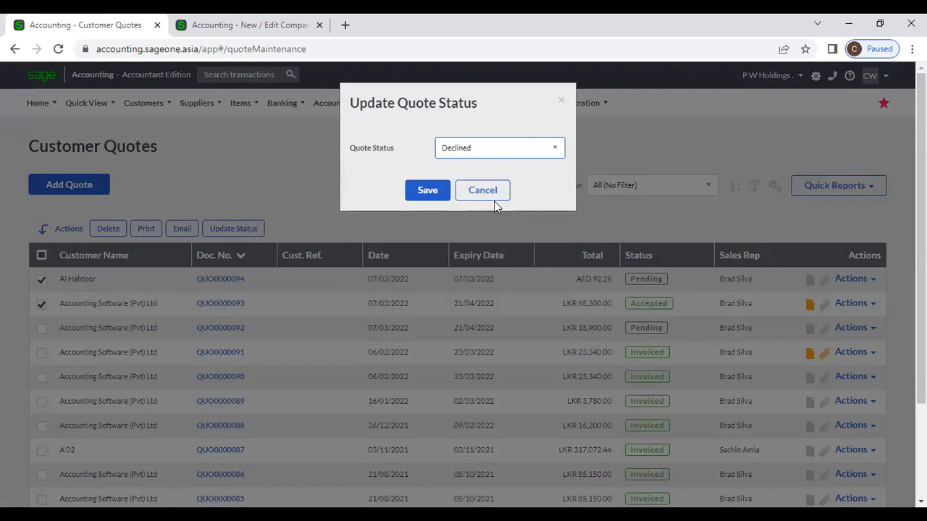
pyautogui.click(442, 190)
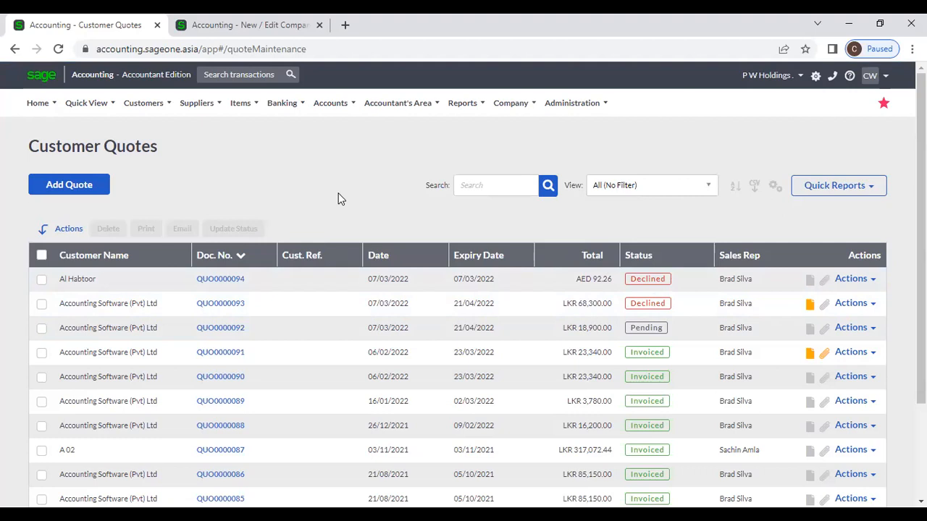
# Open the list of customer sales orders
pyautogui.click(151, 107)
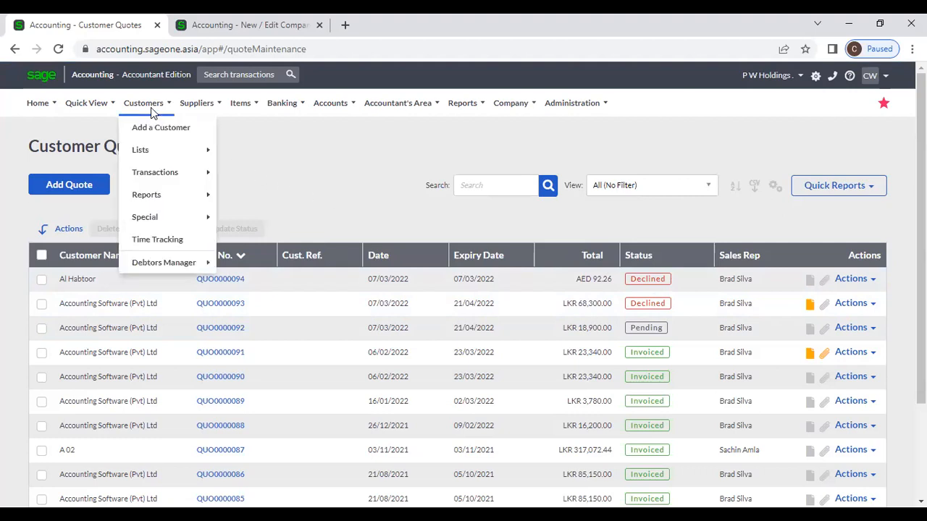
pyautogui.moveTo(153, 151)
pyautogui.moveTo(156, 173)
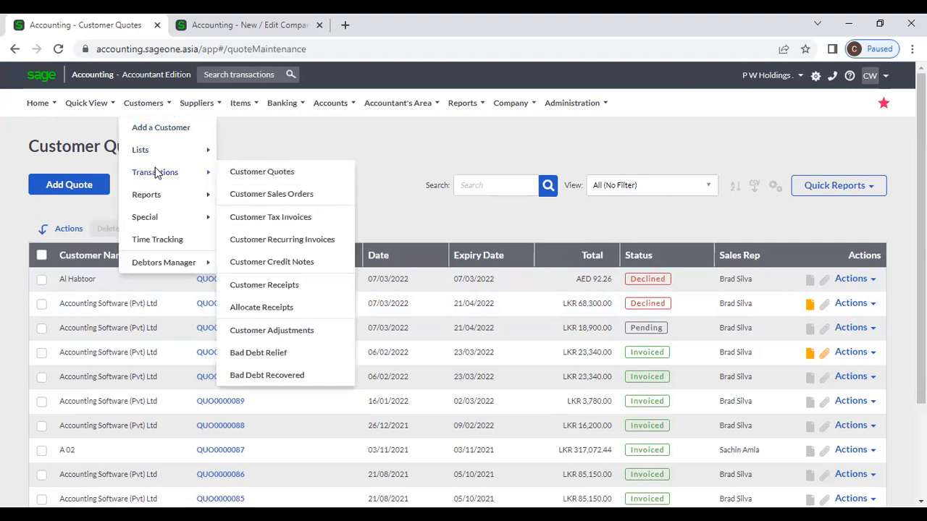
pyautogui.click(280, 199)
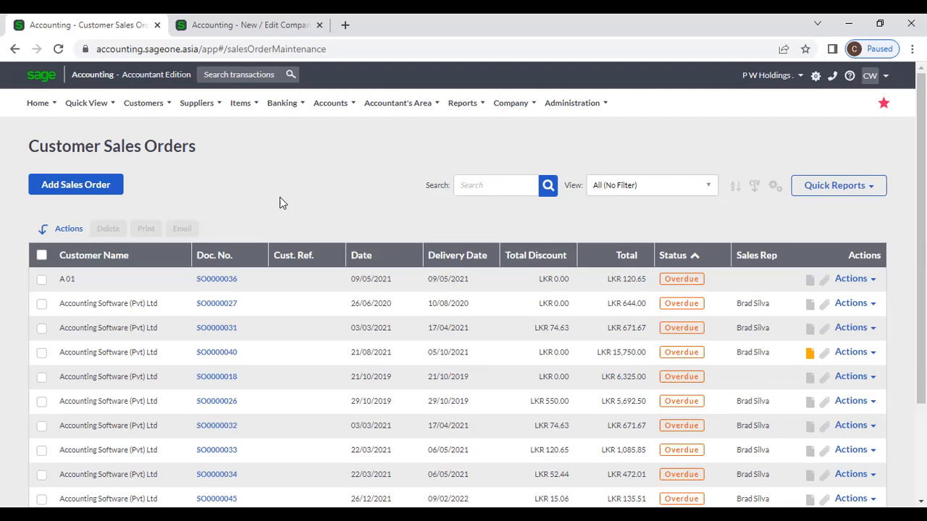
# Check the sales order quantity reservation option in the company's Item Settings, and return to the sales orders list
pyautogui.click(248, 29)
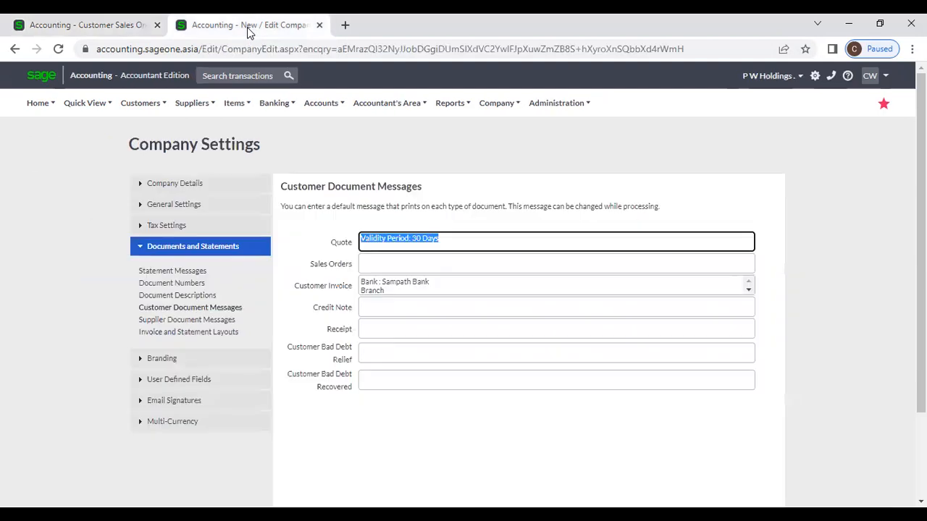
pyautogui.click(194, 206)
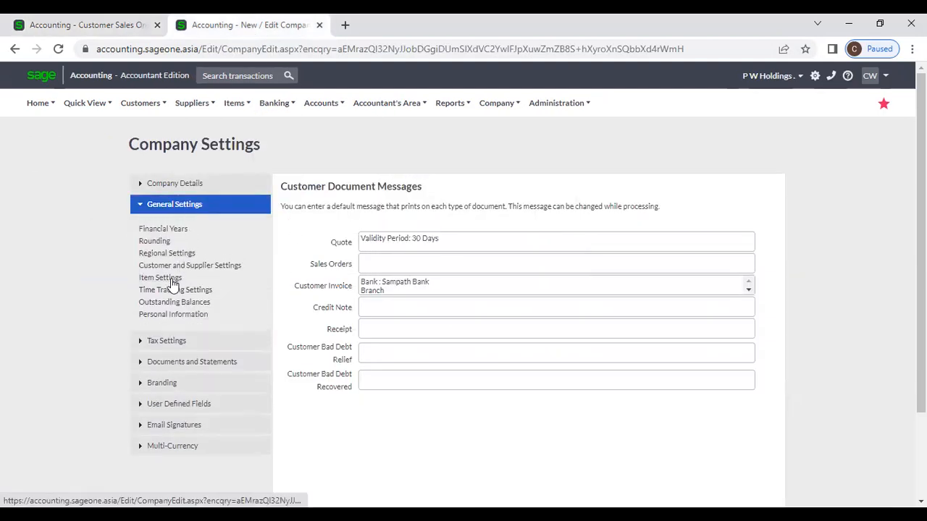
pyautogui.click(171, 279)
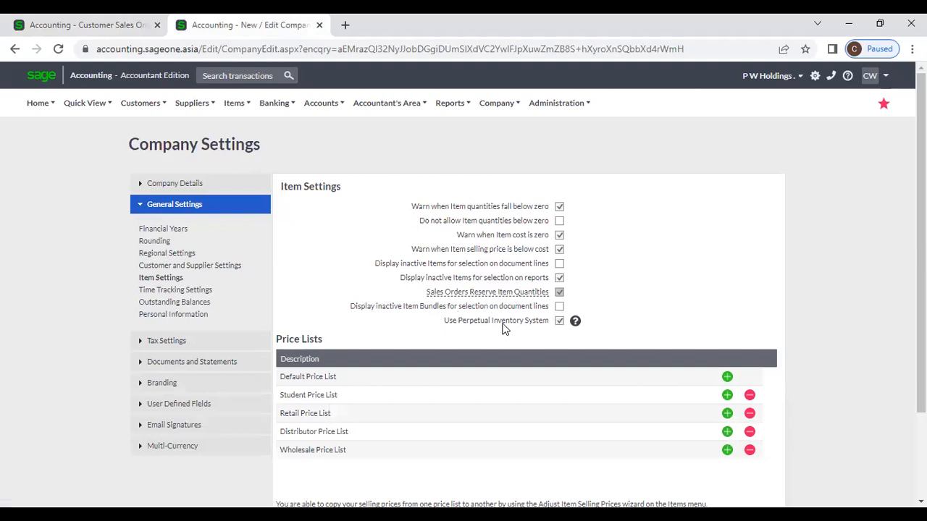
pyautogui.moveTo(495, 293)
pyautogui.click(91, 26)
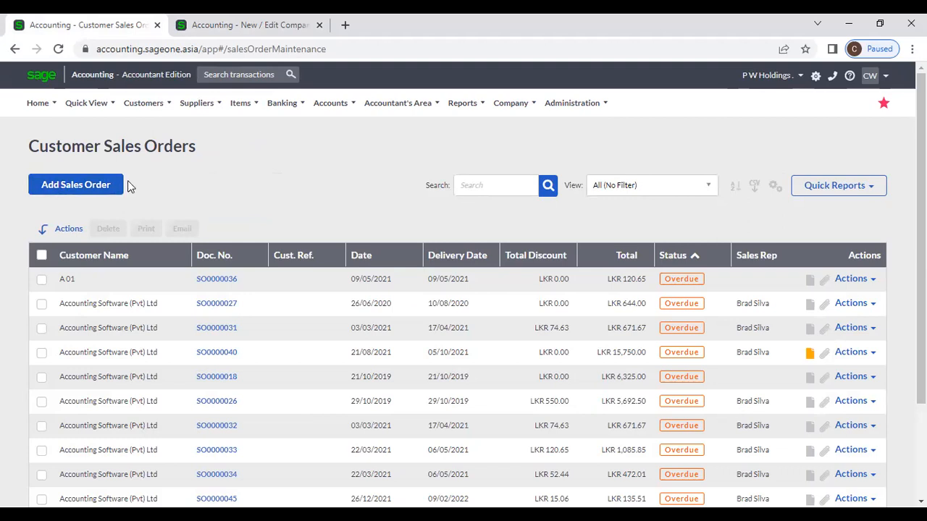
# Start a new sales order for Accounting Software (Pvt) Ltd, leaving the customer reference empty
pyautogui.click(141, 108)
pyautogui.moveTo(151, 172)
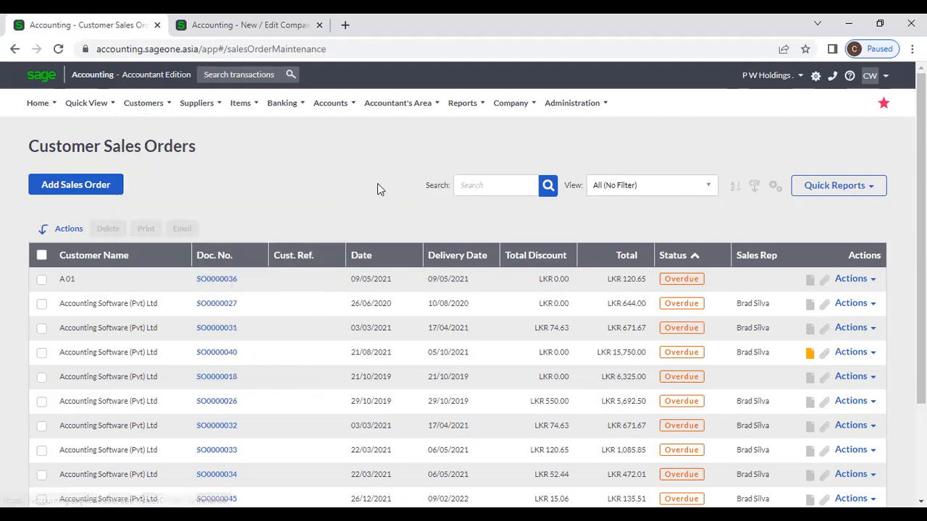
pyautogui.click(92, 190)
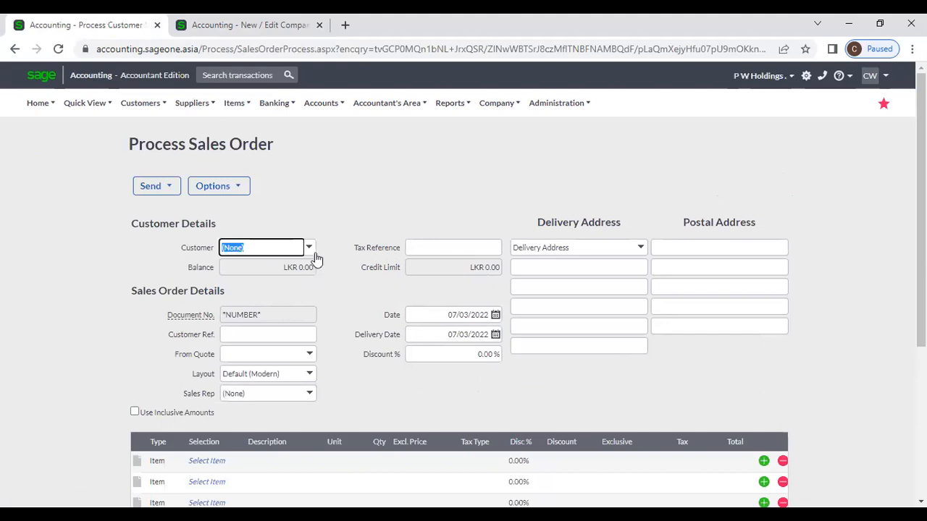
pyautogui.click(310, 249)
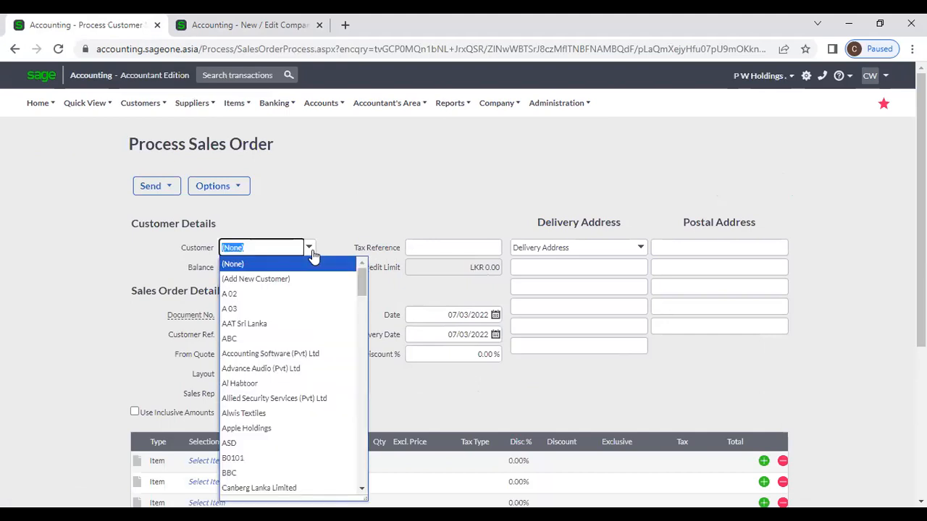
pyautogui.click(319, 354)
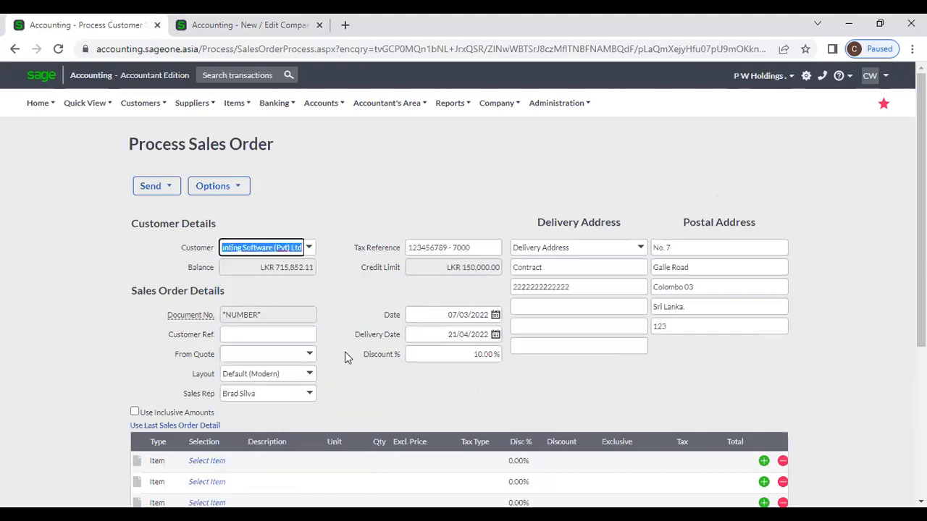
pyautogui.scroll(-1, 344, 356)
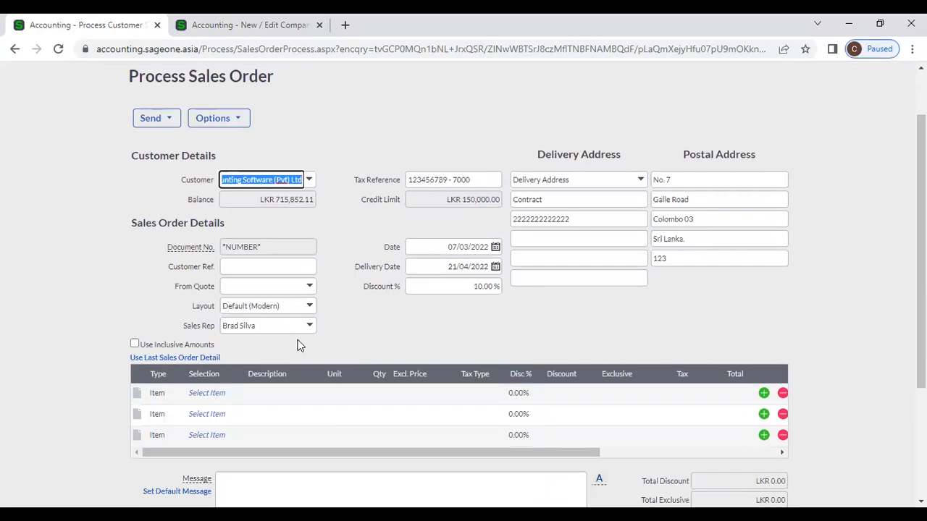
pyautogui.click(227, 265)
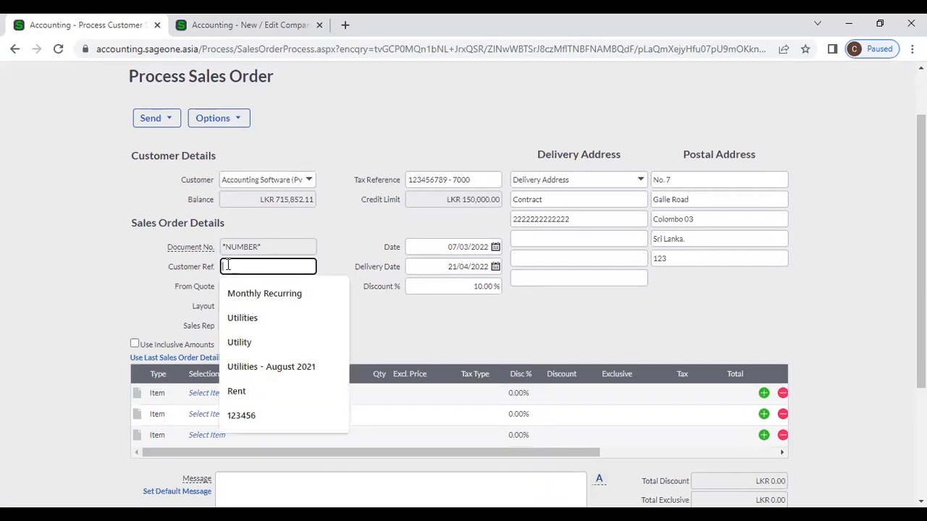
pyautogui.click(347, 245)
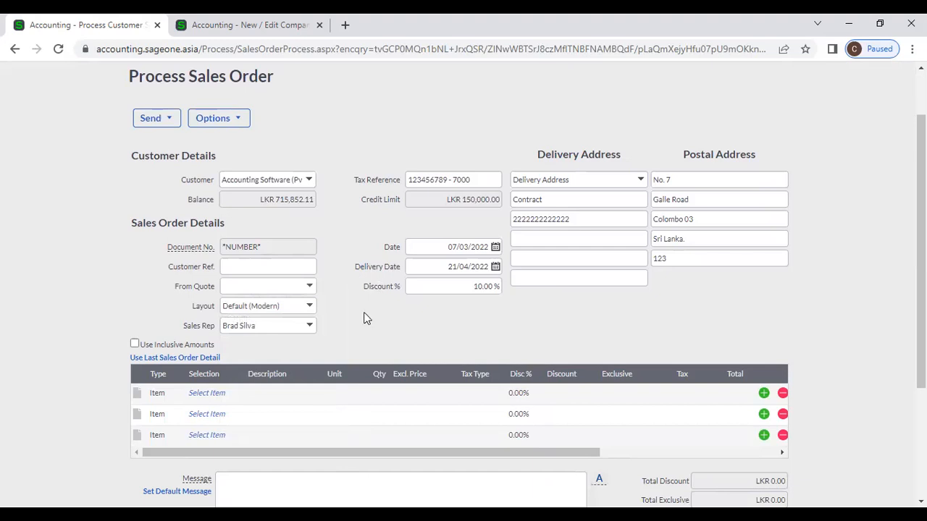
# Examine the reserved and on-hand quantities in the first line's item list, and recheck the reservation option in the item settings
pyautogui.click(217, 395)
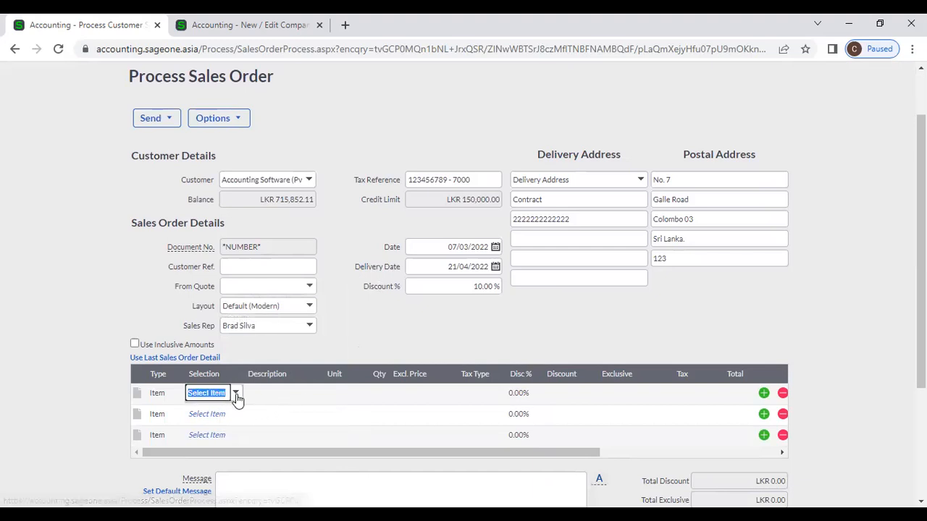
pyautogui.click(237, 397)
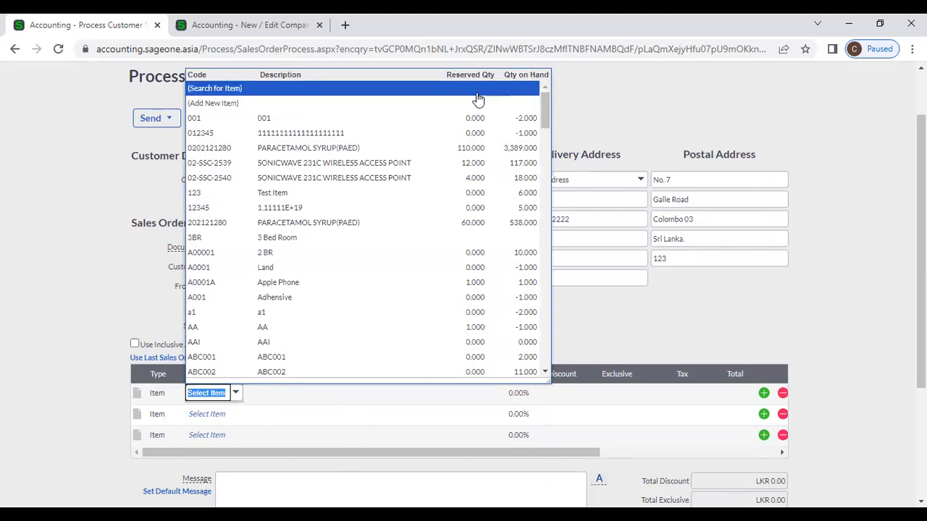
pyautogui.click(202, 25)
pyautogui.moveTo(491, 290)
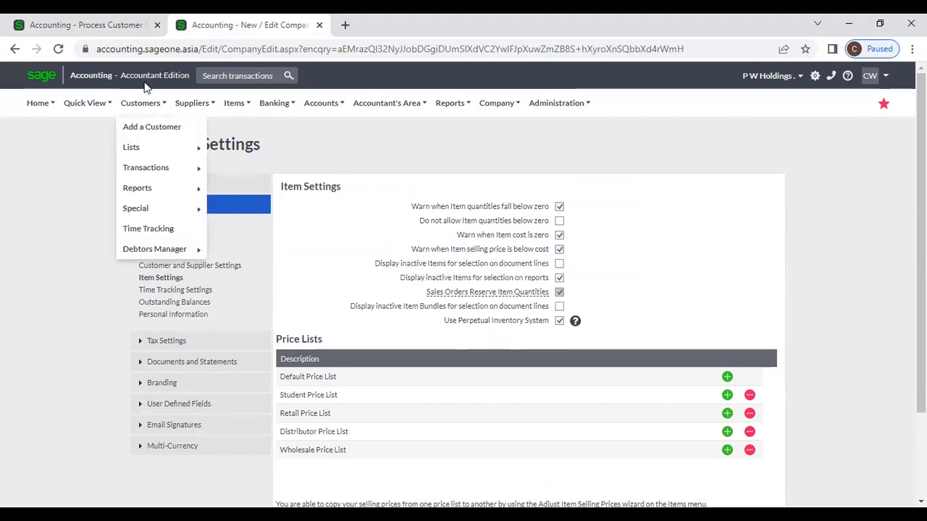
pyautogui.click(85, 25)
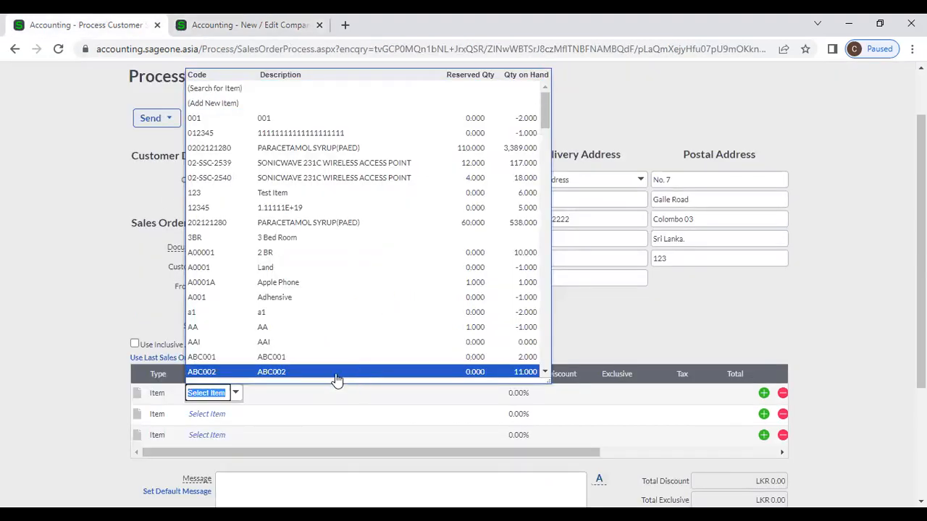
# Add item 02-SSC-2540, the SONICWAVE 231C wireless access point, with quantity 2 and look over the order totals
pyautogui.click(340, 186)
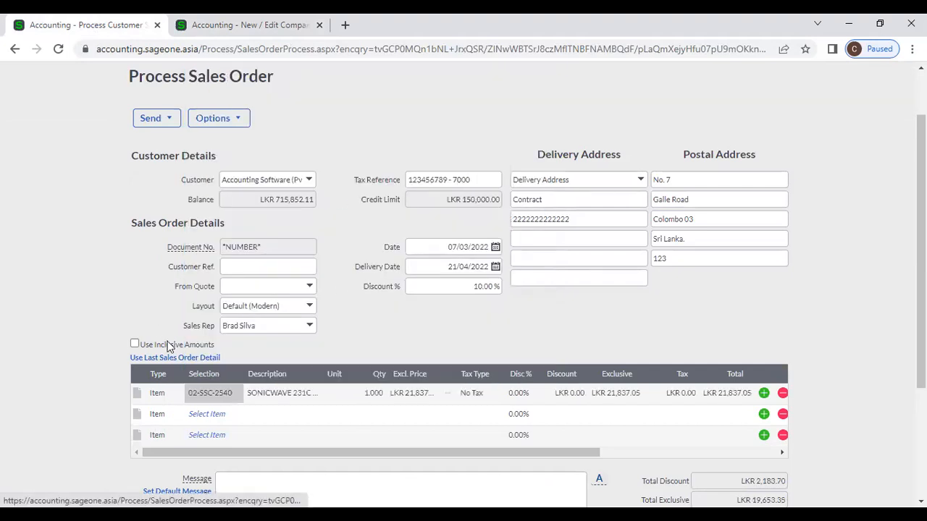
pyautogui.click(368, 395)
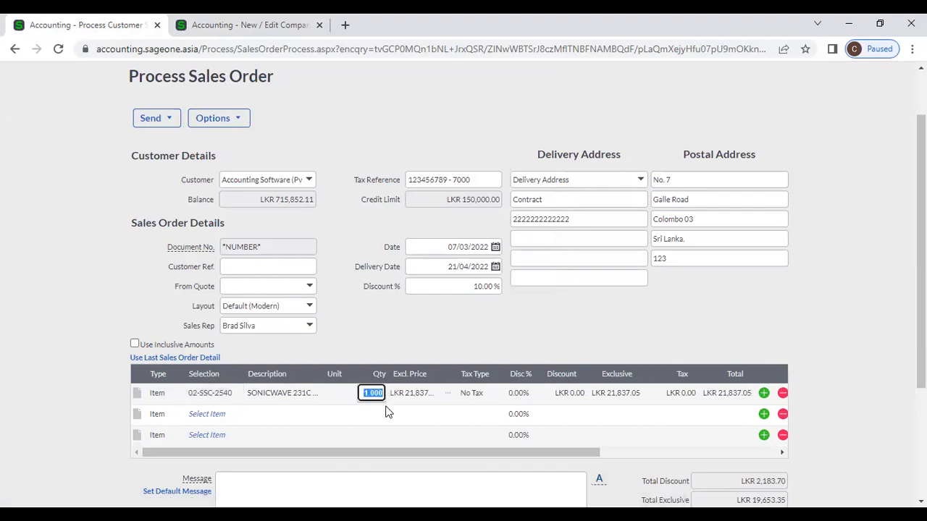
pyautogui.write('2')
pyautogui.press('Tab')
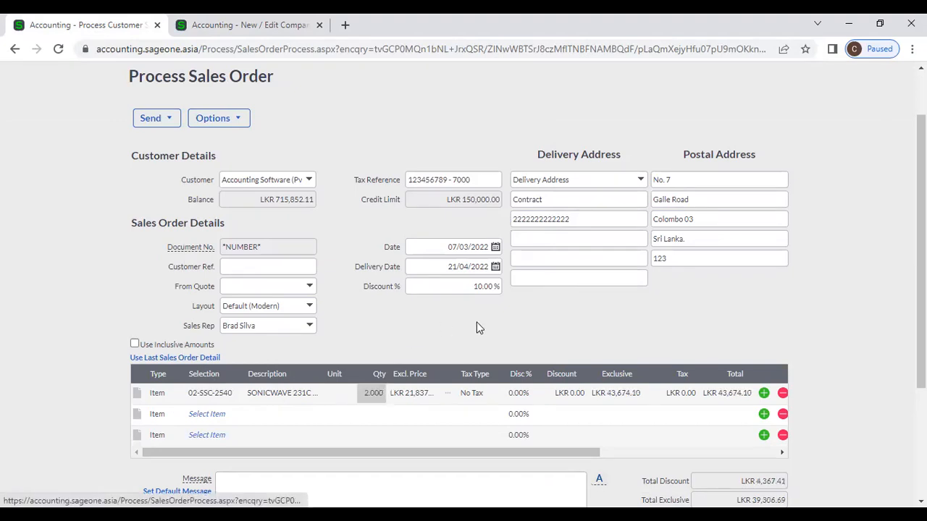
pyautogui.scroll(-2, 685, 337)
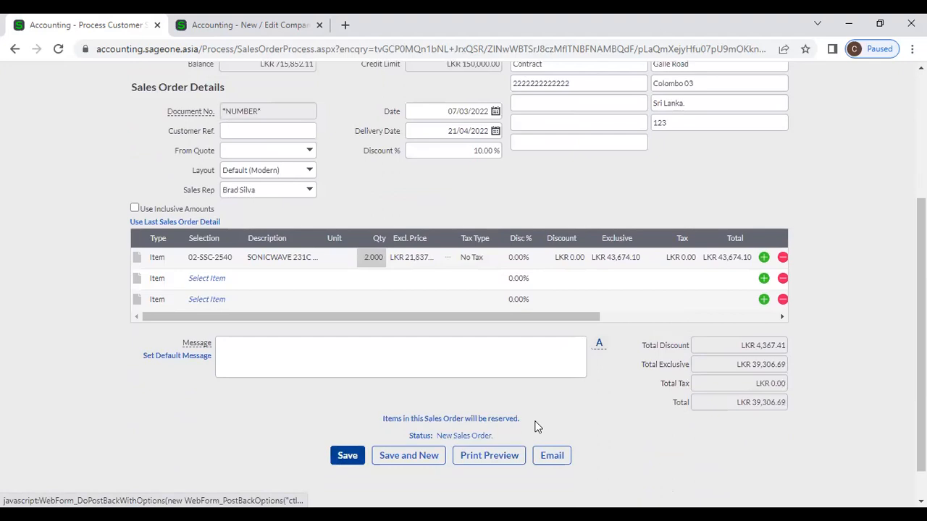
pyautogui.scroll(3, 536, 427)
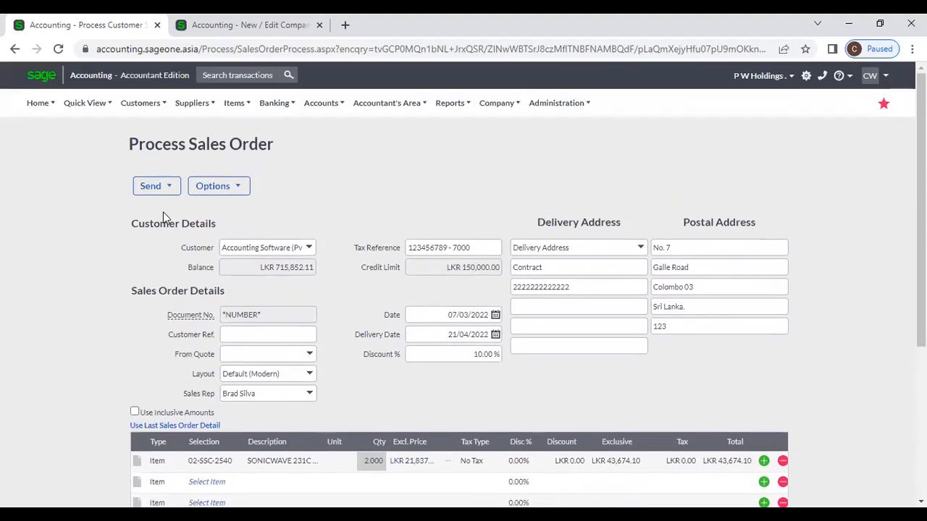
# Leave the unsaved sales order and go back to the customer sales orders list
pyautogui.moveTo(147, 107)
pyautogui.moveTo(158, 177)
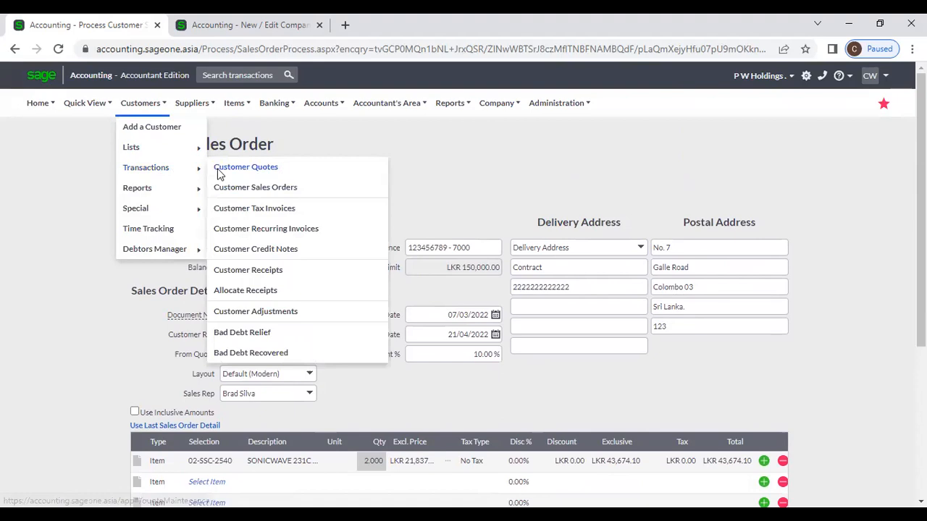
pyautogui.click(234, 190)
pyautogui.click(529, 127)
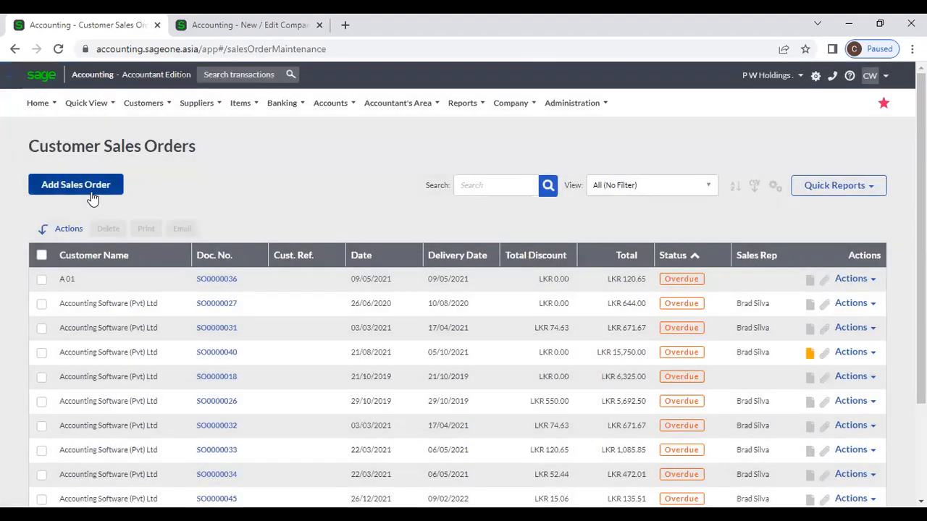
# Add a new sales order and choose Accounting Software (Pvt) Ltd as its customer
pyautogui.click(92, 196)
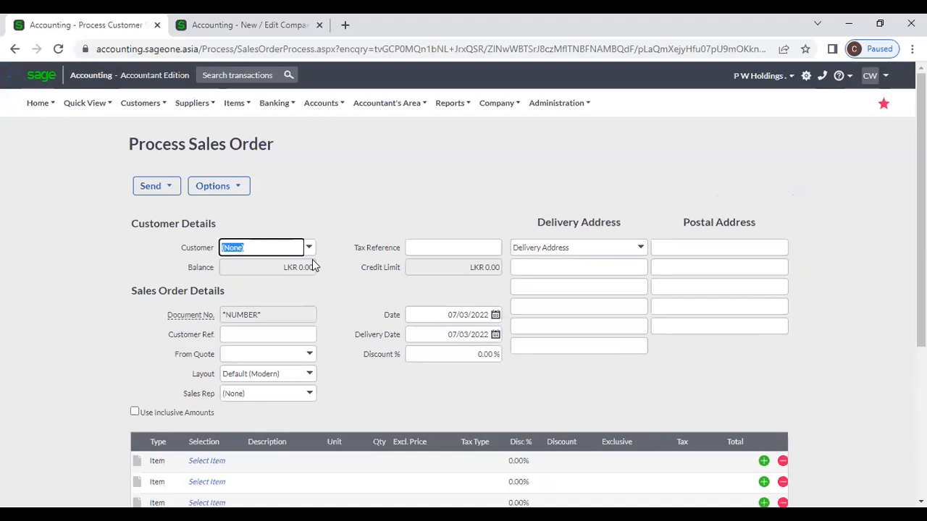
pyautogui.write('A')
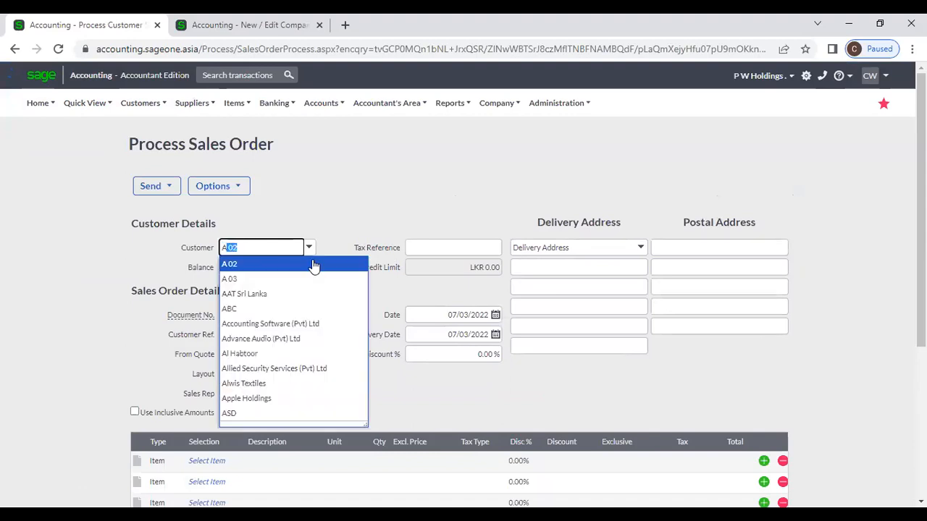
pyautogui.write('ccounting')
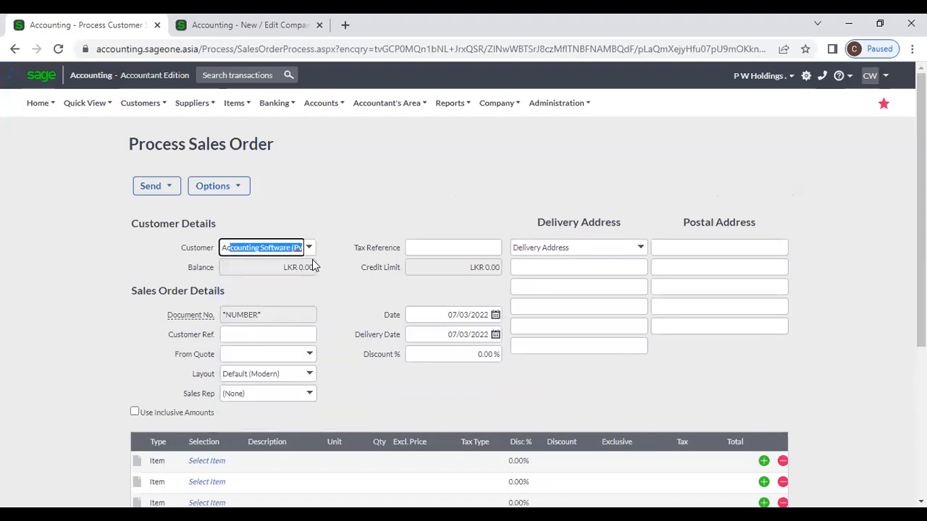
# Enter item 02-SSC-2540 on the first line of the sales order with a quantity of 2
pyautogui.scroll(-2, 227, 432)
pyautogui.click(207, 325)
pyautogui.click(236, 326)
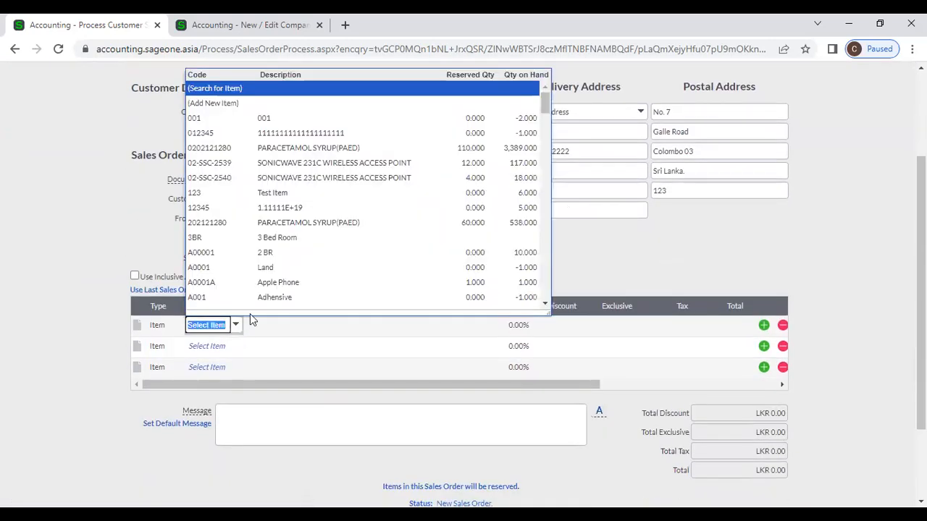
pyautogui.click(355, 179)
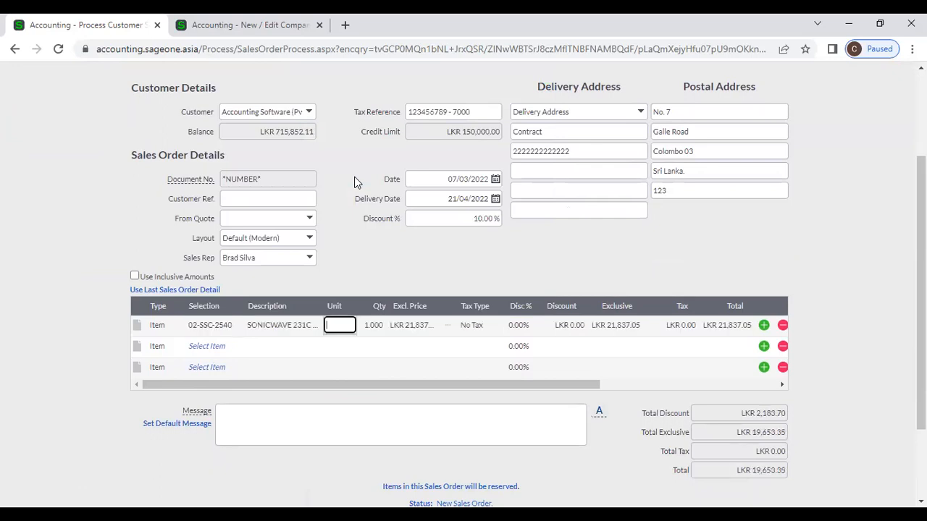
pyautogui.press('Tab')
pyautogui.write('2')
pyautogui.press('Tab')
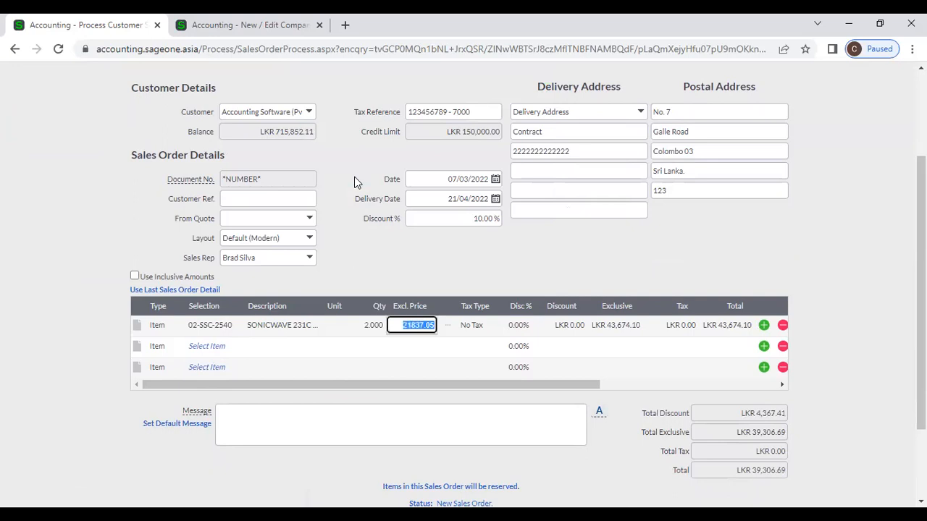
pyautogui.click(407, 265)
# Generate the print preview of the sales order, and return to the order to check its status and totals
pyautogui.scroll(-2, 472, 374)
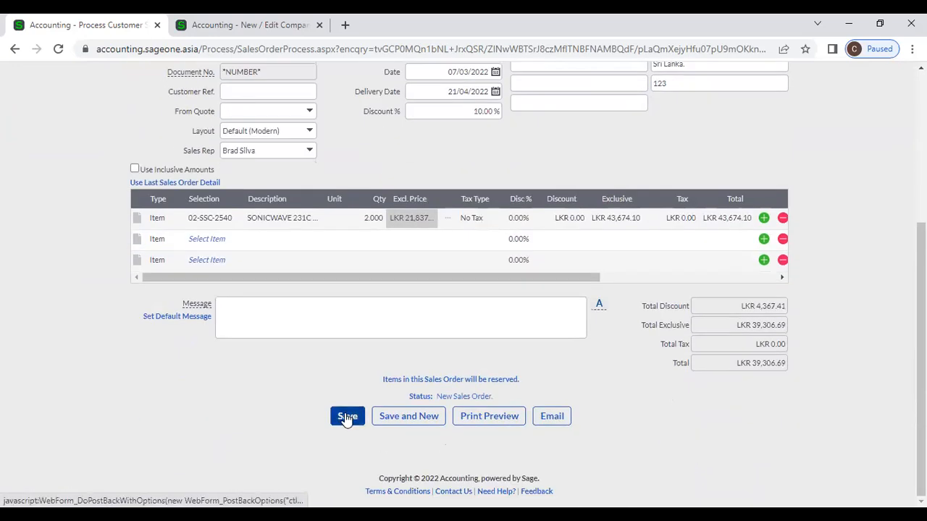
pyautogui.click(518, 426)
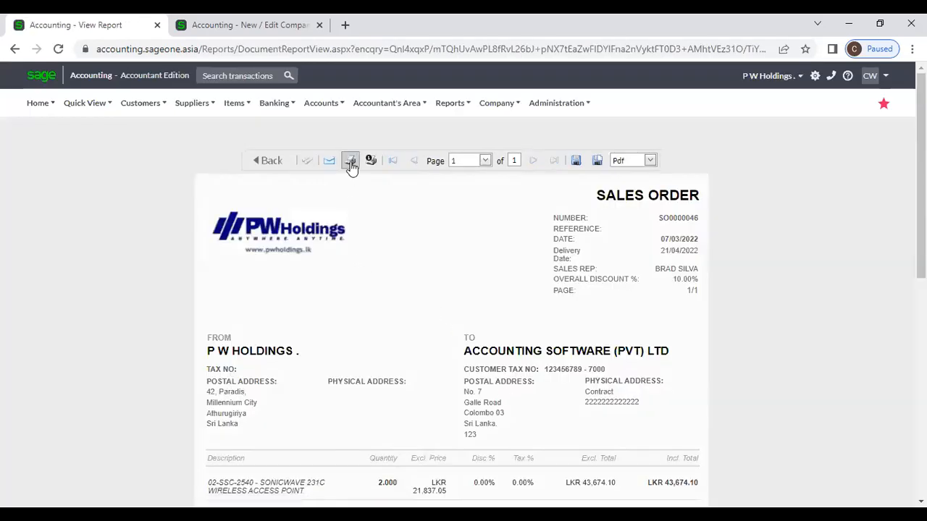
pyautogui.click(274, 164)
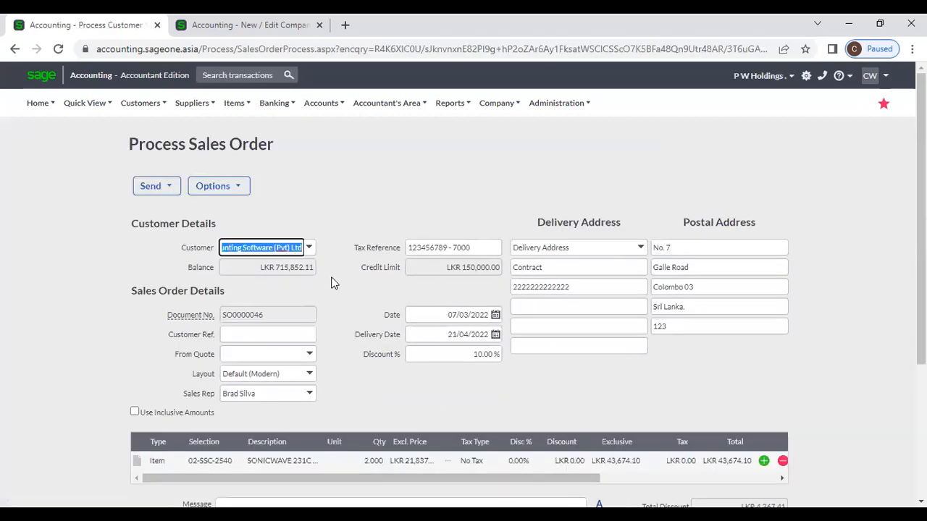
pyautogui.scroll(-2, 333, 283)
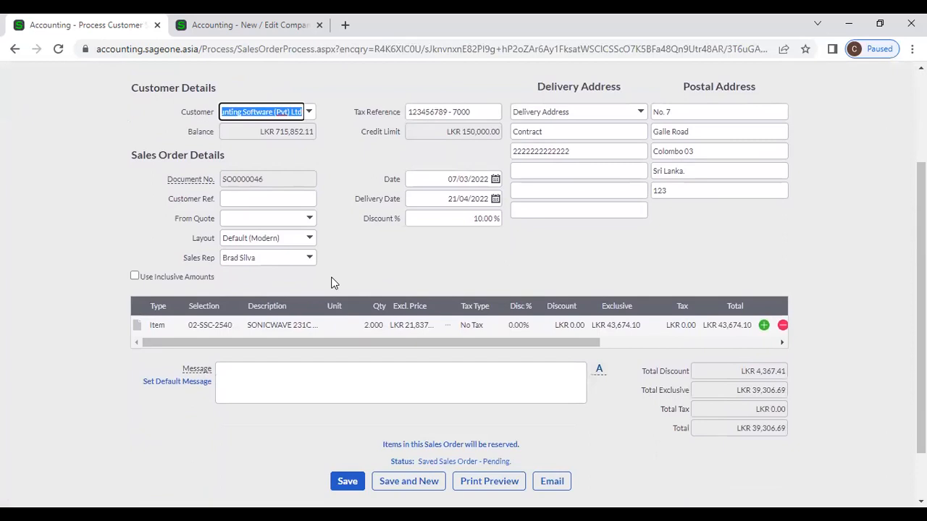
# Save the sales order and return to the customer sales orders list
pyautogui.scroll(-1, 334, 283)
pyautogui.click(346, 415)
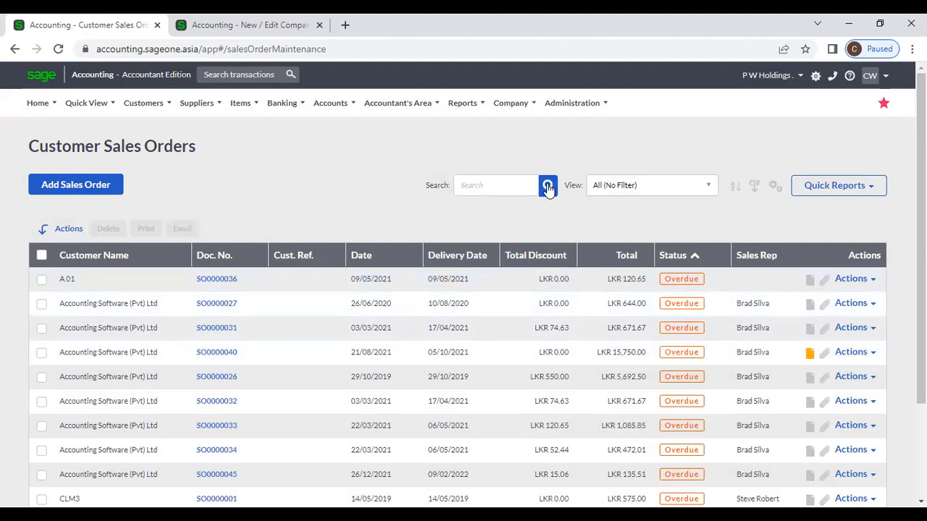
# Search the customer sales orders for 0004, and clear the search to list all orders again
pyautogui.click(508, 181)
pyautogui.write('0004')
pyautogui.press('Return')
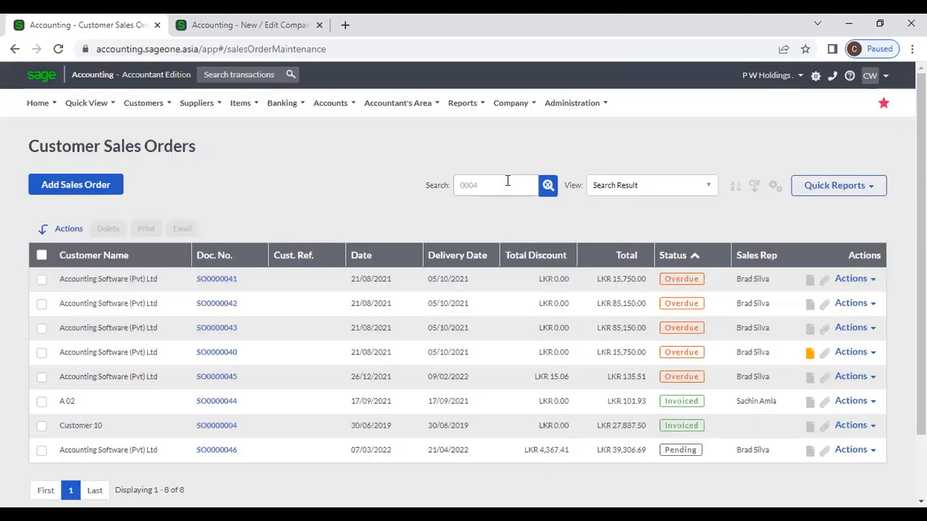
pyautogui.click(548, 186)
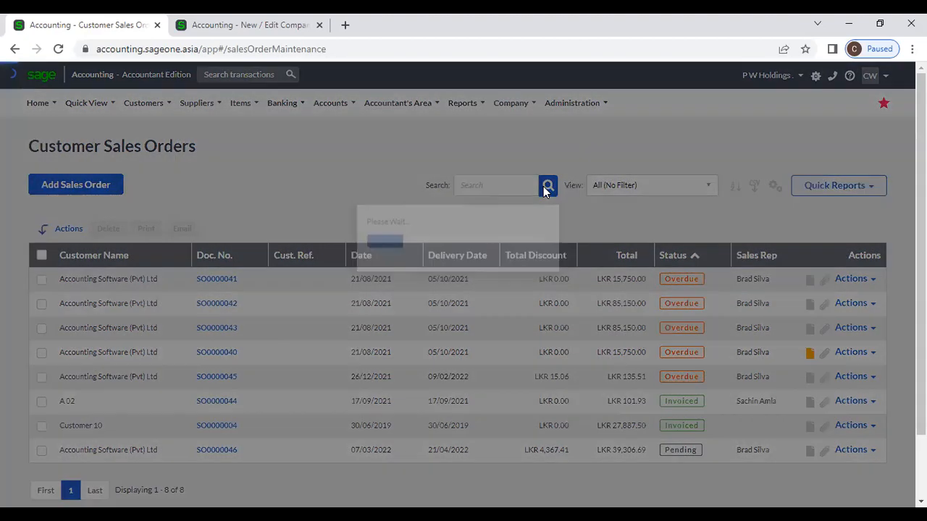
# Filter the sales orders list to those dated today, and restore the view to All (No Filter)
pyautogui.click(635, 184)
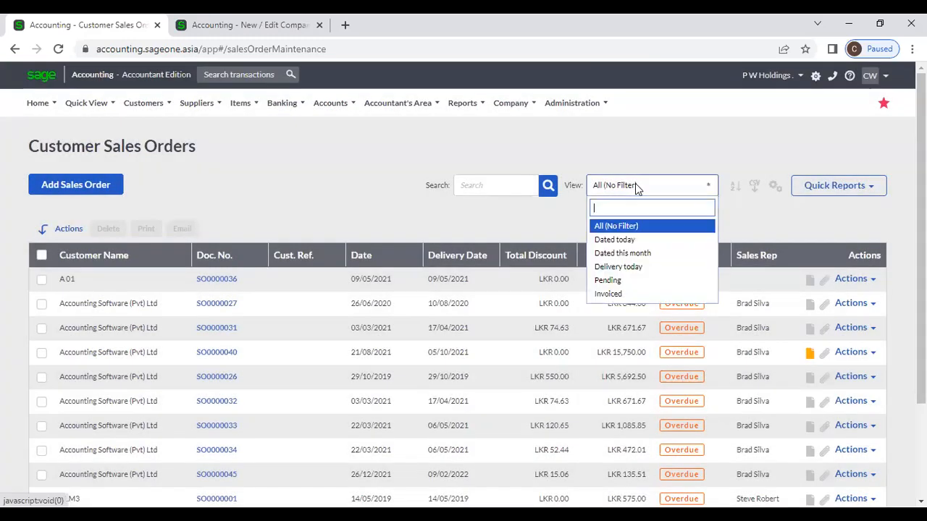
pyautogui.click(640, 242)
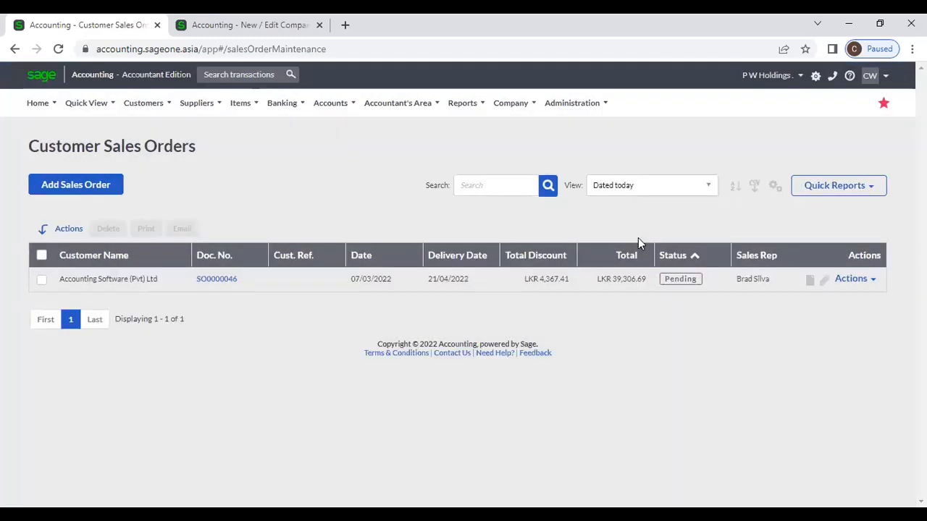
pyautogui.click(704, 187)
pyautogui.click(659, 225)
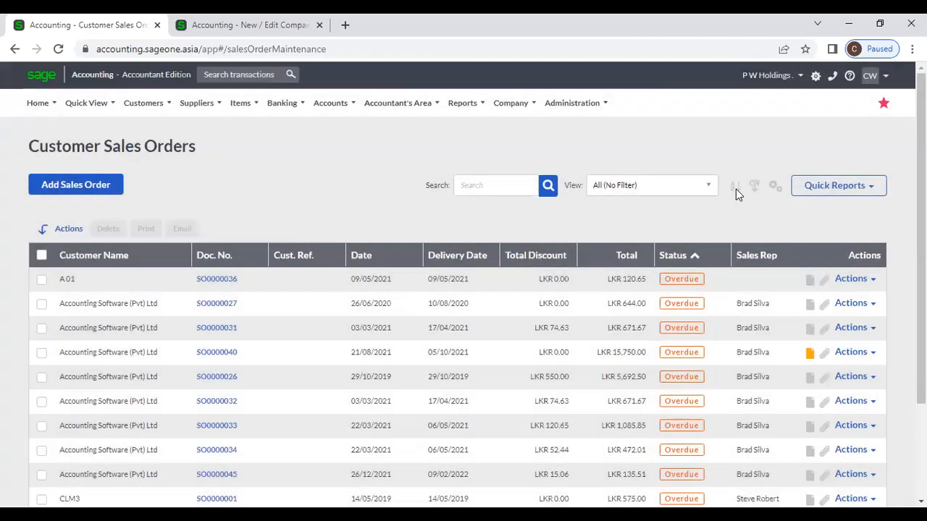
# Apply multi-column sorting to the sales orders with an added level and Customer Name, A to Z, as the first level
pyautogui.click(735, 189)
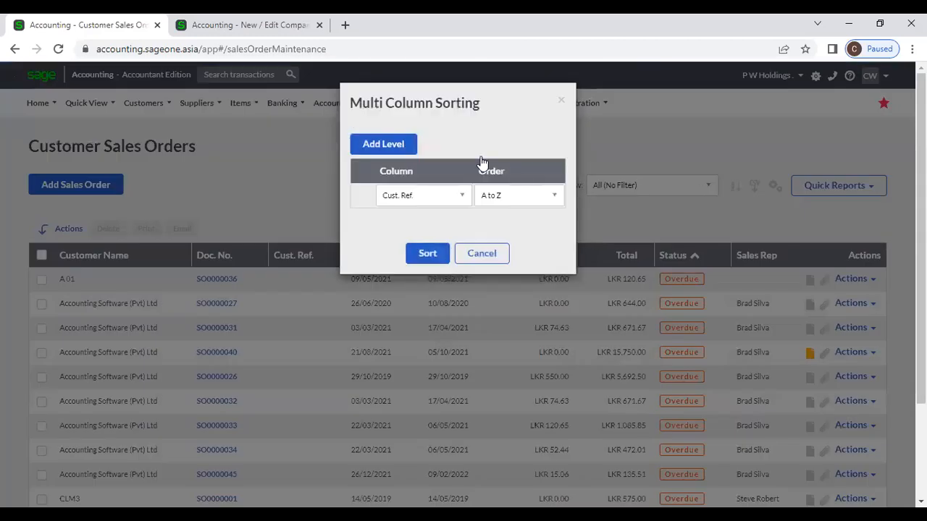
pyautogui.click(413, 145)
pyautogui.click(462, 196)
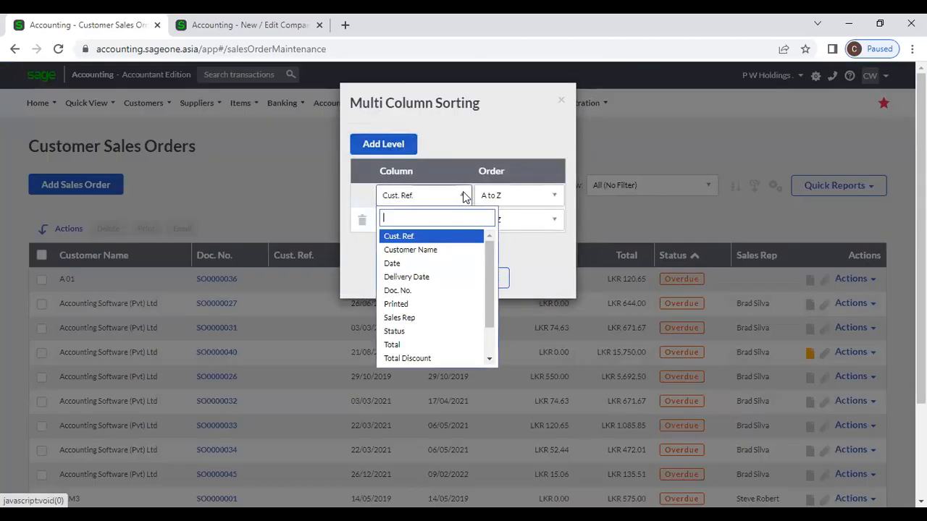
pyautogui.click(434, 251)
pyautogui.click(430, 274)
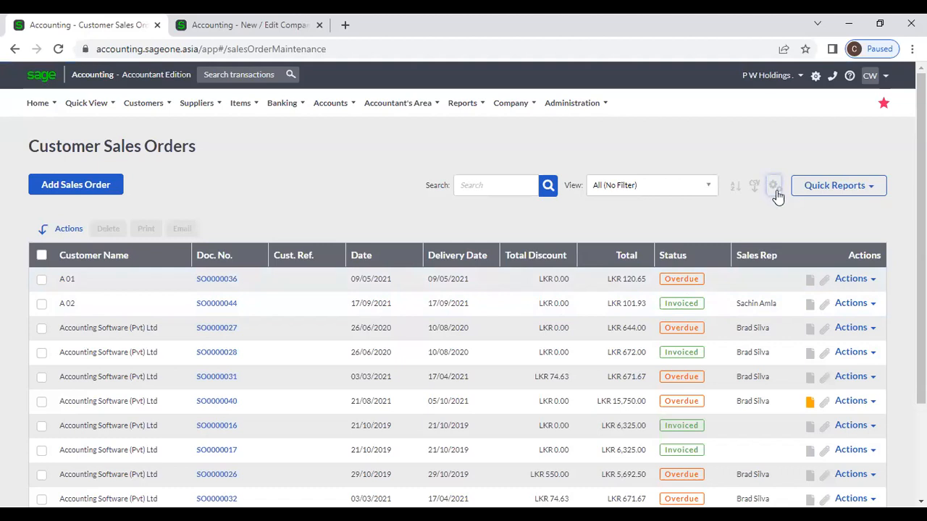
# Check which columns the sales orders grid can show, and close the grid customisation without saving
pyautogui.click(774, 188)
pyautogui.click(764, 206)
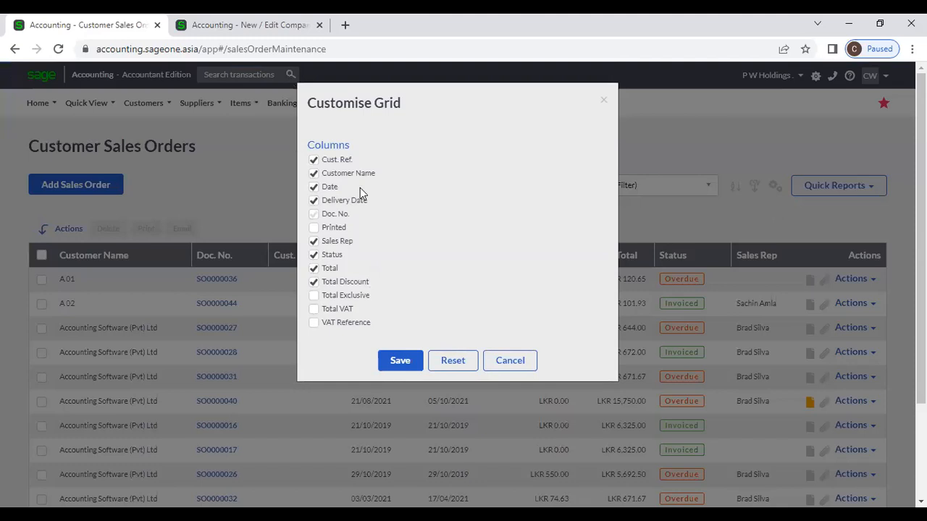
pyautogui.click(313, 268)
pyautogui.click(501, 362)
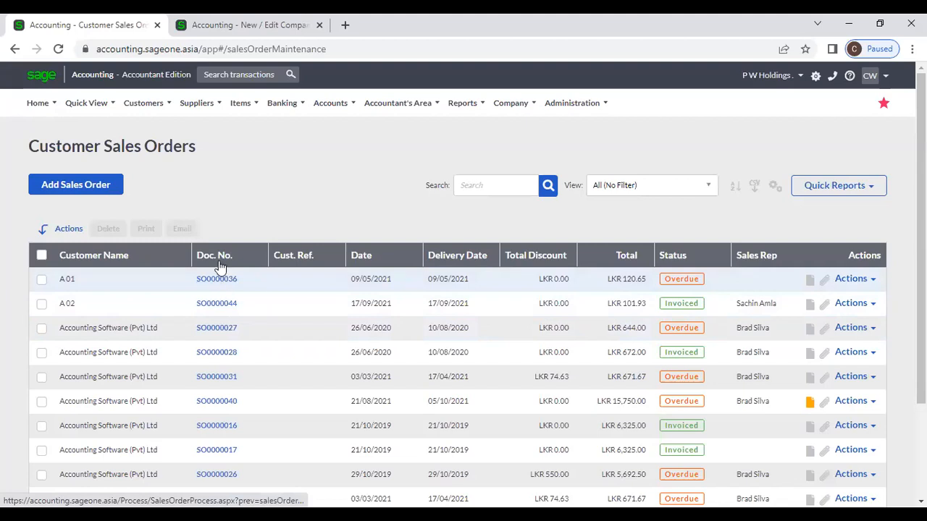
# Sort the sales orders by customer name, switching between ascending and descending order
pyautogui.click(163, 256)
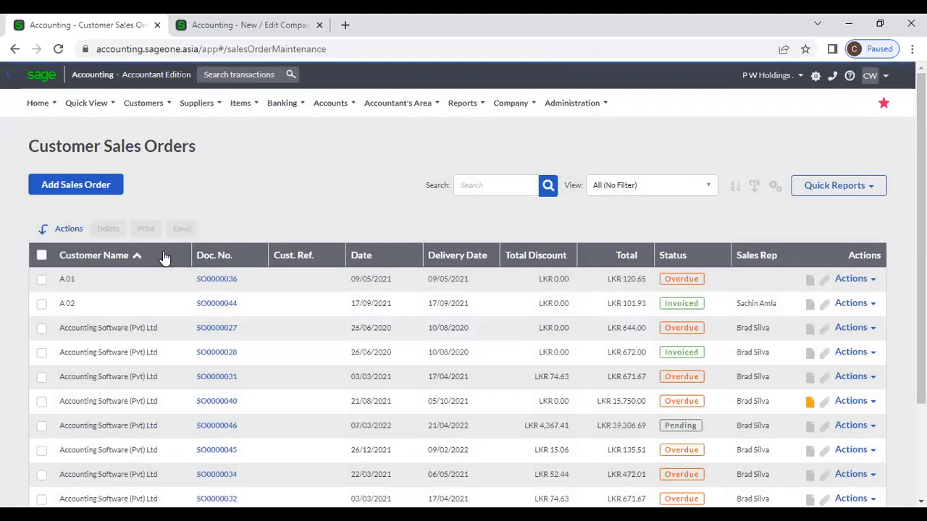
pyautogui.click(160, 259)
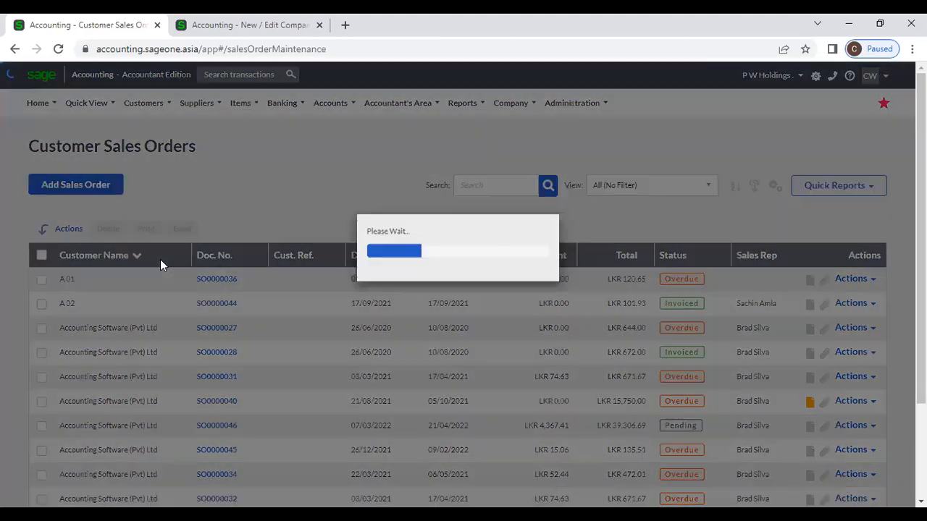
pyautogui.click(144, 253)
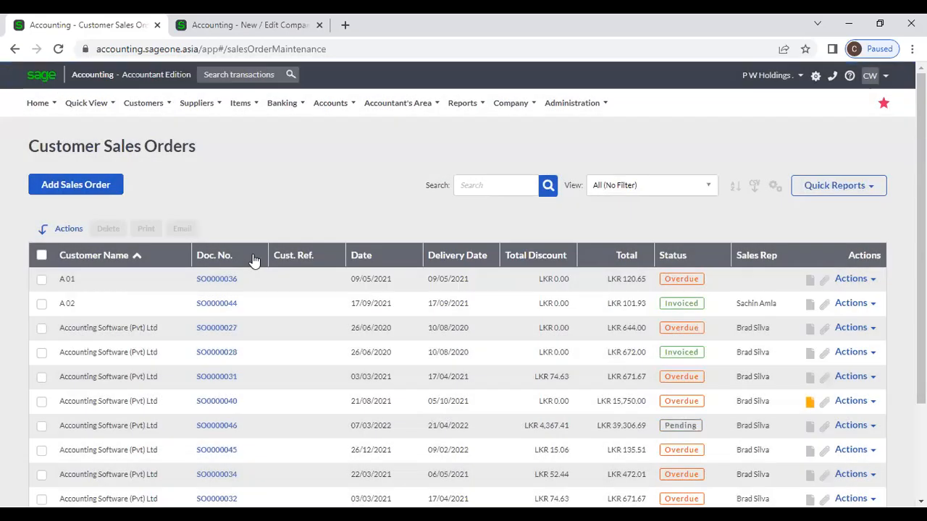
# Sort the sales orders by document number in descending order and look through the first page of orders
pyautogui.click(252, 256)
pyautogui.click(234, 253)
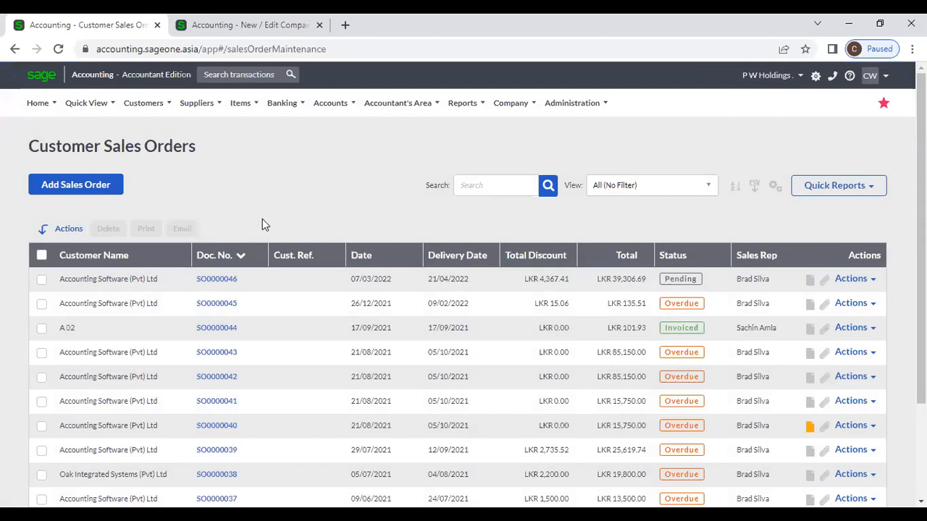
pyautogui.scroll(-3, 263, 219)
pyautogui.scroll(3, 262, 220)
pyautogui.scroll(-3, 250, 217)
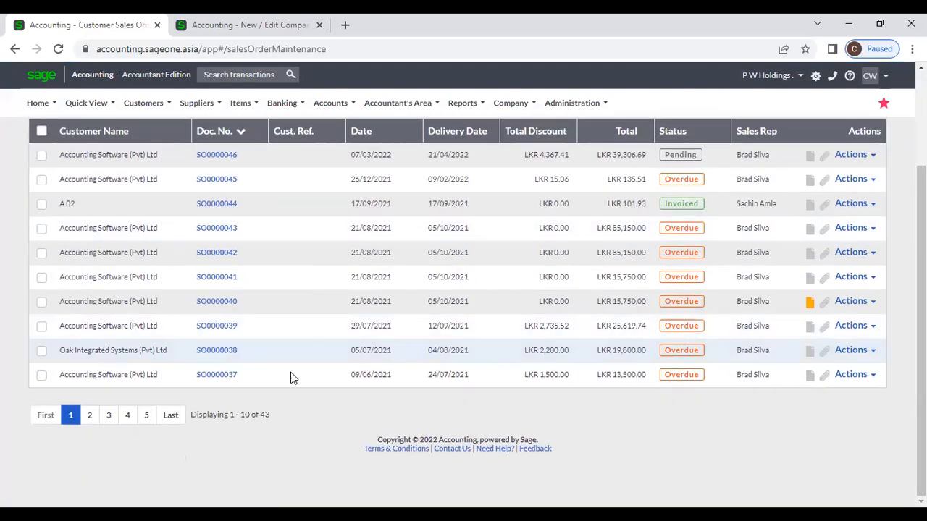
pyautogui.scroll(3, 448, 377)
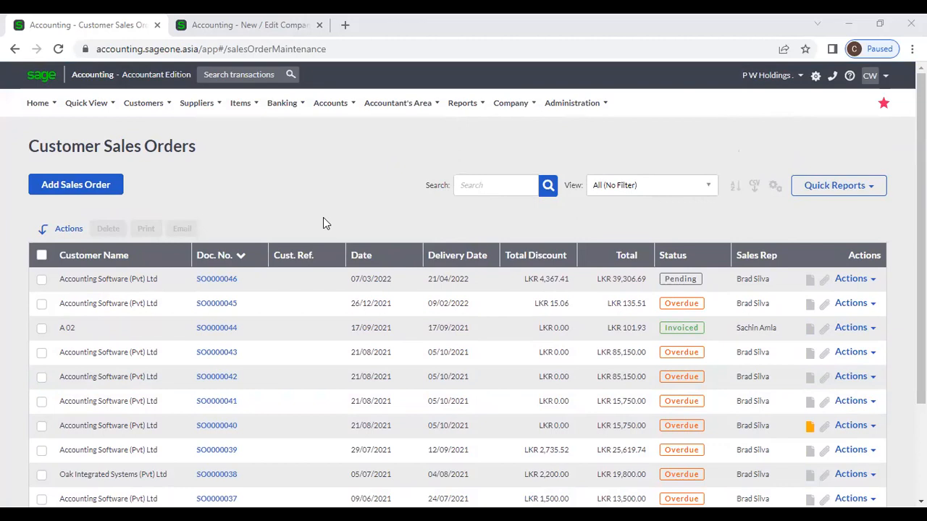
# Open the list of customer quotes
pyautogui.click(124, 95)
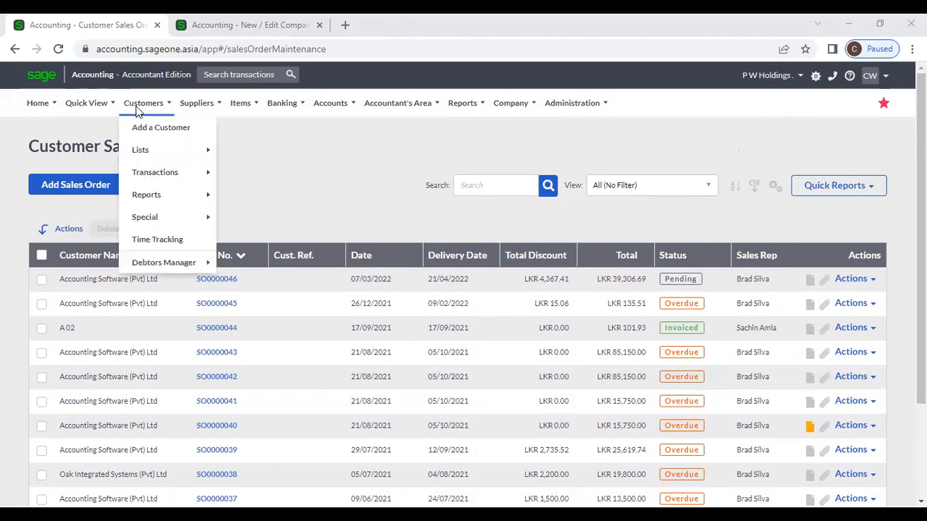
pyautogui.moveTo(163, 174)
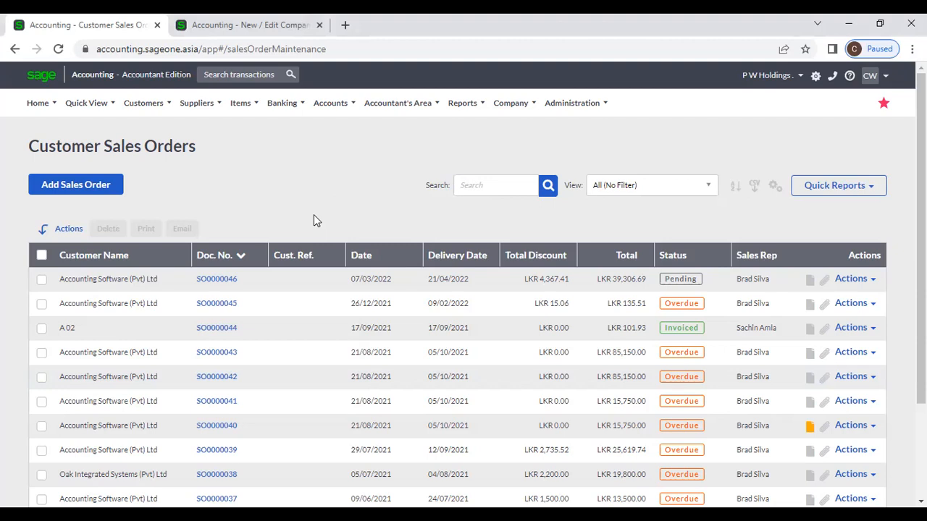
pyautogui.click(143, 103)
pyautogui.moveTo(152, 160)
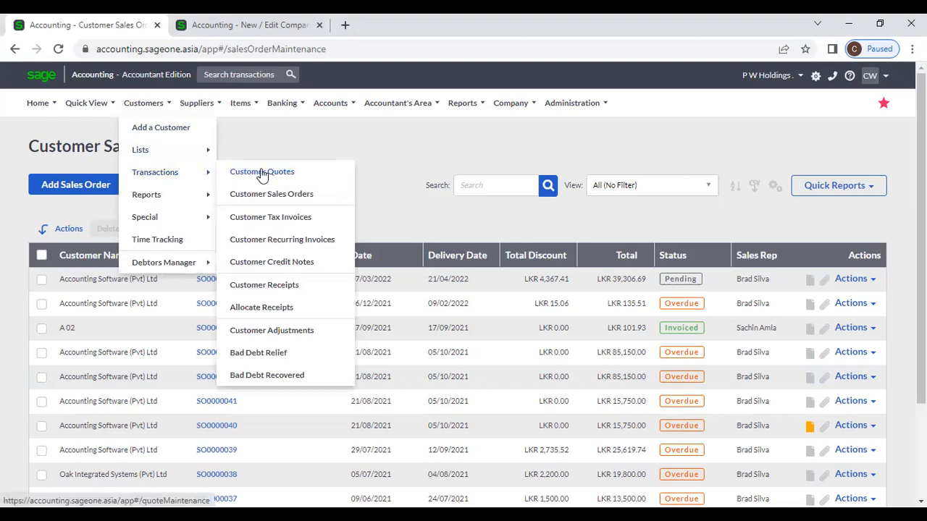
pyautogui.click(262, 174)
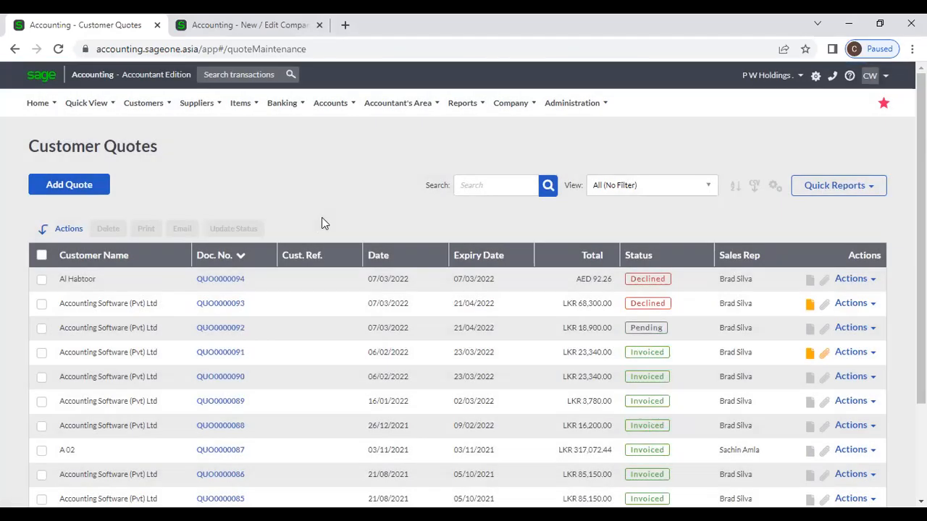
# Create a sales order from the pending quote QUO0000092 and review its item quantity and totals
pyautogui.click(872, 330)
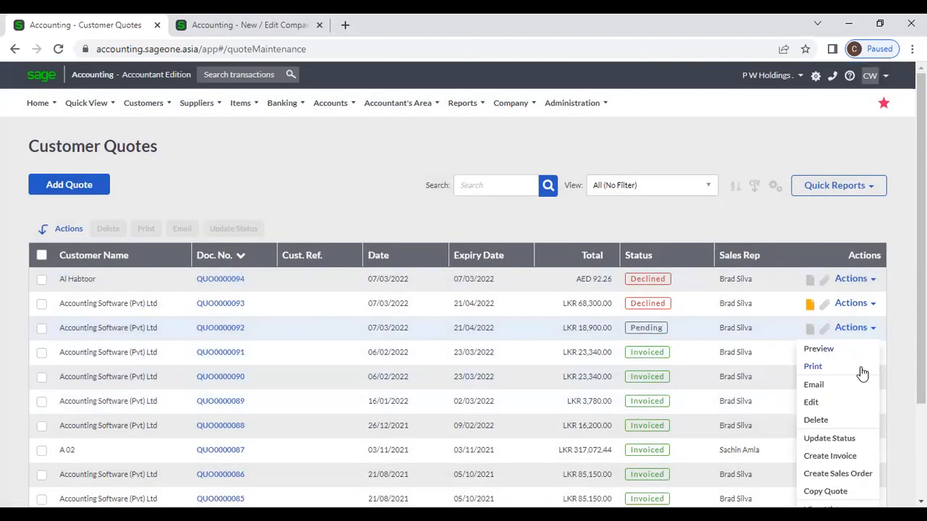
pyautogui.click(866, 443)
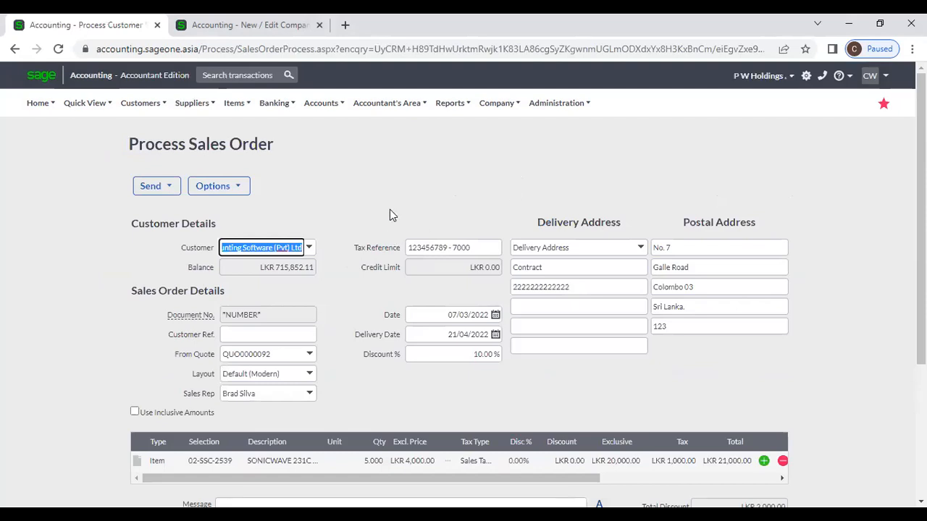
pyautogui.moveTo(128, 145); pyautogui.dragTo(294, 150)
pyautogui.click(366, 179)
pyautogui.scroll(-3, 369, 185)
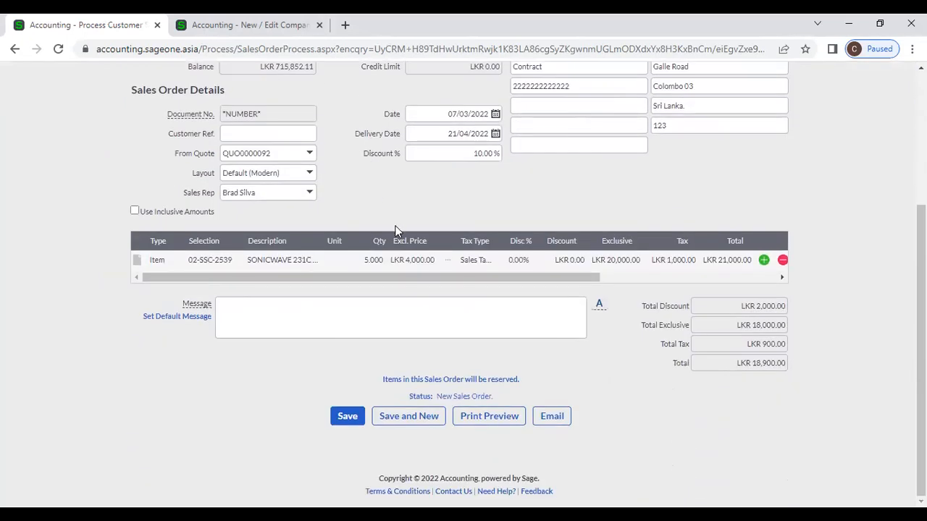
pyautogui.click(378, 259)
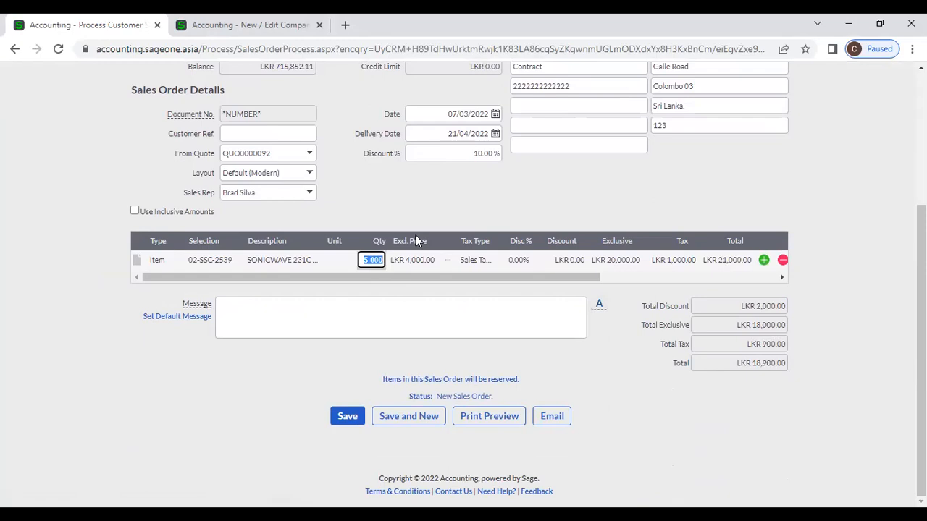
pyautogui.click(349, 417)
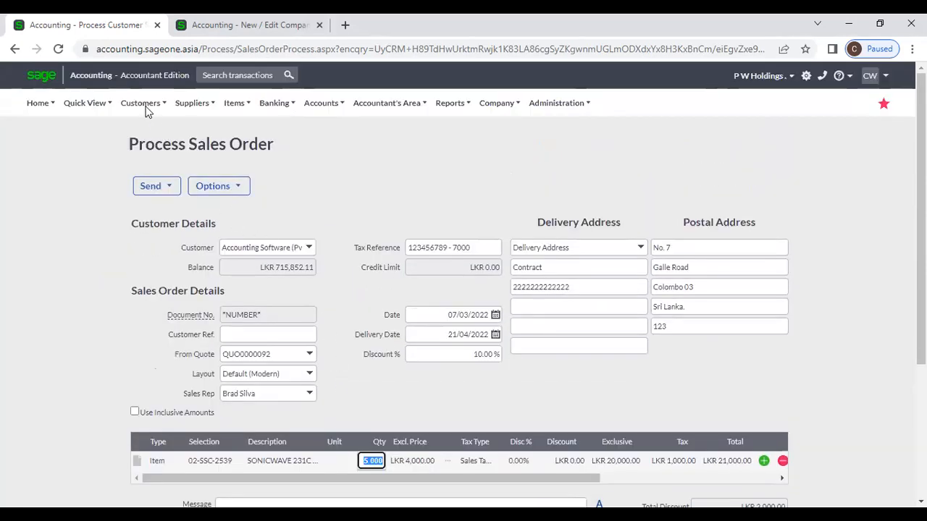
# Leave the sales order created from the quote without saving and go to the customer sales orders list
pyautogui.click(147, 109)
pyautogui.moveTo(154, 167)
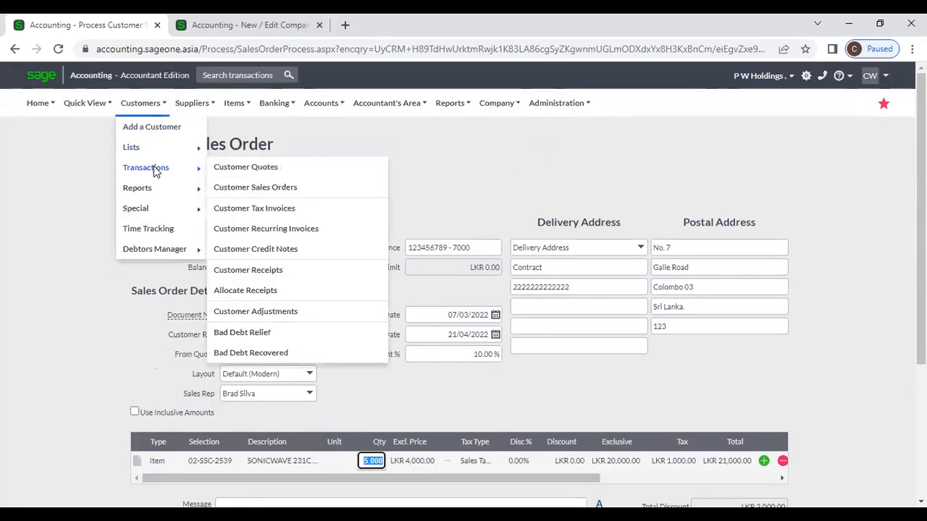
pyautogui.click(275, 190)
pyautogui.click(528, 123)
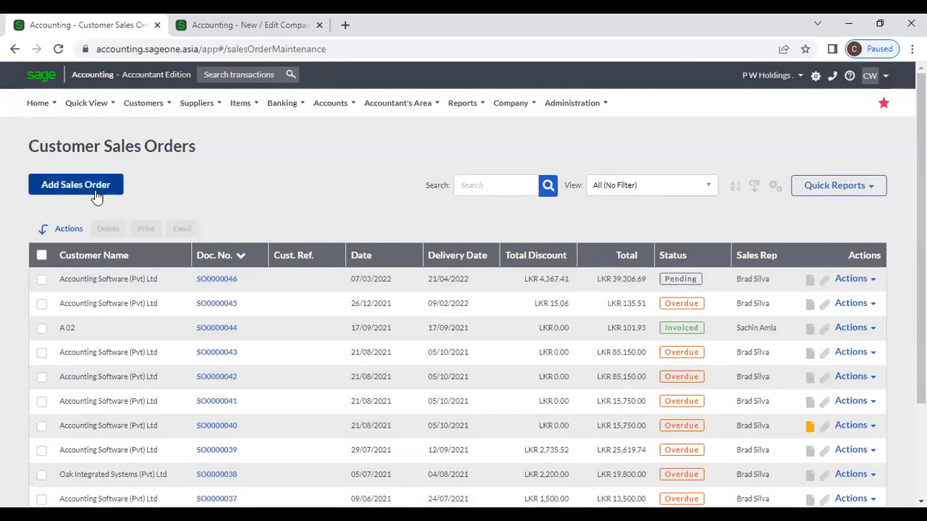
# Add a new sales order and set its customer to Accounting Software (Pvt) Ltd
pyautogui.click(96, 194)
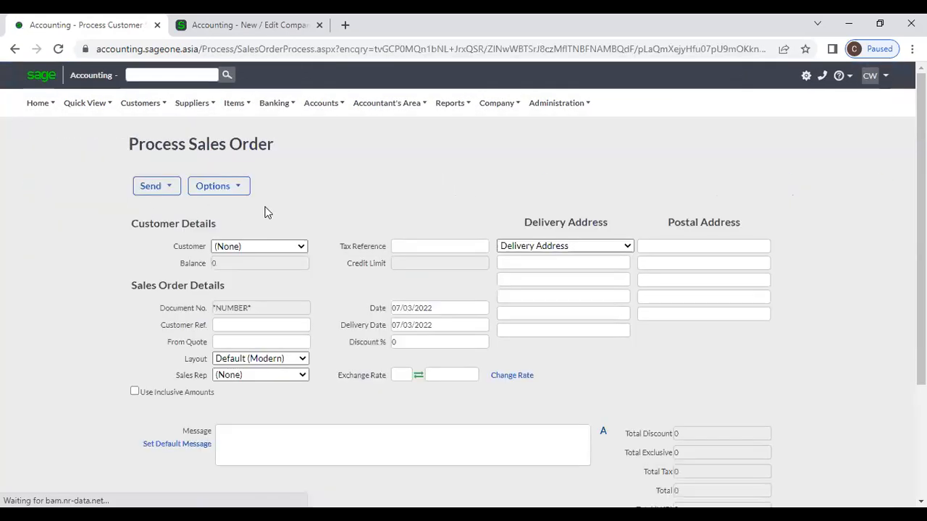
pyautogui.click(313, 247)
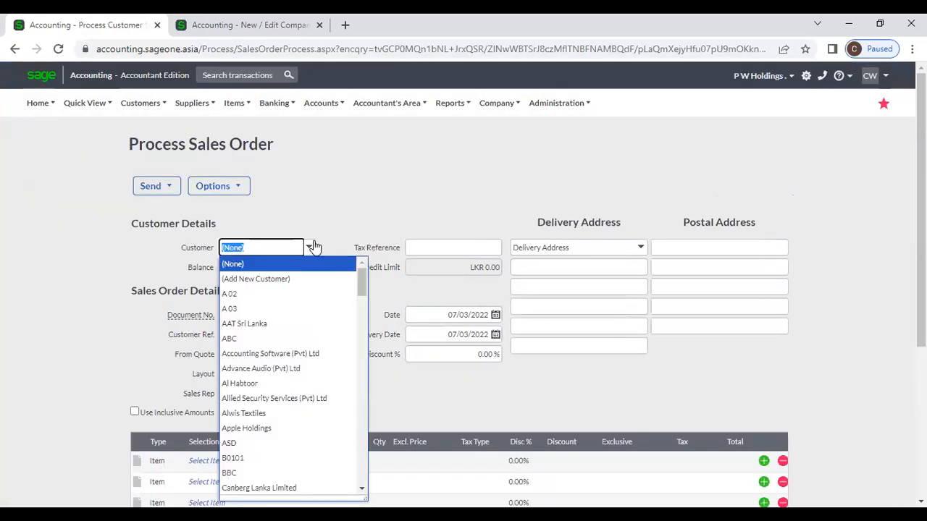
pyautogui.click(325, 366)
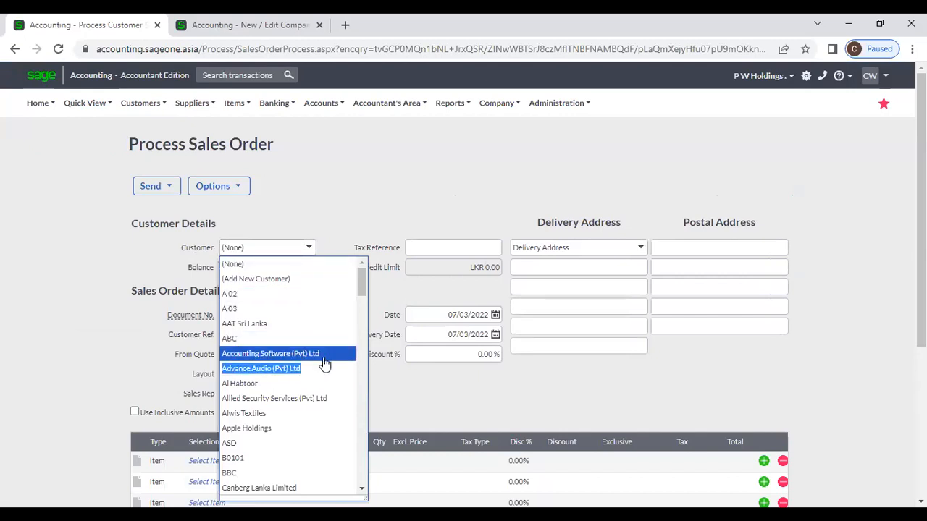
pyautogui.click(315, 353)
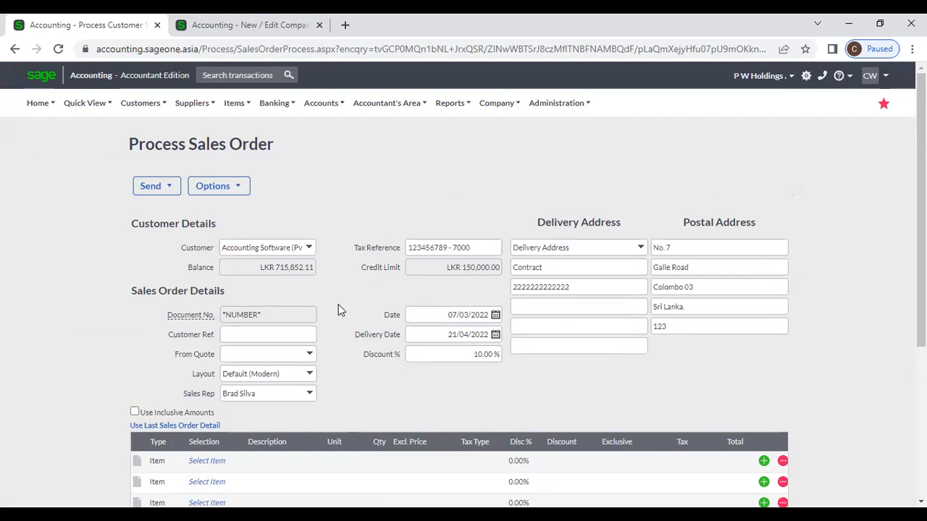
# Fill the sales order from quote QUO0000092 and check the item line and totals it brings in
pyautogui.click(312, 354)
pyautogui.click(318, 353)
pyautogui.click(312, 355)
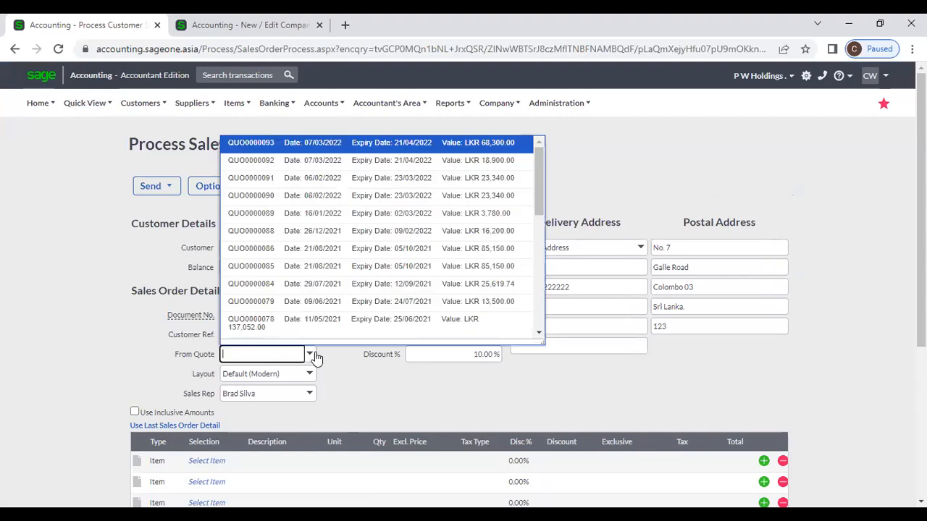
pyautogui.click(357, 161)
pyautogui.scroll(-2, 351, 322)
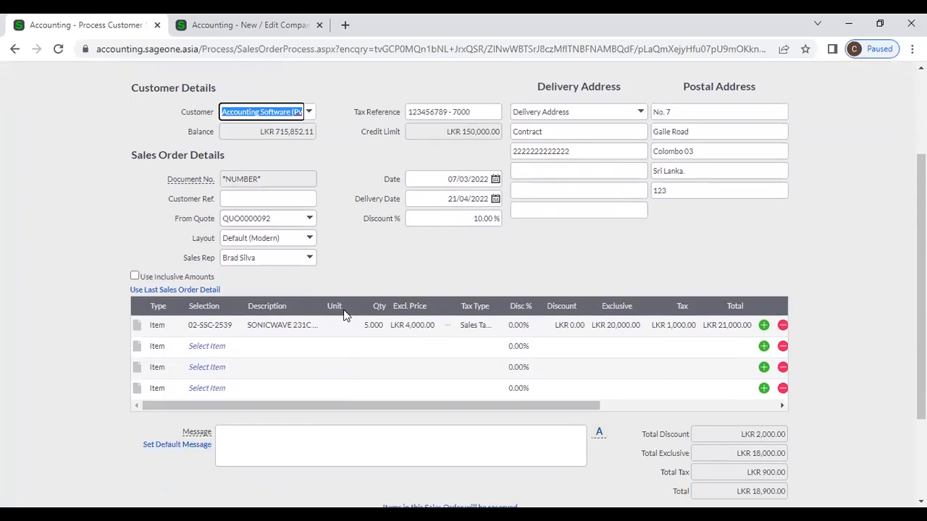
pyautogui.scroll(2, 375, 250)
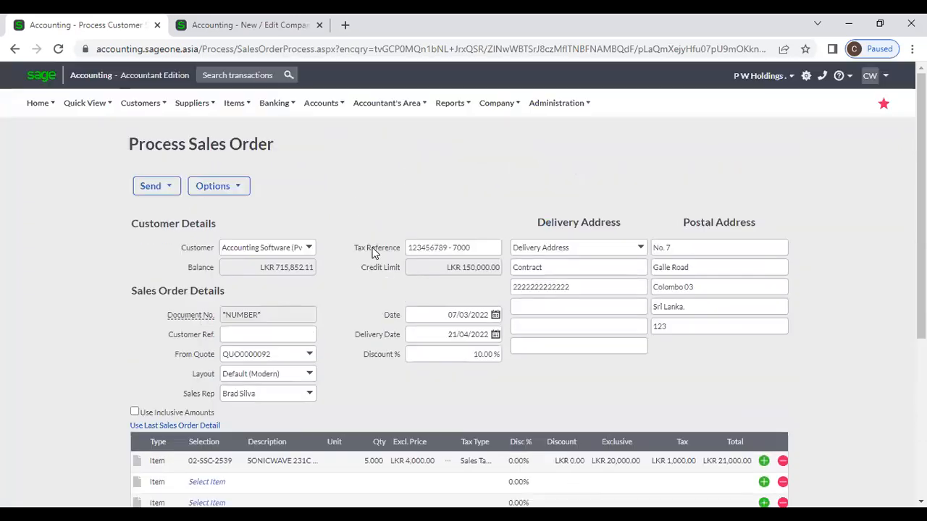
# Leave the sales order filled from quote QUO0000092 without saving and return to the customer sales orders list
pyautogui.click(141, 107)
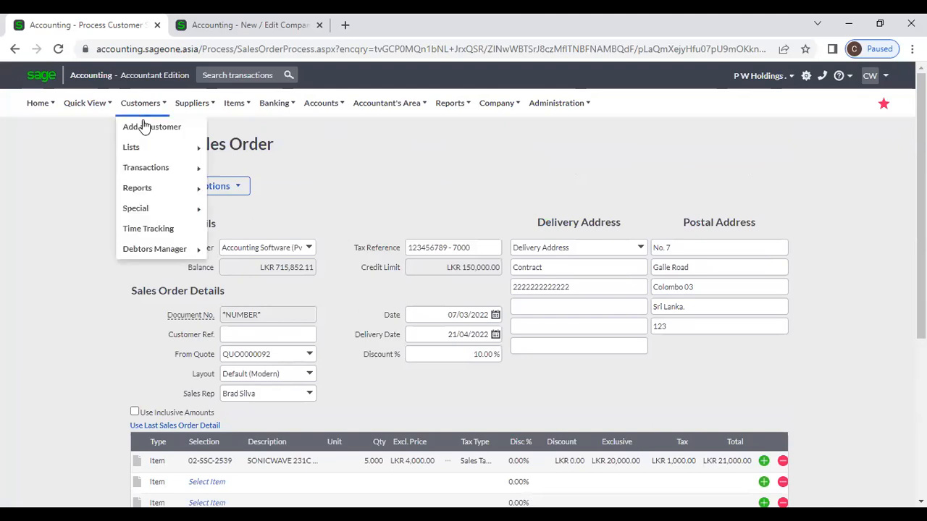
pyautogui.moveTo(153, 169)
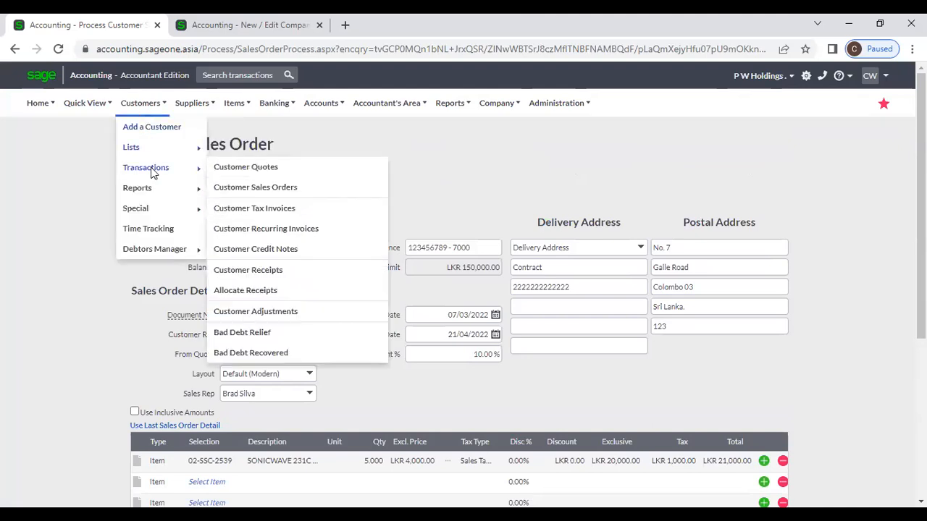
pyautogui.click(249, 191)
pyautogui.click(527, 132)
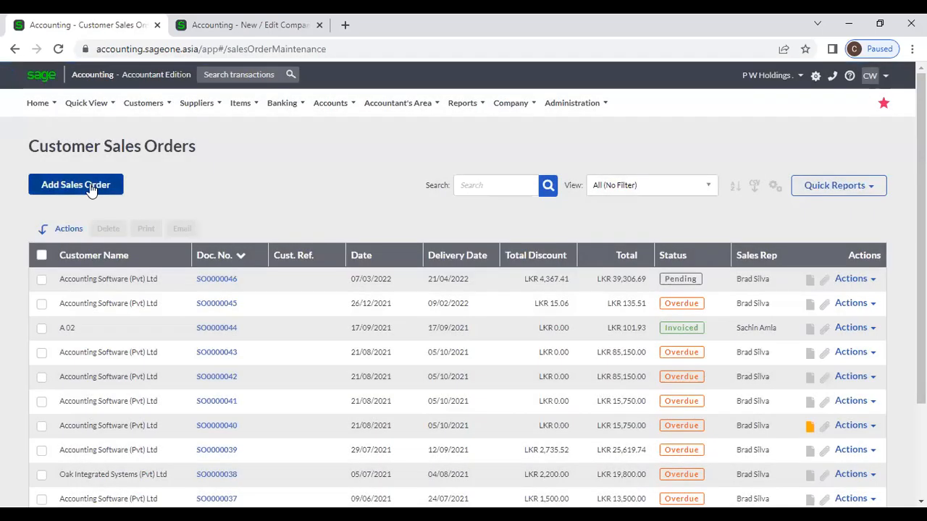
# Add a new sales order for Accounting Software (Pvt) Ltd and look through the quotes it can be filled from
pyautogui.click(91, 190)
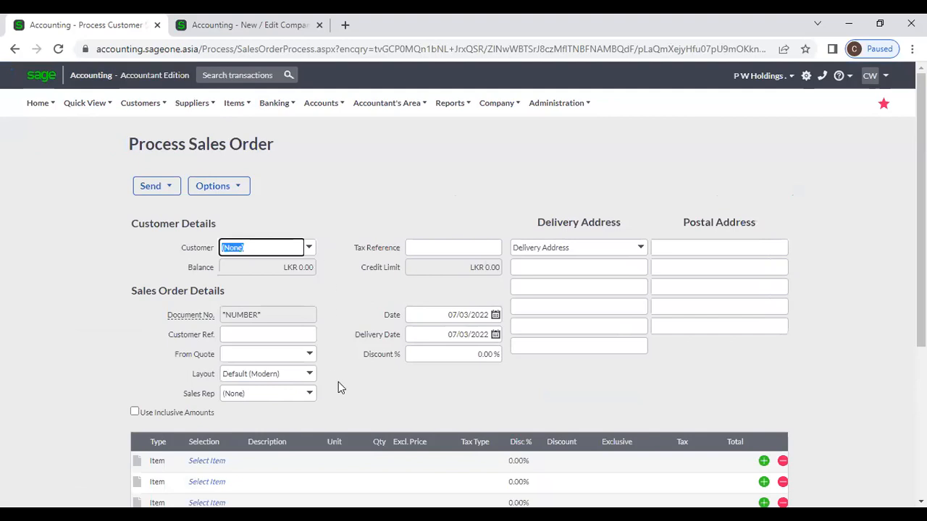
pyautogui.click(309, 249)
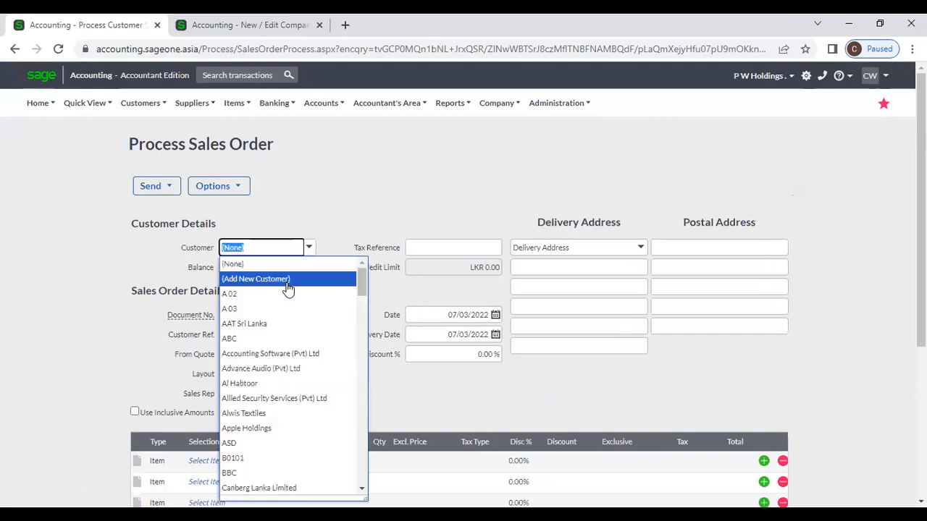
pyautogui.click(288, 353)
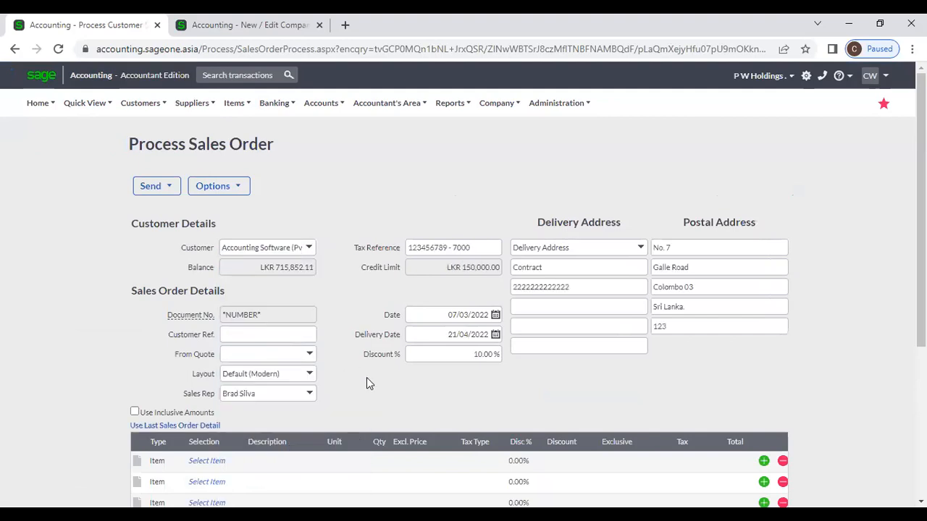
pyautogui.click(310, 354)
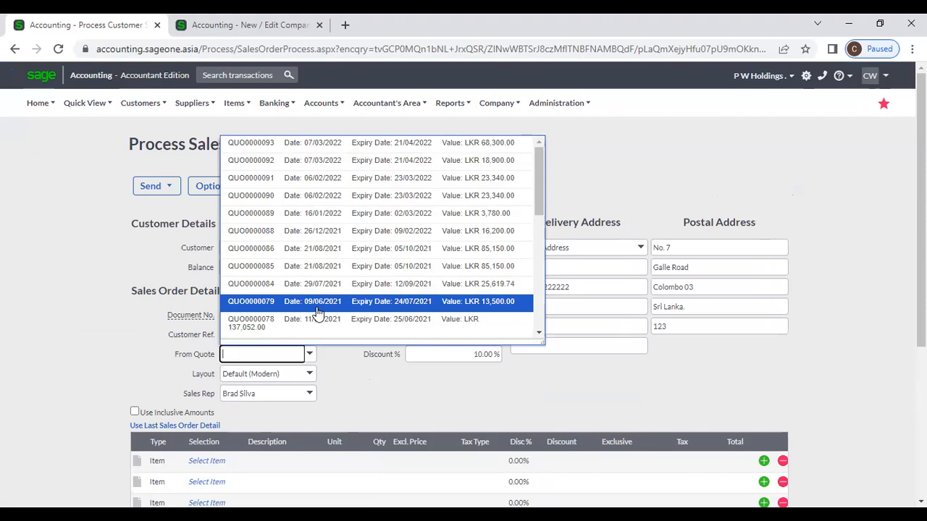
pyautogui.click(233, 185)
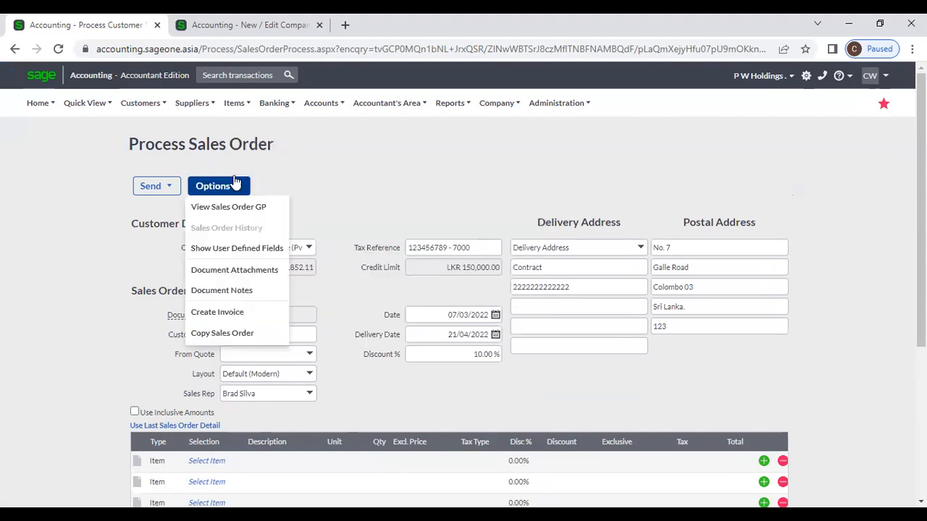
# Leave the new sales order without saving and open quote QUO0000092 from the customer quotes list
pyautogui.click(140, 103)
pyautogui.moveTo(160, 167)
pyautogui.click(261, 174)
pyautogui.click(529, 130)
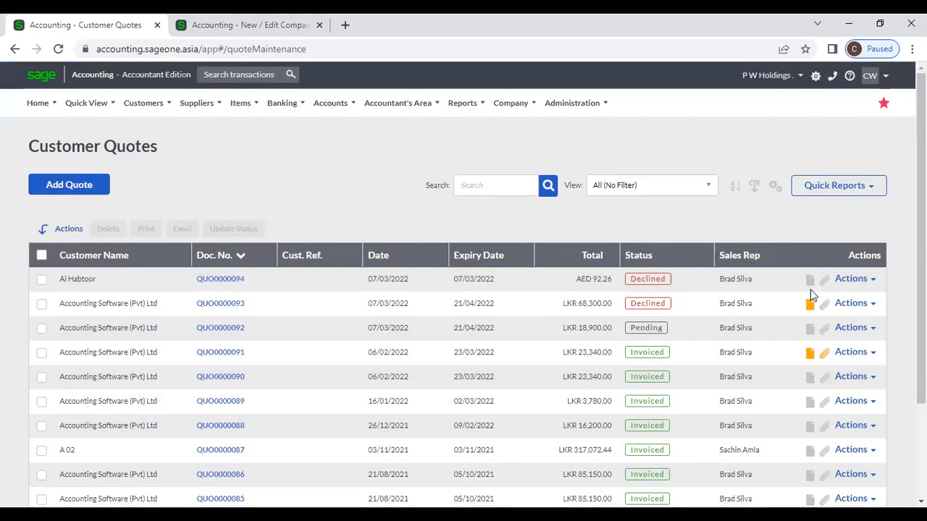
pyautogui.click(875, 330)
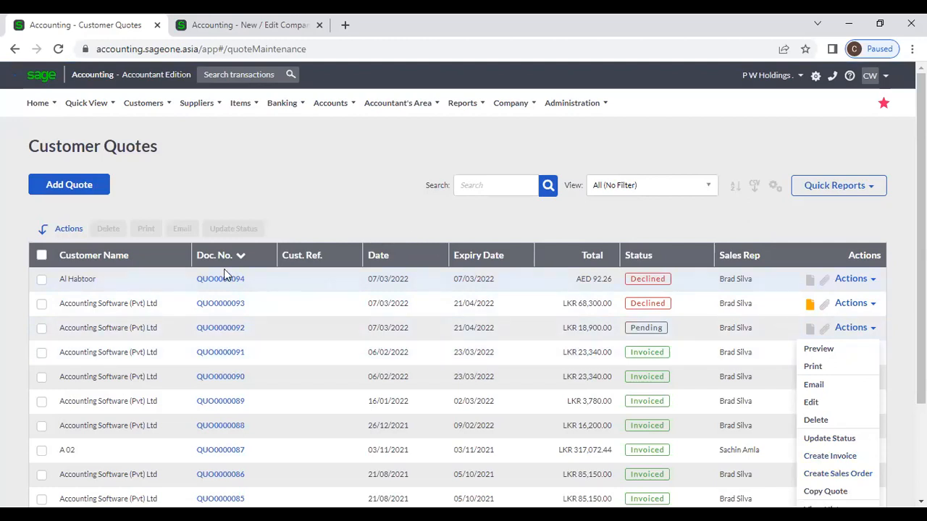
pyautogui.click(224, 327)
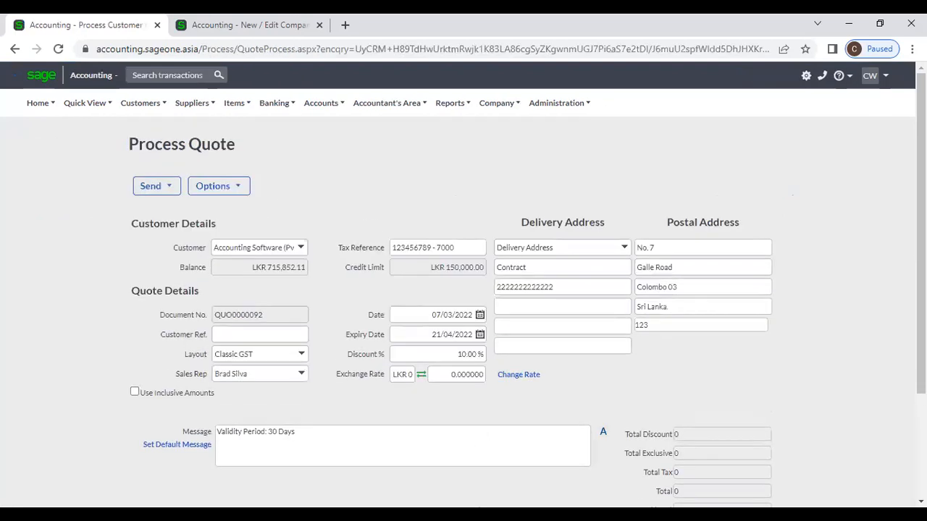
# View the gross profit and the history of quote QUO0000092, closing each window after checking it
pyautogui.click(226, 187)
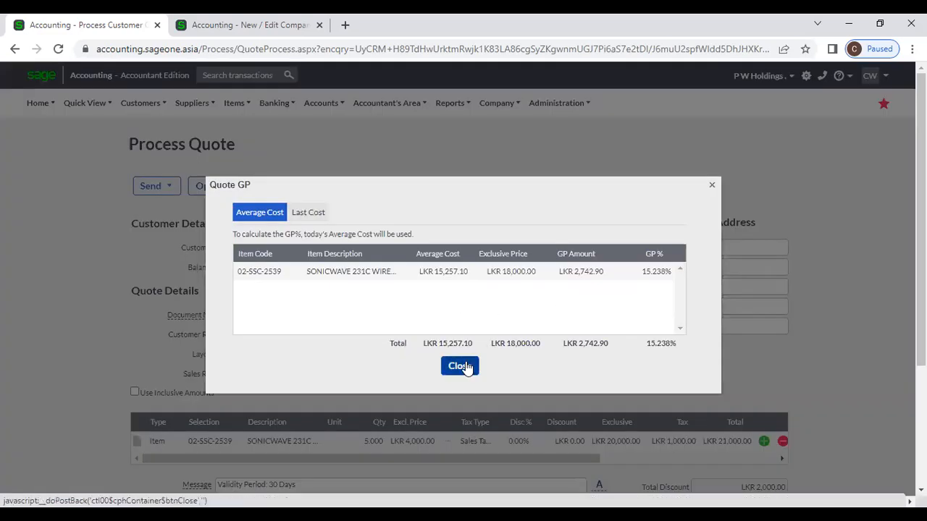
pyautogui.click(463, 367)
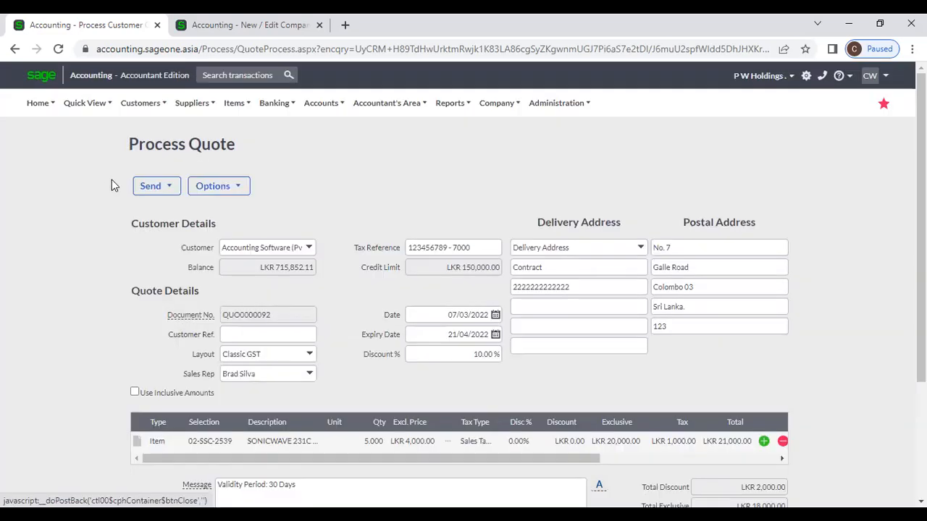
pyautogui.click(218, 186)
pyautogui.click(245, 229)
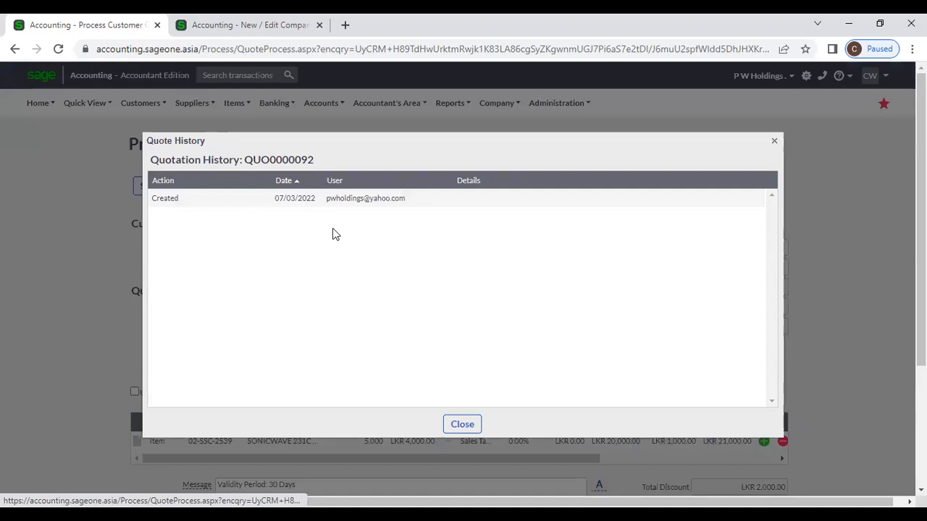
pyautogui.click(774, 141)
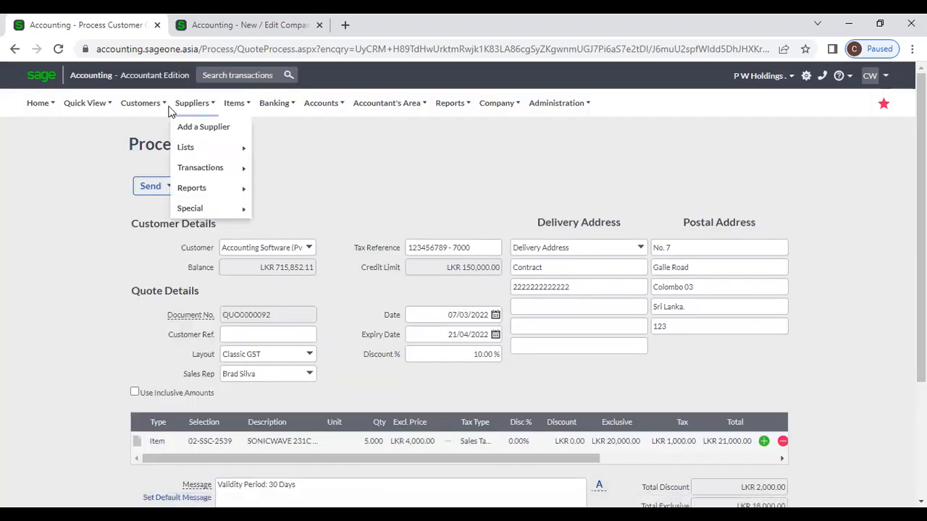
# Open sales order SO0000046 from the customer sales orders list and view its history
pyautogui.moveTo(141, 102)
pyautogui.moveTo(142, 167)
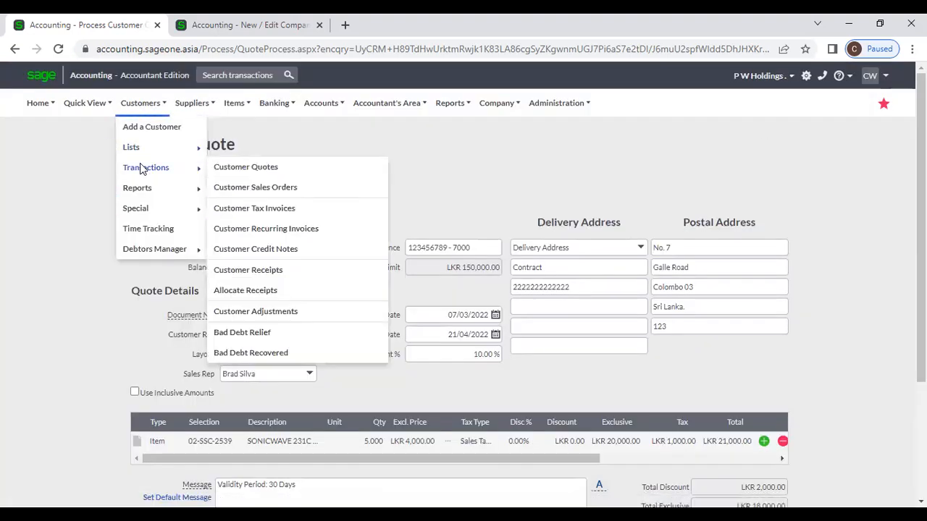
pyautogui.click(238, 190)
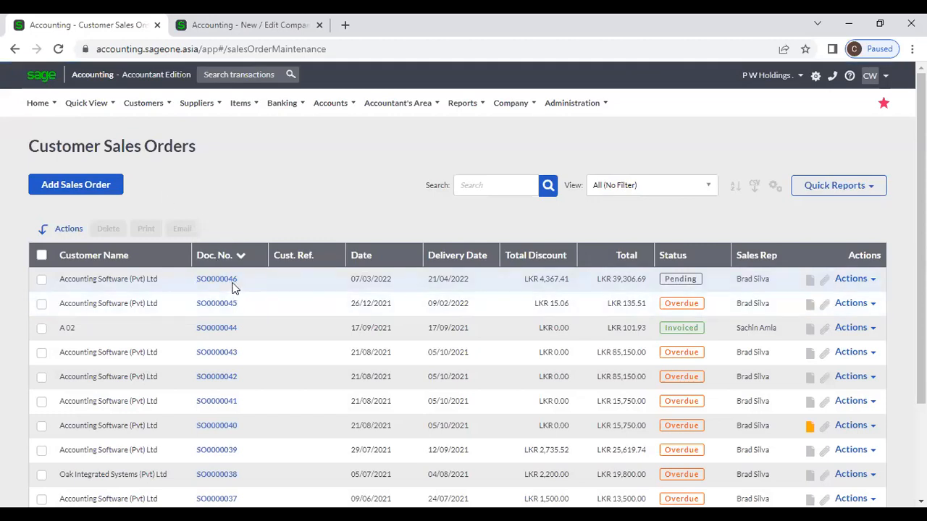
pyautogui.click(231, 282)
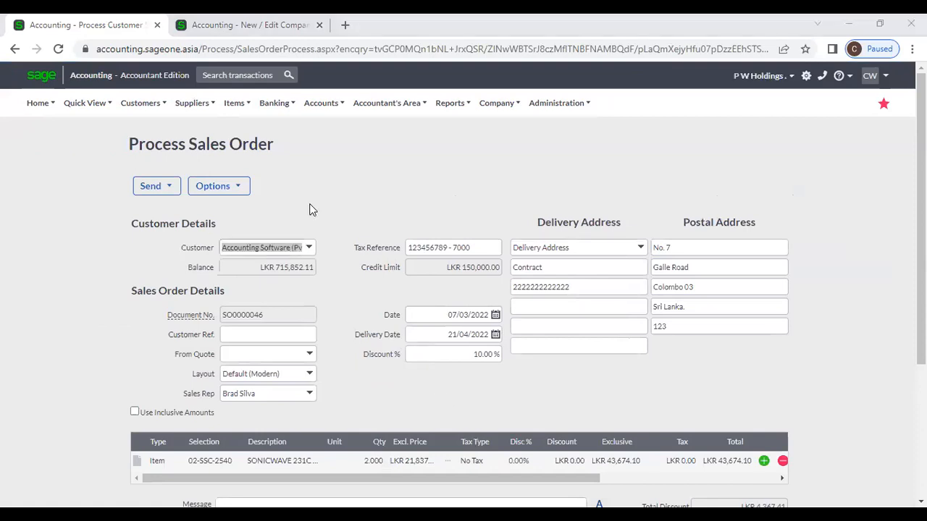
pyautogui.click(310, 205)
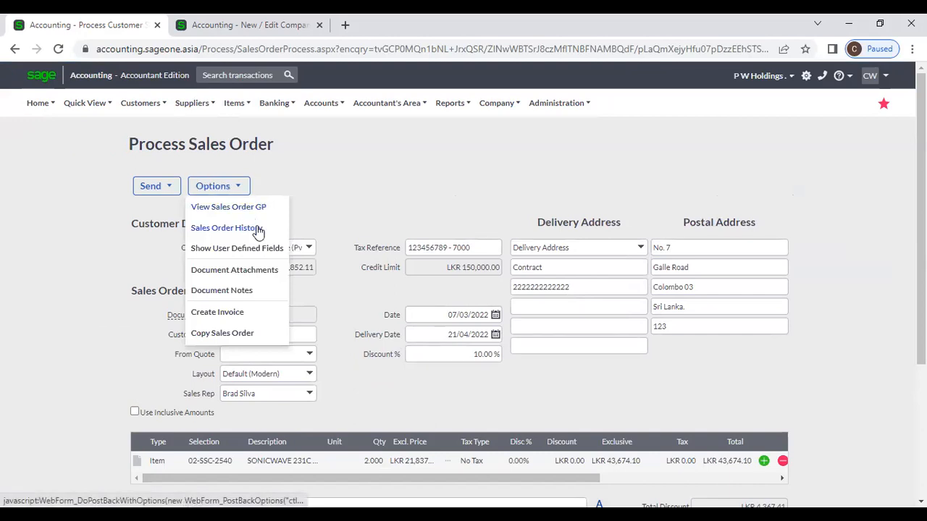
pyautogui.click(258, 229)
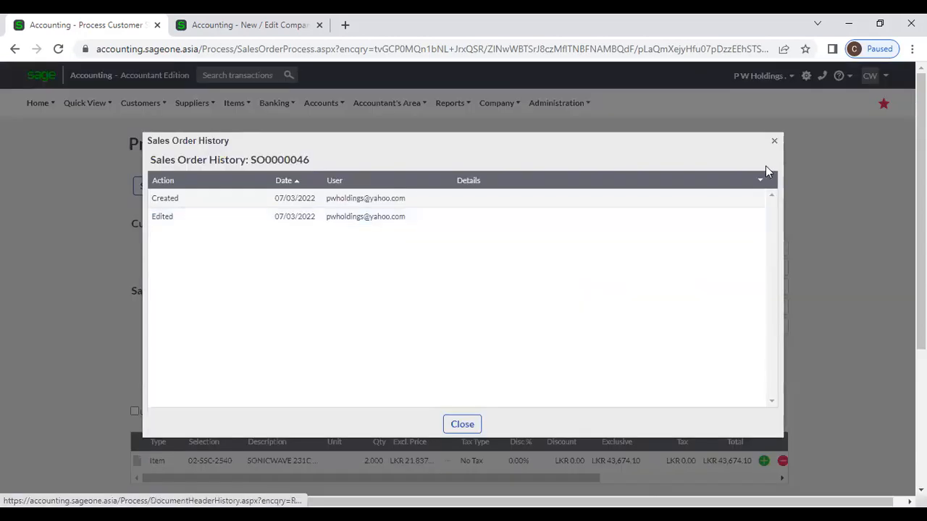
pyautogui.click(774, 142)
# View the user defined fields and document attachments of sales order SO0000046 without adding anything
pyautogui.click(214, 188)
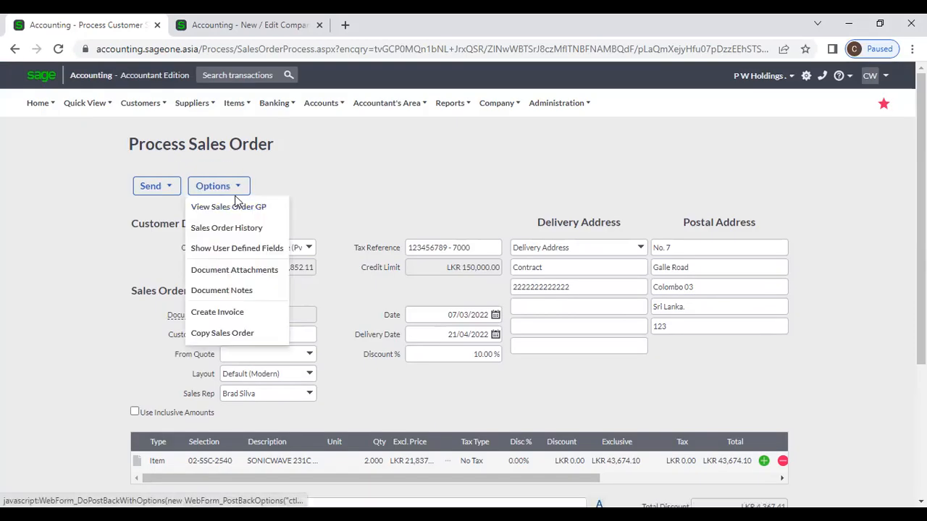
pyautogui.click(253, 249)
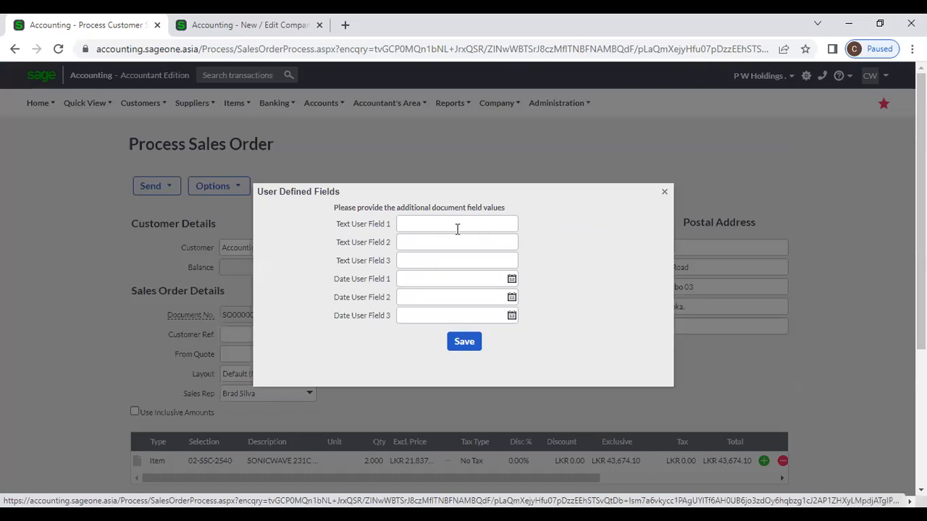
pyautogui.click(664, 192)
pyautogui.click(245, 190)
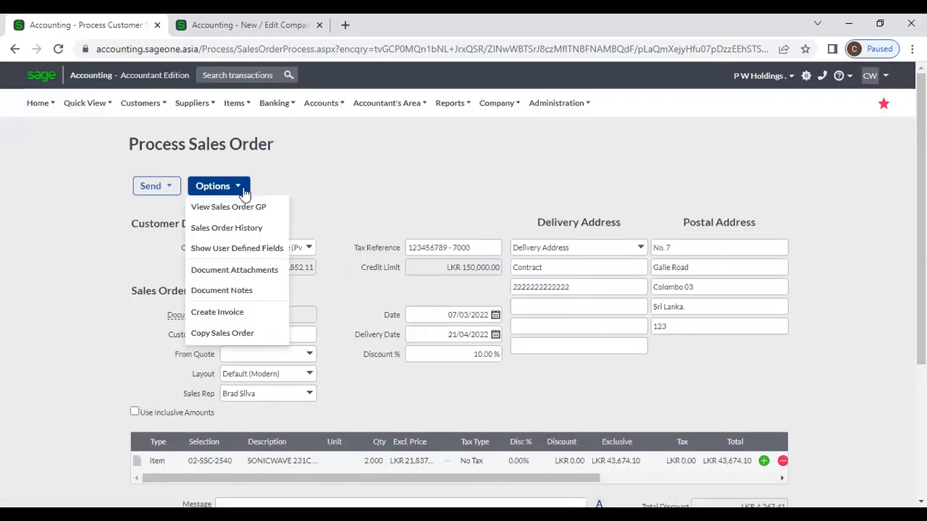
pyautogui.click(259, 263)
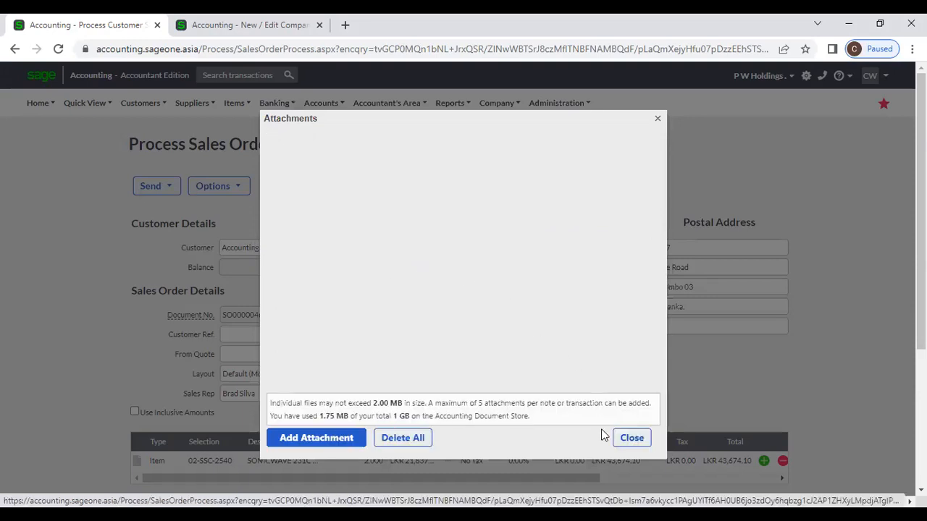
pyautogui.click(632, 438)
# View the sales order's document notes and the entry form for a new note, then close both without saving
pyautogui.click(217, 190)
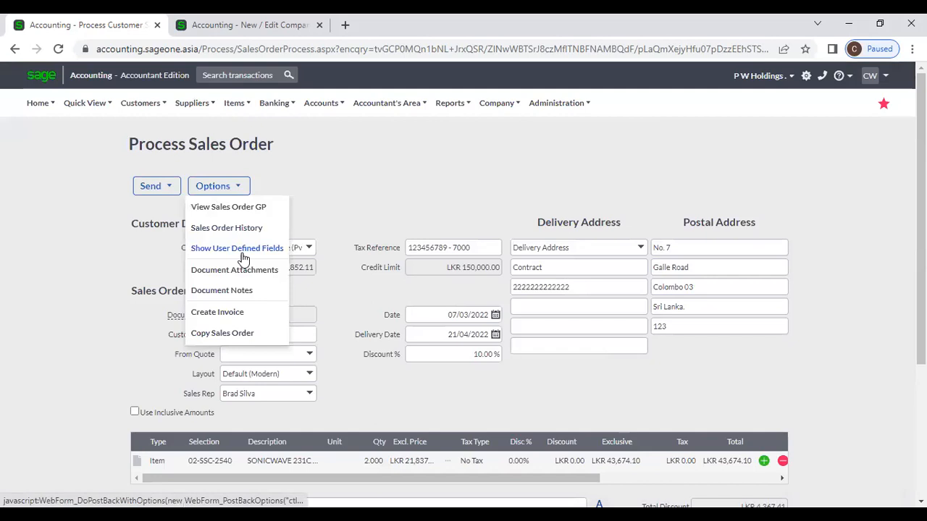
pyautogui.click(238, 293)
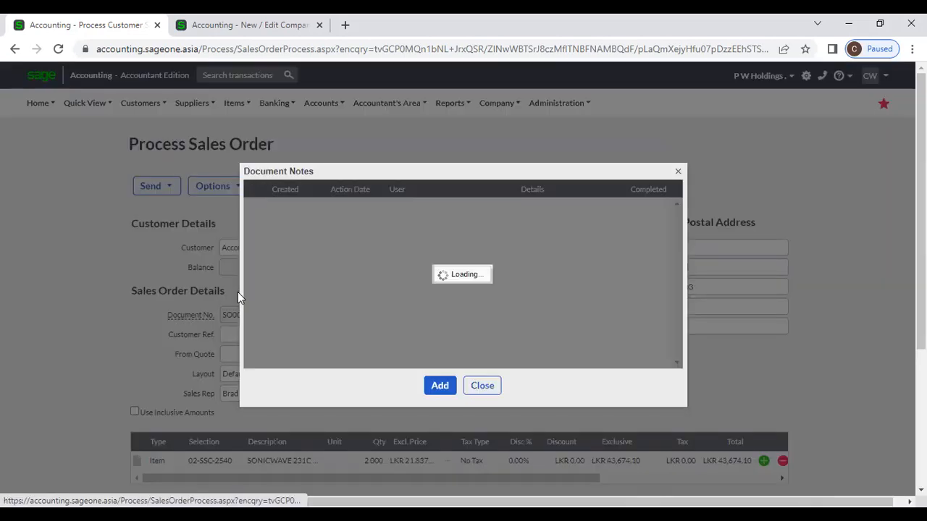
pyautogui.click(450, 389)
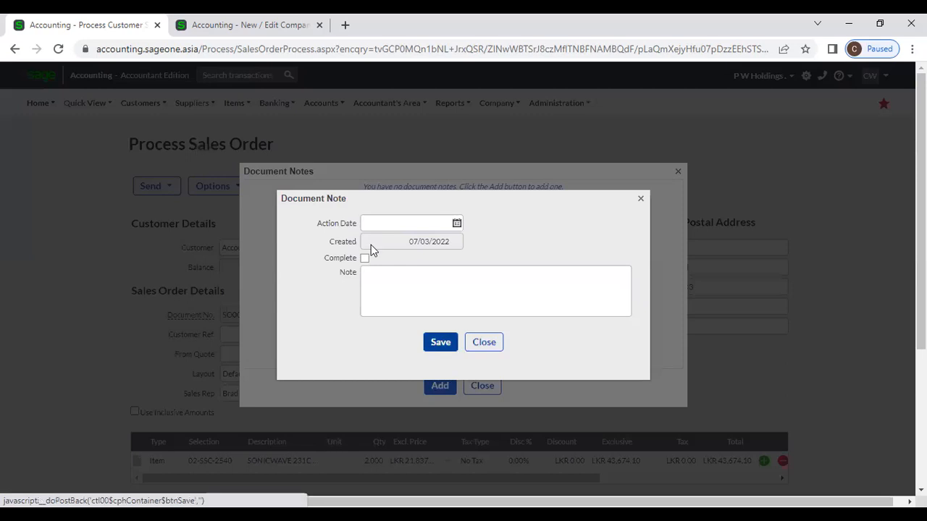
pyautogui.click(483, 344)
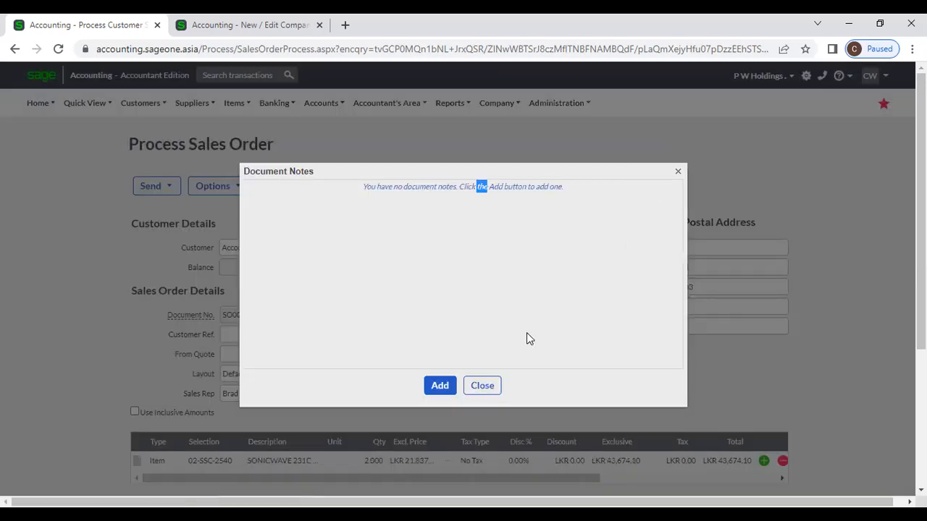
pyautogui.click(483, 385)
# Check the status and totals of sales order SO0000046 and go to its empty message box
pyautogui.click(241, 187)
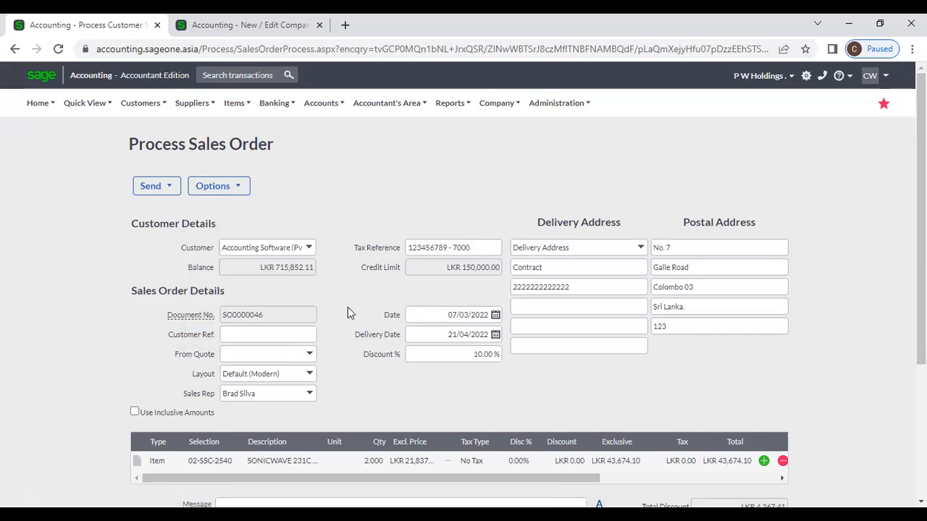
pyautogui.scroll(-3, 369, 302)
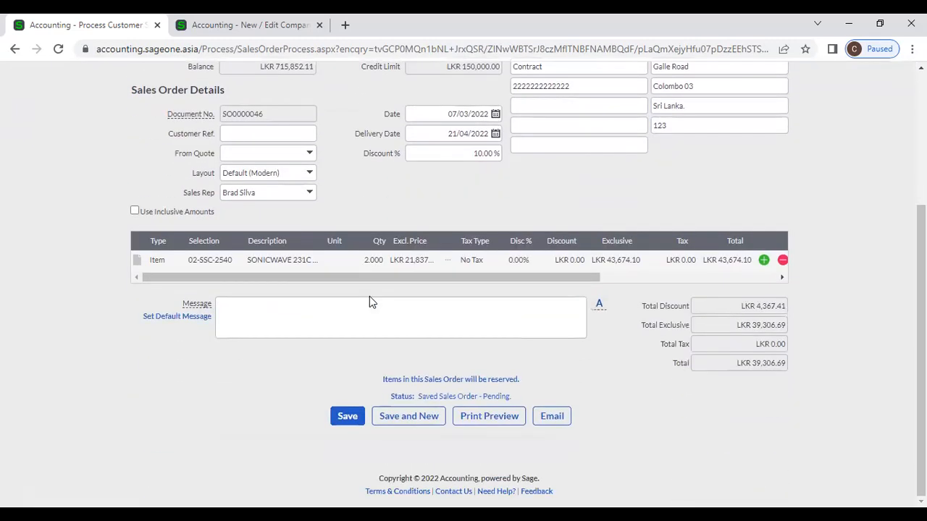
pyautogui.click(352, 313)
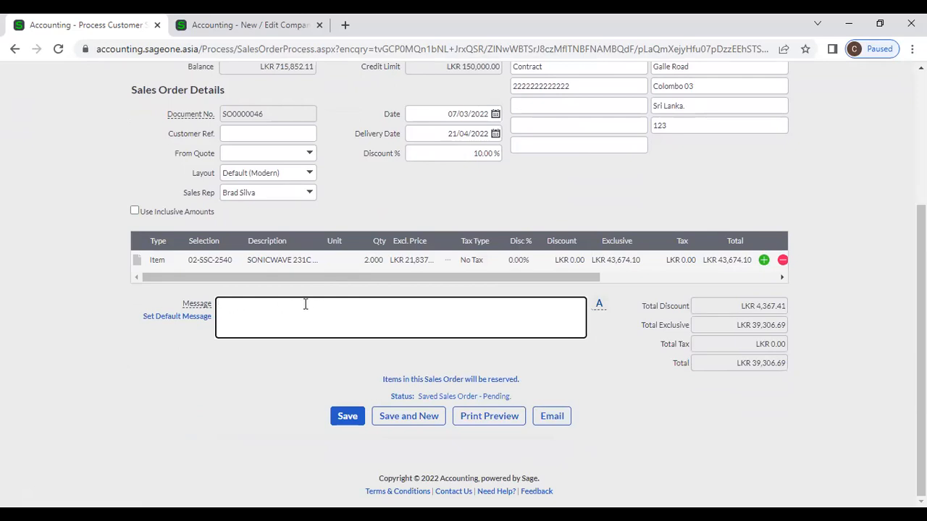
# Switch to the Company Settings page and expand the Documents and Statements settings
pyautogui.click(297, 24)
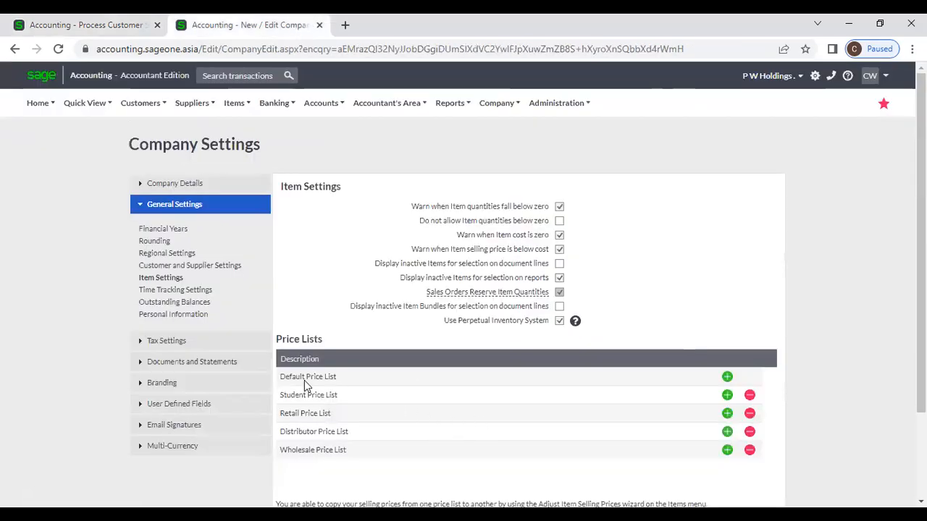
pyautogui.click(187, 365)
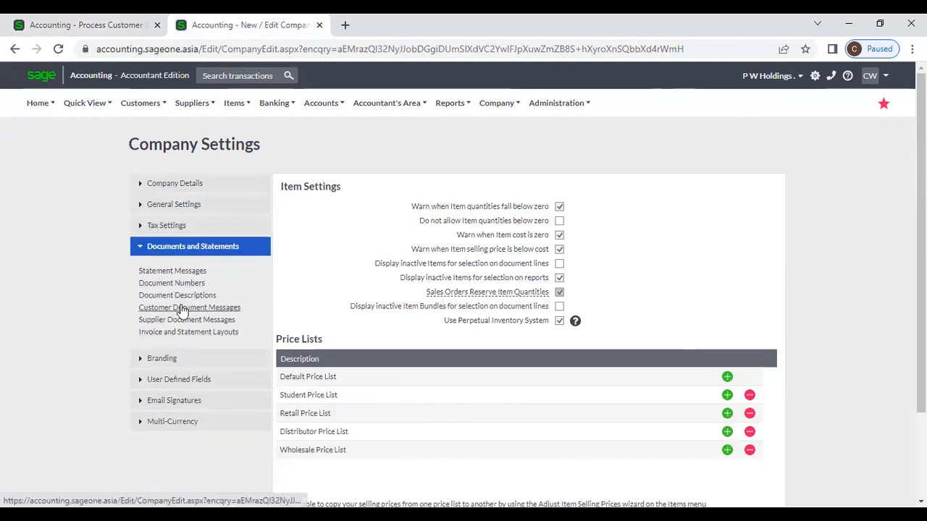
# View the default customer document messages in the company settings and return to the open sales order
pyautogui.click(182, 309)
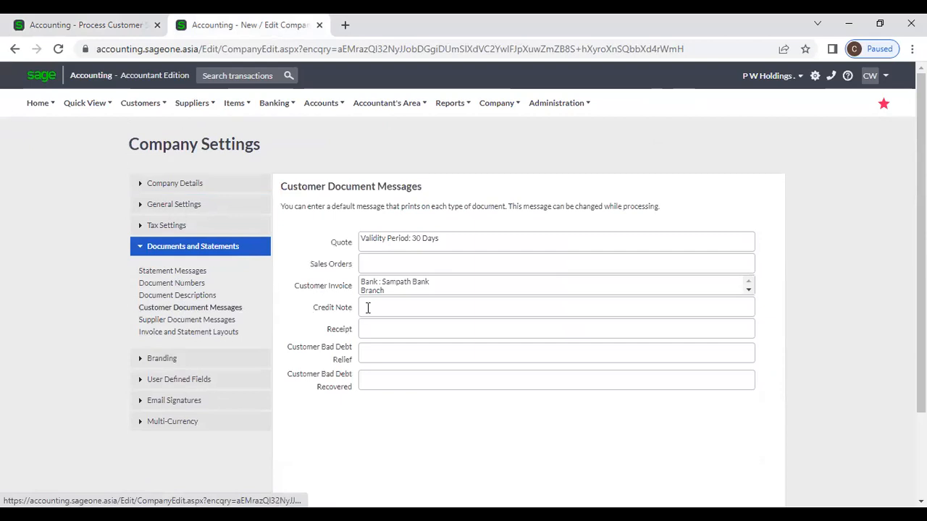
pyautogui.click(110, 25)
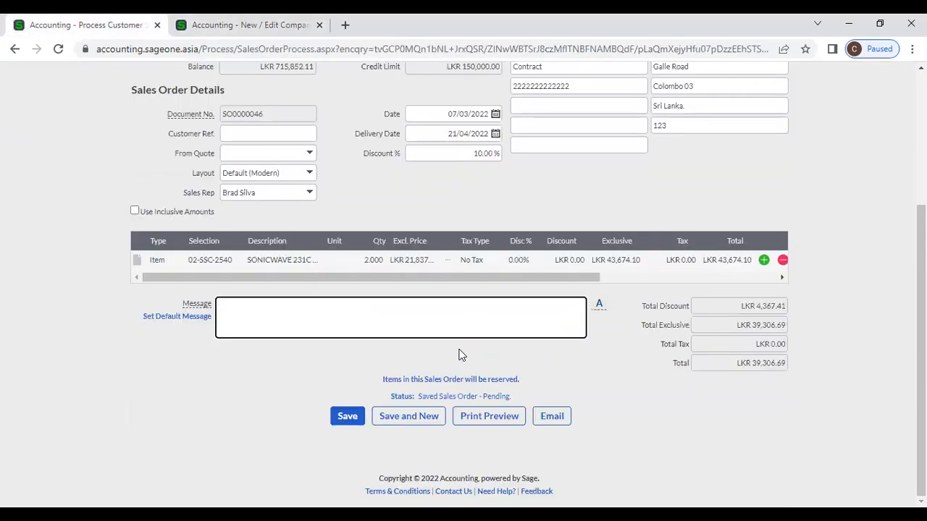
# Examine the order's overall discount percentage and the item line's discount percentage against the order totals
pyautogui.scroll(3, 460, 355)
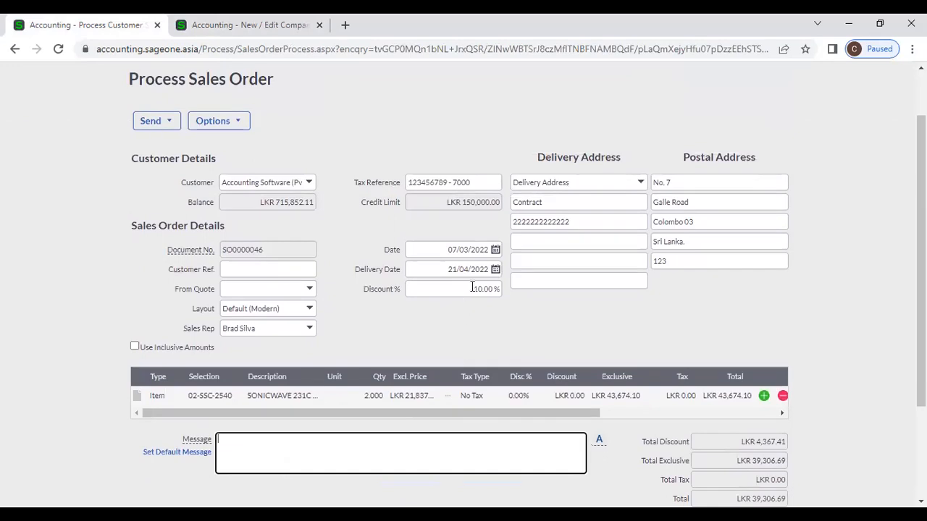
pyautogui.click(472, 288)
pyautogui.click(578, 352)
pyautogui.click(512, 396)
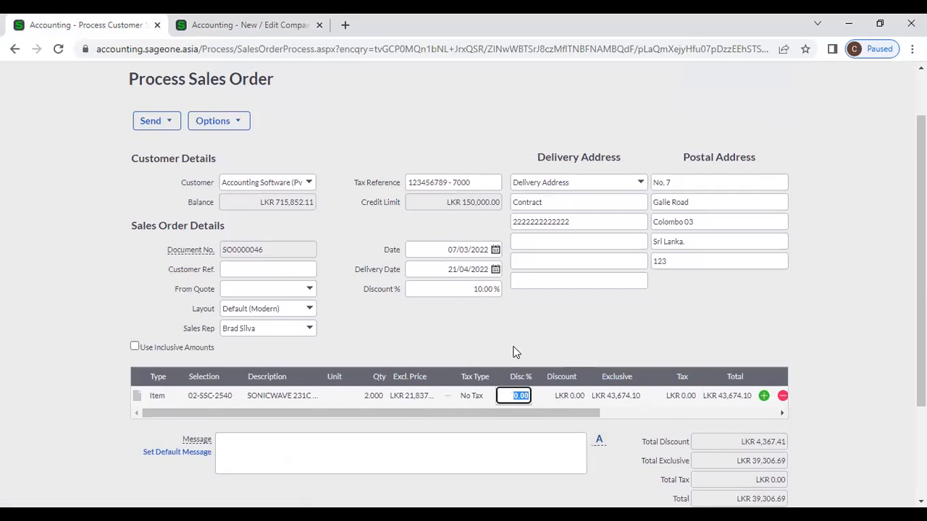
pyautogui.scroll(-2, 516, 352)
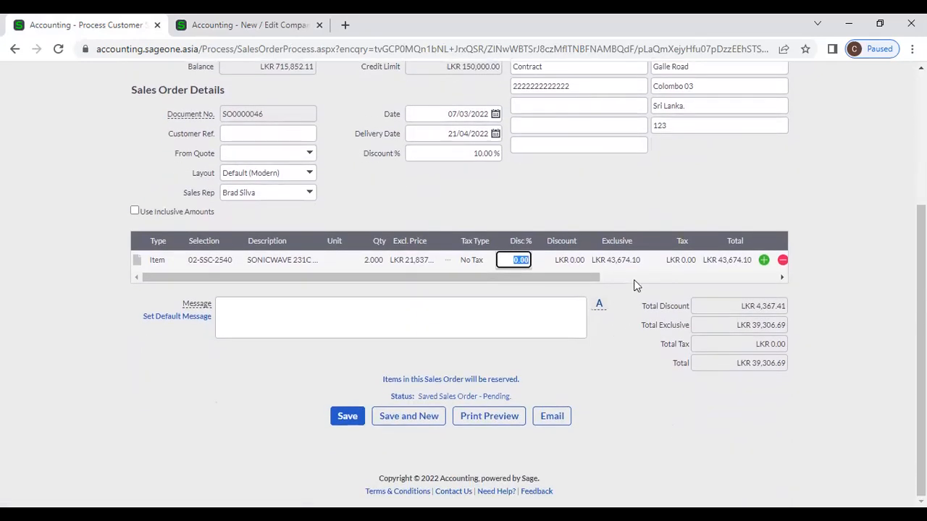
# Check the Department choices on the sales order's item line without assigning one, and save the order
pyautogui.click(634, 280)
pyautogui.click(582, 258)
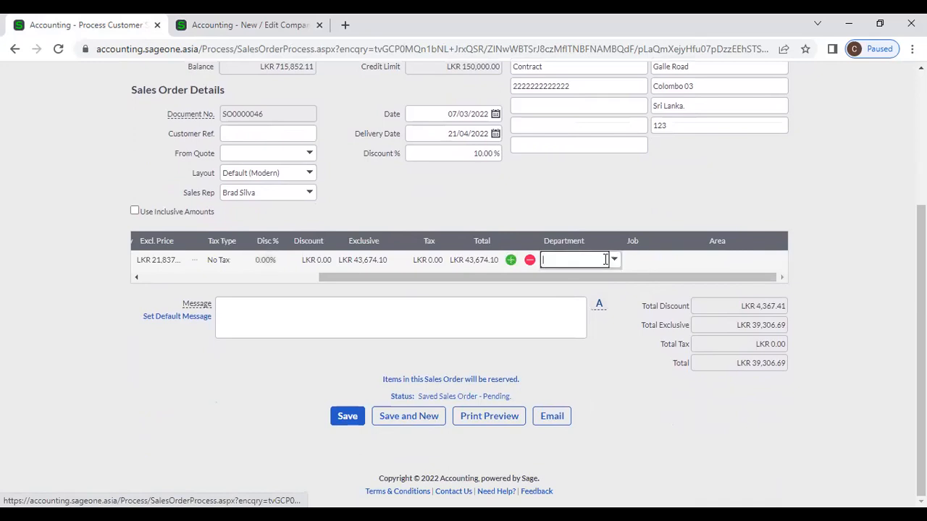
pyautogui.click(614, 260)
pyautogui.click(592, 213)
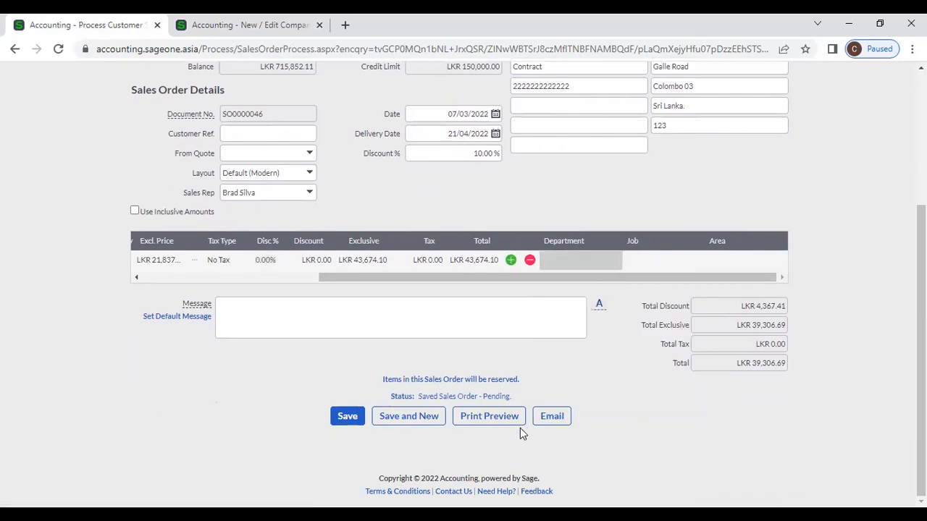
pyautogui.click(352, 427)
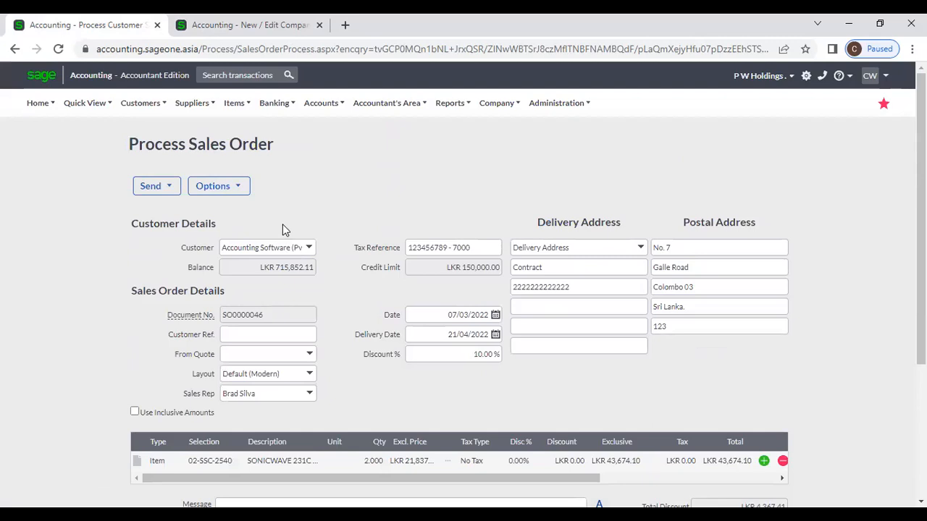
# Start a new customer sales order from the sales orders list and select Al Habtoor as the customer
pyautogui.click(141, 102)
pyautogui.moveTo(161, 167)
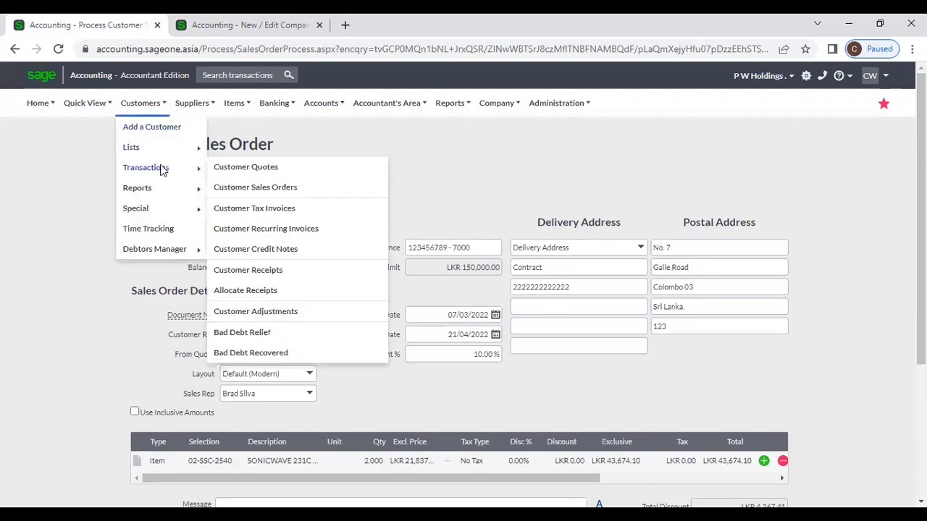
pyautogui.click(272, 189)
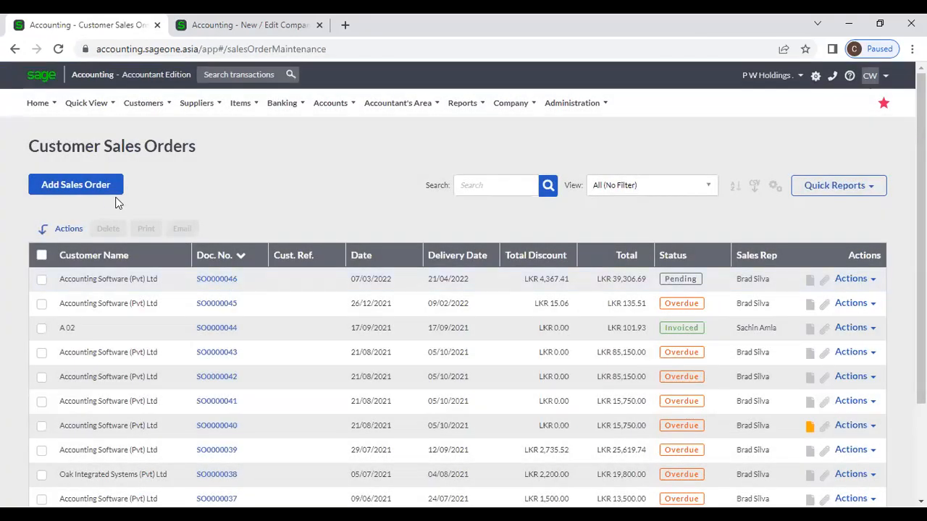
pyautogui.click(112, 195)
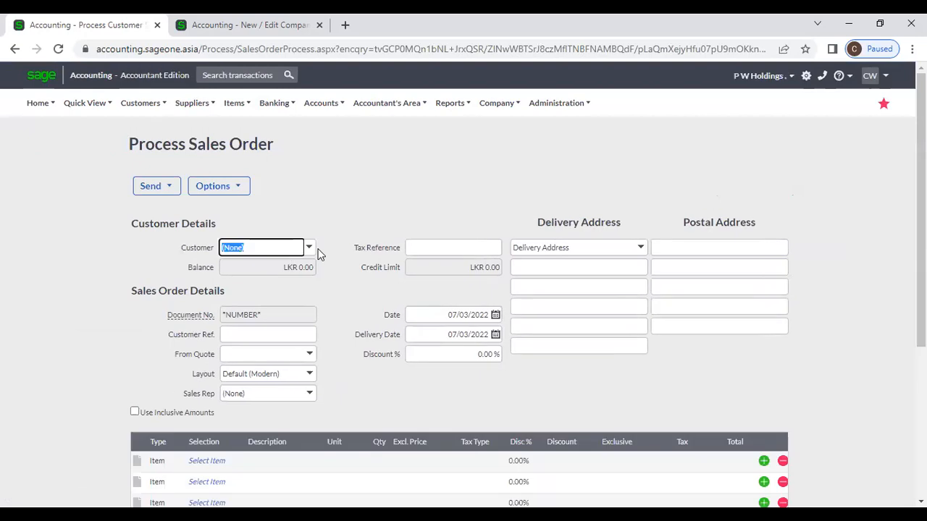
pyautogui.click(310, 249)
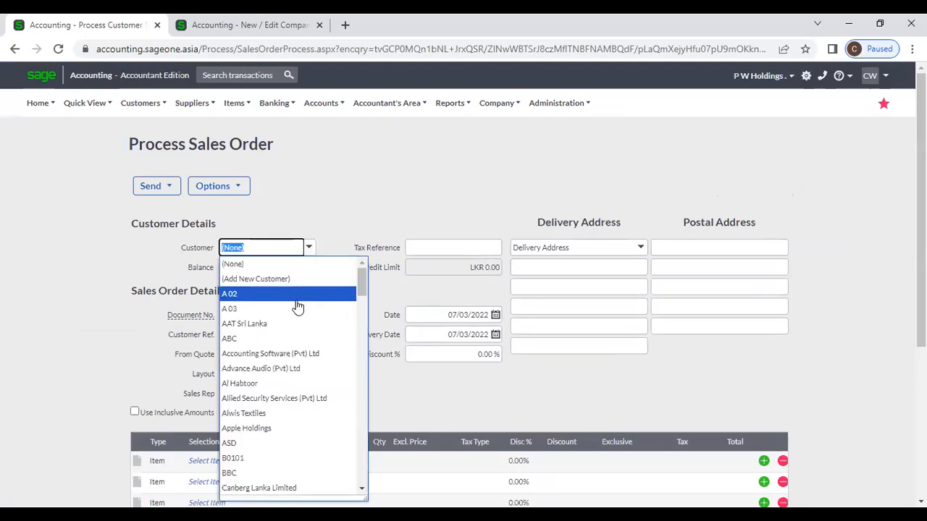
pyautogui.click(257, 385)
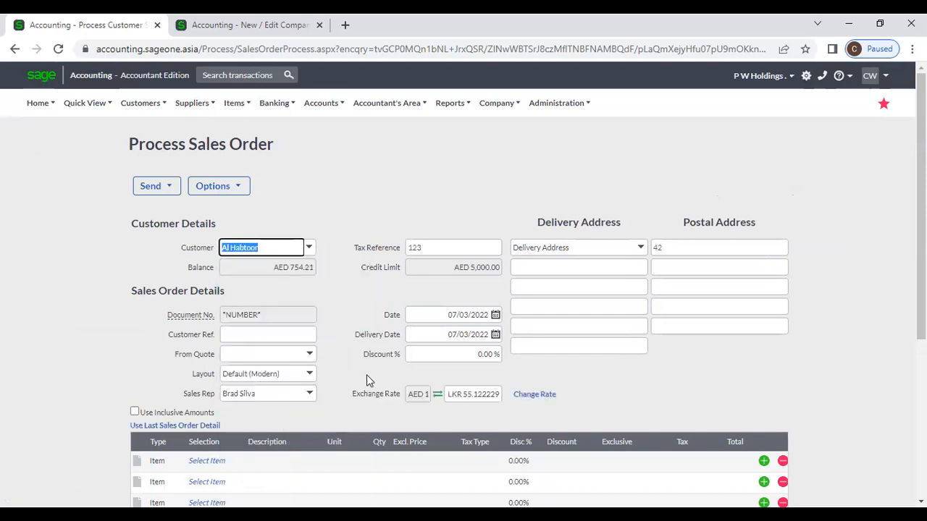
# Add item 02-SSC-2540, the SONICWAVE 231C wireless access point, to the first line of the sales order
pyautogui.scroll(-2, 367, 380)
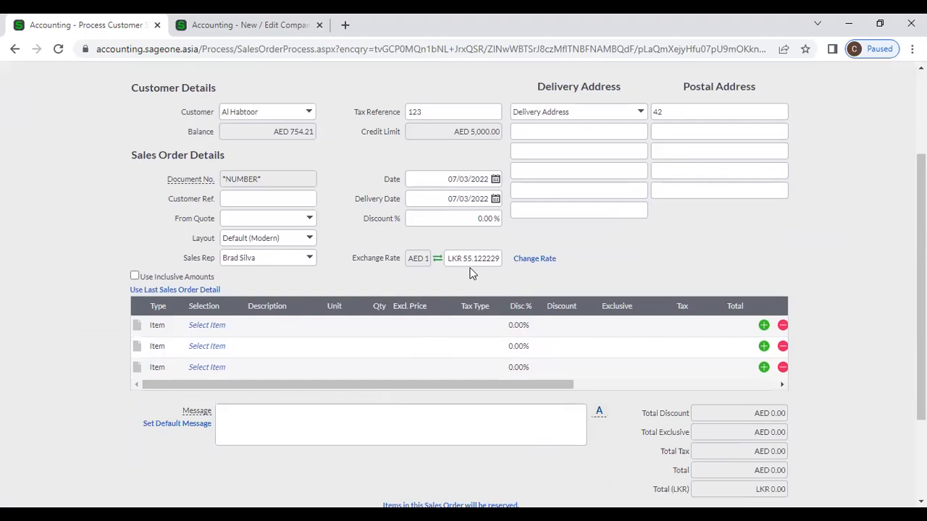
pyautogui.click(207, 325)
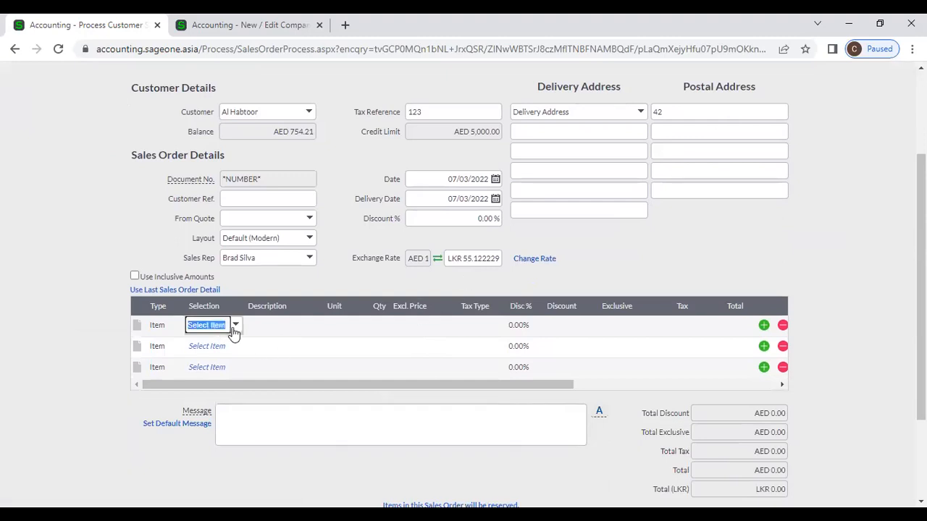
pyautogui.click(235, 327)
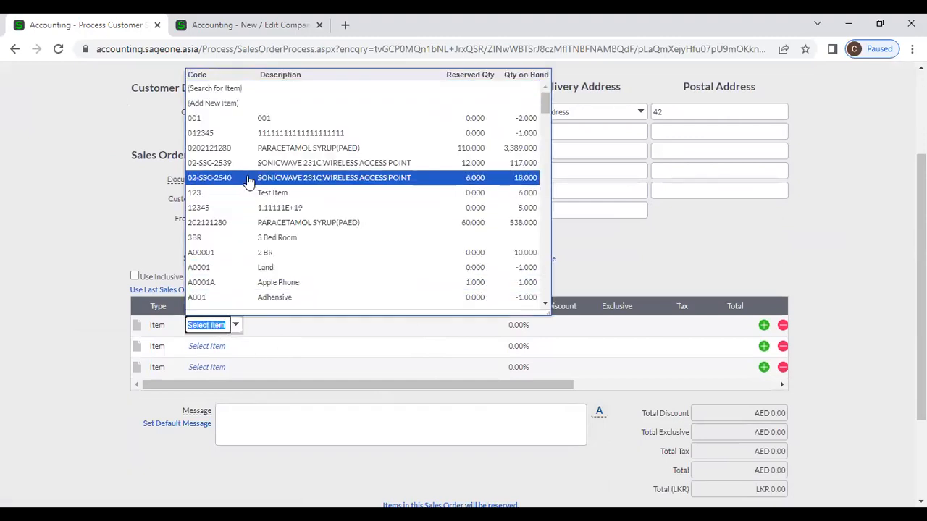
pyautogui.click(248, 181)
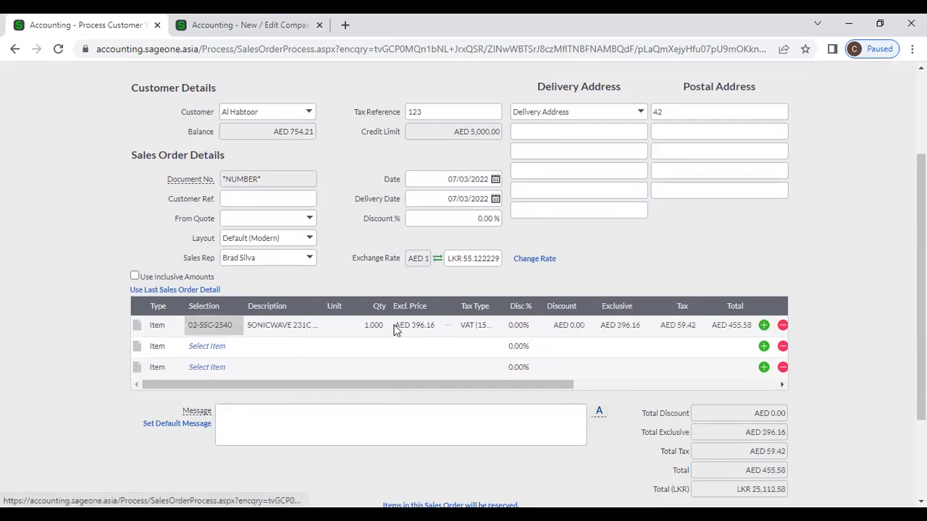
# Review the order's document number, customer reference, layout and sales rep fields without changing them
pyautogui.scroll(-3, 396, 330)
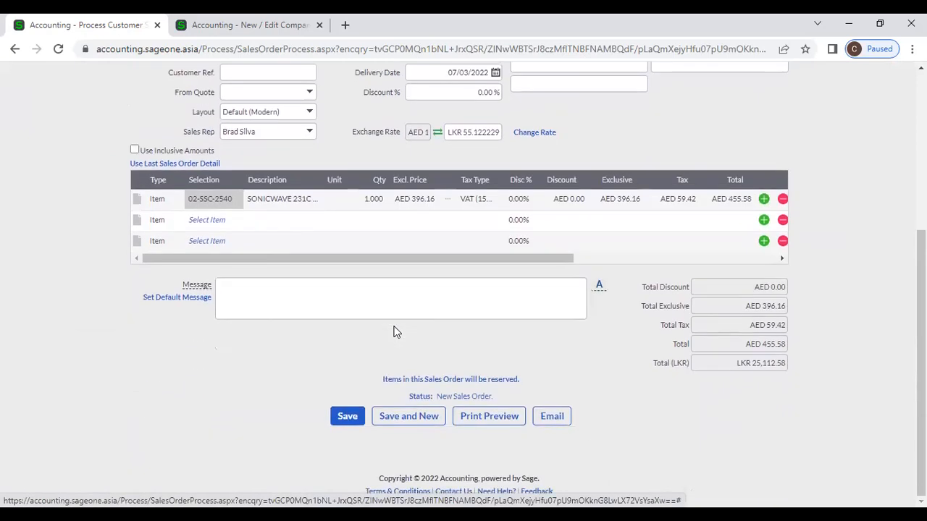
pyautogui.scroll(3, 396, 332)
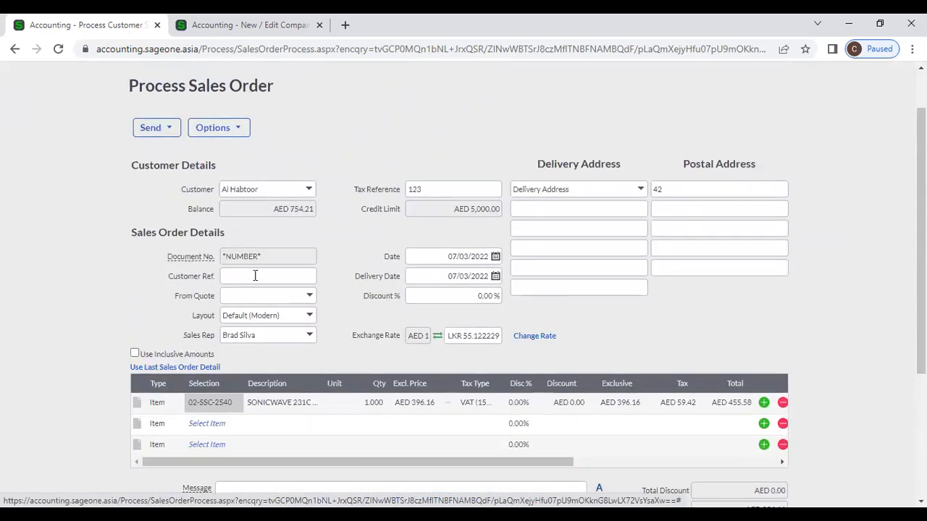
pyautogui.moveTo(202, 255)
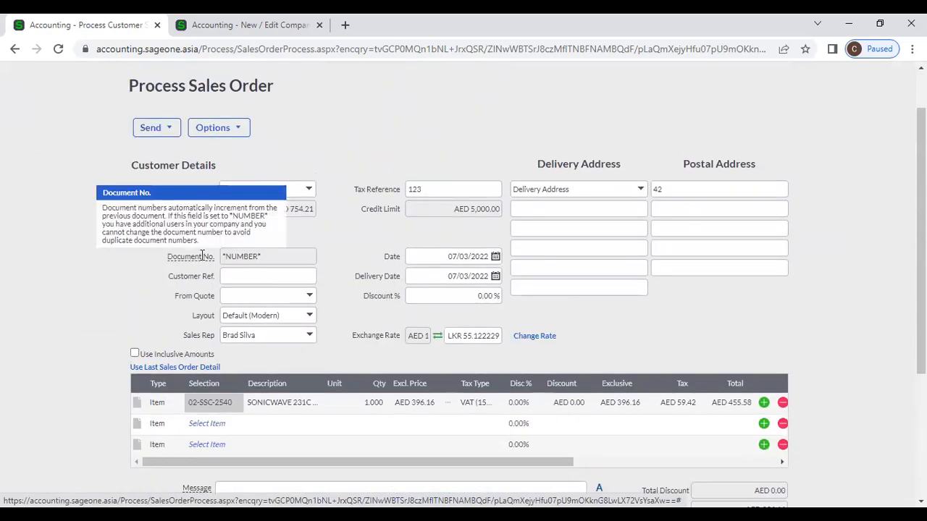
pyautogui.click(263, 276)
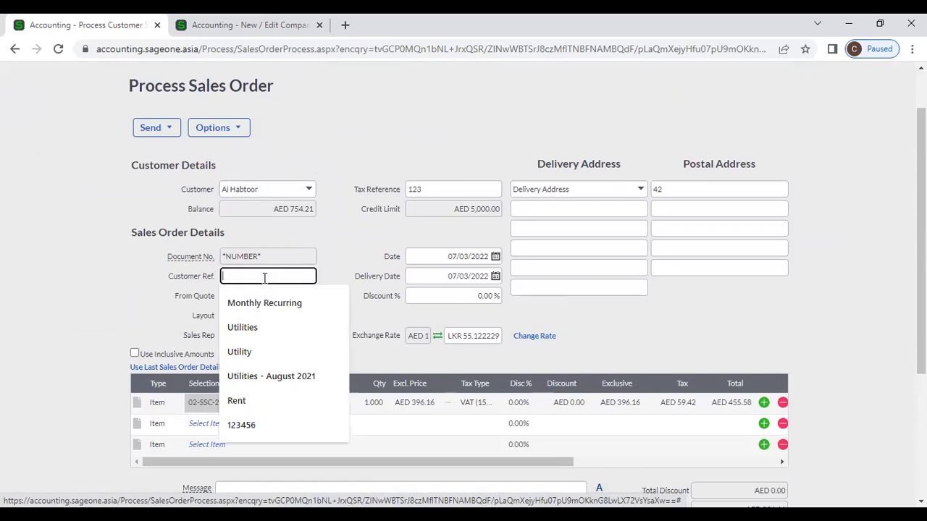
pyautogui.click(121, 293)
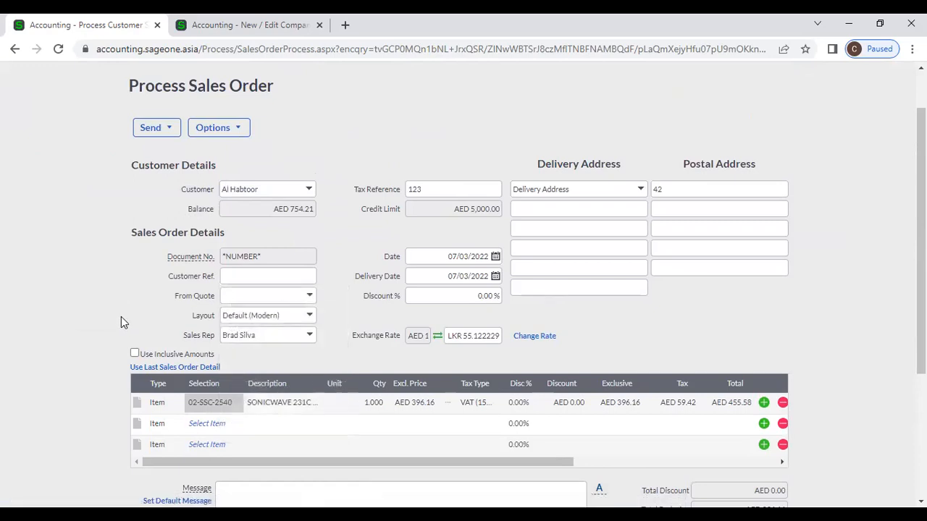
pyautogui.click(310, 317)
pyautogui.click(334, 318)
pyautogui.click(313, 343)
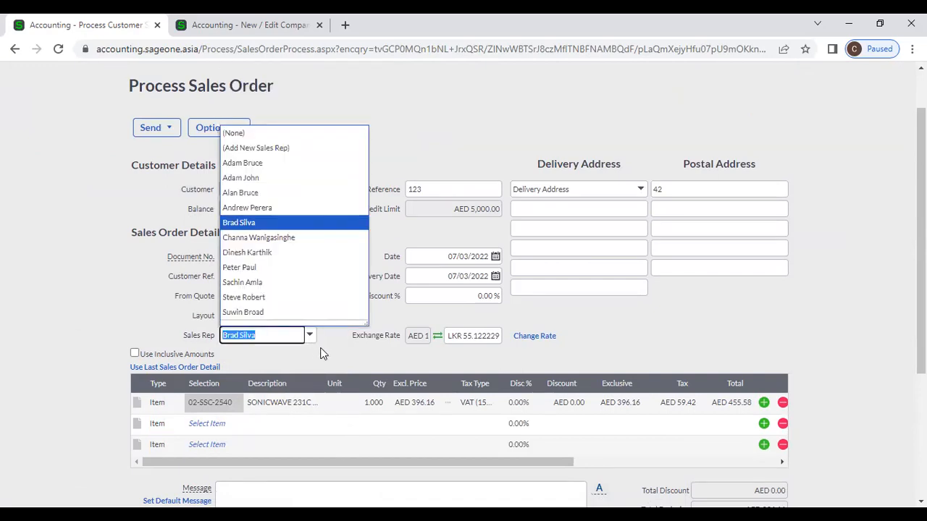
pyautogui.click(322, 354)
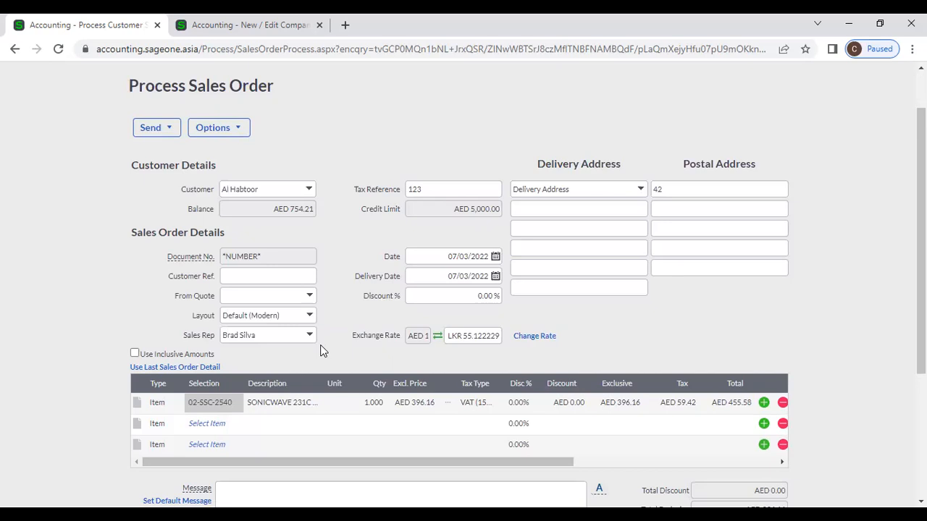
# Set a new custom exchange rate of LKR 56 per AED for the sales order
pyautogui.click(489, 336)
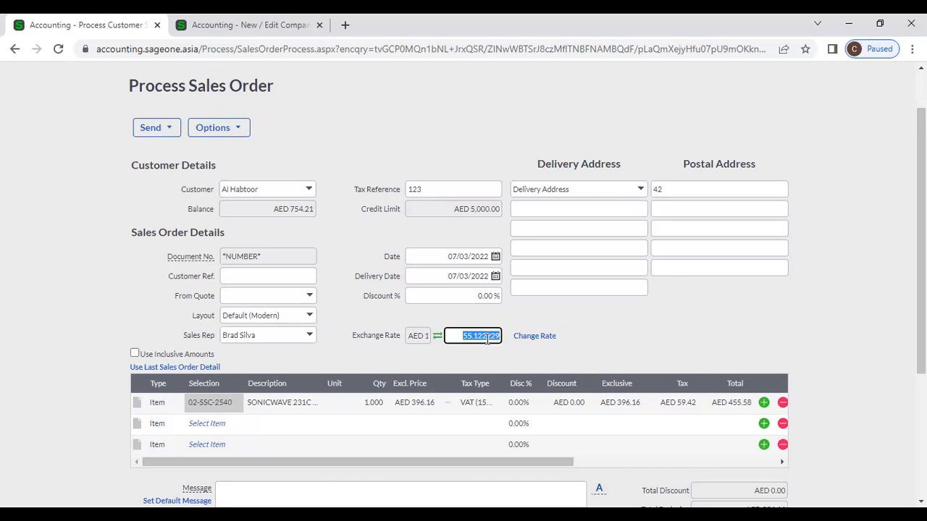
pyautogui.click(528, 338)
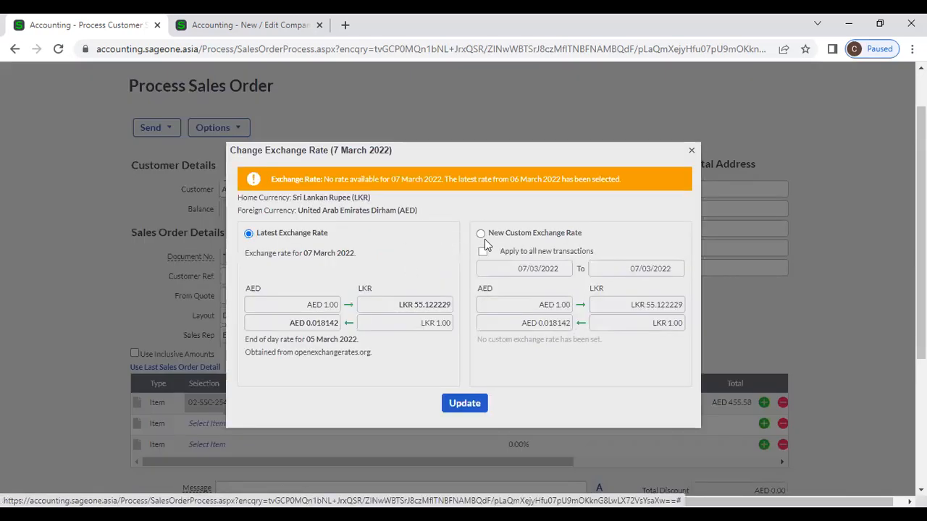
pyautogui.moveTo(366, 267); pyautogui.dragTo(259, 287)
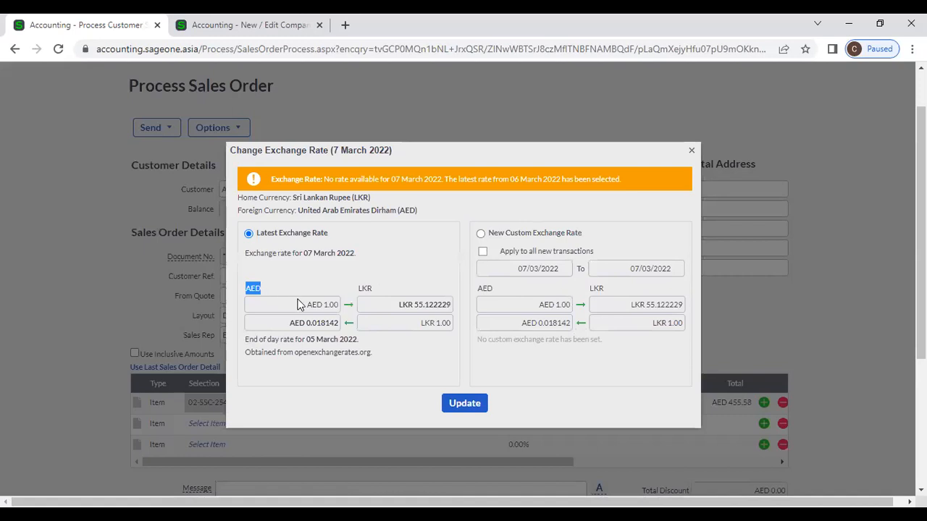
pyautogui.click(481, 234)
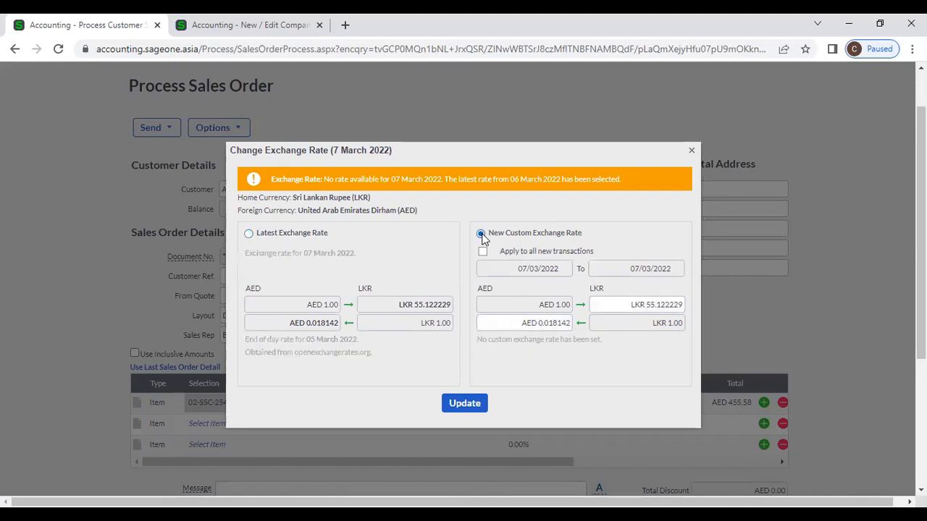
pyautogui.click(665, 304)
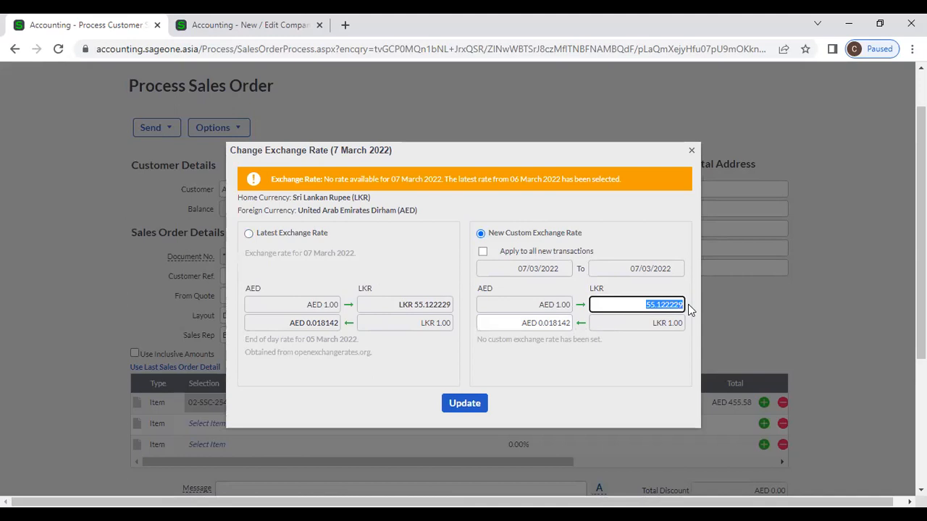
pyautogui.write('56')
pyautogui.click(468, 404)
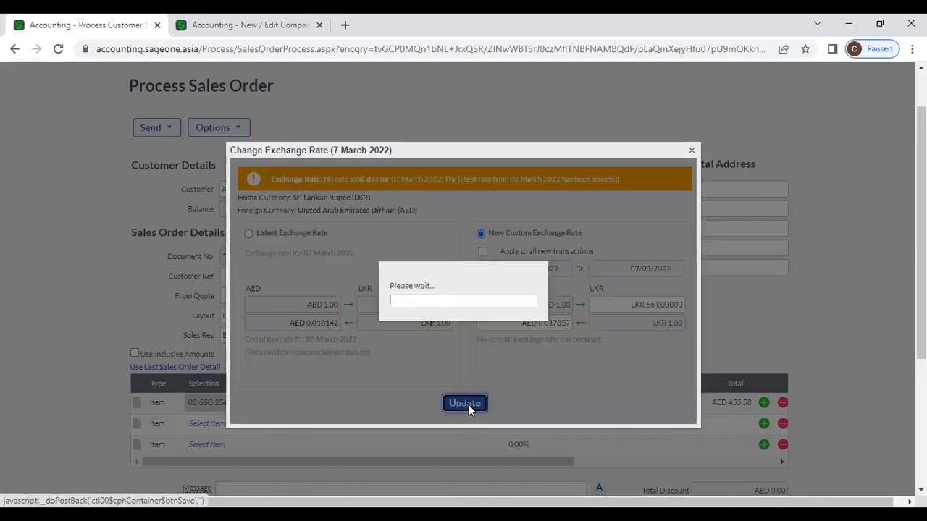
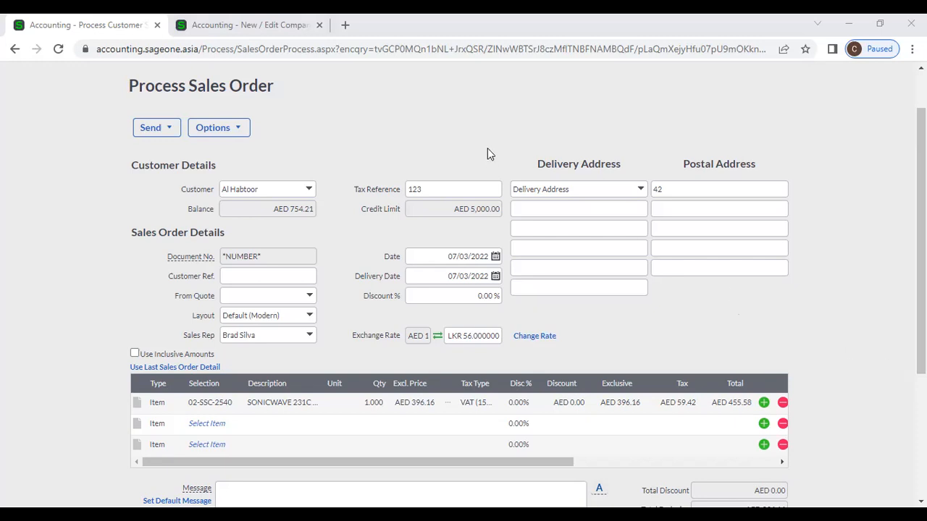
# Leave the sales order and open the list of customer tax invoices
pyautogui.scroll(1, 297, 123)
pyautogui.moveTo(141, 102)
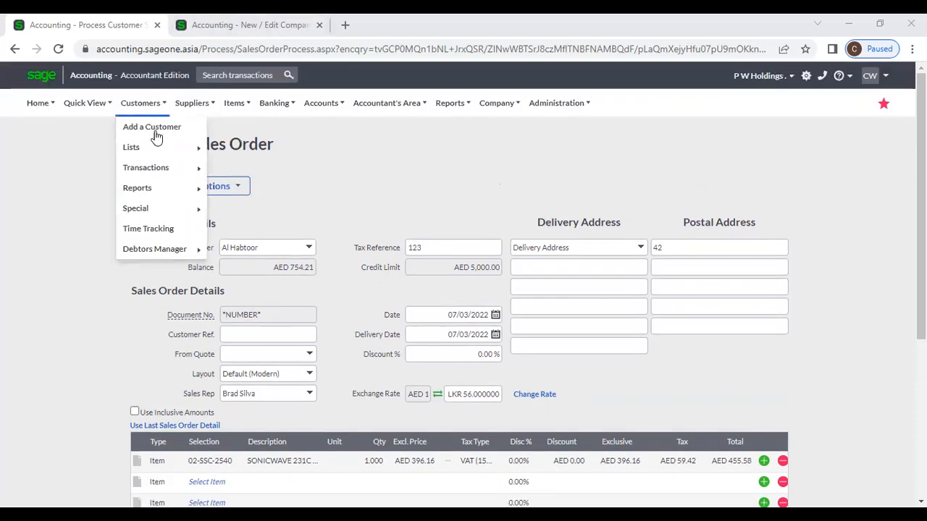
pyautogui.moveTo(161, 170)
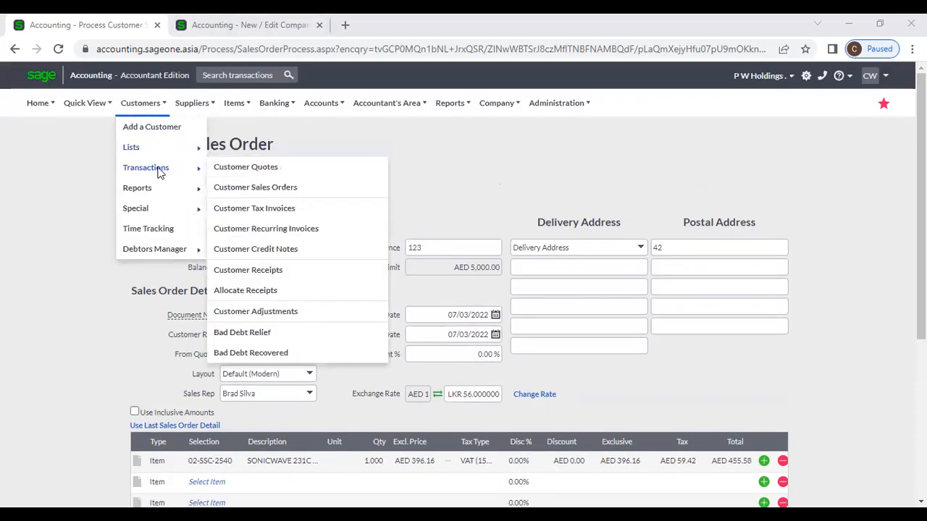
pyautogui.click(244, 210)
pyautogui.click(533, 128)
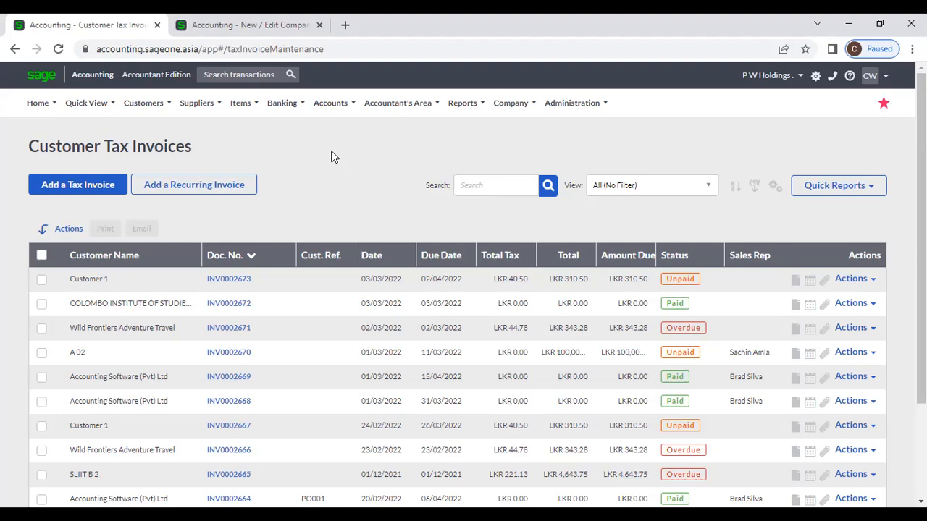
pyautogui.moveTo(152, 110)
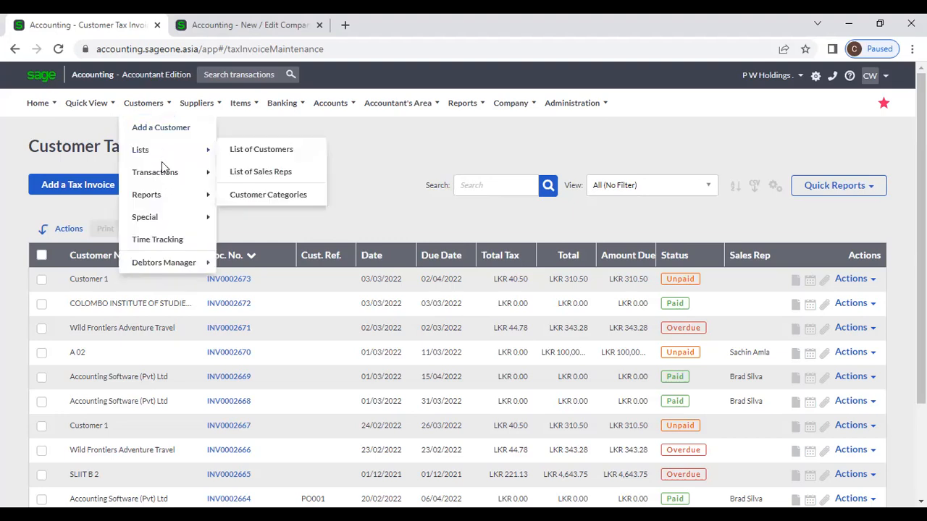
# Open the list of customer quotes and view the actions available for the pending quote
pyautogui.moveTo(171, 176)
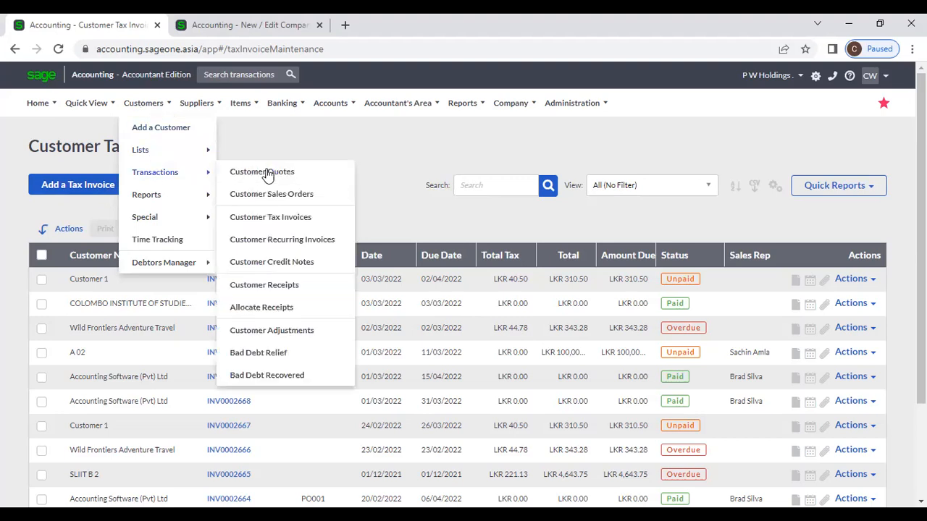
pyautogui.click(262, 172)
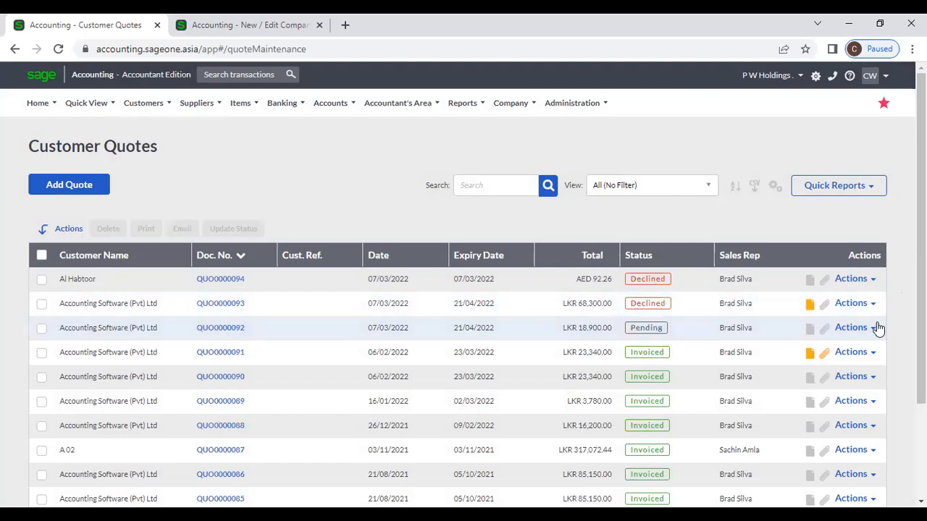
pyautogui.click(875, 328)
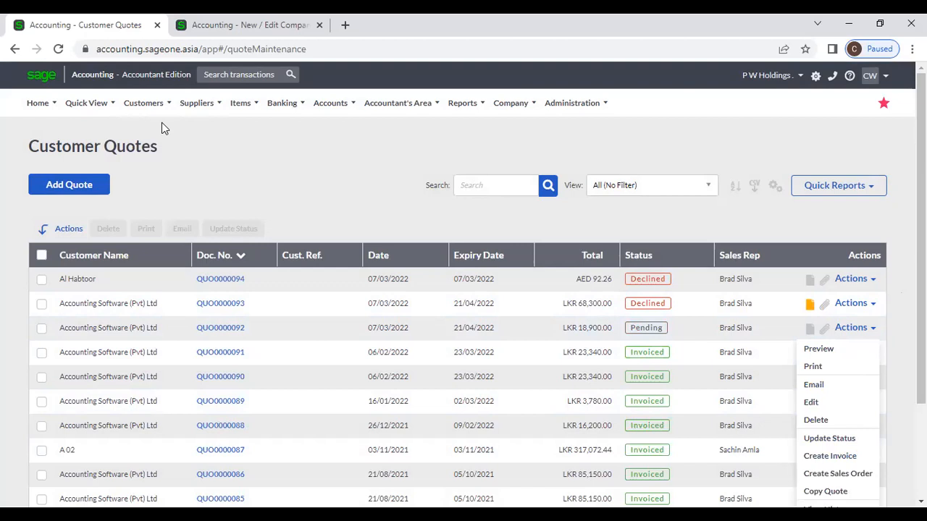
# Start a customer tax invoice for Accounting Software (Pvt) Ltd and decline invoicing its outstanding sales orders
pyautogui.moveTo(158, 174)
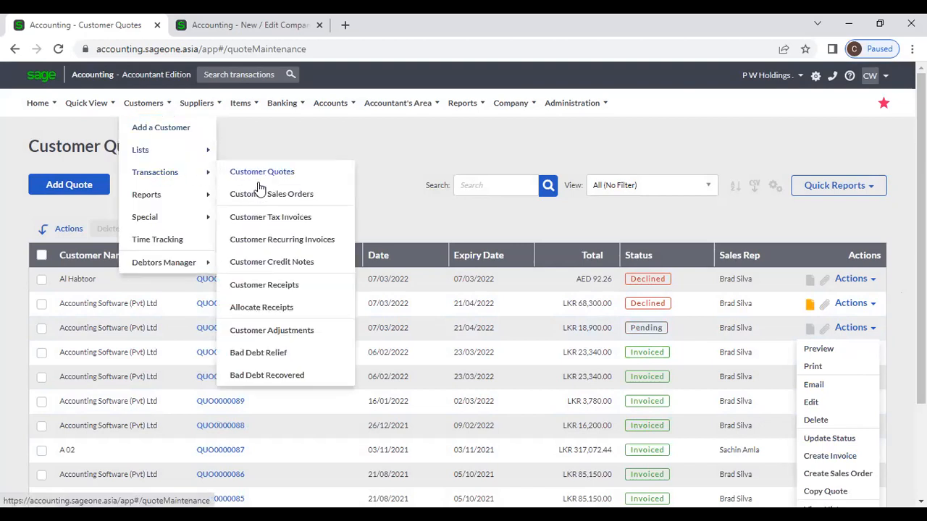
pyautogui.click(268, 218)
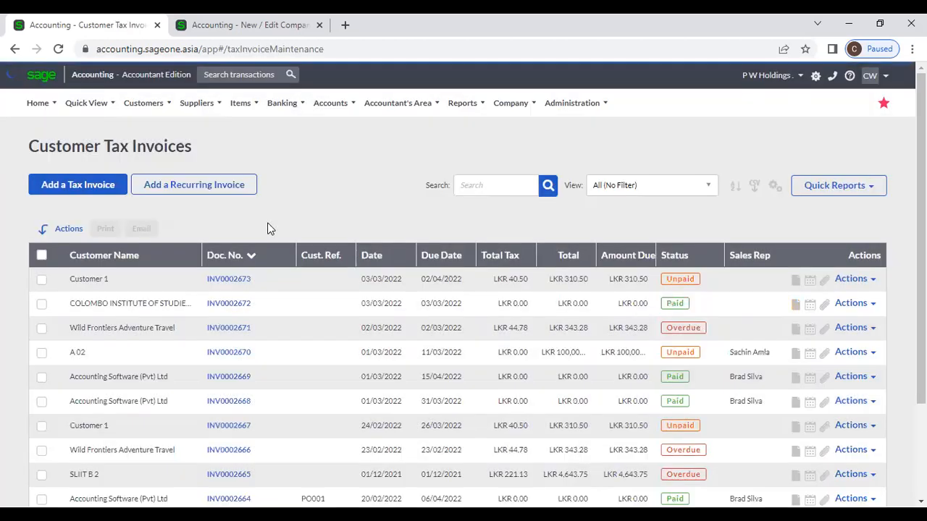
pyautogui.click(96, 190)
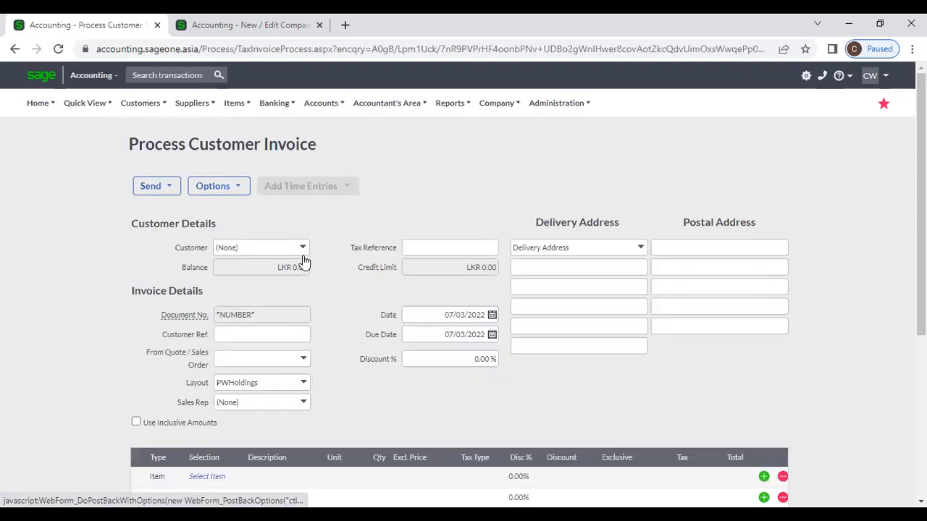
pyautogui.click(300, 248)
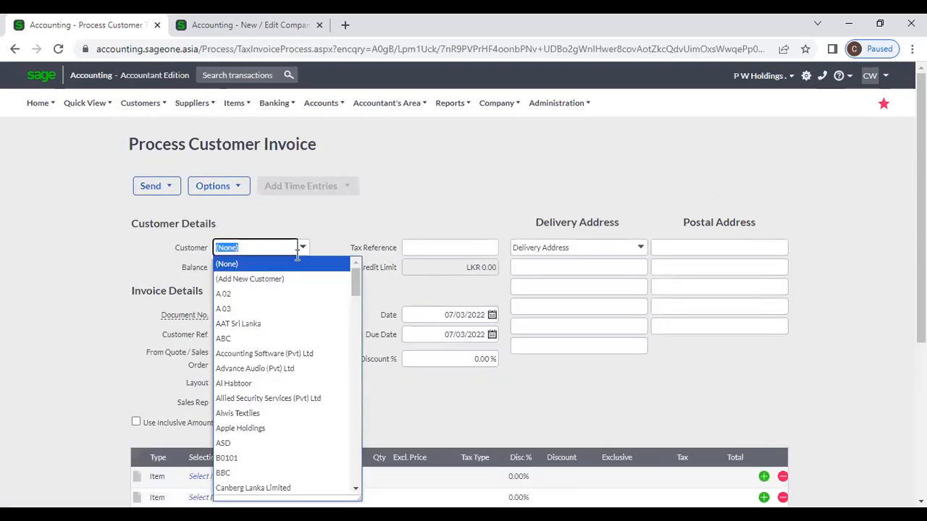
pyautogui.click(295, 354)
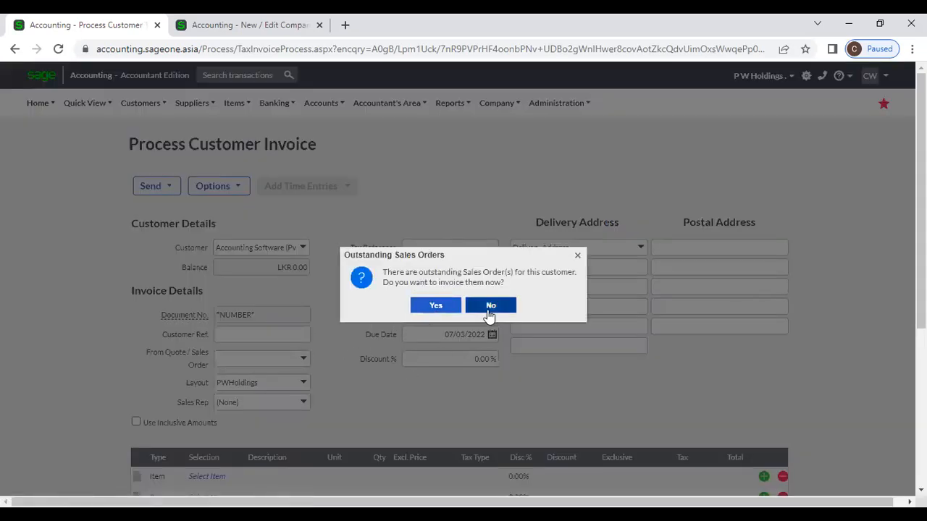
pyautogui.click(489, 305)
# Try to fill the invoice from an already invoiced quote dated 21/08/2021, declining to invoice it again
pyautogui.scroll(-1, 333, 338)
pyautogui.click(304, 297)
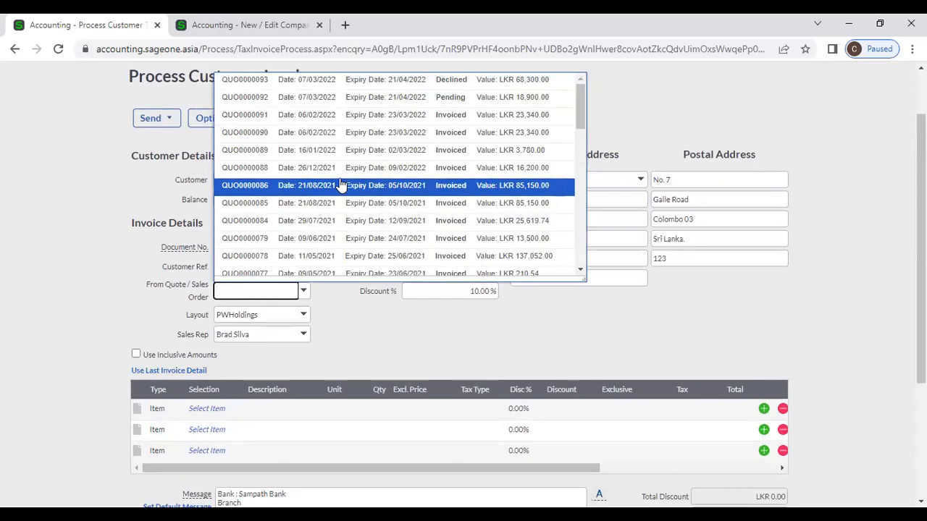
pyautogui.click(391, 185)
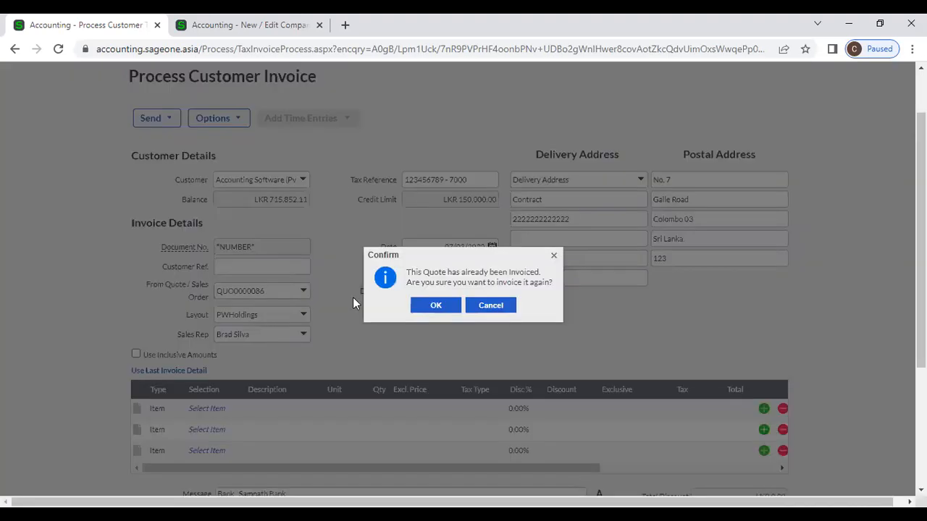
pyautogui.click(485, 307)
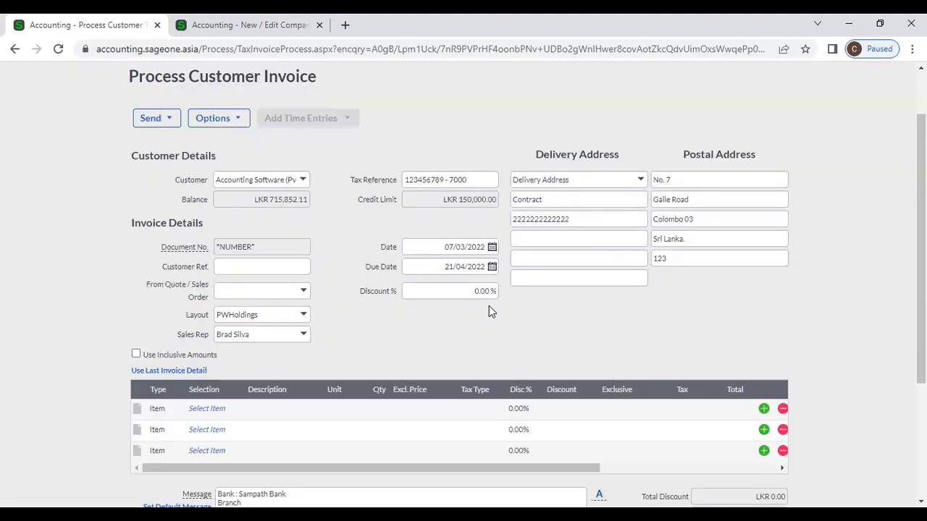
pyautogui.scroll(1, 179, 153)
# Discard the unsaved invoice and return to the list of customer tax invoices
pyautogui.moveTo(141, 105)
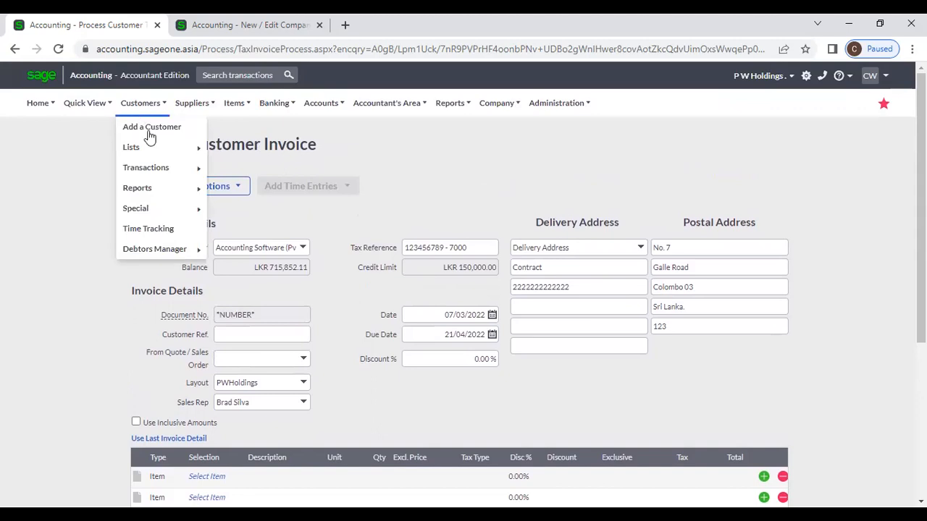
pyautogui.moveTo(159, 168)
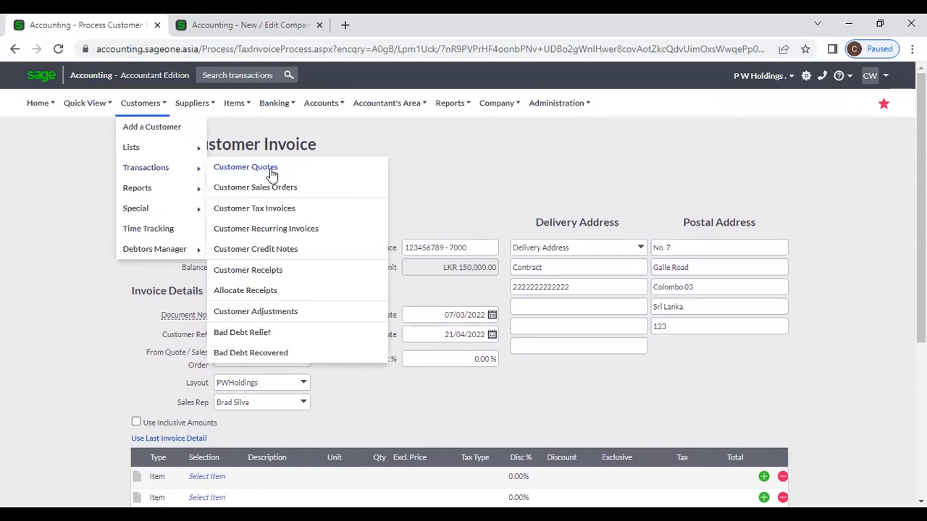
pyautogui.click(279, 210)
pyautogui.click(517, 128)
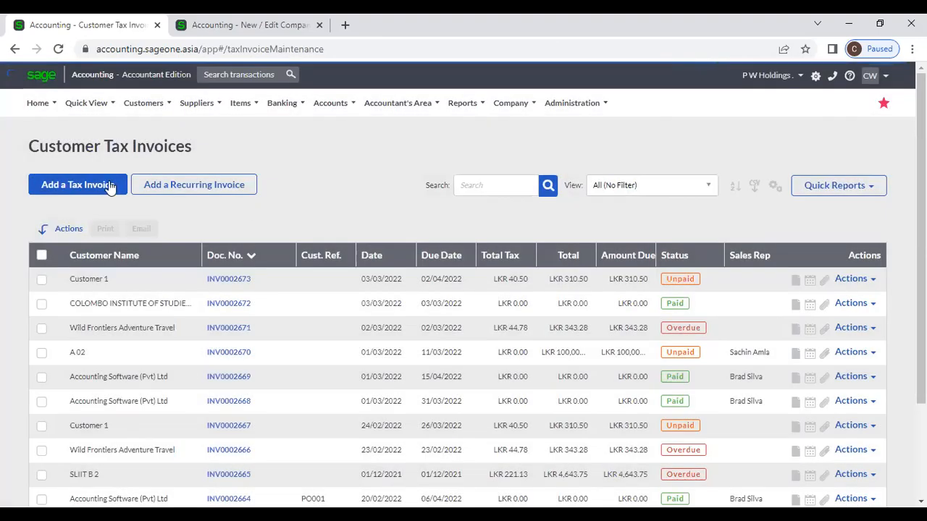
# Start another invoice for Accounting Software (Pvt) Ltd, agree to invoice its outstanding sales orders, and browse the quotes and orders offered without choosing one
pyautogui.click(108, 186)
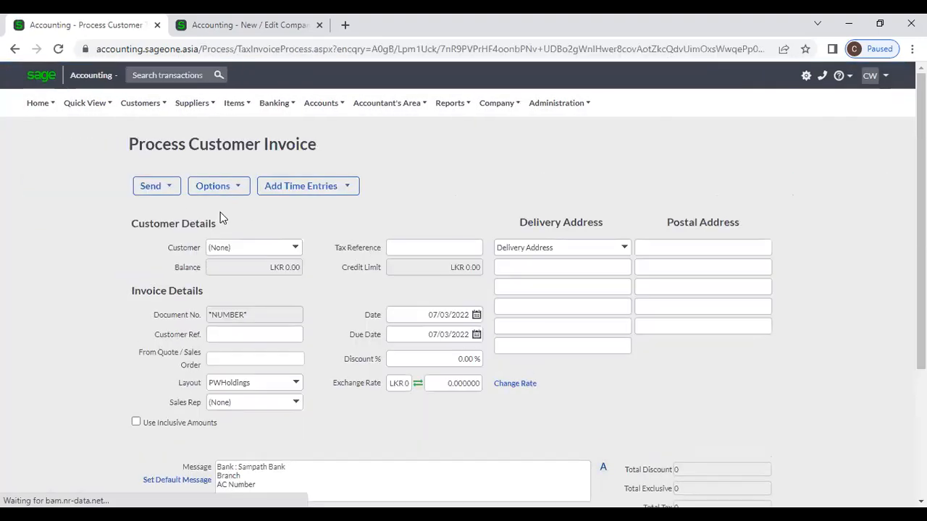
pyautogui.click(303, 248)
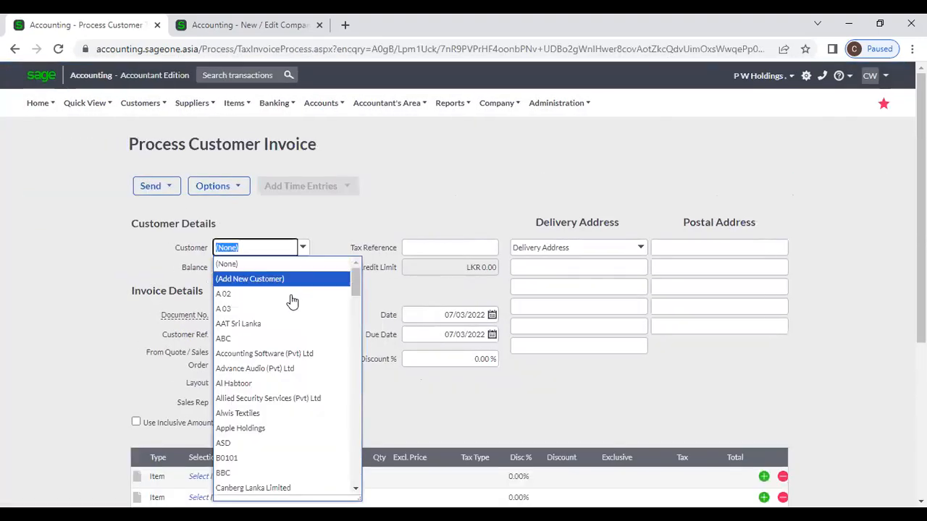
pyautogui.click(289, 354)
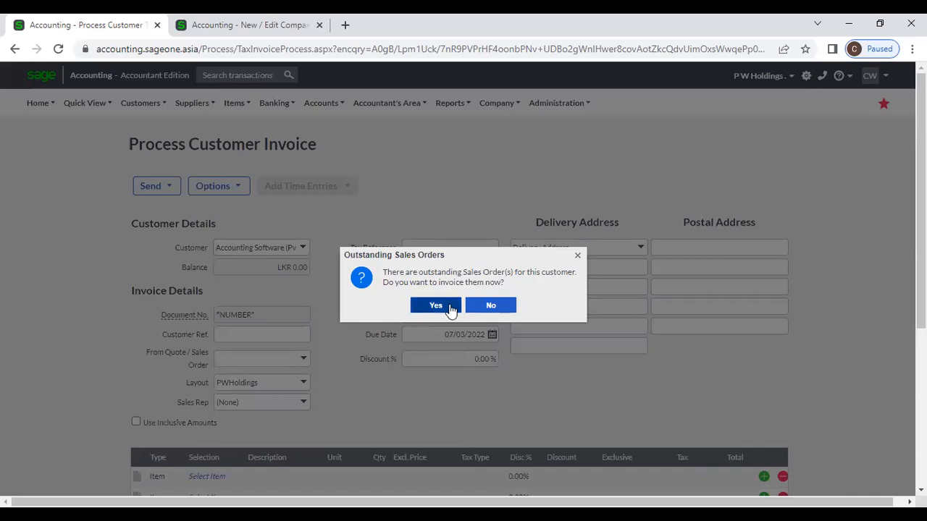
pyautogui.click(435, 305)
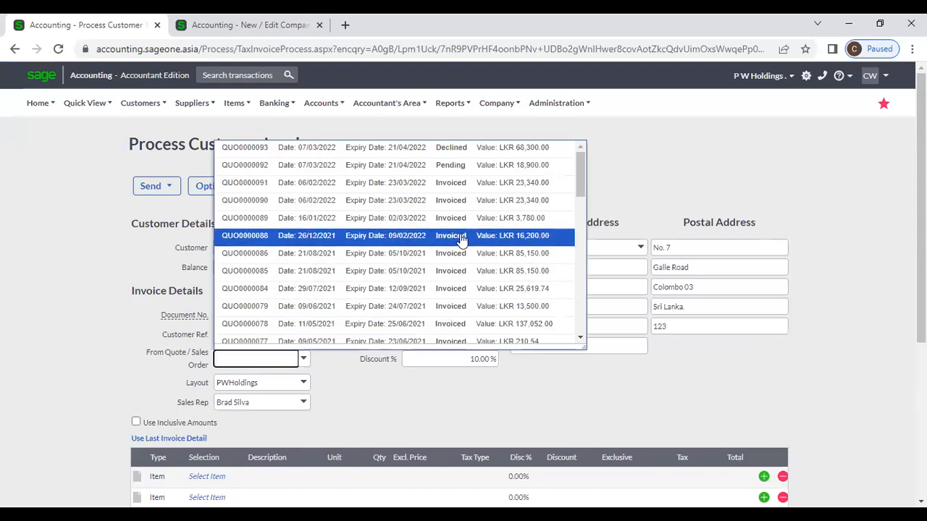
pyautogui.scroll(-3, 299, 241)
pyautogui.scroll(-10, 297, 243)
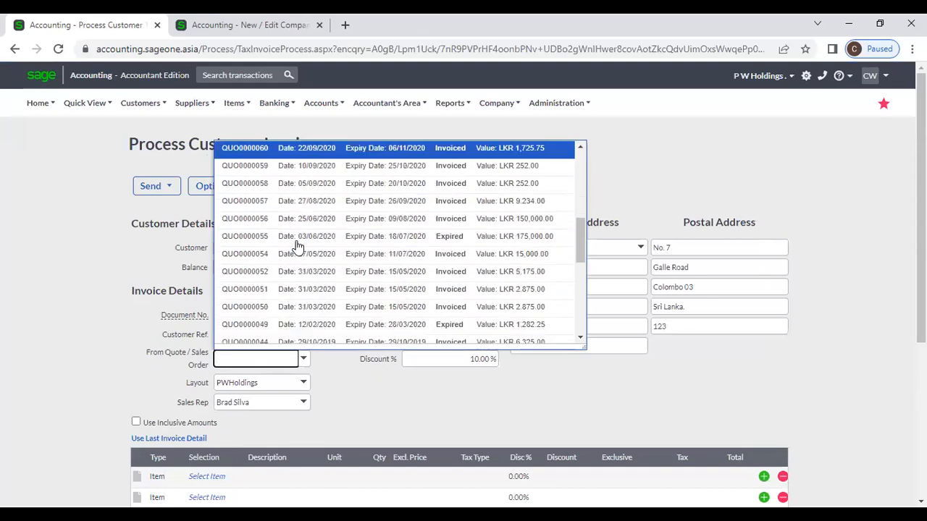
pyautogui.click(653, 152)
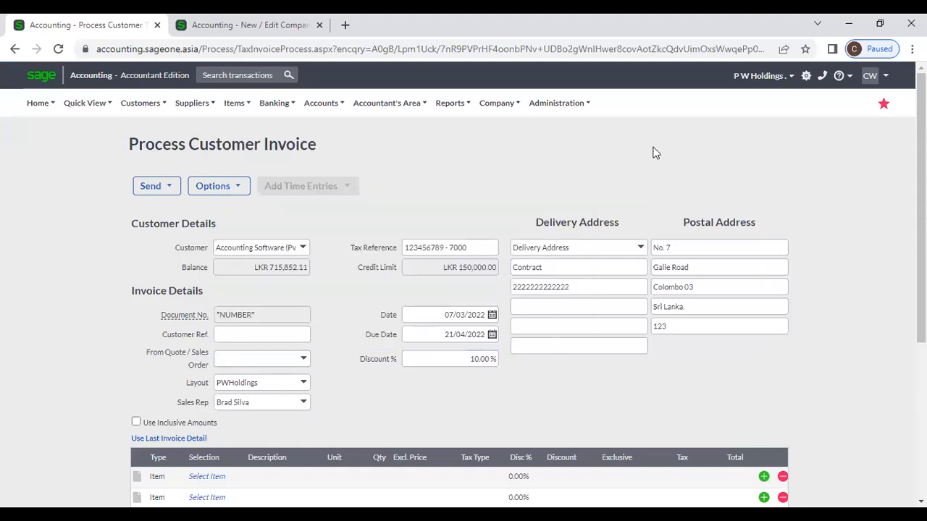
# Abandon the unsaved invoice and start a new customer tax invoice
pyautogui.moveTo(138, 106)
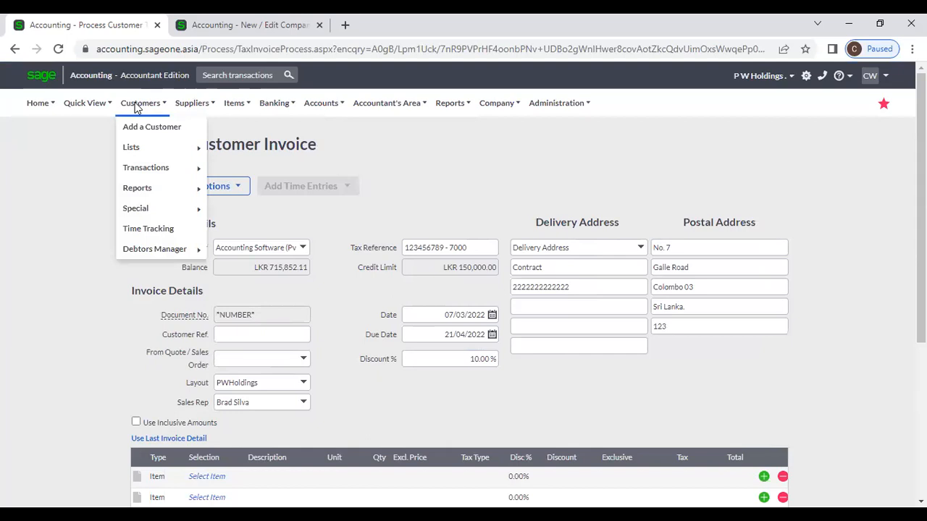
pyautogui.moveTo(165, 170)
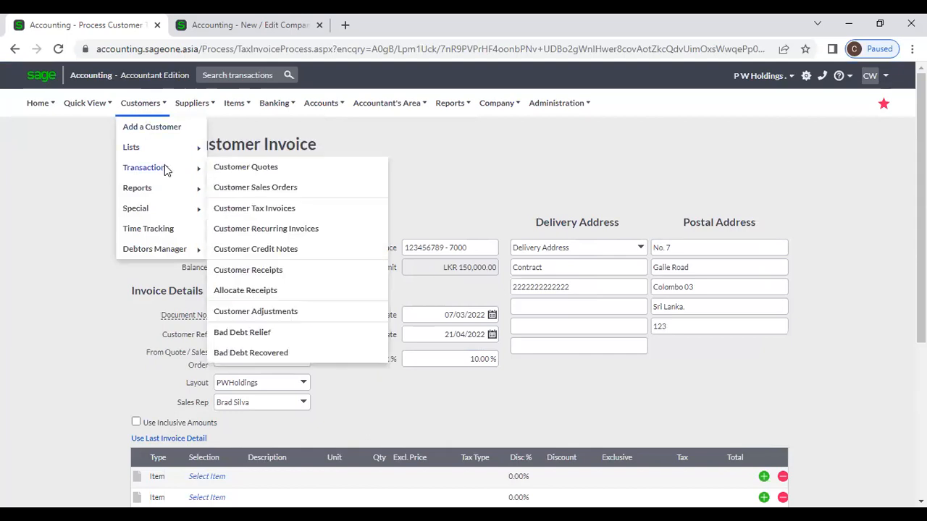
pyautogui.click(303, 210)
pyautogui.click(514, 128)
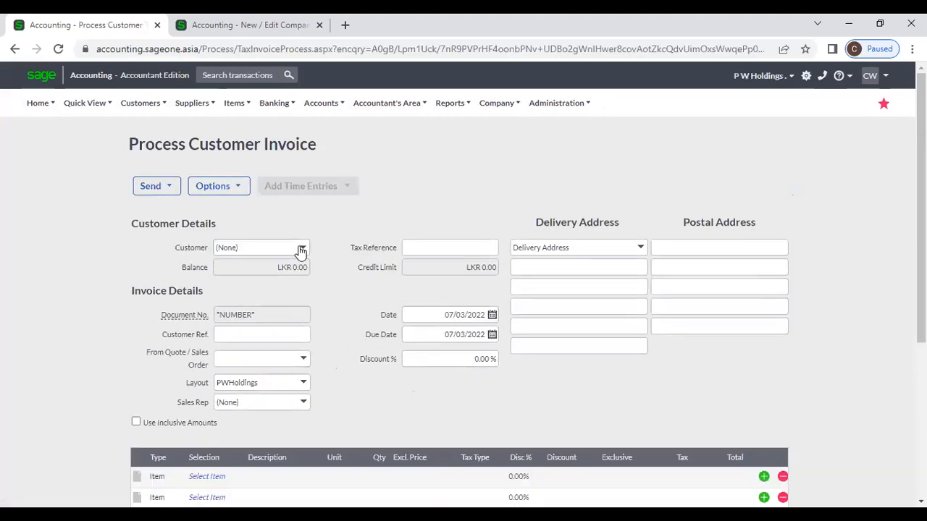
# Choose ABC as the invoice's customer and replace it with Advance Audio (Pvt) Ltd
pyautogui.click(303, 248)
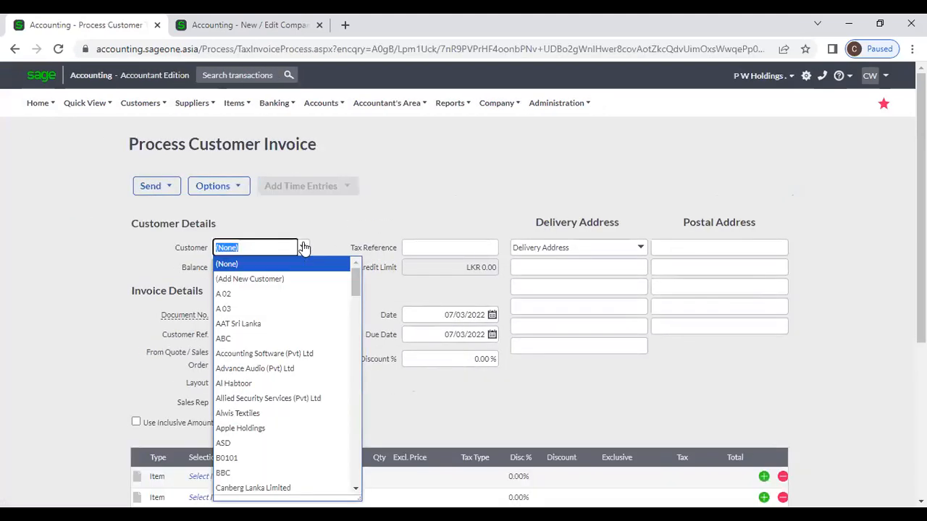
pyautogui.click(296, 337)
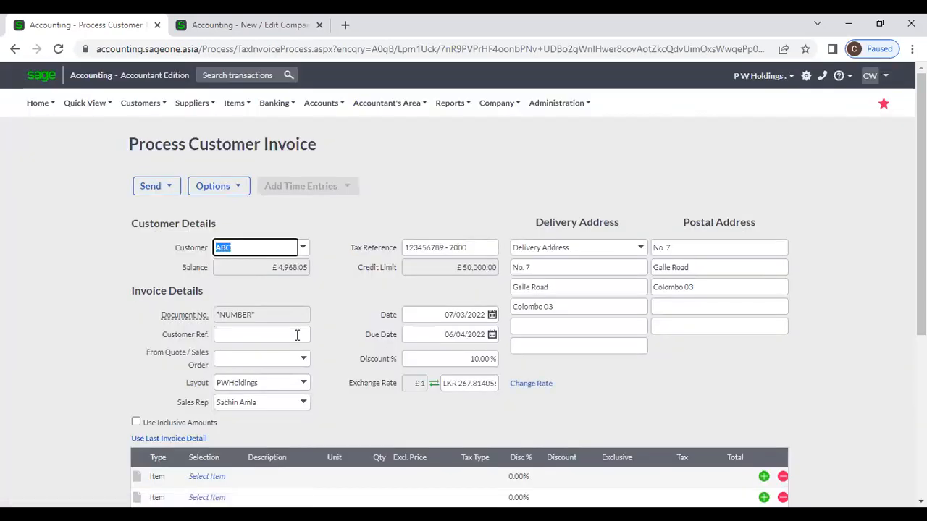
pyautogui.click(303, 250)
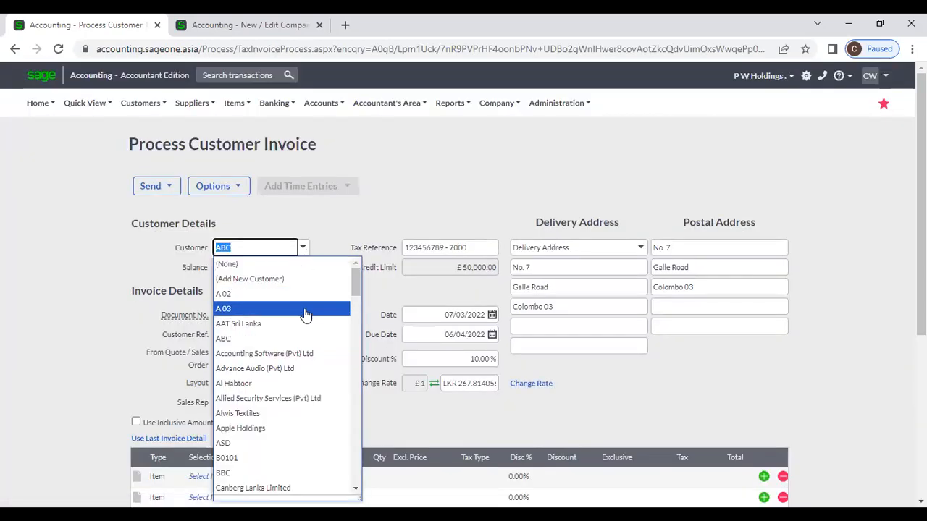
pyautogui.click(299, 367)
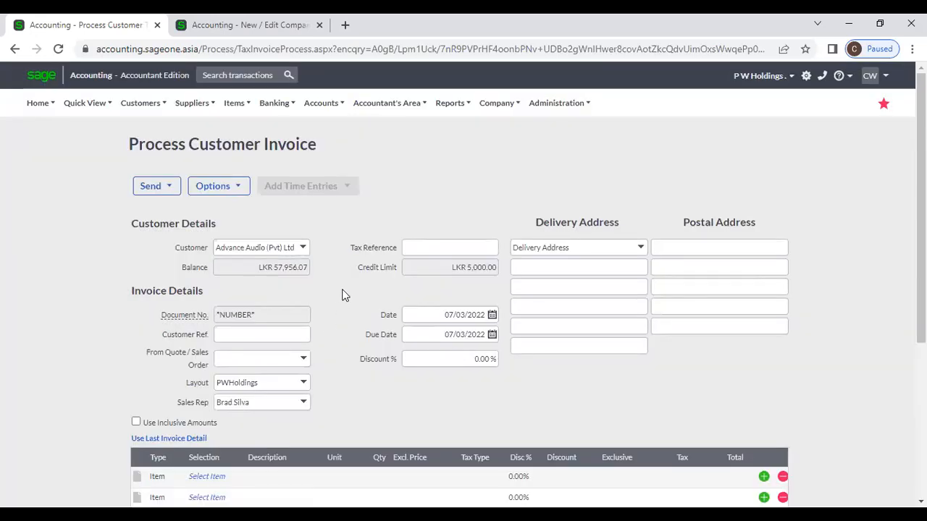
# Review the invoice's document number, customer reference, layout and sales rep fields without changing them
pyautogui.scroll(-1, 344, 294)
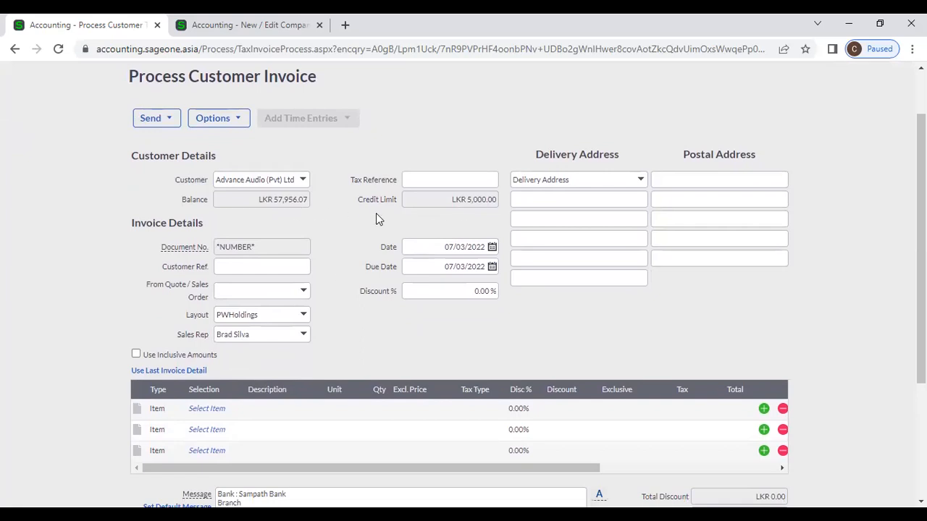
pyautogui.scroll(-1, 376, 215)
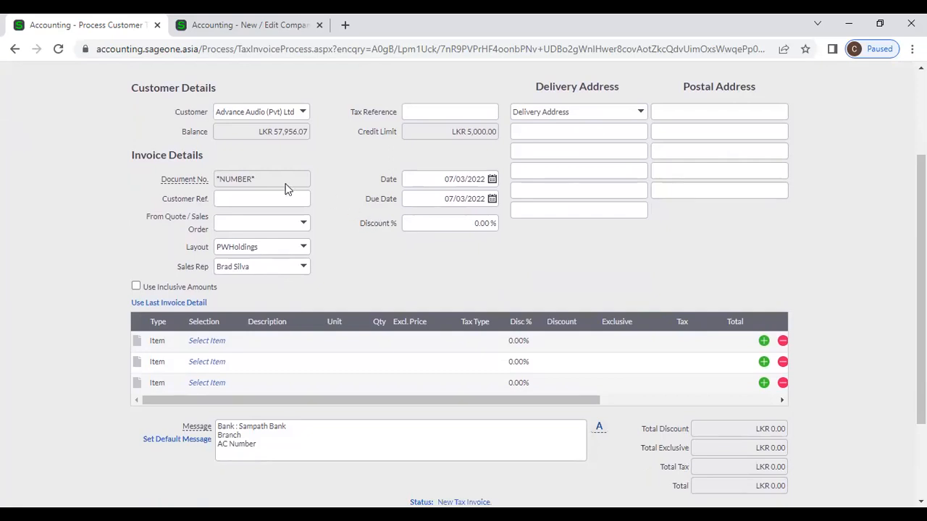
pyautogui.click(267, 197)
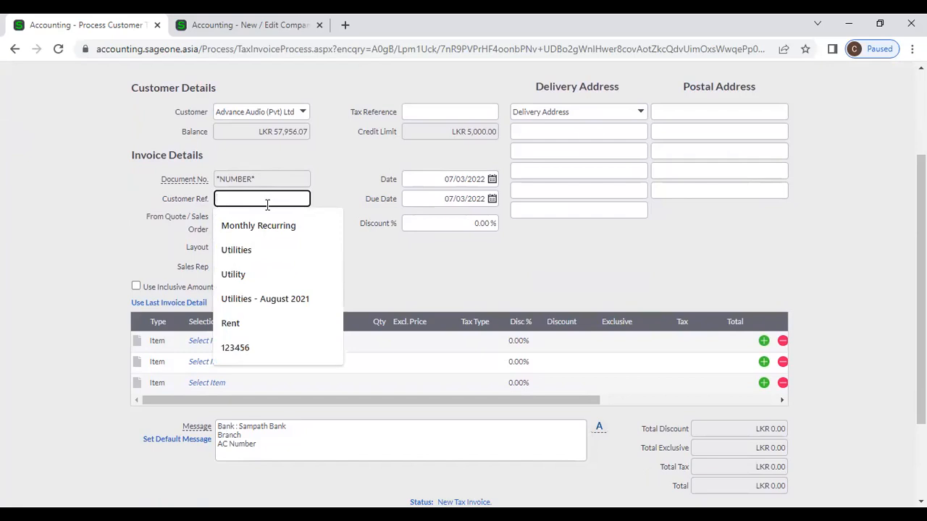
pyautogui.click(349, 188)
pyautogui.moveTo(201, 180)
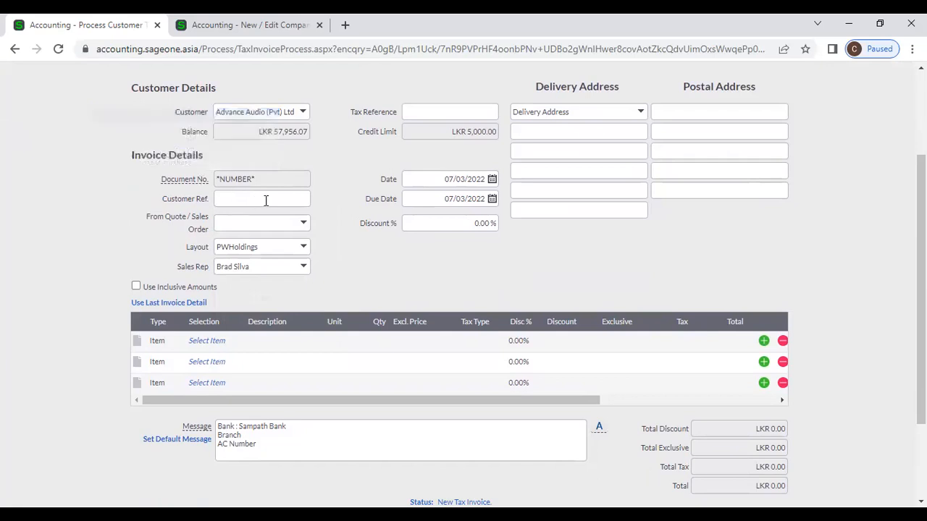
pyautogui.scroll(-1, 327, 242)
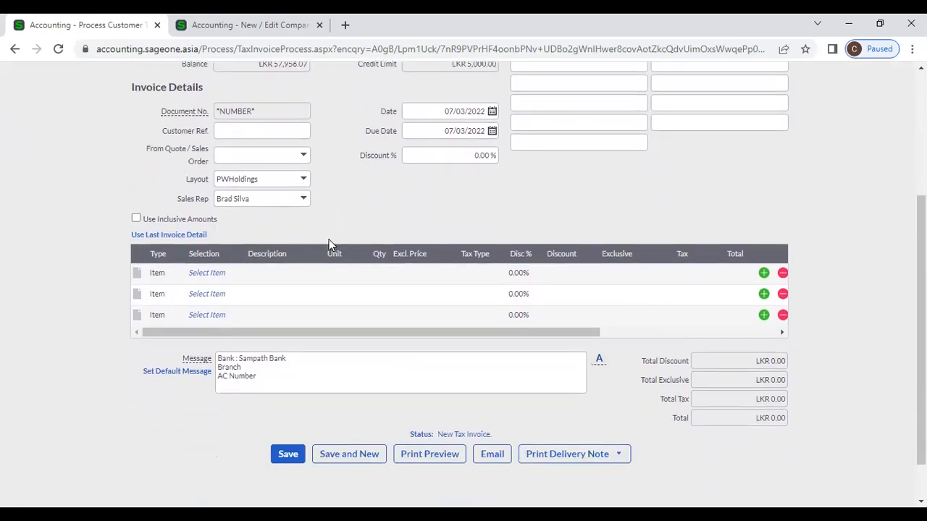
pyautogui.click(304, 182)
pyautogui.click(419, 228)
pyautogui.click(304, 205)
pyautogui.click(378, 205)
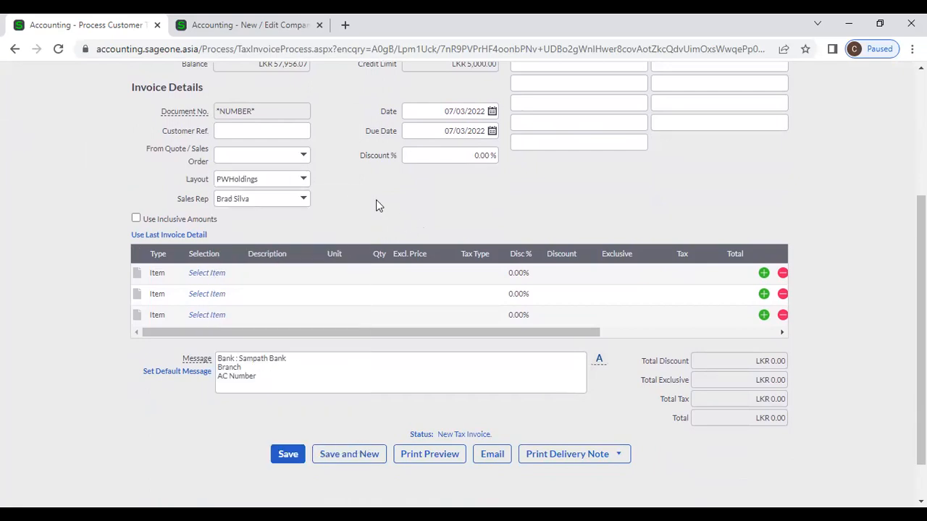
# Add item 02-SSC-2539 to the first invoice line with a quantity of 2 and an exclusive price of LKR 5,000
pyautogui.click(217, 275)
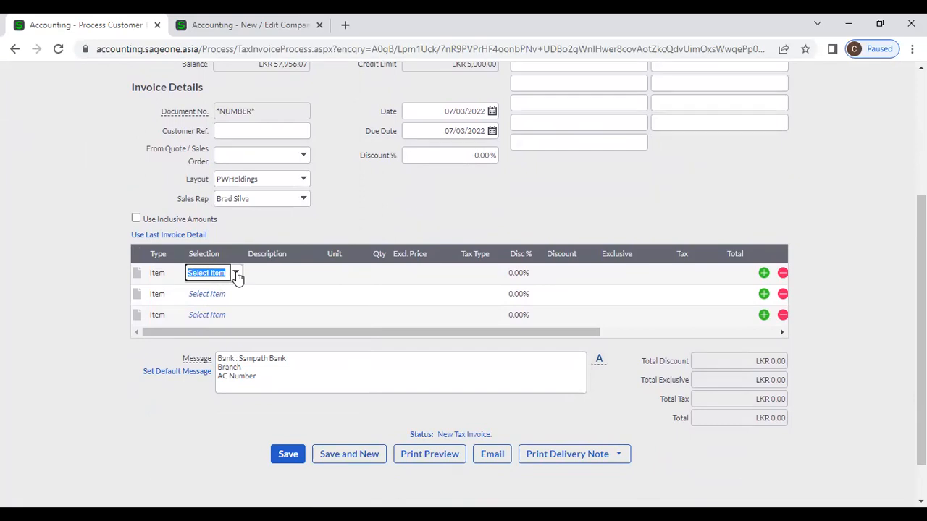
pyautogui.click(237, 276)
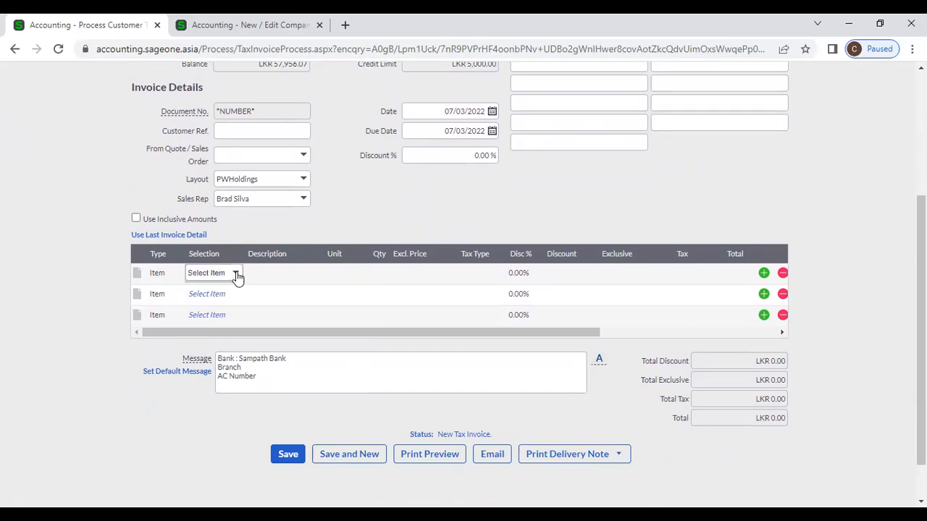
pyautogui.click(324, 373)
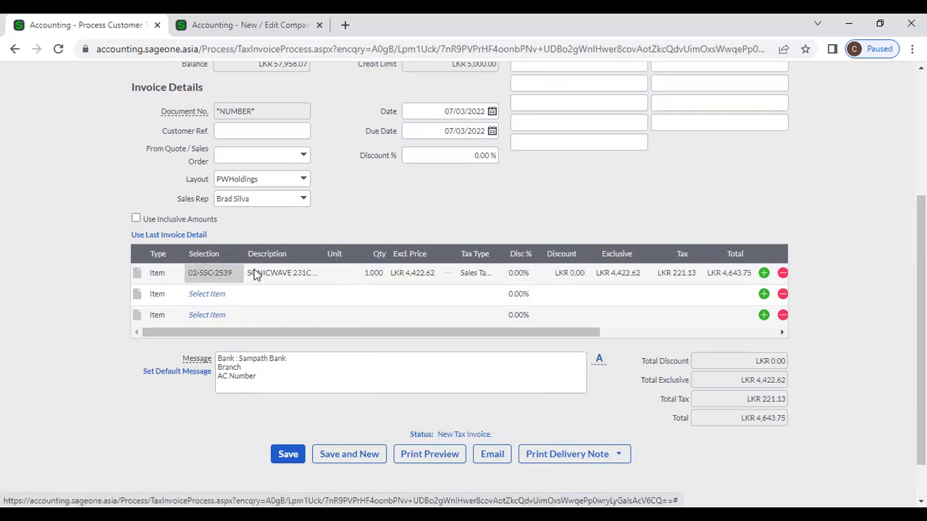
pyautogui.click(373, 273)
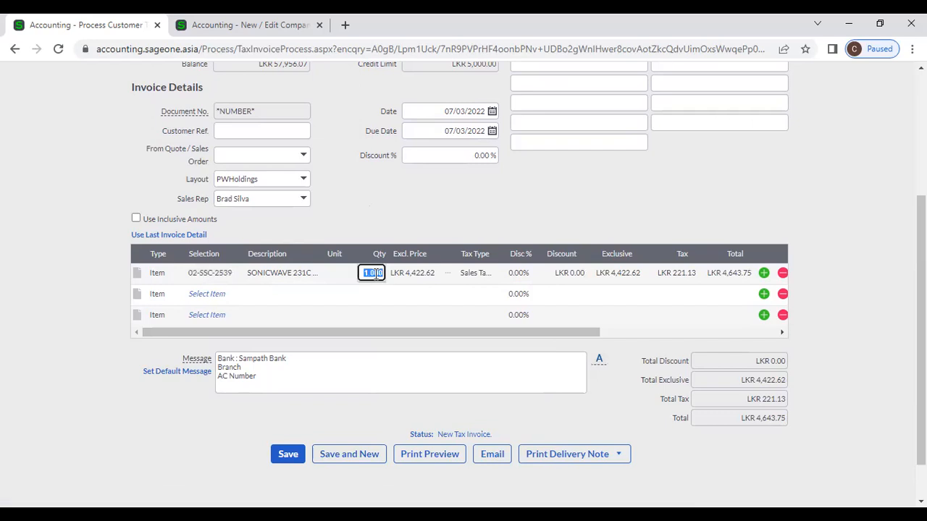
pyautogui.write('2')
pyautogui.click(427, 273)
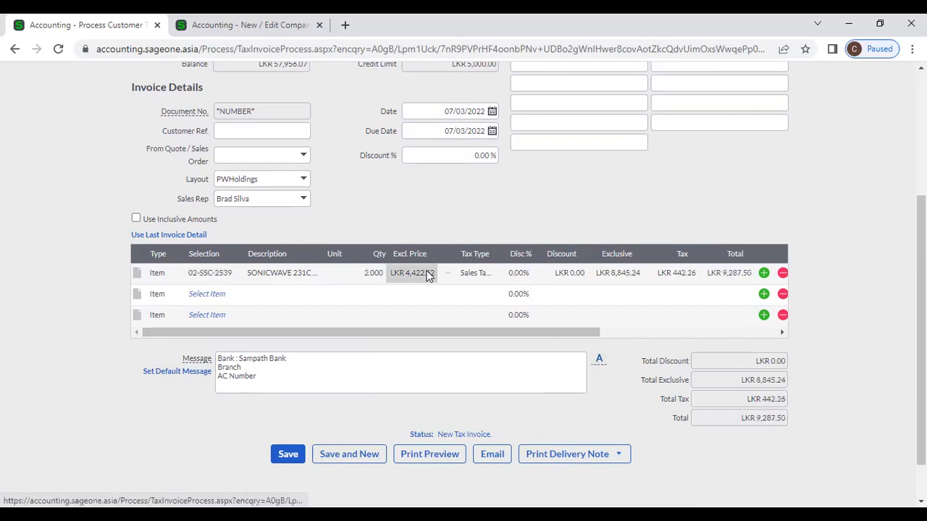
pyautogui.write('5000')
pyautogui.click(465, 221)
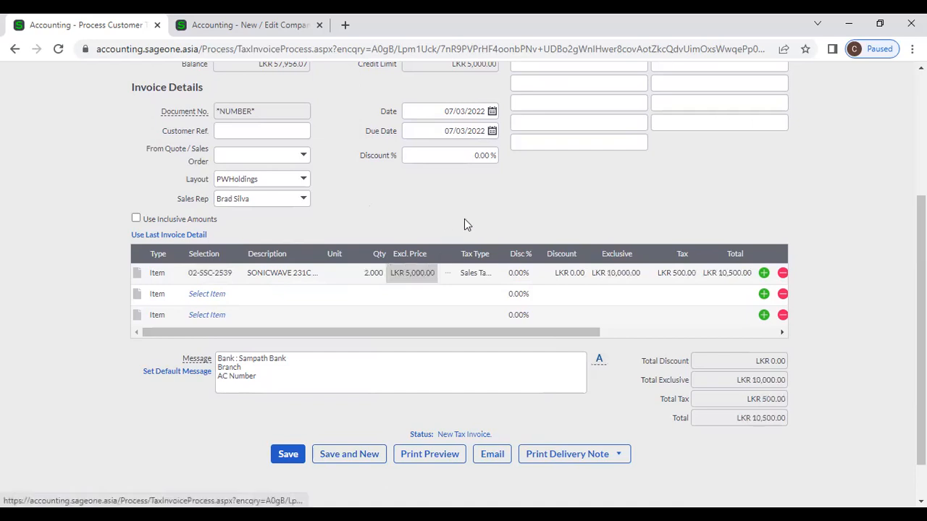
# Review the unsaved invoice from its customer details down to its message, totals and saving options
pyautogui.scroll(-1, 551, 273)
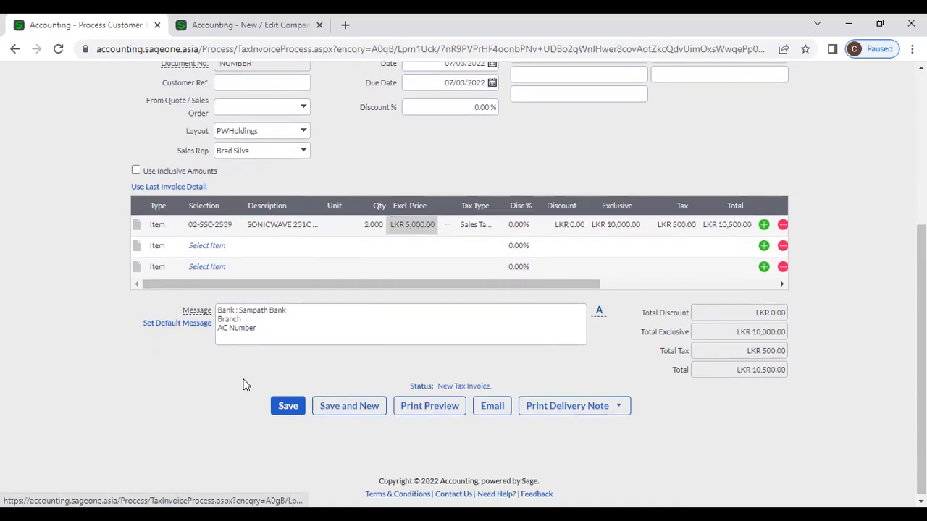
pyautogui.click(289, 407)
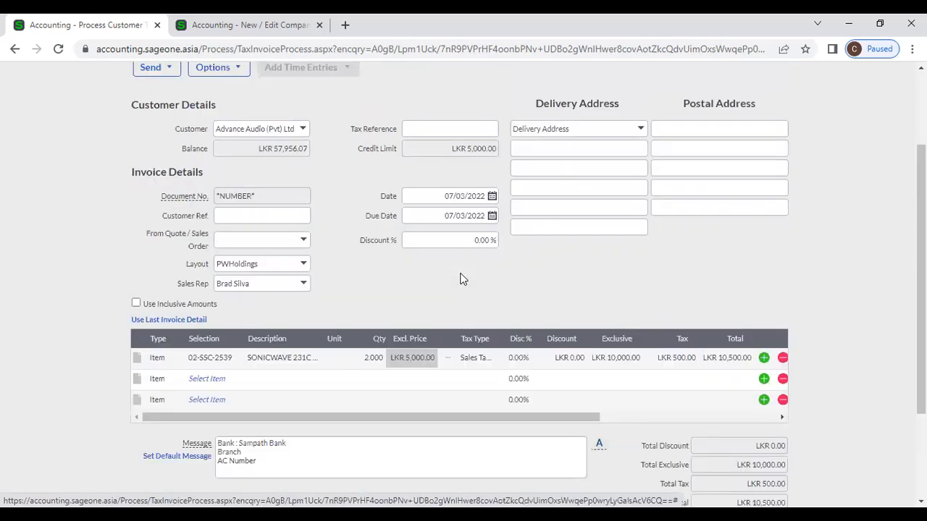
pyautogui.scroll(2, 441, 283)
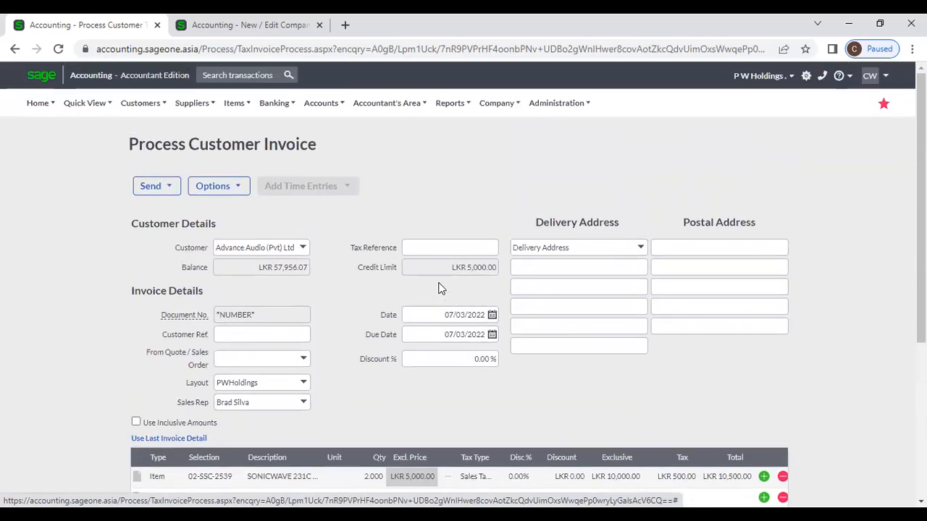
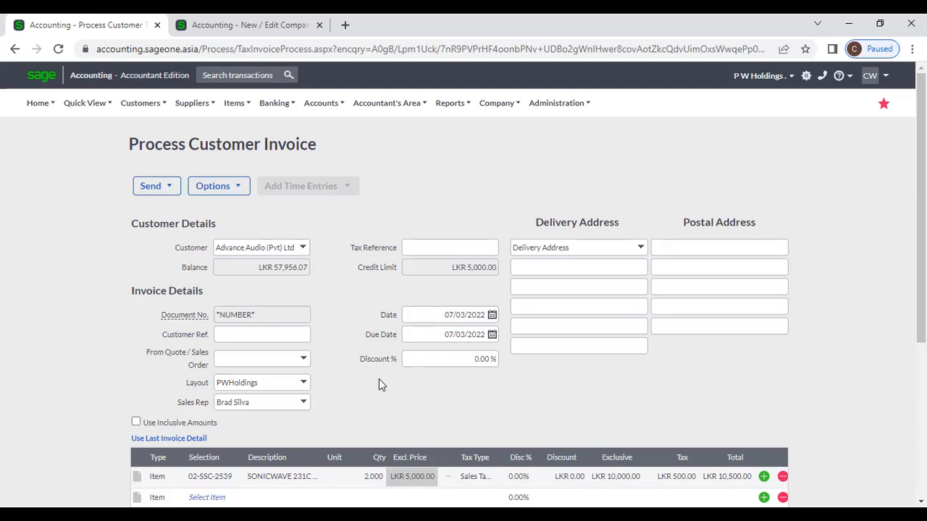
pyautogui.scroll(-2, 304, 485)
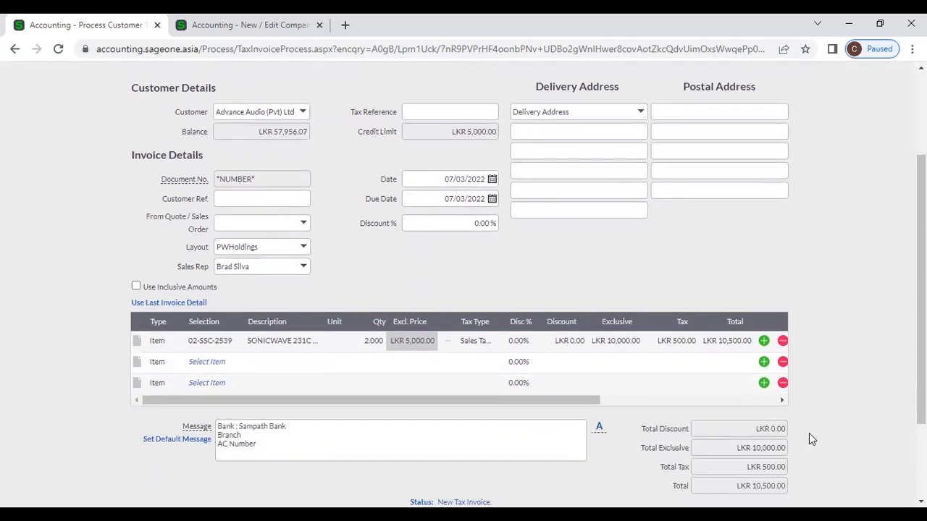
pyautogui.scroll(-2, 802, 432)
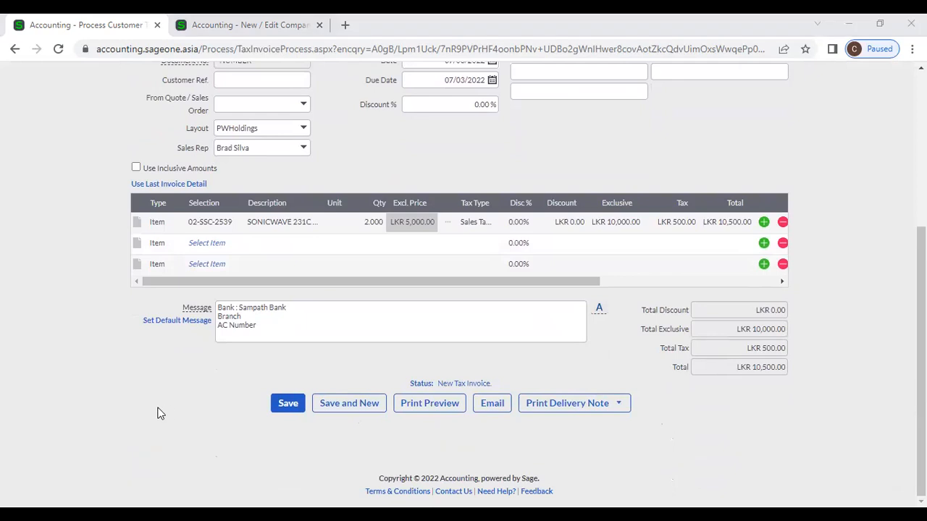
pyautogui.scroll(4, 159, 406)
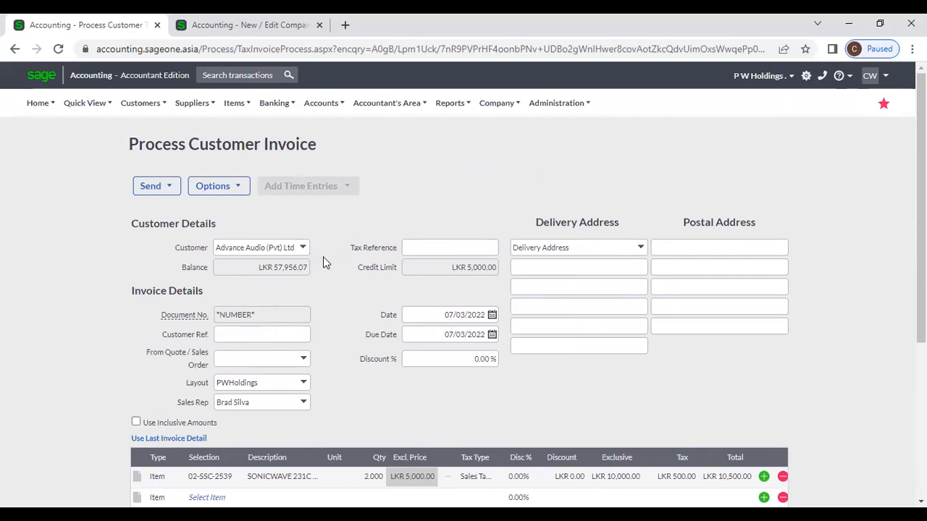
# Examine the document number explanation, customer reference field, and the layout and sales rep choices without changing them
pyautogui.scroll(-2, 323, 256)
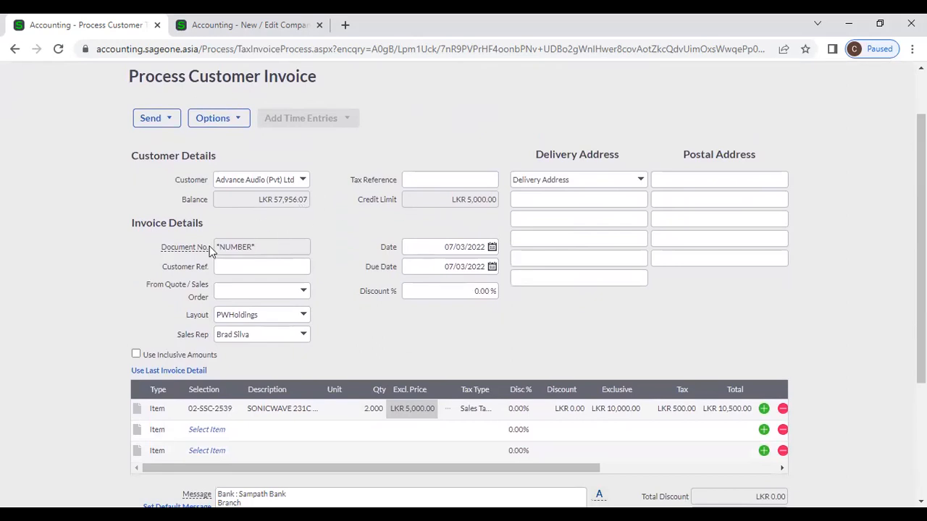
pyautogui.moveTo(198, 246)
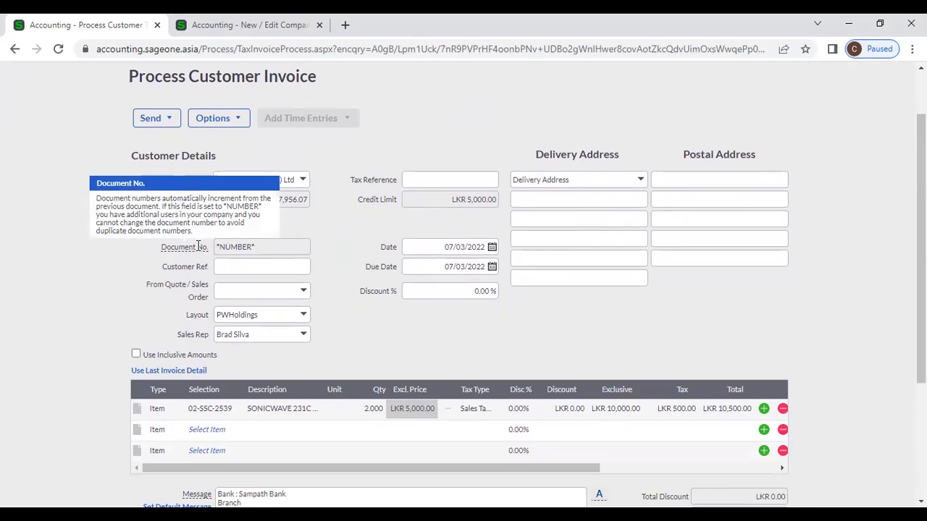
pyautogui.click(238, 267)
pyautogui.click(349, 243)
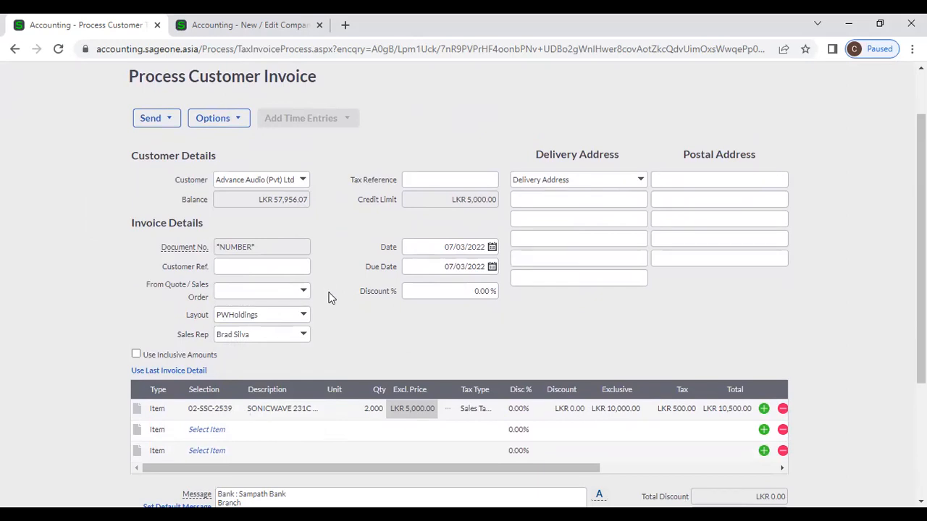
pyautogui.click(307, 320)
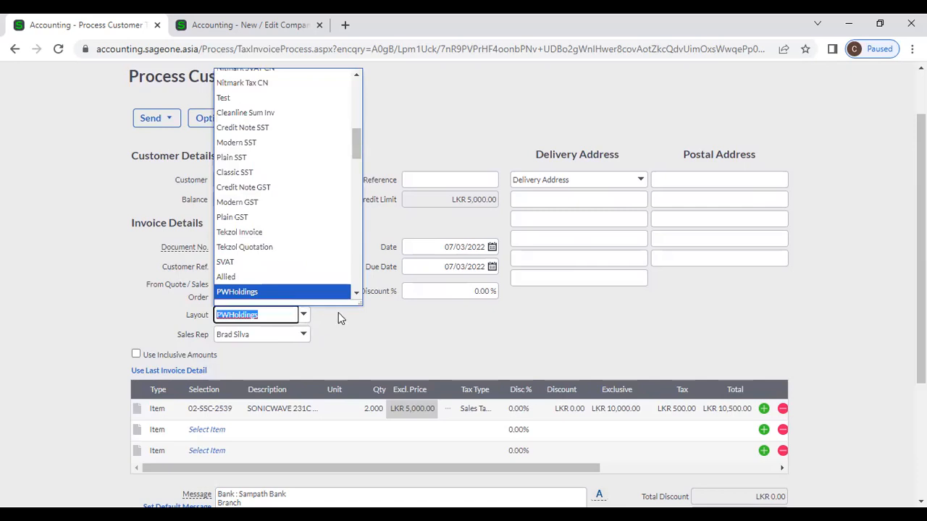
pyautogui.click(340, 316)
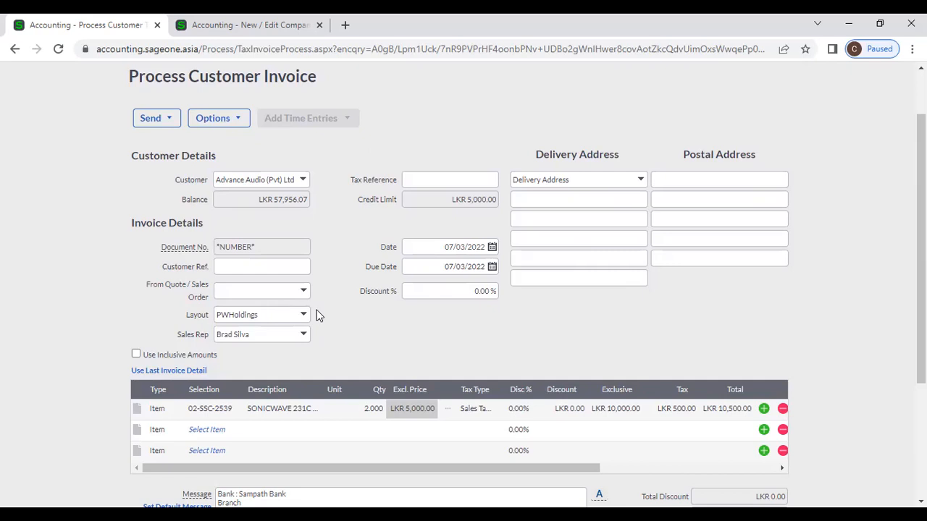
pyautogui.click(304, 335)
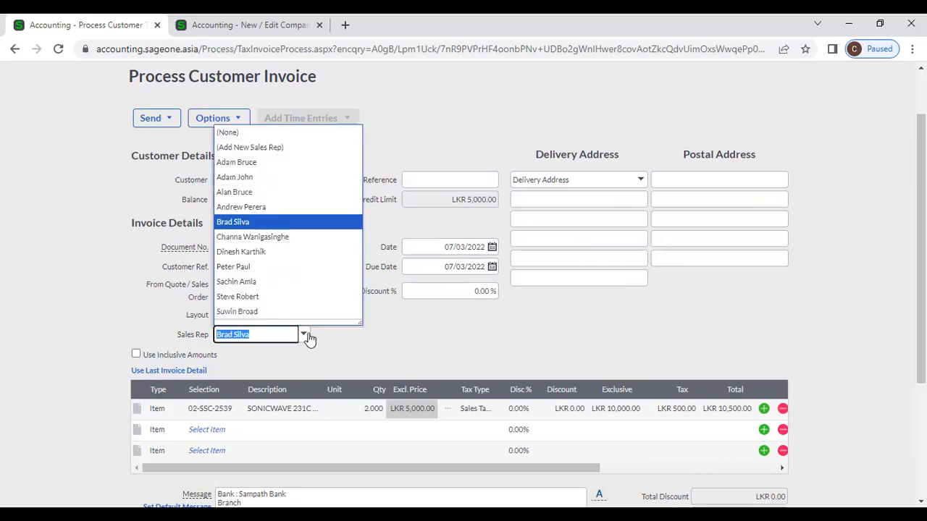
pyautogui.click(369, 340)
pyautogui.scroll(1, 368, 335)
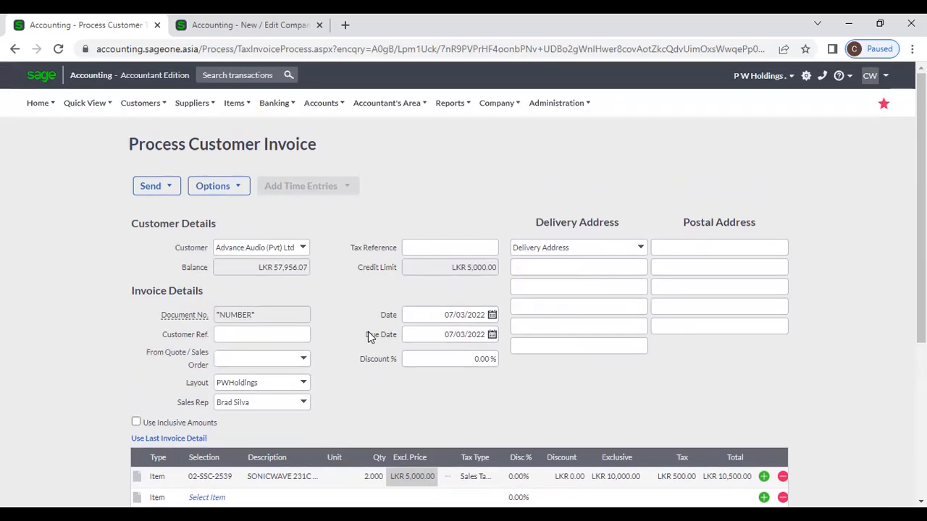
# Check the item and quantity on the first invoice line, then look over the header details again
pyautogui.scroll(-3, 369, 333)
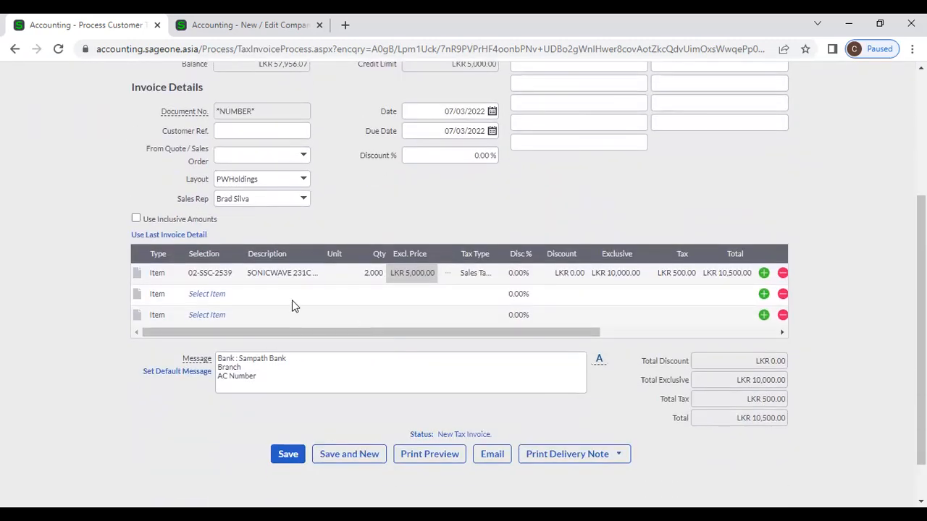
pyautogui.click(219, 273)
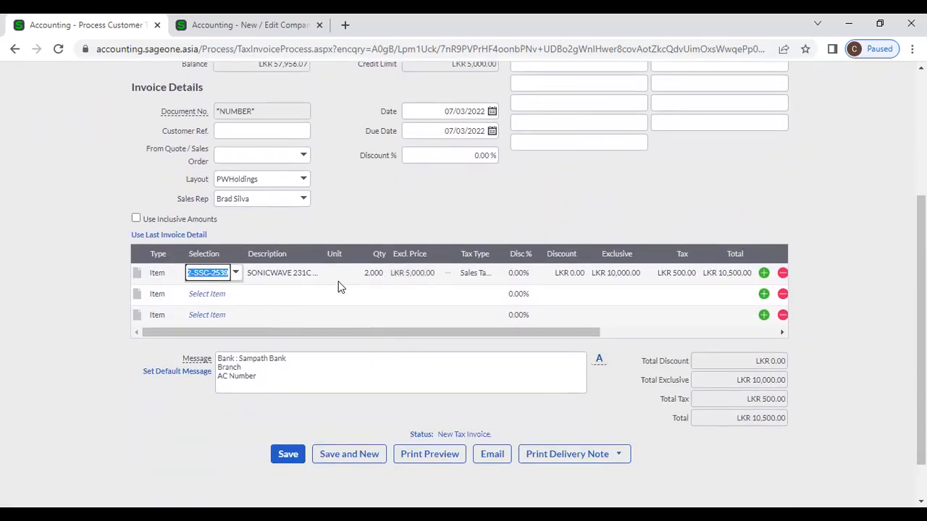
pyautogui.click(373, 277)
pyautogui.click(482, 220)
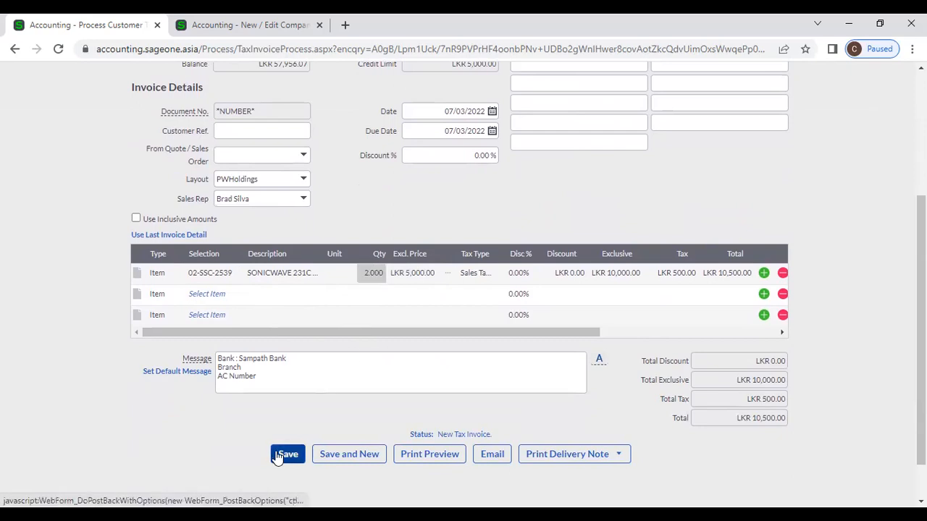
pyautogui.scroll(1, 306, 381)
pyautogui.scroll(3, 305, 381)
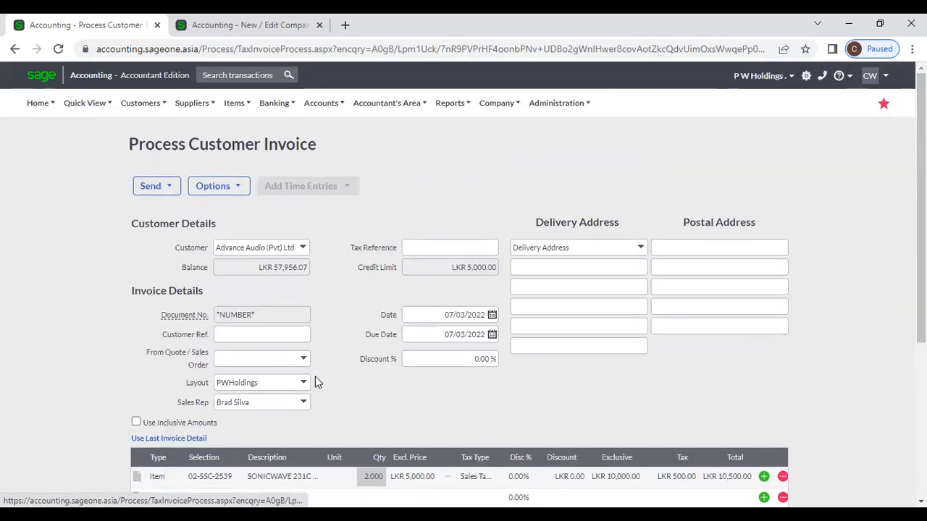
# Remove the 02-SSC-2539 line and fill the invoice with the customer's last invoice detail
pyautogui.scroll(-1, 358, 384)
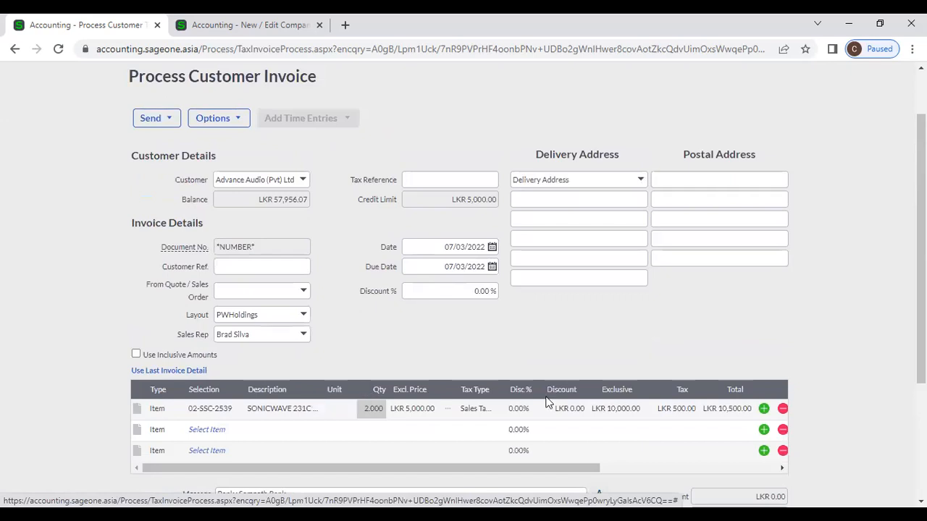
pyautogui.click(783, 409)
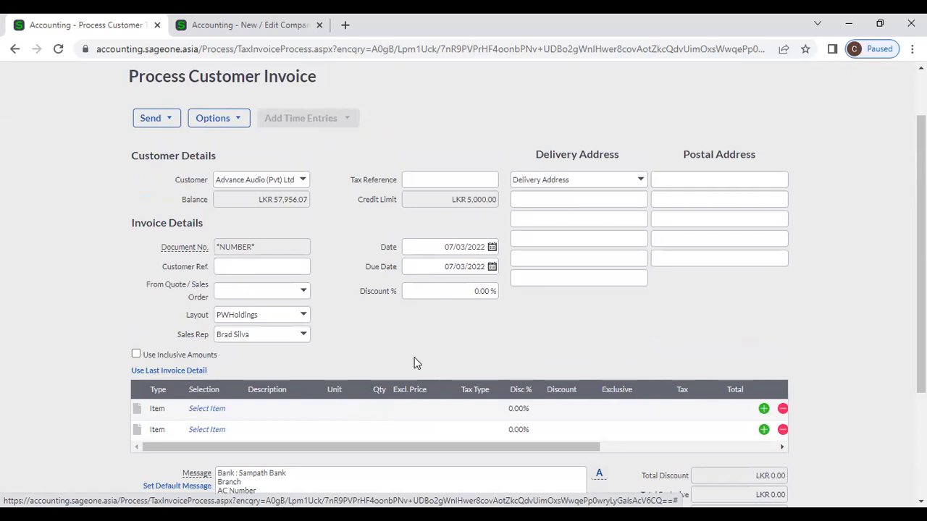
pyautogui.click(190, 371)
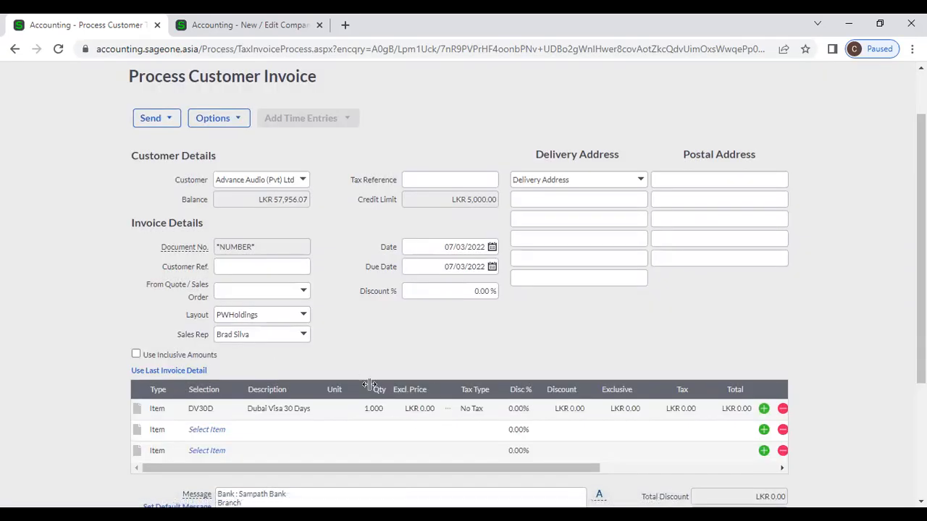
# Set the exclusive price of the Dubai Visa 30 Days line to LKR 2,000
pyautogui.click(420, 410)
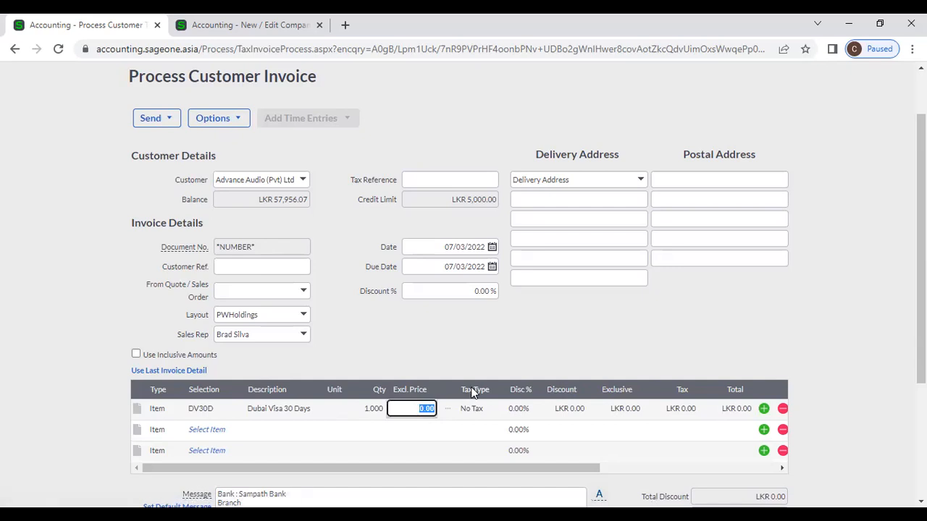
pyautogui.write('2000')
pyautogui.press('Tab')
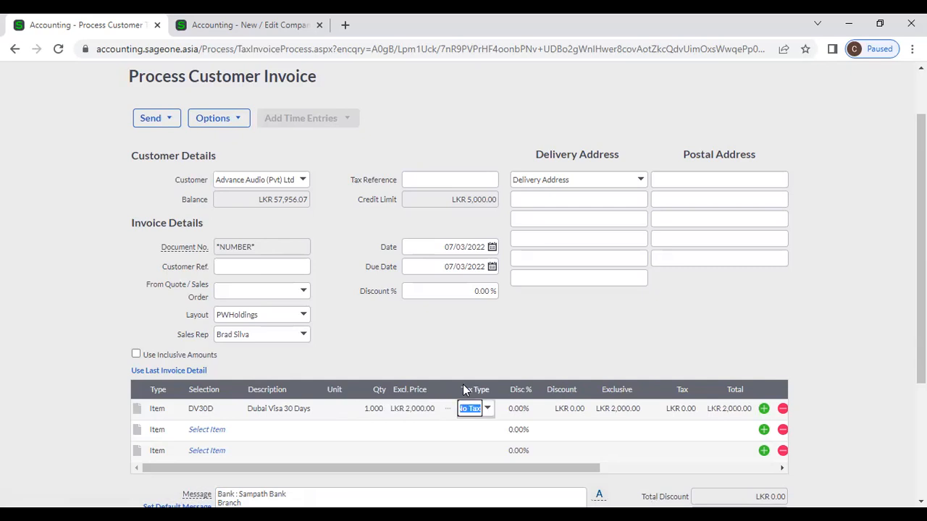
pyautogui.scroll(-2, 433, 358)
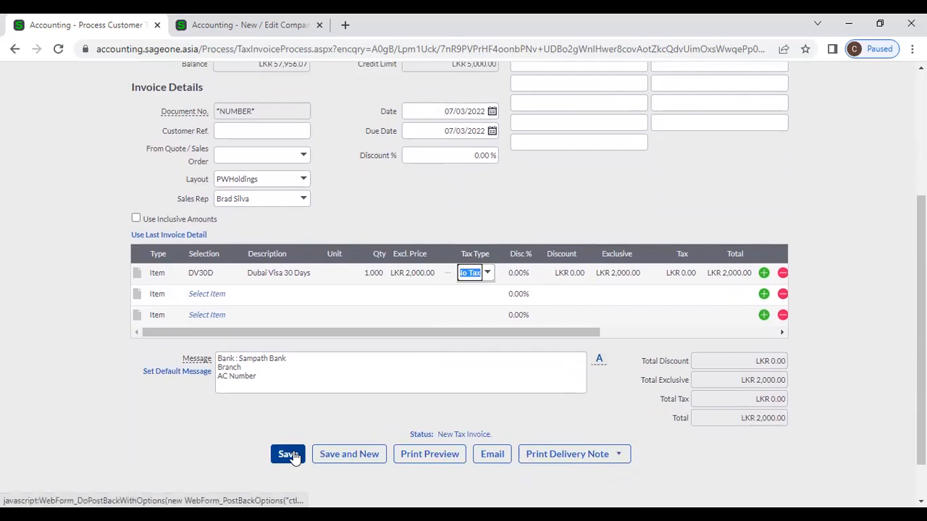
pyautogui.scroll(2, 301, 368)
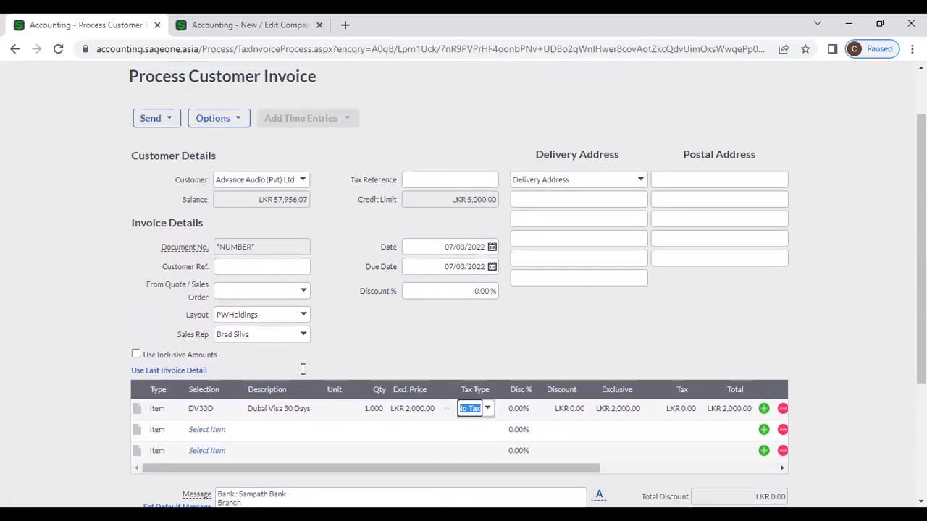
# Set the Dubai Visa 30 Days line's tax type to VAT 8% and switch the invoice to inclusive amounts
pyautogui.click(346, 358)
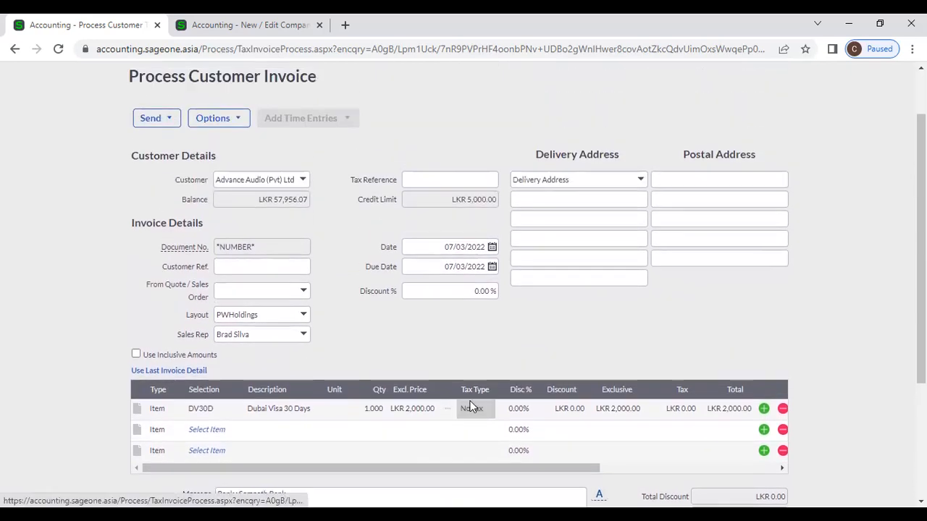
pyautogui.click(487, 408)
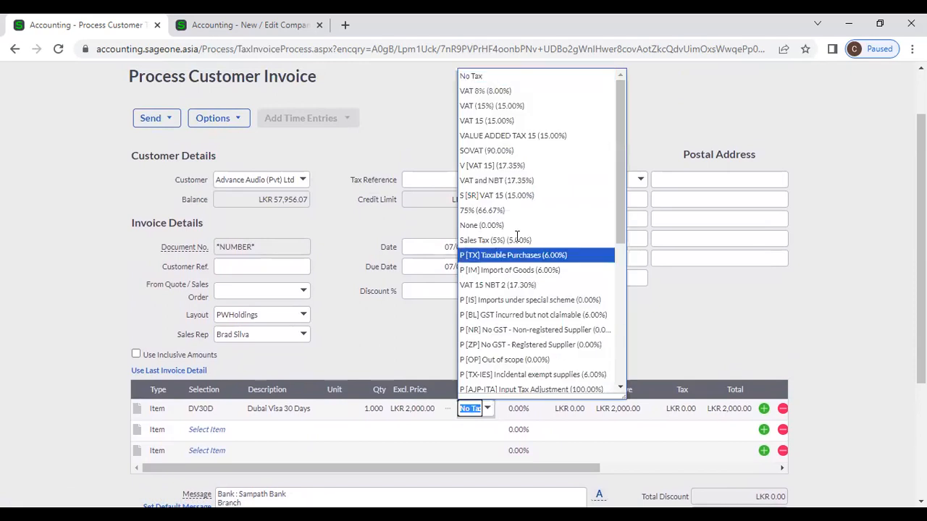
pyautogui.click(492, 90)
pyautogui.click(378, 356)
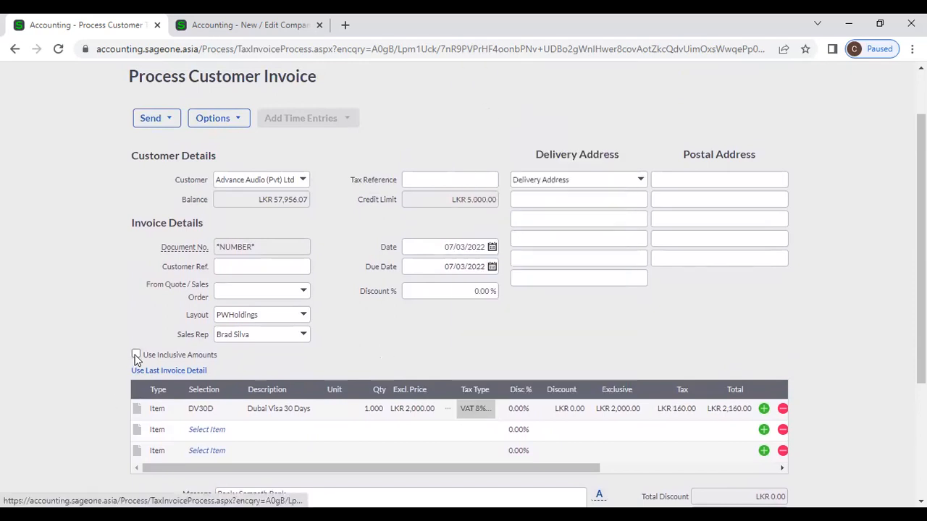
pyautogui.click(136, 355)
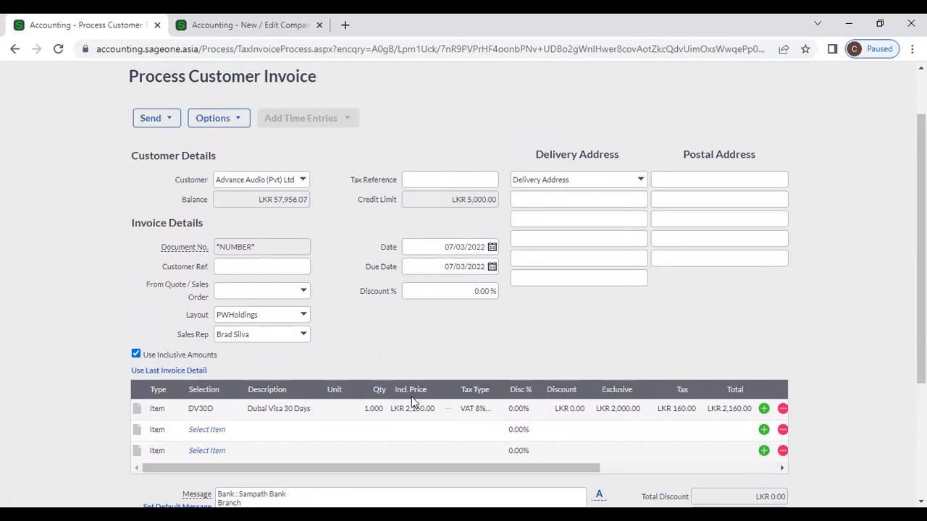
# Switch the invoice back to exclusive amounts, then leave it unsaved and start a new customer tax invoice
pyautogui.click(136, 355)
pyautogui.scroll(1, 290, 239)
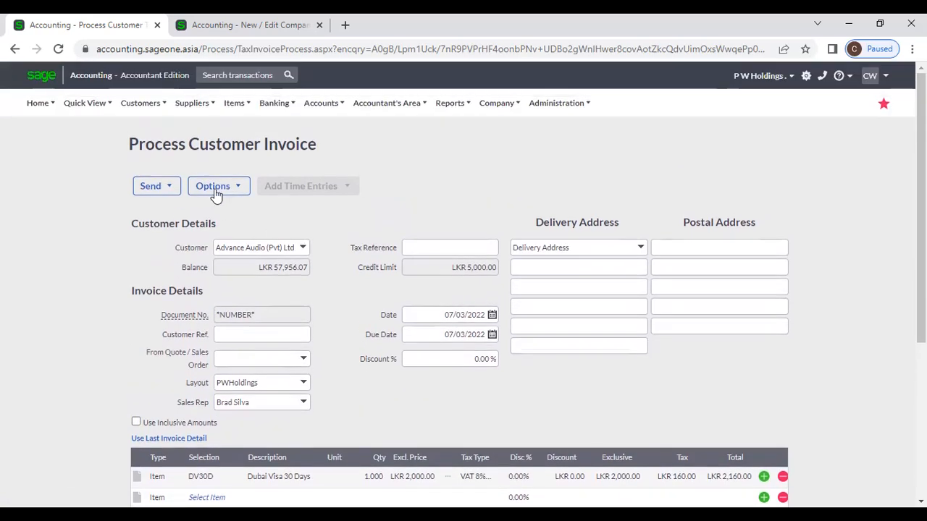
pyautogui.click(140, 105)
pyautogui.moveTo(161, 176)
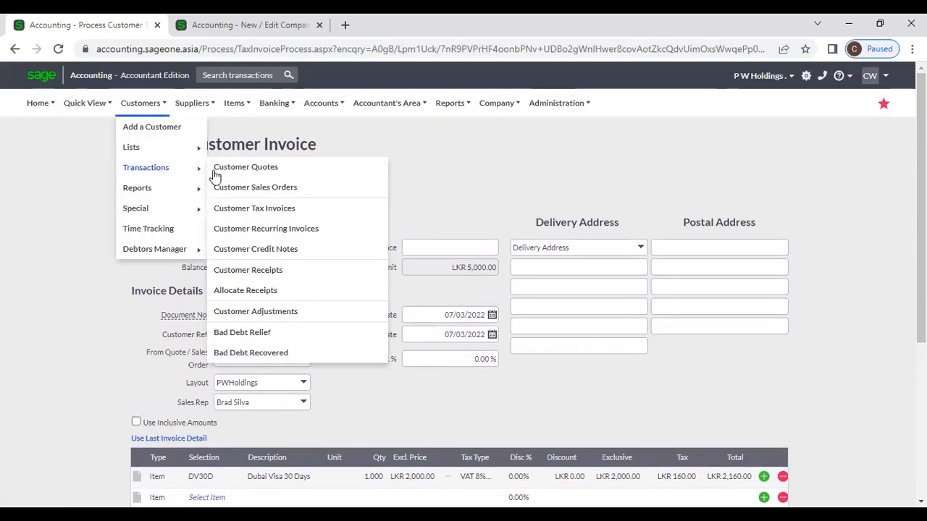
pyautogui.click(253, 209)
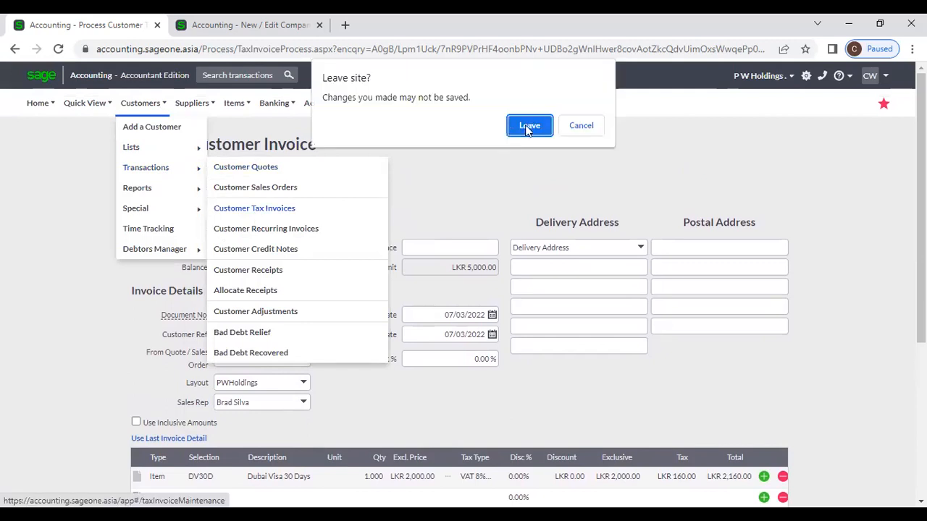
pyautogui.click(527, 126)
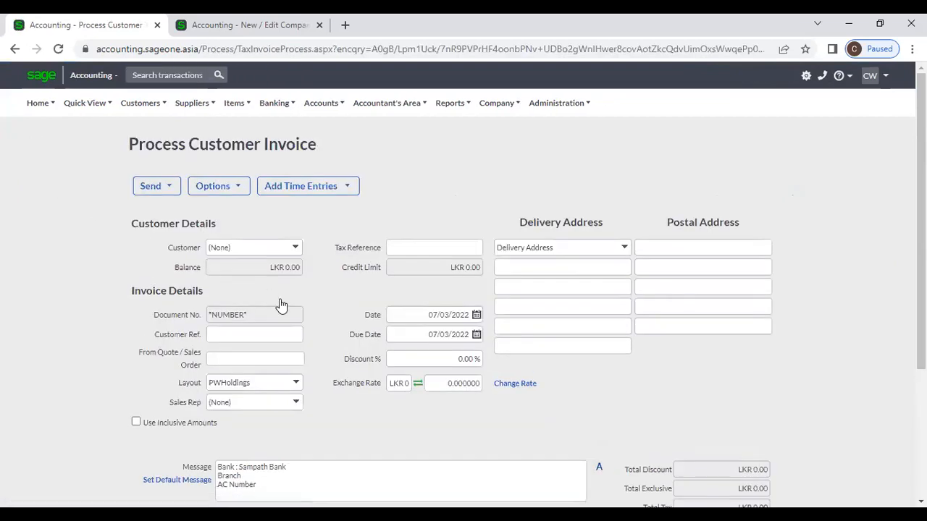
# Choose Accounting Software (Pvt) Ltd as the invoice's customer and decline invoicing its outstanding sales orders
pyautogui.click(305, 249)
pyautogui.click(305, 249)
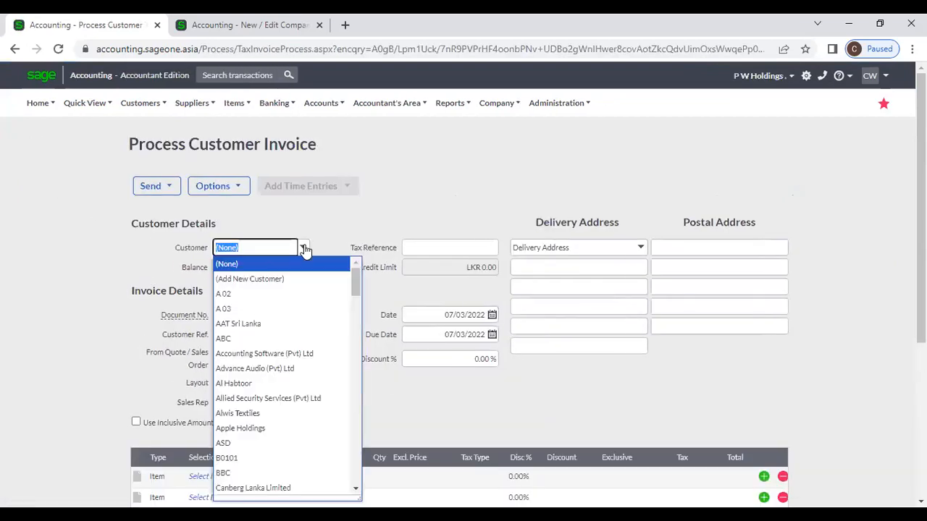
pyautogui.click(310, 357)
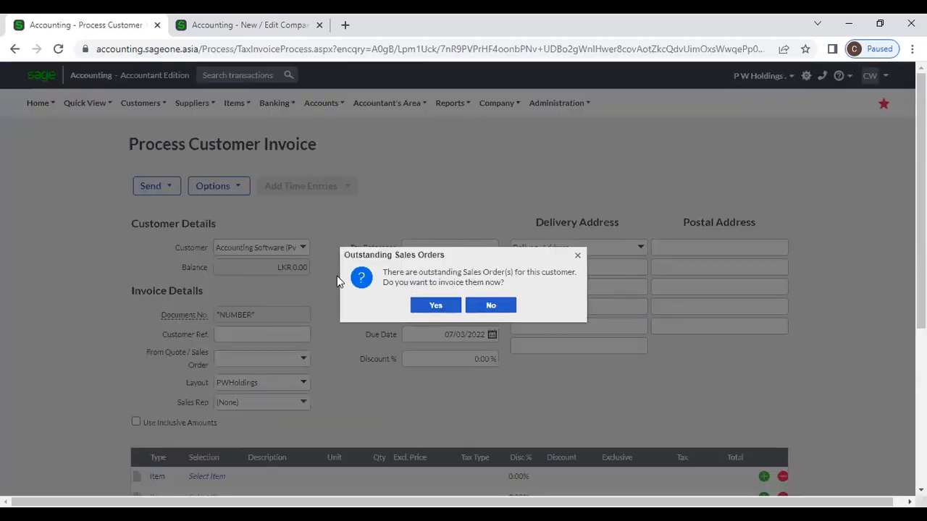
pyautogui.click(490, 306)
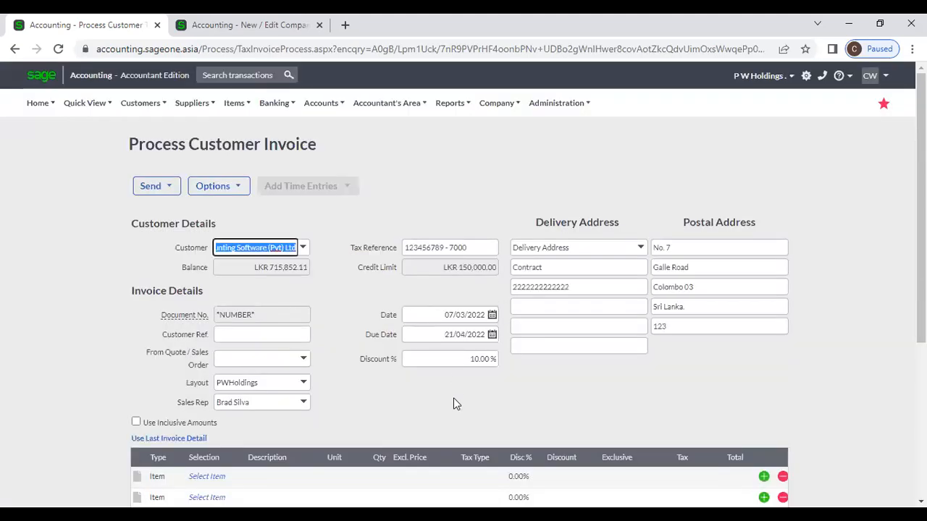
# Examine the invoice's date and the due date filled in for this customer
pyautogui.click(436, 316)
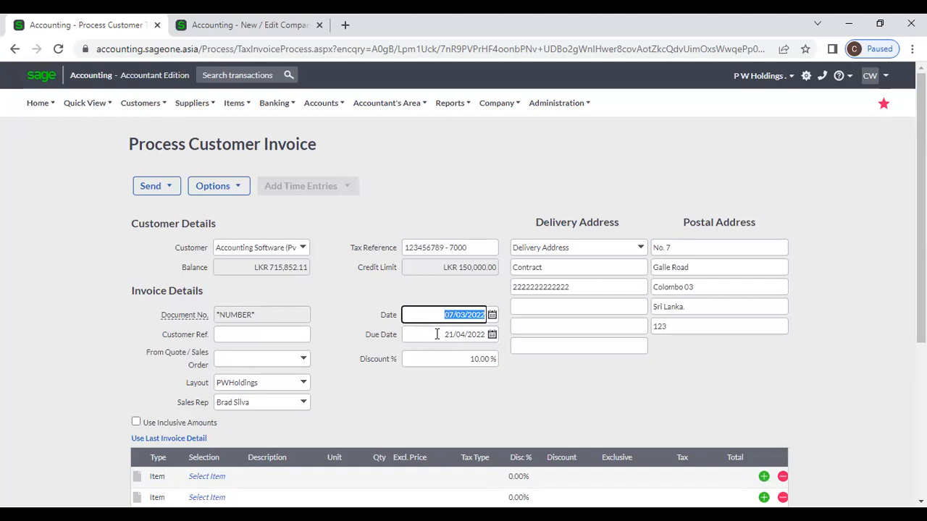
pyautogui.click(438, 334)
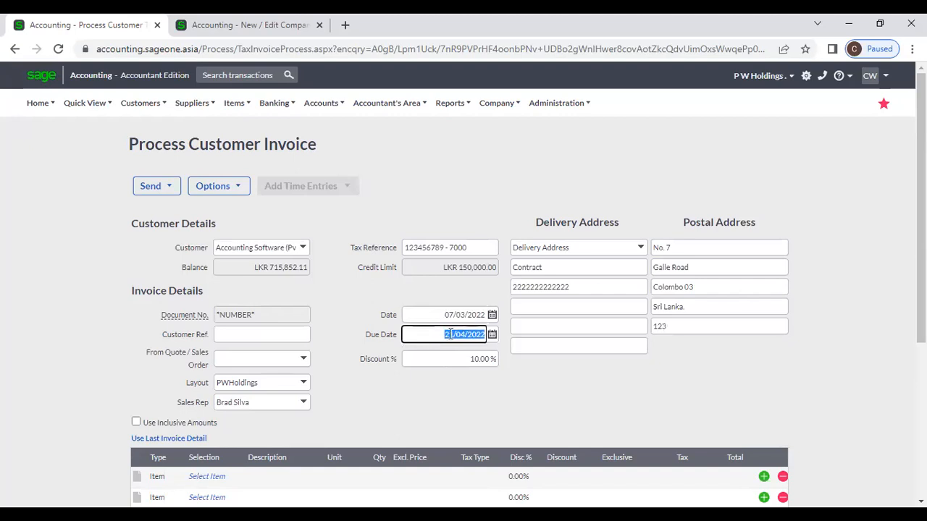
pyautogui.click(443, 386)
pyautogui.click(449, 334)
pyautogui.click(380, 302)
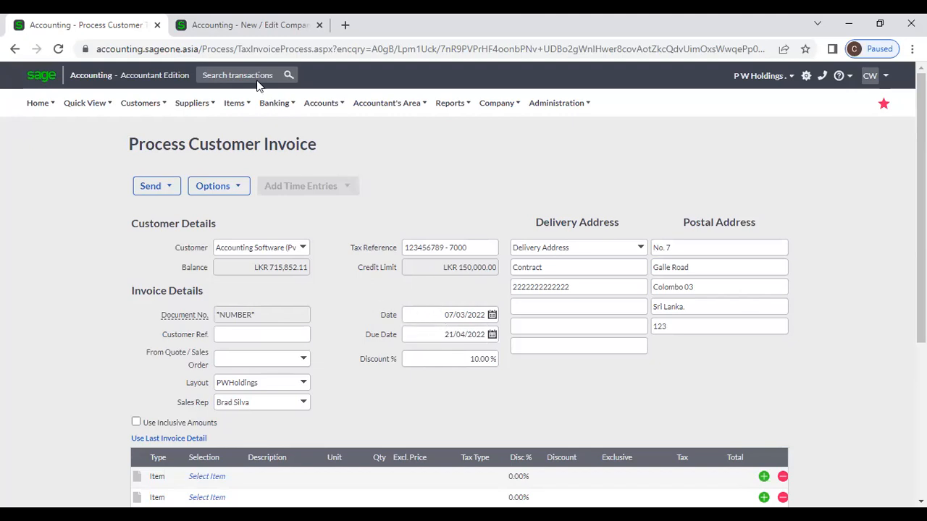
pyautogui.click(236, 26)
pyautogui.moveTo(141, 103)
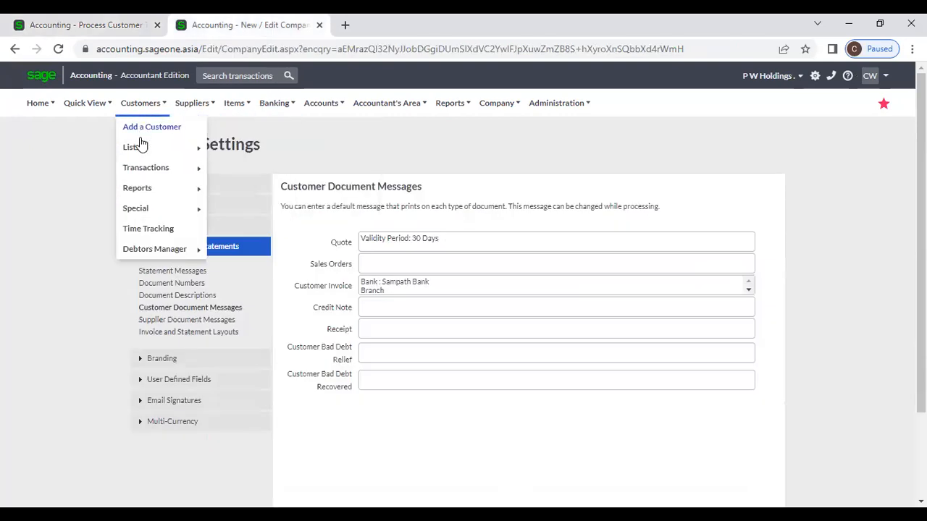
pyautogui.click(143, 138)
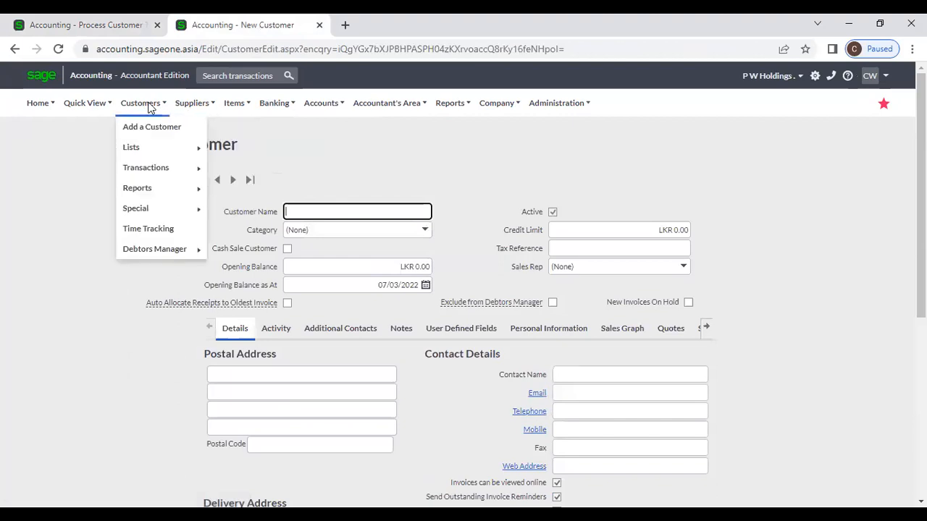
pyautogui.click(109, 26)
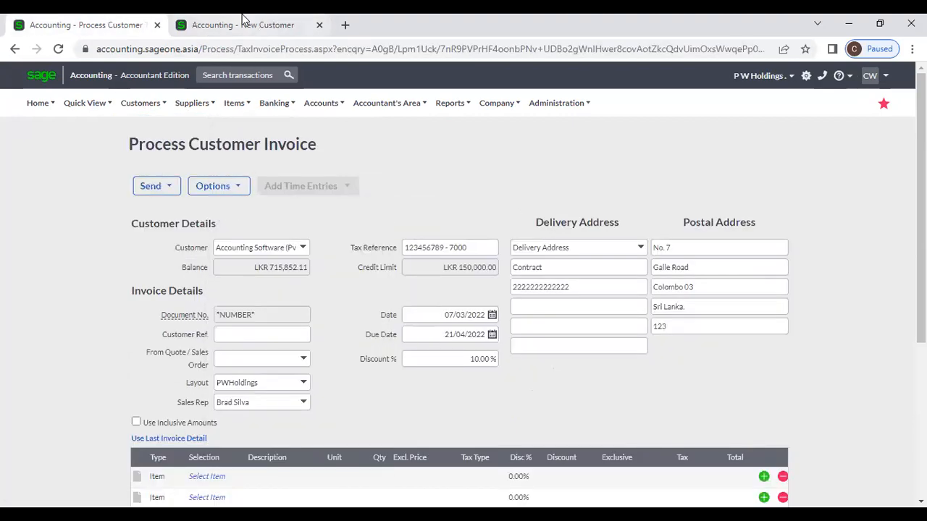
# Open the Accounting Software (Pvt) Ltd record from the customer list and check its Due Date for Payment setting
pyautogui.click(241, 23)
pyautogui.moveTo(141, 107)
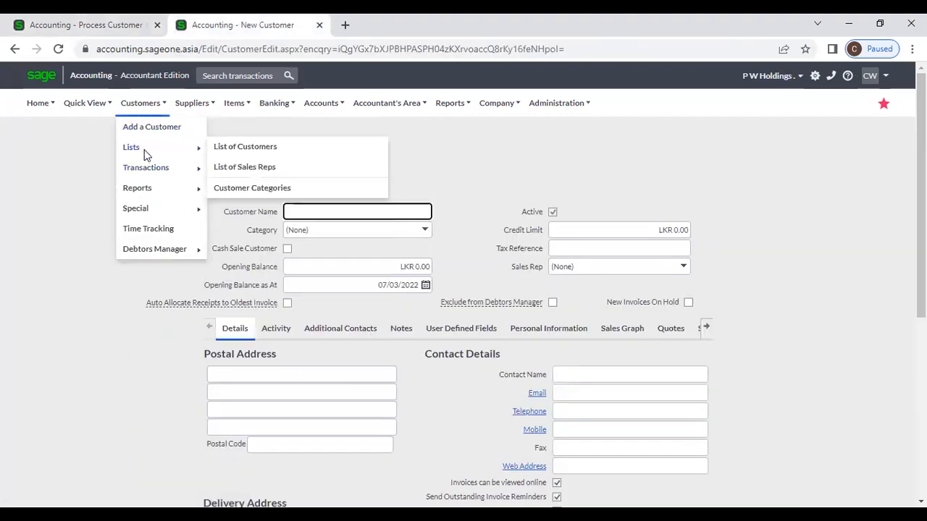
pyautogui.moveTo(154, 149)
pyautogui.click(235, 147)
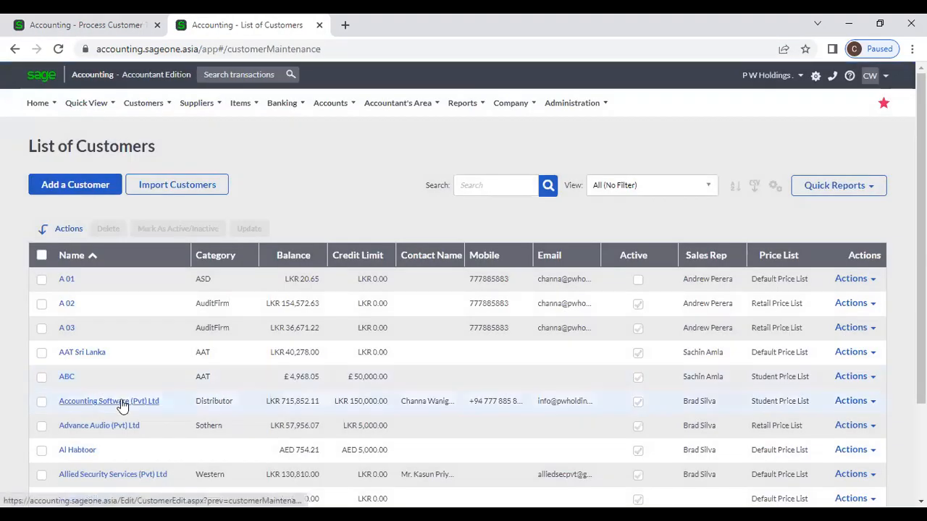
pyautogui.click(121, 403)
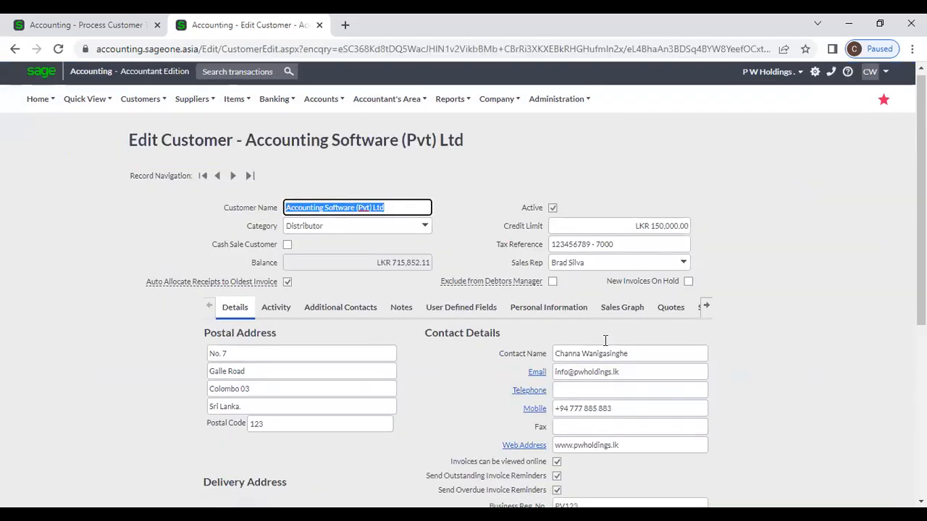
pyautogui.scroll(-5, 604, 337)
pyautogui.doubleClick(559, 375)
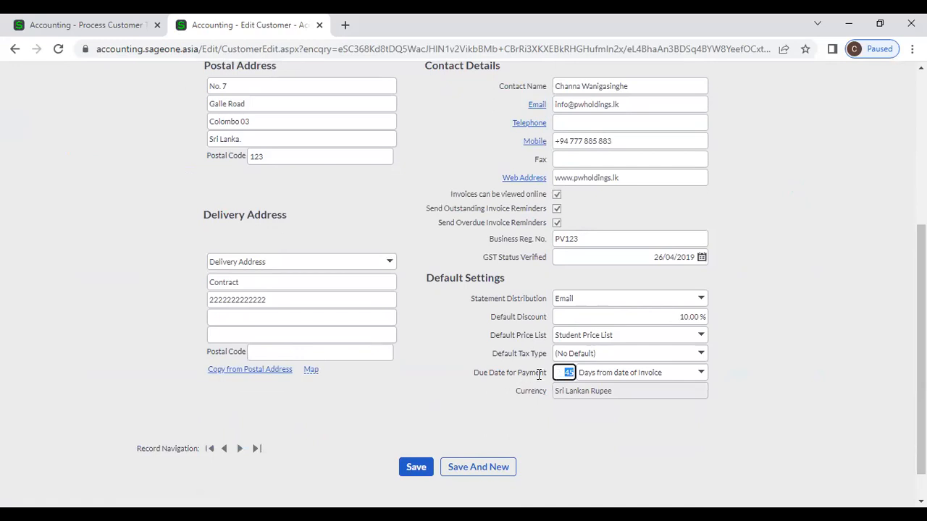
# Compare the invoice's date and due date with the payment terms in the customer's record
pyautogui.click(148, 21)
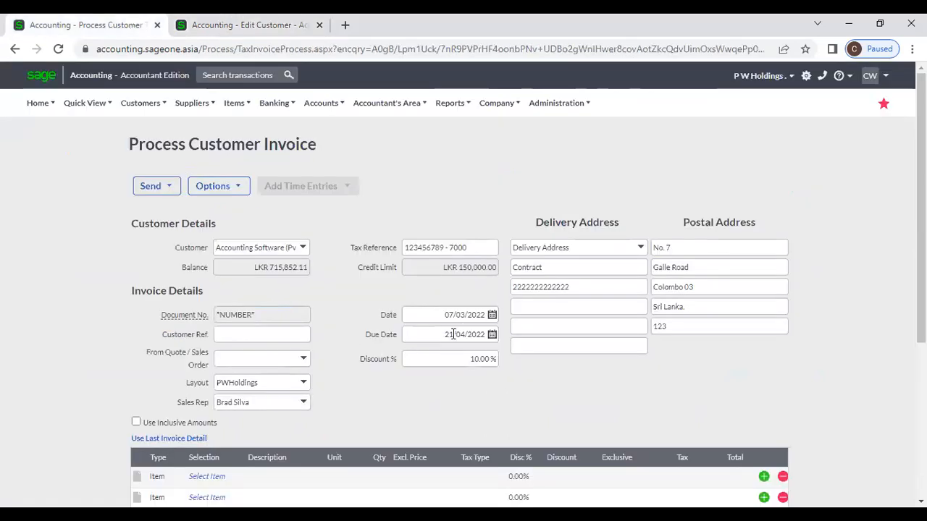
pyautogui.click(493, 318)
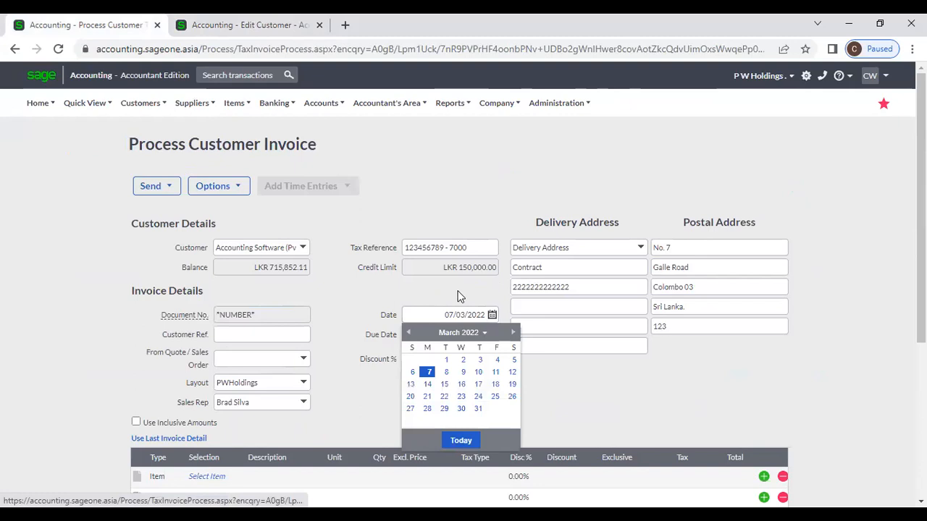
pyautogui.click(458, 292)
pyautogui.click(479, 336)
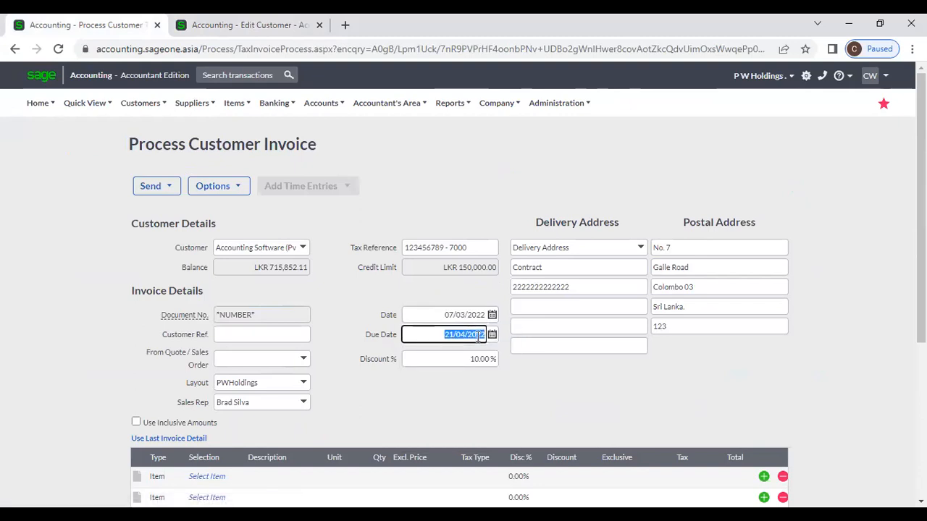
pyautogui.click(281, 26)
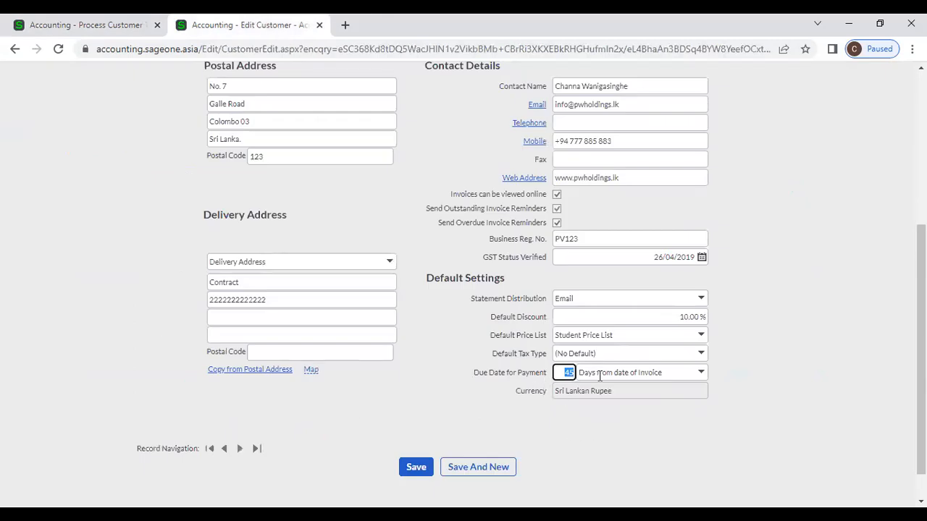
pyautogui.click(102, 20)
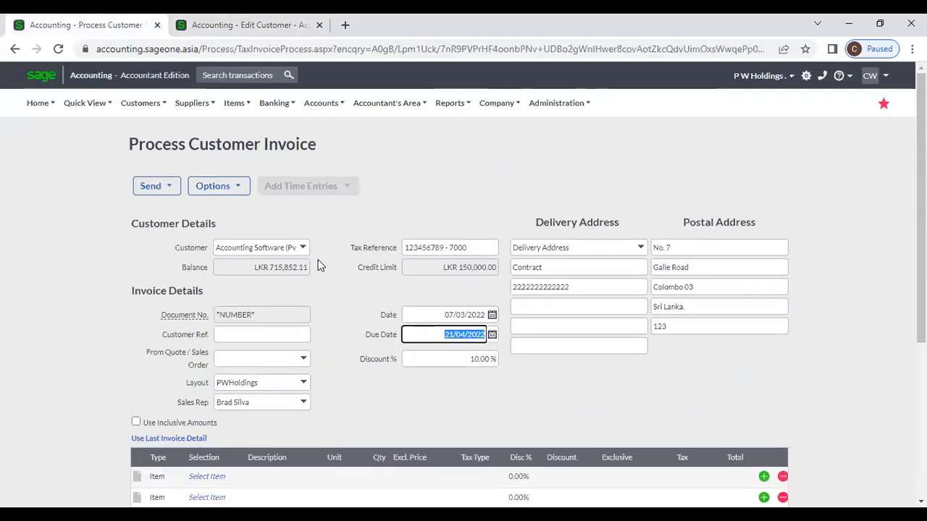
pyautogui.click(565, 414)
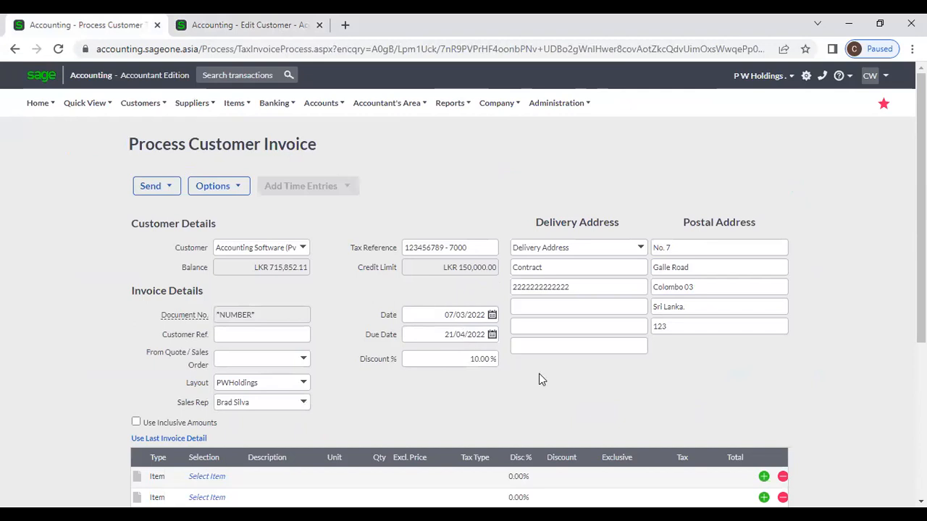
pyautogui.scroll(-2, 539, 375)
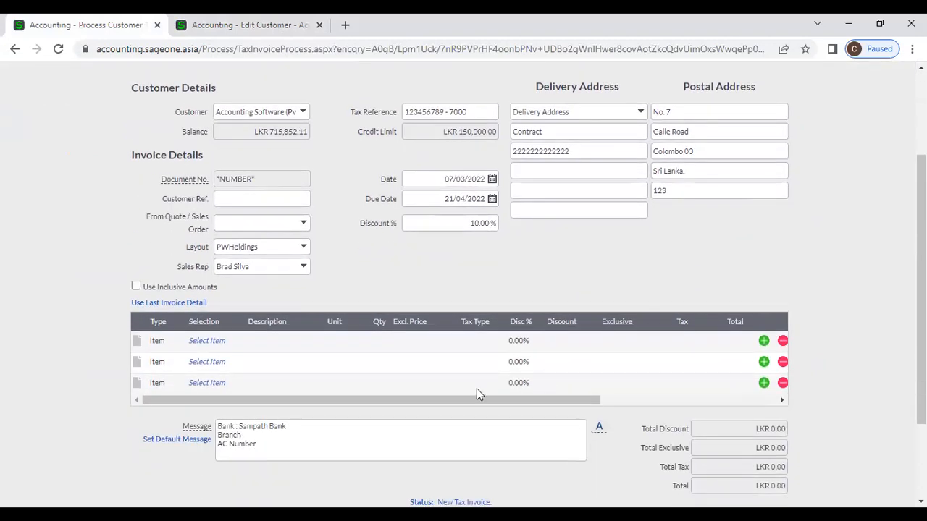
pyautogui.click(205, 340)
pyautogui.click(235, 341)
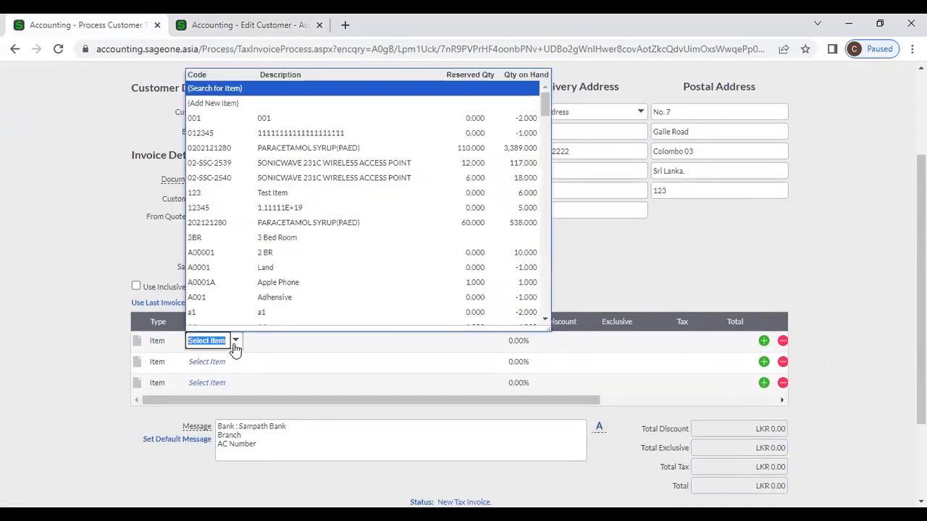
pyautogui.click(325, 150)
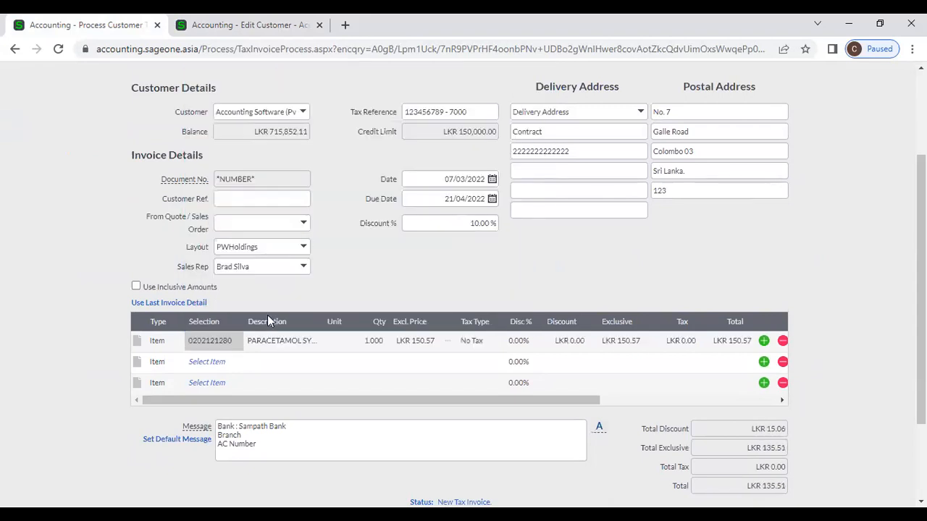
# Change the first invoice line's item to 02-SSC-2539, SONICWAVE 231C WIRELESS ACCESS POINT
pyautogui.click(244, 340)
pyautogui.click(235, 341)
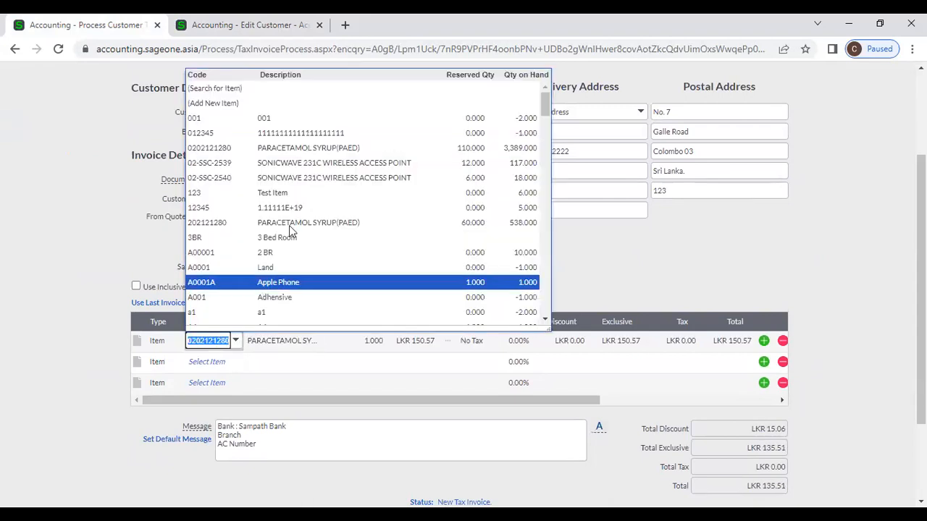
pyautogui.click(307, 167)
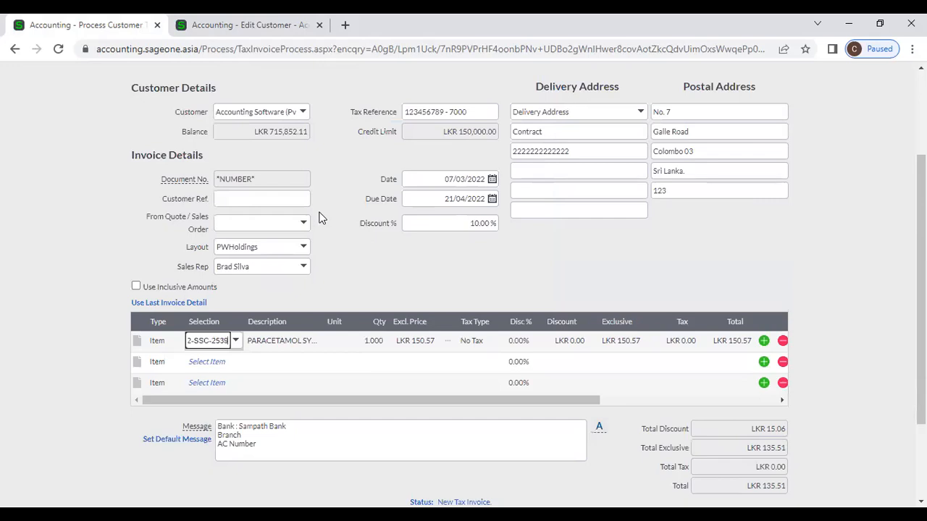
pyautogui.press('Tab')
pyautogui.press('Tab')
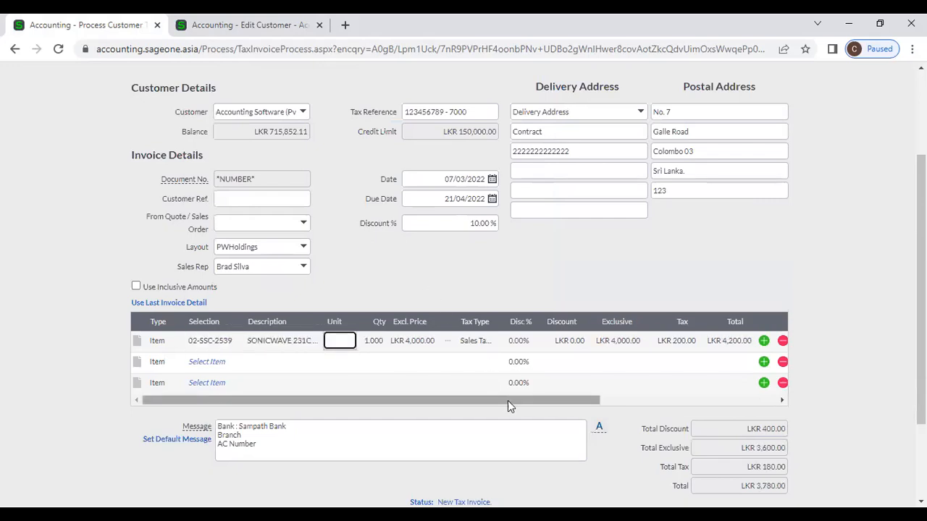
# Assign the 02-SSC-2539 line to the Accounts department
pyautogui.moveTo(511, 403); pyautogui.dragTo(712, 410)
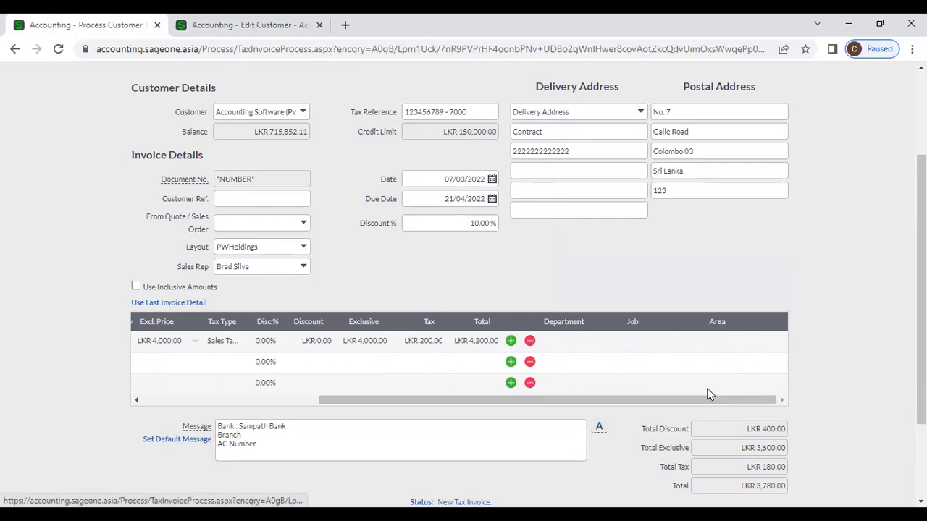
pyautogui.click(581, 340)
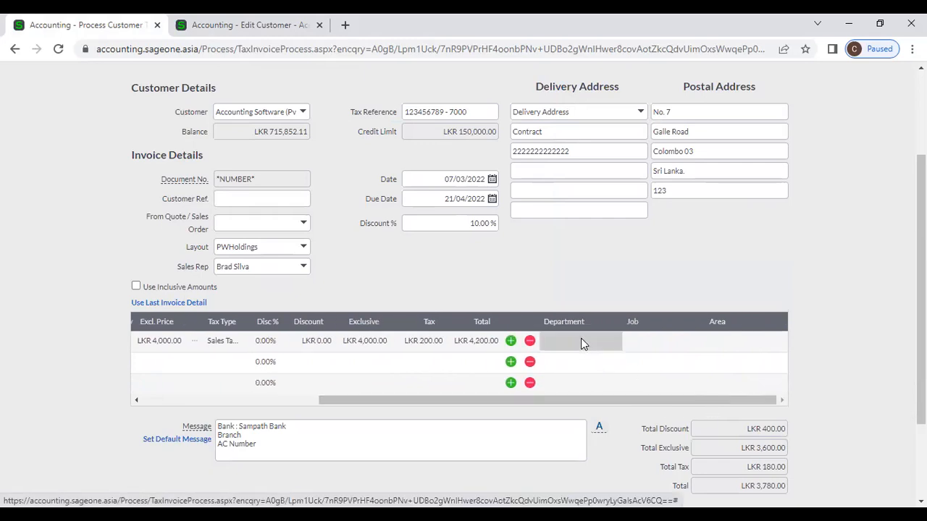
pyautogui.click(614, 340)
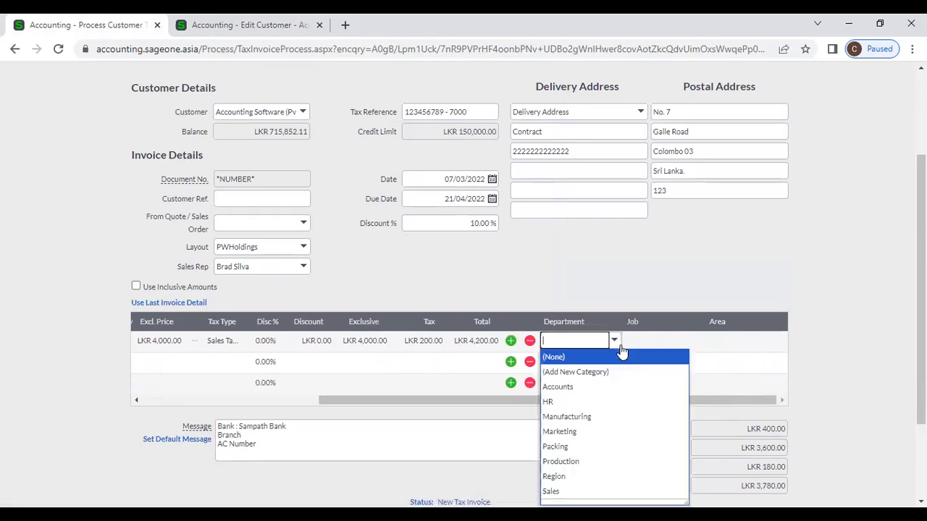
pyautogui.click(612, 387)
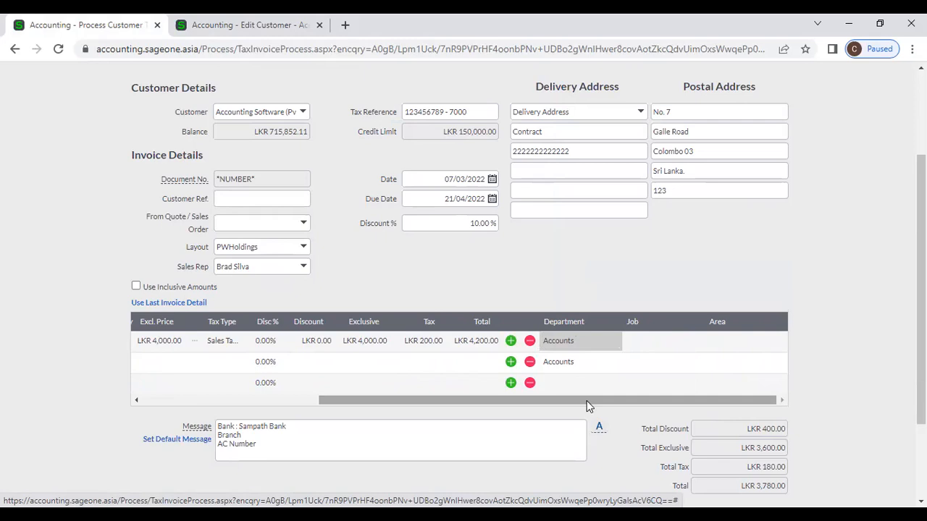
pyautogui.click(608, 341)
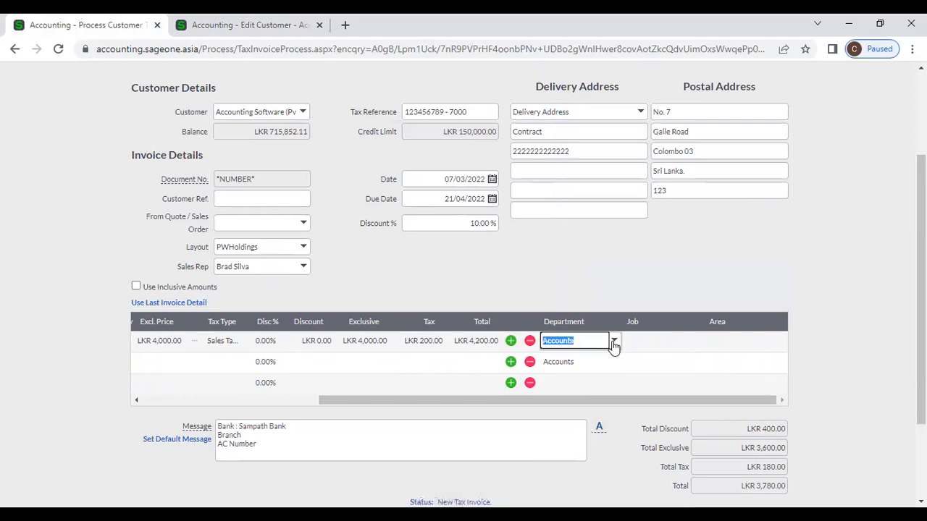
pyautogui.click(579, 304)
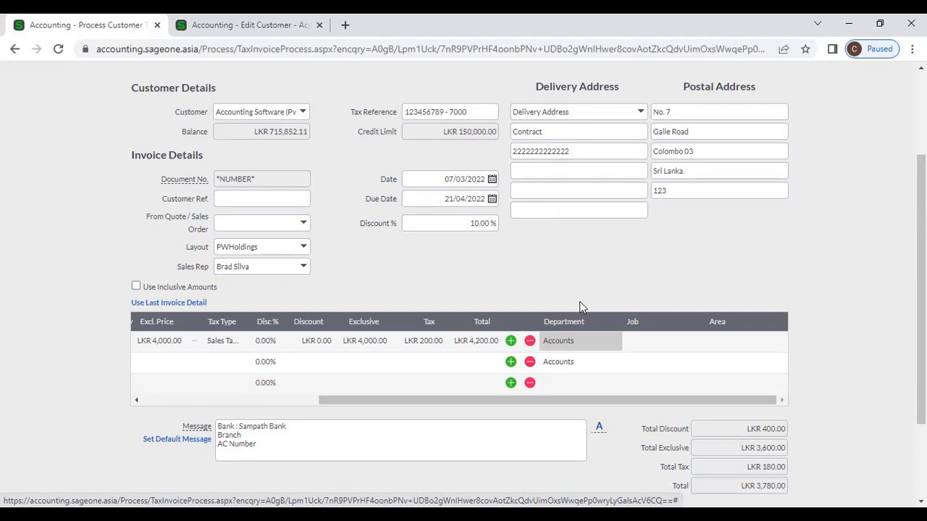
# In the customer record's browser tab, open the Profit and Loss report options and set the date range to All
pyautogui.click(261, 24)
pyautogui.scroll(5, 414, 169)
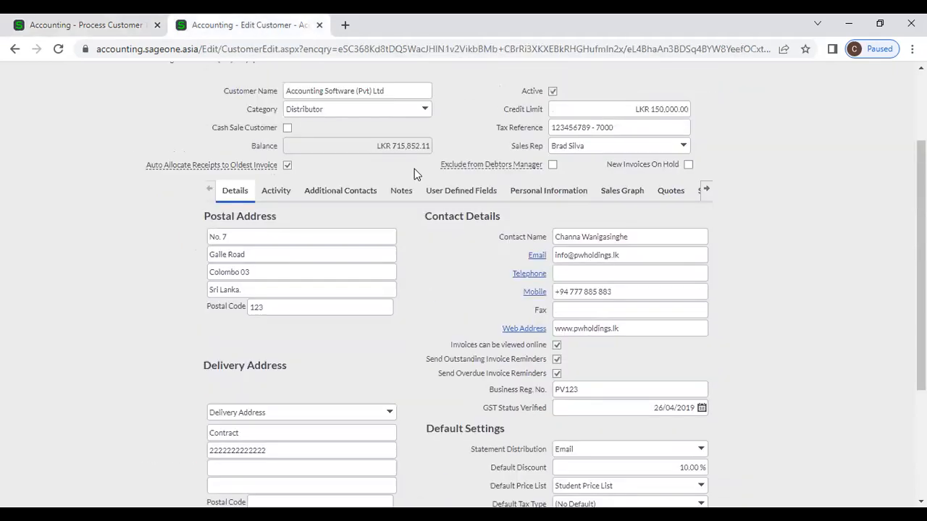
pyautogui.click(449, 103)
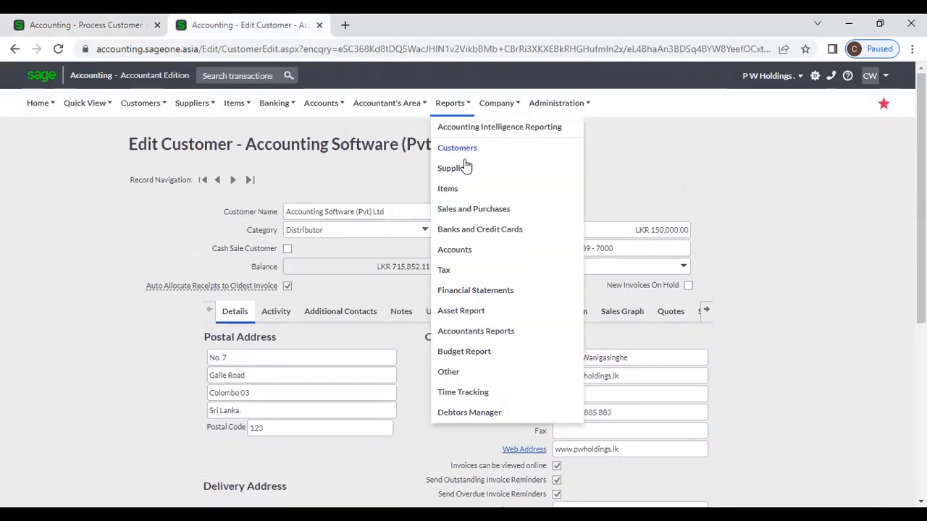
pyautogui.click(464, 297)
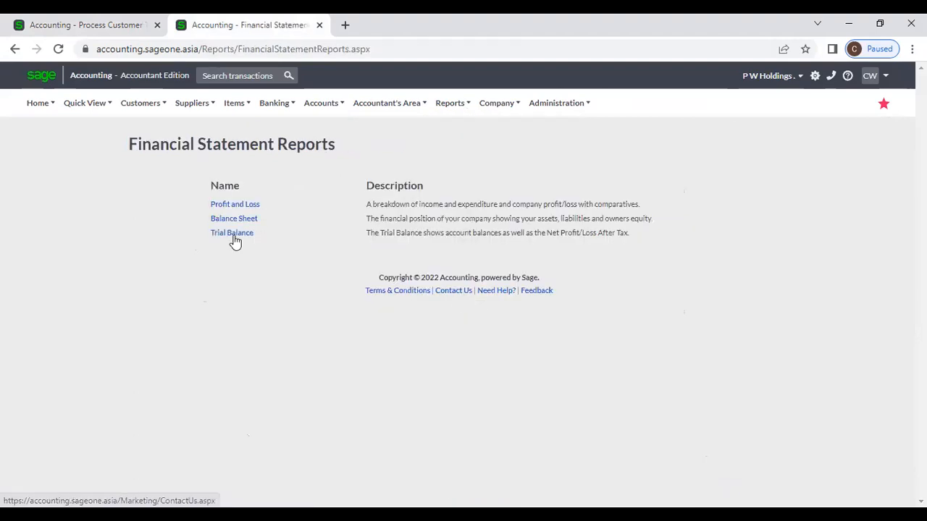
pyautogui.click(232, 208)
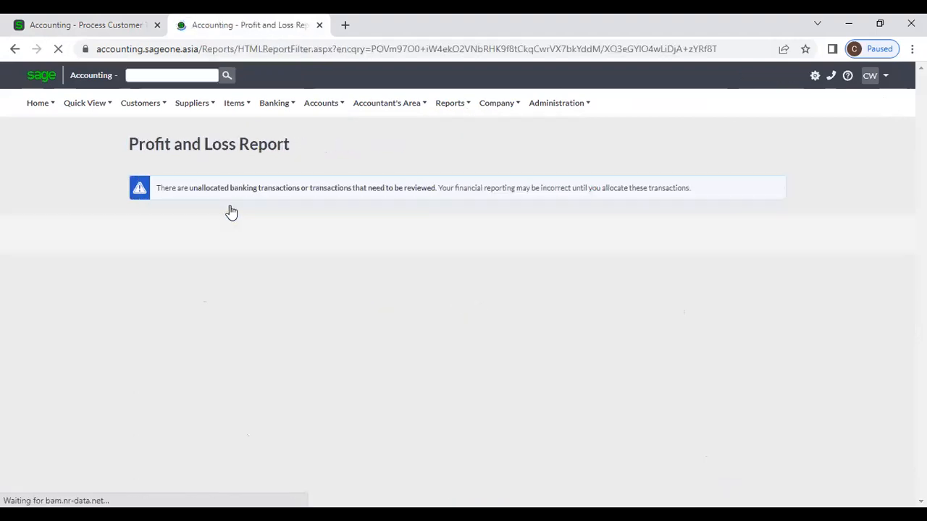
pyautogui.click(475, 248)
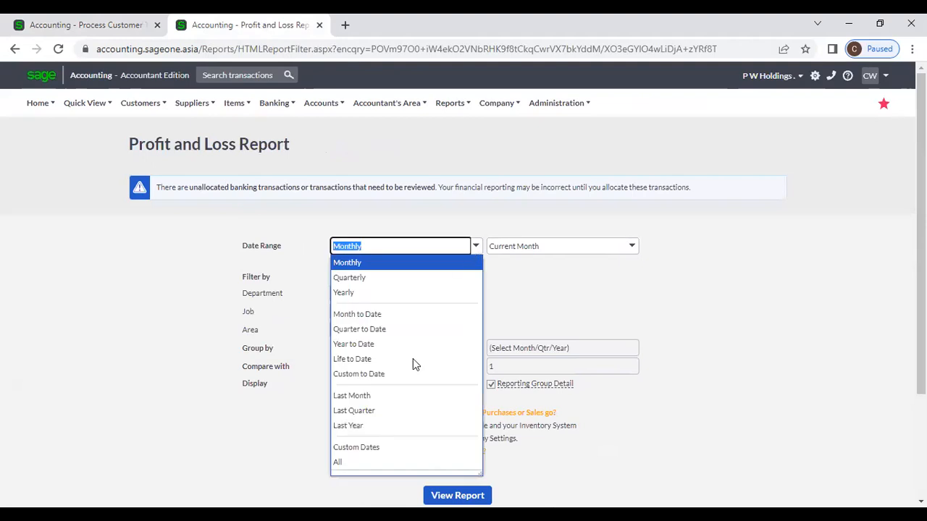
pyautogui.click(362, 459)
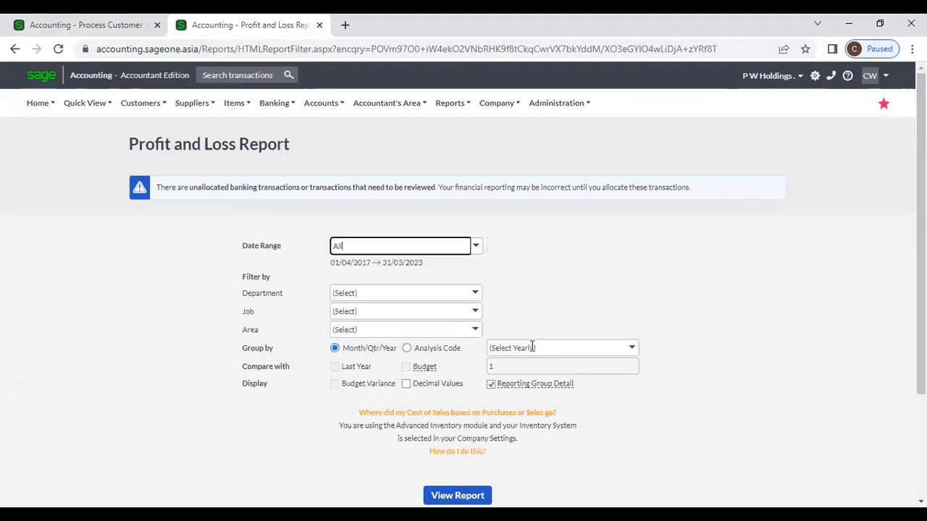
# Run the Profit and Loss report grouped by the Department analysis code and review each department's figures down to net profit
pyautogui.click(407, 348)
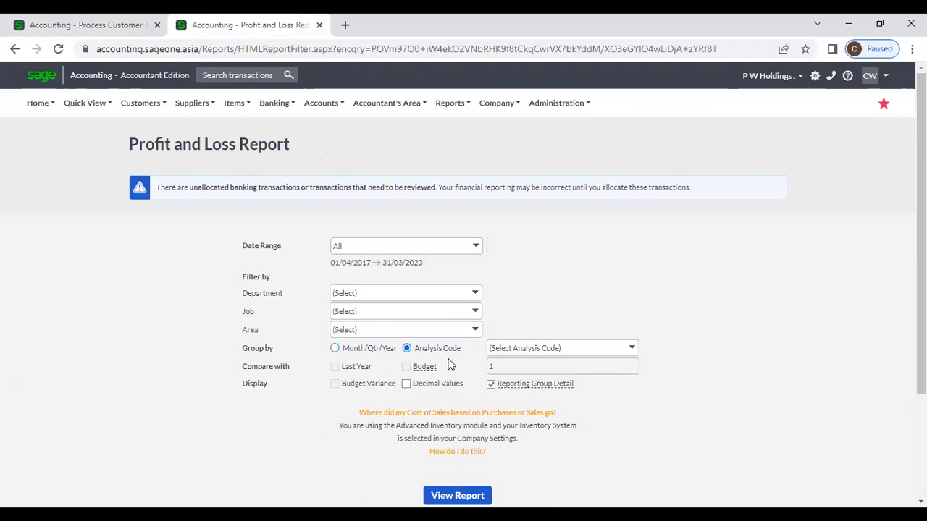
pyautogui.click(632, 352)
pyautogui.click(574, 382)
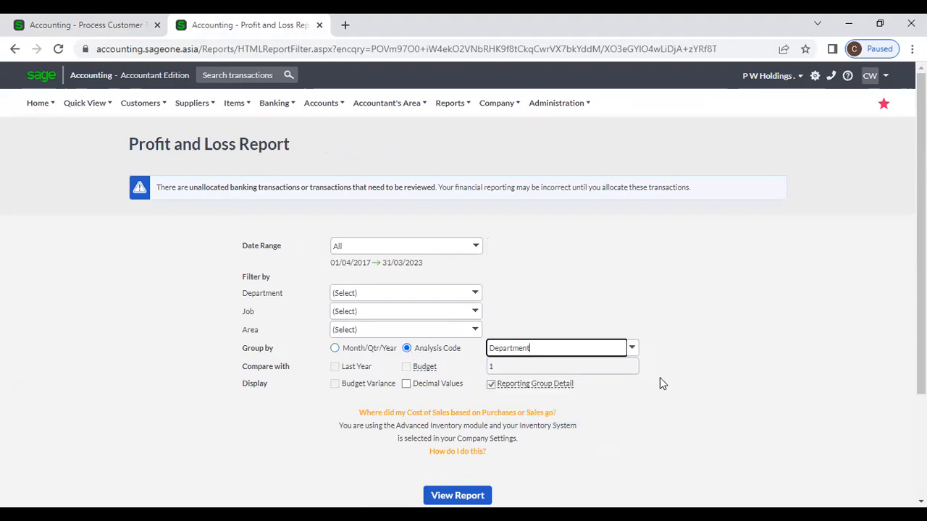
pyautogui.click(632, 352)
pyautogui.click(656, 354)
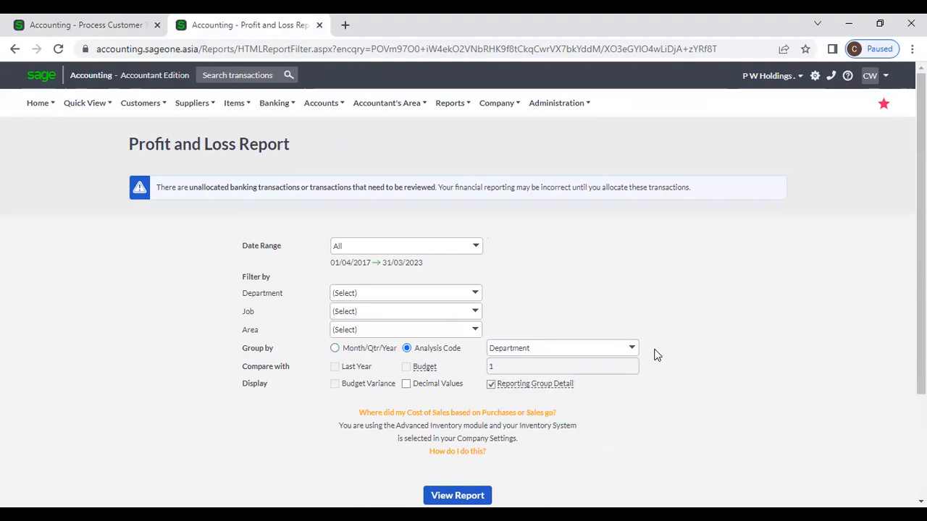
pyautogui.scroll(-2, 624, 393)
pyautogui.click(478, 363)
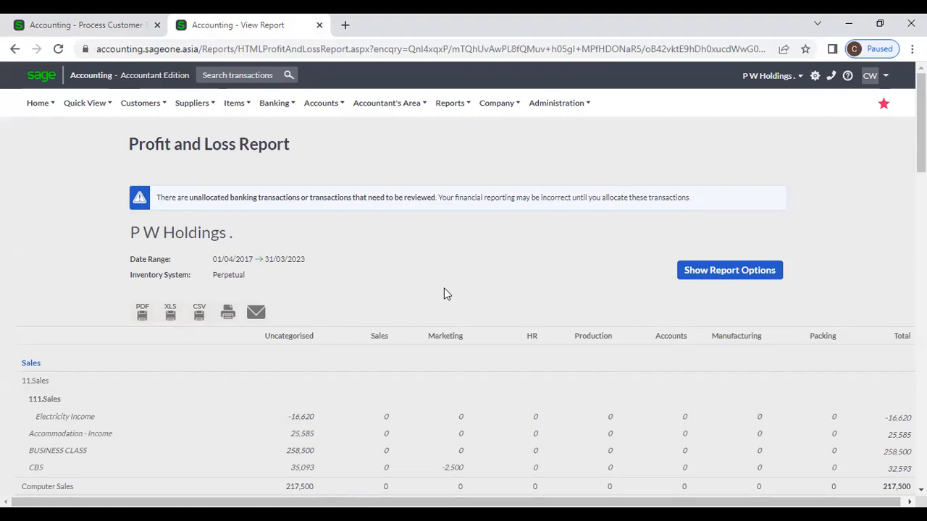
pyautogui.scroll(-1, 402, 364)
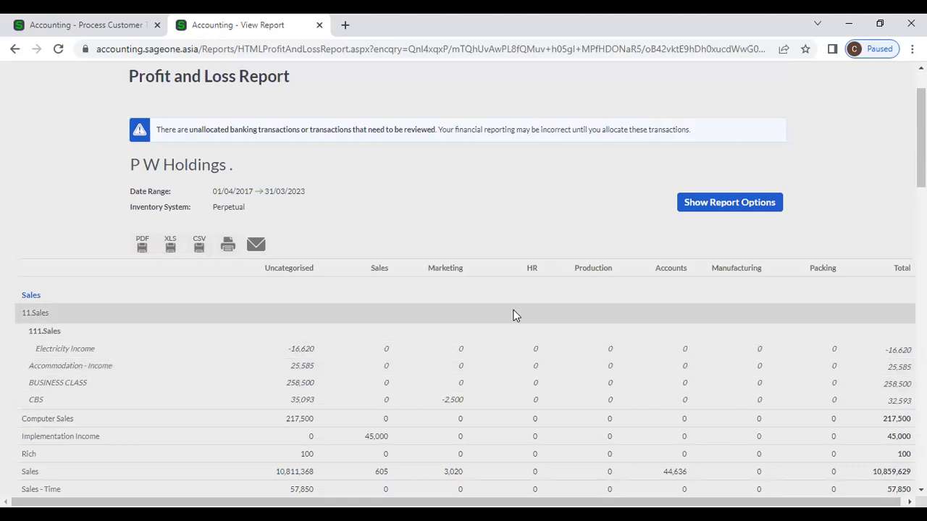
pyautogui.scroll(-1, 561, 317)
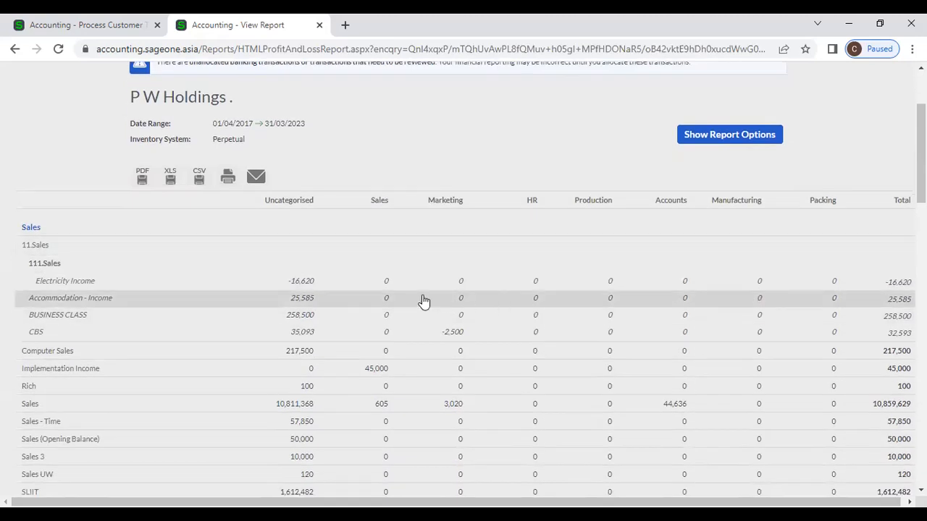
pyautogui.scroll(-5, 409, 352)
pyautogui.scroll(-14, 408, 391)
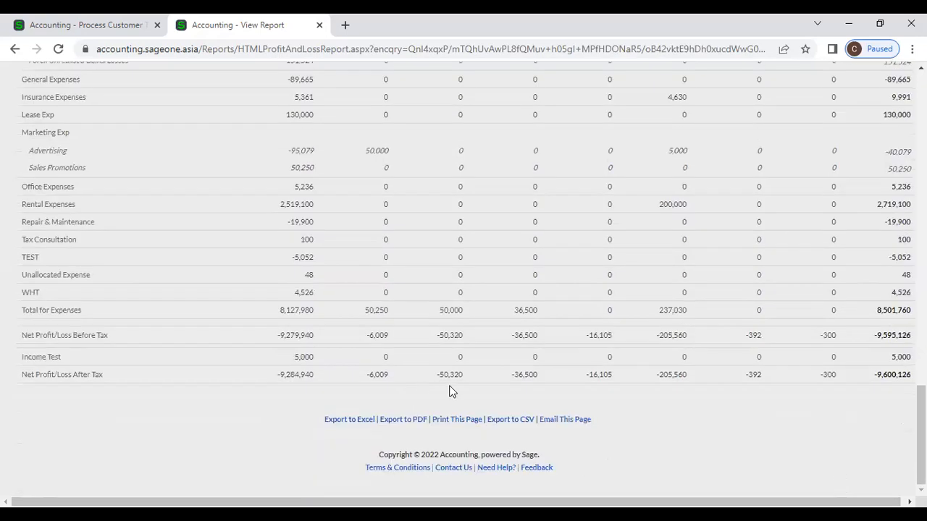
# Return to the customer invoice and check the 02-SSC-2539 line's amounts along with its Department, Job and Area columns
pyautogui.click(109, 24)
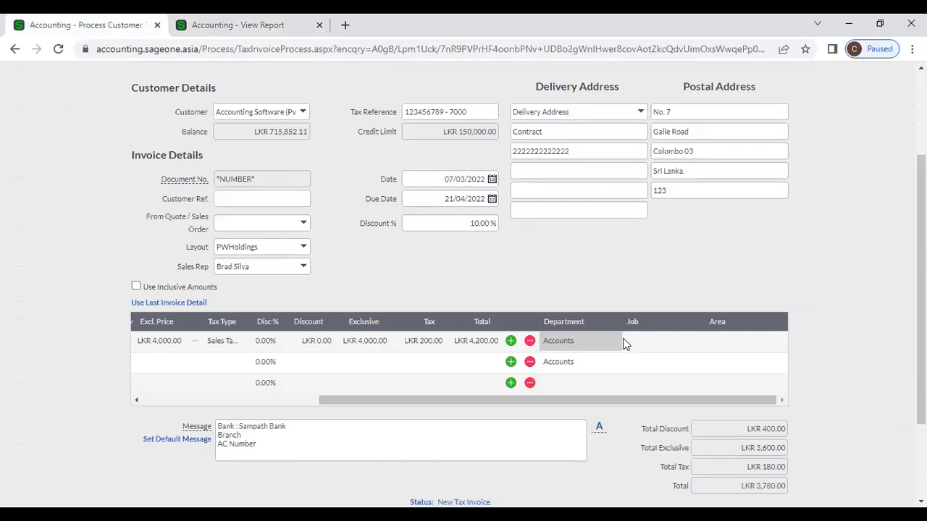
pyautogui.click(601, 348)
pyautogui.click(565, 275)
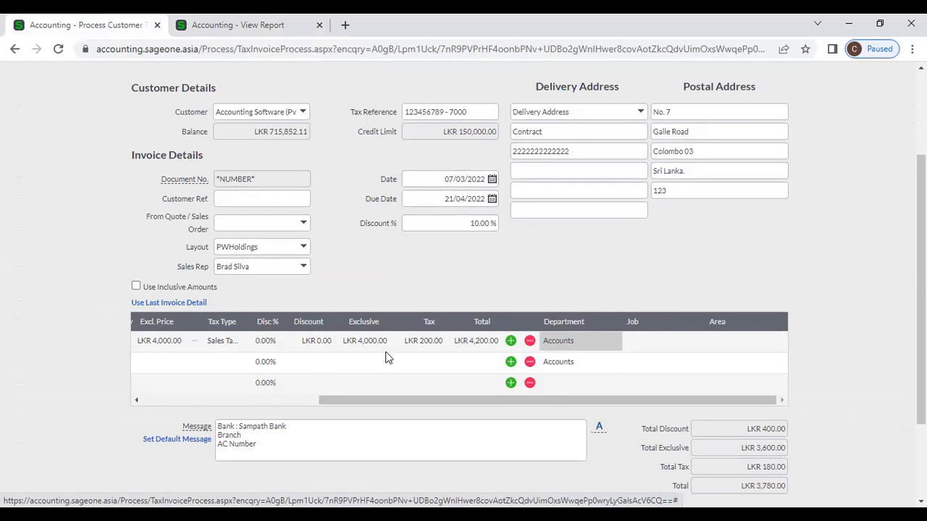
pyautogui.click(306, 399)
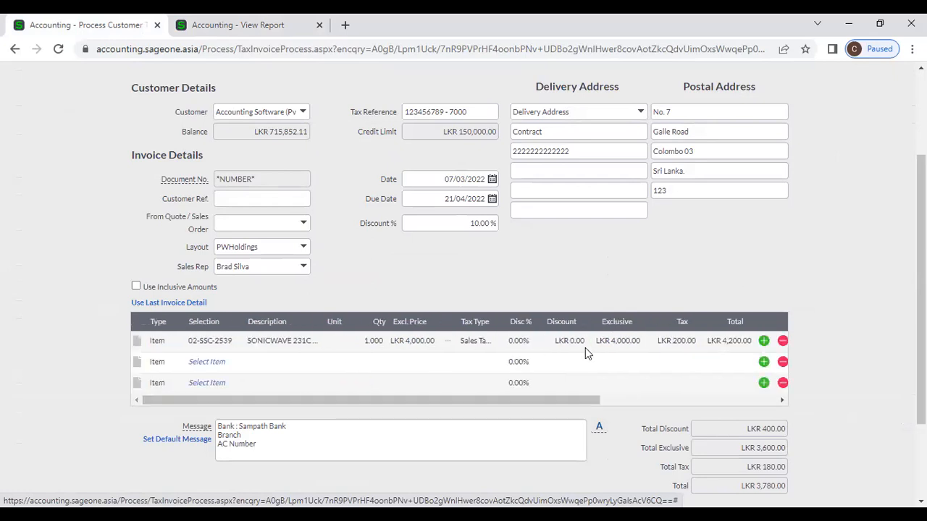
pyautogui.click(636, 397)
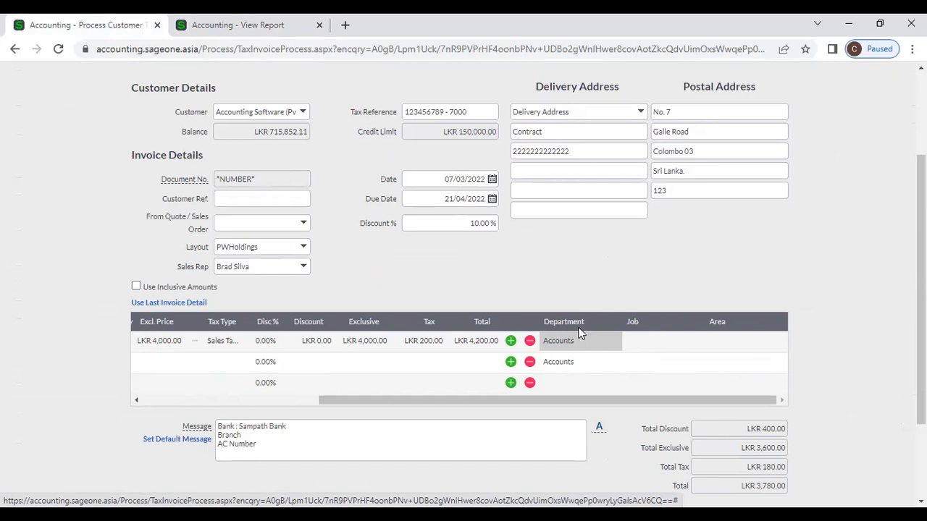
pyautogui.click(293, 401)
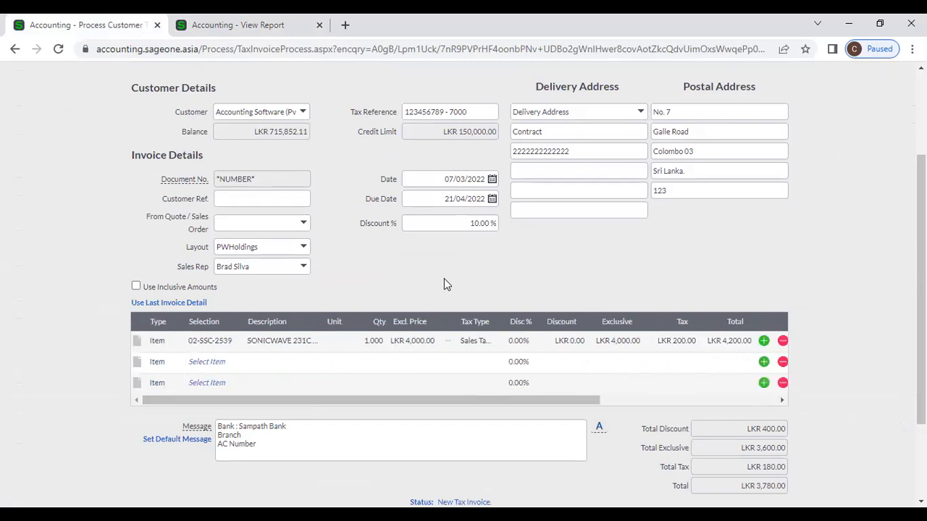
# Compare the invoice's bank message with the default Customer Invoice message under Customer Document Messages in the company settings
pyautogui.scroll(-2, 444, 282)
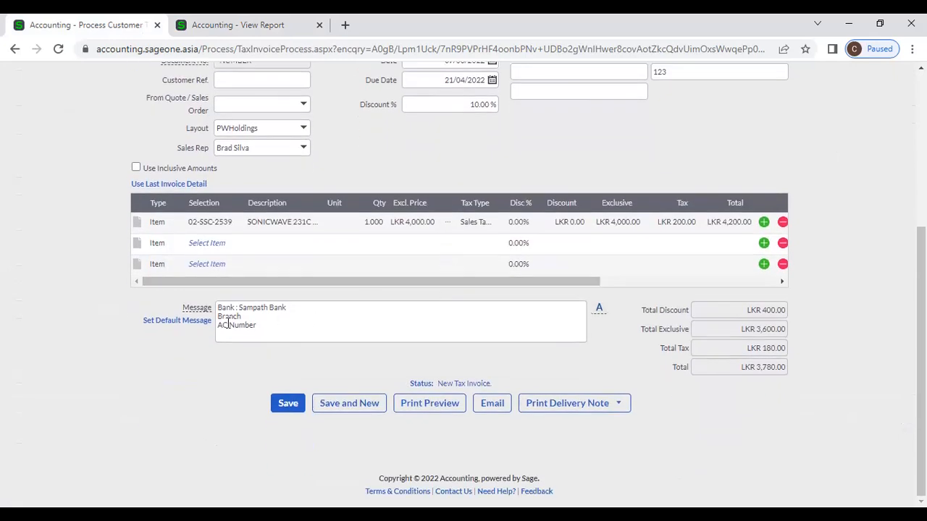
pyautogui.click(247, 325)
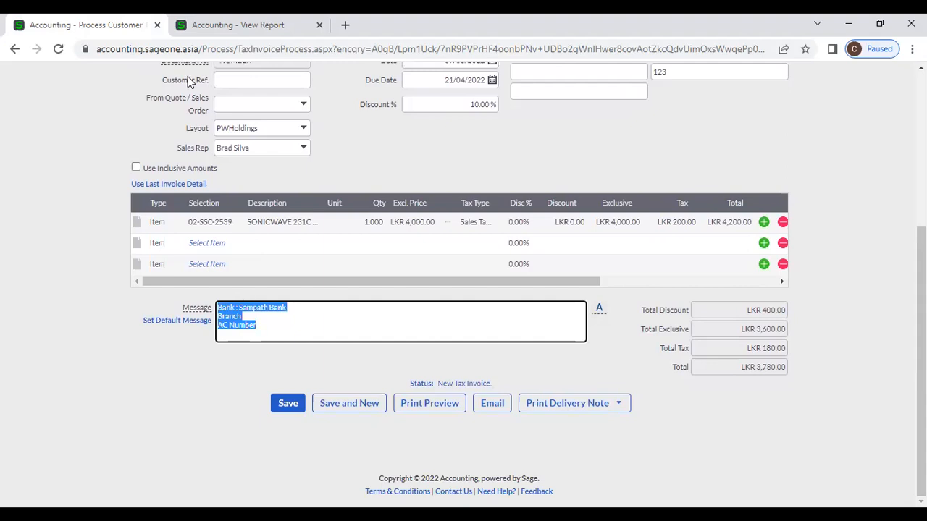
pyautogui.click(244, 24)
pyautogui.scroll(5, 510, 142)
pyautogui.scroll(10, 511, 142)
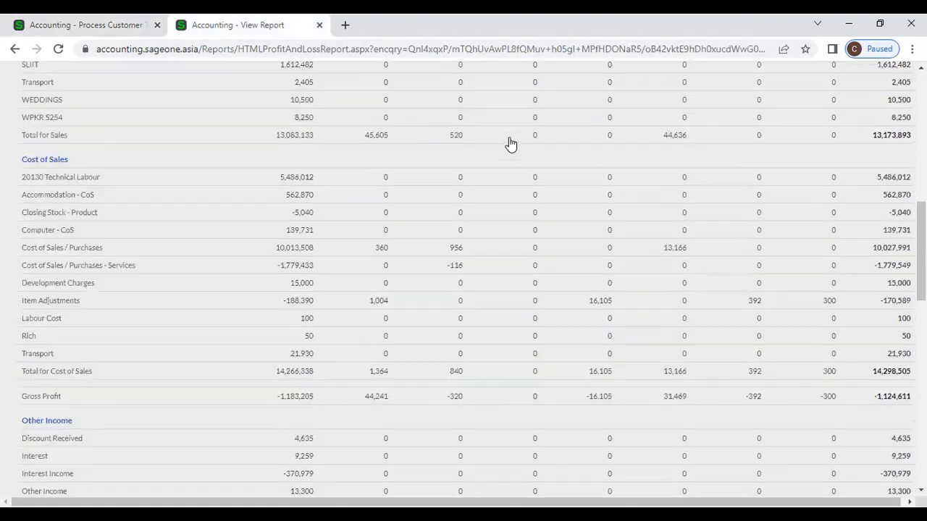
pyautogui.moveTo(497, 124)
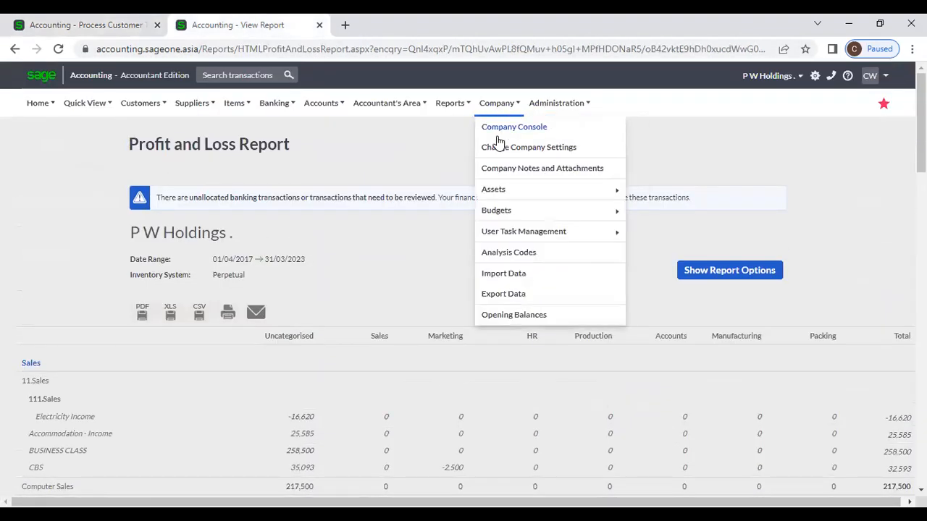
pyautogui.click(499, 150)
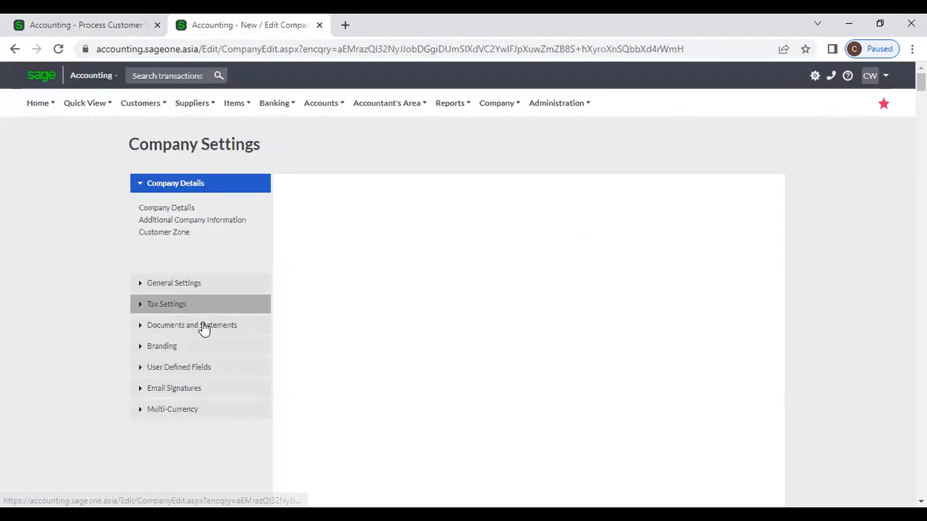
pyautogui.click(202, 323)
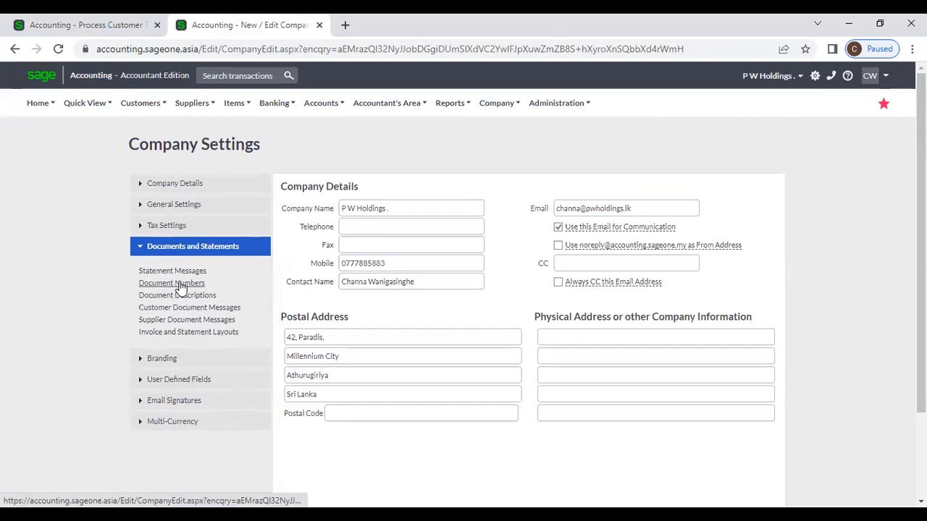
pyautogui.click(184, 309)
pyautogui.click(416, 282)
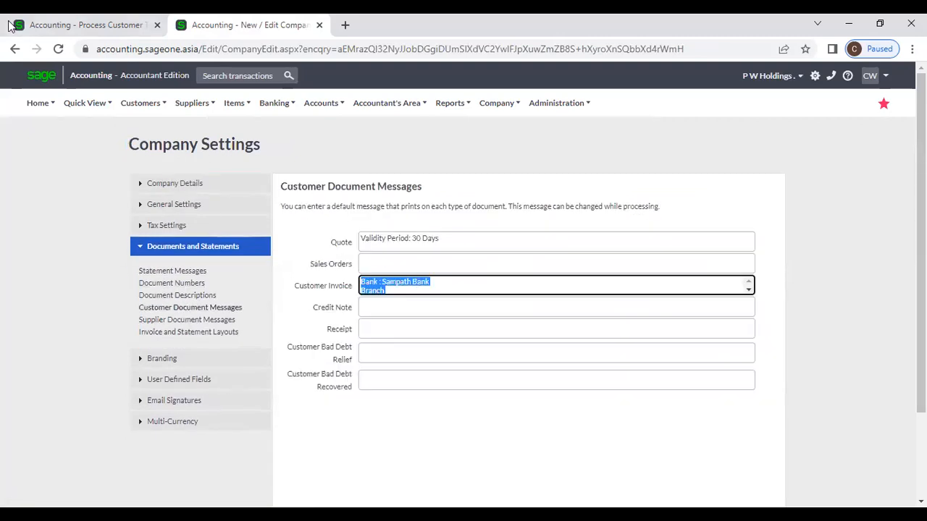
# Back on the invoice, look through the saved document messages available for its message field and close the list without choosing one
pyautogui.click(56, 24)
pyautogui.click(339, 312)
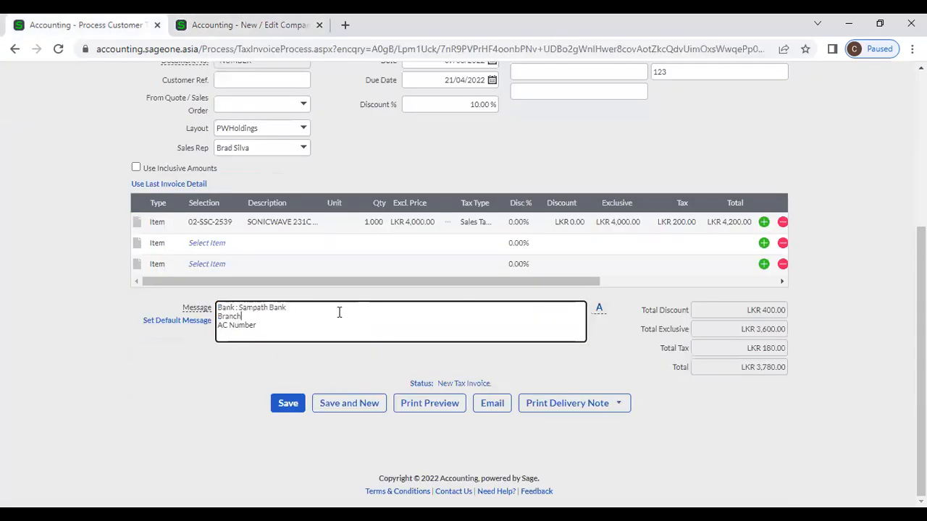
pyautogui.click(599, 311)
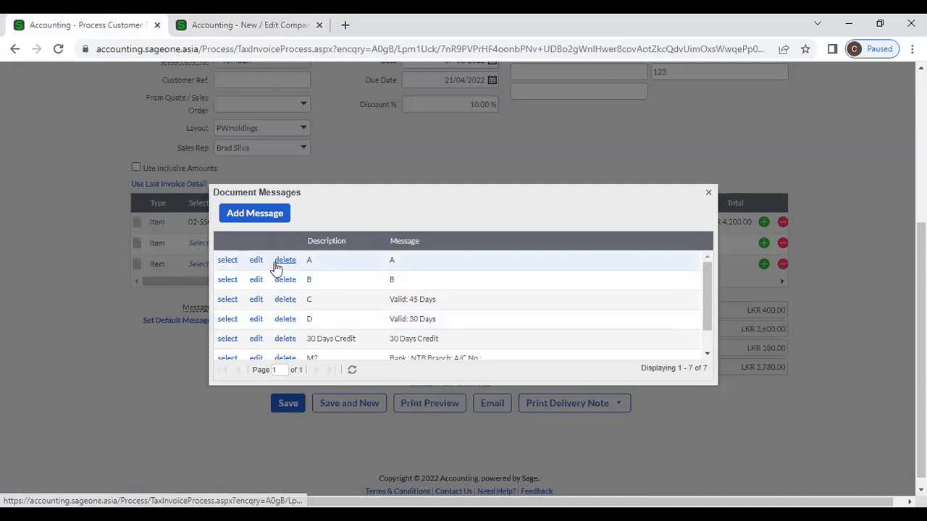
pyautogui.scroll(-2, 242, 271)
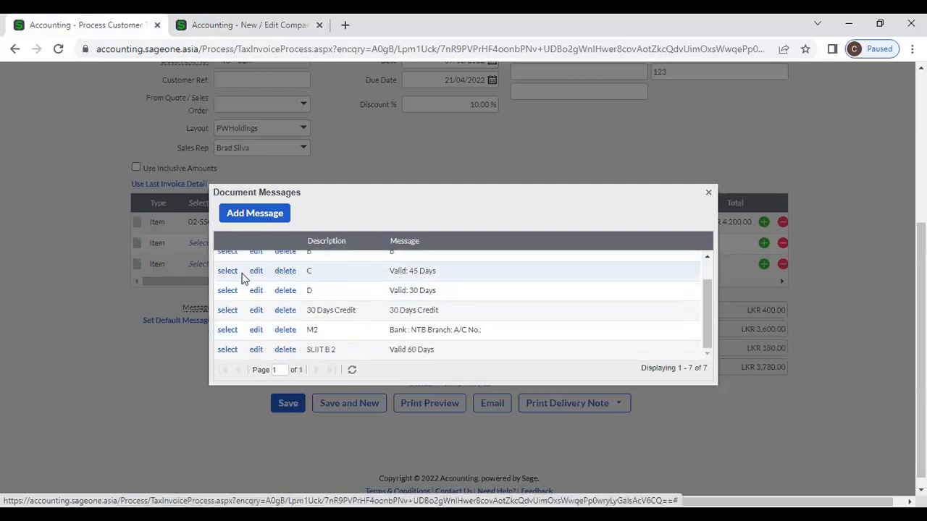
pyautogui.scroll(-1, 244, 310)
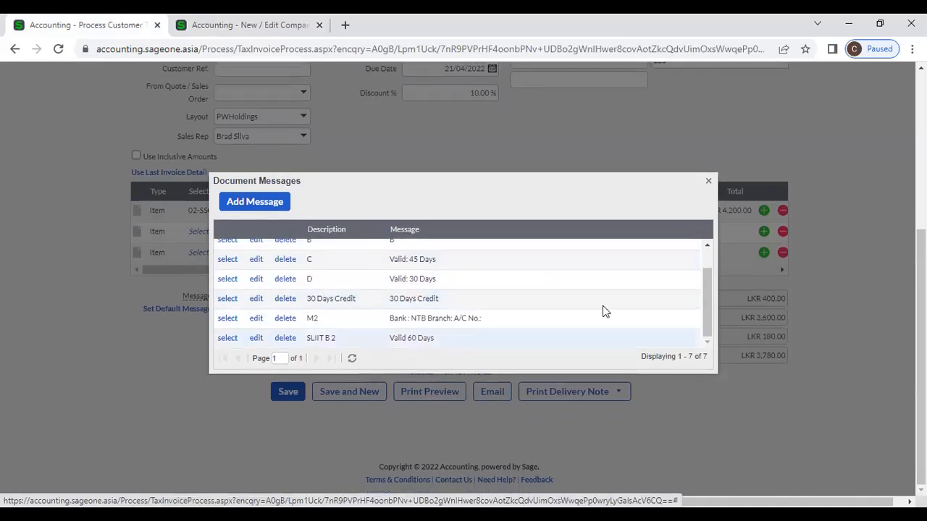
pyautogui.click(708, 183)
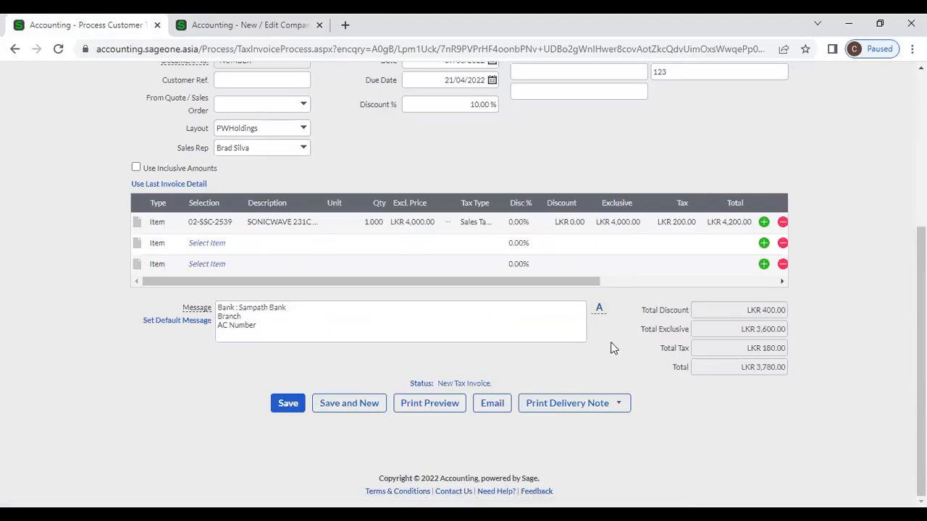
# Leave the Accounting Software (Pvt) Ltd invoice without saving and go back to the Customer Tax Invoices list
pyautogui.scroll(3, 611, 348)
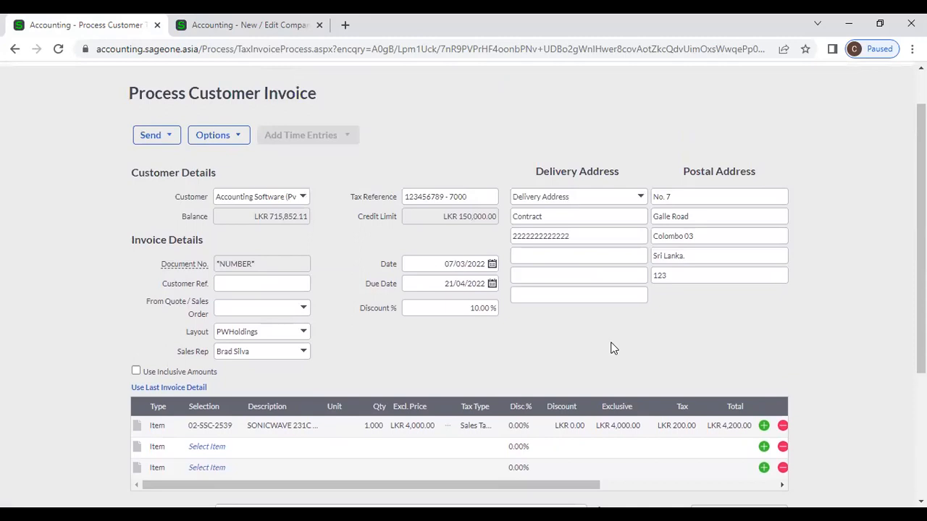
pyautogui.click(14, 49)
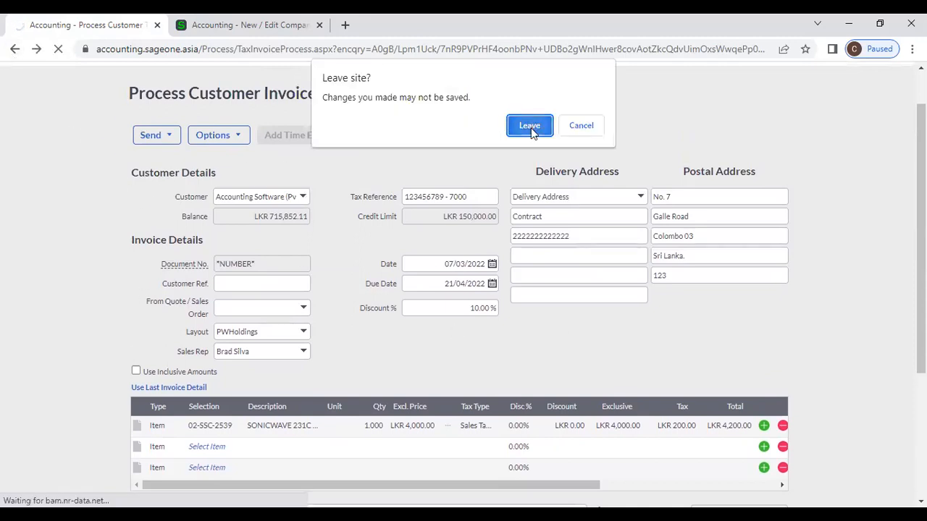
pyautogui.click(529, 126)
# Review the Customer and Supplier Settings in the company's general settings, and return to the Customer Tax Invoices list
pyautogui.click(297, 24)
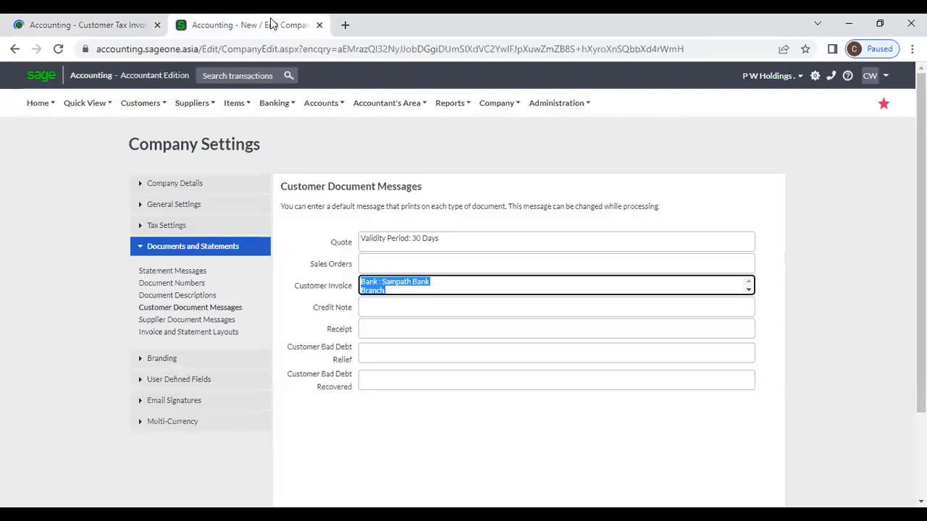
pyautogui.click(175, 205)
pyautogui.click(175, 268)
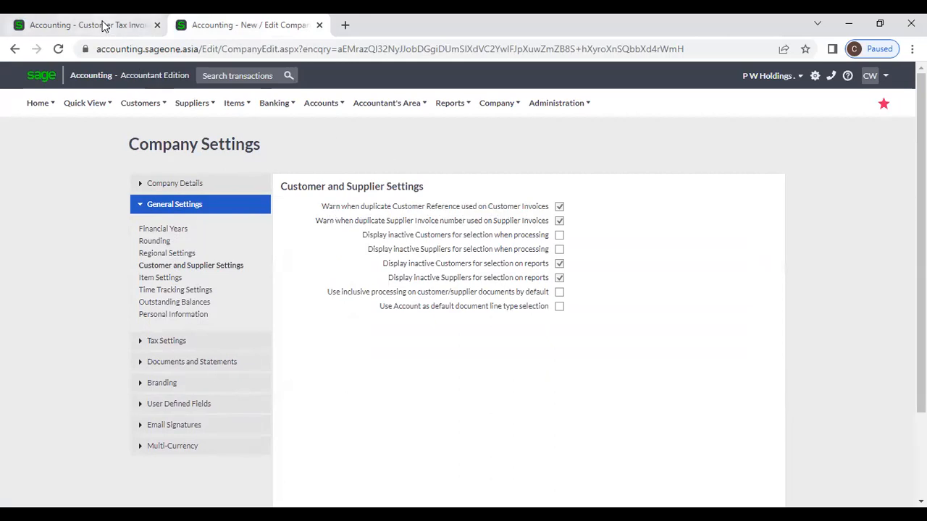
pyautogui.click(104, 24)
pyautogui.moveTo(143, 103)
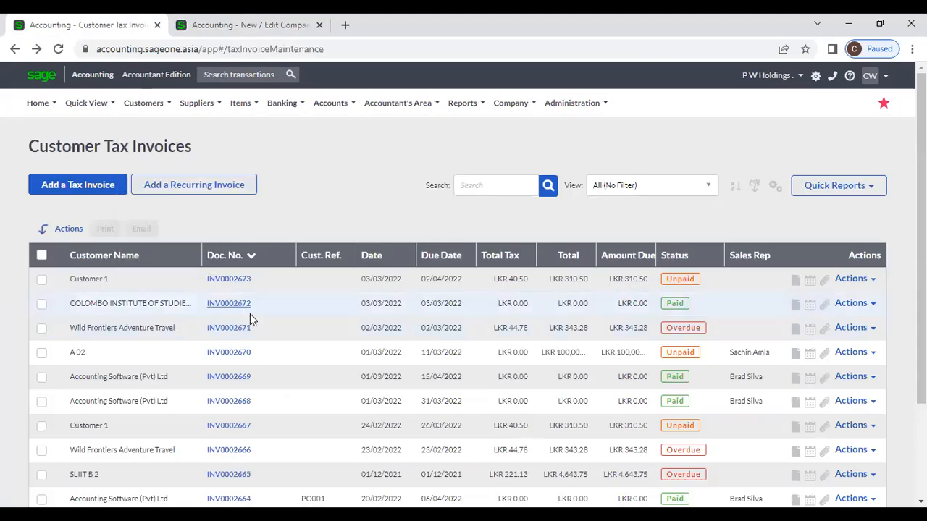
# Start a new tax invoice for Accounting Software (Pvt) Ltd without invoicing its outstanding sales orders, and enter PO001 as the customer reference
pyautogui.scroll(-2, 260, 322)
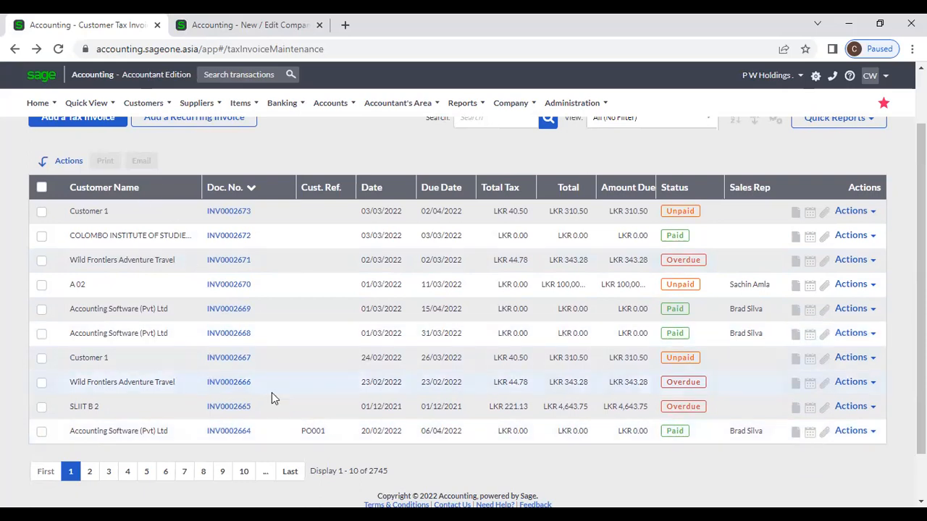
pyautogui.scroll(1, 275, 398)
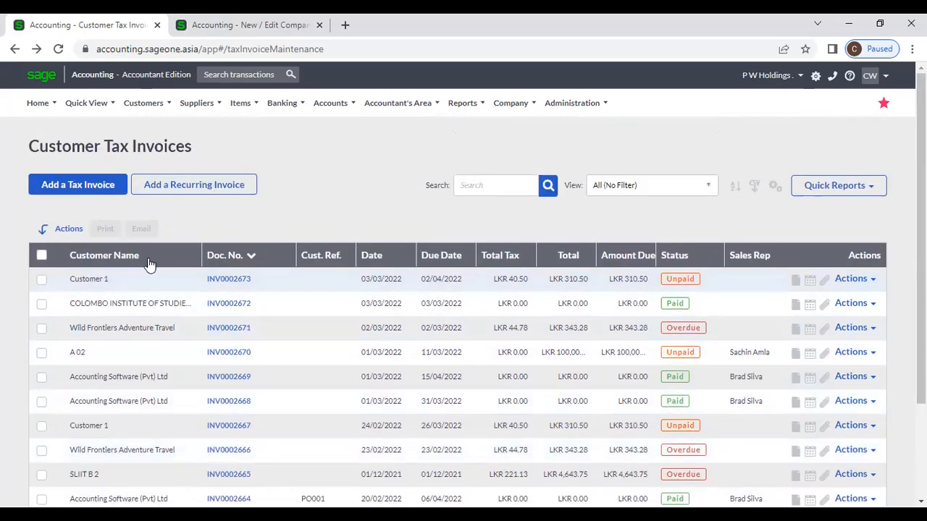
pyautogui.click(83, 194)
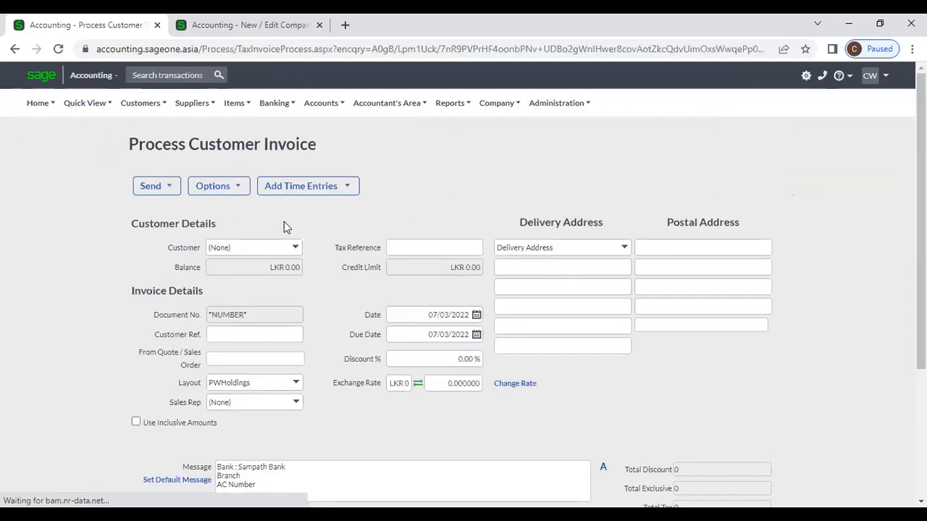
pyautogui.click(301, 249)
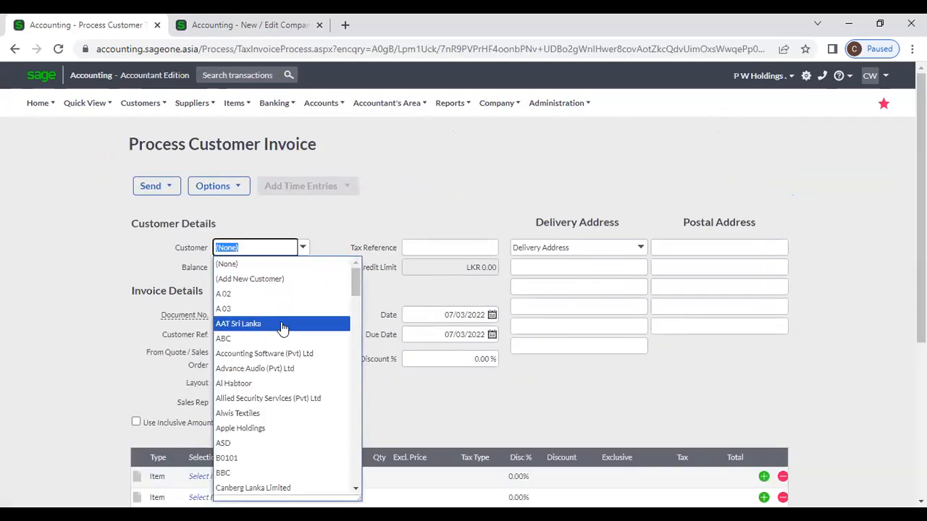
pyautogui.click(290, 354)
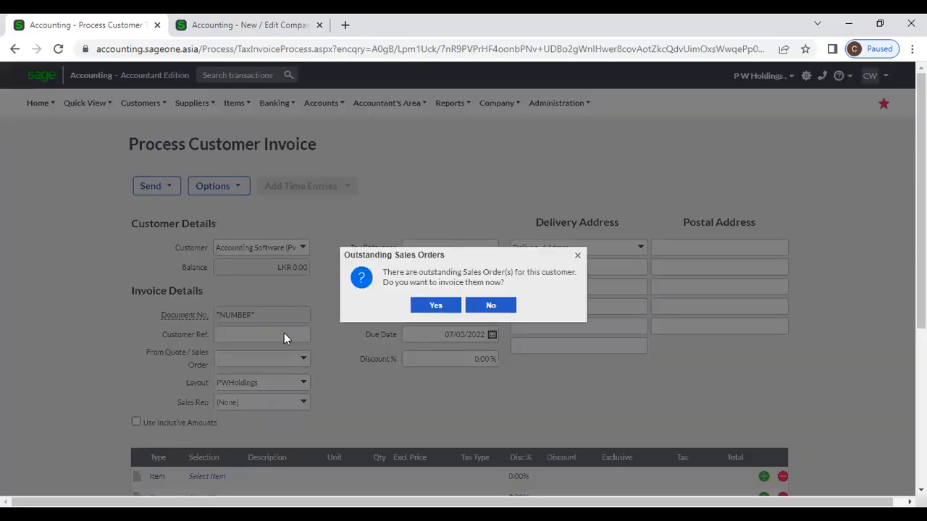
pyautogui.click(471, 313)
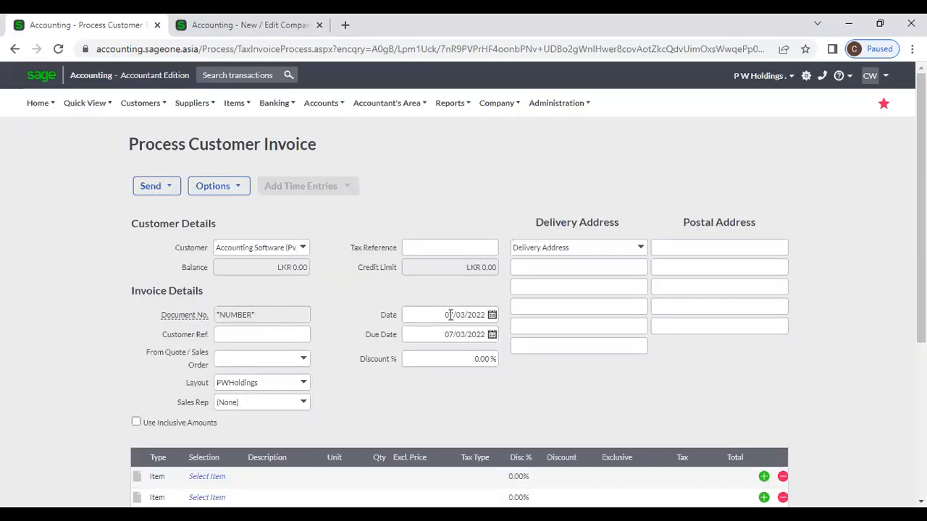
pyautogui.click(272, 334)
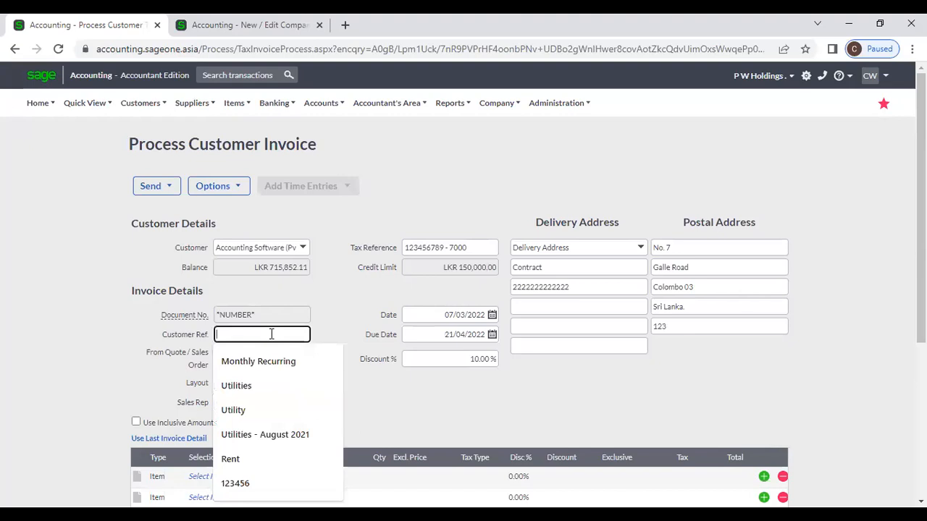
pyautogui.write('PO001')
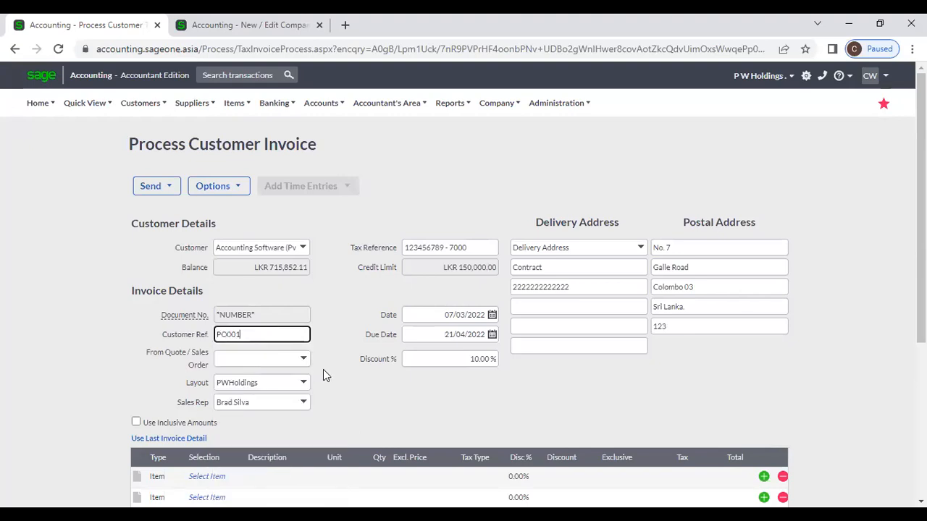
# Select item 02-SSC-2539 on the first line of the invoice
pyautogui.click(224, 478)
pyautogui.press('Up')
pyautogui.press('Up')
pyautogui.press('Up')
pyautogui.press('Up')
pyautogui.press('Up')
pyautogui.press('Up')
pyautogui.press('Up')
pyautogui.press('Up')
pyautogui.press('Up')
pyautogui.press('Up')
pyautogui.press('Up')
pyautogui.press('Up')
pyautogui.press('Return')
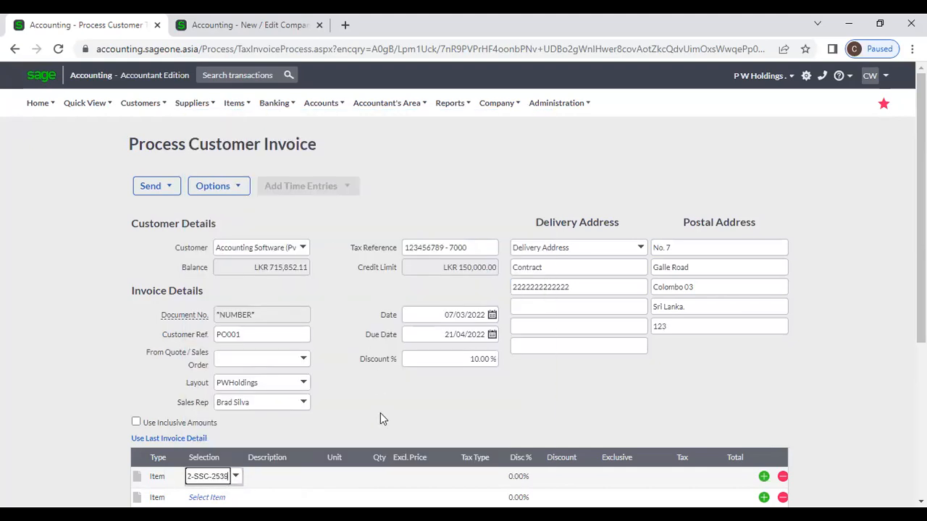
# Try to save the invoice, checking the customer's balance against the credit limit and agreeing to exceed it
pyautogui.scroll(-5, 380, 412)
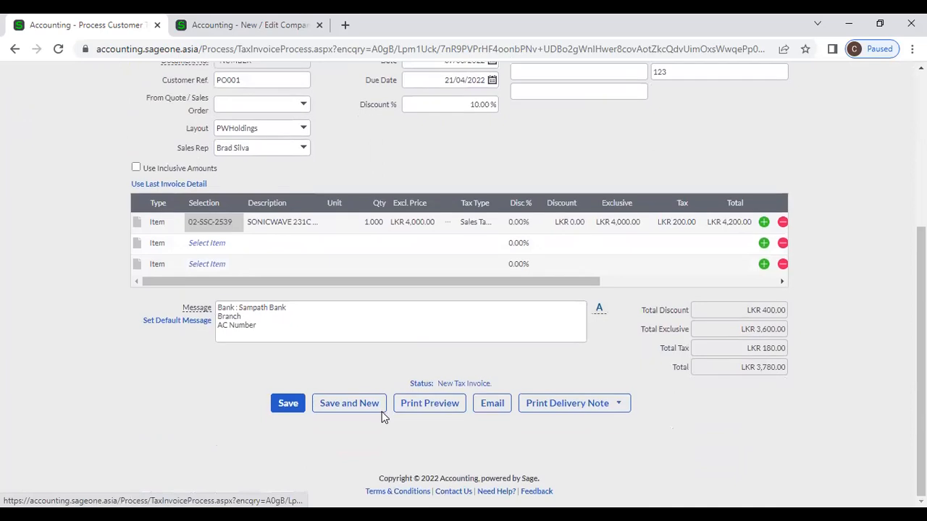
pyautogui.click(288, 405)
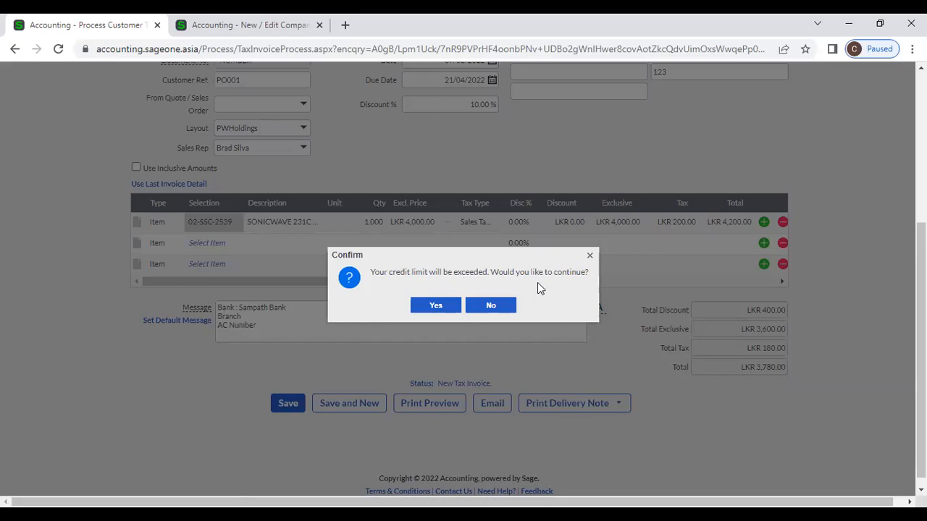
pyautogui.scroll(3, 423, 196)
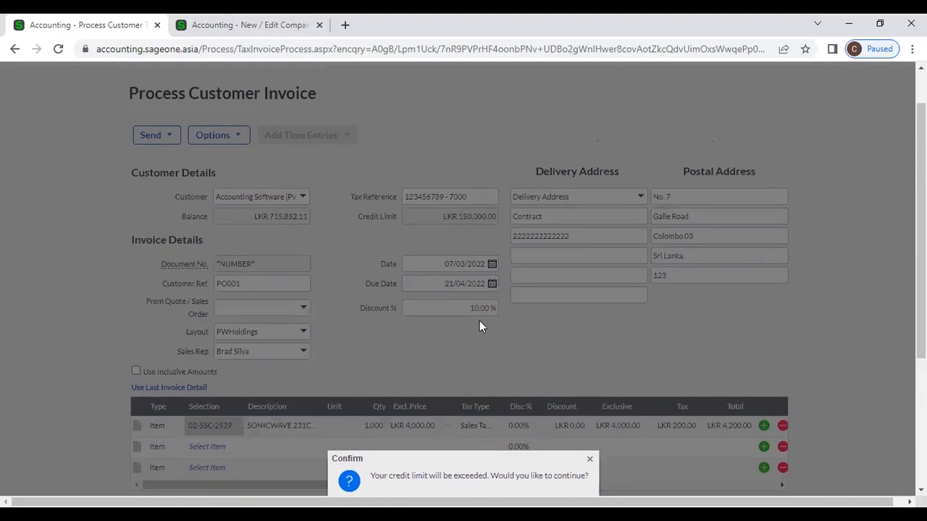
pyautogui.scroll(-2, 460, 309)
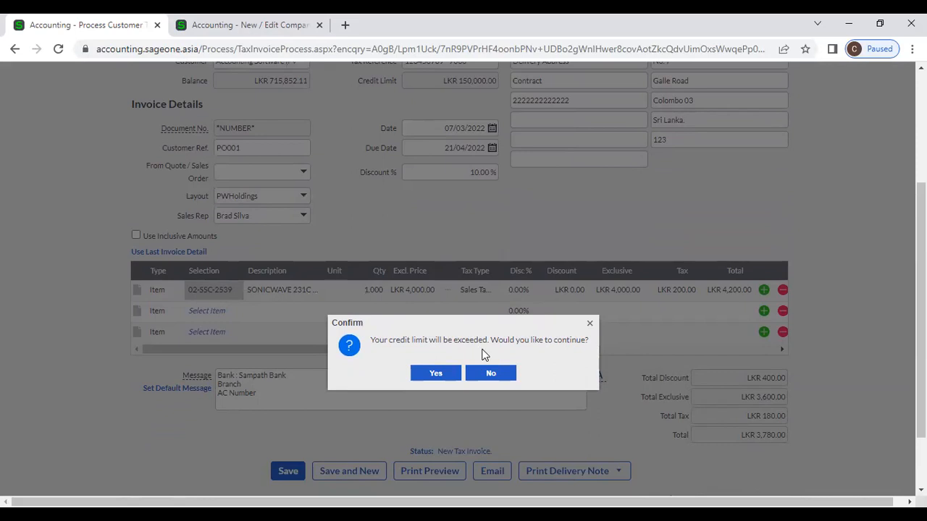
pyautogui.click(438, 374)
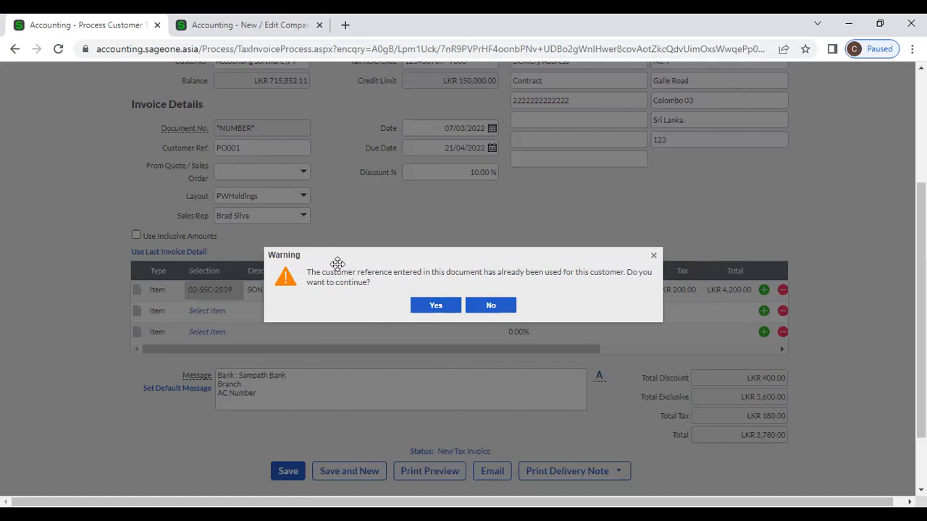
# Check the duplicate Customer Reference option in the Customer and Supplier Settings, and back on the invoice decline to continue with the reused reference
pyautogui.click(241, 27)
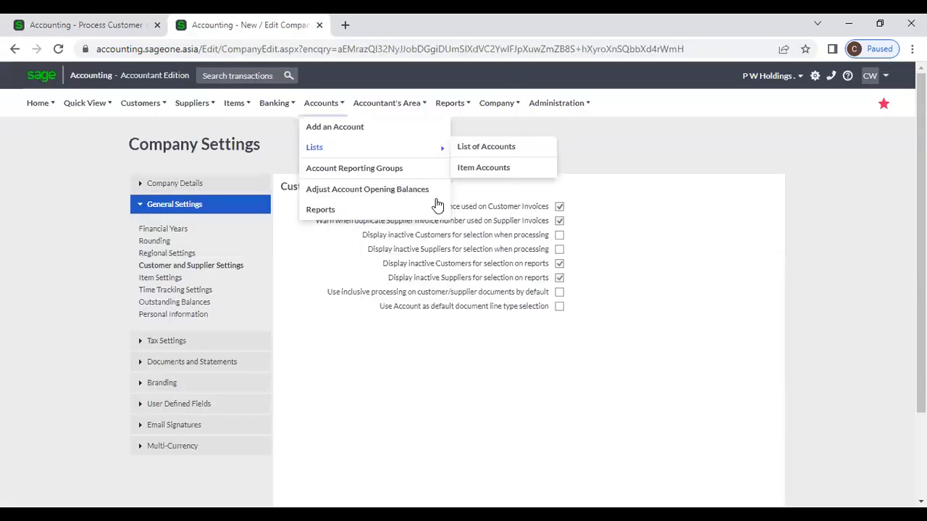
pyautogui.click(559, 220)
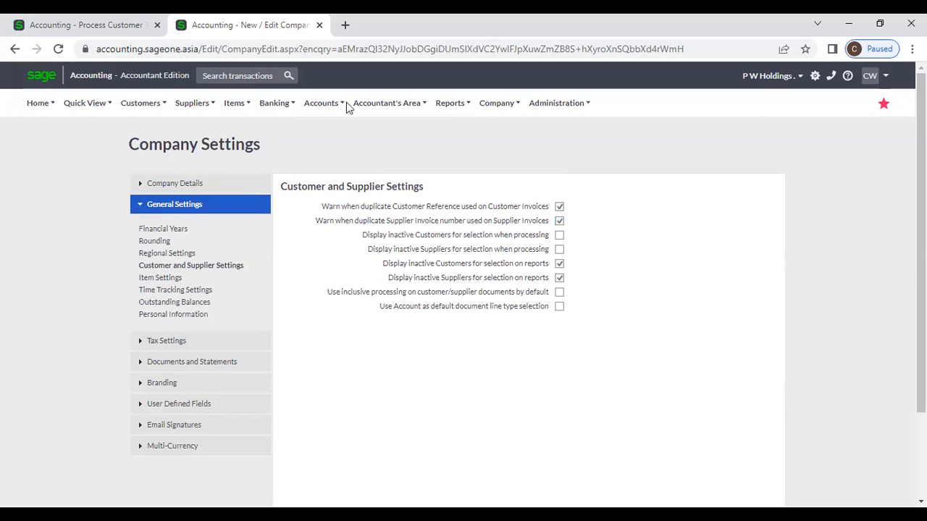
pyautogui.click(87, 25)
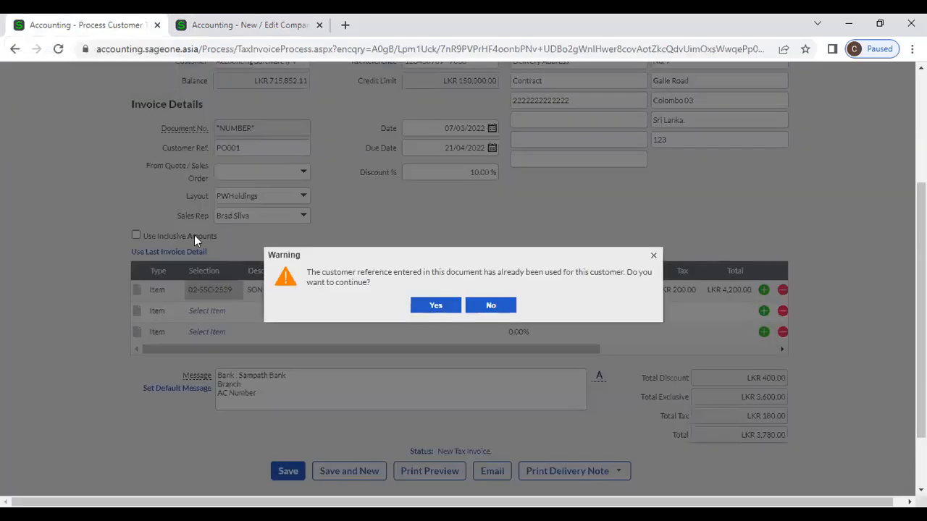
pyautogui.click(490, 307)
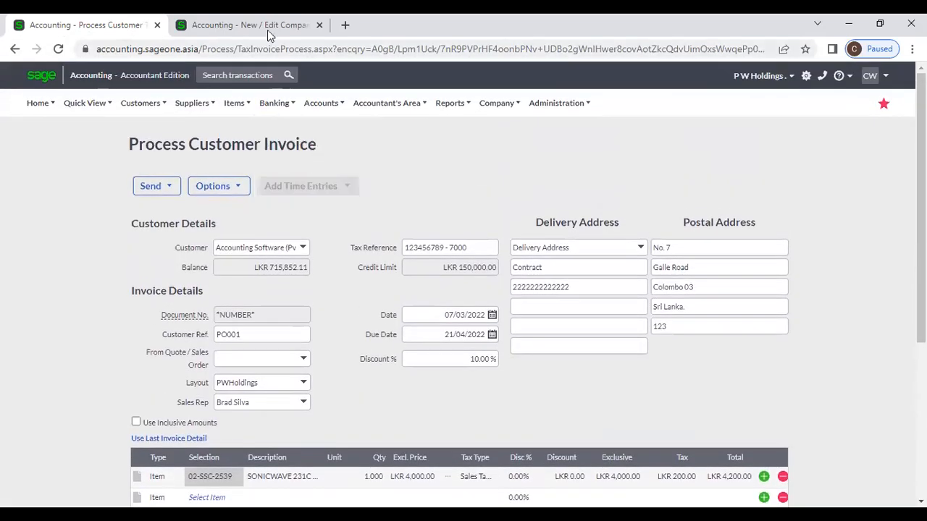
# Duplicate the Company Settings browser tab and open the List of Customers in the copy
pyautogui.click(264, 26)
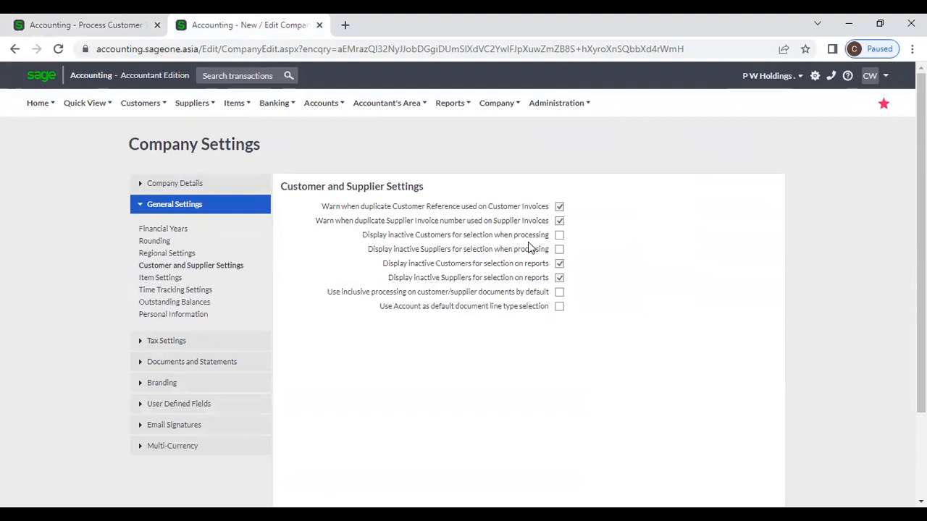
pyautogui.rightClick(233, 29)
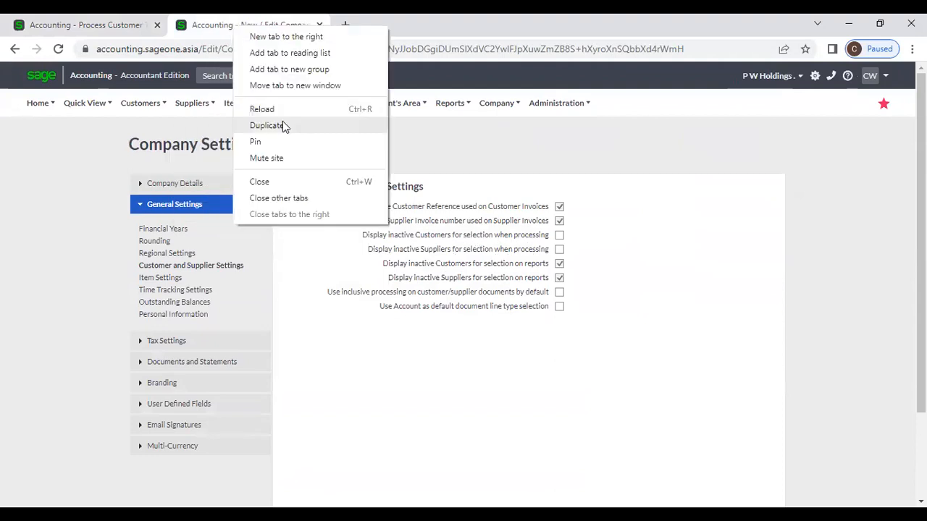
pyautogui.click(283, 123)
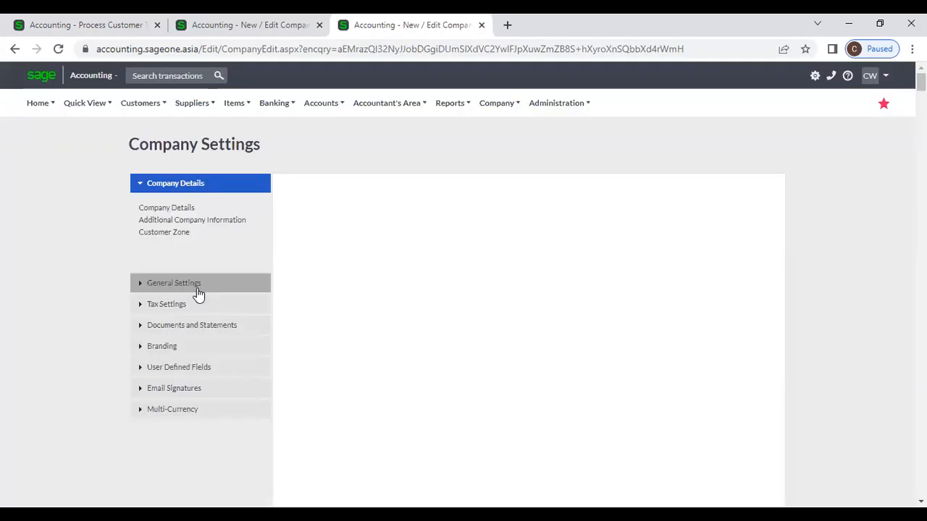
pyautogui.click(140, 103)
pyautogui.moveTo(152, 153)
pyautogui.click(253, 156)
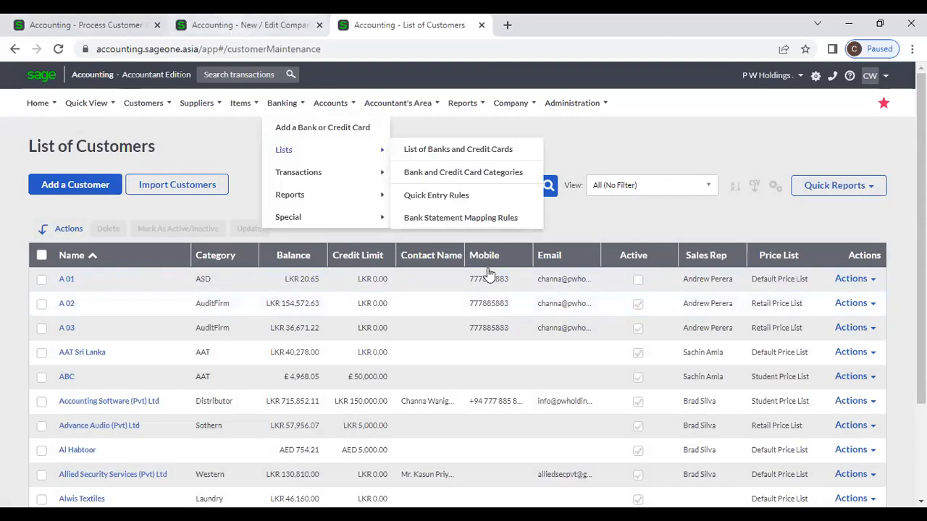
# Compare the customers selectable on the invoice with the List of Customers and the inactive-customer options in the company settings, and return to the invoice
pyautogui.click(62, 25)
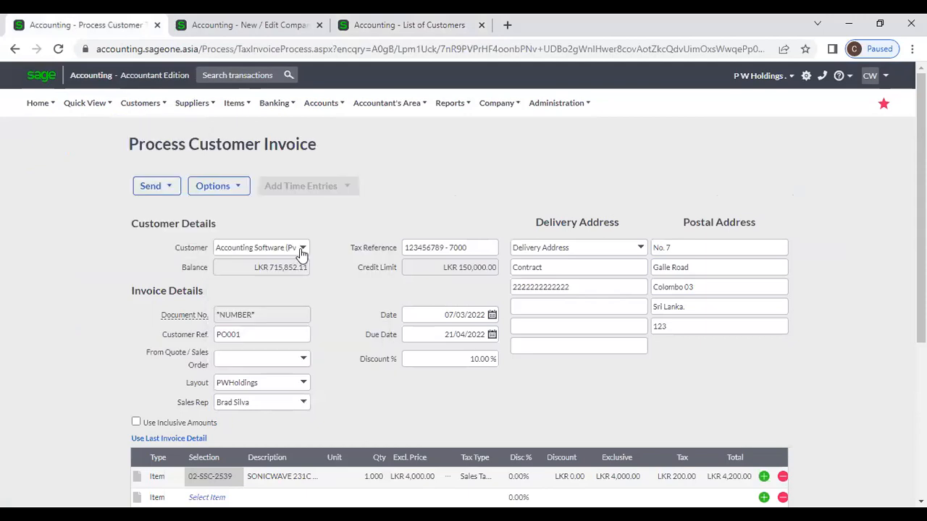
pyautogui.click(302, 248)
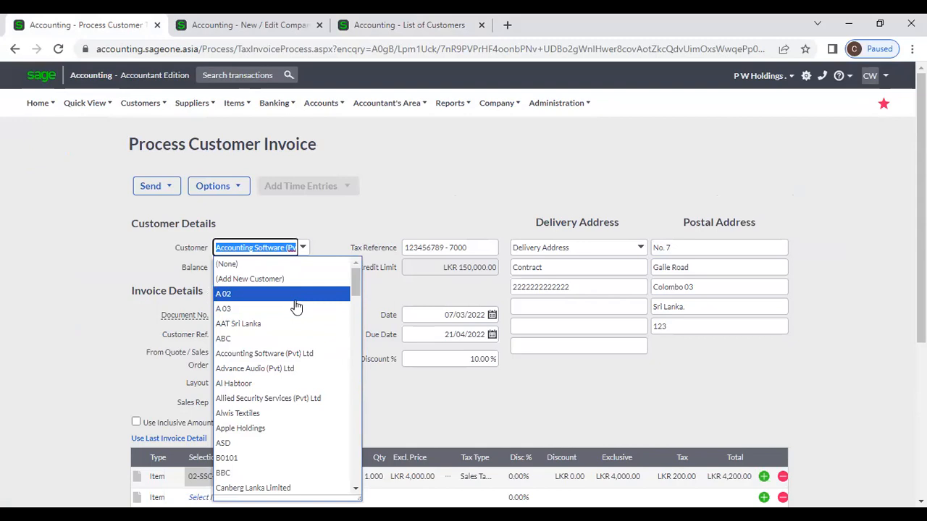
pyautogui.click(325, 214)
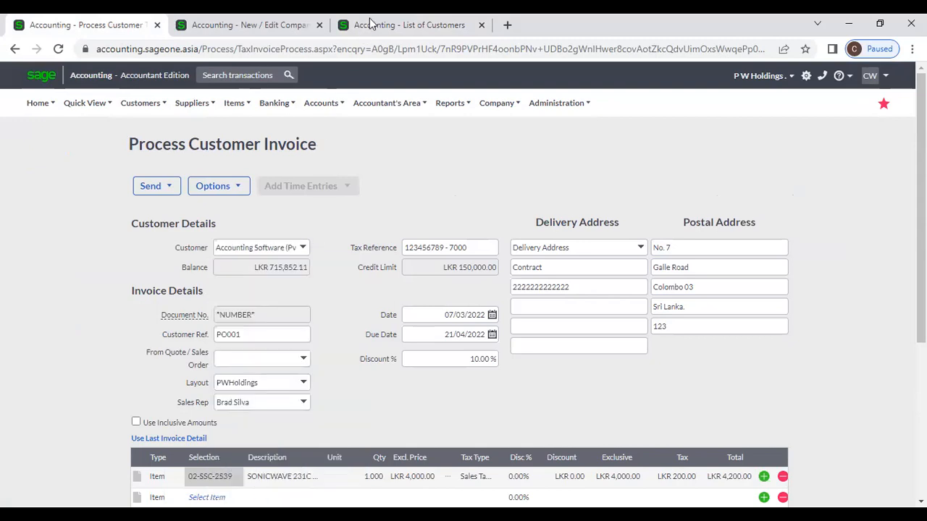
pyautogui.click(370, 23)
pyautogui.click(242, 28)
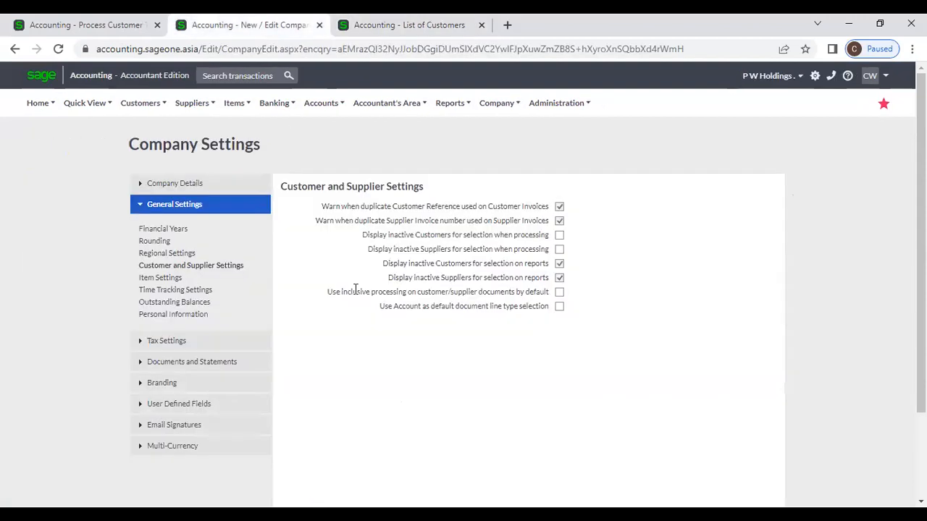
pyautogui.click(87, 25)
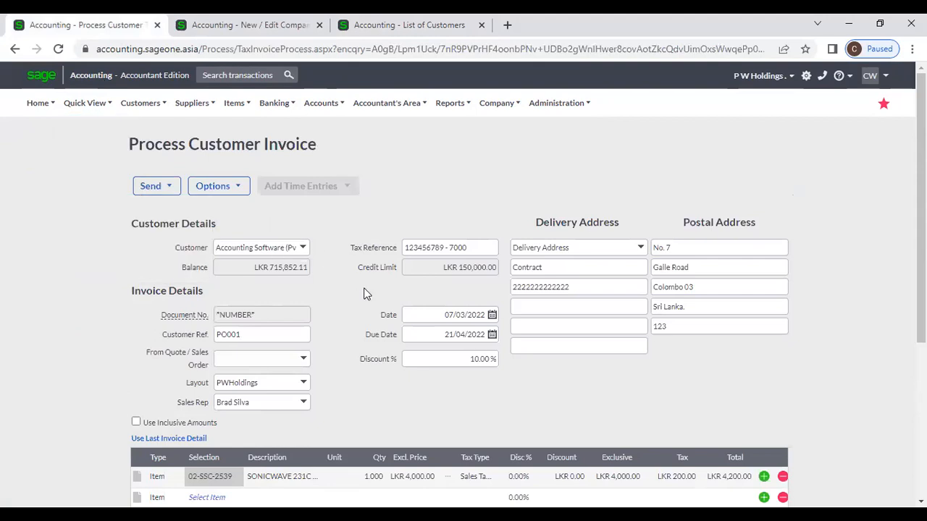
# Review the Item Settings under General Settings in the company settings
pyautogui.scroll(-3, 359, 299)
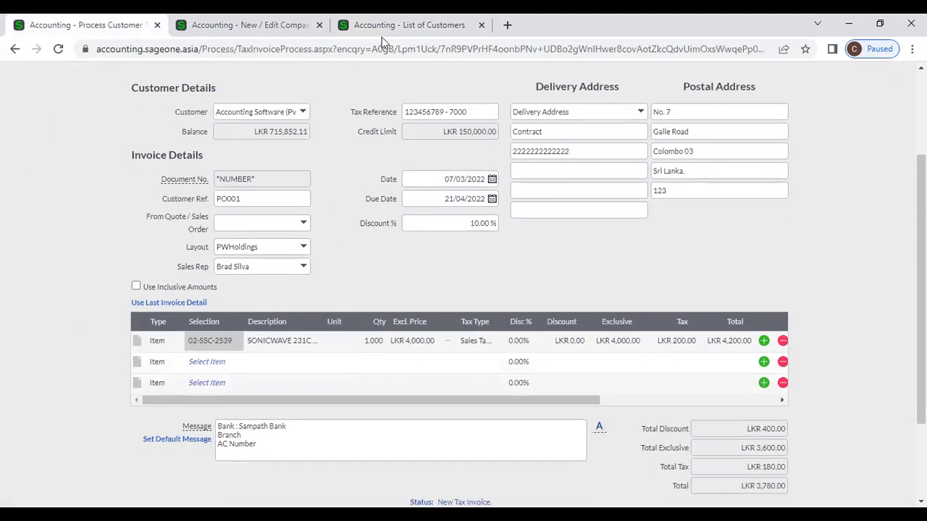
pyautogui.click(255, 25)
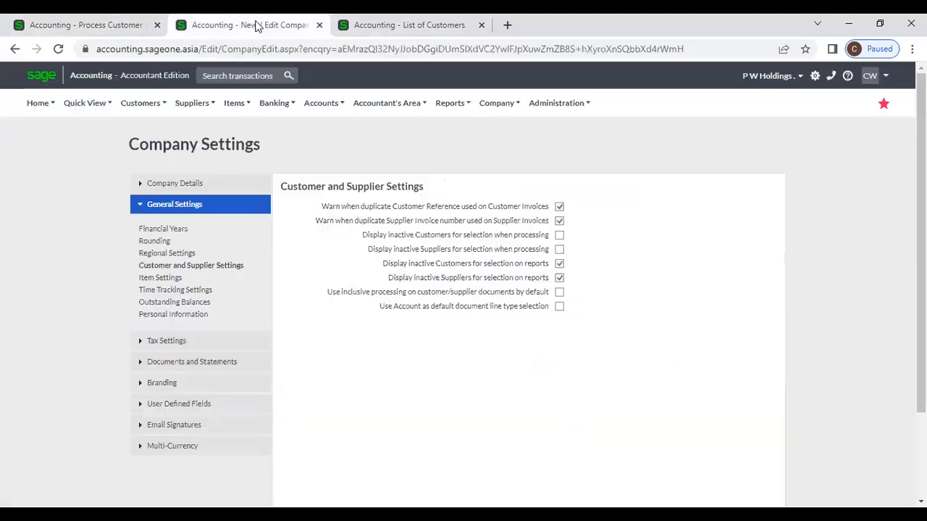
pyautogui.click(162, 281)
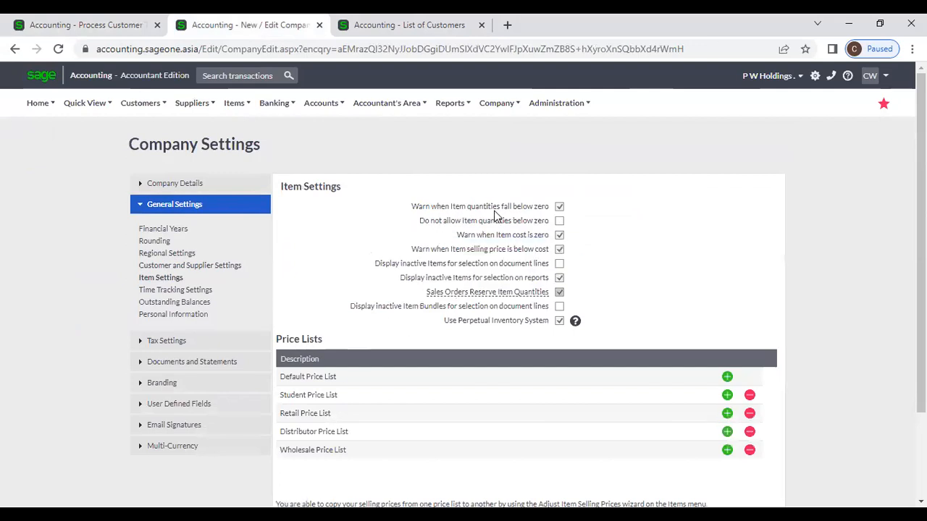
# Back on the invoice, check the items' quantities on hand and change the first line's item to A00001 (2 BR)
pyautogui.click(66, 28)
pyautogui.click(229, 341)
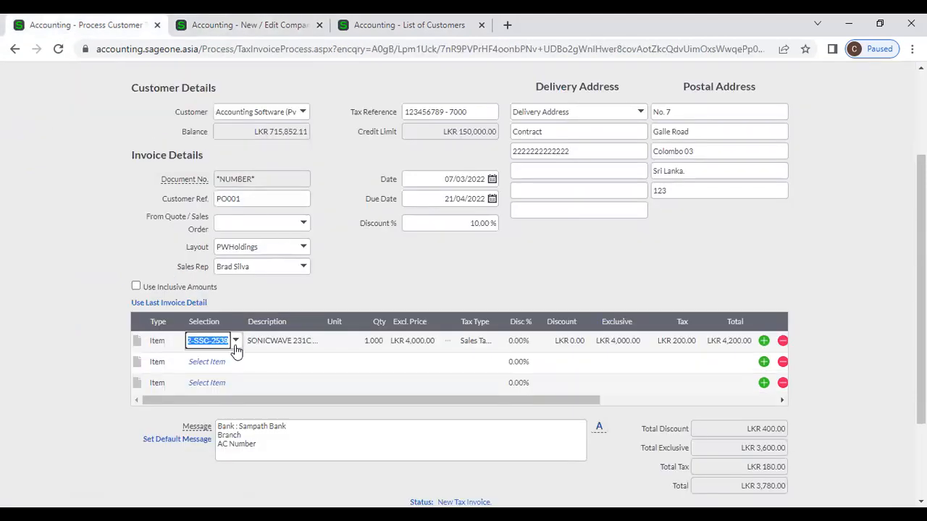
pyautogui.click(235, 342)
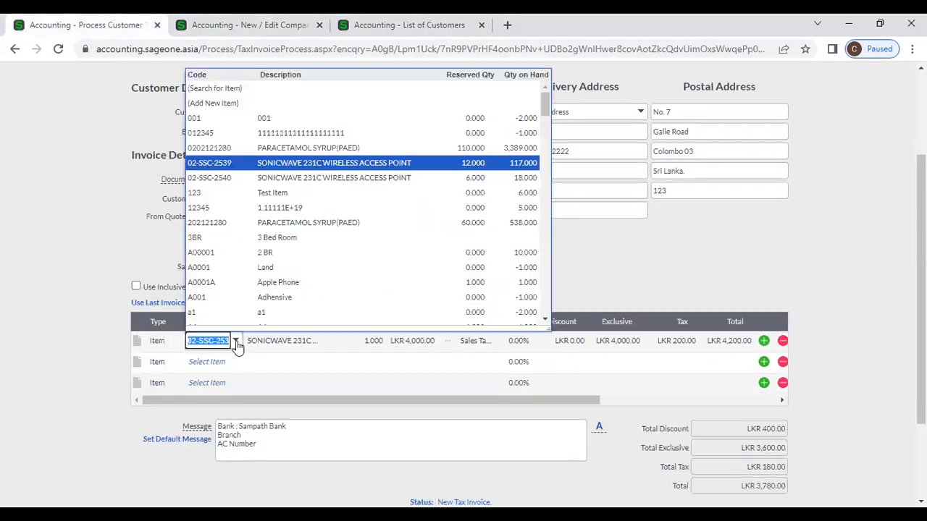
pyautogui.click(366, 187)
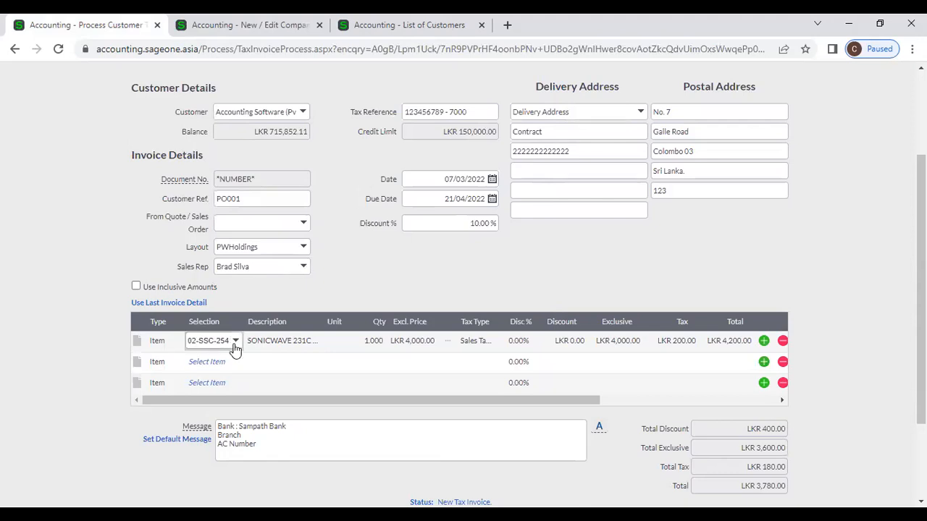
pyautogui.click(235, 341)
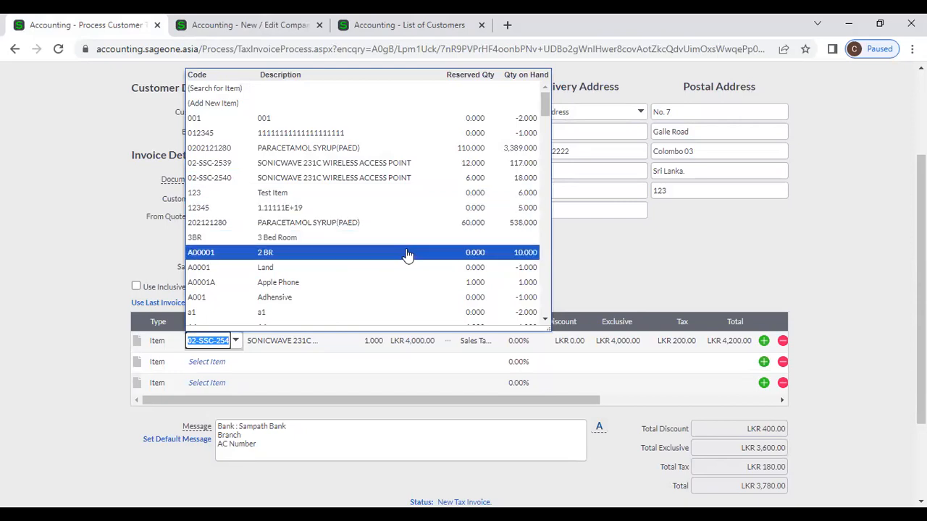
pyautogui.click(407, 252)
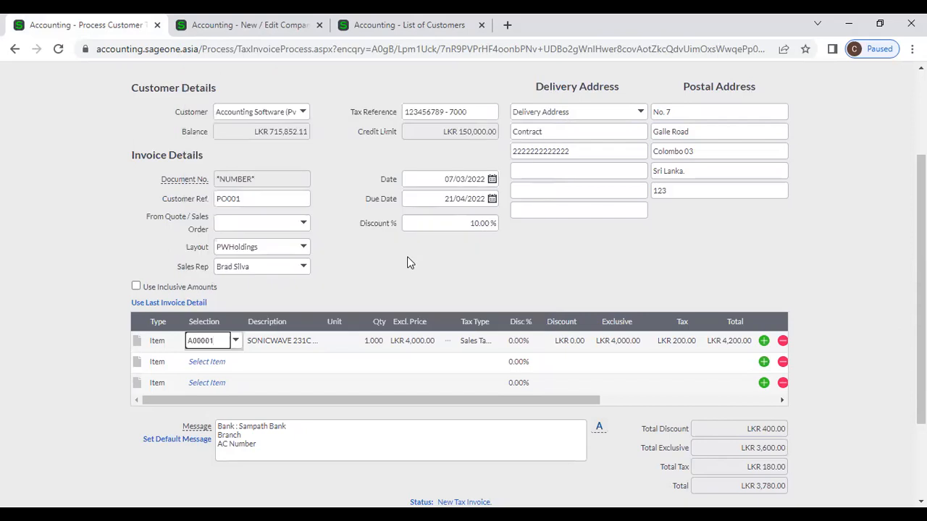
# Set the quantity of the A00001 (2 BR) line to 15 and acknowledge the stock warning
pyautogui.press('Tab')
pyautogui.press('Tab')
pyautogui.press('Tab')
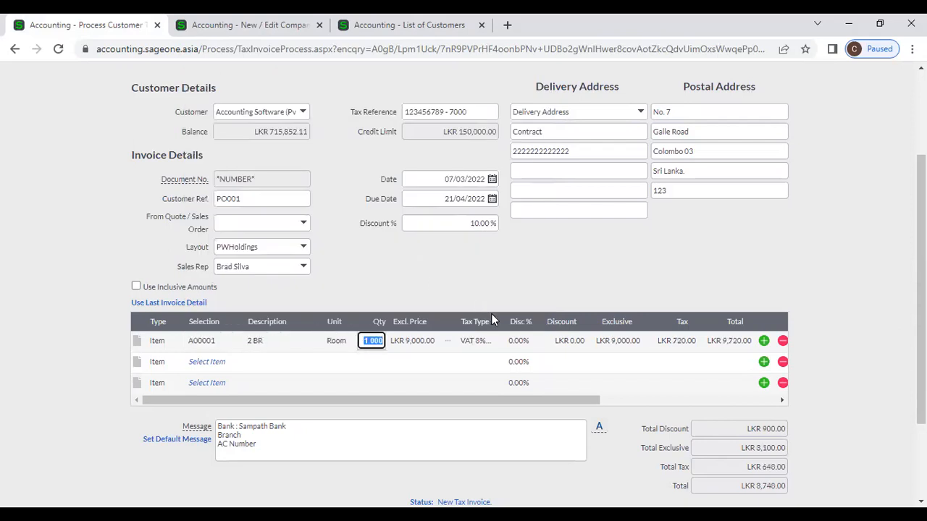
pyautogui.write('15')
pyautogui.press('Tab')
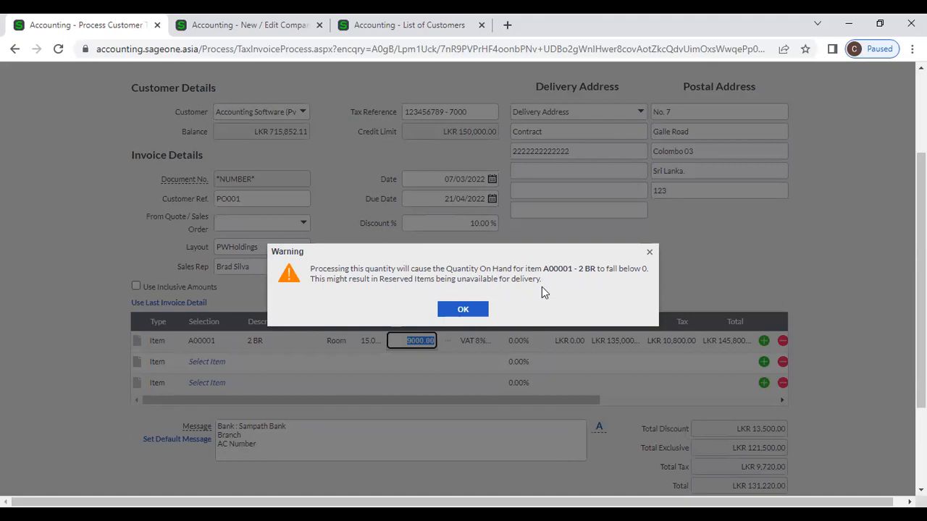
pyautogui.click(463, 309)
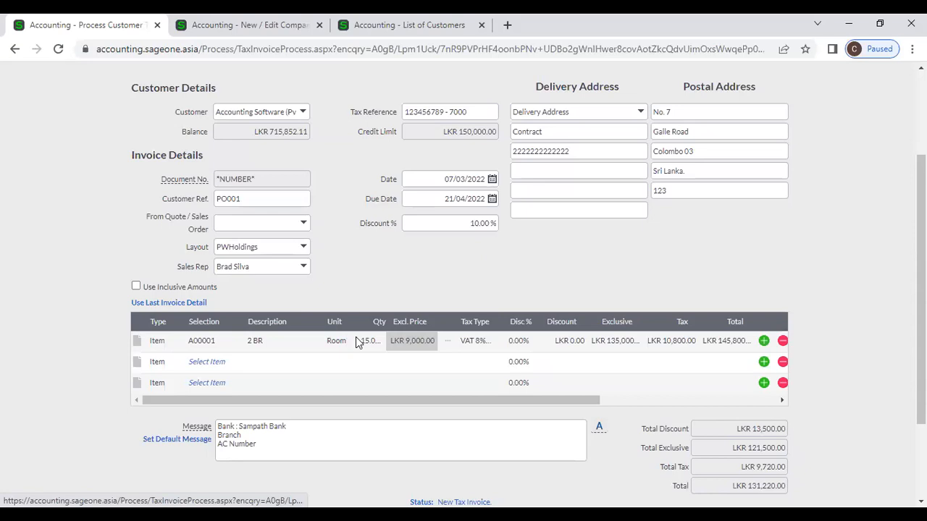
pyautogui.scroll(-1, 384, 373)
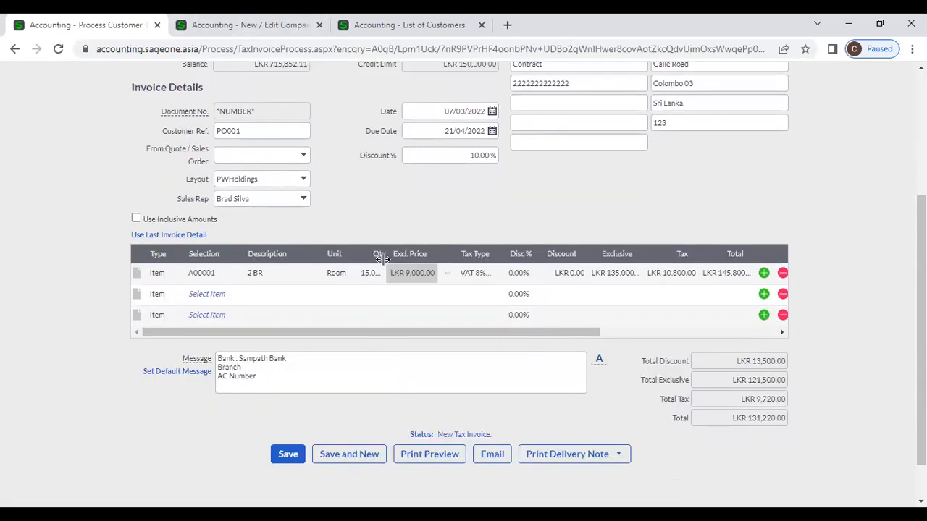
pyautogui.click(370, 273)
# In the company's Item Settings, enable "Do not allow Item quantities below zero" and save the settings
pyautogui.click(232, 25)
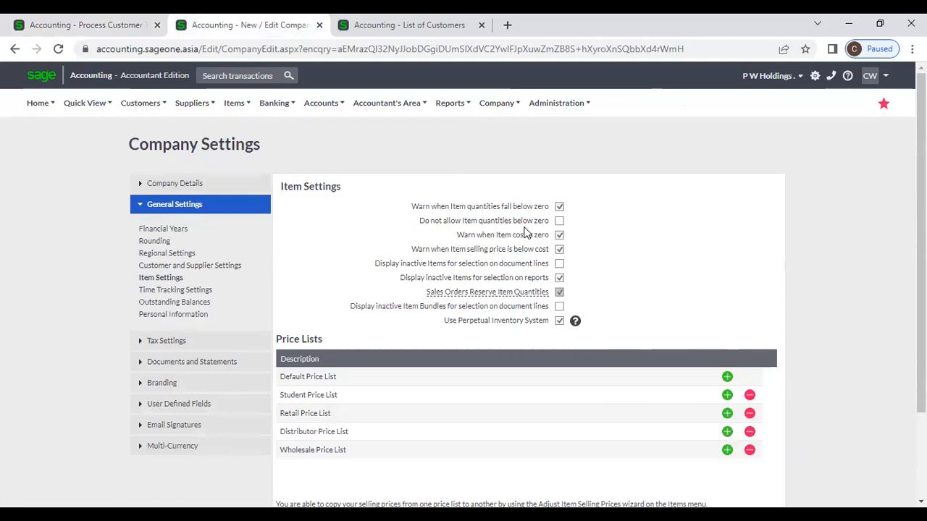
pyautogui.click(559, 221)
pyautogui.scroll(-1, 577, 271)
pyautogui.scroll(-2, 576, 271)
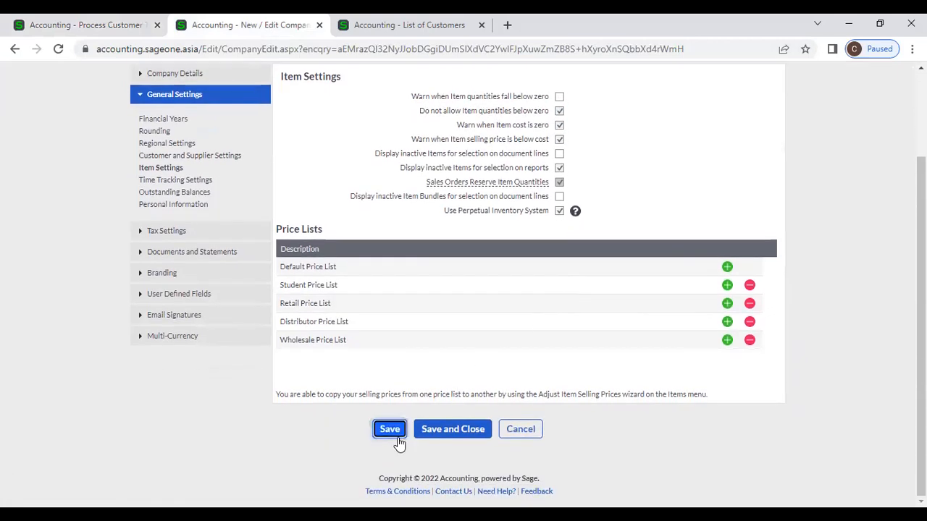
pyautogui.click(397, 436)
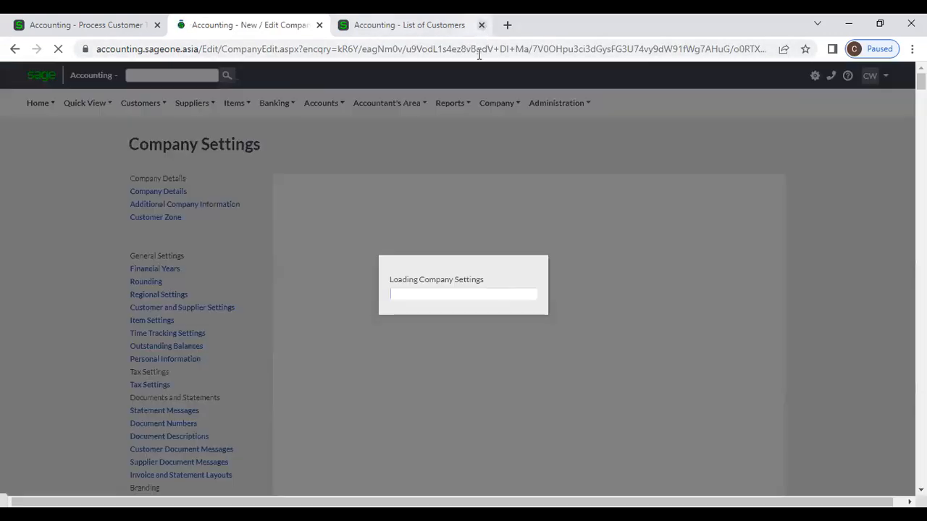
# Close the List of Customers page and reopen Item Settings under General Settings to check the below-zero quantity options
pyautogui.click(481, 24)
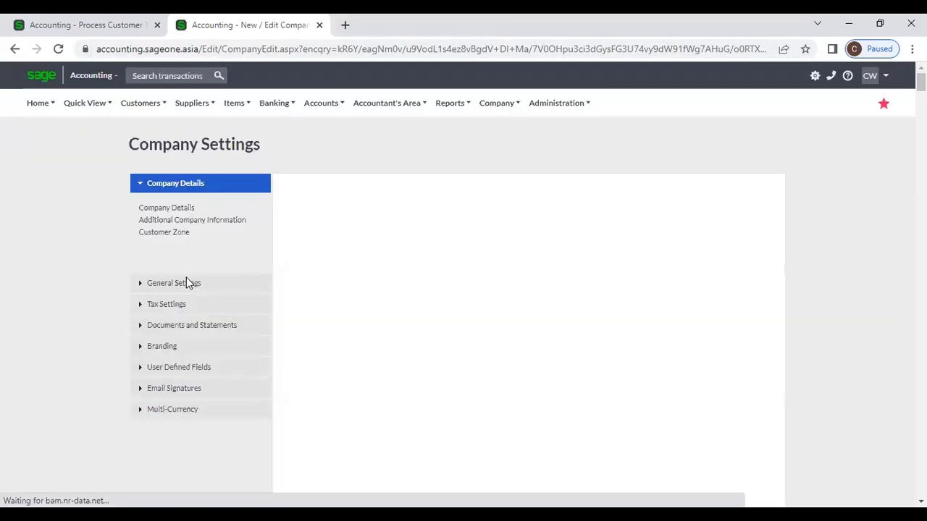
pyautogui.click(182, 286)
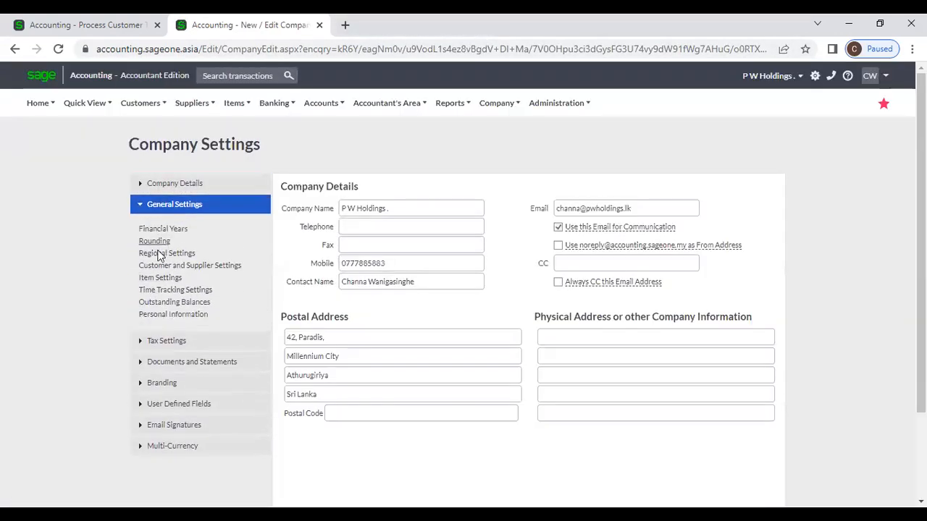
pyautogui.click(163, 278)
pyautogui.click(559, 220)
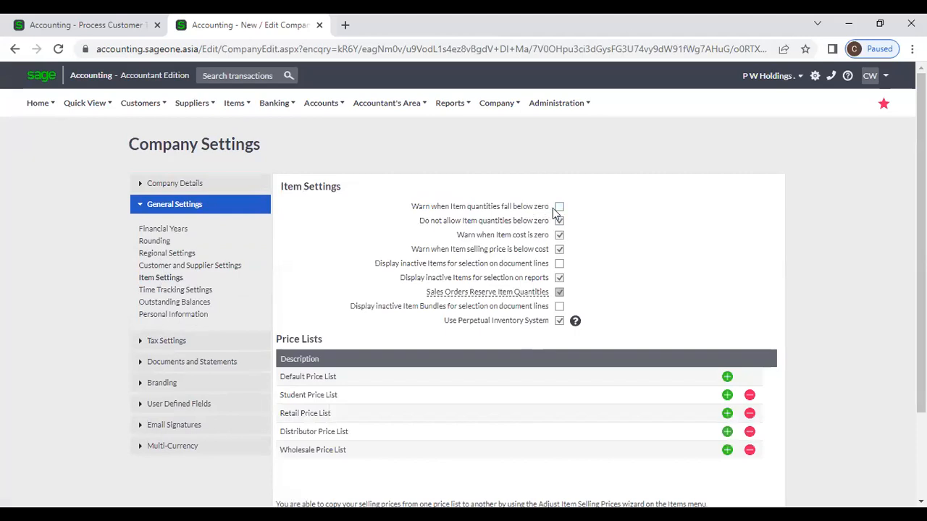
pyautogui.click(559, 220)
# Reload the invoice discarding its changes, and select customer Accounting Software (Pvt) Ltd without invoicing the outstanding sales orders
pyautogui.click(97, 33)
pyautogui.scroll(3, 128, 124)
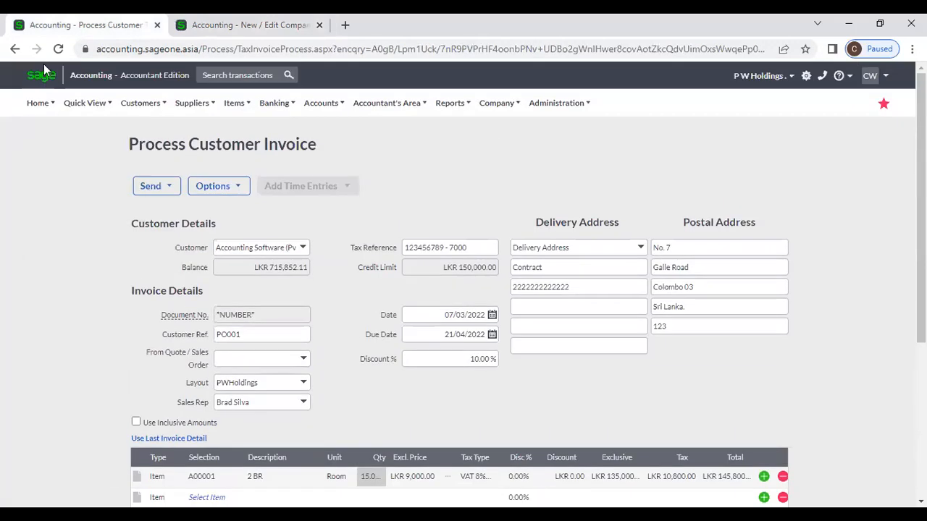
pyautogui.click(58, 51)
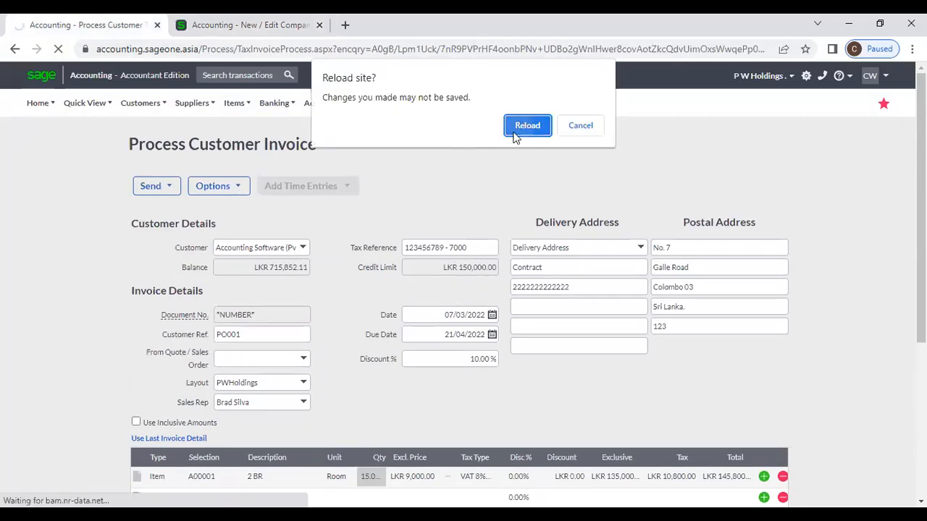
pyautogui.click(519, 126)
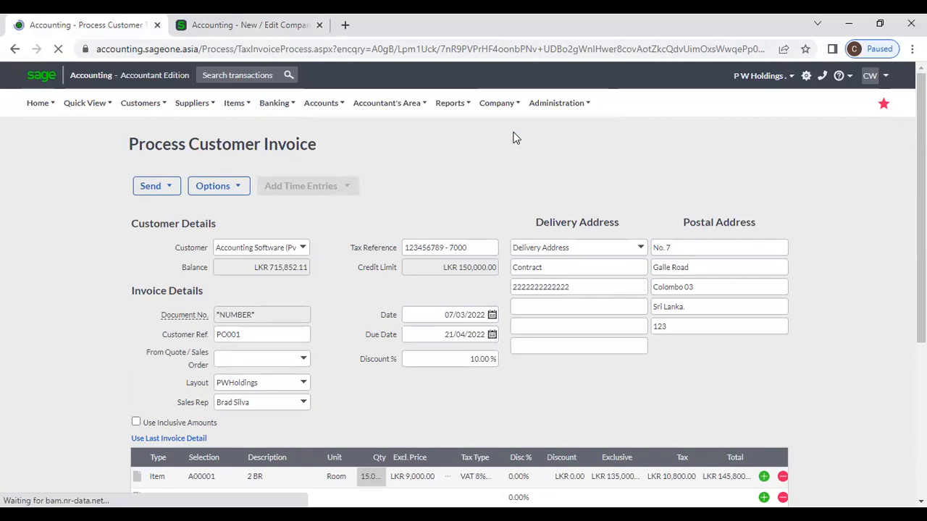
pyautogui.click(307, 249)
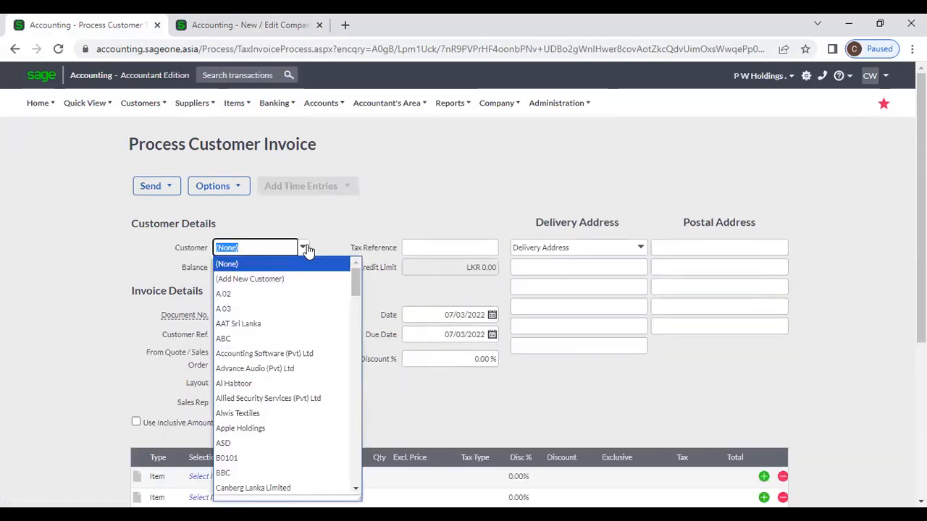
pyautogui.click(292, 352)
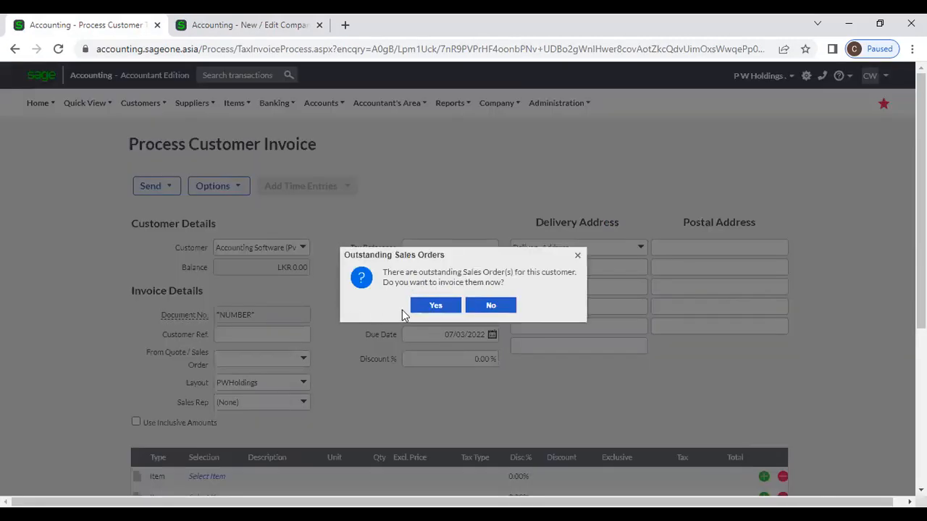
pyautogui.click(487, 307)
# Add item A00001 (2 BR) to the first invoice line and try a quantity above its quantity on hand
pyautogui.scroll(-4, 205, 228)
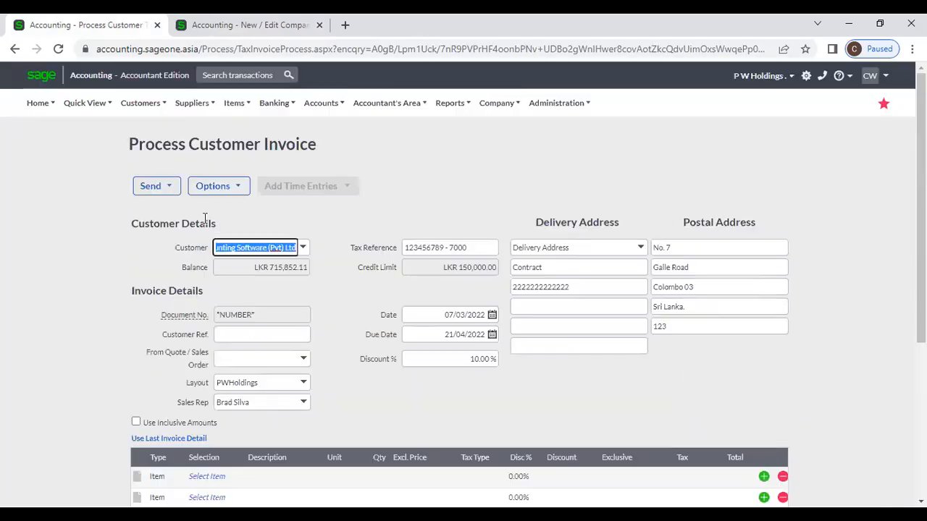
pyautogui.scroll(-2, 220, 384)
pyautogui.click(223, 346)
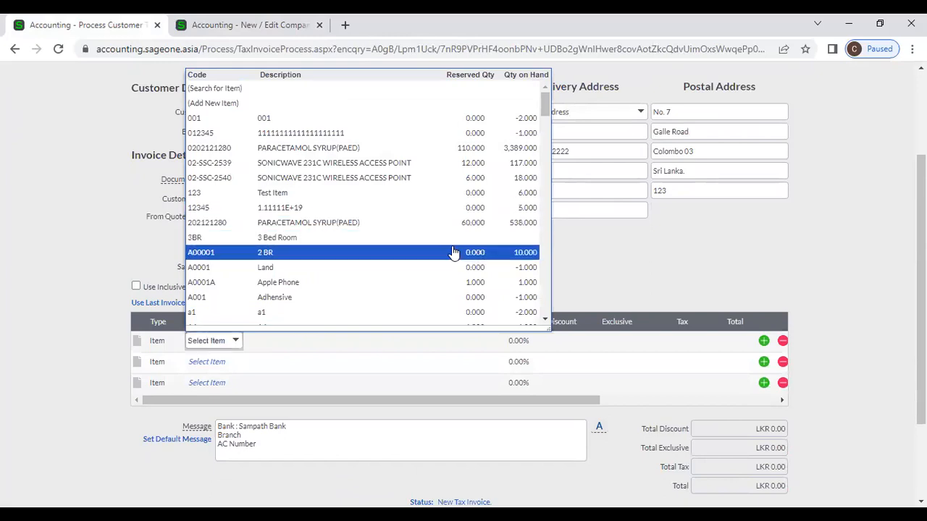
pyautogui.click(454, 252)
pyautogui.click(384, 341)
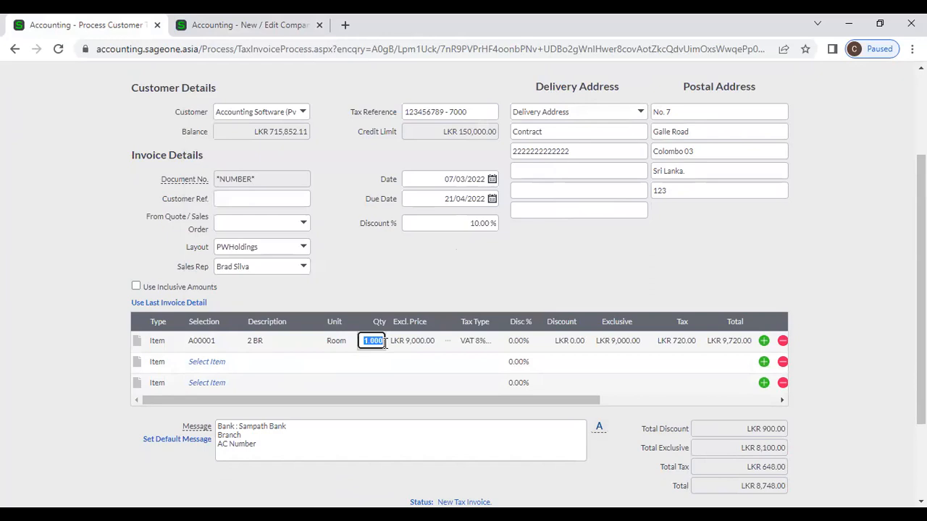
pyautogui.write('5')
pyautogui.press('Tab')
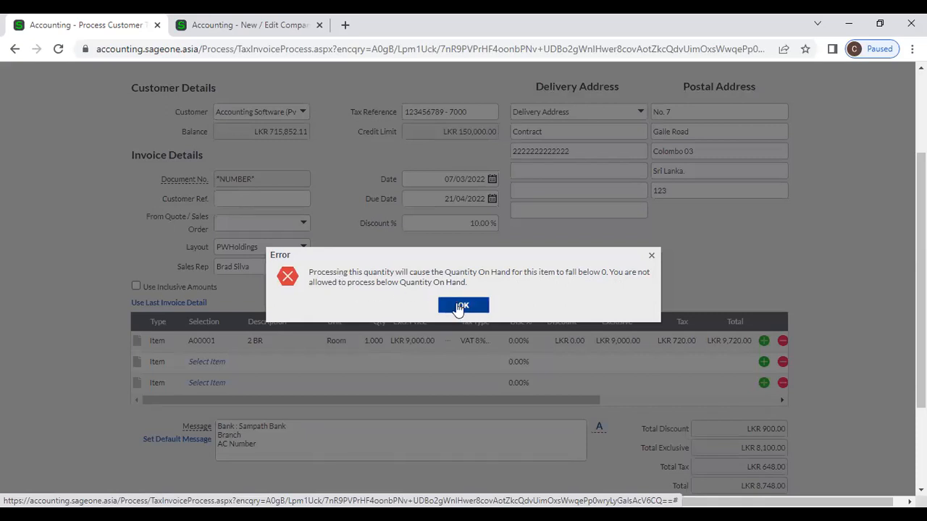
# Review the below-zero quantity options in the company's Item Settings again
pyautogui.click(253, 27)
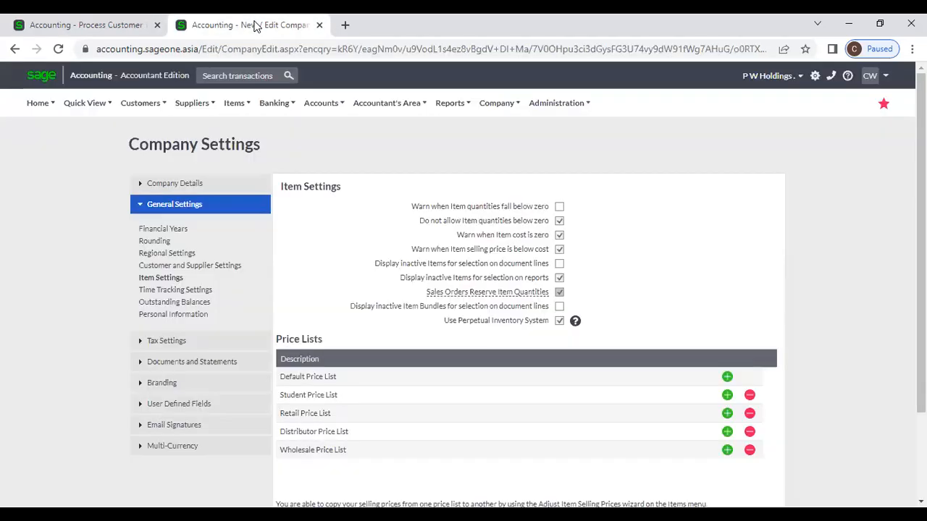
pyautogui.click(557, 207)
pyautogui.click(498, 307)
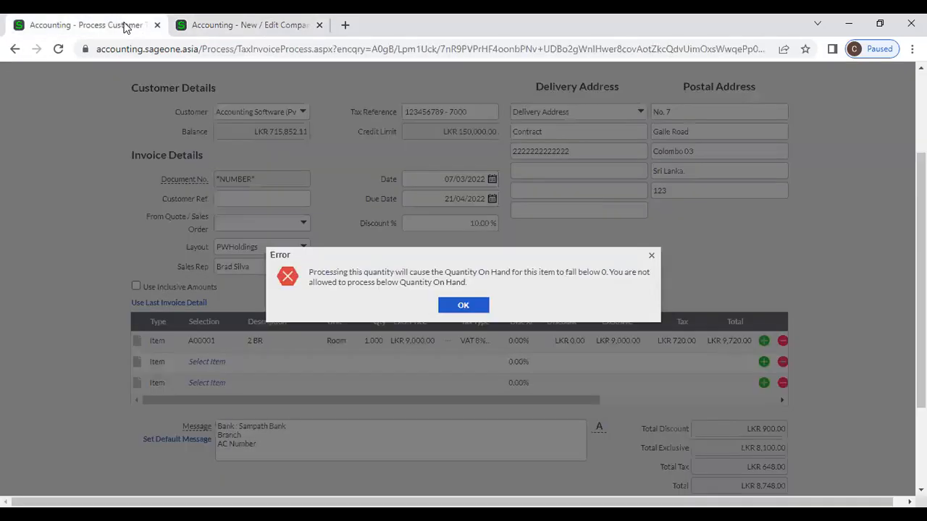
# Back on the invoice, dismiss the error and try to set the 2 BR line's quantity to 25
pyautogui.click(83, 24)
pyautogui.click(468, 307)
pyautogui.click(374, 340)
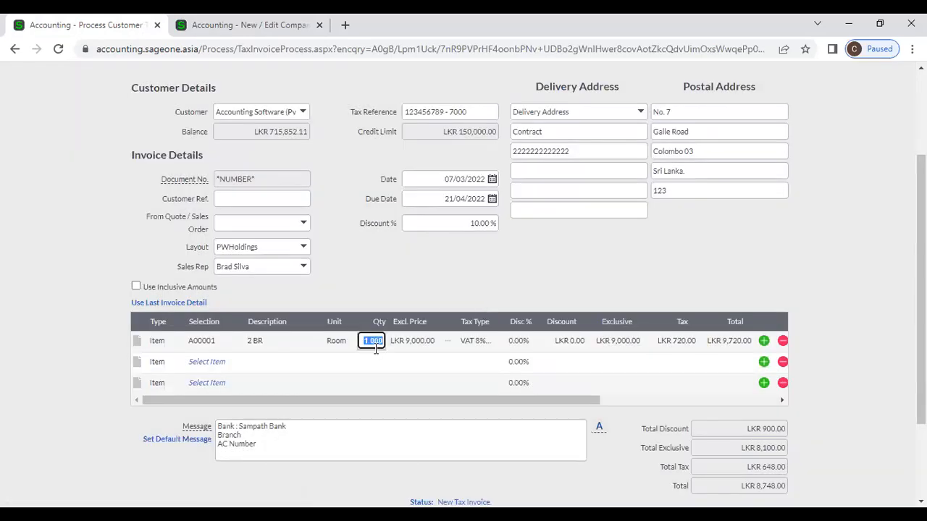
pyautogui.write('25')
pyautogui.press('Tab')
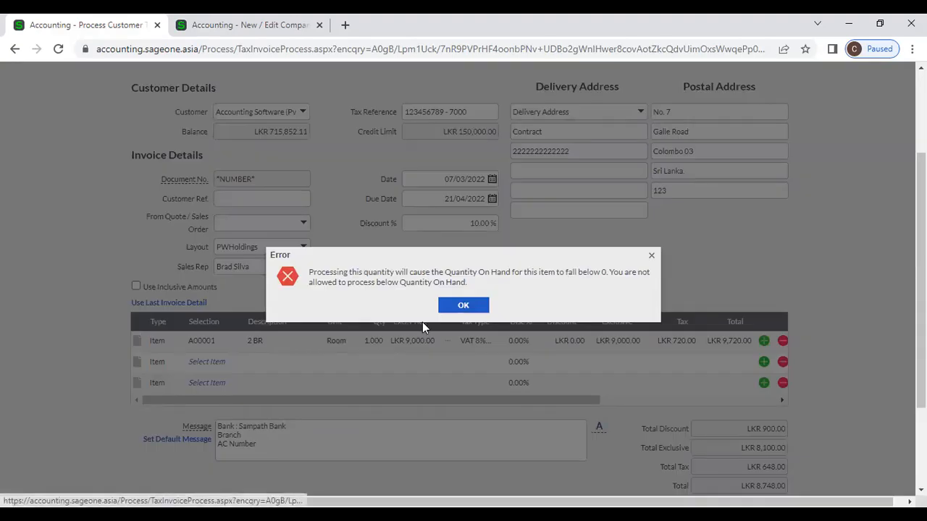
pyautogui.press('Return')
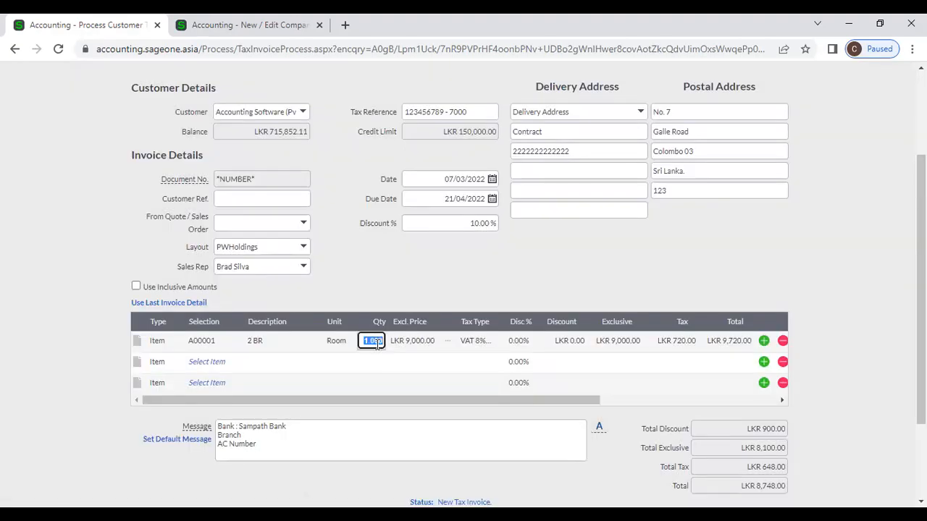
# Check the "Warn when Item cost is zero" option in the company's Item Settings
pyautogui.click(210, 25)
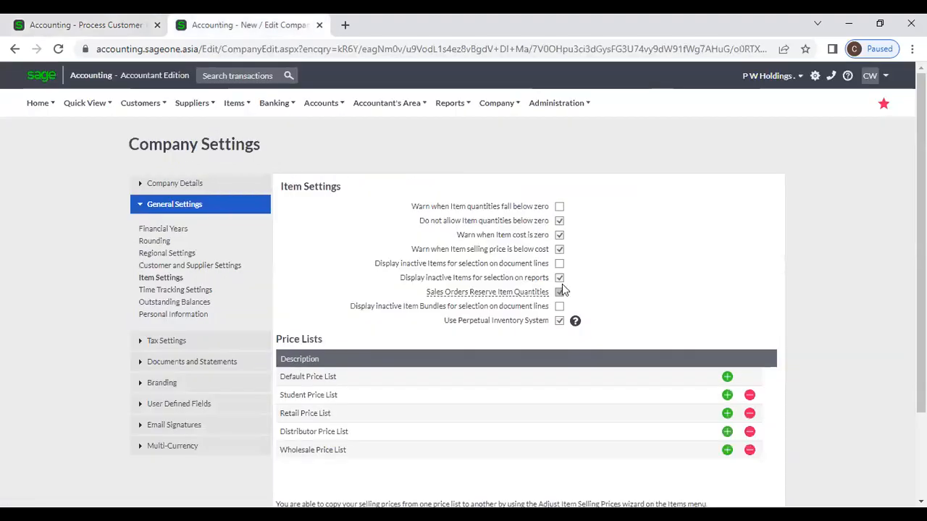
pyautogui.click(559, 234)
pyautogui.click(559, 220)
# Return to the customer invoice and duplicate its browser tab
pyautogui.click(70, 24)
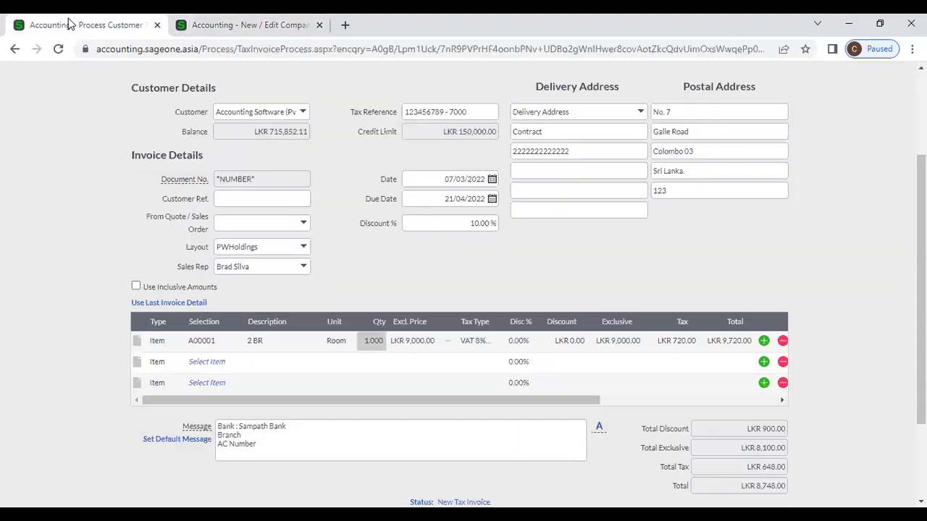
pyautogui.rightClick(132, 19)
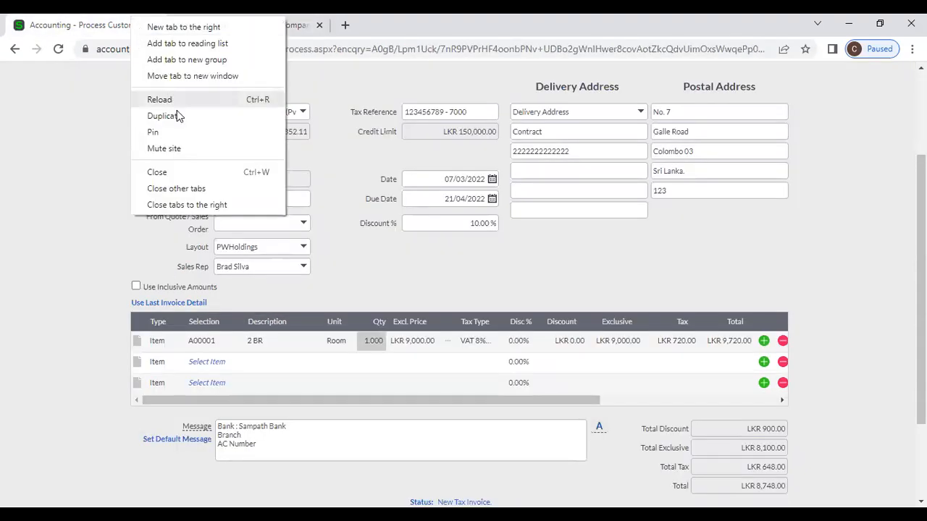
pyautogui.click(180, 118)
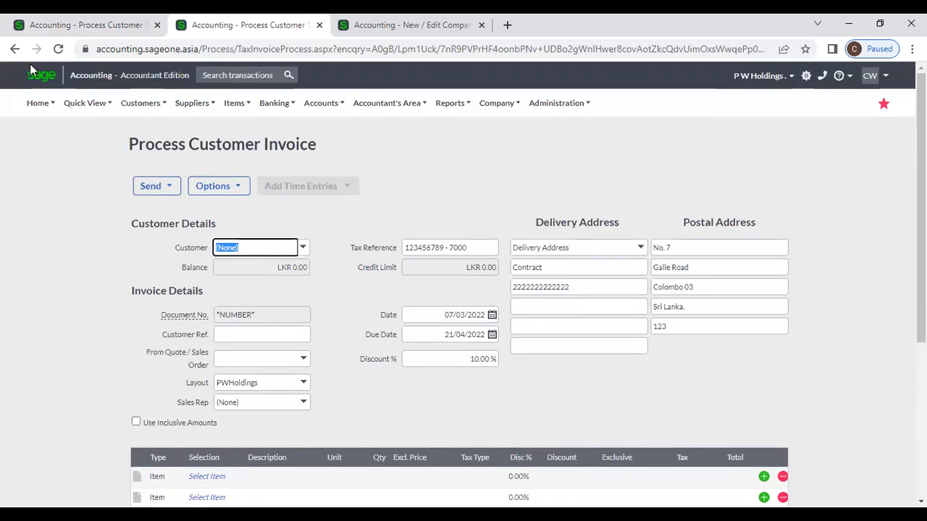
# In the original invoice tab, open the List of Items and sort it by average cost
pyautogui.click(69, 29)
pyautogui.scroll(3, 297, 162)
pyautogui.click(200, 109)
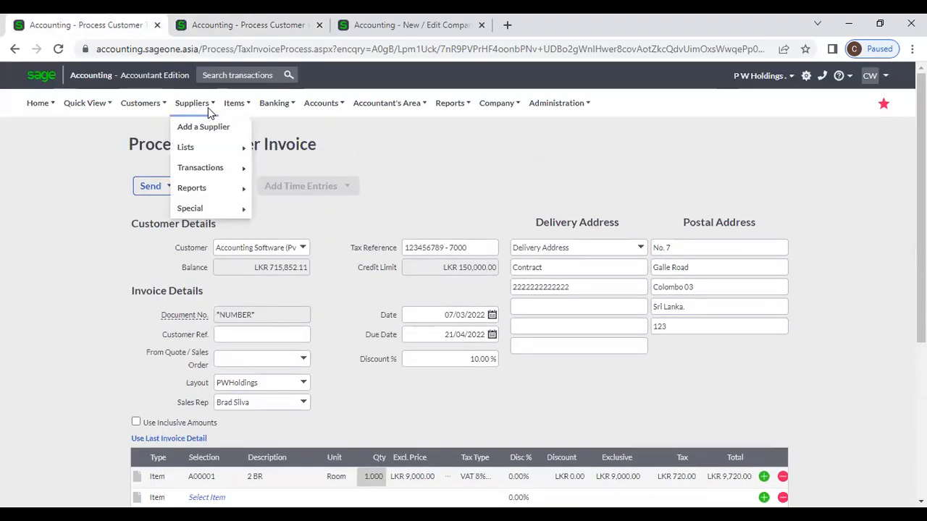
pyautogui.click(234, 103)
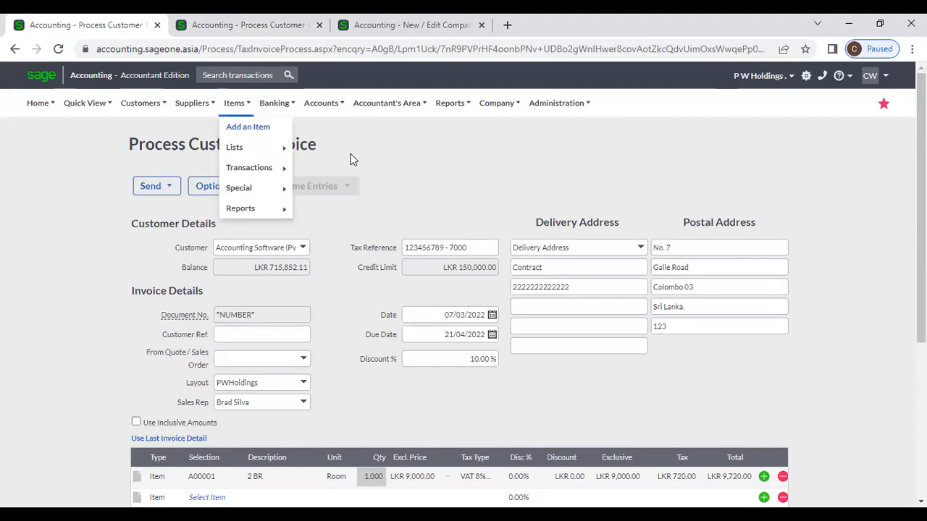
pyautogui.click(313, 147)
pyautogui.click(521, 151)
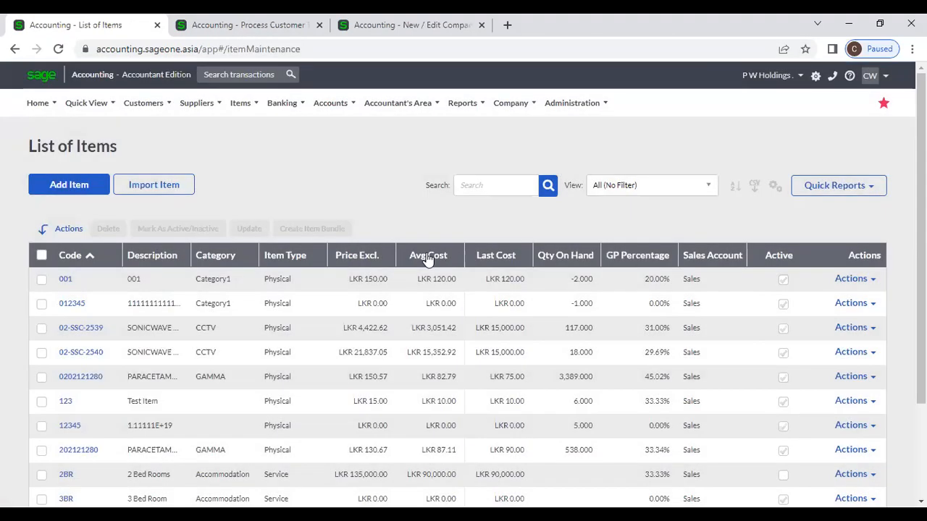
pyautogui.click(428, 255)
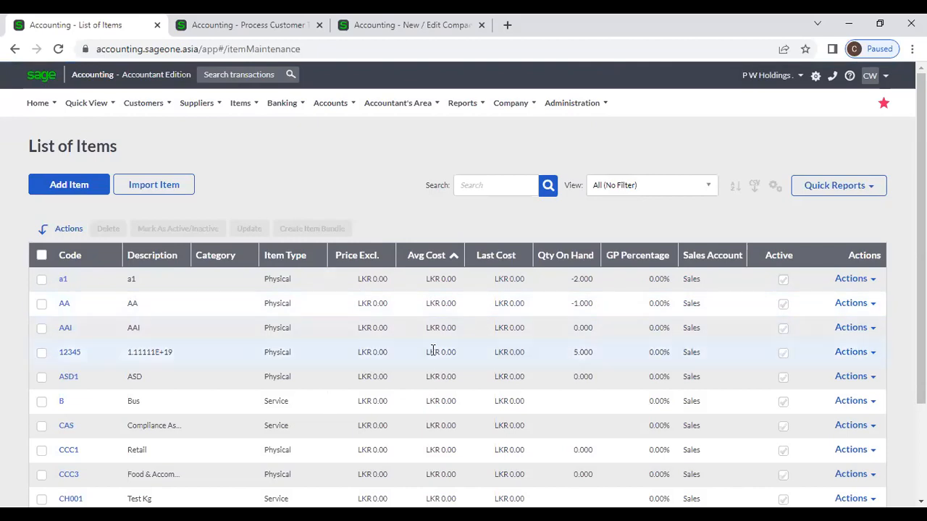
# On the duplicated invoice, select customer Accounting Software (Pvt) Ltd and decline to invoice the outstanding sales orders
pyautogui.click(239, 26)
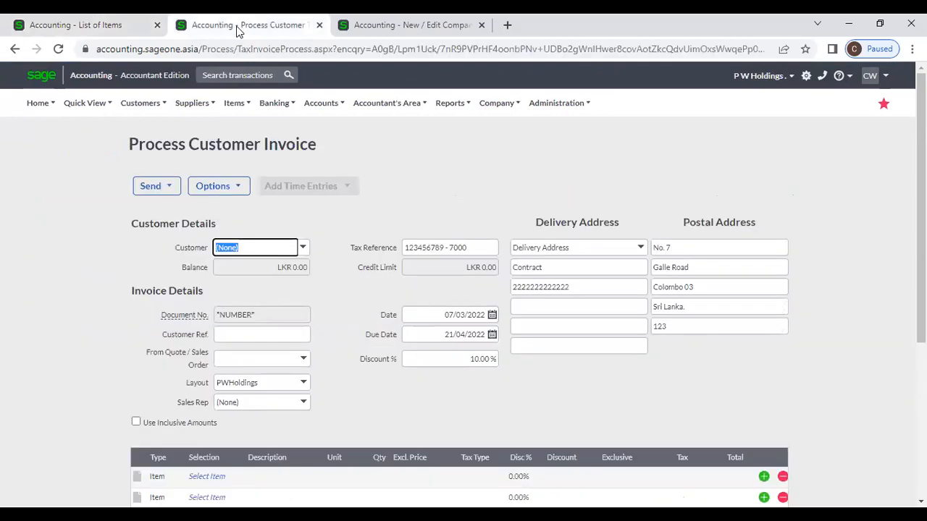
pyautogui.click(303, 248)
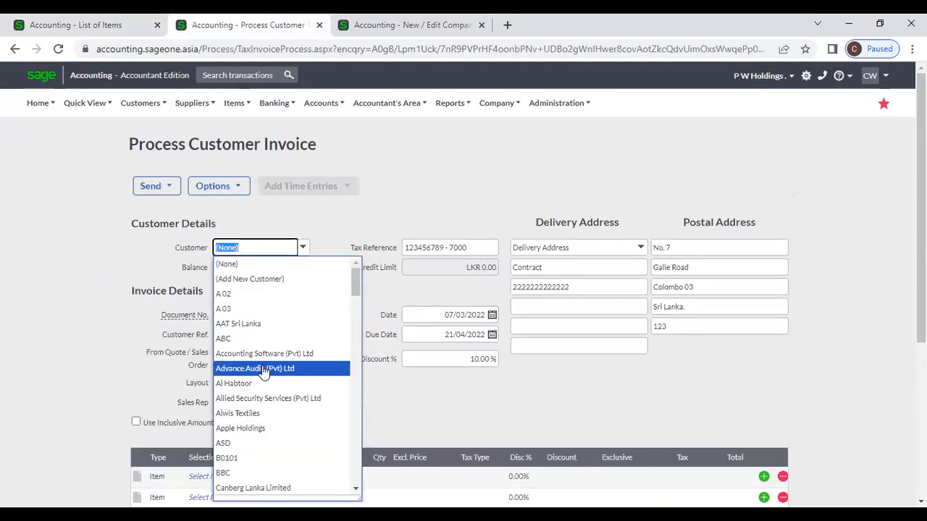
pyautogui.click(262, 353)
pyautogui.click(488, 307)
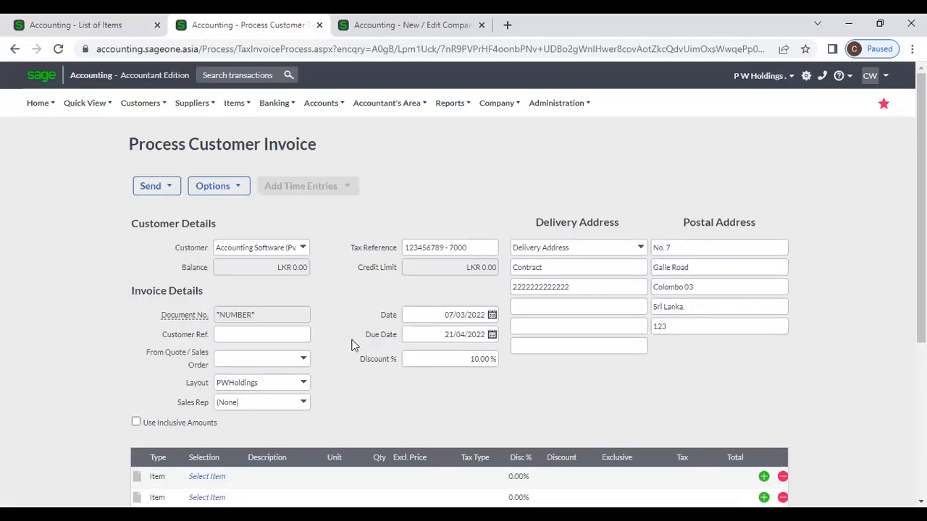
# Enter item 12345 on the first line of the customer invoice
pyautogui.scroll(-2, 354, 344)
pyautogui.click(220, 341)
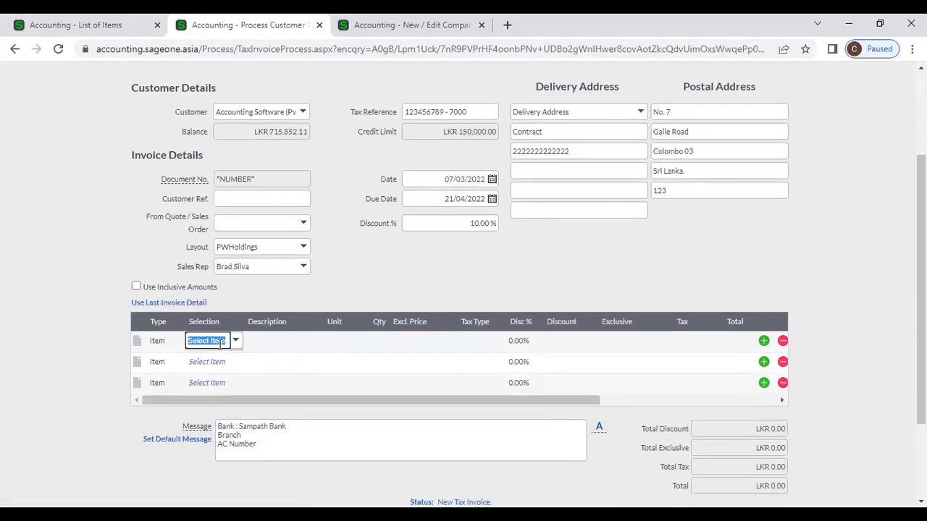
pyautogui.write('12345')
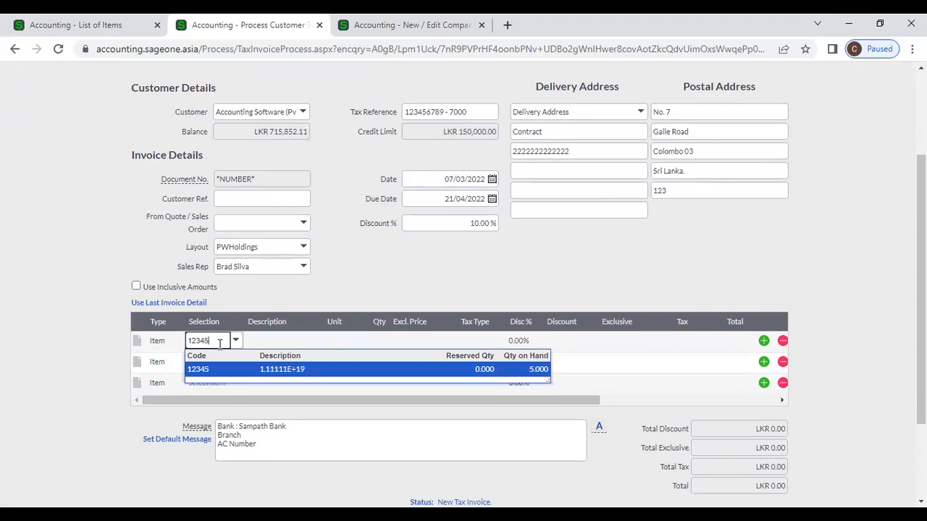
pyautogui.press('Return')
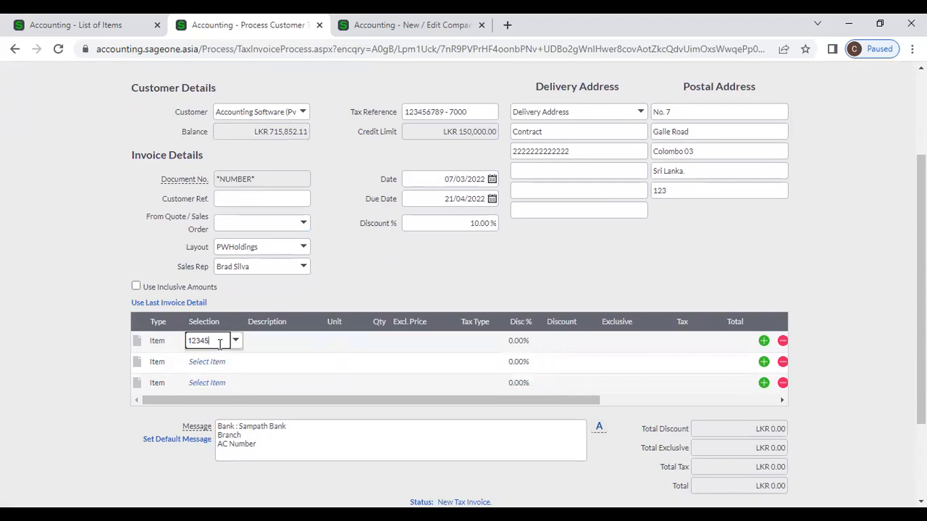
pyautogui.click(379, 342)
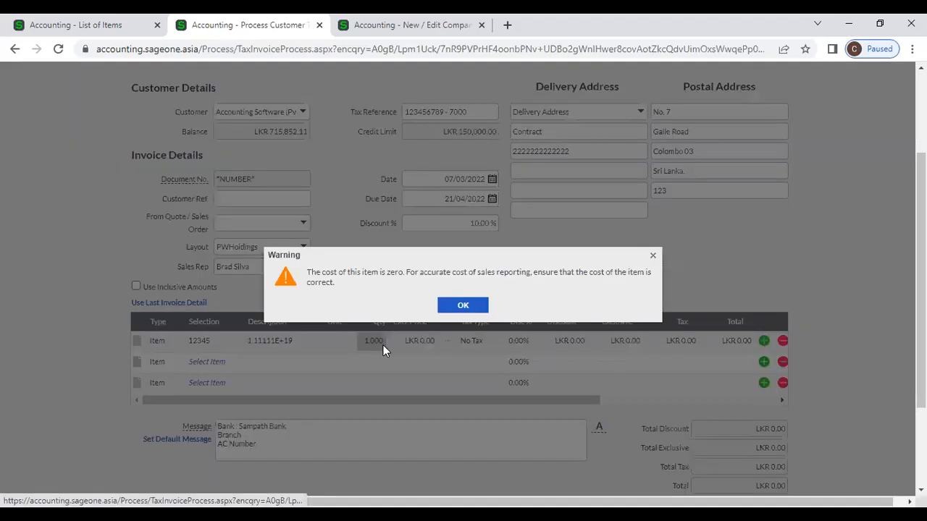
# Mark item 12345 in the List of Items to check its cost, and dismiss the zero-cost warning on the invoice
pyautogui.click(138, 23)
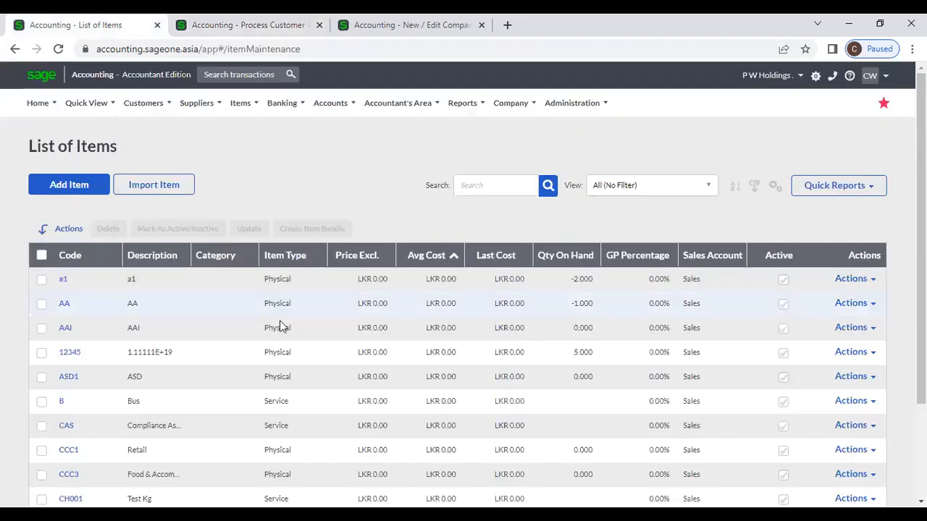
pyautogui.click(41, 352)
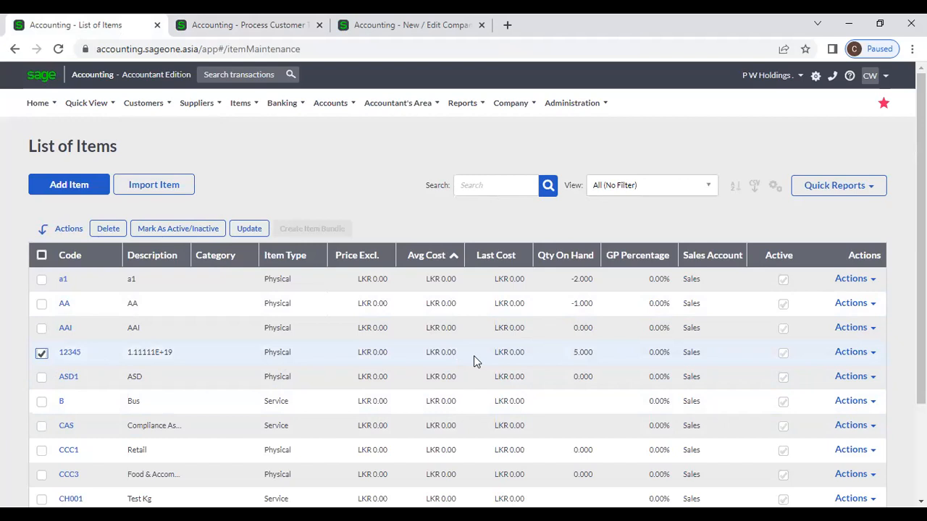
pyautogui.click(240, 25)
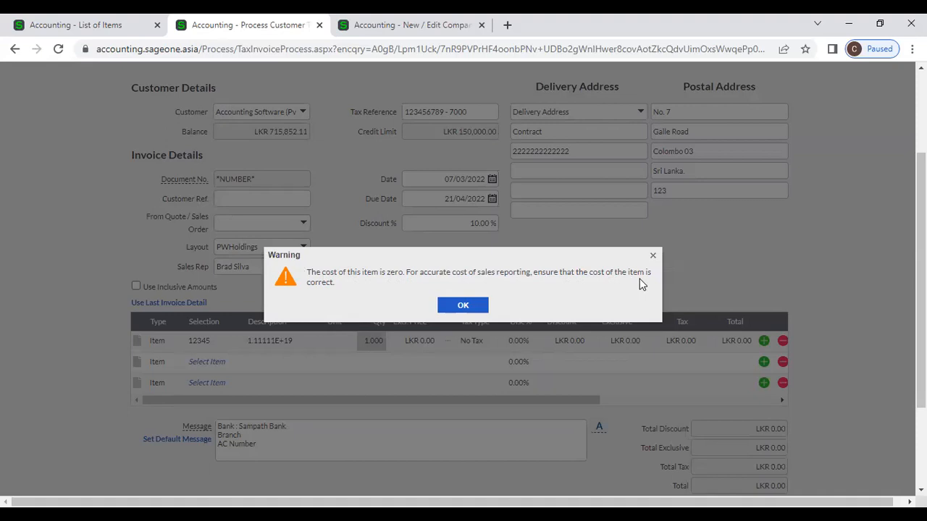
pyautogui.click(457, 304)
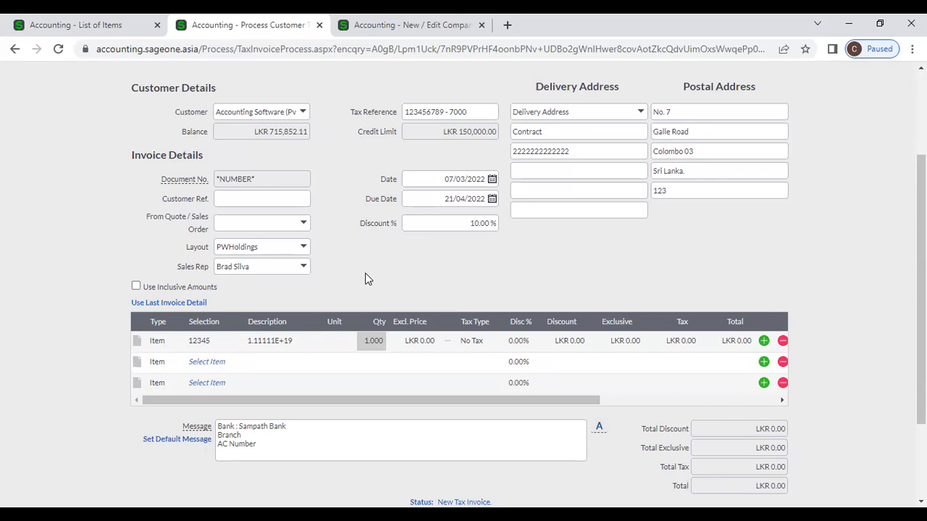
# Check the "Warn when Item selling price is below cost" option in the company's Item Settings and return to the invoice
pyautogui.click(678, 398)
pyautogui.moveTo(676, 397); pyautogui.dragTo(482, 407)
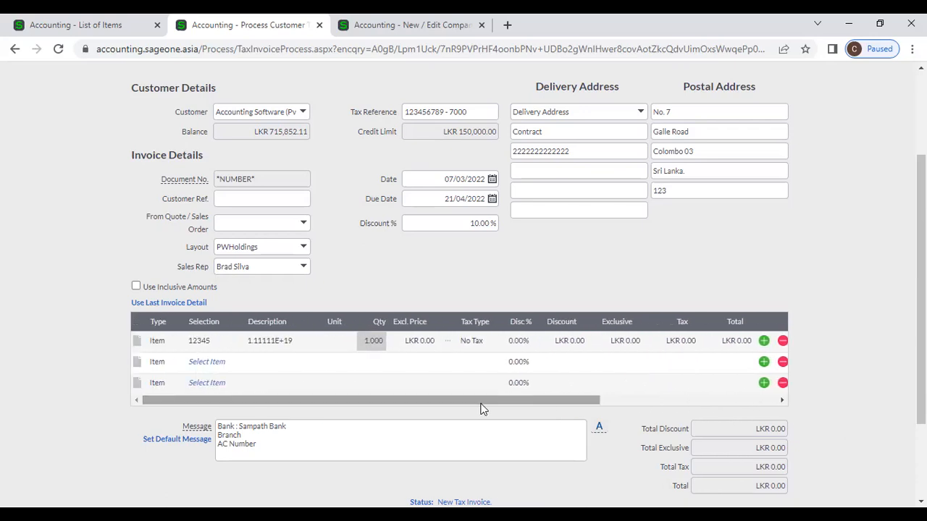
pyautogui.click(359, 26)
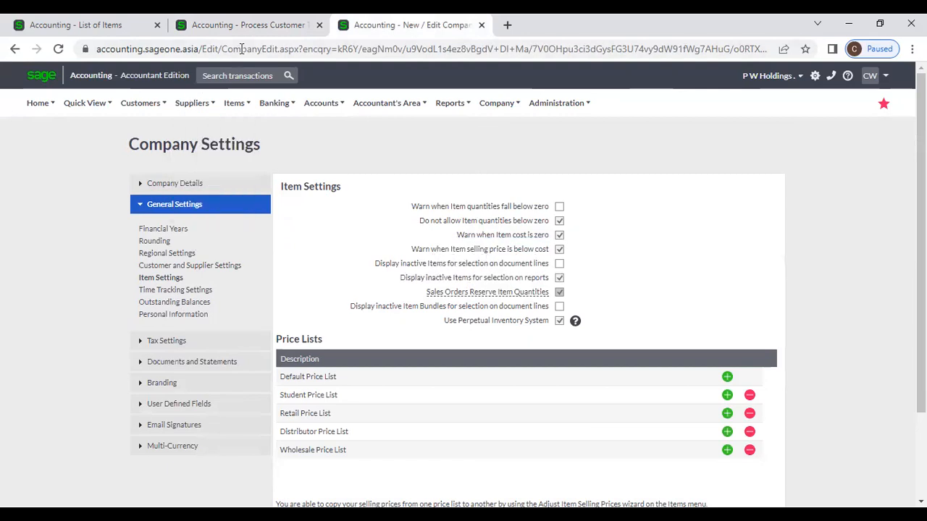
pyautogui.click(243, 24)
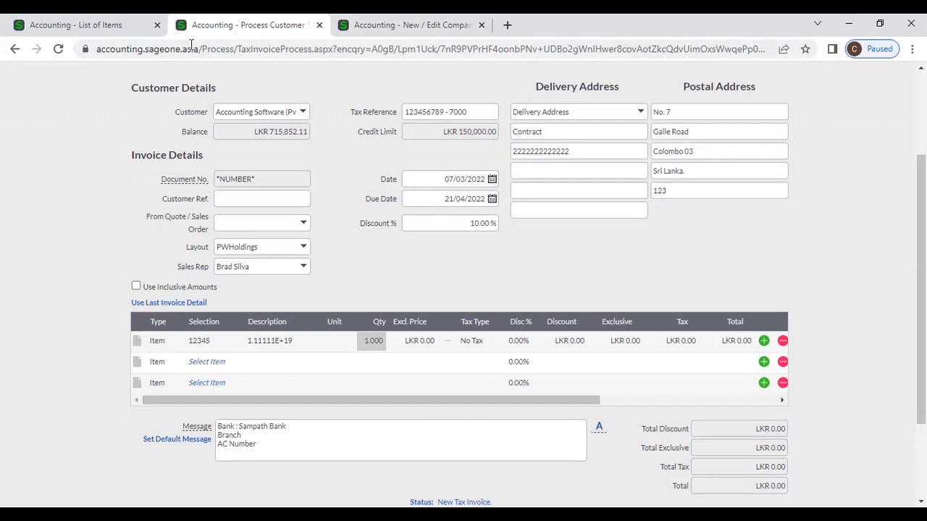
# Sort the List of Items by average cost in descending order
pyautogui.click(129, 26)
pyautogui.scroll(-3, 480, 439)
pyautogui.scroll(3, 449, 326)
pyautogui.click(422, 253)
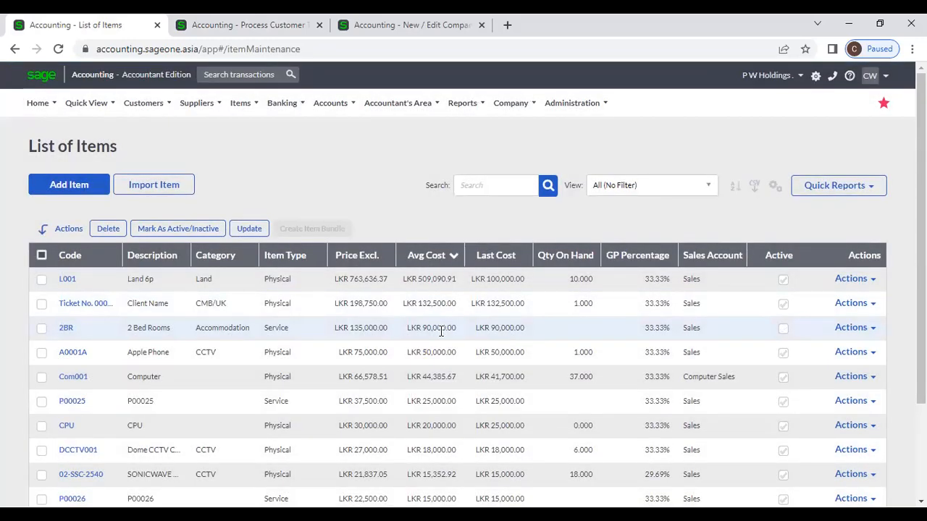
# Try to change the item on the first invoice line to 2BR
pyautogui.click(254, 24)
pyautogui.click(206, 341)
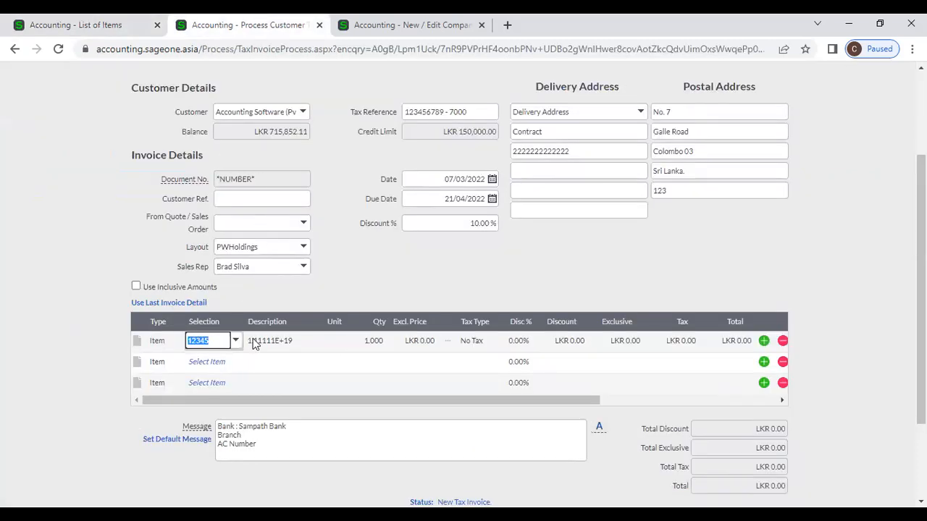
pyautogui.write('2')
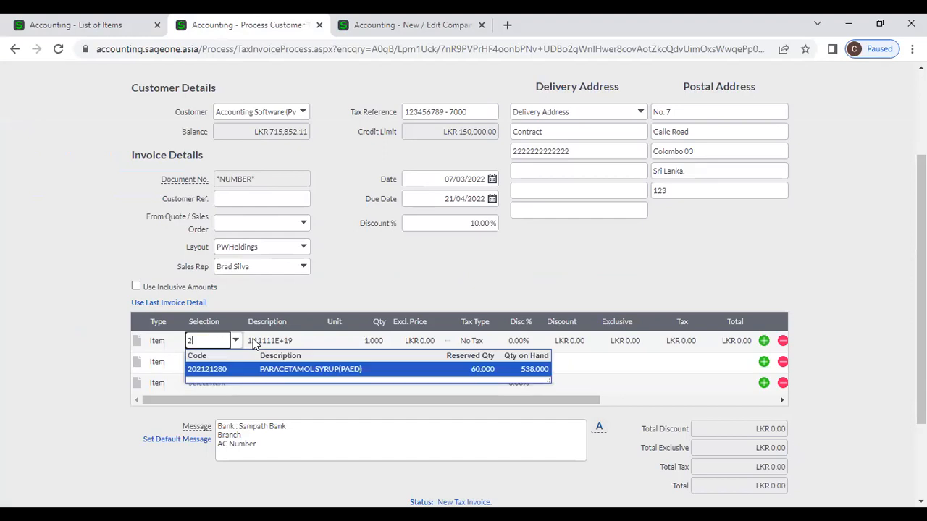
pyautogui.write('34')
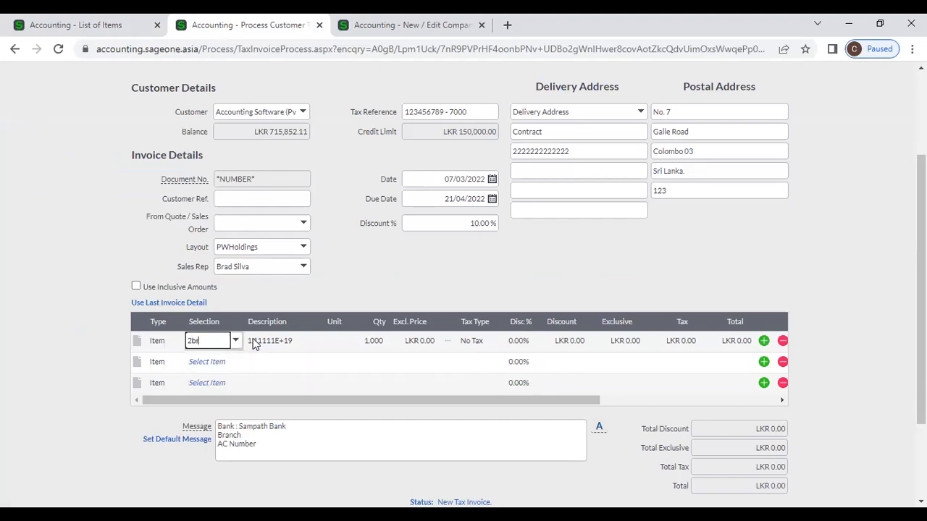
pyautogui.click(253, 341)
pyautogui.click(219, 344)
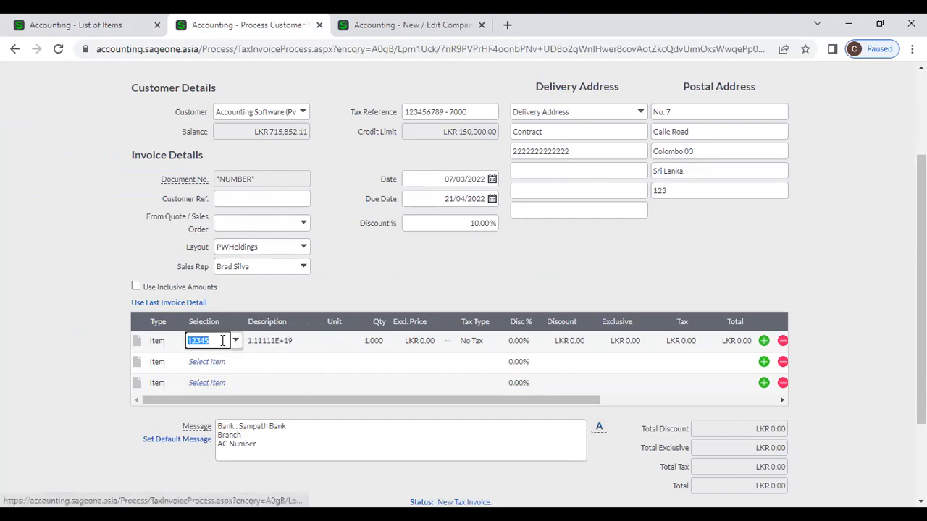
# Replace the first invoice line's item with 202121280, PARACETAMOL SYRUP(PAED), from the item selection
pyautogui.click(237, 344)
pyautogui.scroll(-1, 265, 281)
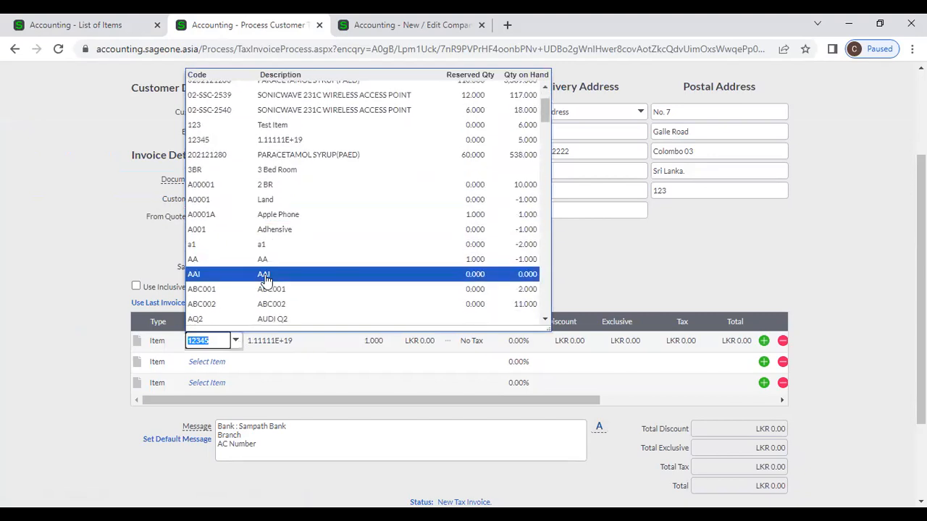
pyautogui.write('2')
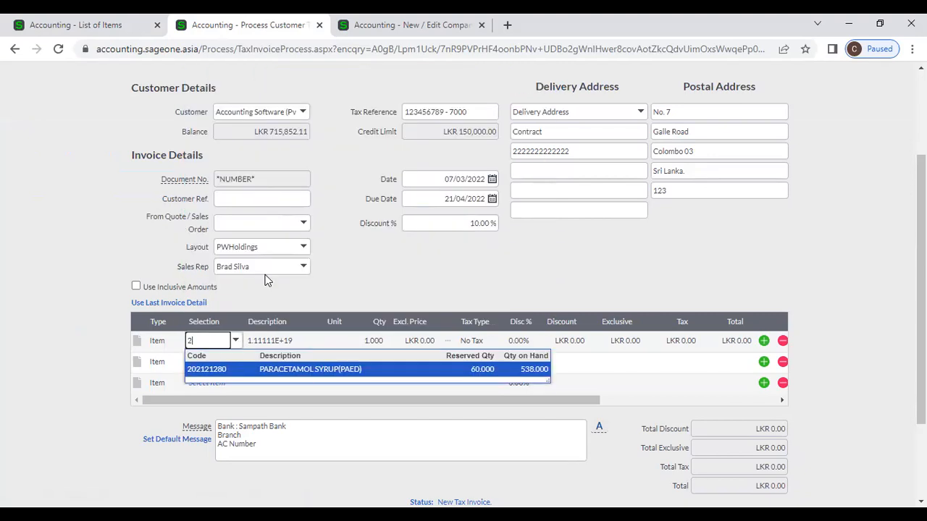
pyautogui.click(312, 369)
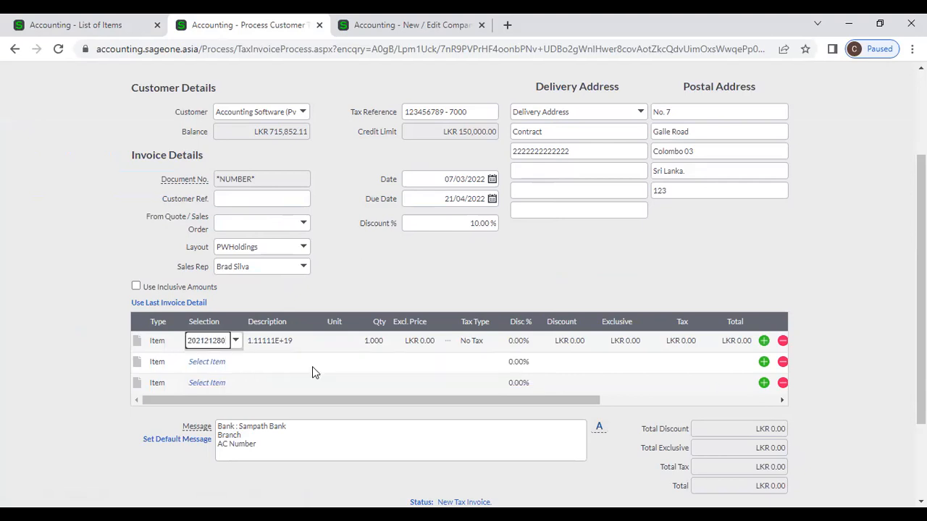
# Sort the List of Items by description and clear the selection of item 12345
pyautogui.click(113, 26)
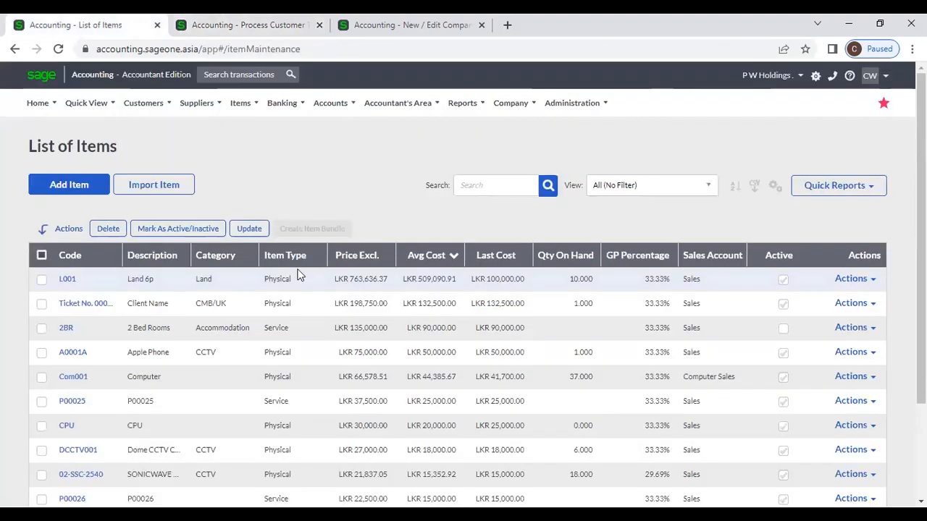
pyautogui.click(150, 261)
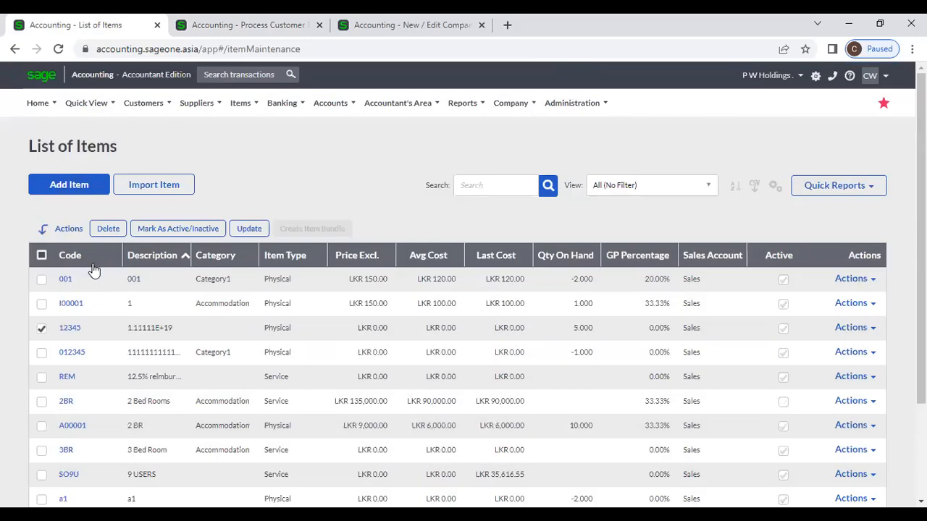
pyautogui.click(41, 328)
pyautogui.scroll(-1, 98, 380)
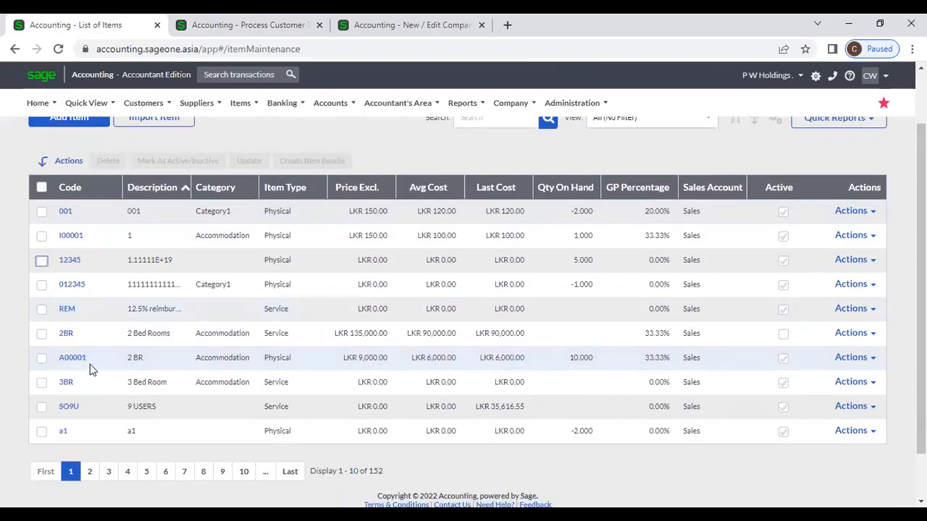
# Change the first invoice line's item to A00001, 2 BR
pyautogui.click(242, 25)
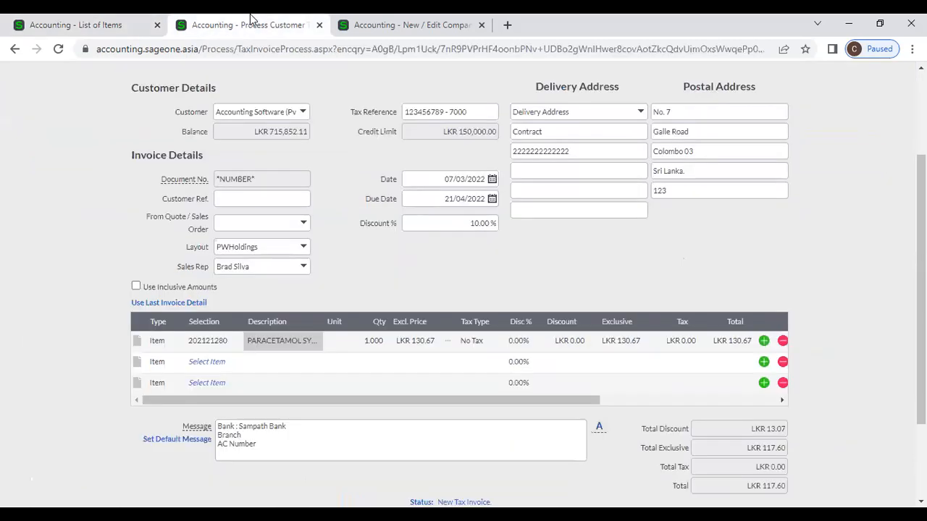
pyautogui.click(210, 342)
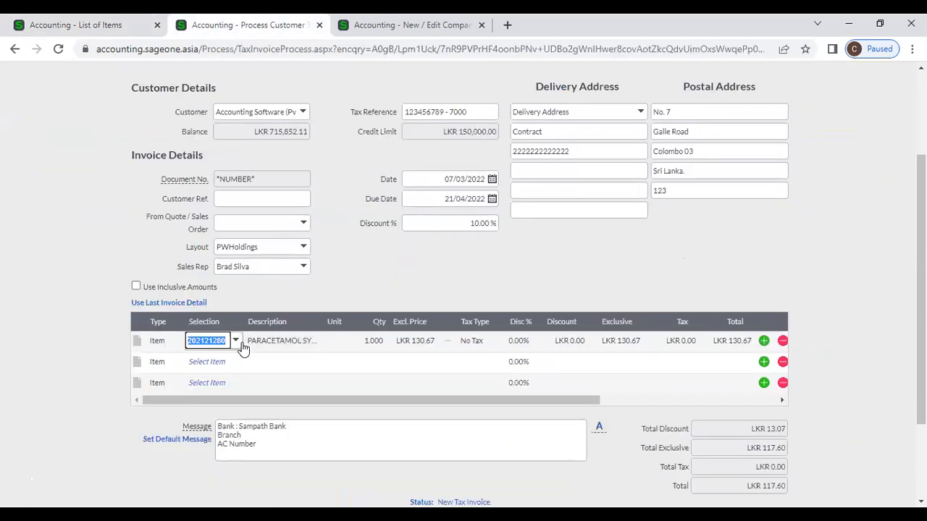
pyautogui.write('a')
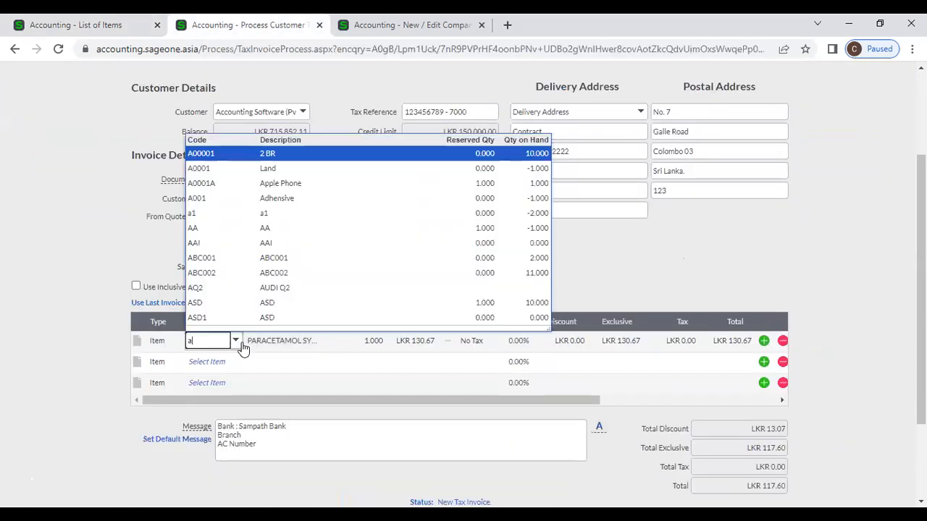
pyautogui.click(272, 164)
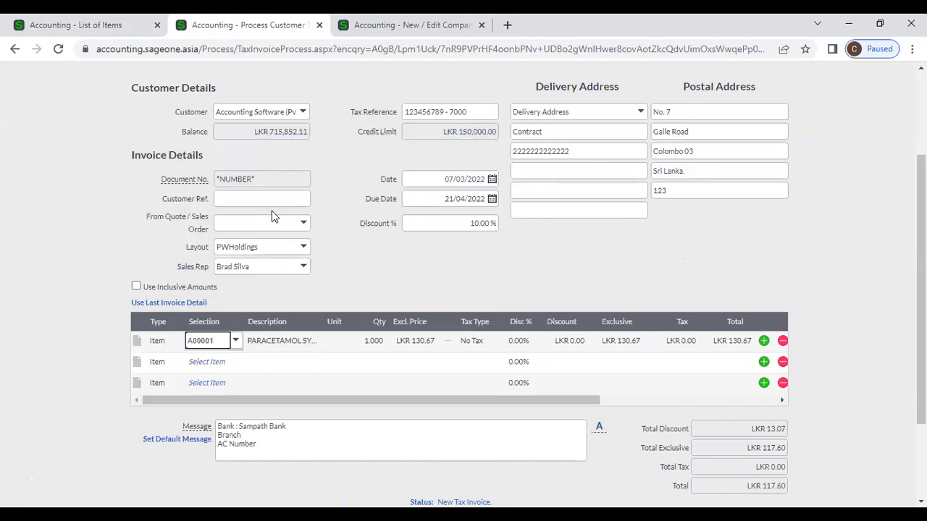
# Mark item A00001 in the List of Items to check its average cost, and return to the invoice
pyautogui.click(25, 25)
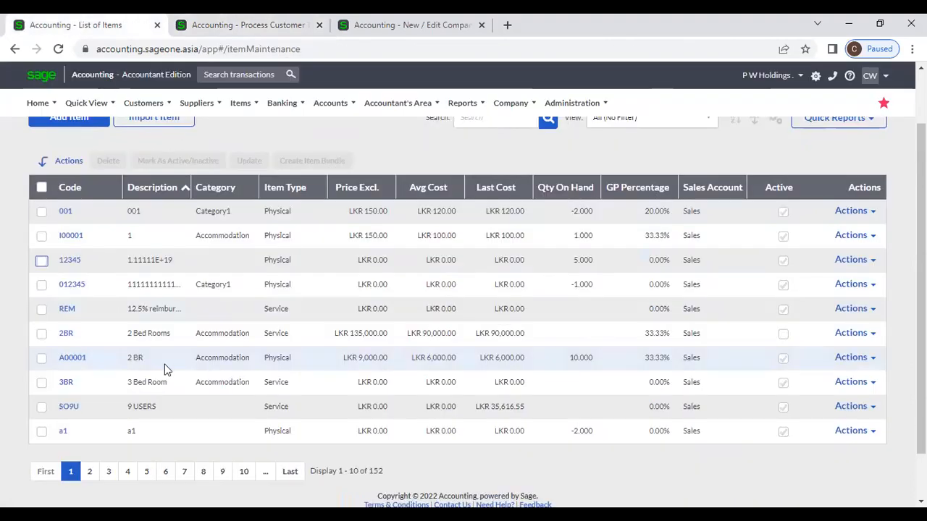
pyautogui.click(42, 358)
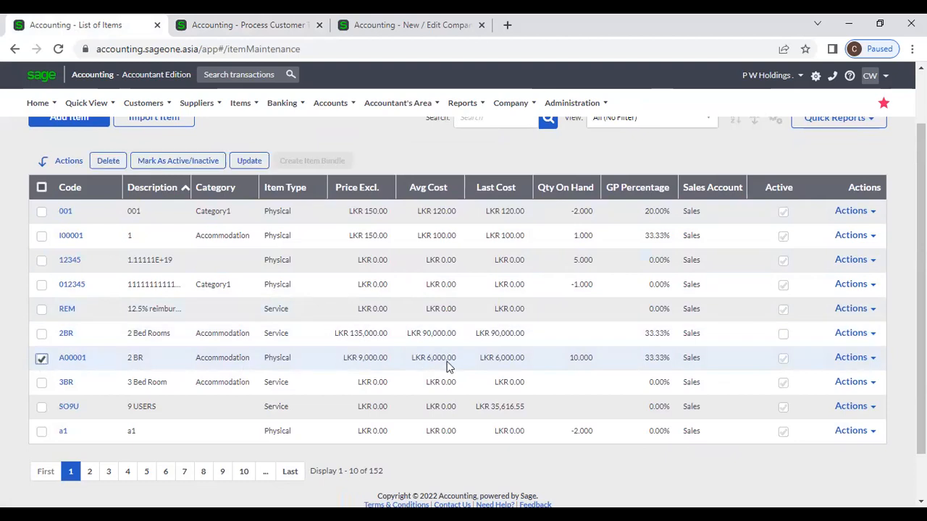
pyautogui.click(268, 26)
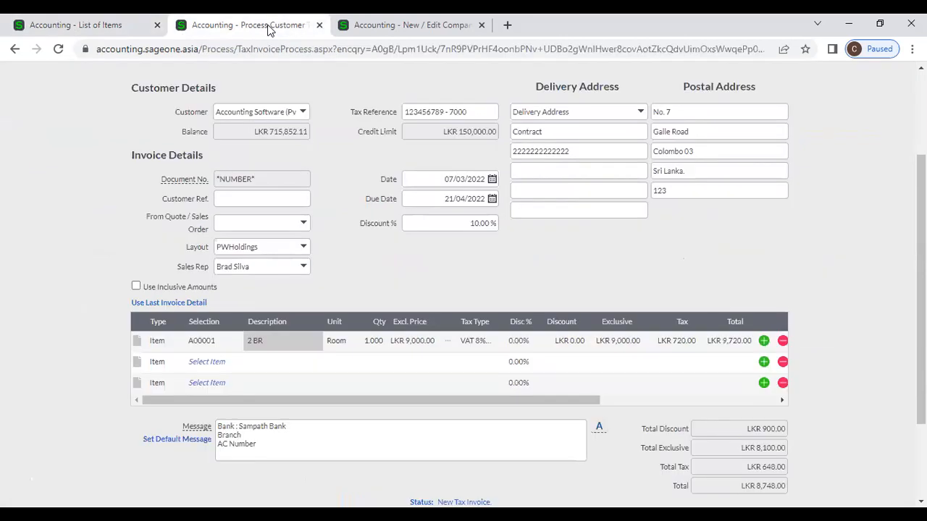
# Set the exclusive price of the 2 BR line to LKR 2,000.00 and dismiss the below-cost warning
pyautogui.click(399, 340)
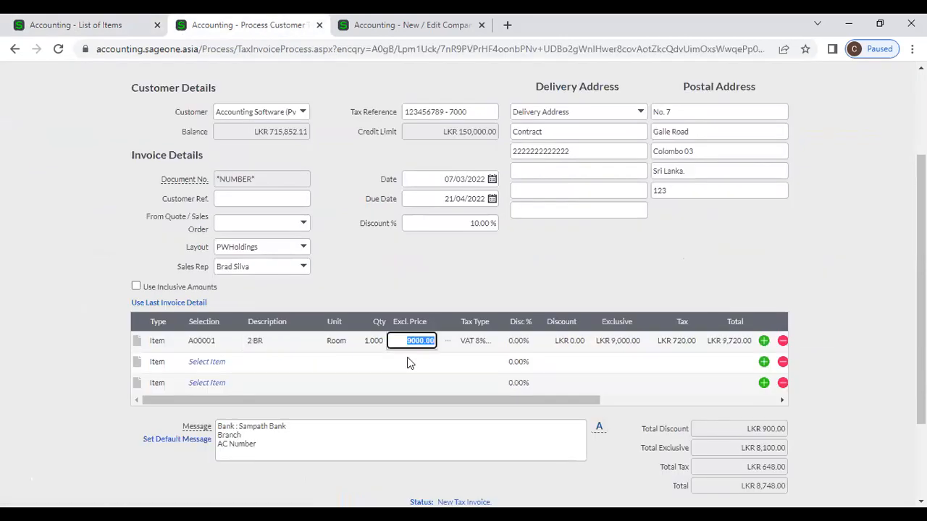
pyautogui.write('2000')
pyautogui.click(398, 291)
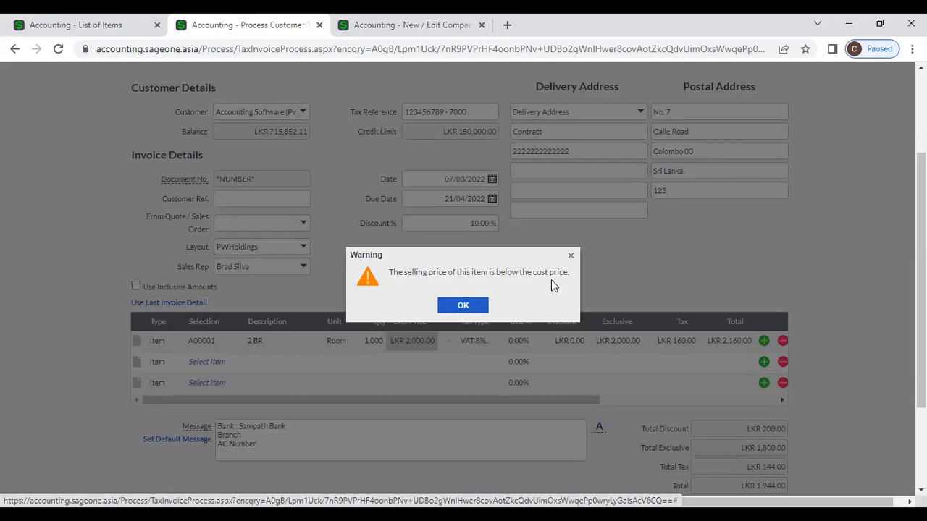
pyautogui.click(461, 307)
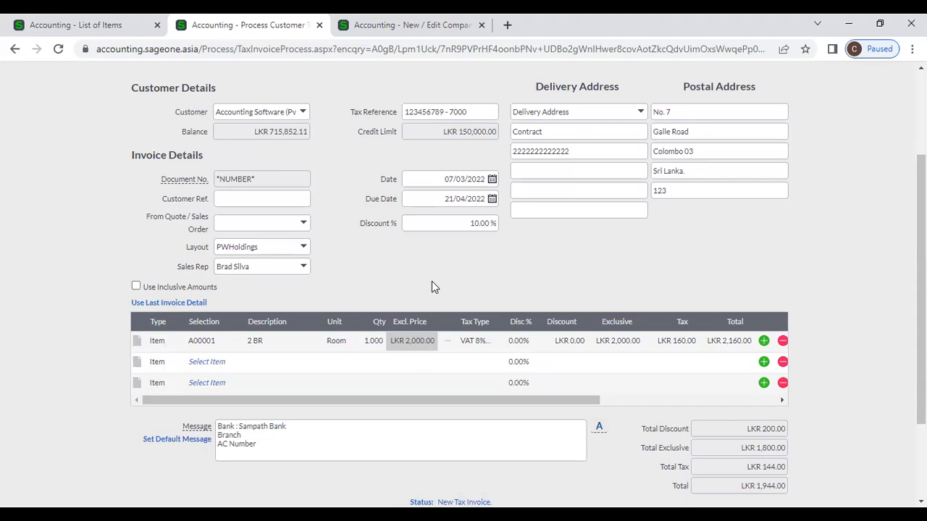
# Review the warning options in the company's Item Settings and return to the customer invoice
pyautogui.scroll(3, 432, 288)
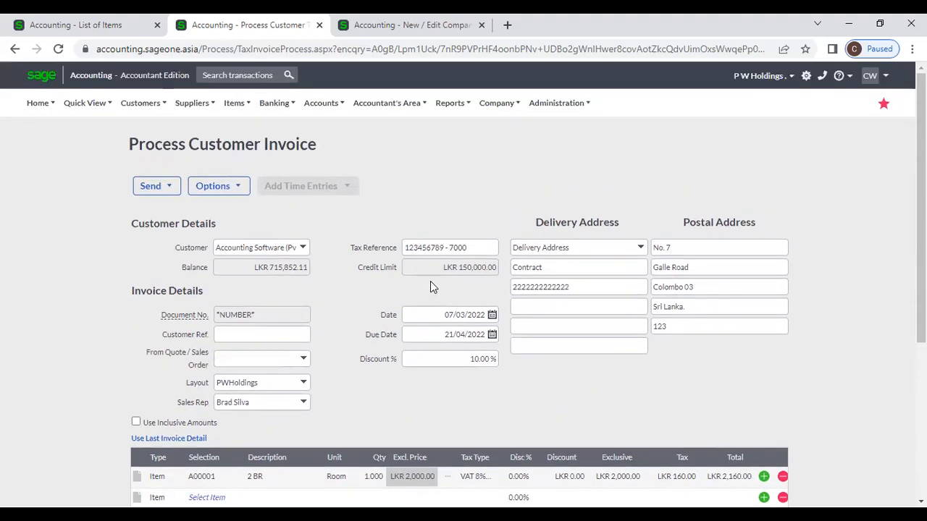
pyautogui.click(406, 24)
pyautogui.click(387, 102)
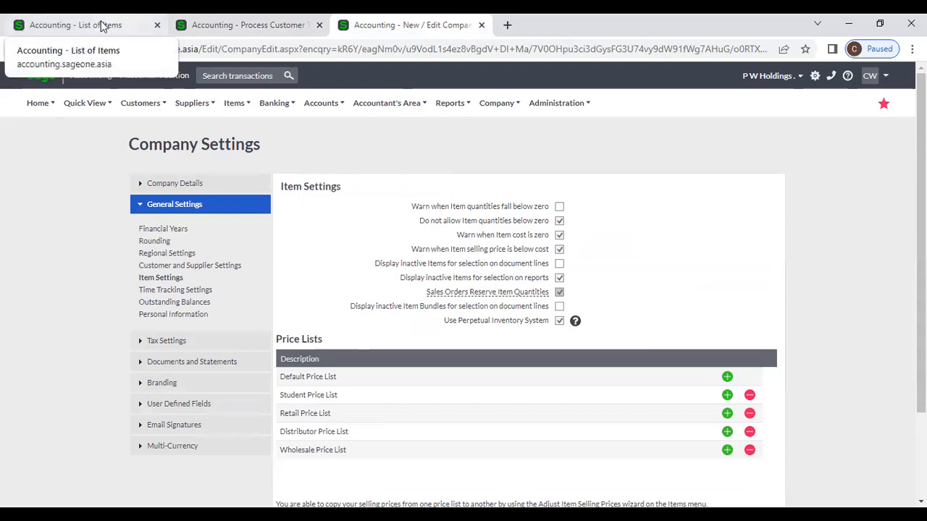
pyautogui.click(229, 29)
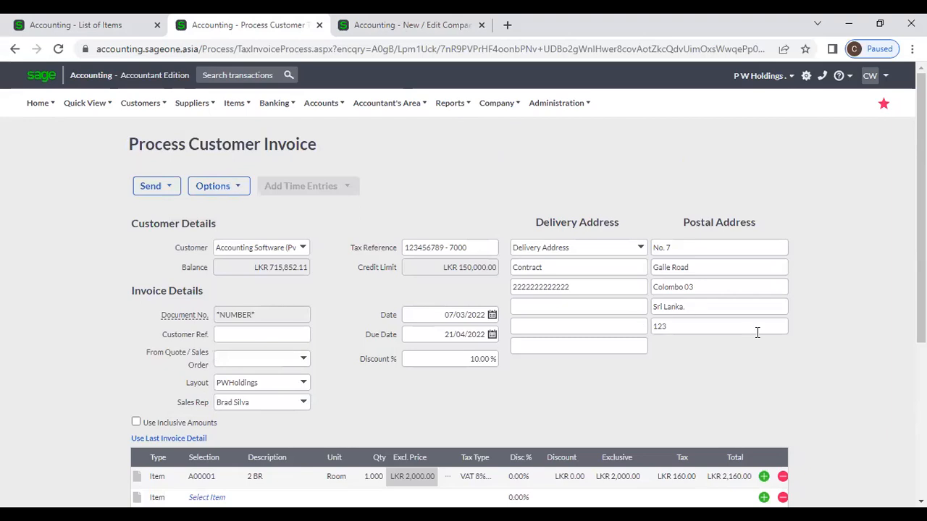
# Set the type of the second invoice line to Bundle
pyautogui.scroll(-3, 755, 332)
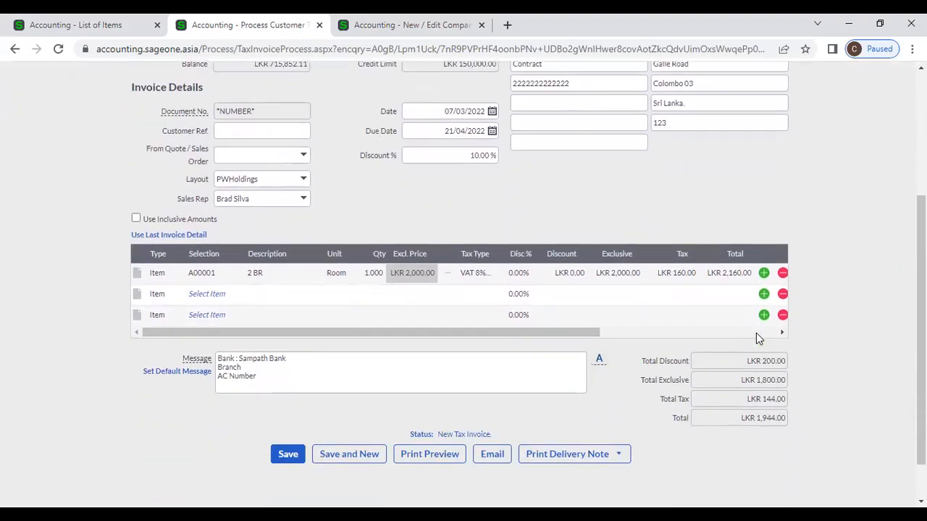
pyautogui.click(657, 334)
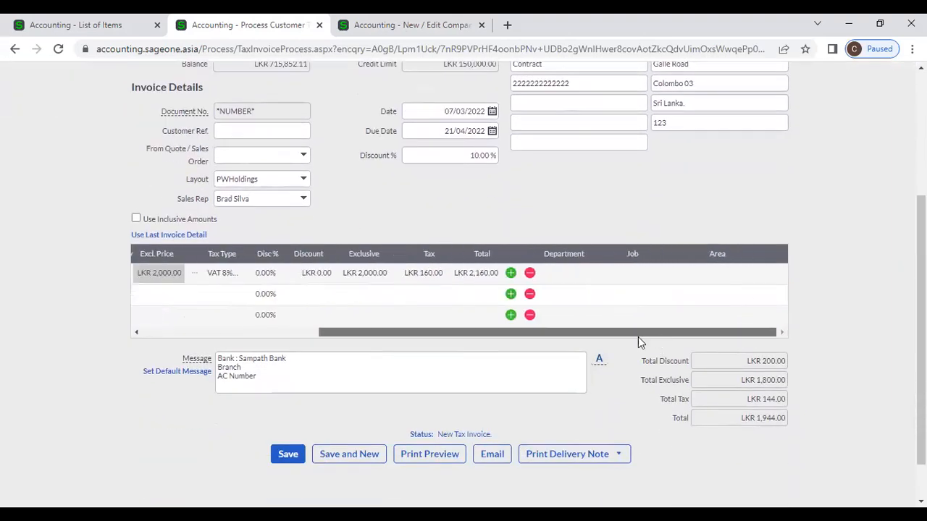
pyautogui.moveTo(657, 334); pyautogui.dragTo(358, 335)
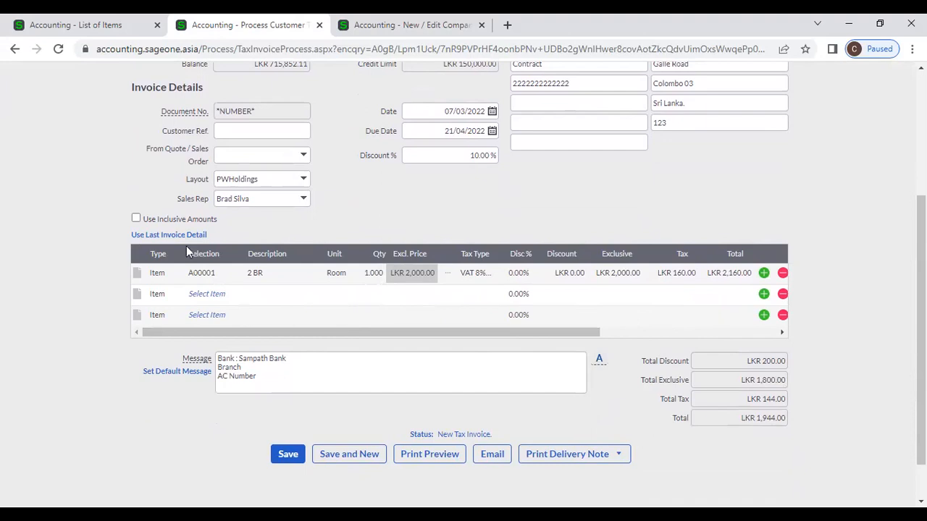
pyautogui.click(160, 293)
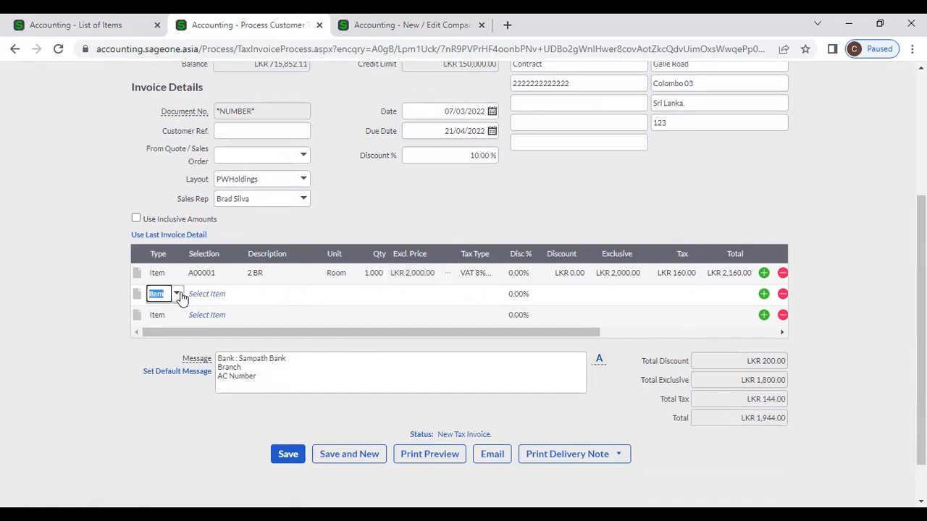
pyautogui.click(176, 294)
pyautogui.click(181, 355)
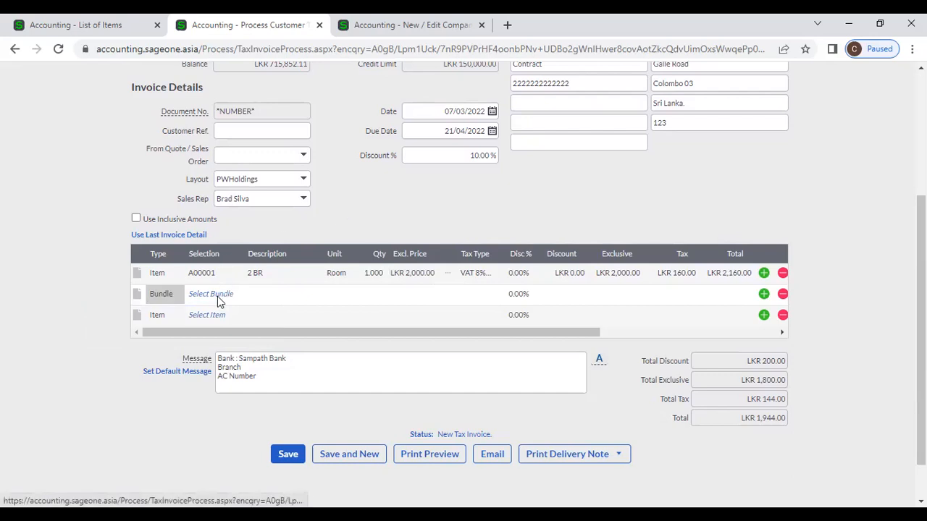
pyautogui.click(217, 295)
pyautogui.click(236, 294)
pyautogui.click(293, 217)
pyautogui.click(179, 297)
pyautogui.click(178, 295)
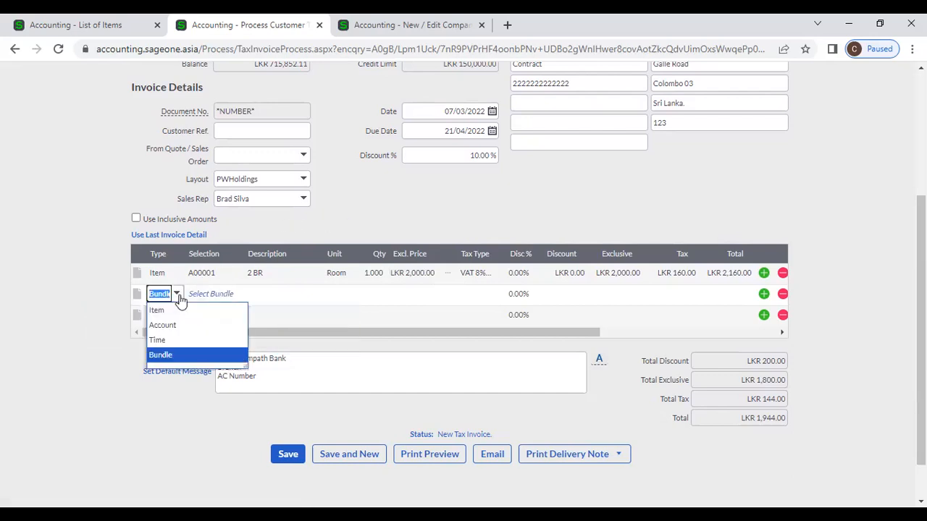
pyautogui.click(346, 216)
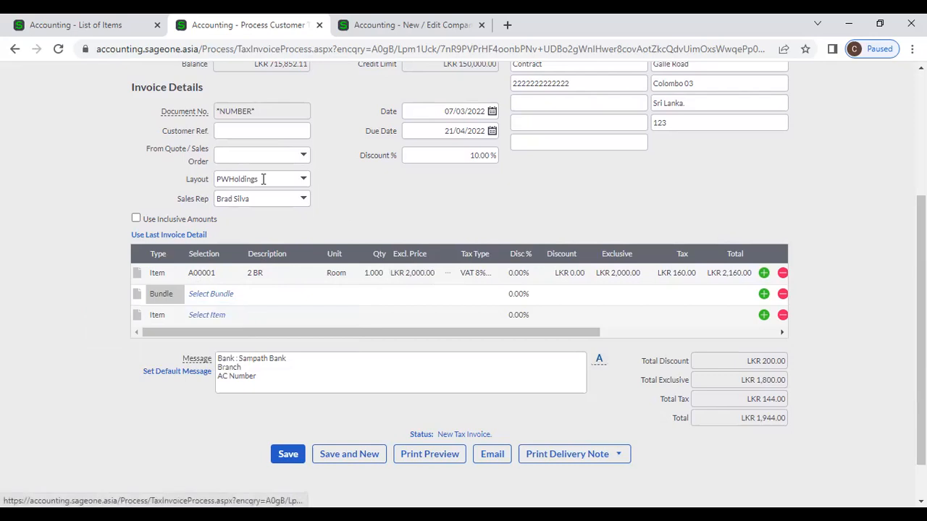
# Try to add the COM - Computer bundle on the second invoice line and dismiss the quantity-on-hand error
pyautogui.click(215, 294)
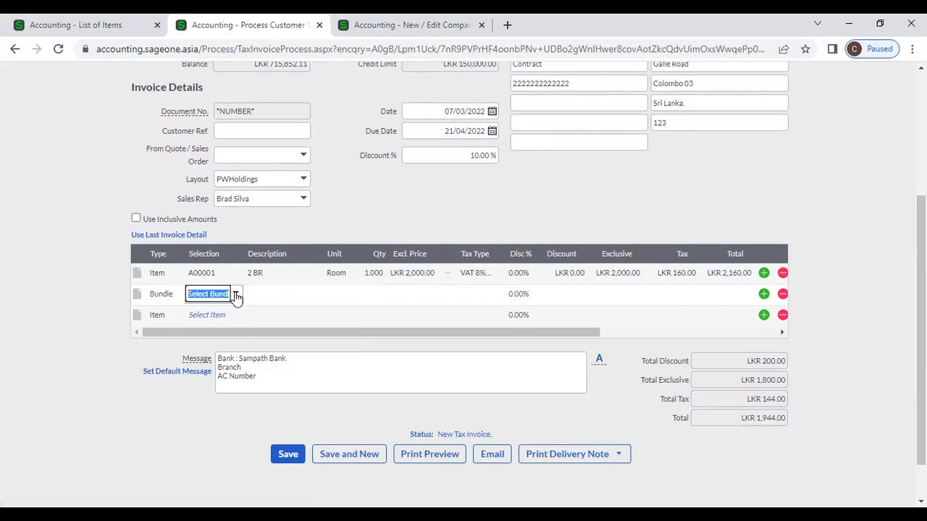
pyautogui.click(236, 295)
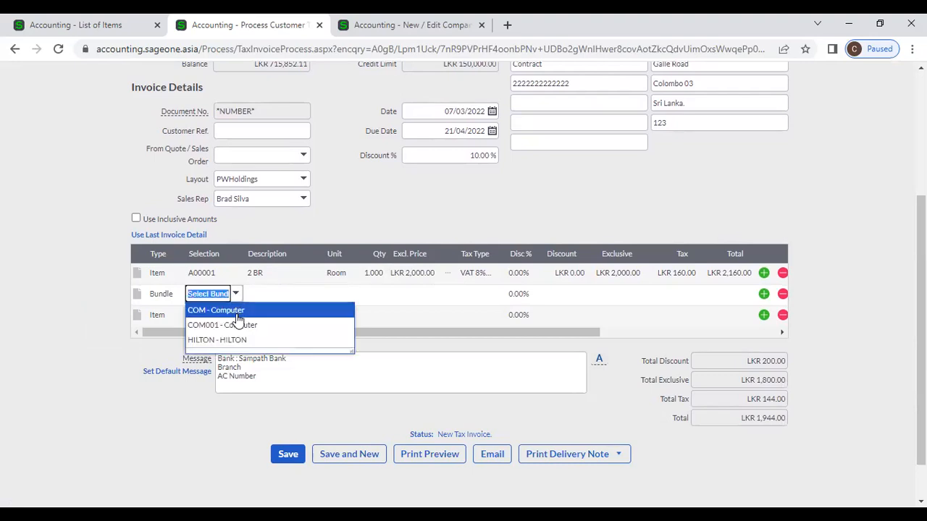
pyautogui.click(237, 311)
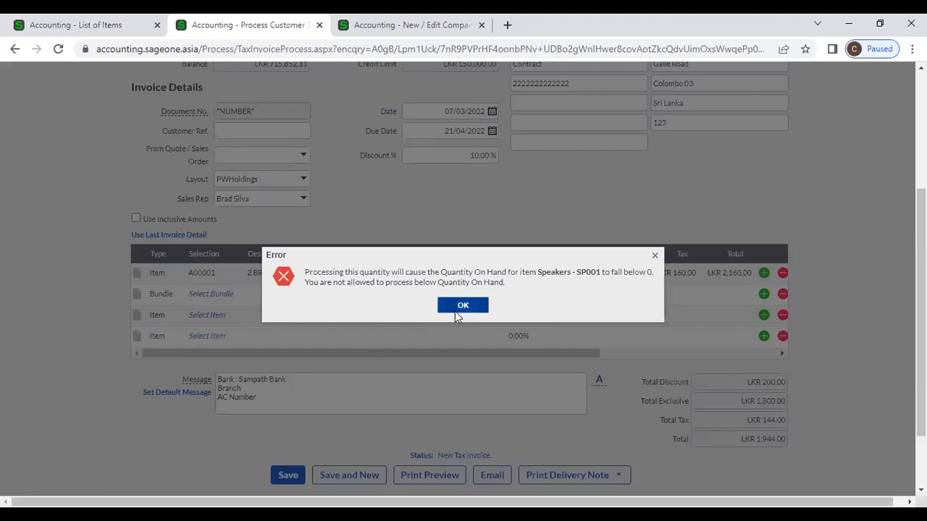
pyautogui.click(455, 311)
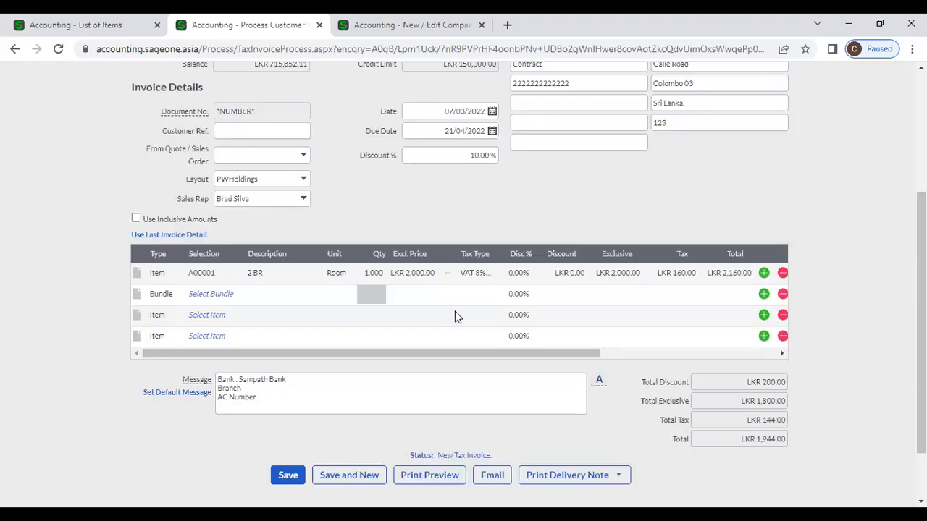
# Disable "Do not allow Item quantities below zero" in the company's Item Settings, accept the warning, and save the settings
pyautogui.click(348, 25)
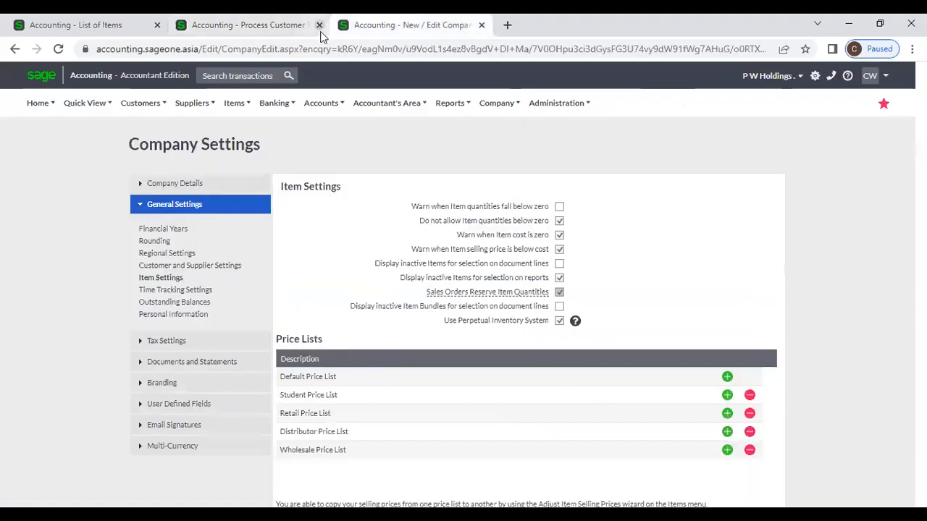
pyautogui.moveTo(425, 103)
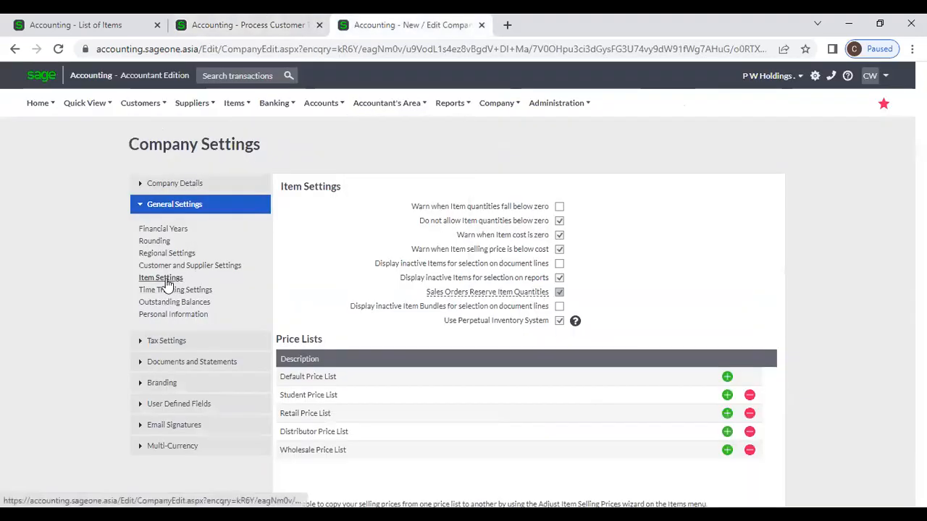
pyautogui.click(559, 220)
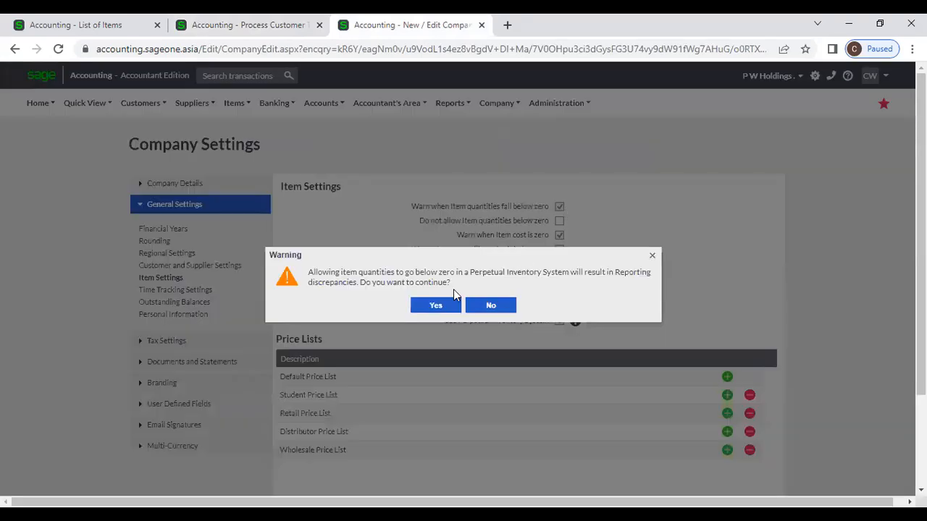
pyautogui.click(435, 305)
pyautogui.scroll(-2, 438, 307)
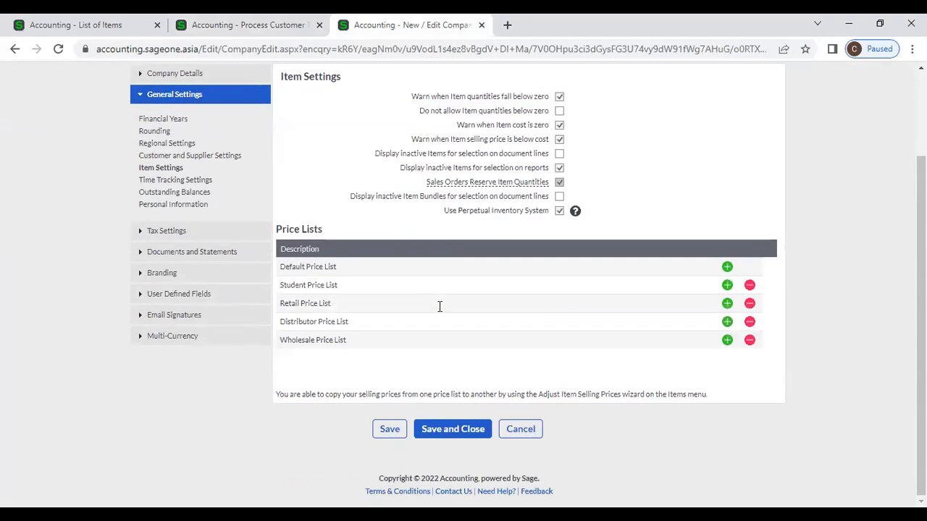
pyautogui.click(391, 430)
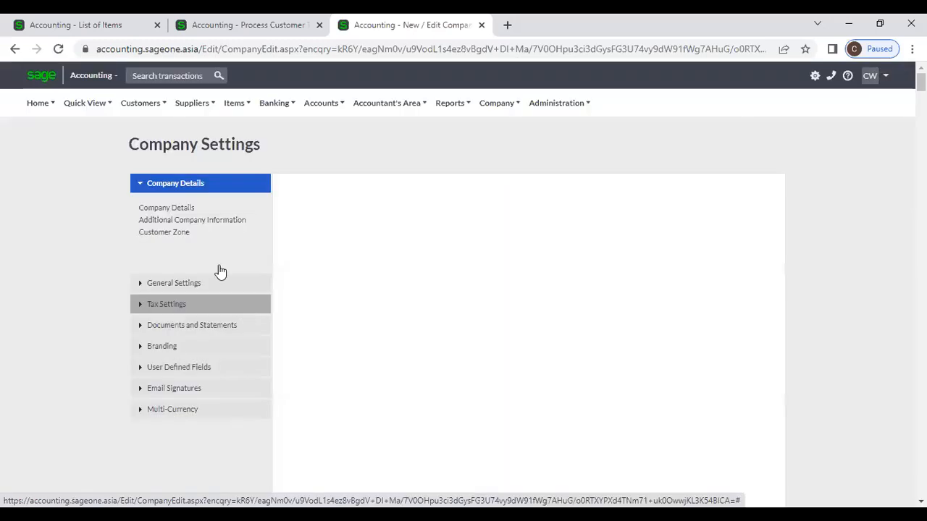
# Return to the customer invoice and reload it, discarding the unsaved entries
pyautogui.click(104, 26)
pyautogui.click(236, 25)
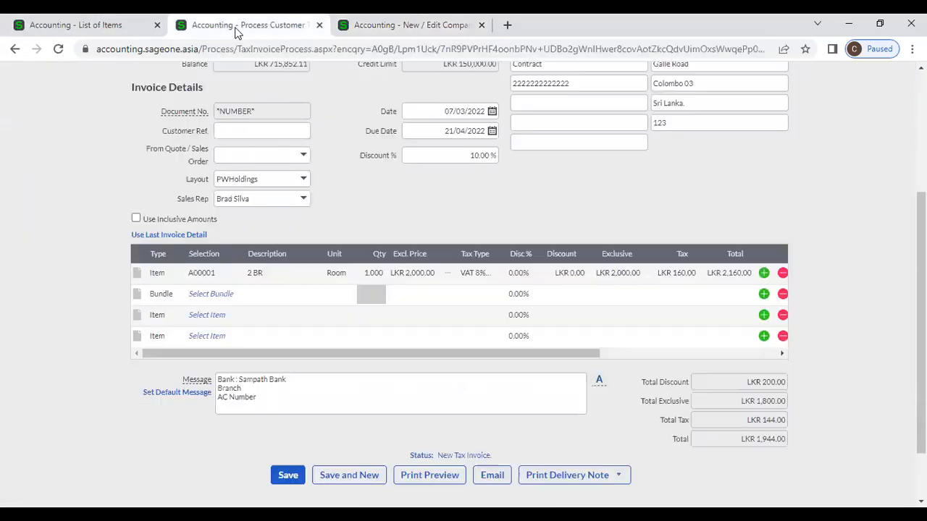
pyautogui.click(58, 48)
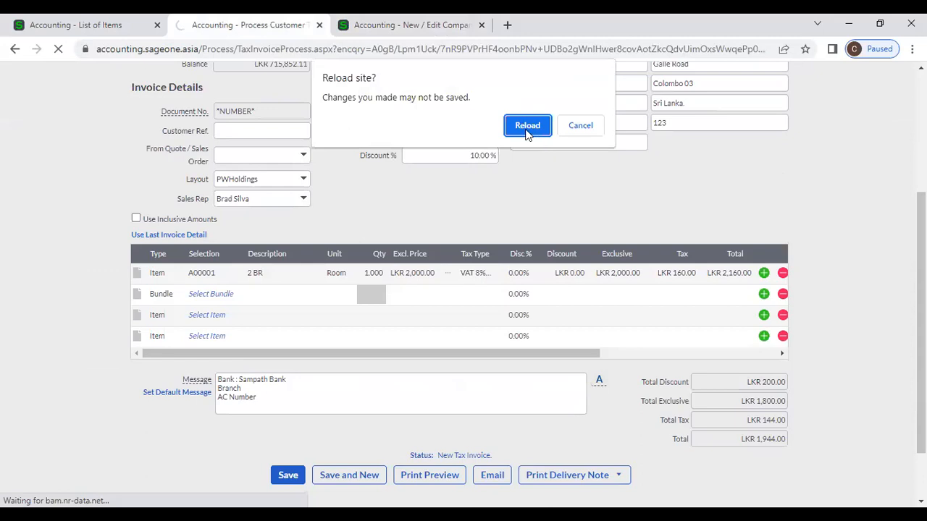
pyautogui.click(521, 126)
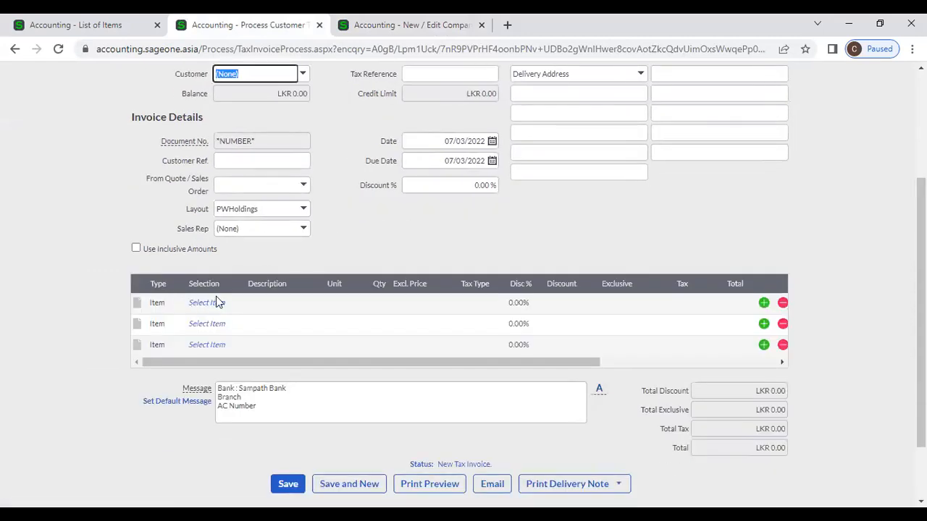
# Select Accounting Software (Pvt) Ltd as the invoice customer and decline invoicing the outstanding sales orders
pyautogui.scroll(2, 250, 201)
pyautogui.click(304, 142)
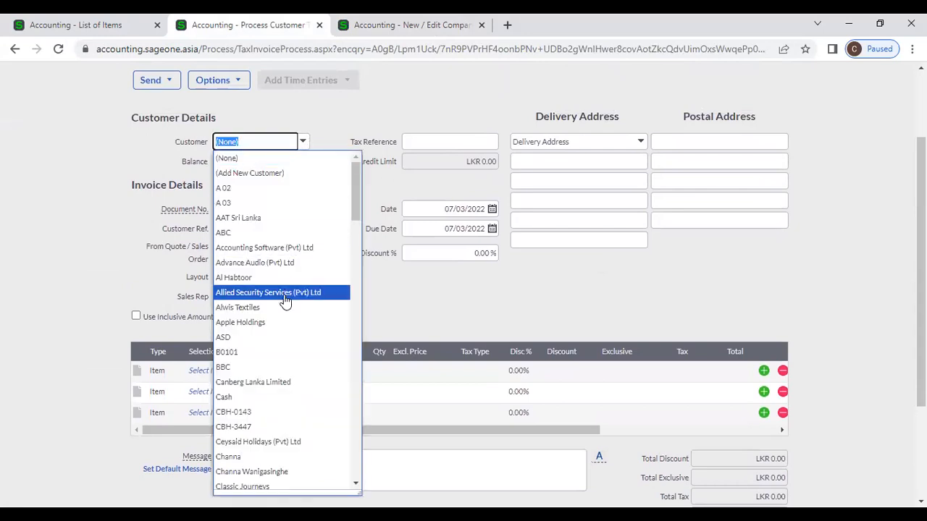
pyautogui.click(289, 248)
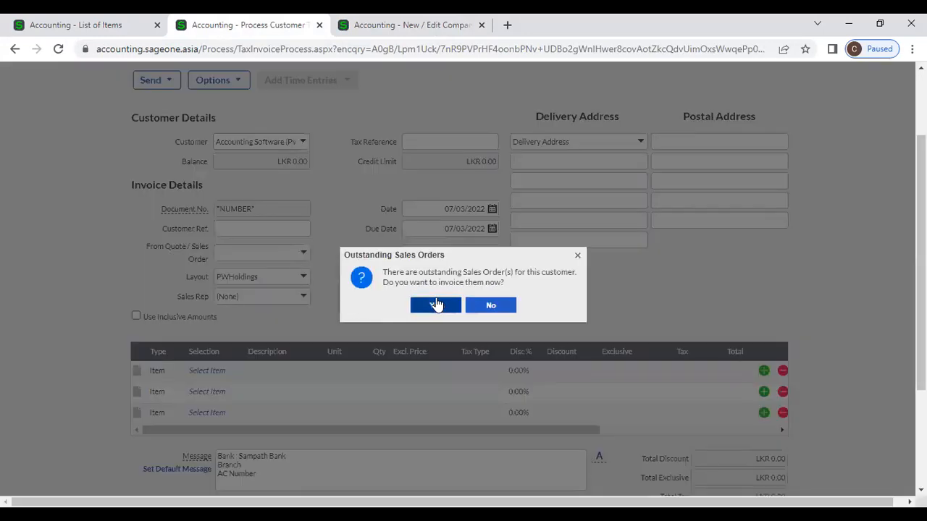
pyautogui.click(490, 305)
# Set the first invoice line to the bundle COM - Computer and acknowledge the below-zero quantity warning
pyautogui.click(162, 373)
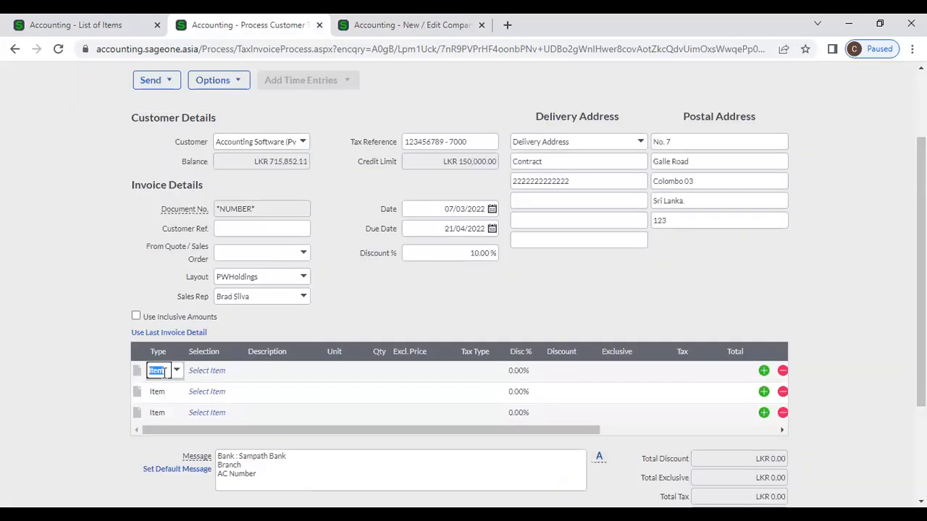
pyautogui.click(177, 371)
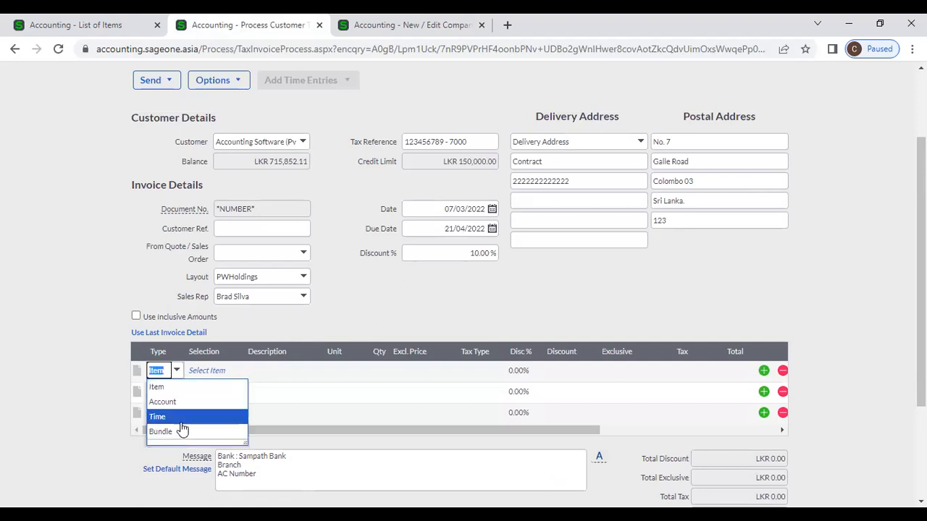
pyautogui.click(181, 432)
pyautogui.click(236, 369)
pyautogui.click(236, 371)
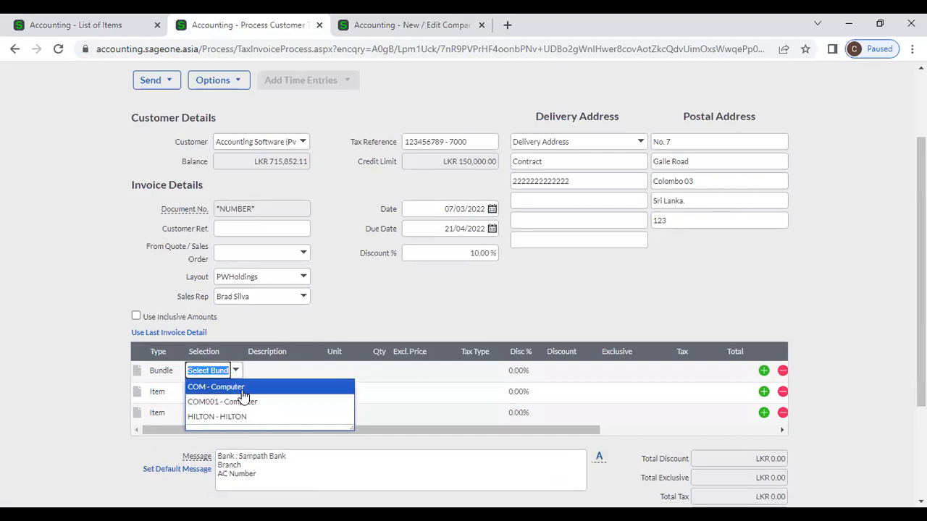
pyautogui.click(244, 394)
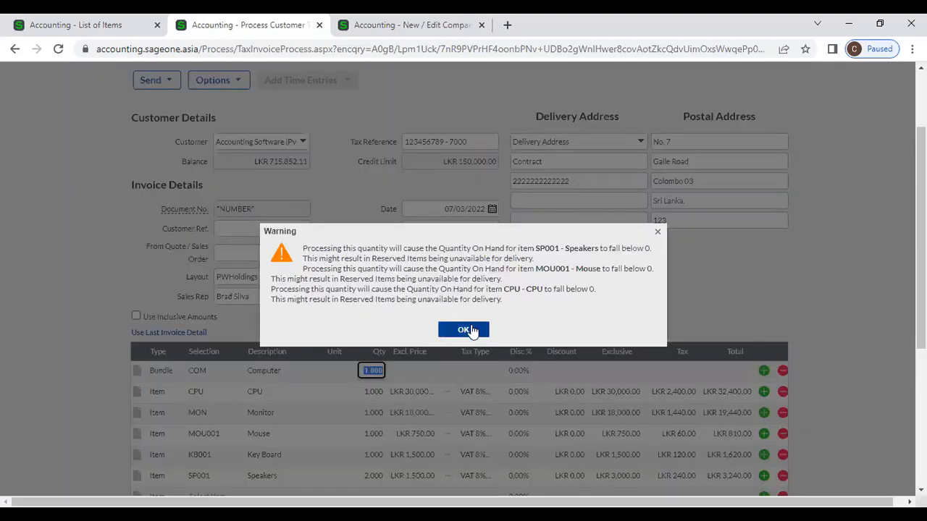
pyautogui.click(471, 327)
# Set the Computer bundle's quantity to 2 and acknowledge the below-zero quantity warning
pyautogui.scroll(-3, 448, 330)
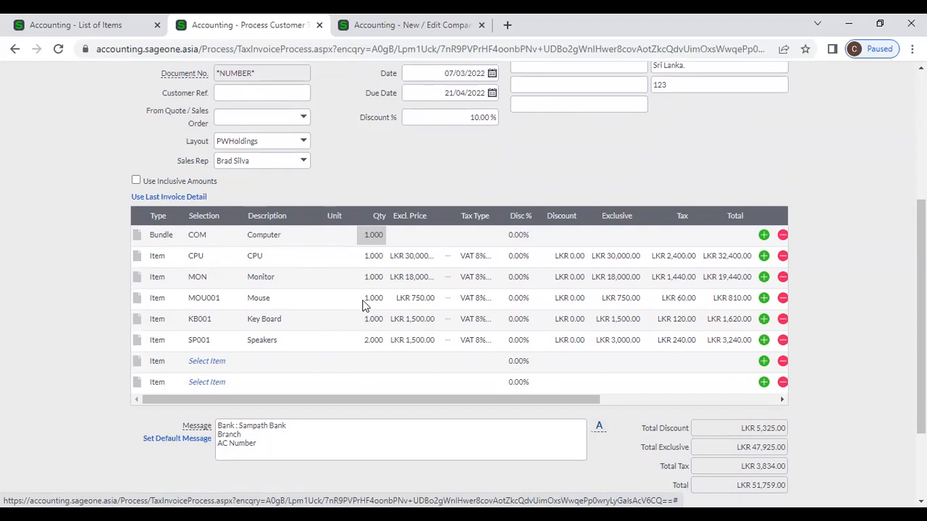
pyautogui.scroll(-3, 362, 304)
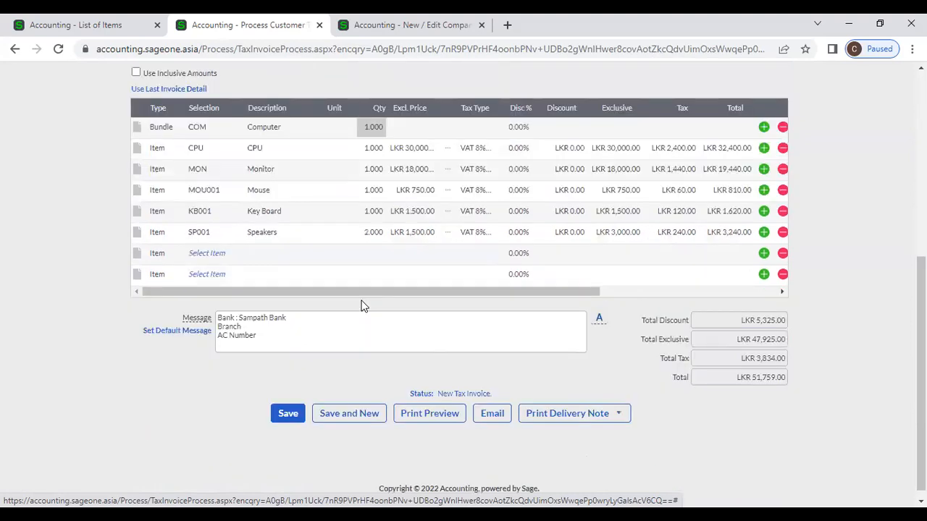
pyautogui.scroll(5, 362, 304)
pyautogui.click(377, 323)
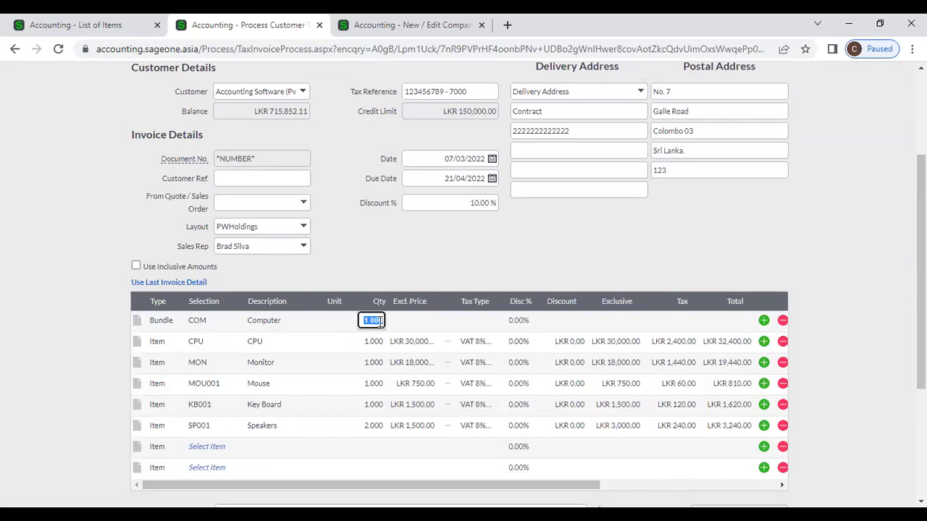
pyautogui.press('BackSpace')
pyautogui.write('2')
pyautogui.press('Tab')
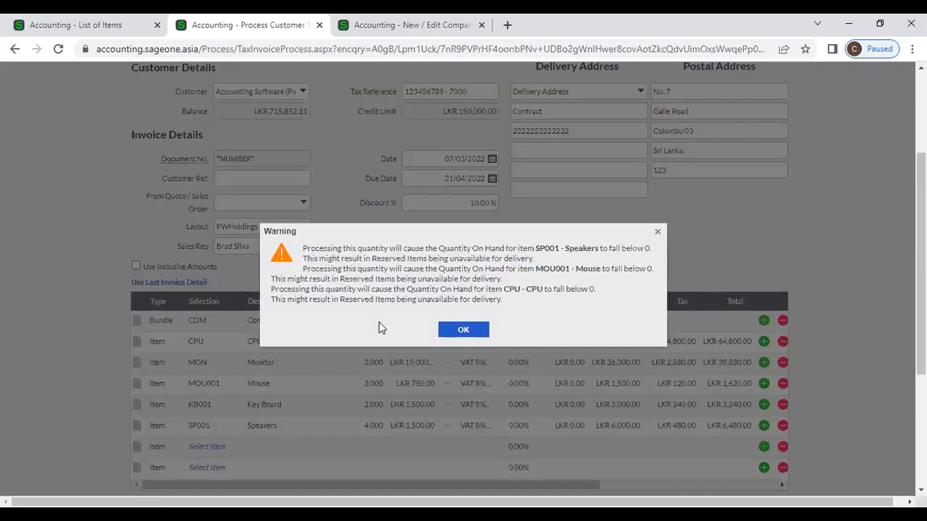
pyautogui.click(463, 330)
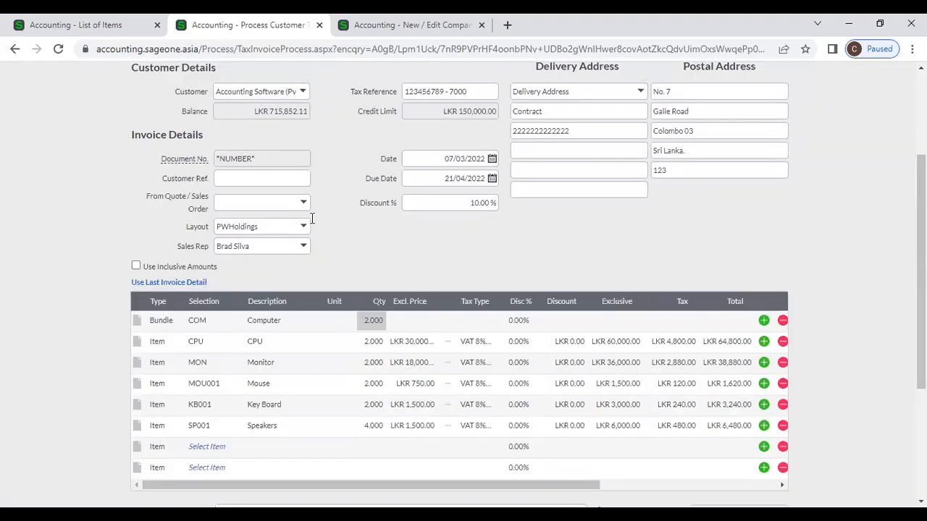
# Try to save the bundle invoice and decline to continue past the customer's credit limit
pyautogui.scroll(2, 339, 205)
pyautogui.scroll(-1, 338, 208)
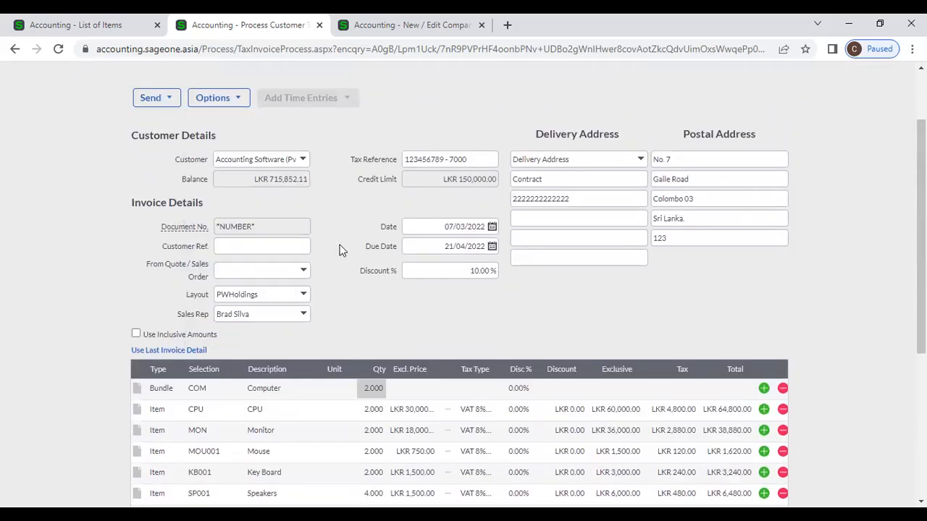
pyautogui.scroll(-4, 313, 331)
pyautogui.click(280, 402)
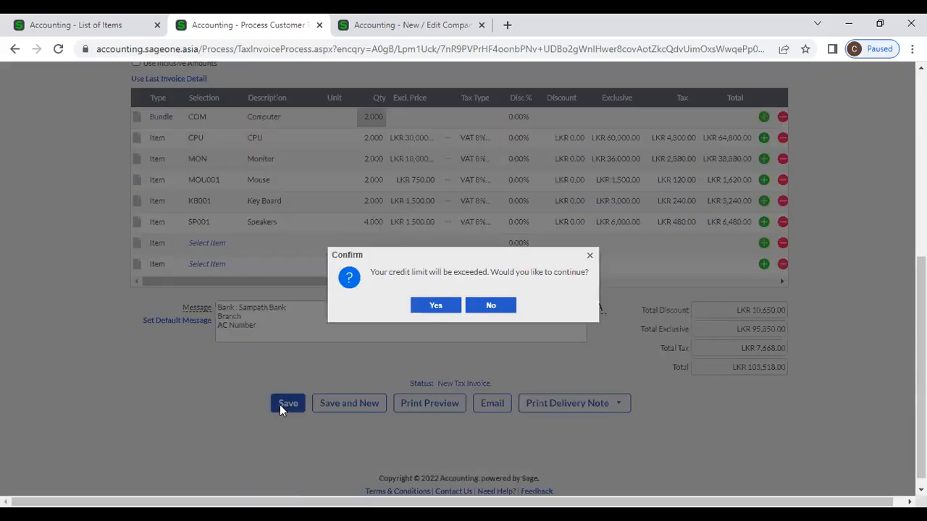
pyautogui.click(491, 305)
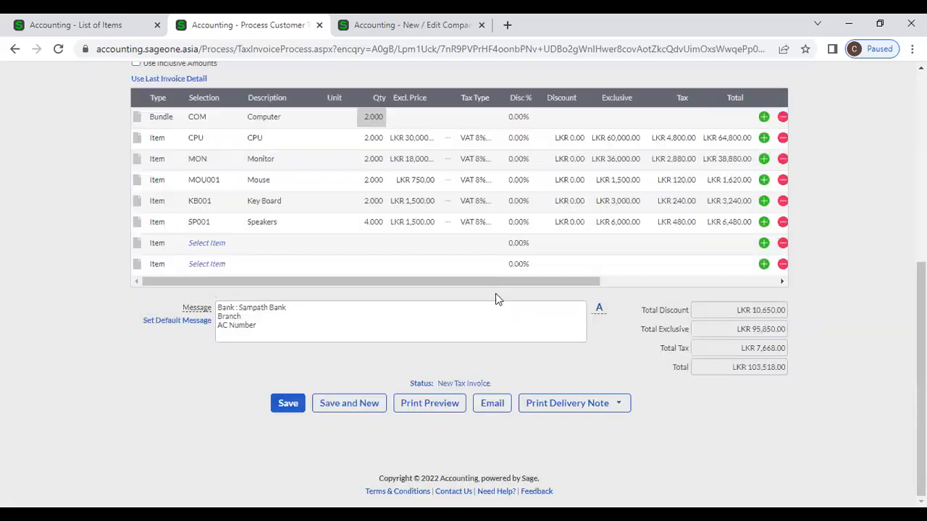
# Abandon the unsaved bundle invoice and open invoice INV0002673 from the customer tax invoices list
pyautogui.scroll(1, 74, 208)
pyautogui.scroll(5, 74, 213)
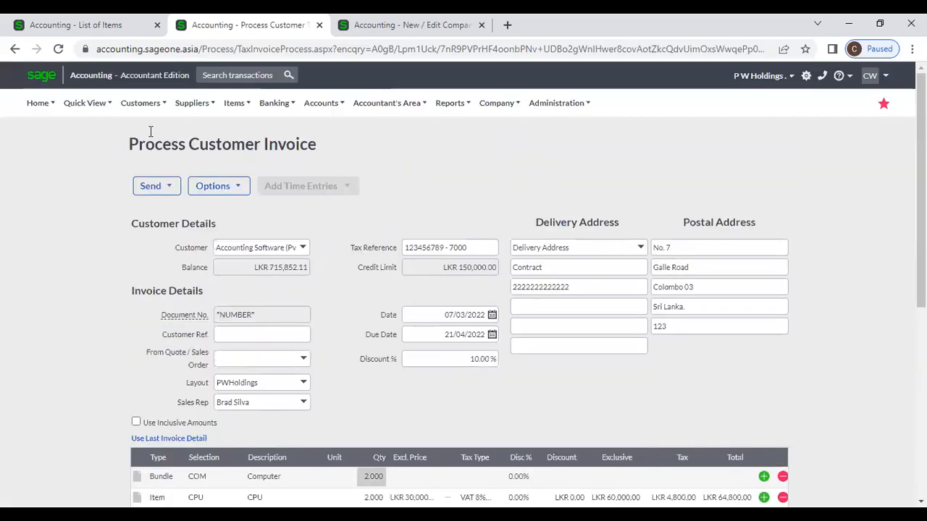
pyautogui.click(142, 103)
pyautogui.moveTo(142, 179)
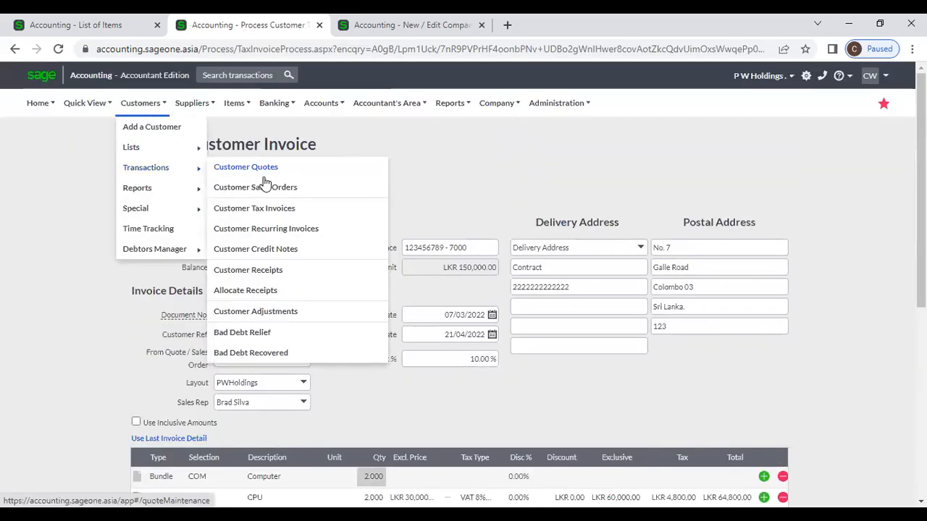
pyautogui.click(254, 208)
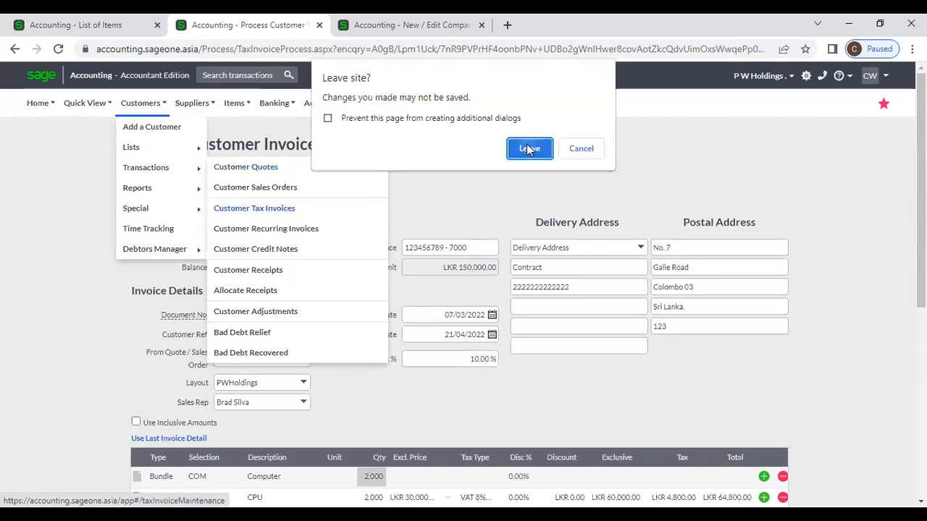
pyautogui.click(529, 149)
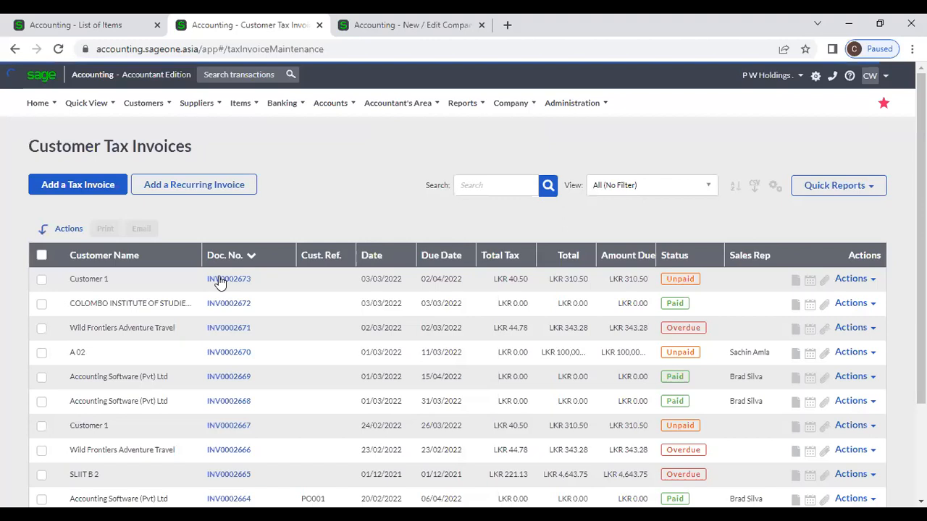
pyautogui.click(220, 281)
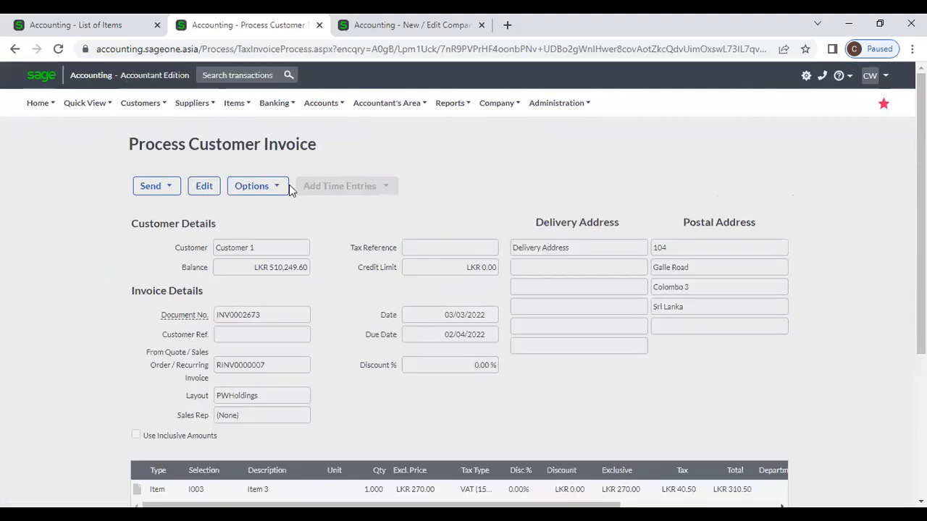
# View the anticipated payments of INV0002673 and its new action form, and leave the form without saving
pyautogui.click(283, 187)
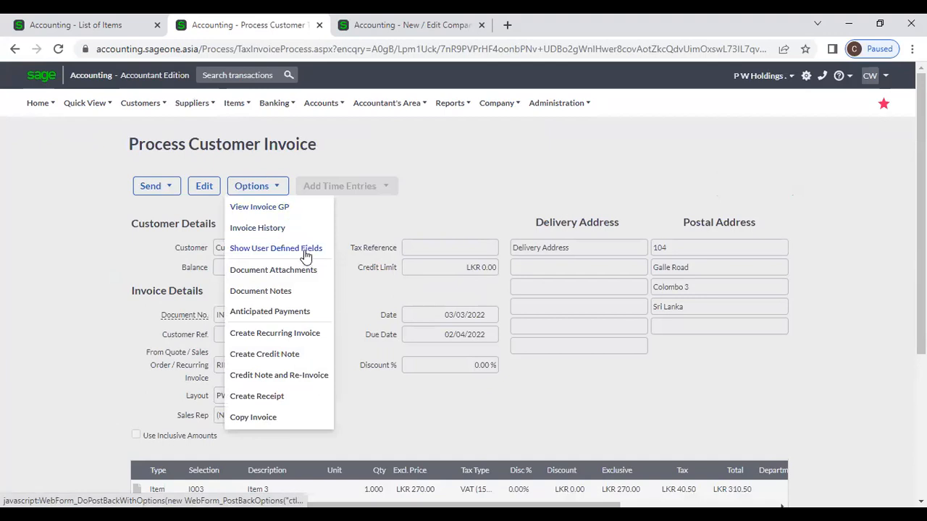
pyautogui.click(310, 313)
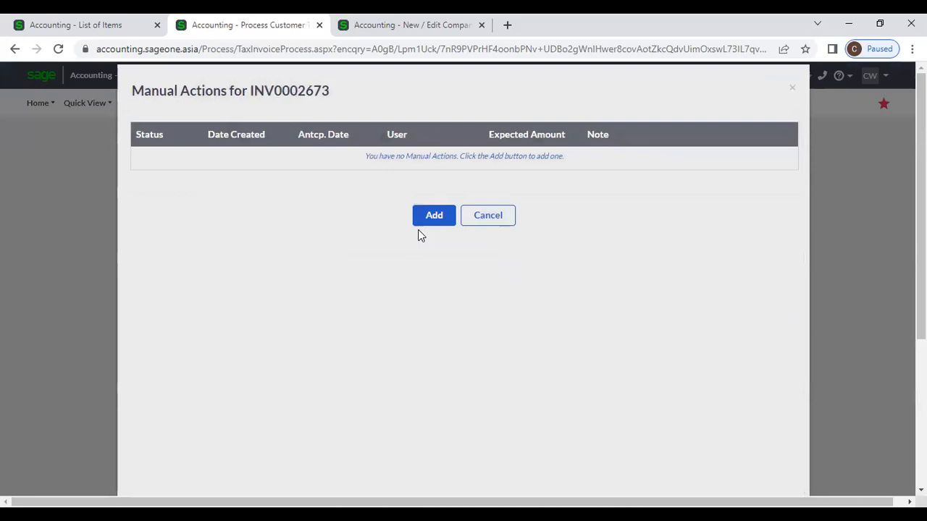
pyautogui.click(437, 215)
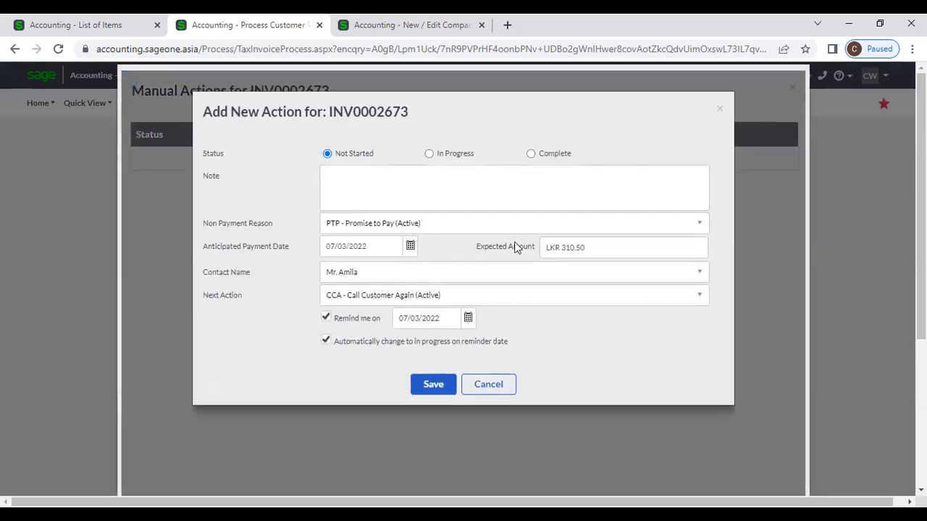
pyautogui.click(490, 389)
# Switch to the browser tab with the items list and open the main Dashboard there
pyautogui.click(86, 29)
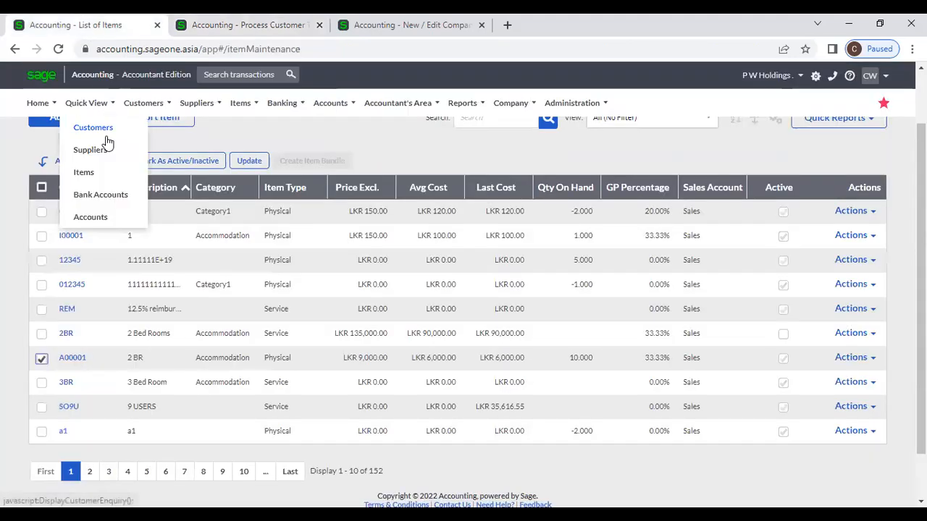
pyautogui.scroll(2, 83, 143)
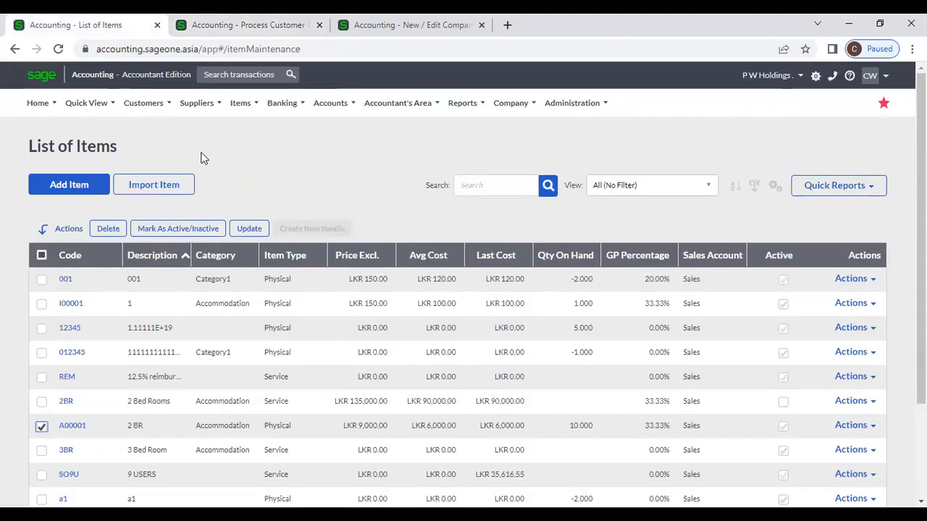
pyautogui.moveTo(129, 106)
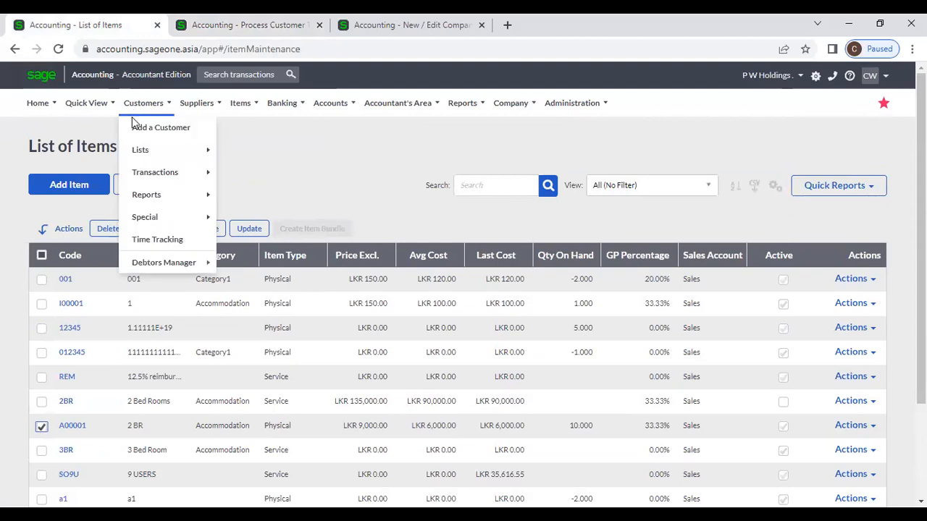
pyautogui.moveTo(37, 103)
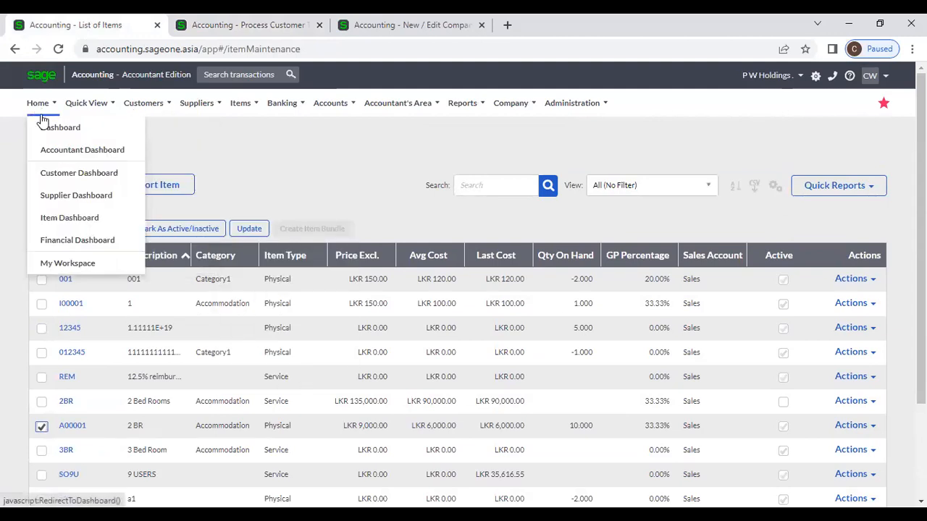
pyautogui.click(52, 131)
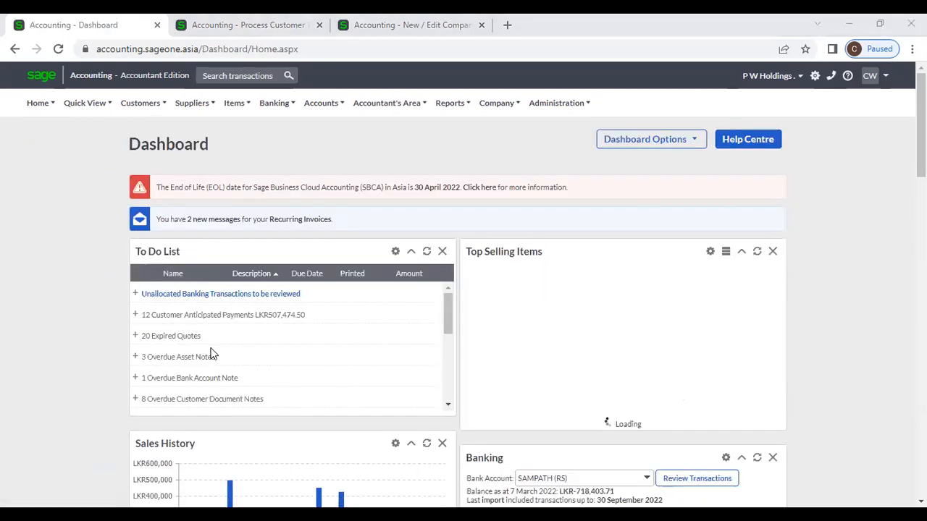
# Expand the overdue customer document notes in the dashboard's To Do List and review the entries
pyautogui.scroll(-1, 211, 354)
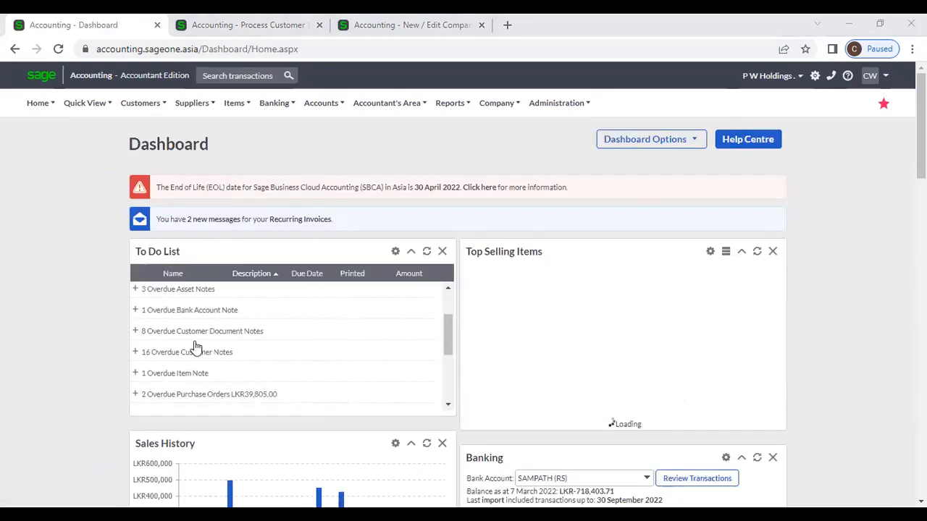
pyautogui.click(135, 332)
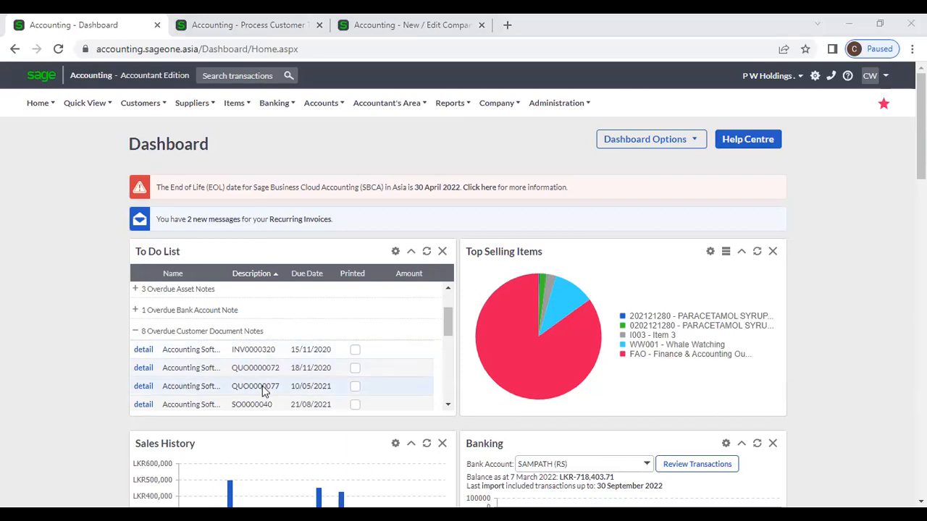
pyautogui.scroll(-2, 265, 369)
pyautogui.scroll(-4, 265, 364)
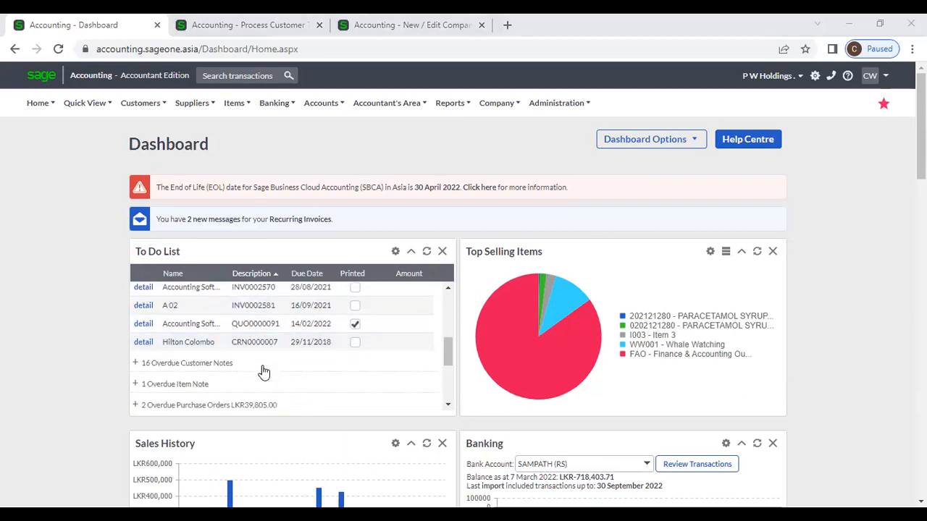
pyautogui.scroll(2, 265, 363)
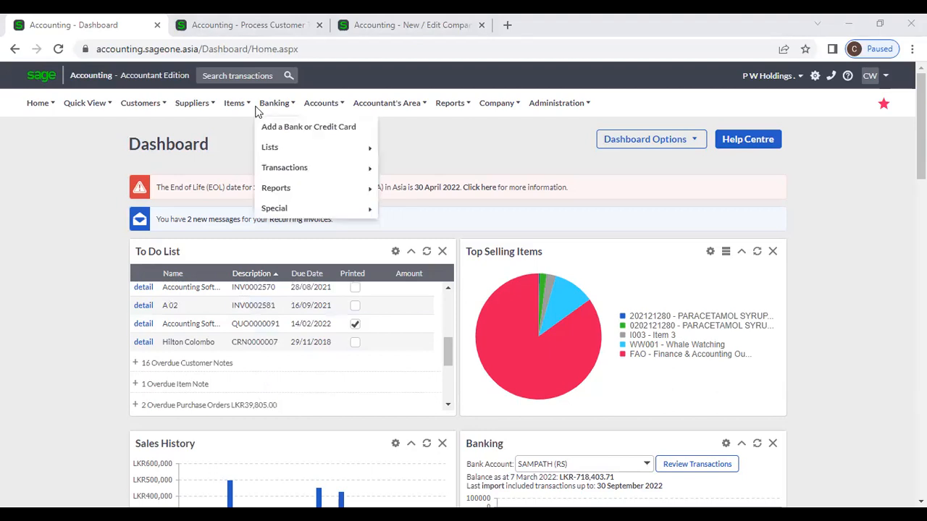
# Close the manual actions window on INV0002673 and return to the customer tax invoices list
pyautogui.click(226, 17)
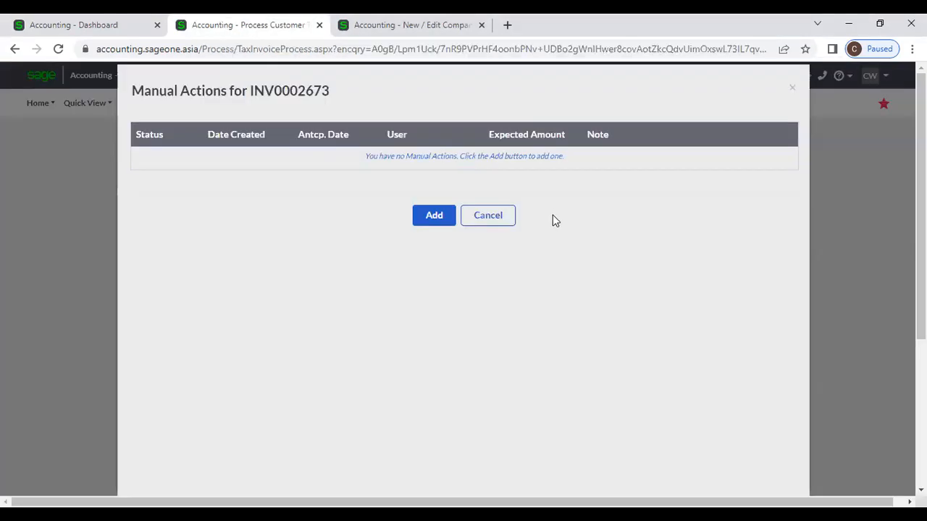
pyautogui.click(496, 216)
pyautogui.click(279, 190)
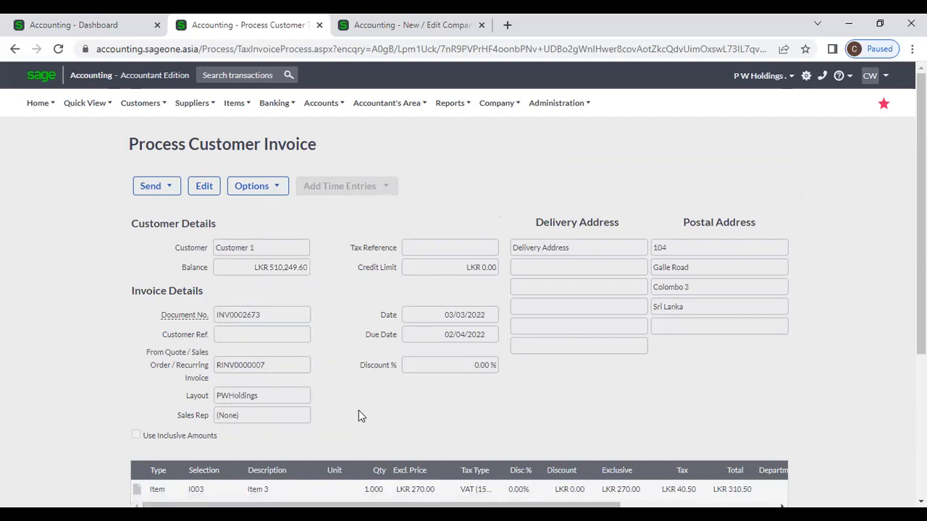
pyautogui.moveTo(138, 107)
pyautogui.moveTo(143, 170)
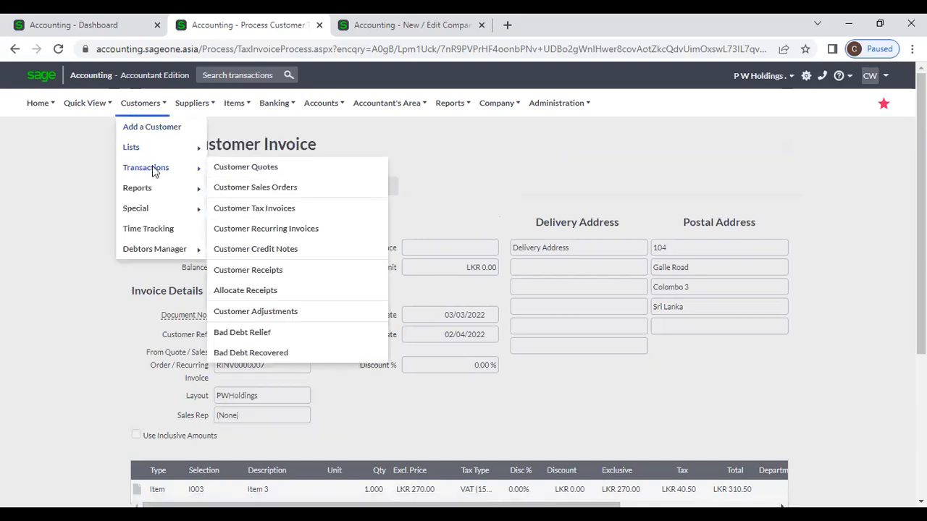
pyautogui.click(256, 210)
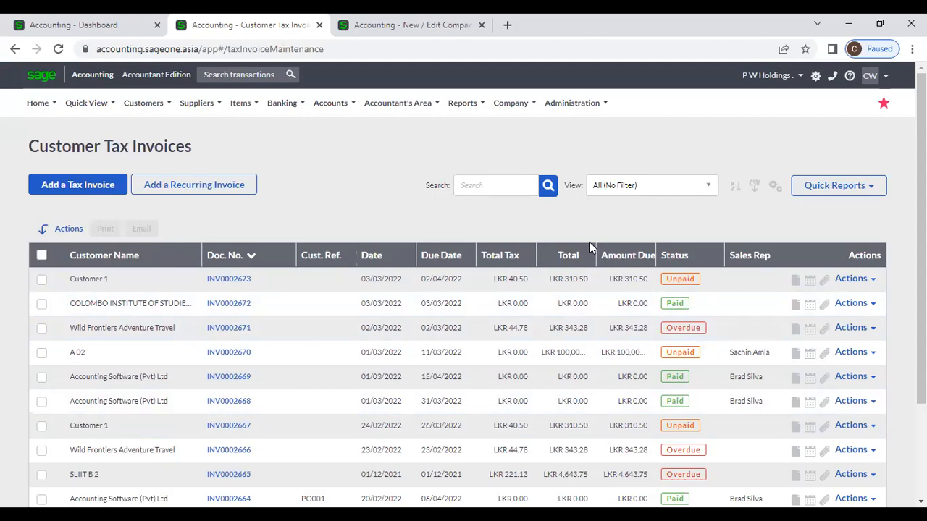
# Review the columns available for the tax invoices grid and leave the grid customisation without saving
pyautogui.click(774, 186)
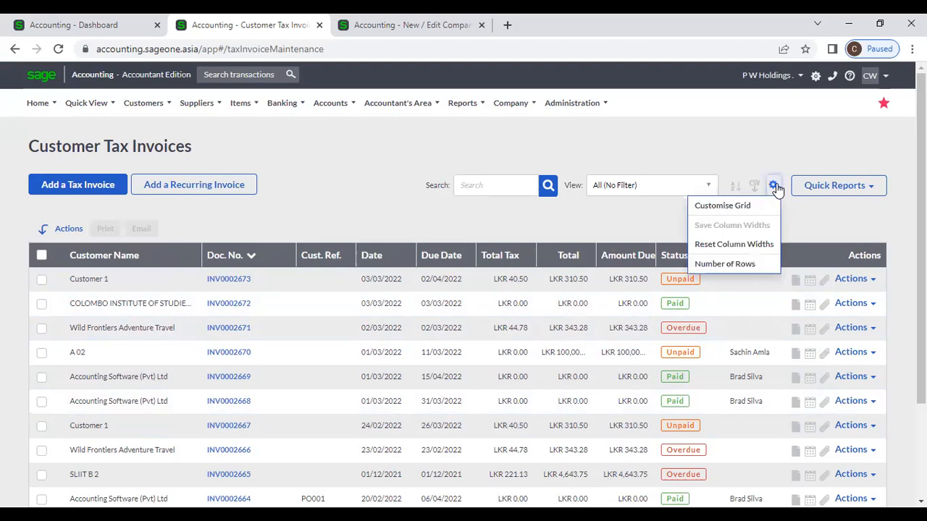
pyautogui.click(738, 207)
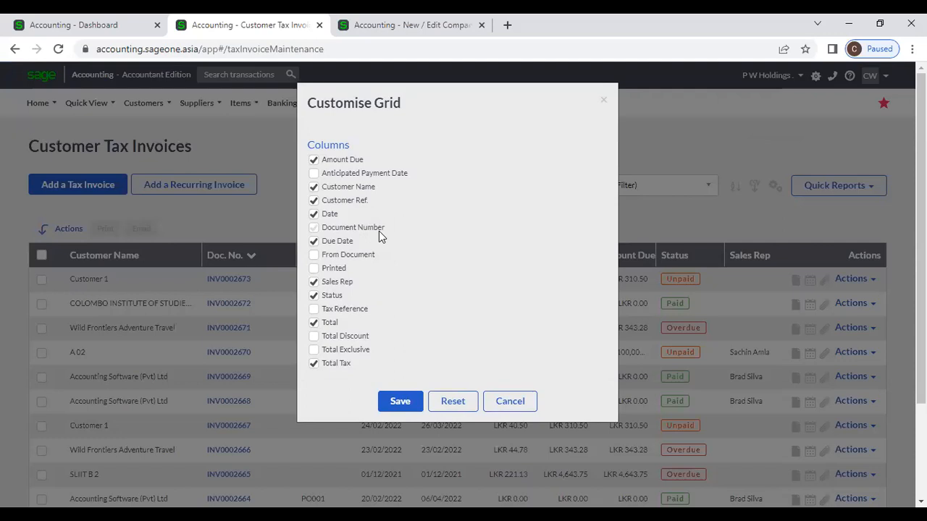
pyautogui.click(313, 296)
pyautogui.click(512, 400)
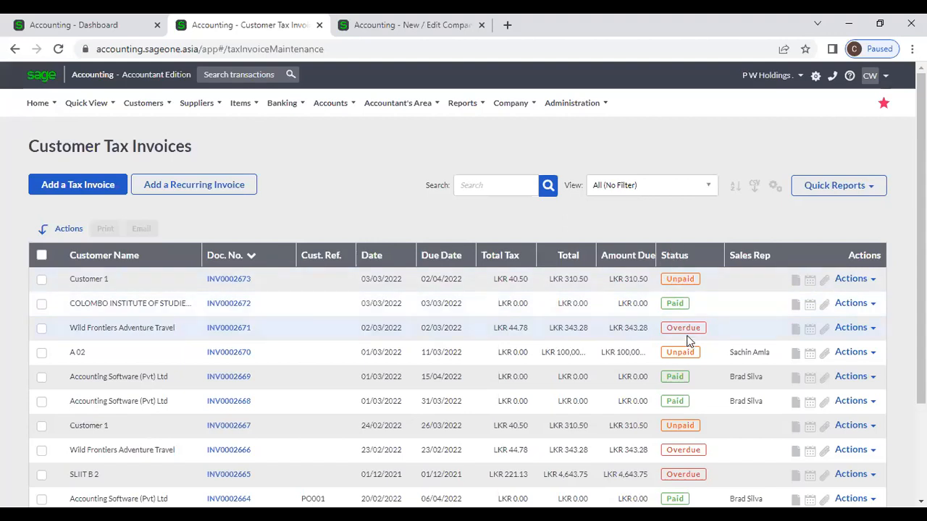
# Sort the tax invoices by Status in ascending order and check the rows, and reverse the order to descending
pyautogui.click(681, 257)
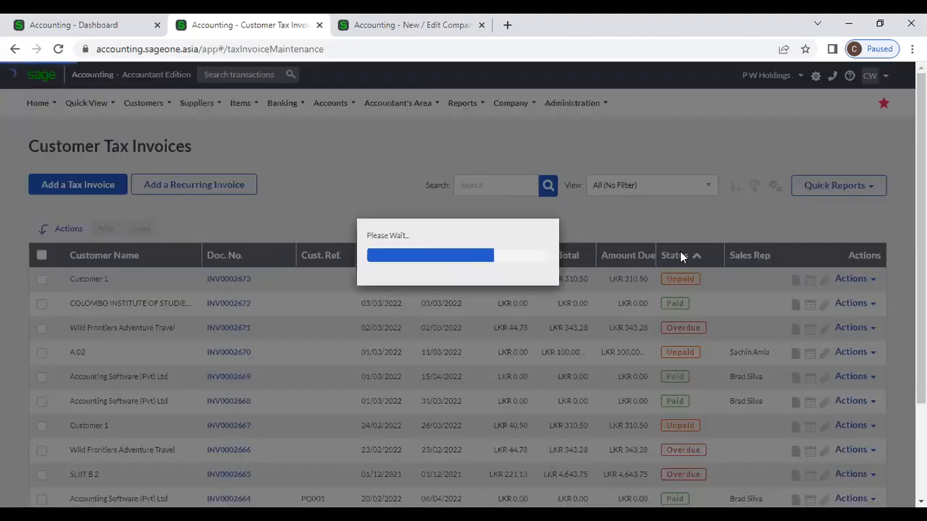
pyautogui.scroll(-3, 690, 341)
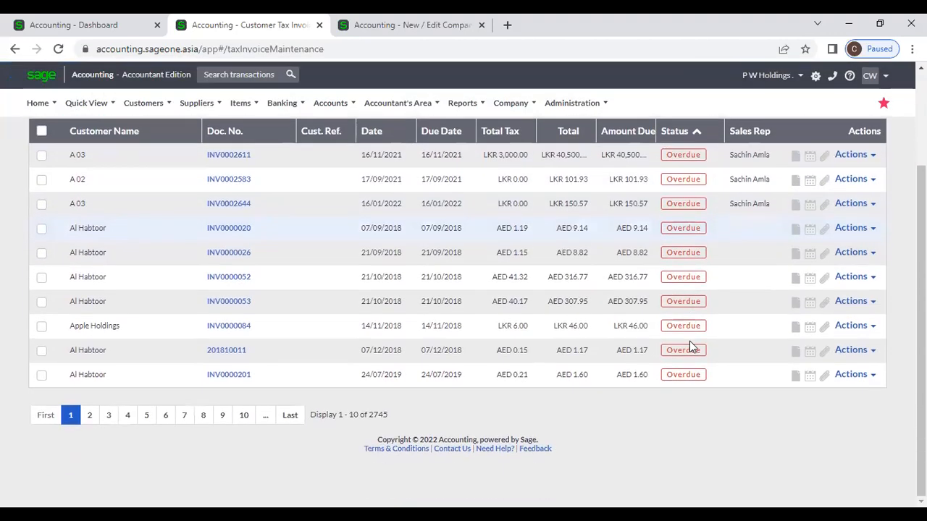
pyautogui.scroll(3, 689, 341)
pyautogui.click(692, 267)
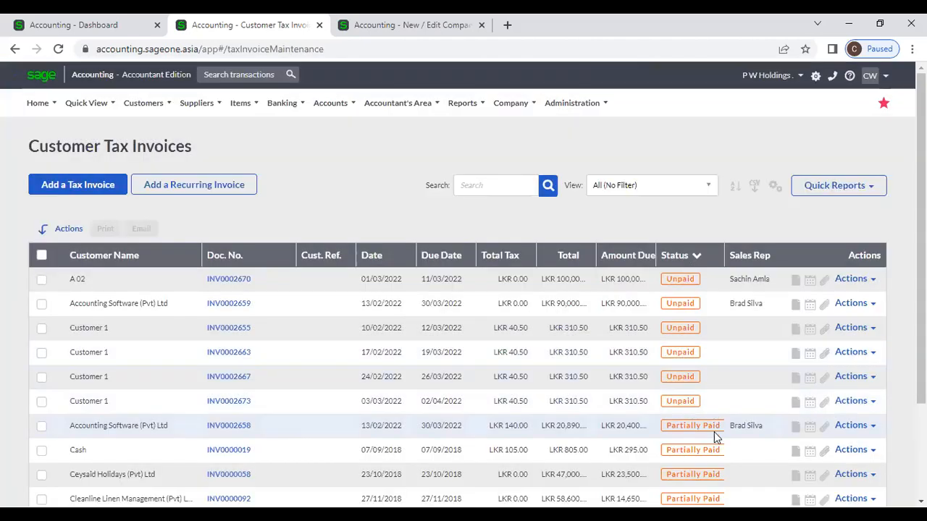
# Sort the tax invoices by document number, and change the sorting back to Status in descending order
pyautogui.click(234, 255)
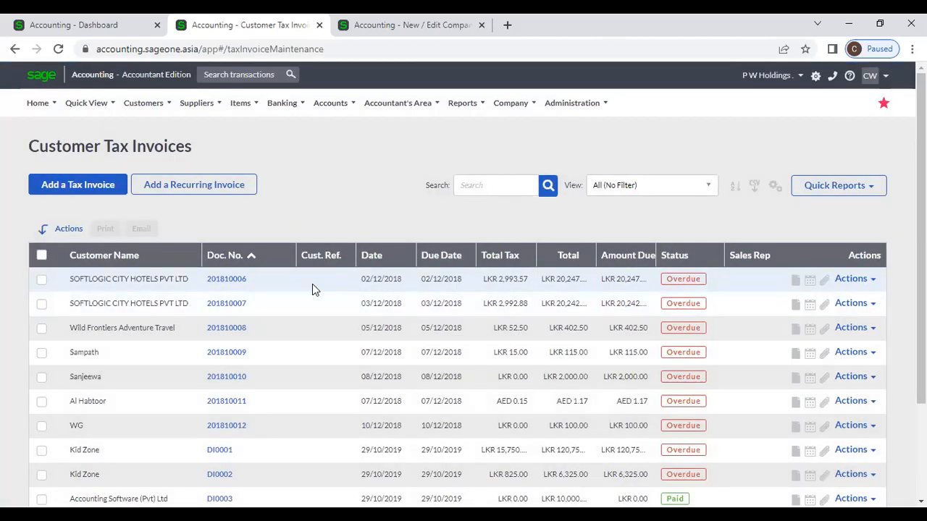
pyautogui.click(694, 255)
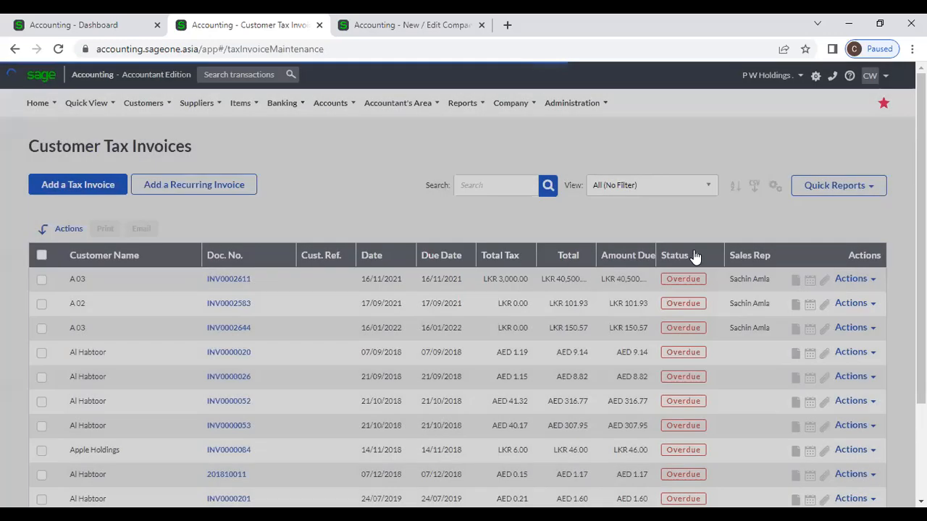
pyautogui.scroll(-3, 693, 257)
pyautogui.click(690, 132)
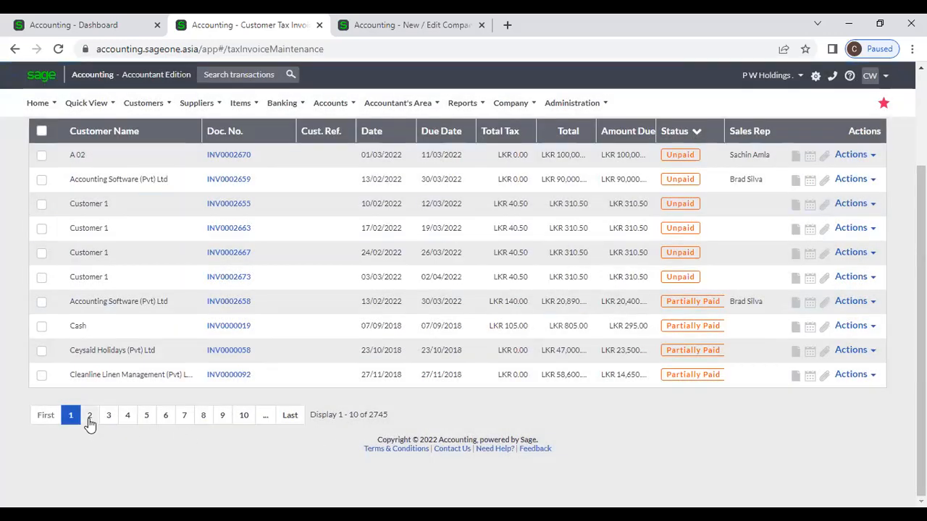
# Browse the status-sorted invoices on pages 1, 2 and 4, and widen the Amount Due column
pyautogui.click(90, 420)
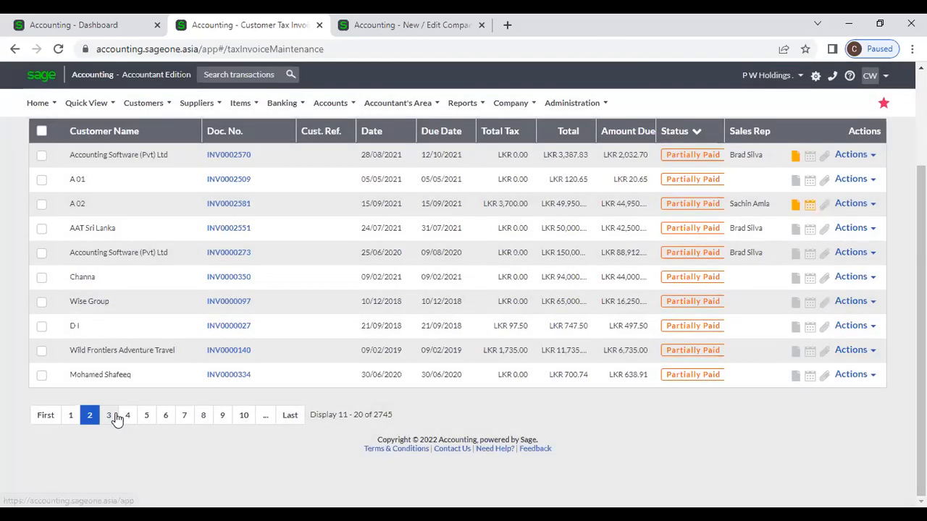
pyautogui.click(71, 416)
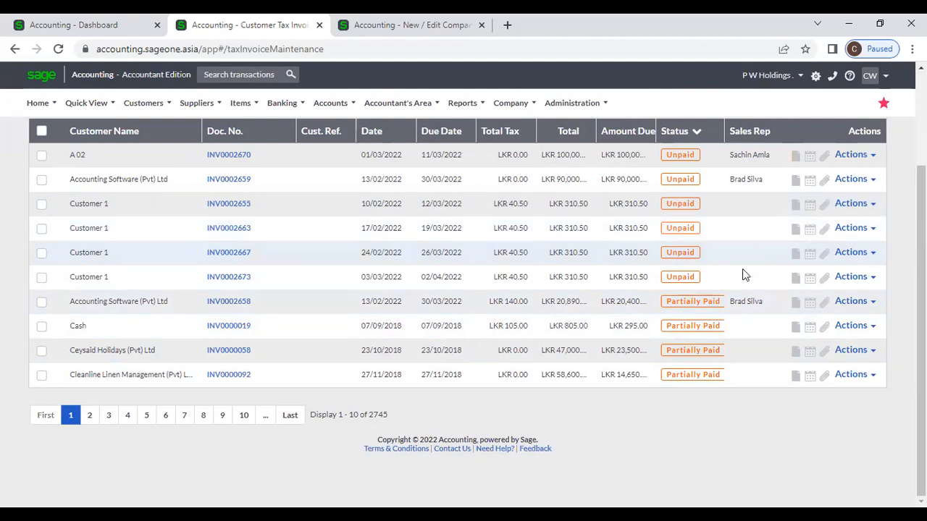
pyautogui.click(88, 421)
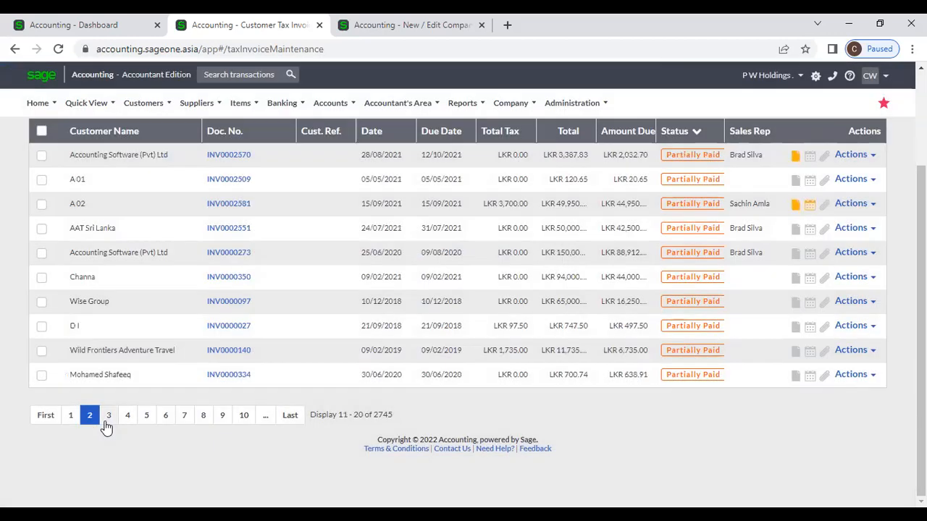
pyautogui.click(127, 418)
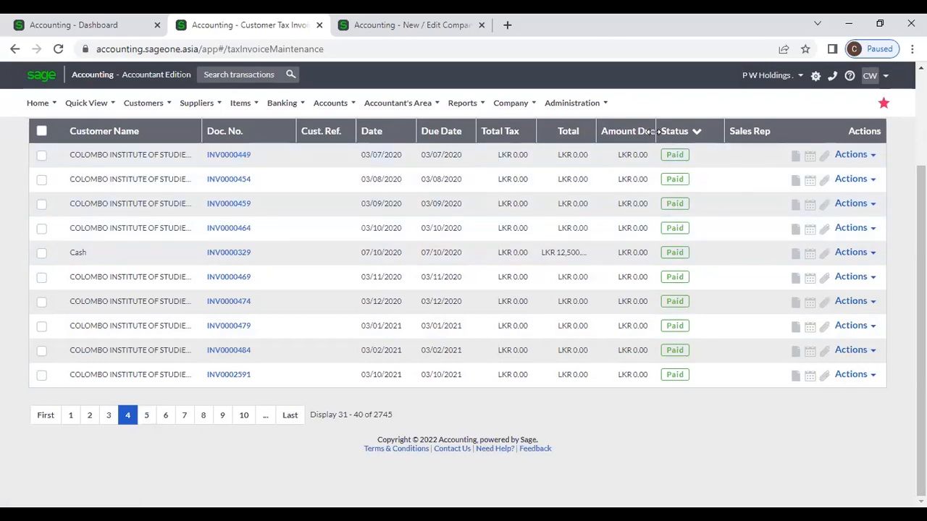
pyautogui.moveTo(654, 131); pyautogui.dragTo(683, 131)
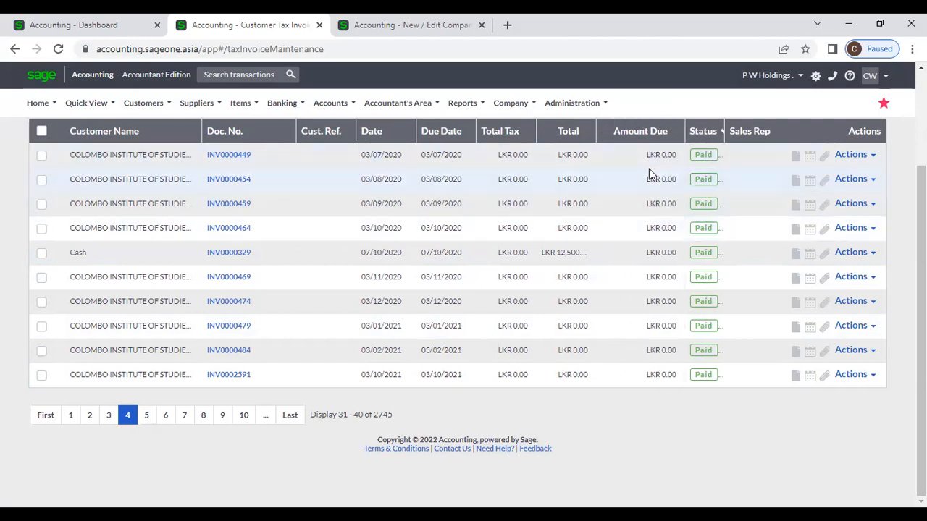
# Browse pages 6, 7 and 9 of the tax invoices sorted by Status
pyautogui.click(166, 417)
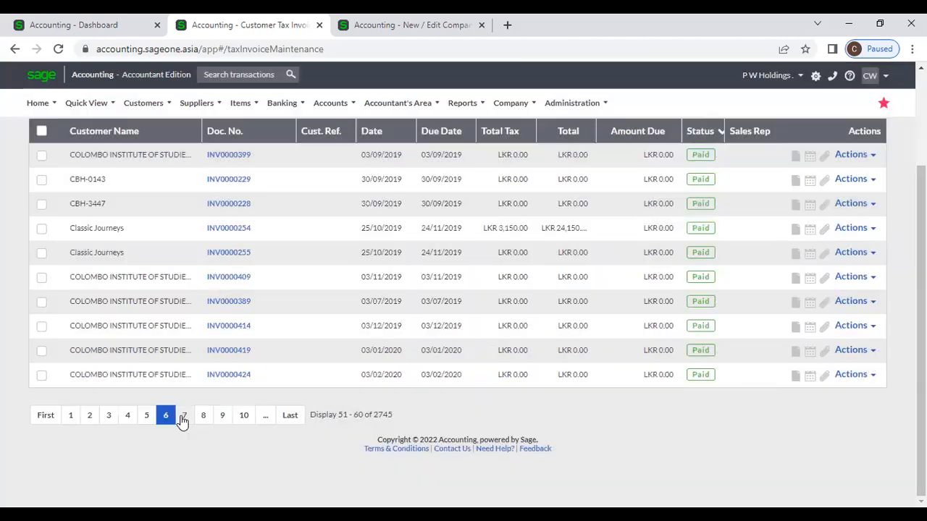
pyautogui.click(184, 416)
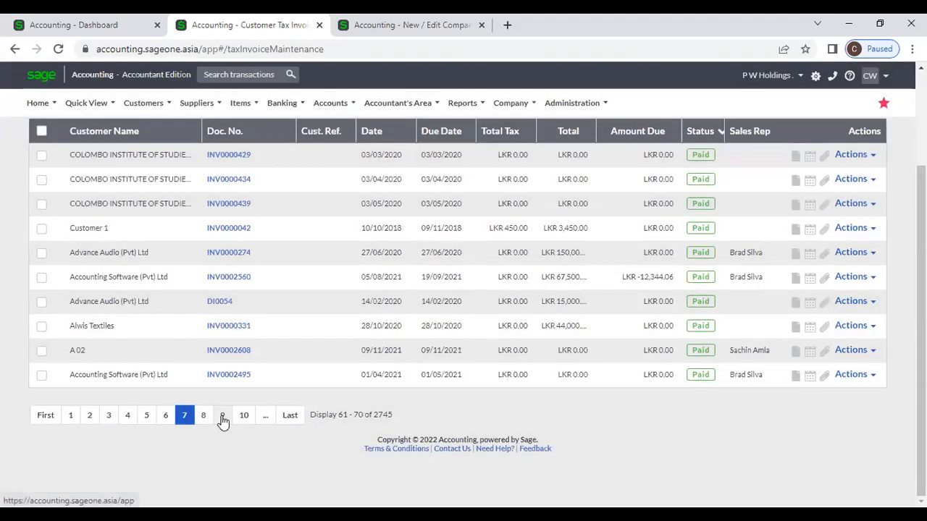
pyautogui.click(223, 415)
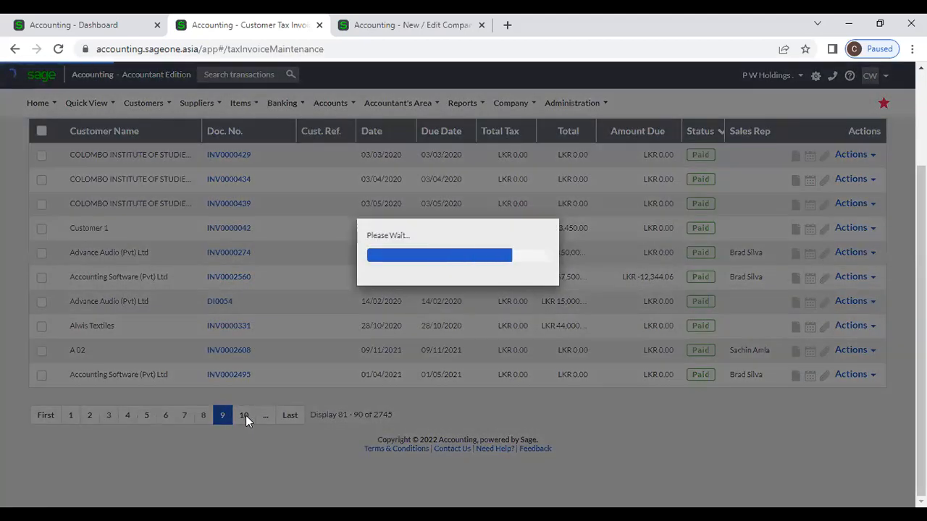
# Sort the tax invoices by Status in ascending order, return to page 1, and narrow the Amount Due column
pyautogui.click(718, 131)
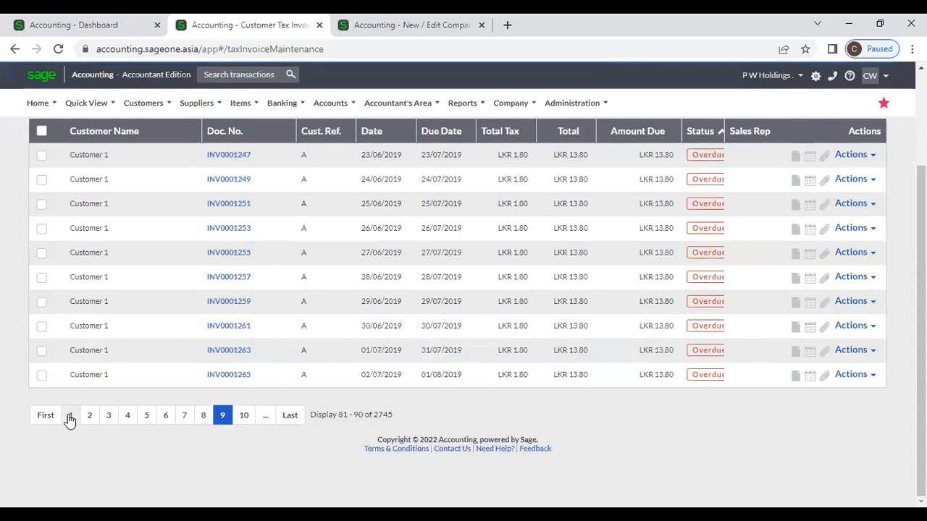
pyautogui.click(70, 416)
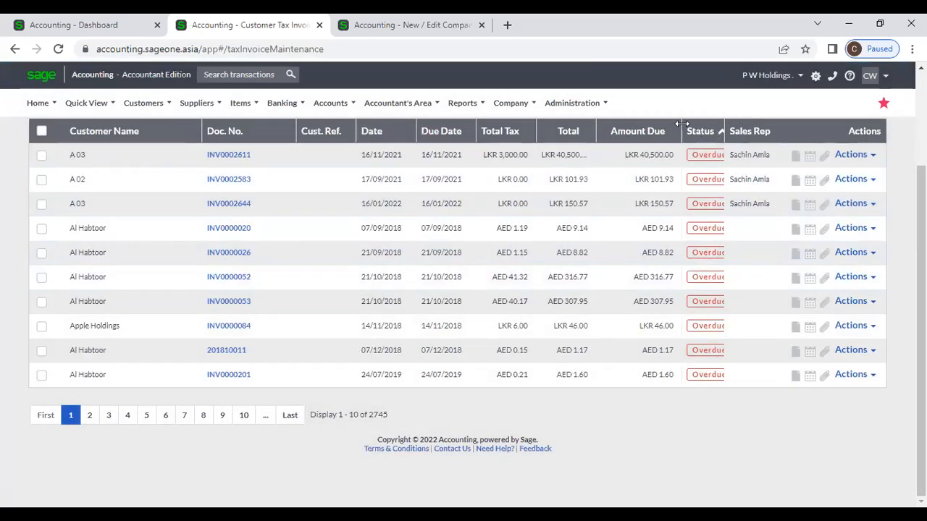
pyautogui.moveTo(682, 123); pyautogui.dragTo(665, 124)
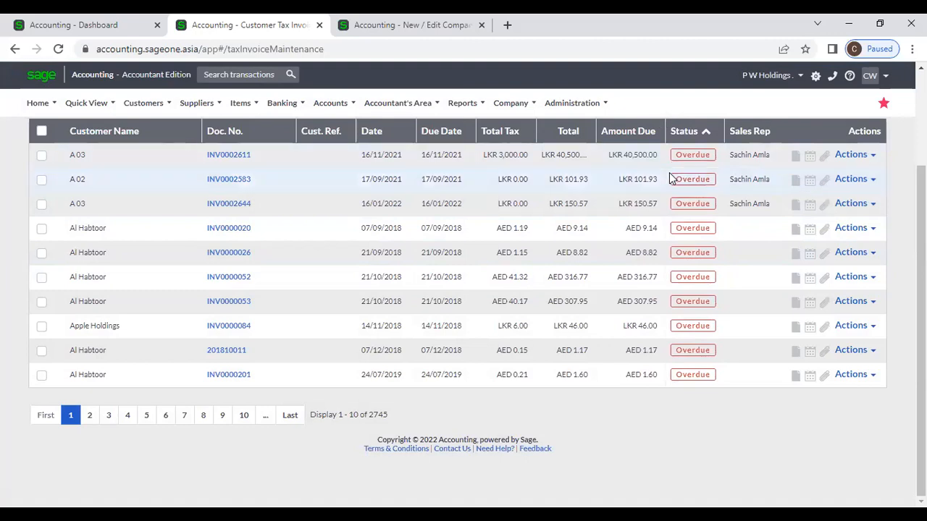
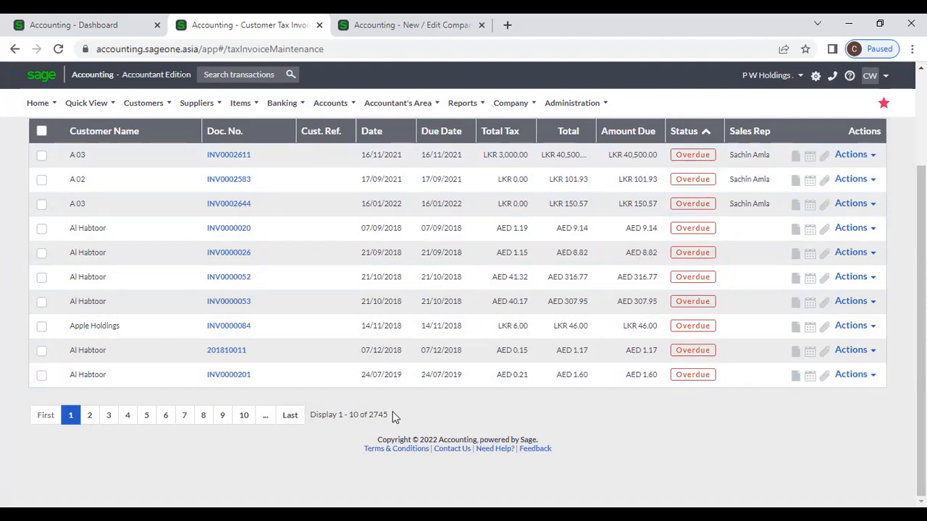
# Check the displayed record range on page 1, browse pages 2, 3 and 4 of the invoices, and return to page 1
pyautogui.moveTo(392, 414); pyautogui.dragTo(352, 415)
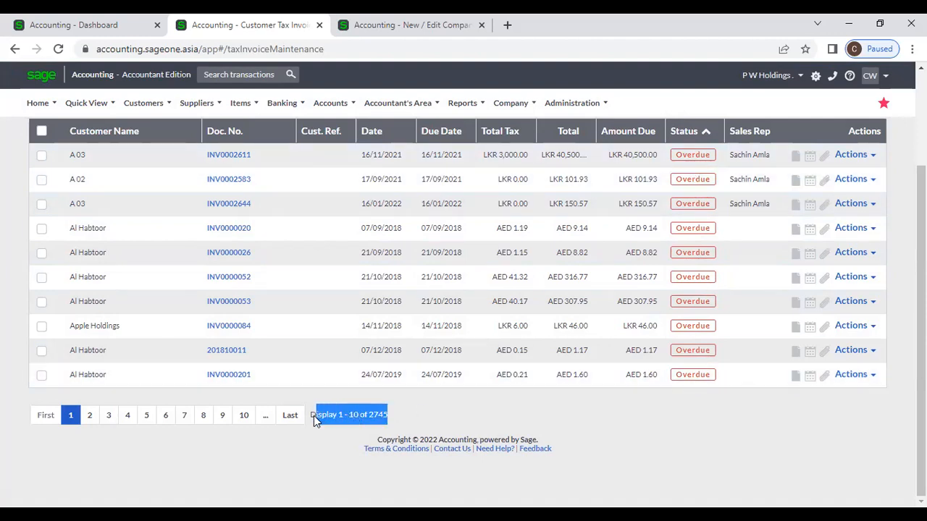
pyautogui.moveTo(314, 416); pyautogui.dragTo(312, 417)
pyautogui.moveTo(359, 419); pyautogui.dragTo(335, 422)
pyautogui.click(315, 417)
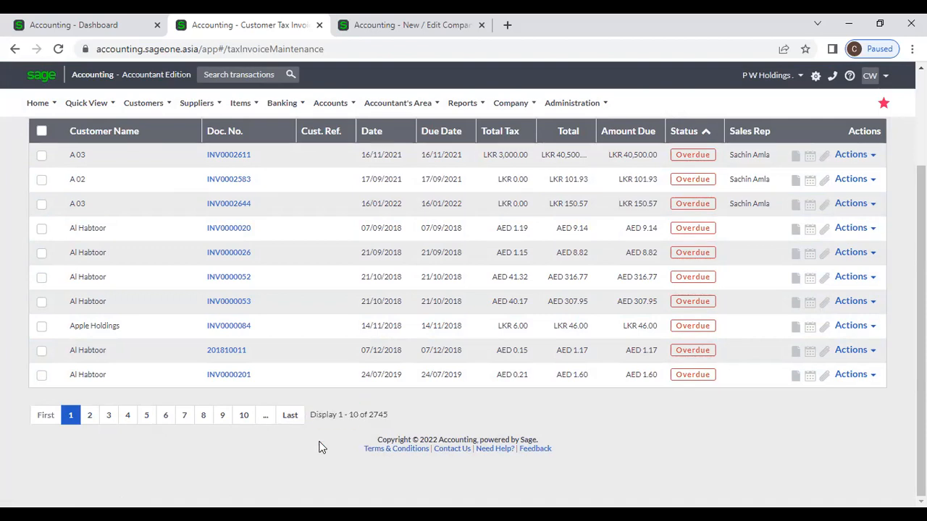
pyautogui.click(89, 420)
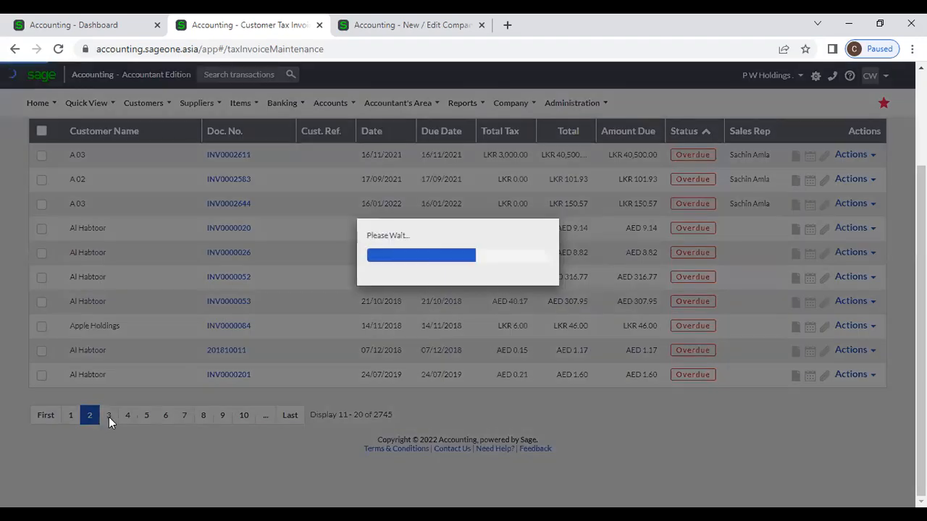
pyautogui.click(109, 418)
pyautogui.click(127, 417)
pyautogui.click(70, 416)
pyautogui.scroll(2, 452, 410)
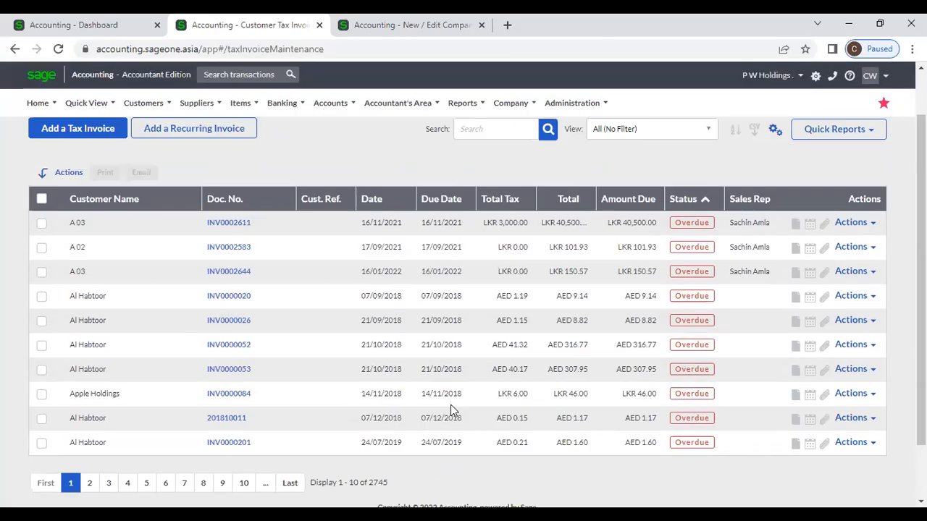
# Sort the tax invoices by document number in descending order and check the displayed record range on page 2
pyautogui.click(246, 256)
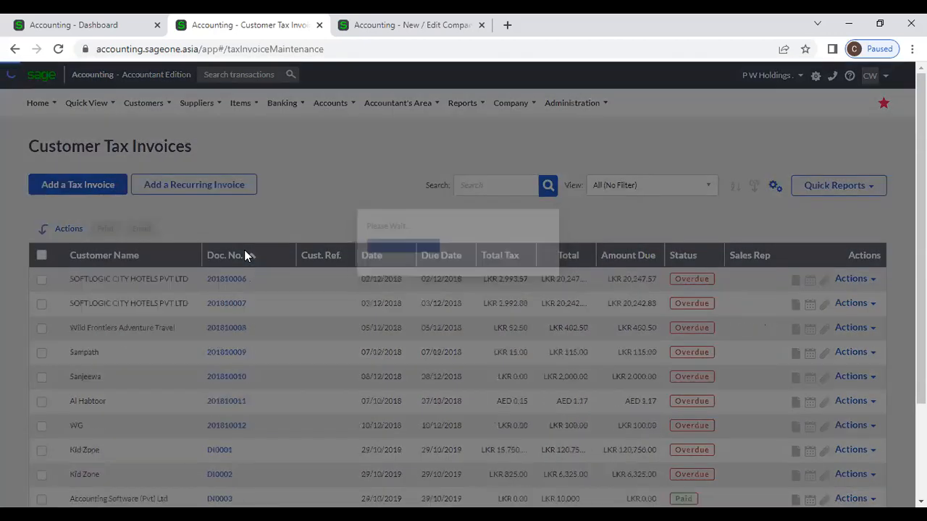
pyautogui.click(249, 255)
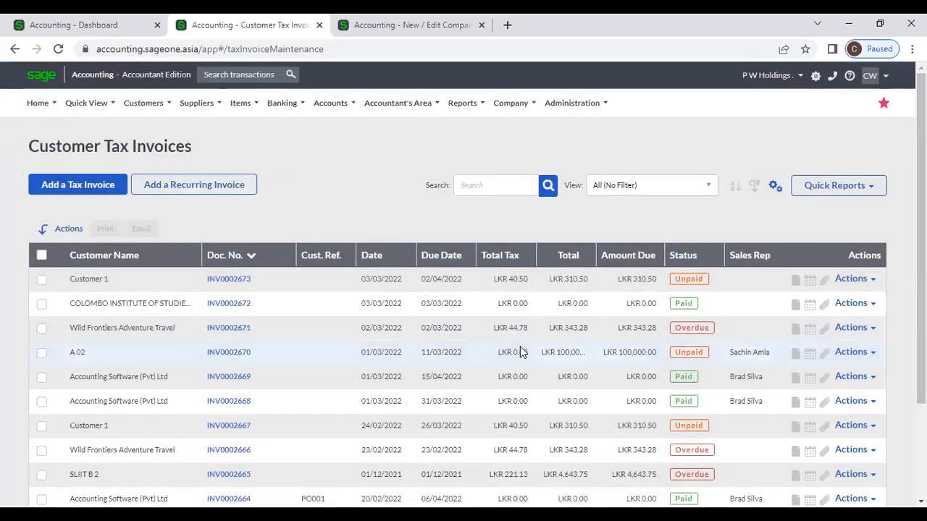
pyautogui.scroll(-2, 521, 352)
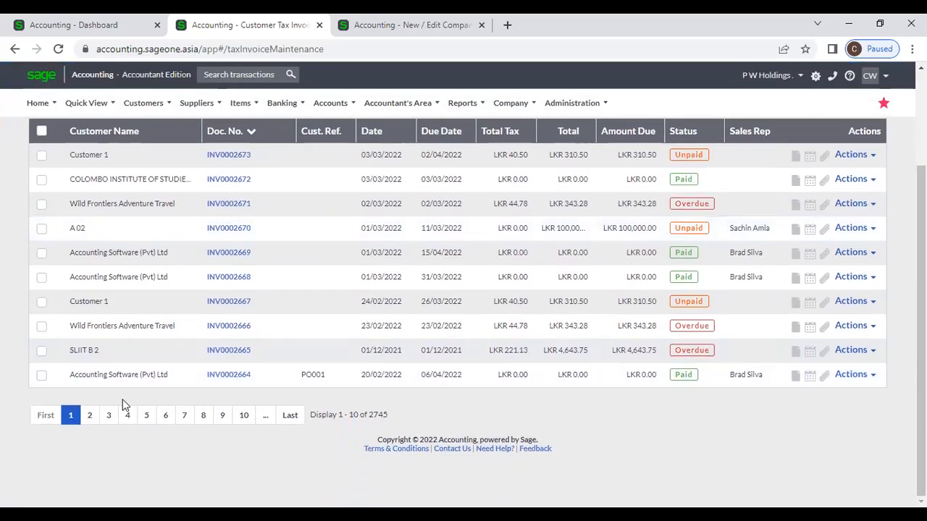
pyautogui.click(90, 414)
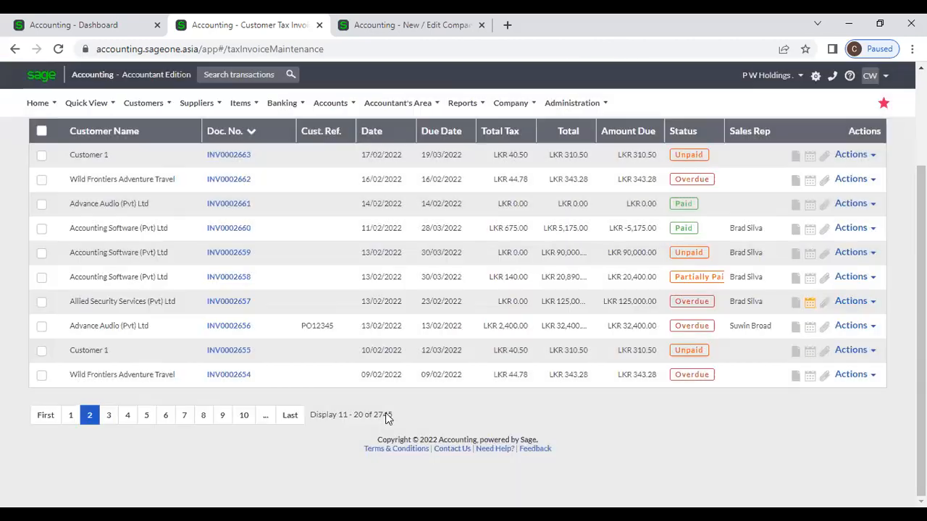
pyautogui.moveTo(397, 418); pyautogui.dragTo(312, 419)
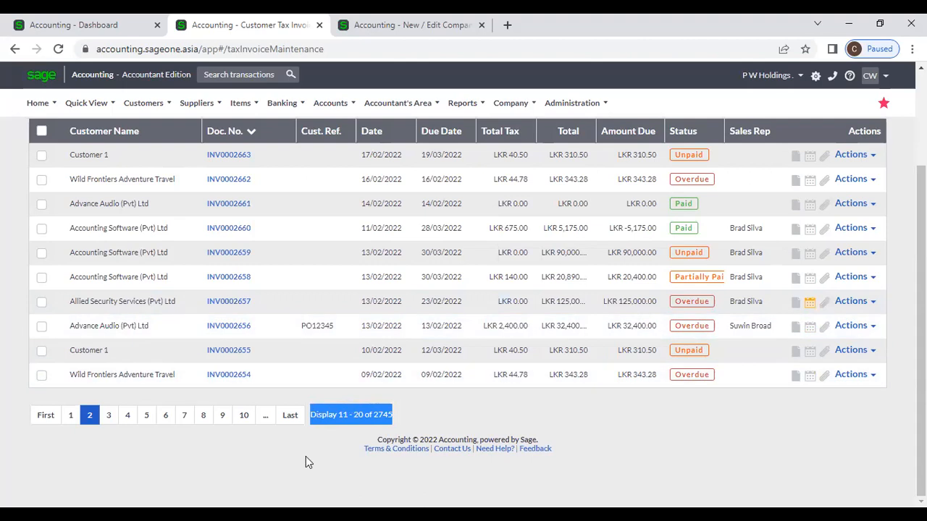
pyautogui.click(416, 415)
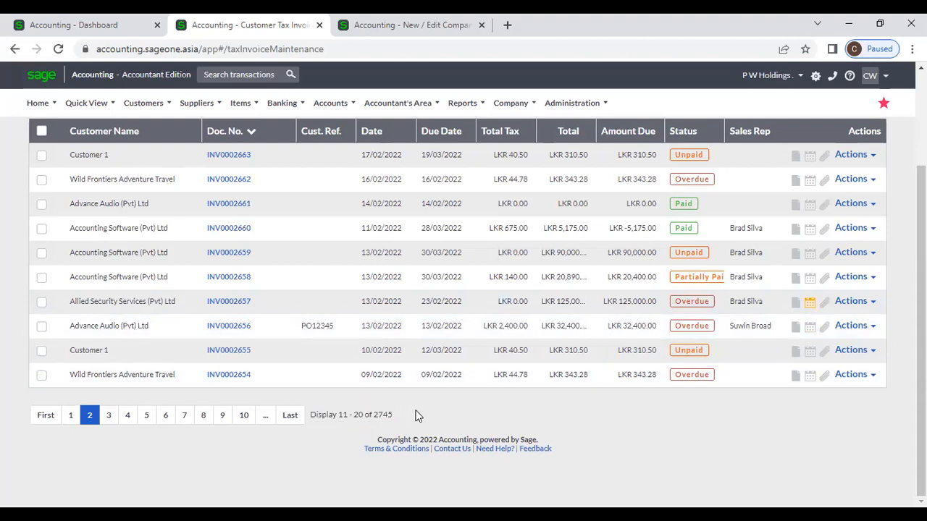
# Start a new customer tax invoice and select ABC as the customer
pyautogui.scroll(2, 416, 416)
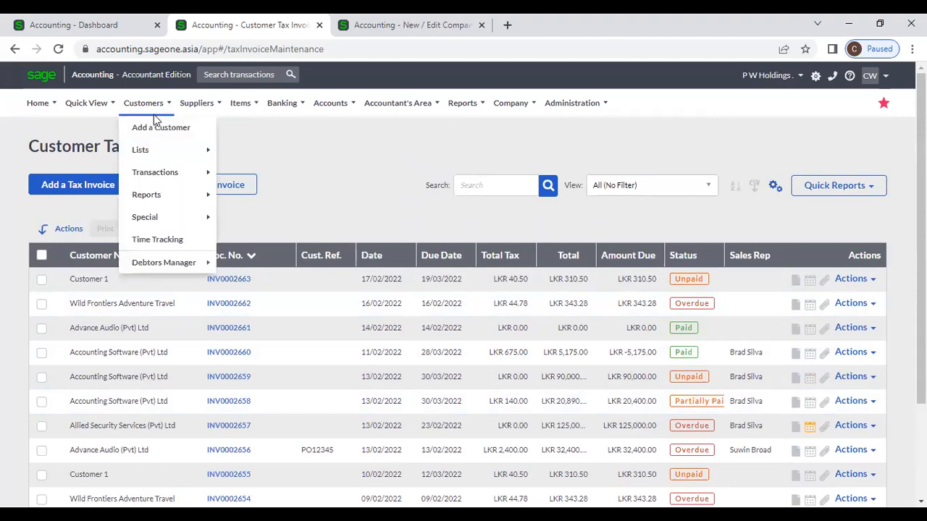
pyautogui.click(67, 188)
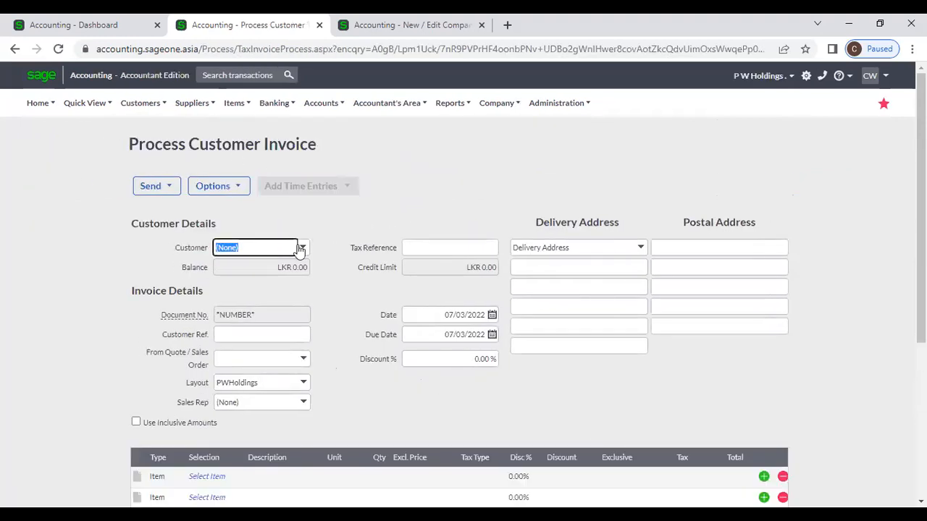
pyautogui.click(300, 249)
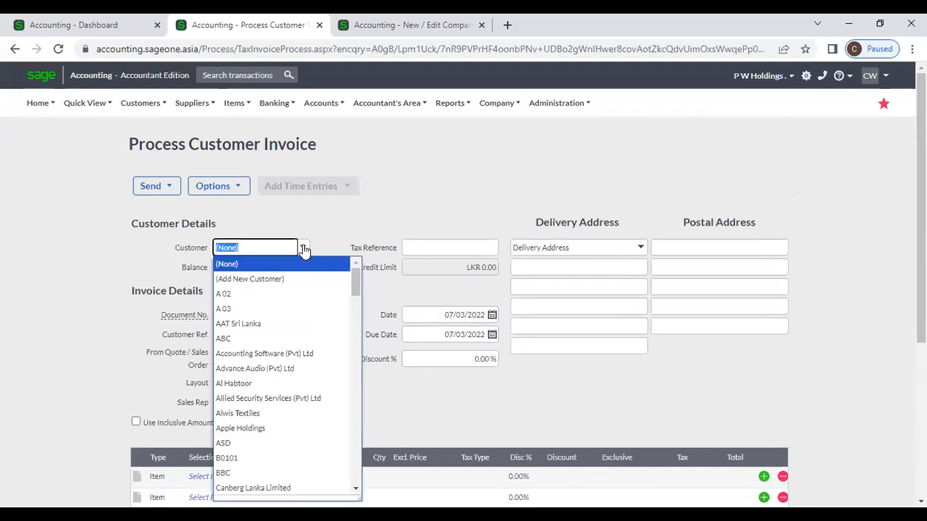
pyautogui.click(257, 339)
pyautogui.click(354, 293)
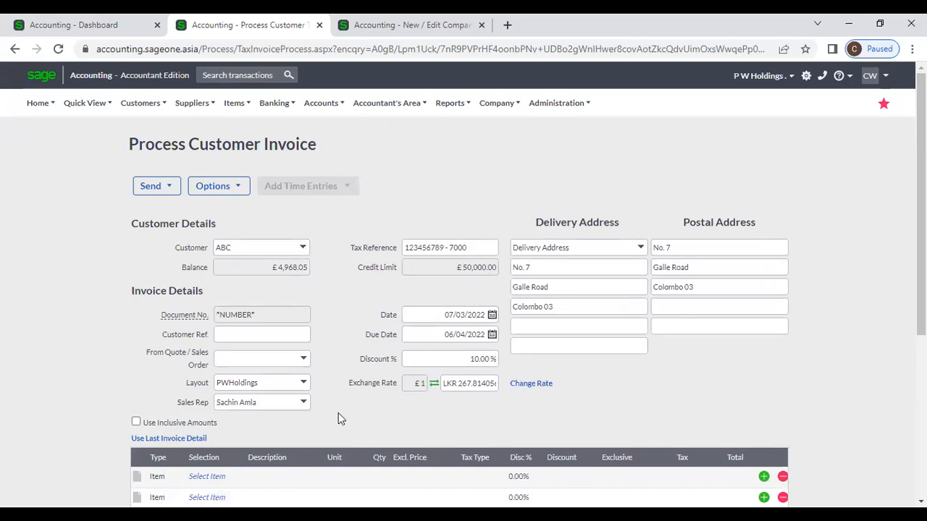
# Add item 02-SSC-2539 to the first line of the invoice
pyautogui.scroll(-1, 335, 414)
pyautogui.click(225, 409)
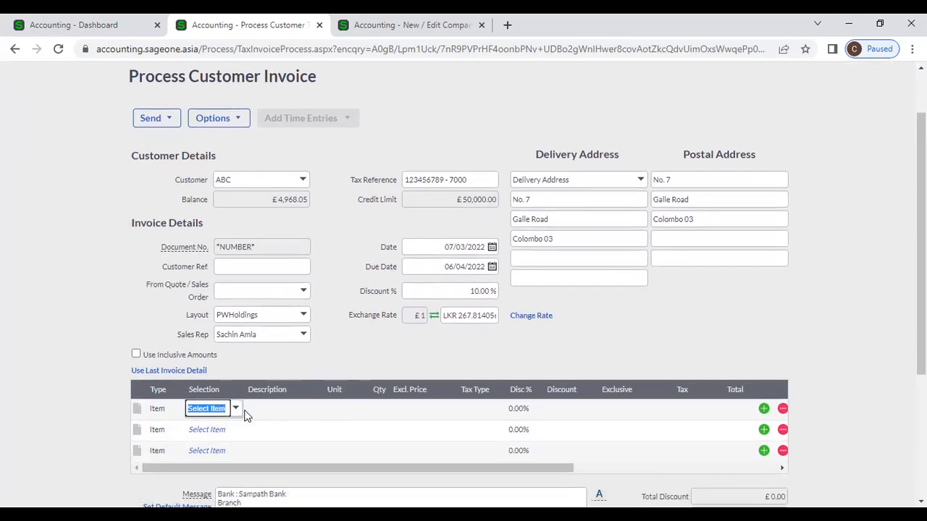
pyautogui.click(235, 410)
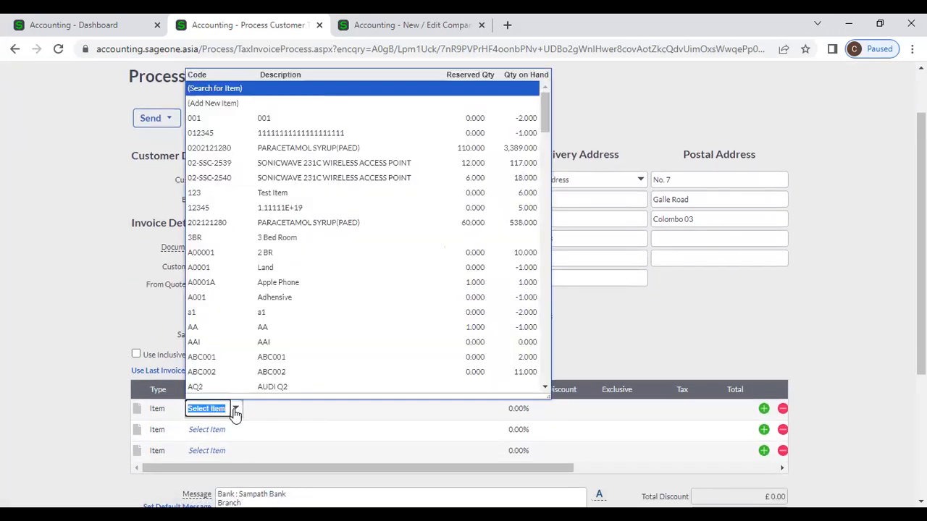
pyautogui.click(323, 165)
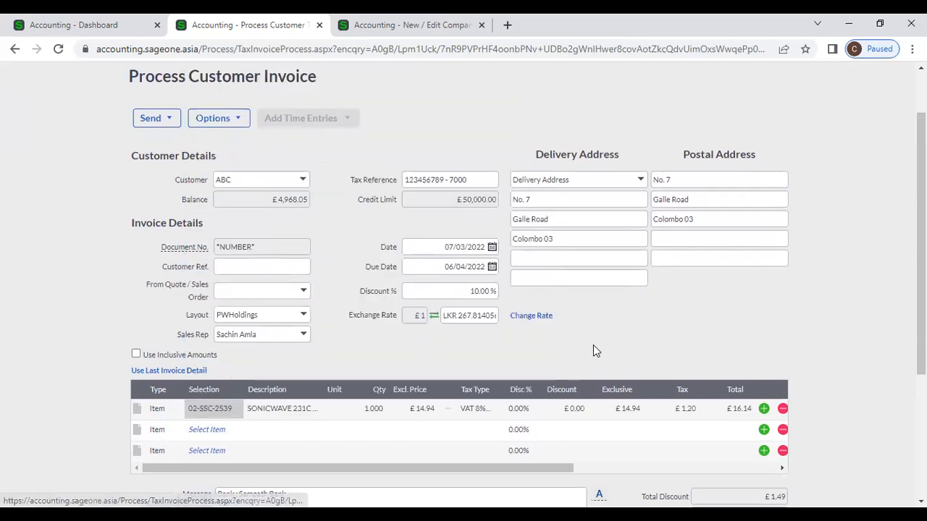
# Review the invoice's overall discount, the first line's discount fields, and the invoice totals
pyautogui.scroll(-3, 593, 345)
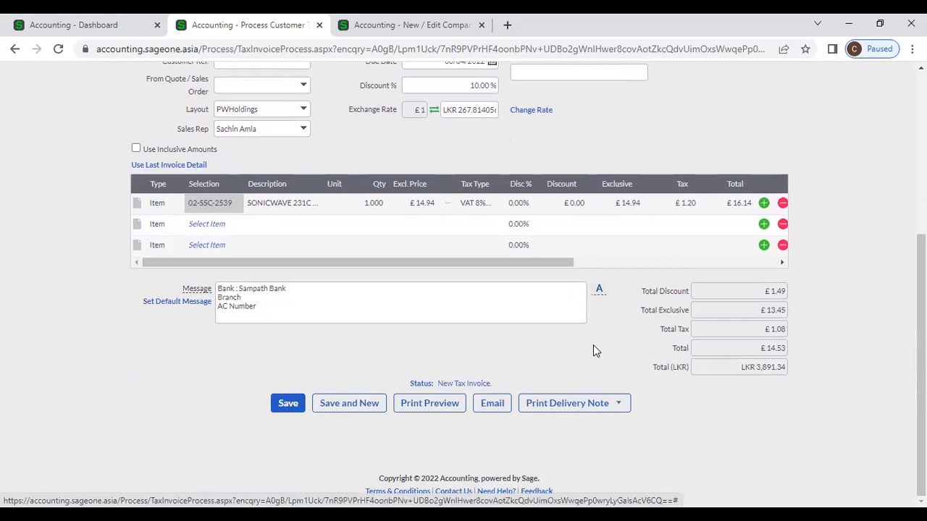
pyautogui.scroll(1, 593, 344)
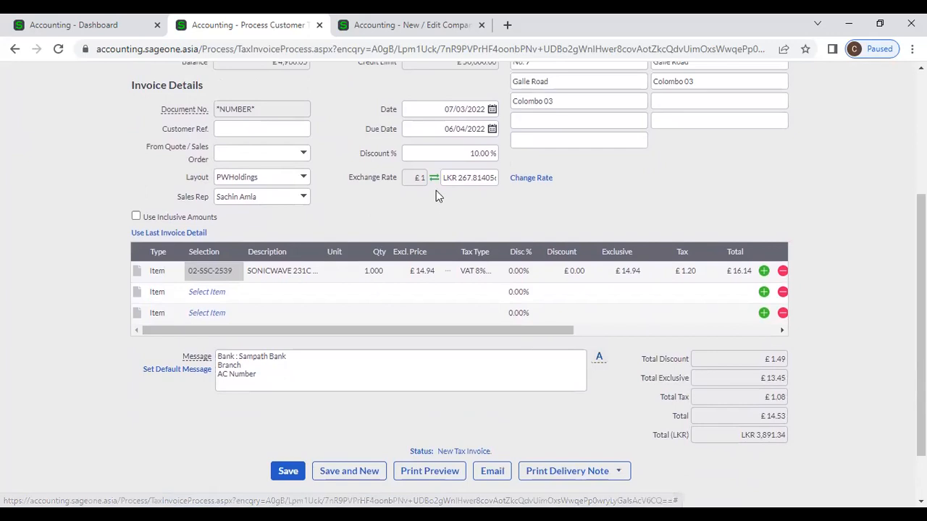
pyautogui.click(459, 152)
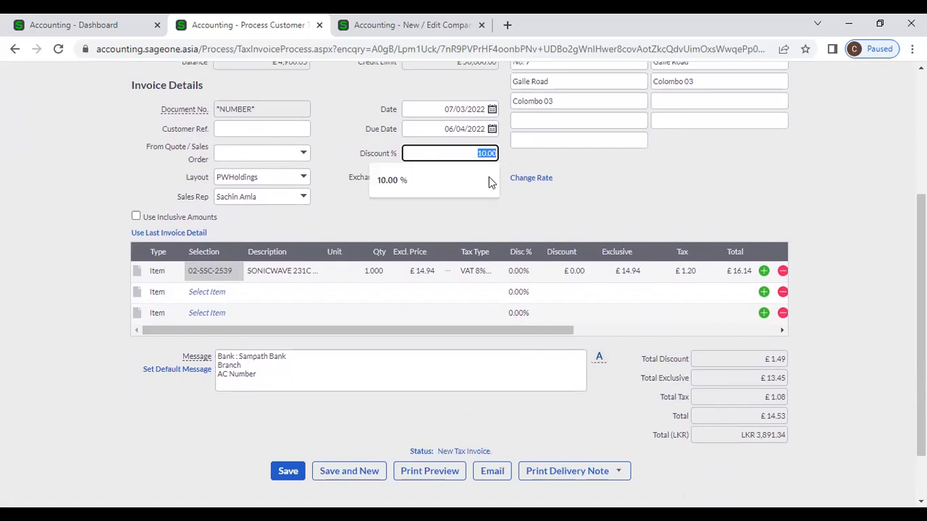
pyautogui.click(525, 270)
pyautogui.click(554, 273)
pyautogui.click(656, 193)
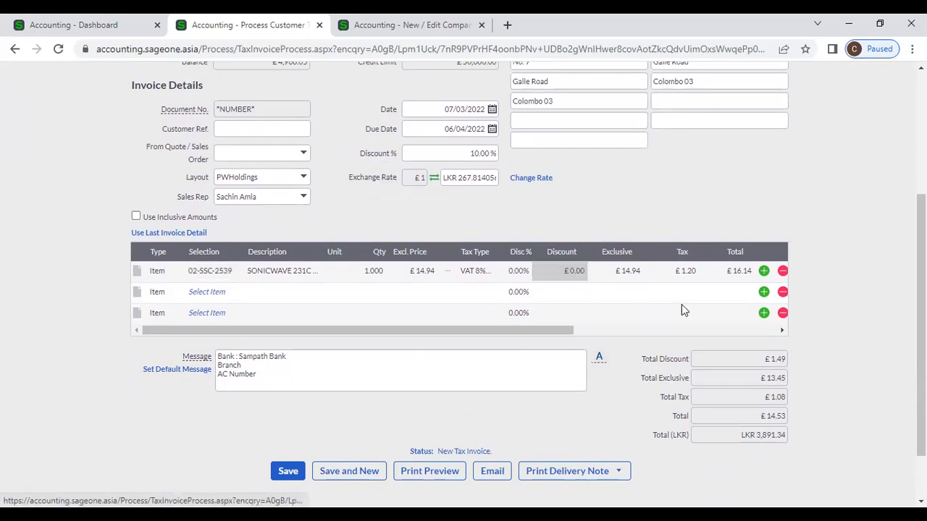
pyautogui.click(689, 331)
pyautogui.moveTo(690, 332); pyautogui.dragTo(446, 337)
pyautogui.scroll(-1, 459, 340)
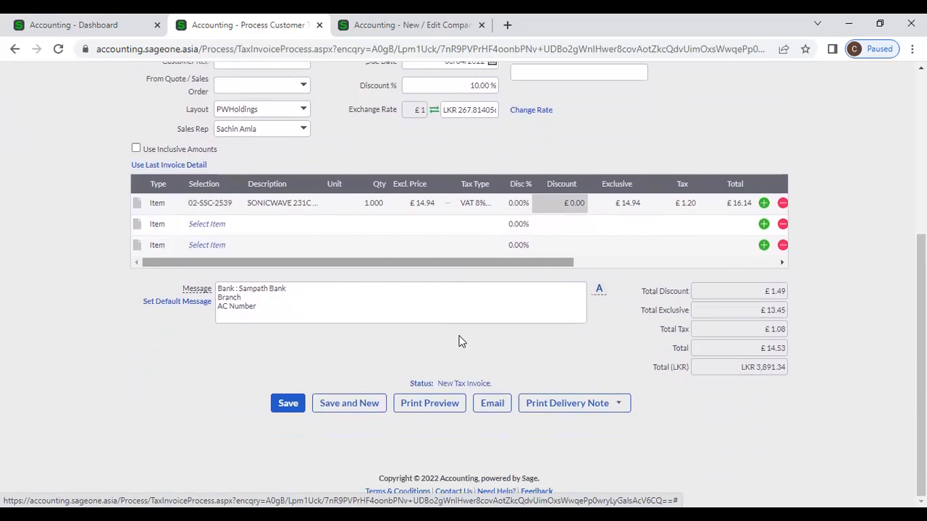
# Review the invoice's delivery note, email and saving options, and return to the tax invoices list
pyautogui.click(617, 404)
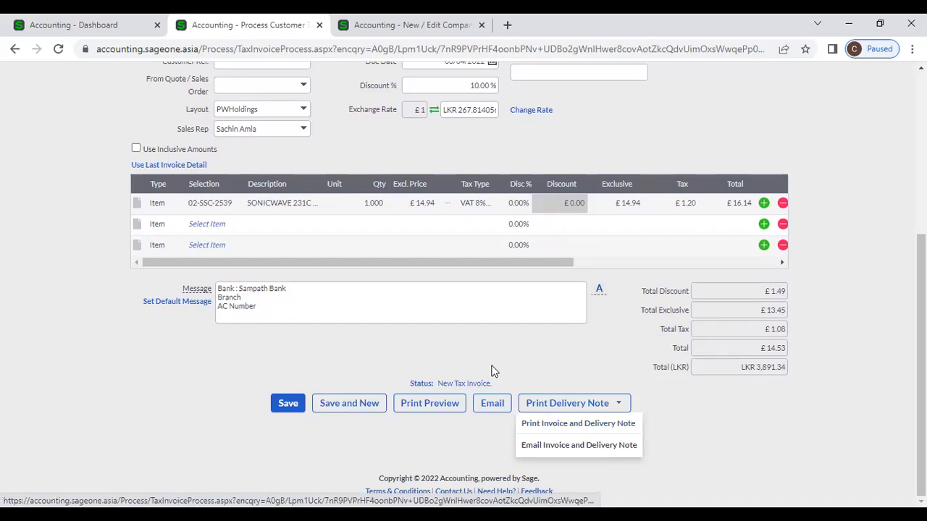
pyautogui.click(492, 403)
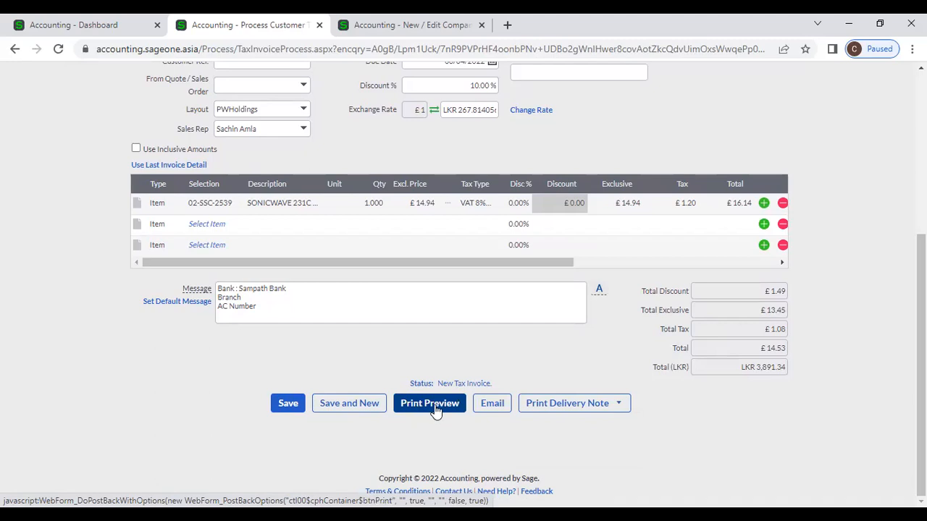
pyautogui.click(356, 403)
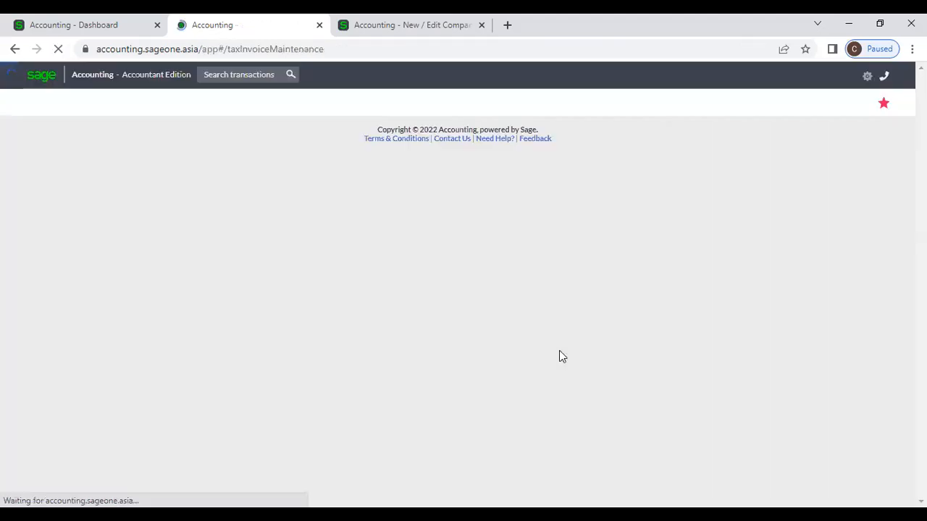